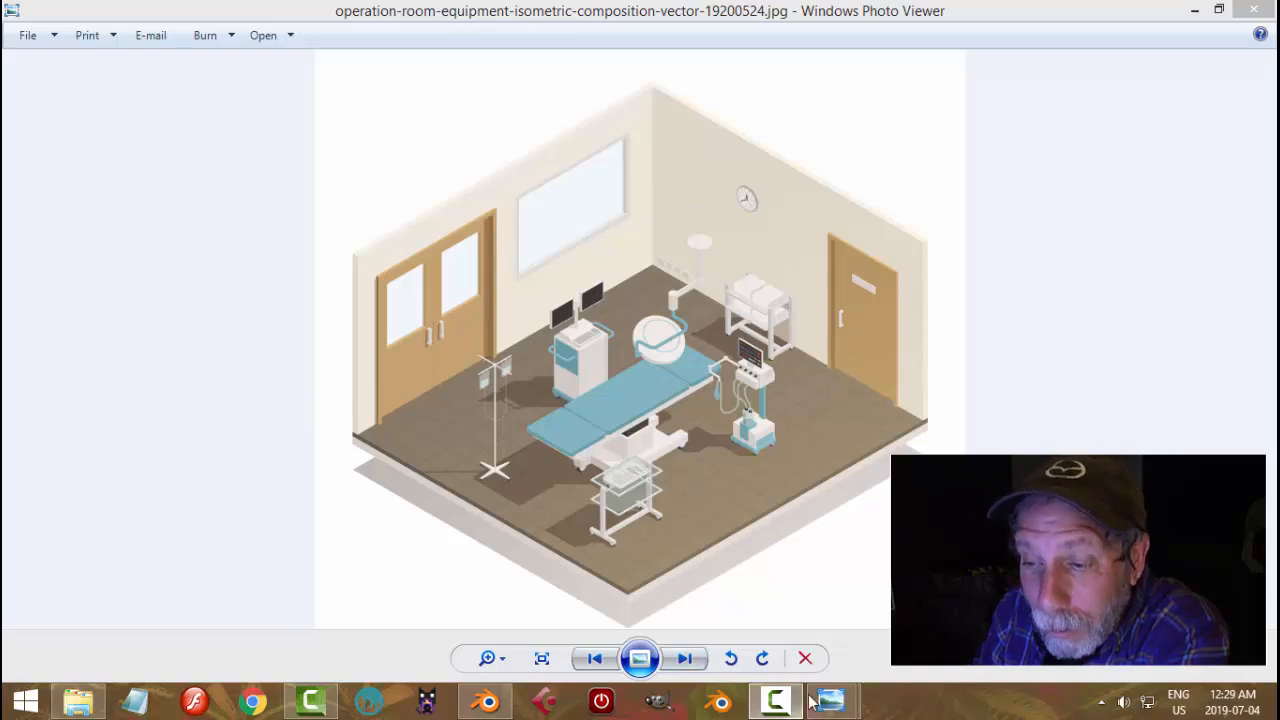
# Compare the isometric hospital-rooms reference image with the operation-room reference image
pyautogui.click(825, 553)
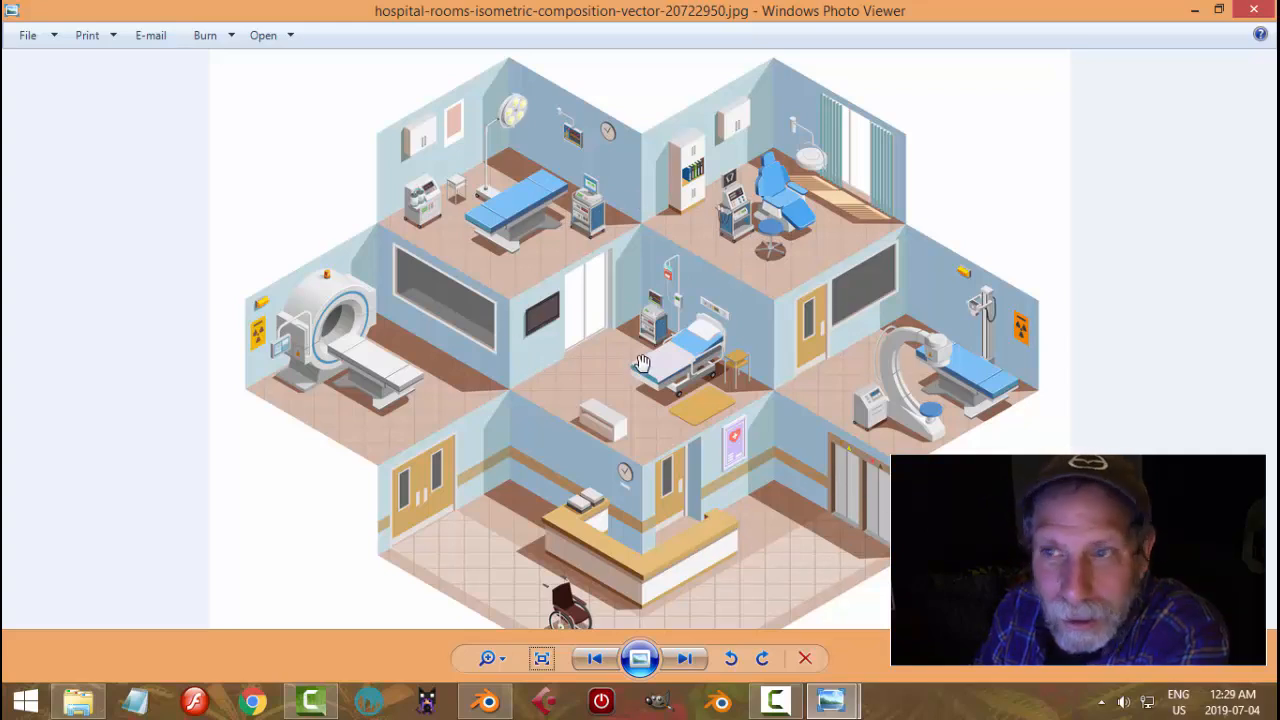
pyautogui.moveTo(832, 705)
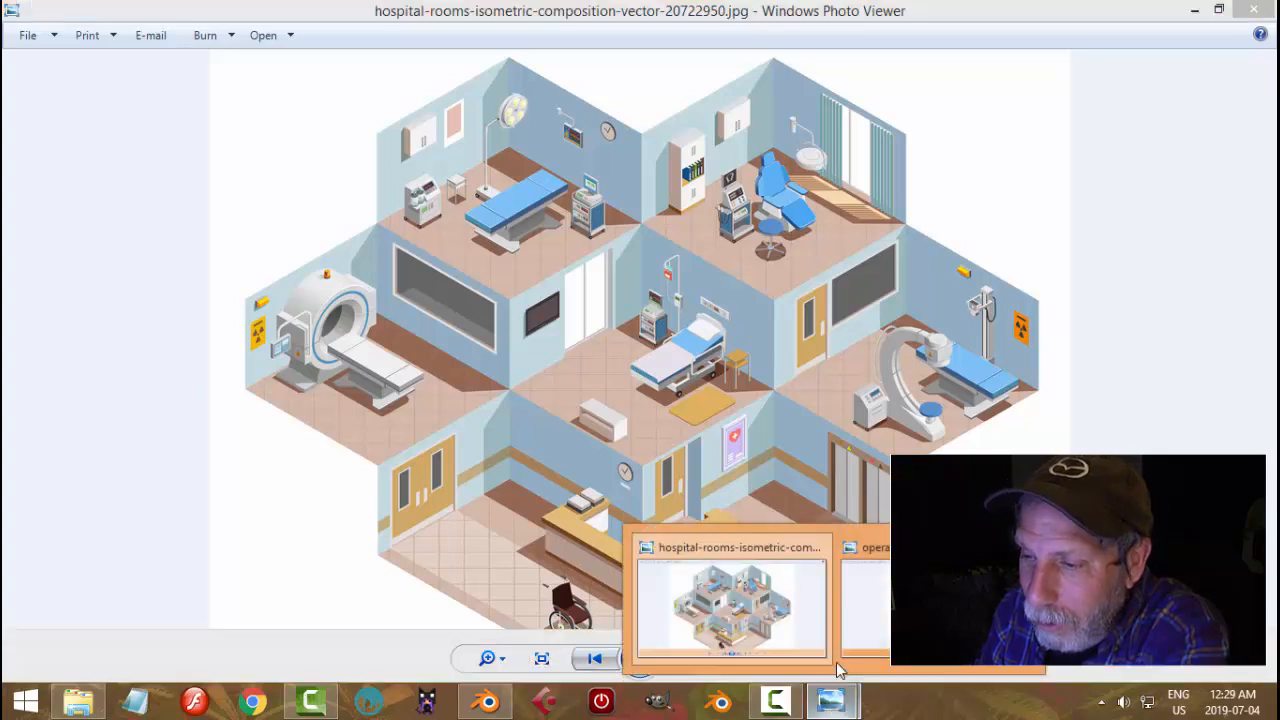
pyautogui.click(838, 645)
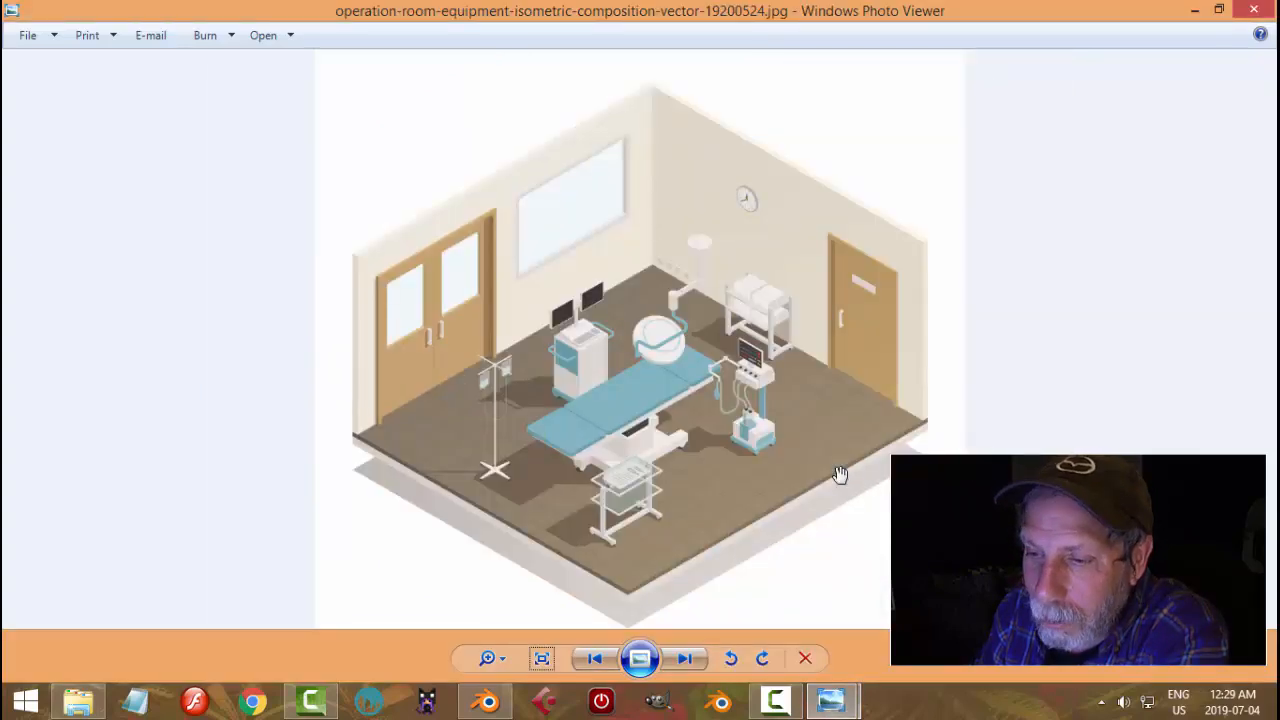
# Switch to Blender and set the render engine to Cycles Render with GPU Compute as the device
pyautogui.click(488, 702)
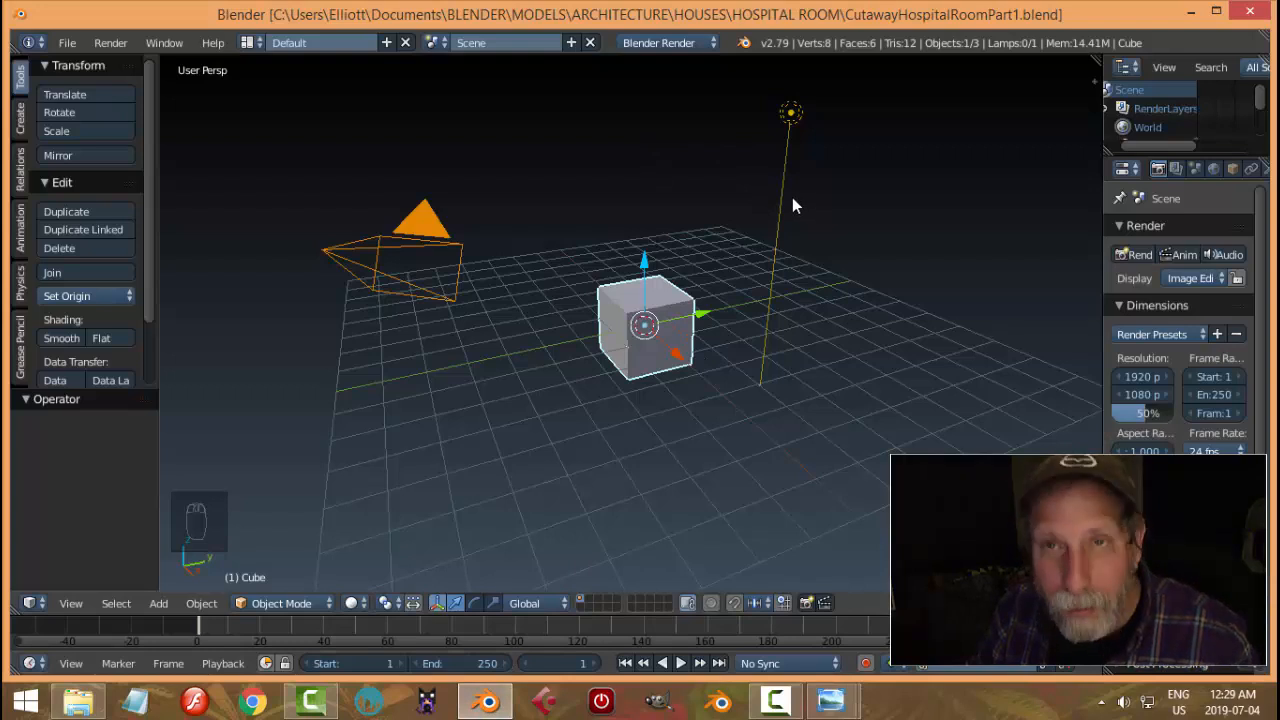
pyautogui.click(666, 43)
pyautogui.click(658, 108)
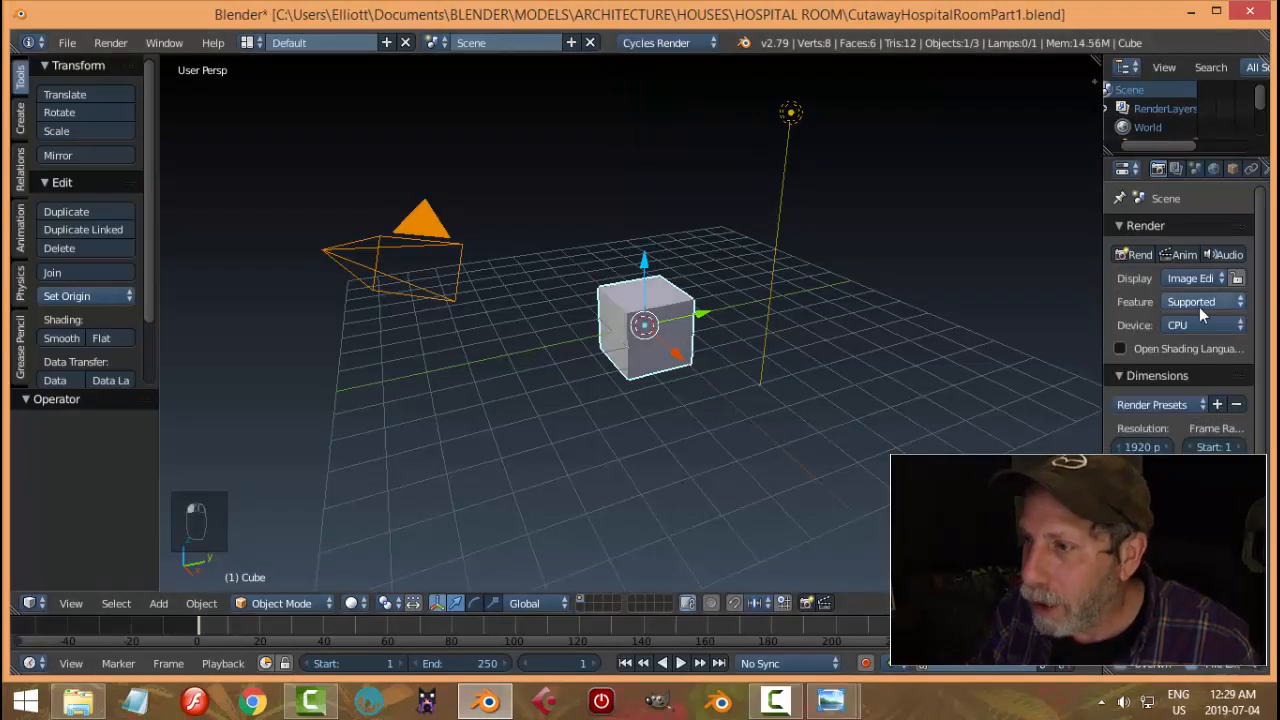
pyautogui.click(1200, 322)
pyautogui.click(1184, 286)
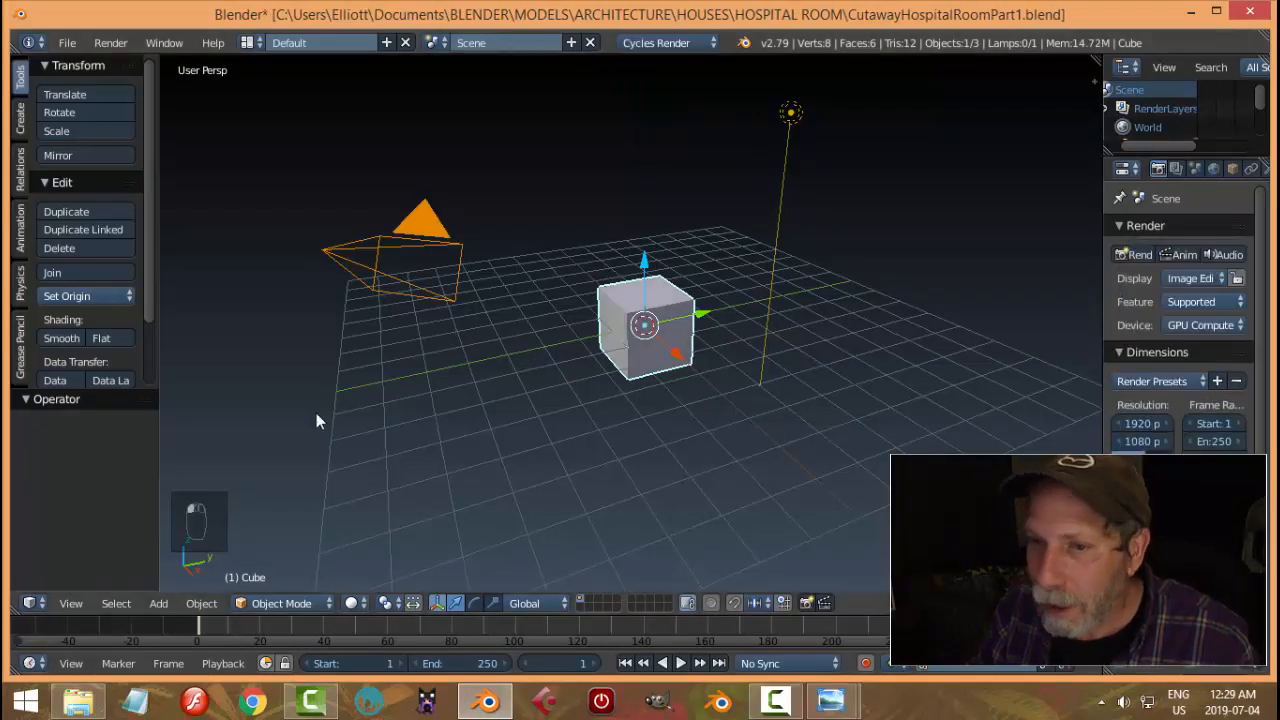
# Delete all the default objects from the scene
pyautogui.press('a')
pyautogui.press('a')
pyautogui.press('x')
pyautogui.click(782, 371)
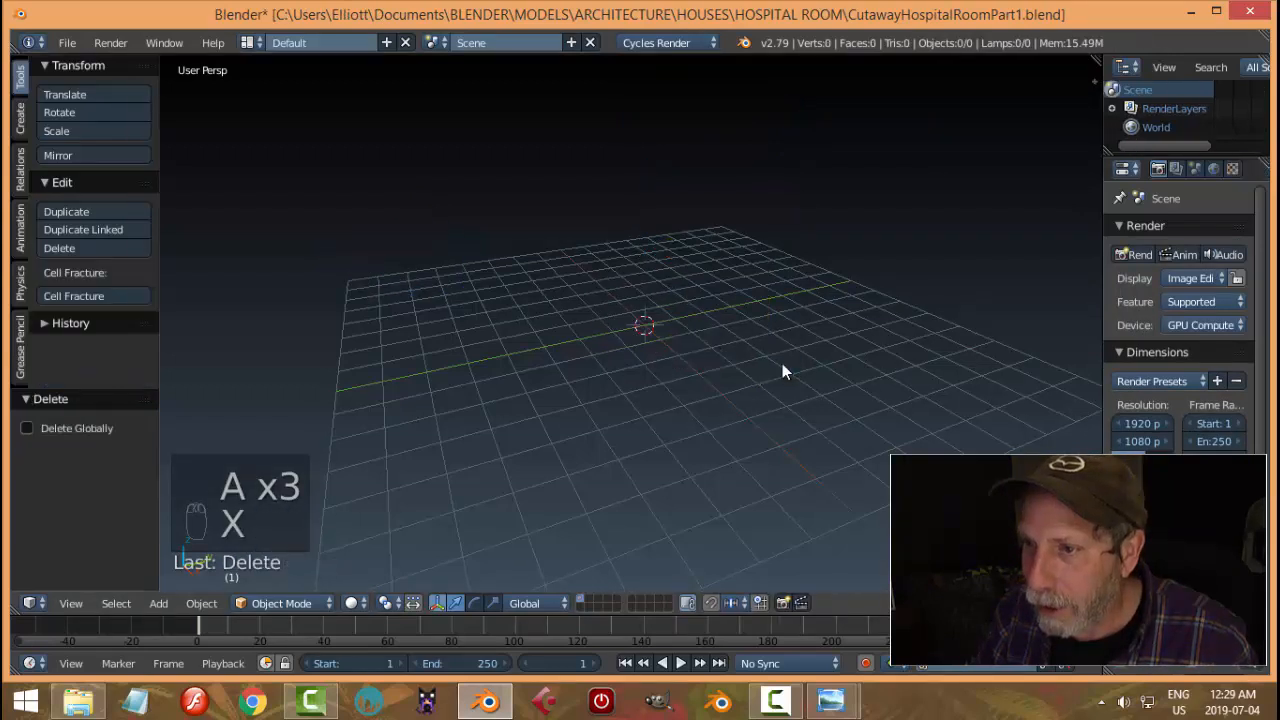
# Add a plane mesh at the world origin in the top orthographic view
pyautogui.press('KP_7')
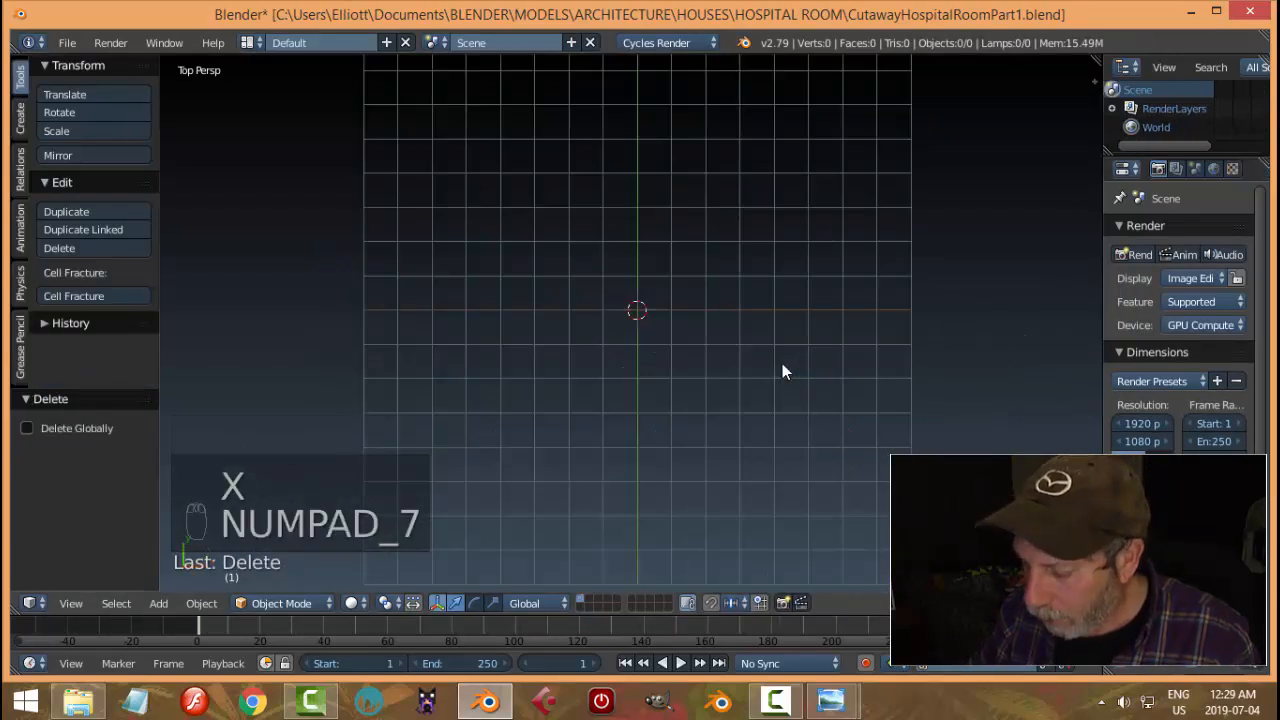
pyautogui.press('KP_5')
pyautogui.hotkey('shift', 'a')
pyautogui.moveTo(782, 364)
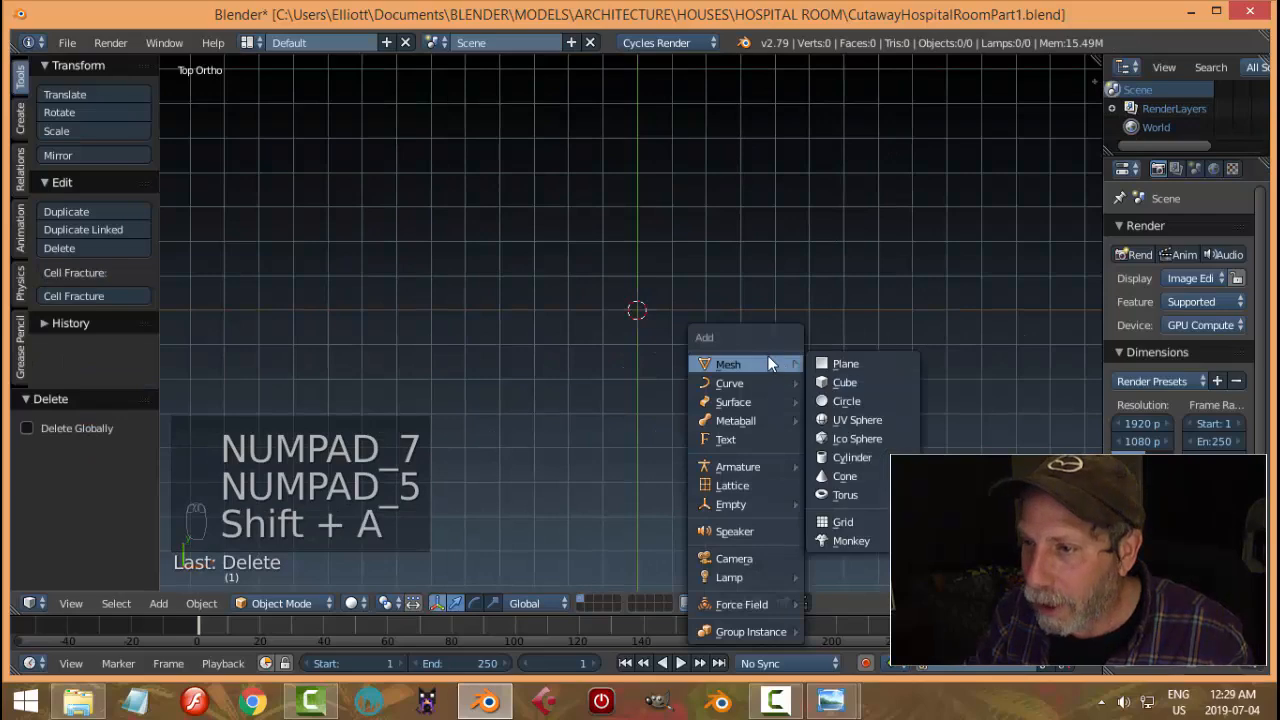
pyautogui.click(834, 364)
pyautogui.scroll(3, 777, 362)
pyautogui.keyDown('shift'); pyautogui.moveTo(809, 356); pyautogui.dragTo(728, 370, button='middle'); pyautogui.keyUp('shift')
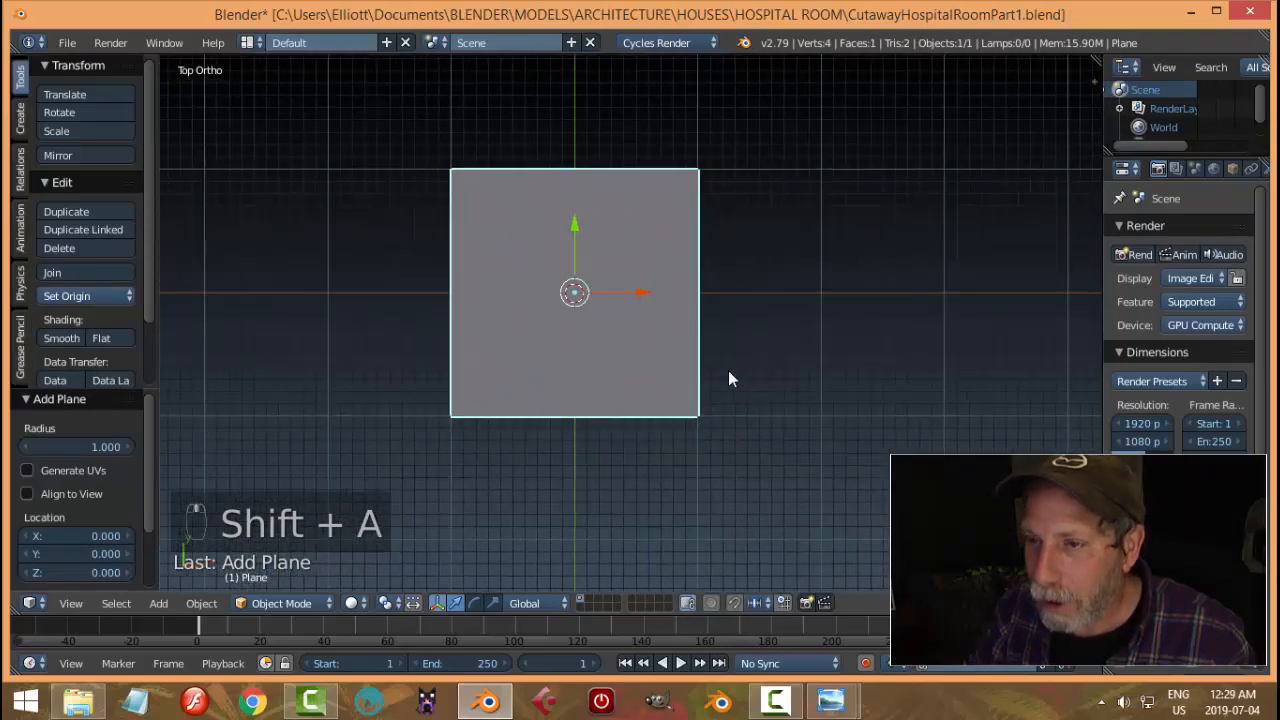
# Scale the plane's mesh along X by a factor of 1.6 in Edit Mode
pyautogui.press('Tab')
pyautogui.click(931, 377)
pyautogui.scroll(-1, 803, 372)
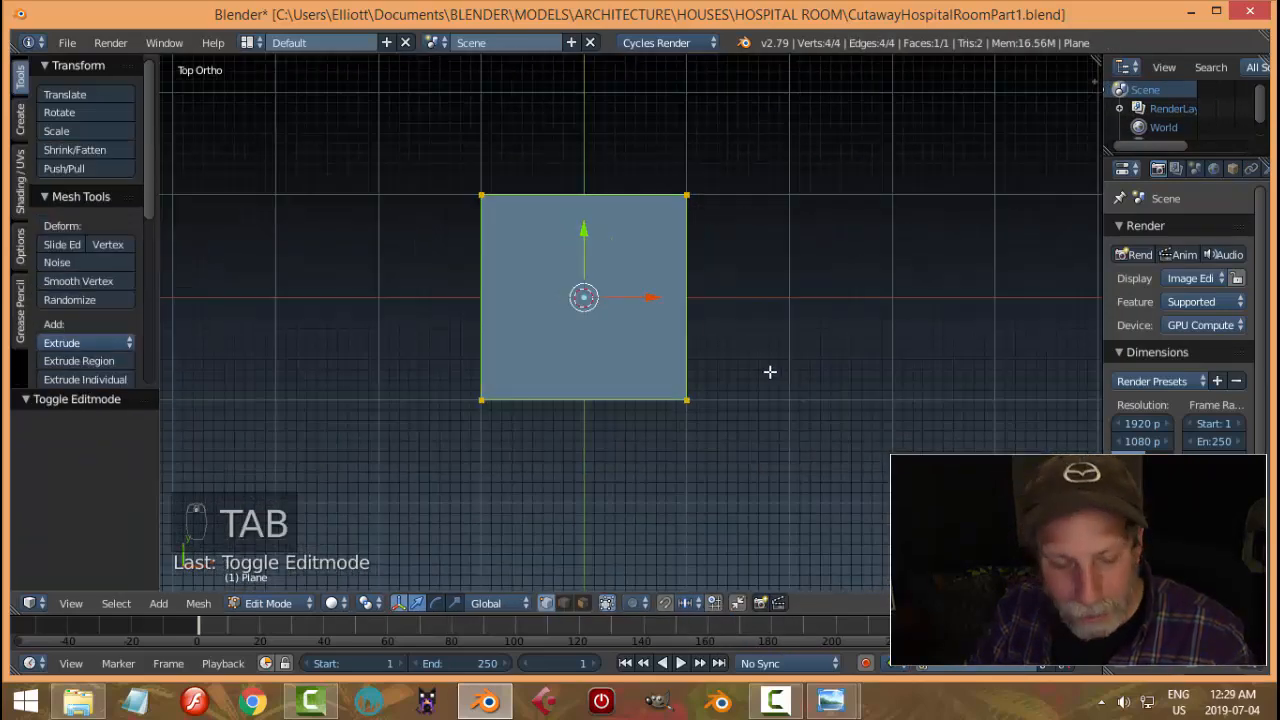
pyautogui.press('s')
pyautogui.press('x')
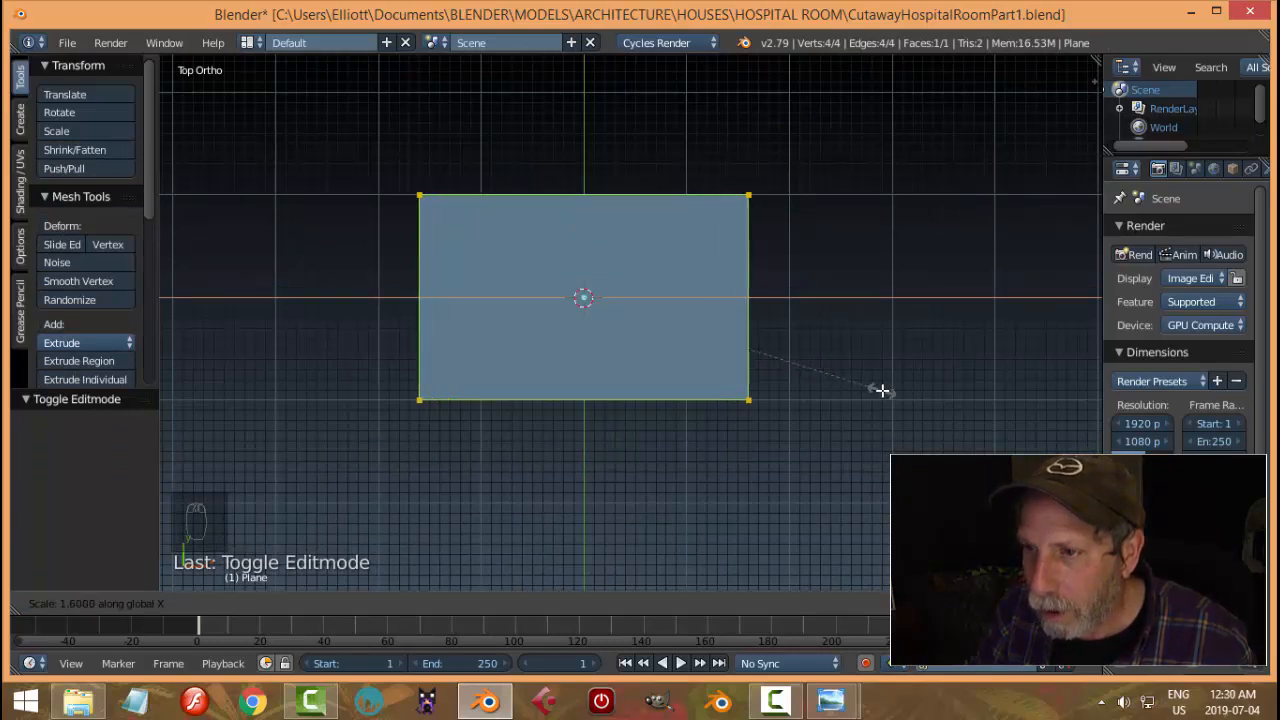
pyautogui.click(874, 388)
# Check the room proportions in the operation-room reference image, returning to Blender when done
pyautogui.moveTo(830, 700)
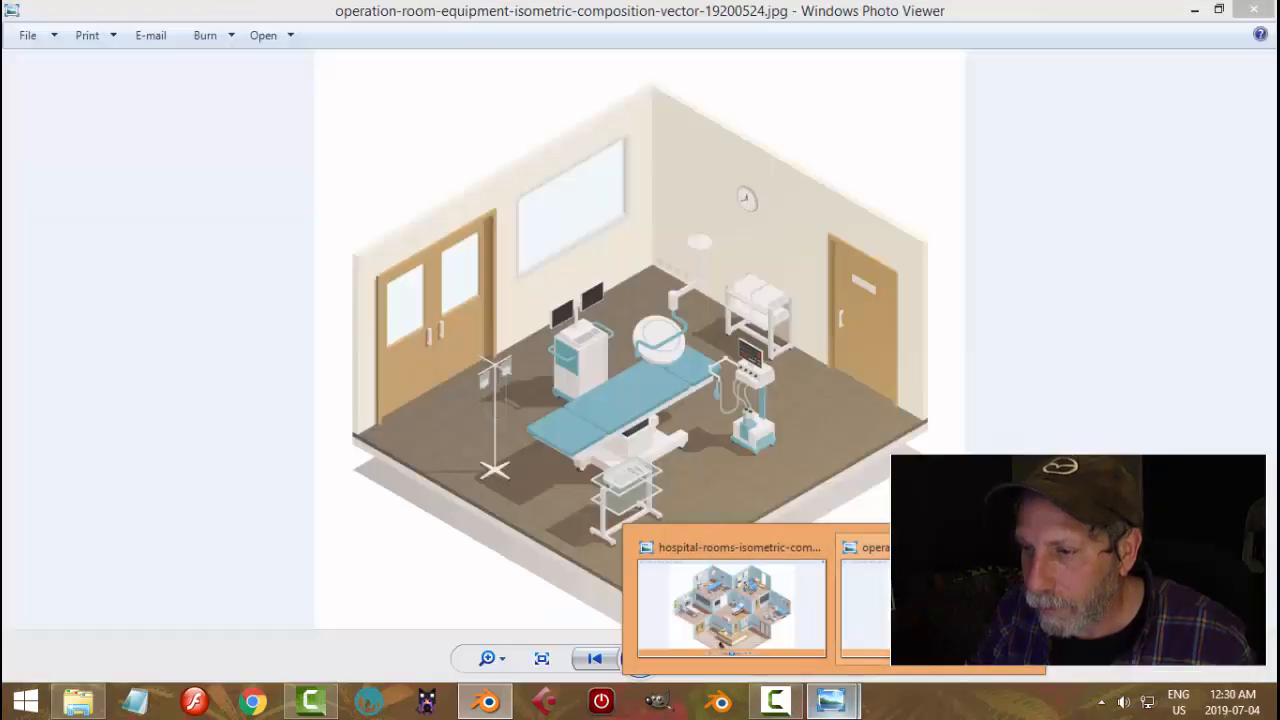
pyautogui.click(866, 632)
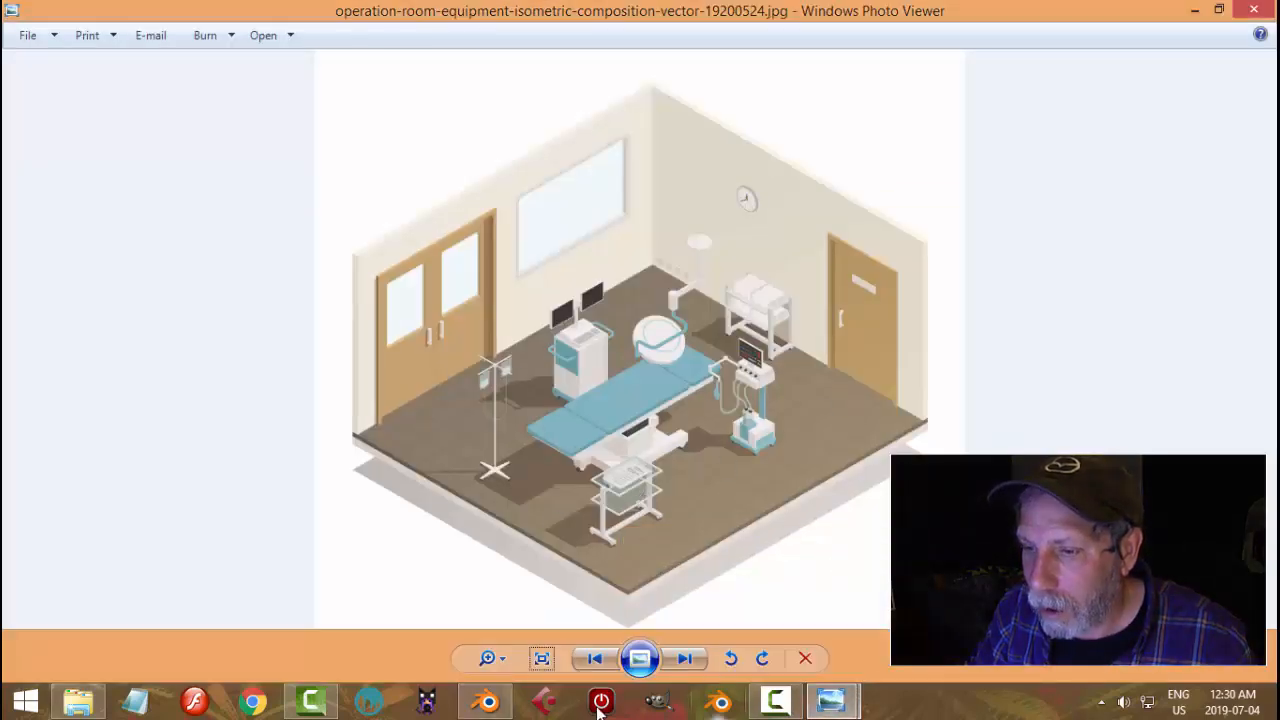
pyautogui.click(487, 701)
# Move the plane's front edge outward by -0.2 along Y to deepen the floor
pyautogui.press('a')
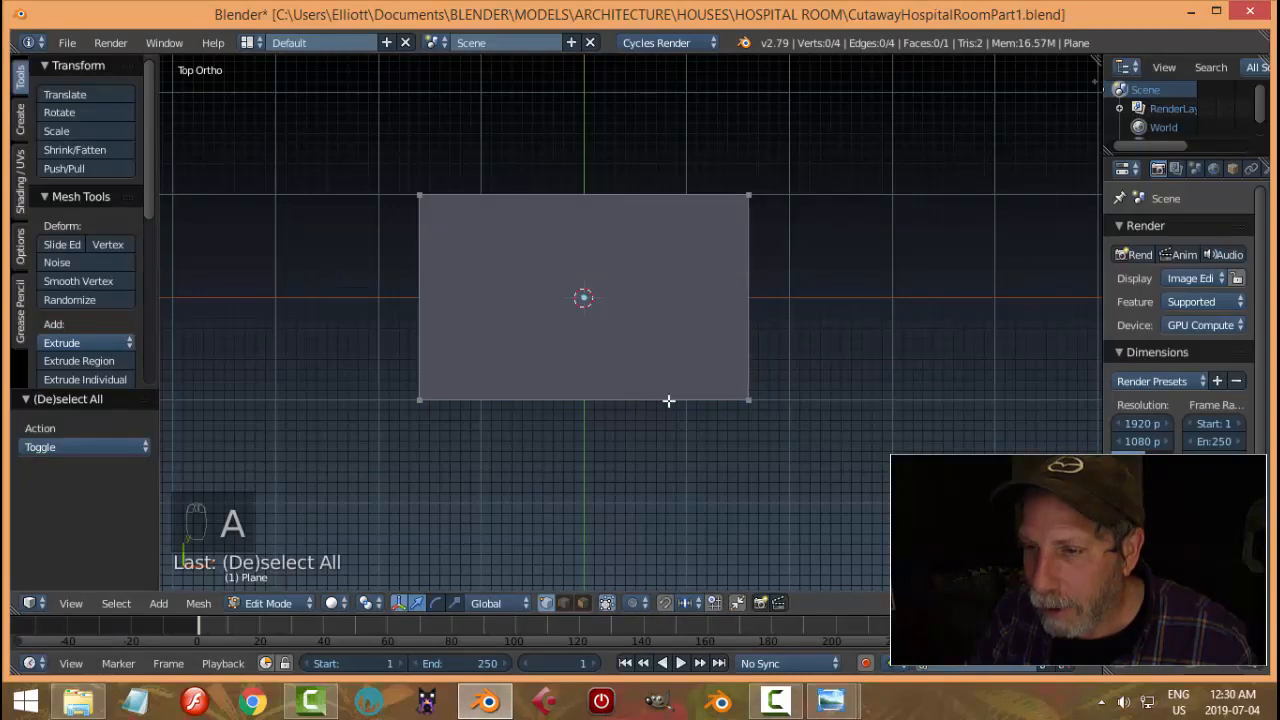
pyautogui.rightClick(766, 401)
pyautogui.keyDown('shift'); pyautogui.rightClick(409, 402); pyautogui.keyUp('shift')
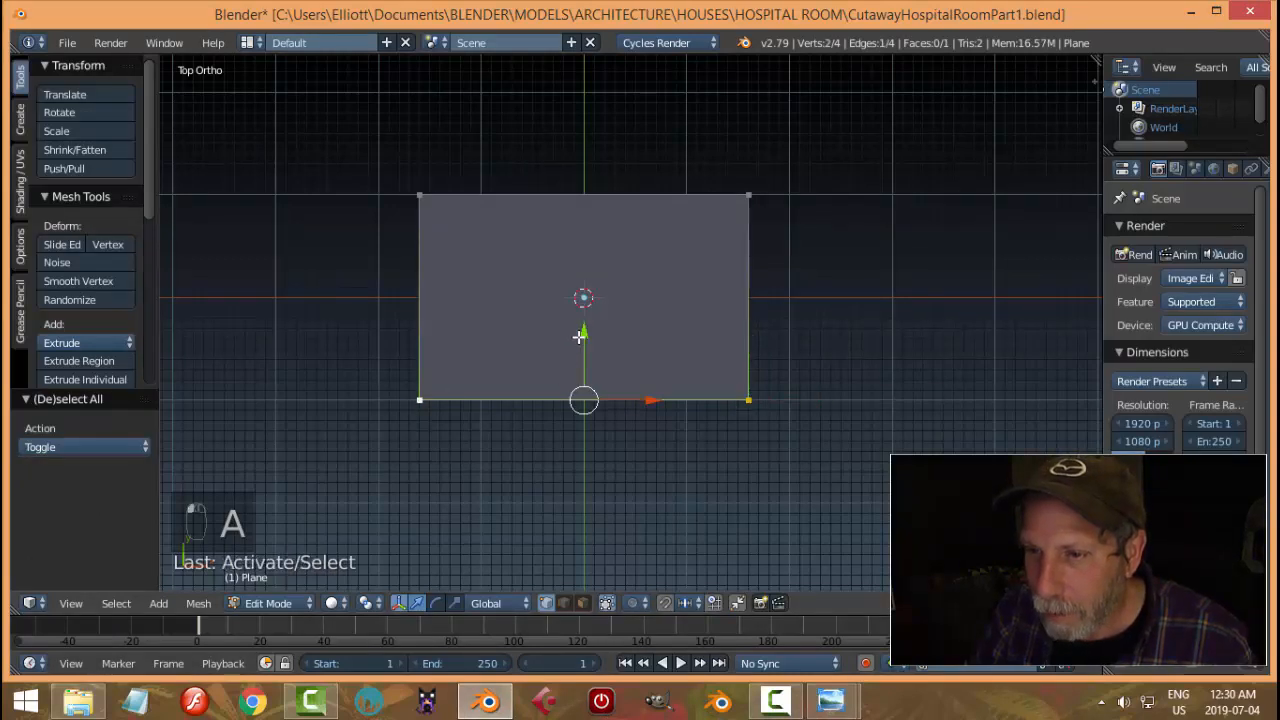
pyautogui.moveTo(578, 337); pyautogui.dragTo(646, 356)
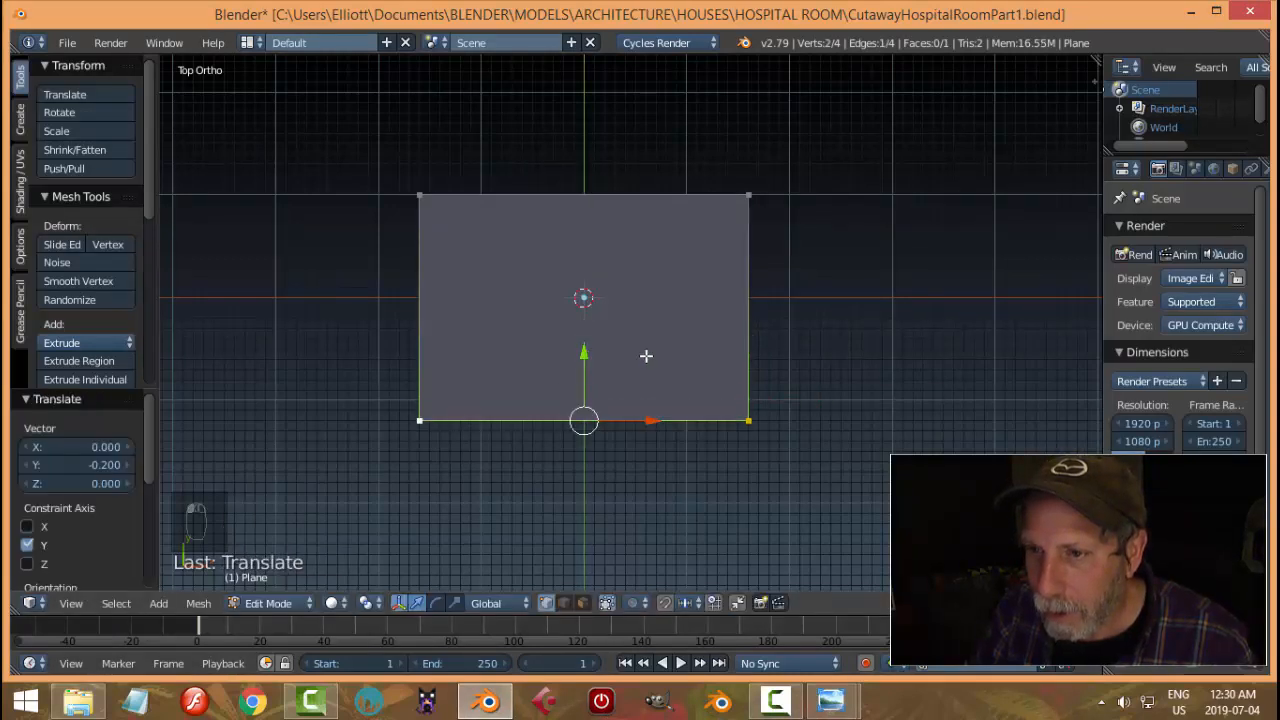
pyautogui.press('a')
# Extrude the whole floor plane upward 0.1 along Z into a slab and return to Object Mode
pyautogui.moveTo(646, 354); pyautogui.dragTo(772, 435, button='middle')
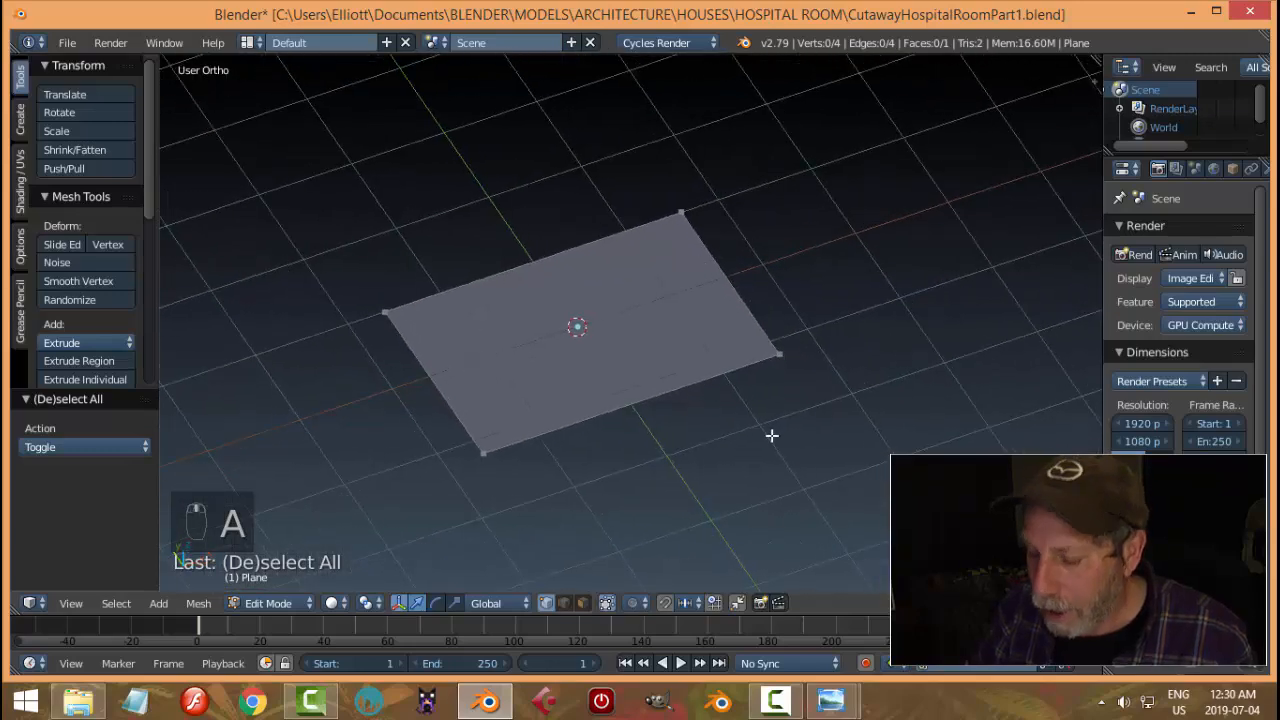
pyautogui.press('KP_1')
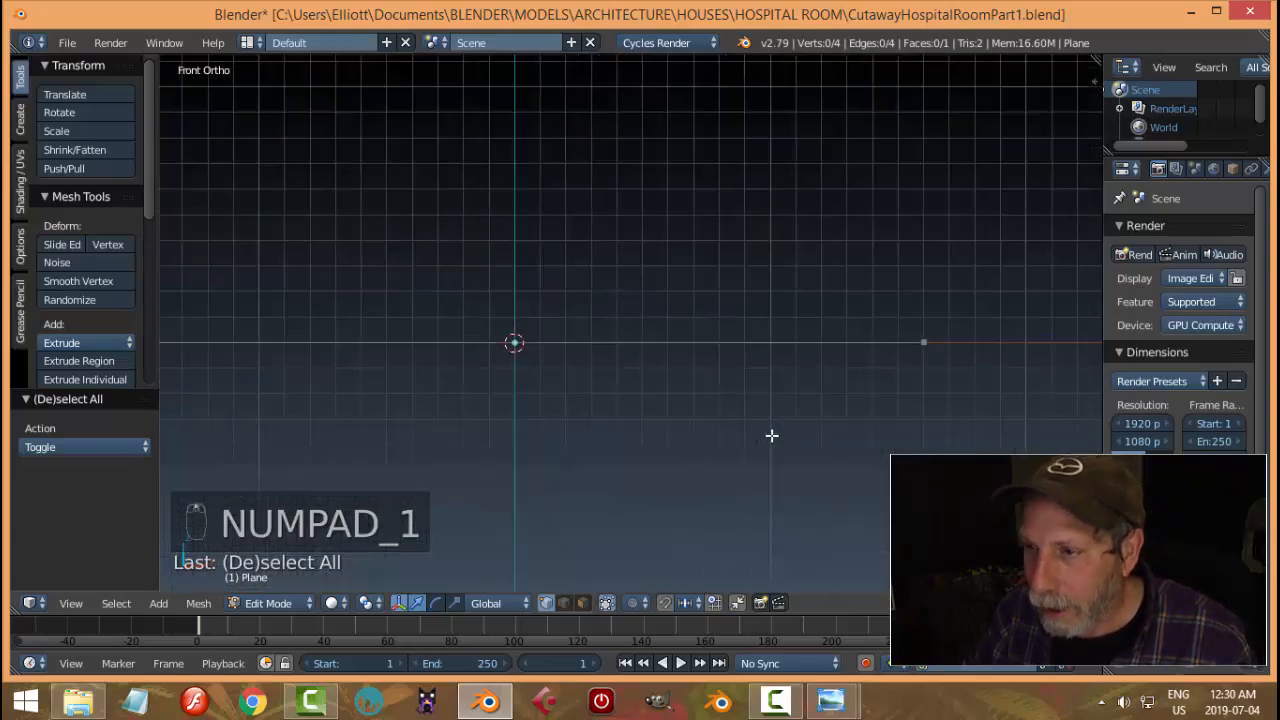
pyautogui.press('a')
pyautogui.press('e')
pyautogui.rightClick(660, 432)
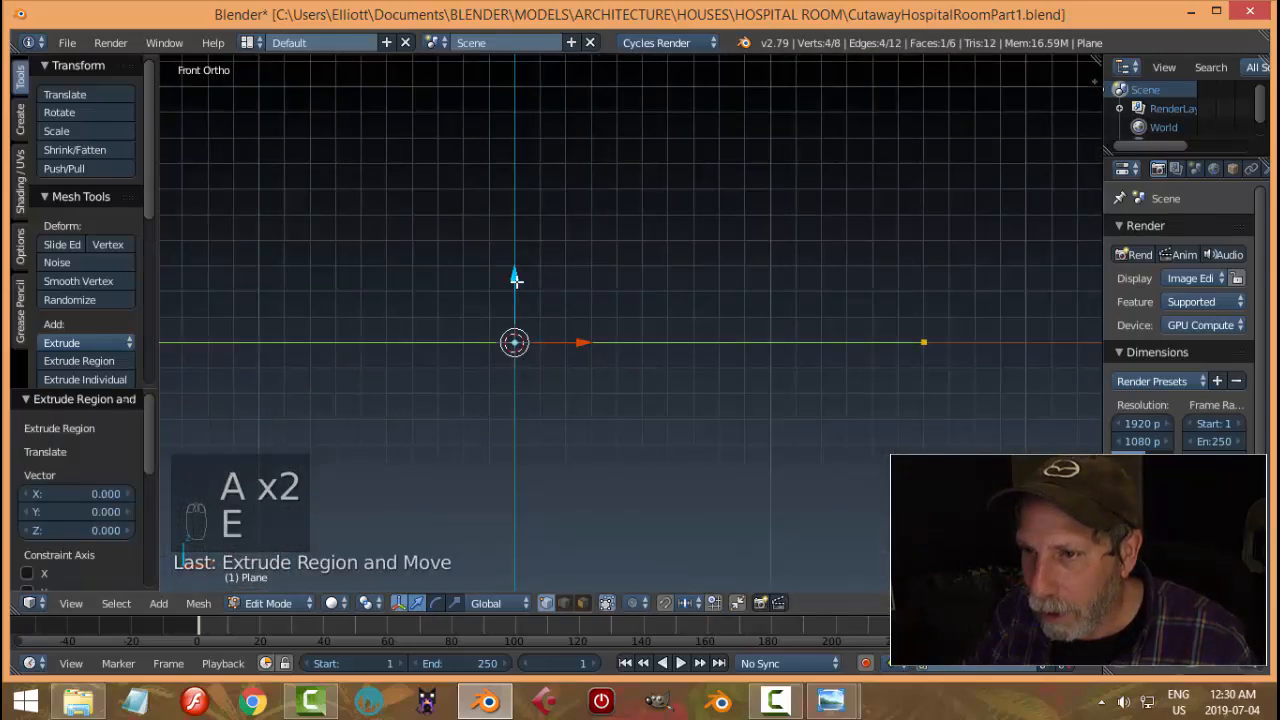
pyautogui.moveTo(516, 281); pyautogui.dragTo(517, 263)
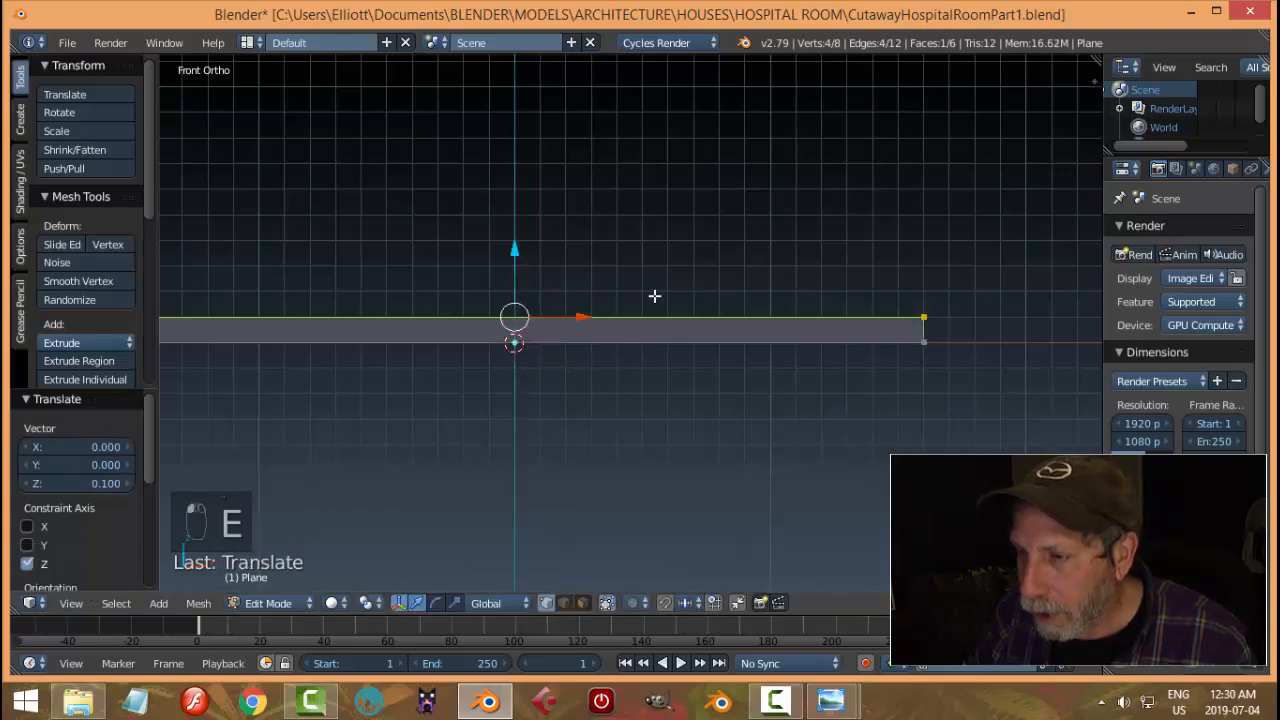
pyautogui.moveTo(687, 277); pyautogui.dragTo(751, 304, button='middle')
pyautogui.press('a')
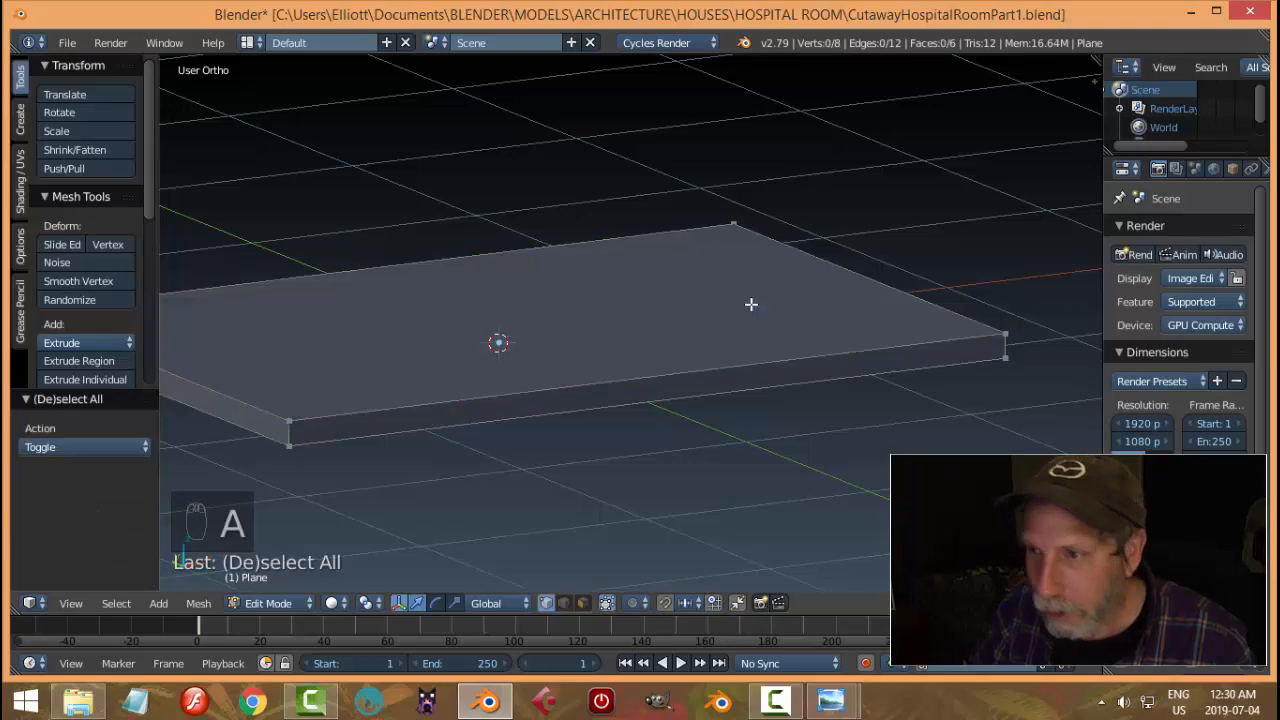
pyautogui.scroll(-3, 751, 304)
pyautogui.press('Tab')
pyautogui.click(649, 303)
# Duplicate the floor slab in place and rotate the copy 90° about X to stand upright
pyautogui.moveTo(649, 303); pyautogui.dragTo(760, 298, button='middle')
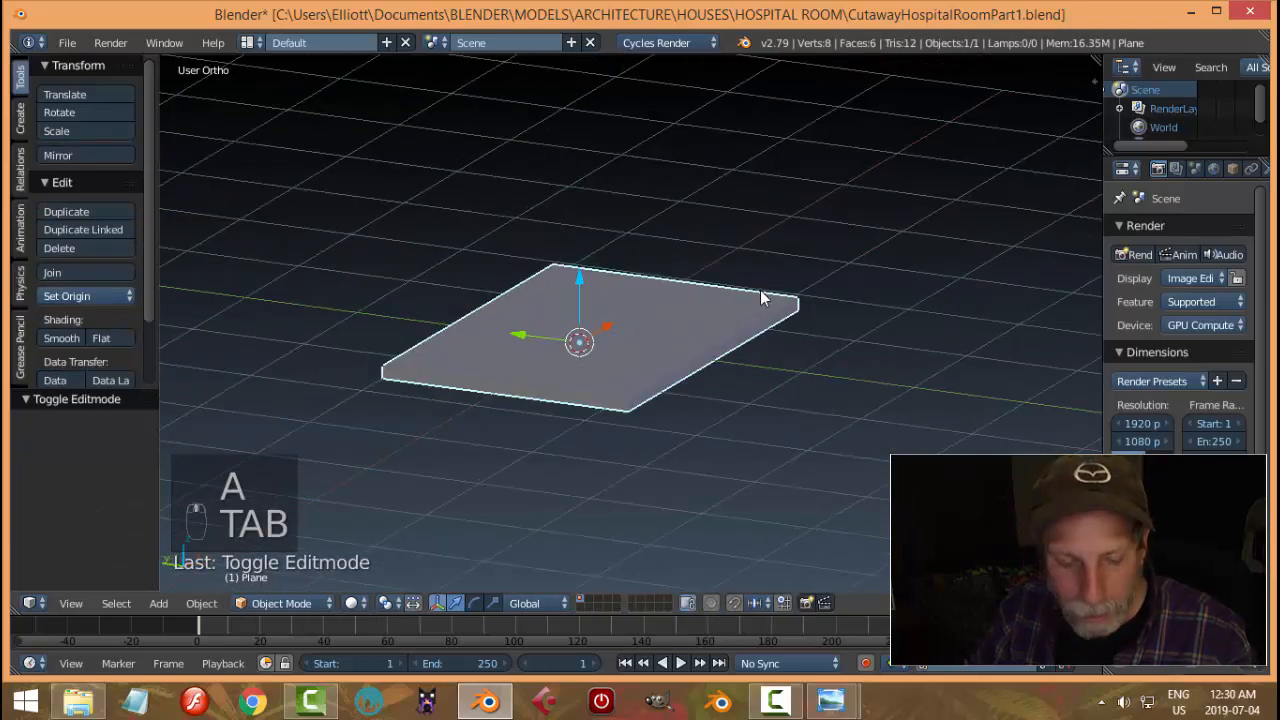
pyautogui.hotkey('shift', 'd')
pyautogui.write('rx')
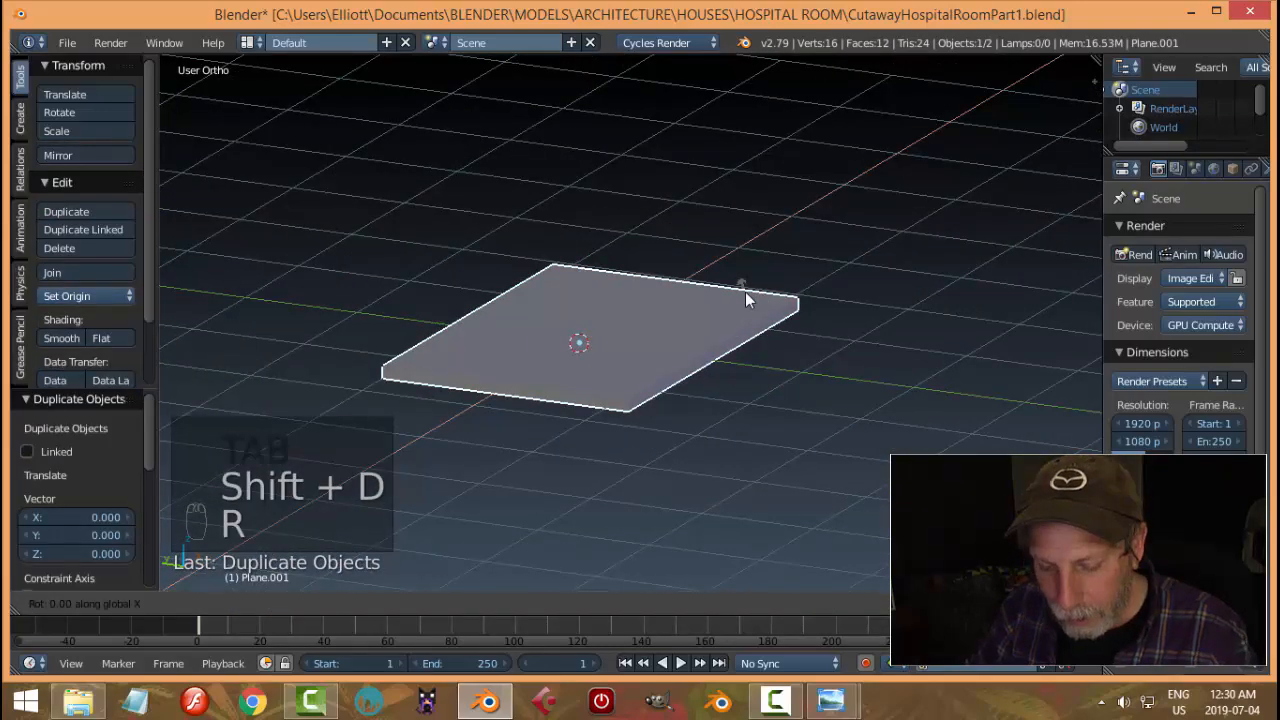
pyautogui.write('90')
pyautogui.press('Return')
pyautogui.rightClick(480, 309)
pyautogui.press('g')
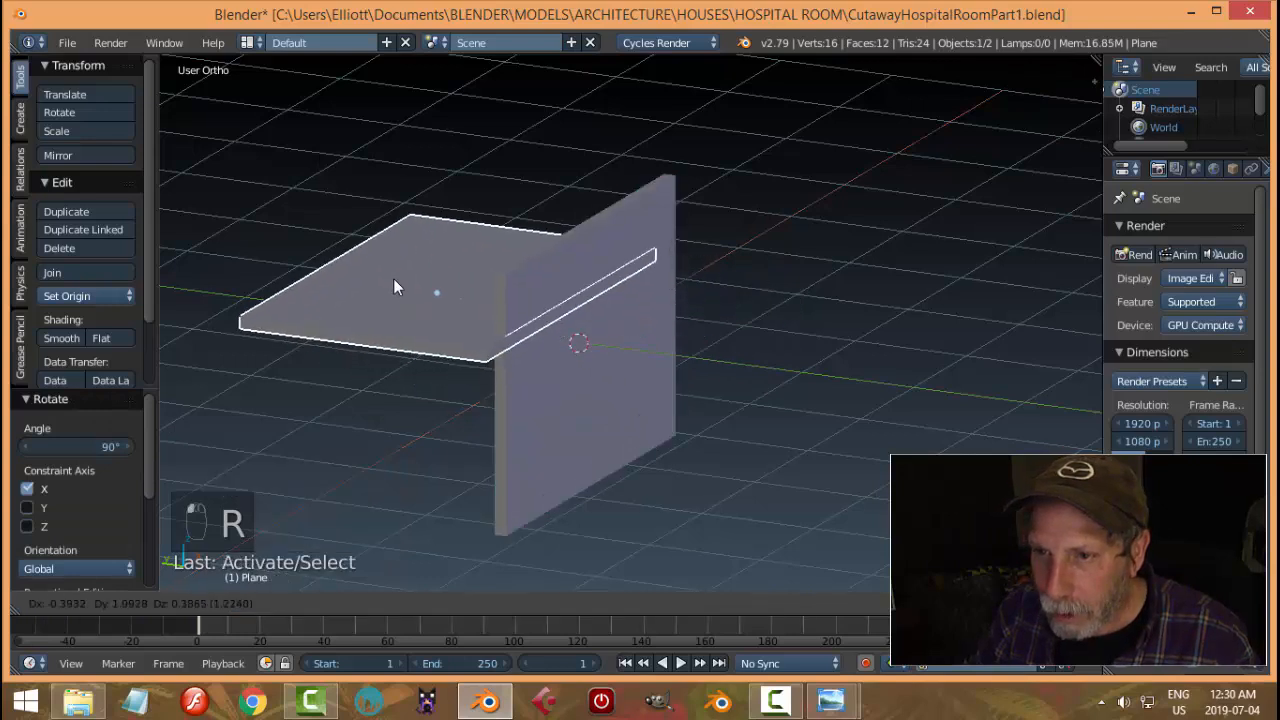
pyautogui.rightClick(393, 280)
# Enable snapping and align the upright slab with the floor's back edge as the back wall
pyautogui.rightClick(656, 262)
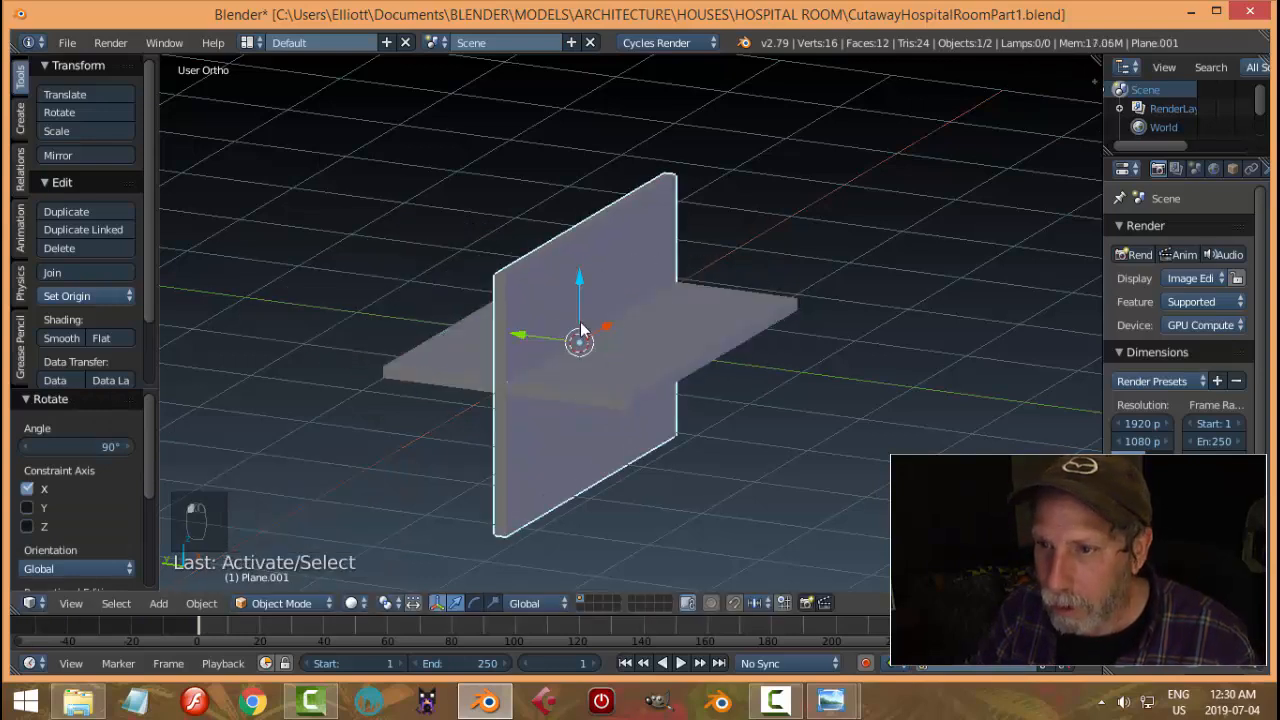
pyautogui.moveTo(531, 330); pyautogui.dragTo(384, 290)
pyautogui.moveTo(563, 337); pyautogui.dragTo(605, 301, button='middle')
pyautogui.press('KP_1')
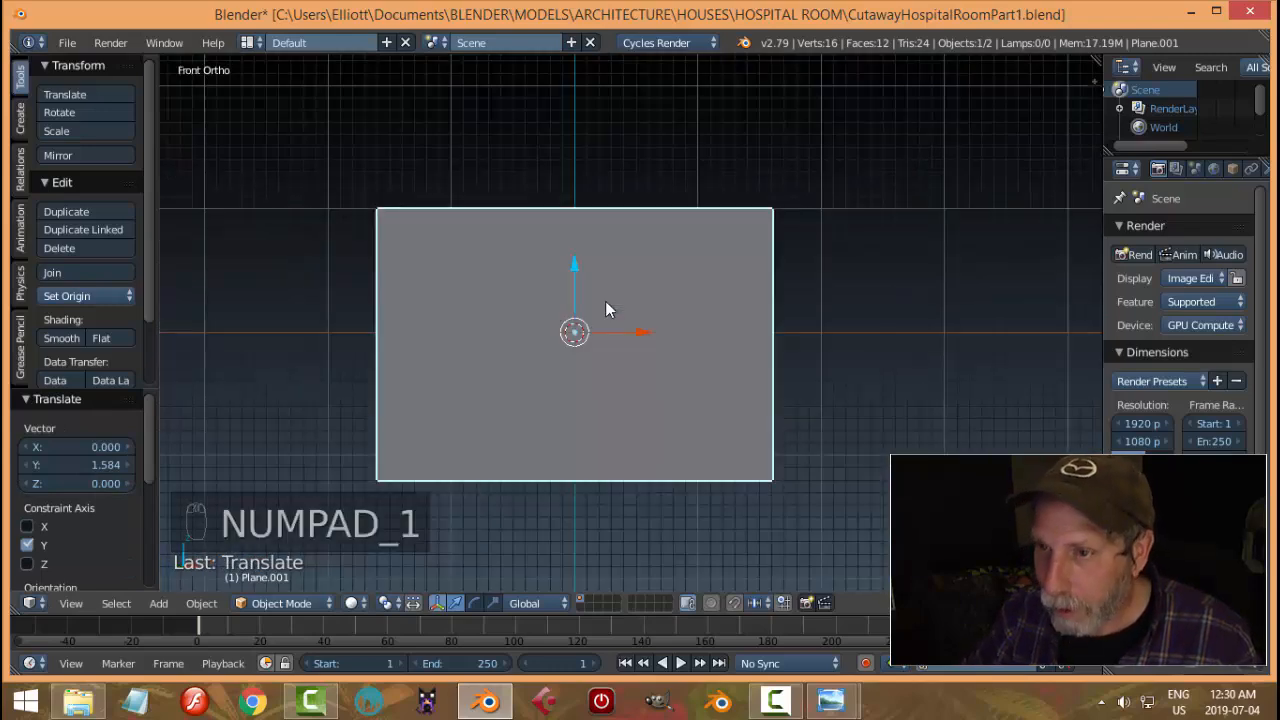
pyautogui.press('KP_3')
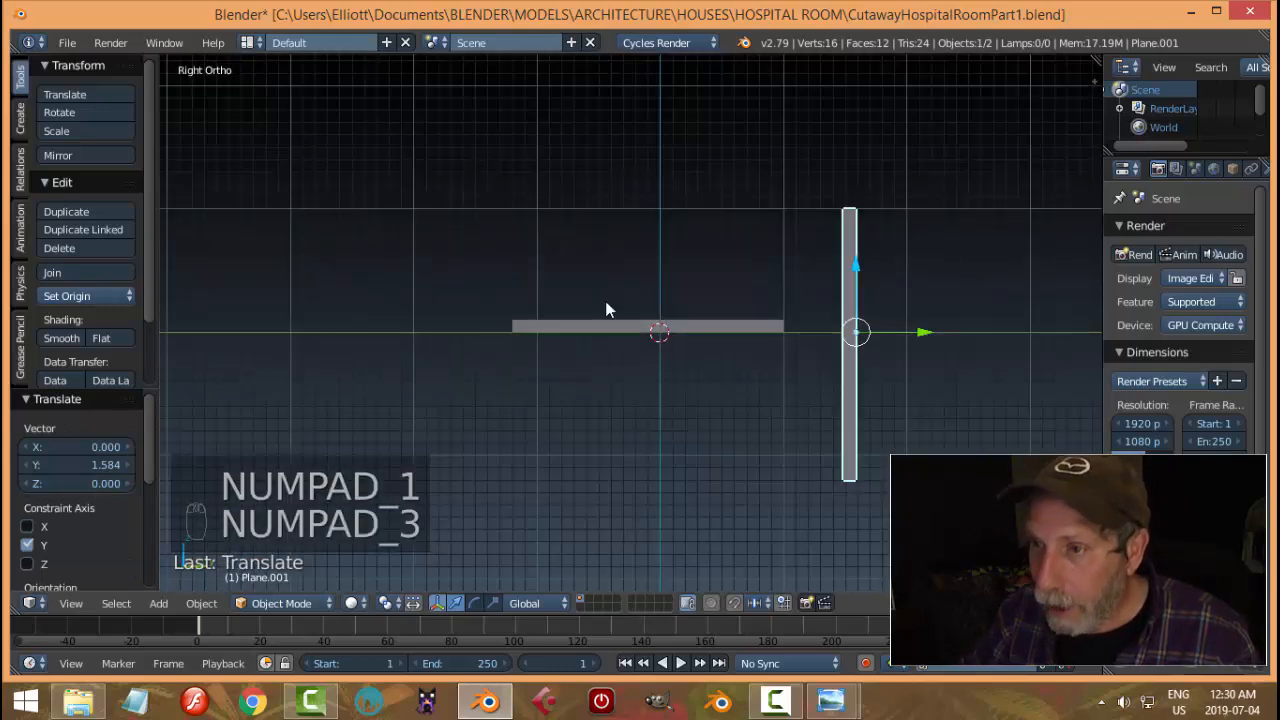
pyautogui.click(756, 604)
pyautogui.click(788, 557)
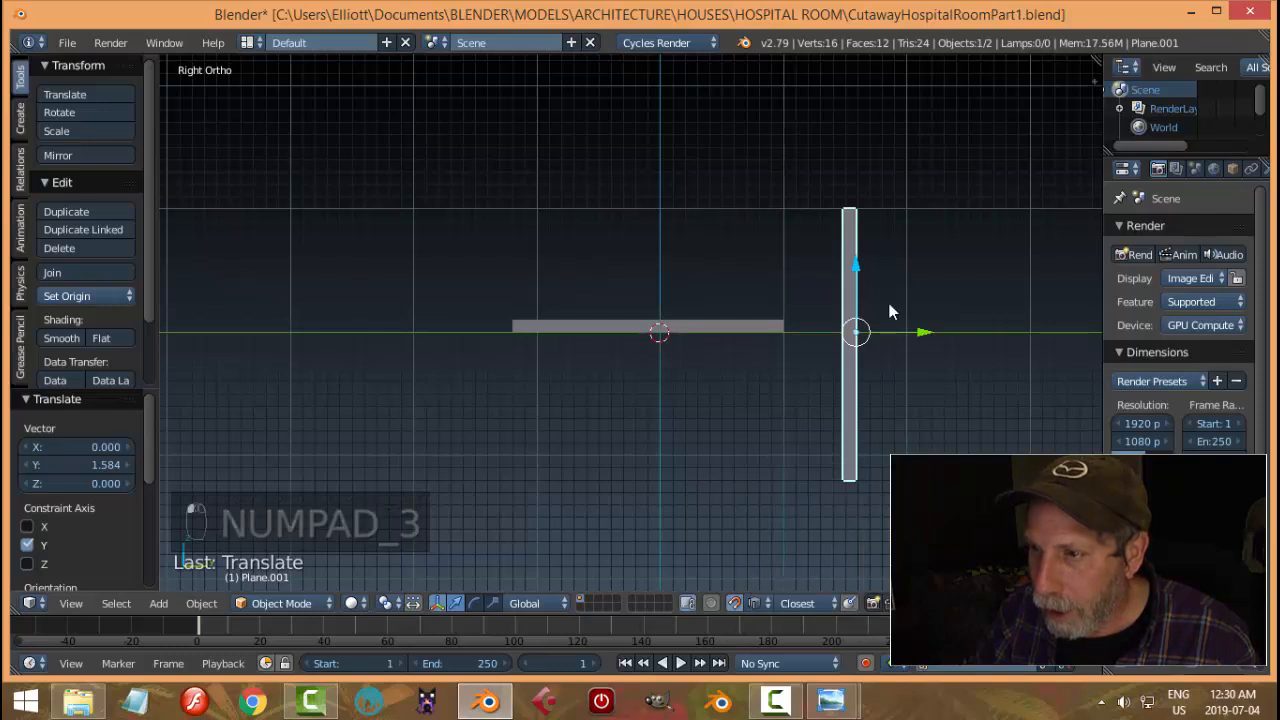
pyautogui.moveTo(856, 268); pyautogui.dragTo(784, 318)
pyautogui.moveTo(798, 158); pyautogui.dragTo(785, 335)
pyautogui.moveTo(785, 335); pyautogui.dragTo(817, 366, button='middle')
pyautogui.press('a')
# Duplicate the back wall and move the copy about 3.33 along X, clear of the floor
pyautogui.rightClick(582, 192)
pyautogui.scroll(-3, 700, 290)
pyautogui.moveTo(730, 295); pyautogui.dragTo(708, 301, button='middle')
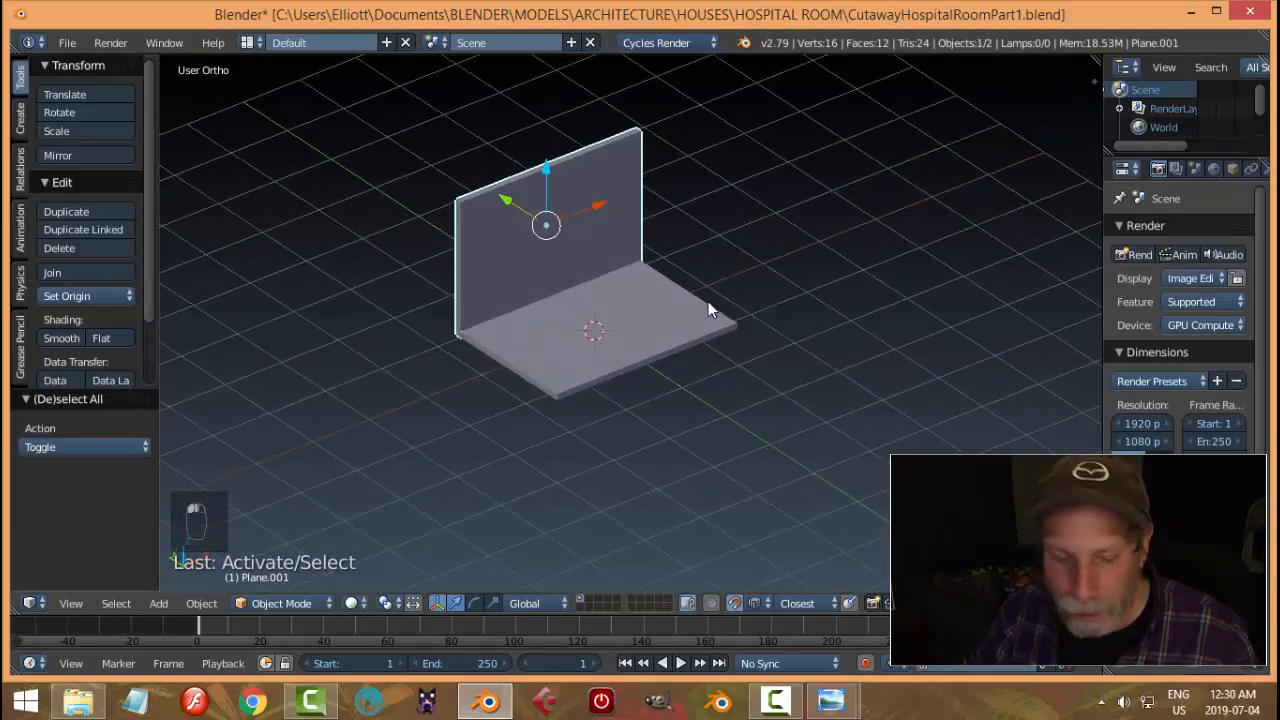
pyautogui.hotkey('shift', 'd')
pyautogui.click(708, 301)
pyautogui.moveTo(671, 242); pyautogui.dragTo(935, 168)
# Rotate the copied wall 90° about the Z axis
pyautogui.press('r')
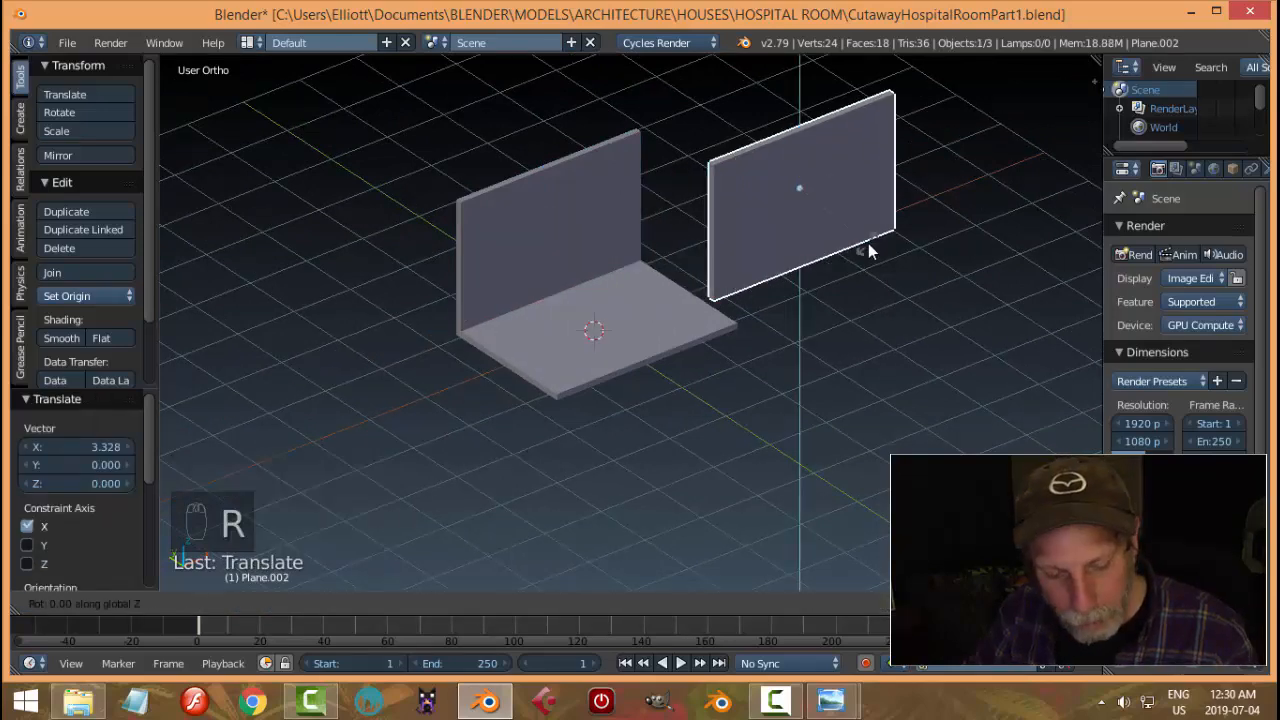
pyautogui.press('z')
pyautogui.press('9')
pyautogui.press('0')
pyautogui.press('Return')
# Snap the rotated wall onto the floor's short side so it meets the back wall at the corner
pyautogui.moveTo(844, 171); pyautogui.dragTo(698, 315)
pyautogui.moveTo(698, 315); pyautogui.dragTo(755, 150, button='middle')
pyautogui.moveTo(763, 90); pyautogui.dragTo(726, 330)
pyautogui.moveTo(726, 330); pyautogui.dragTo(692, 246, button='middle')
pyautogui.moveTo(692, 246)
pyautogui.mouseDown()
pyautogui.moveTo(705, 243)
pyautogui.moveTo(613, 221)
pyautogui.moveTo(690, 222)
pyautogui.mouseUp()
pyautogui.press('a')
# Shorten the side wall by moving its overhanging end face back to the floor's front corner
pyautogui.moveTo(690, 222); pyautogui.dragTo(739, 263, button='middle')
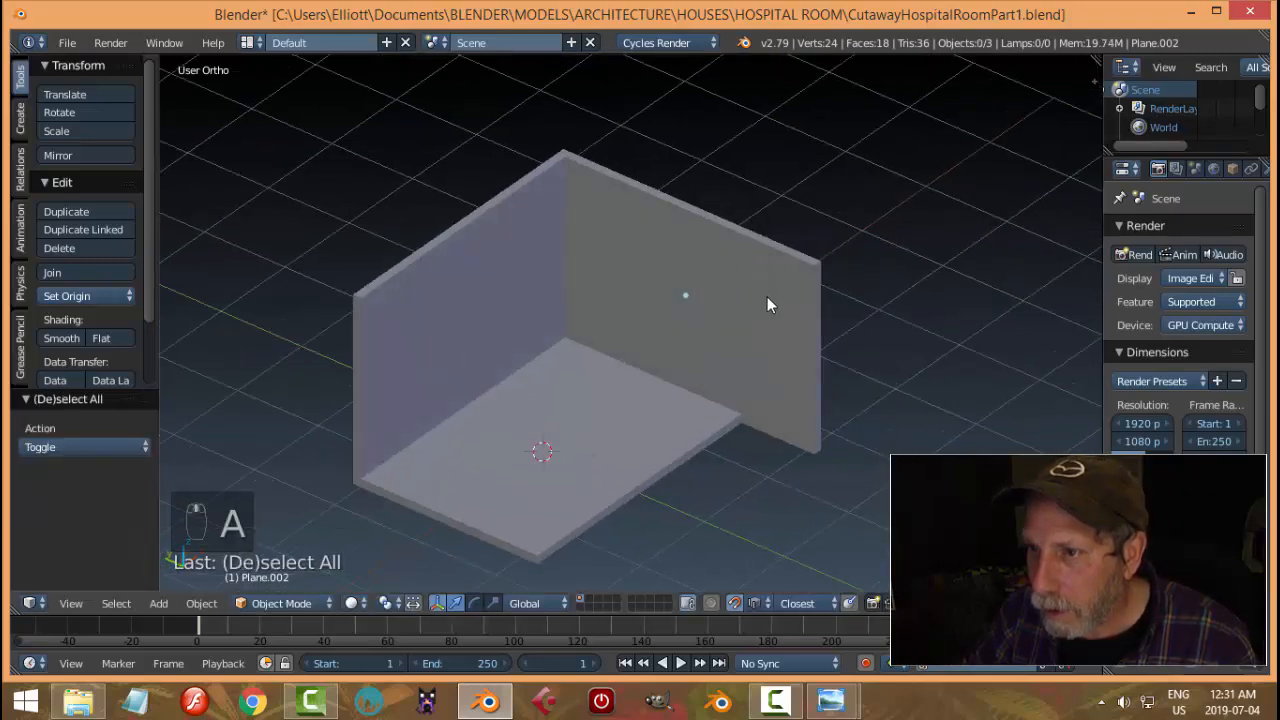
pyautogui.rightClick(769, 302)
pyautogui.press('Tab')
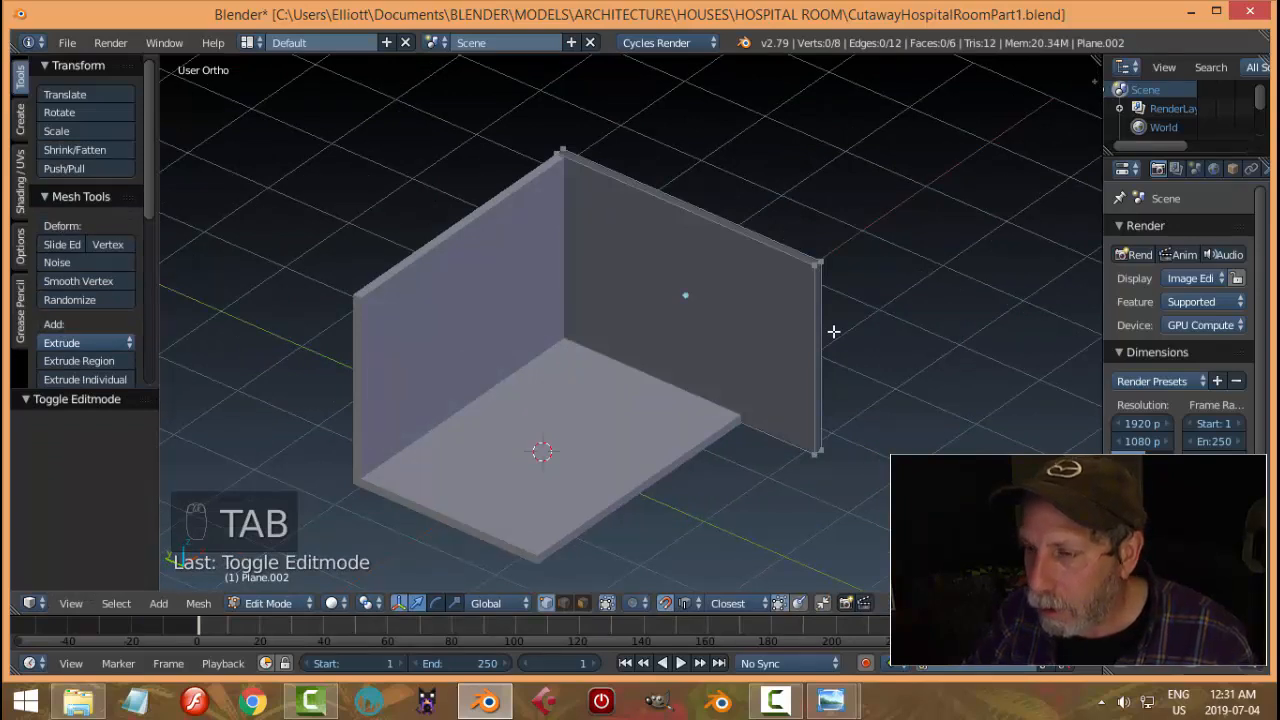
pyautogui.hotkey('ctrl', 'Tab')
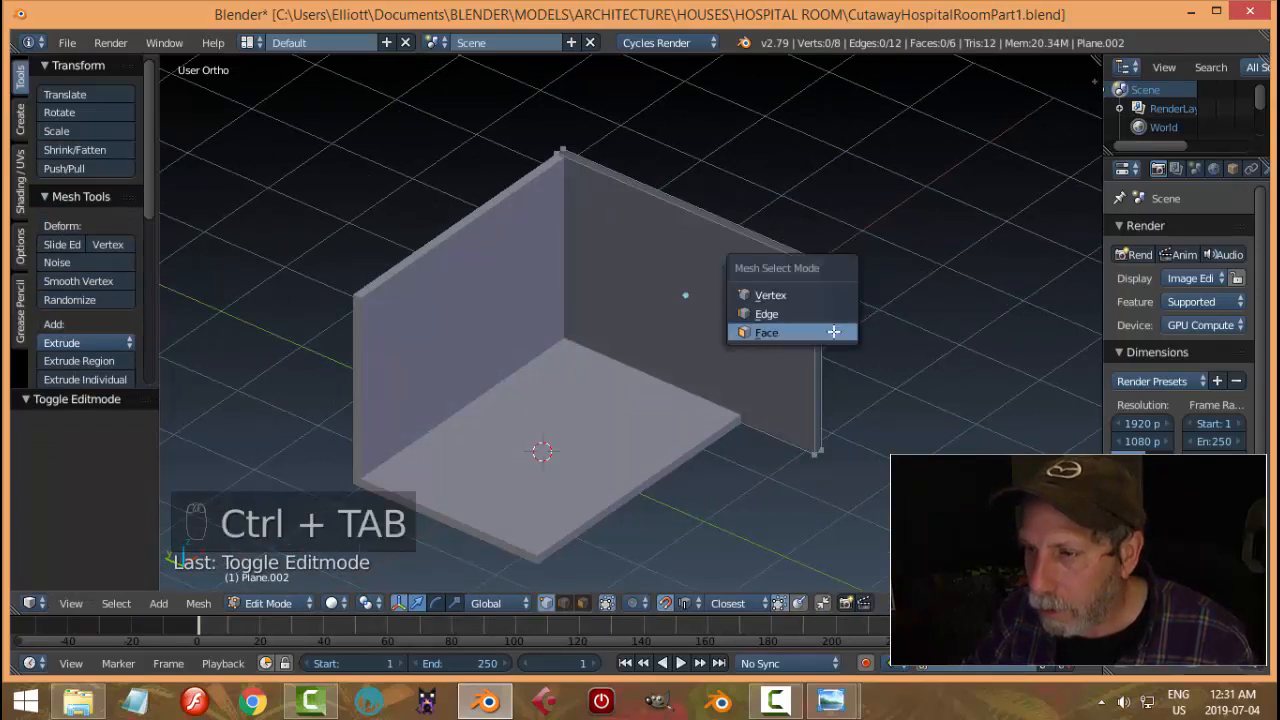
pyautogui.click(771, 332)
pyautogui.rightClick(817, 330)
pyautogui.moveTo(773, 342); pyautogui.dragTo(745, 418)
pyautogui.press('a')
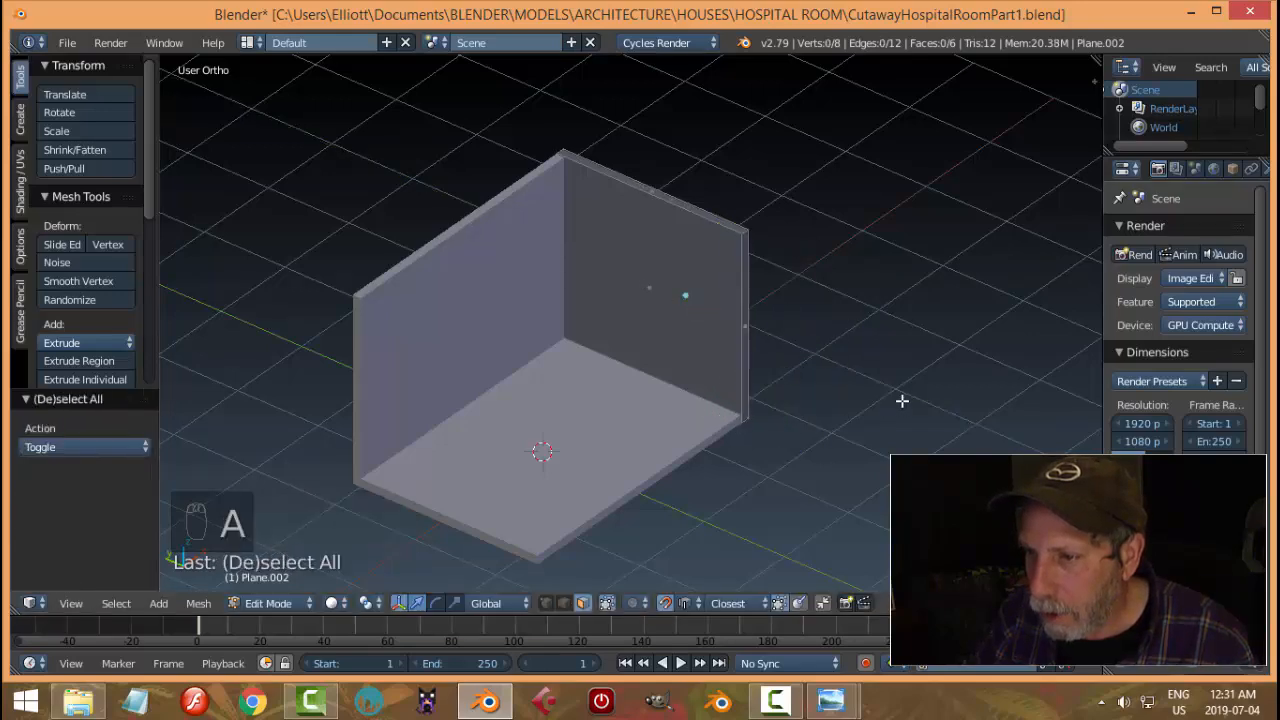
# Return the side wall to Object Mode and clear the selection, with the outside of the wall corner in view
pyautogui.moveTo(903, 400); pyautogui.dragTo(755, 373, button='middle')
pyautogui.moveTo(573, 293); pyautogui.dragTo(746, 369, button='middle')
pyautogui.press('Tab')
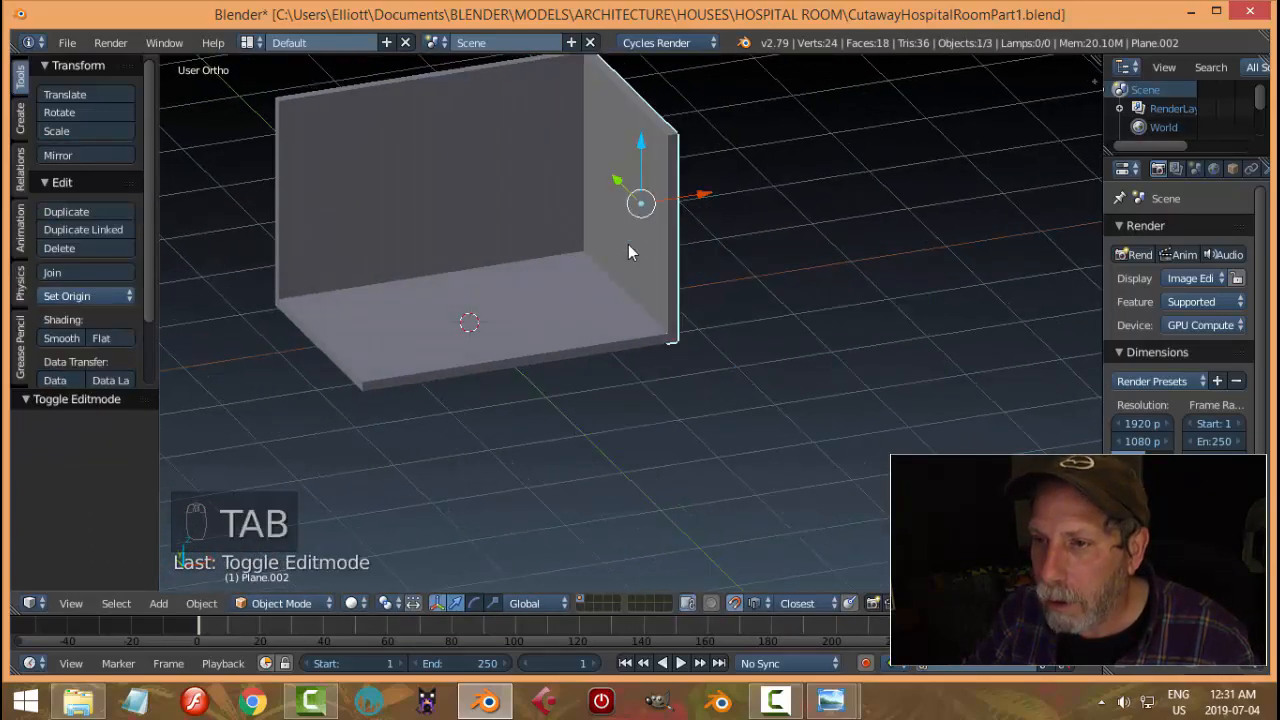
pyautogui.moveTo(578, 185); pyautogui.dragTo(623, 255, button='middle')
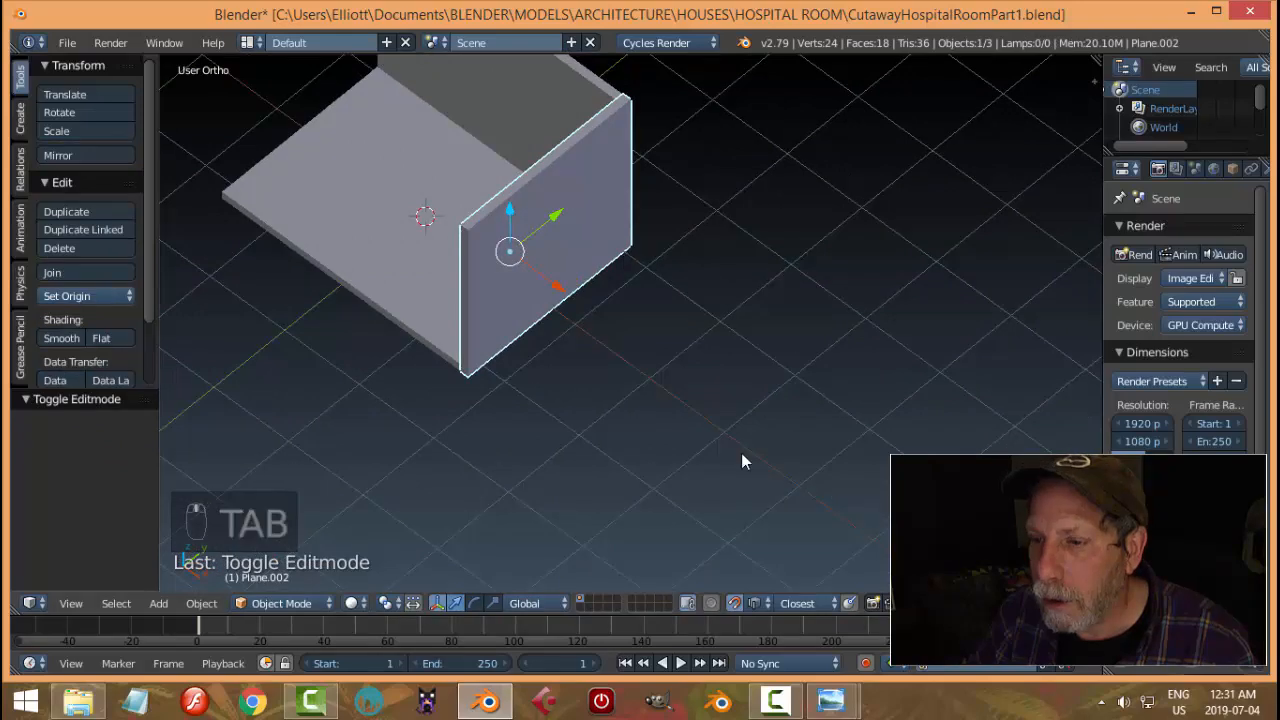
pyautogui.press('a')
pyautogui.moveTo(745, 310); pyautogui.dragTo(656, 270, button='middle')
pyautogui.moveTo(670, 189); pyautogui.dragTo(678, 320, button='middle')
# Delete the back wall's hidden end face at the corner in wireframe shading, and return to Object Mode with solid shading
pyautogui.rightClick(680, 212)
pyautogui.press('Tab')
pyautogui.moveTo(680, 212); pyautogui.dragTo(691, 251, button='middle')
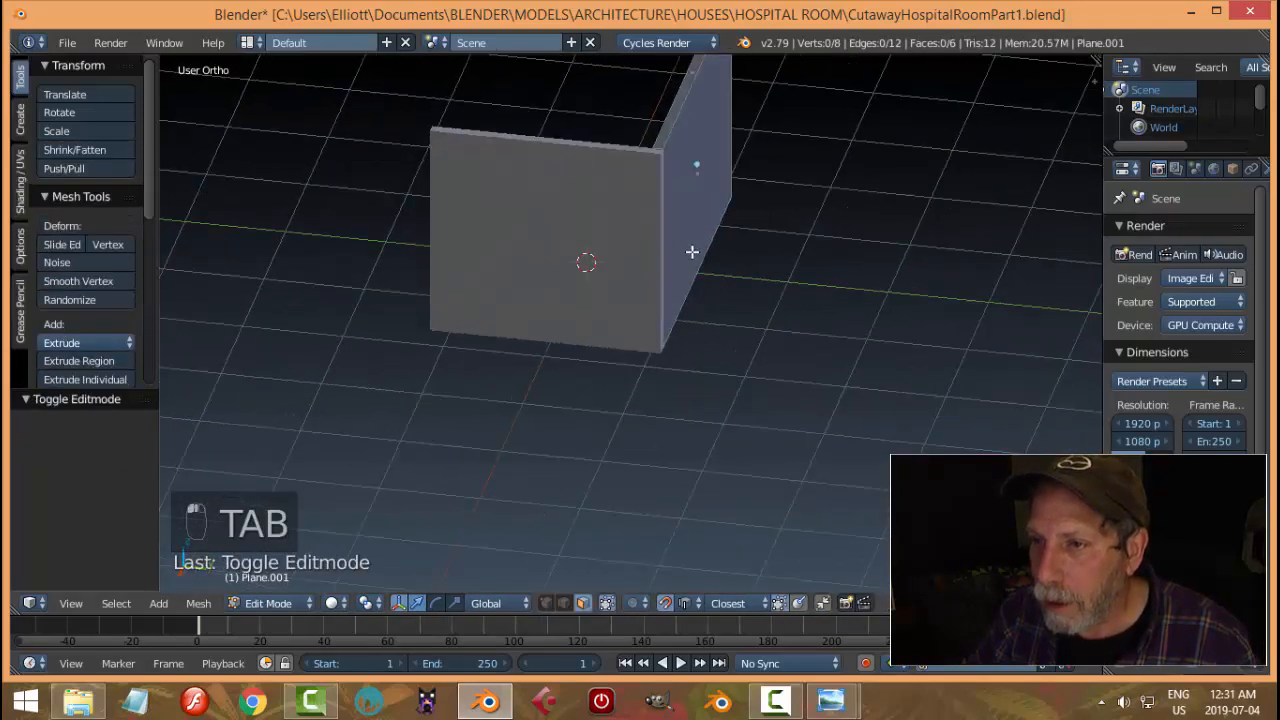
pyautogui.press('z')
pyautogui.click(833, 257)
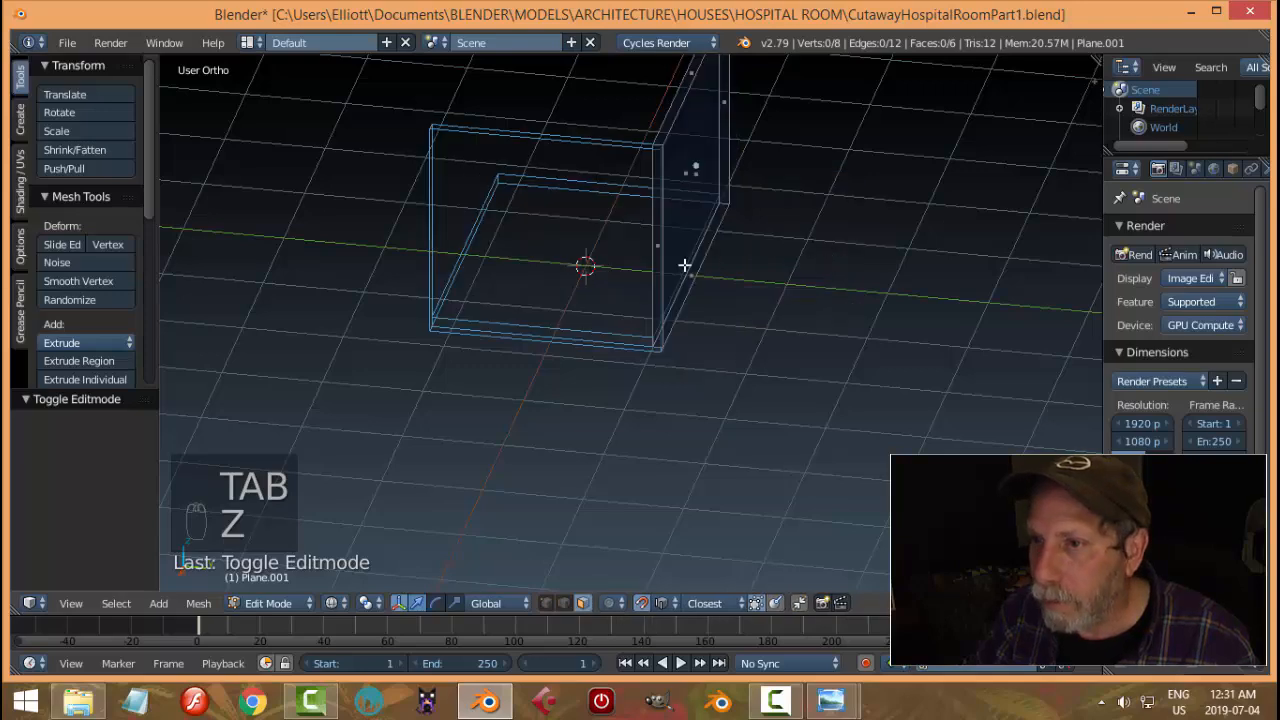
pyautogui.rightClick(652, 236)
pyautogui.press('x')
pyautogui.click(650, 229)
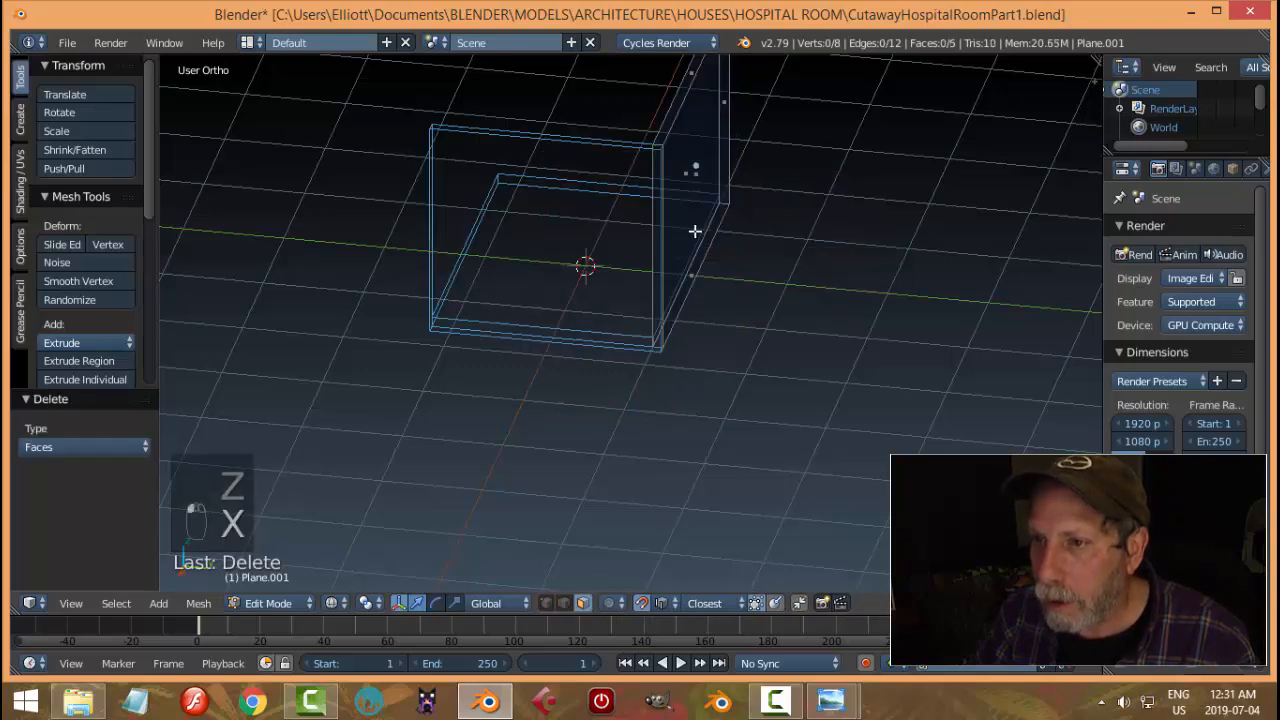
pyautogui.press('Tab')
pyautogui.click(626, 244)
pyautogui.moveTo(626, 244); pyautogui.dragTo(815, 258, button='middle')
pyautogui.press('z')
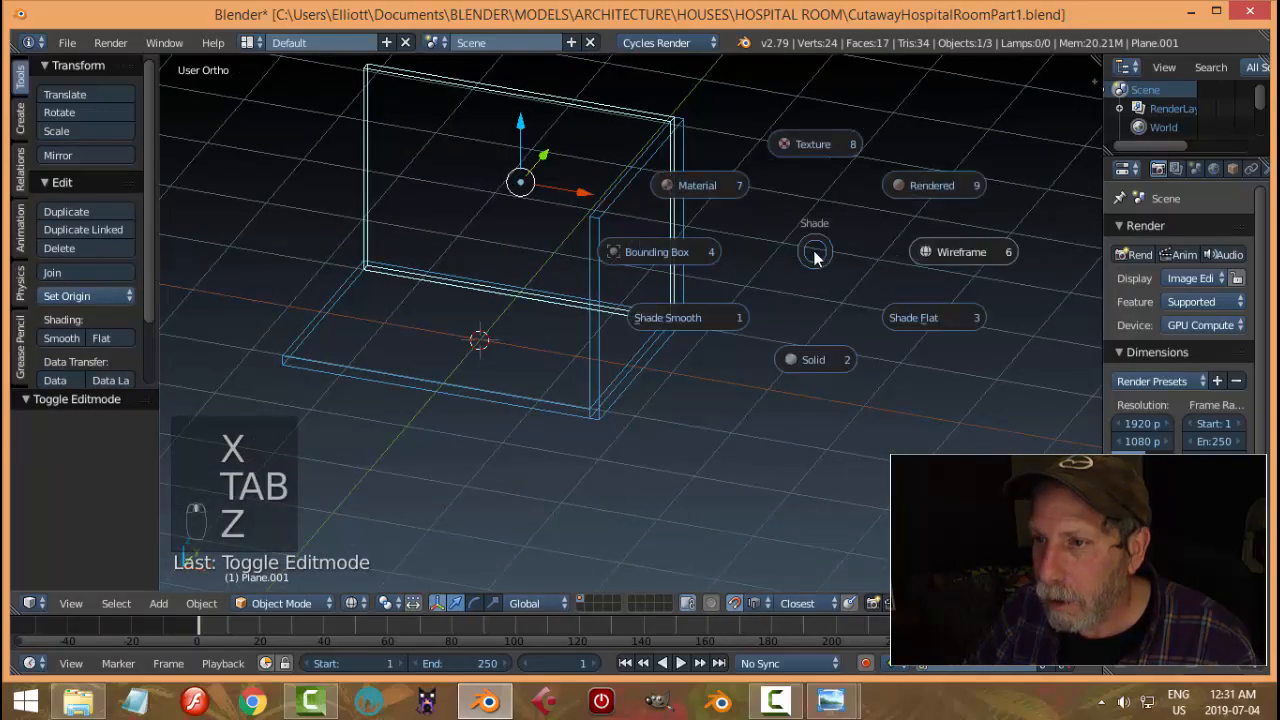
pyautogui.click(830, 362)
# Join the side wall and the back wall into a single object, with the back wall as the active one
pyautogui.moveTo(837, 369)
pyautogui.mouseDown(button='middle')
pyautogui.moveTo(802, 275)
pyautogui.moveTo(736, 394)
pyautogui.moveTo(537, 279)
pyautogui.moveTo(717, 216)
pyautogui.moveTo(816, 246)
pyautogui.moveTo(739, 266)
pyautogui.moveTo(735, 225)
pyautogui.mouseUp(button='middle')
pyautogui.press('a')
pyautogui.rightClick(735, 225)
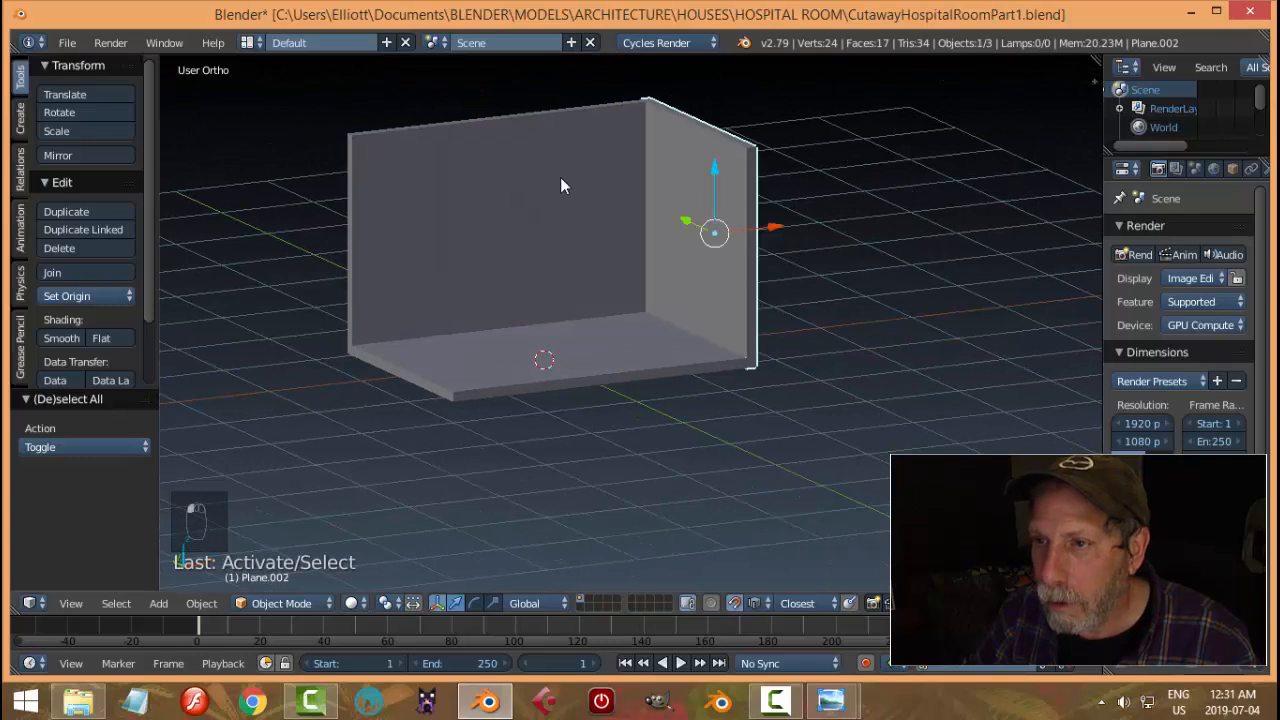
pyautogui.keyDown('shift'); pyautogui.rightClick(560, 185); pyautogui.keyUp('shift')
pyautogui.hotkey('ctrl', 'j')
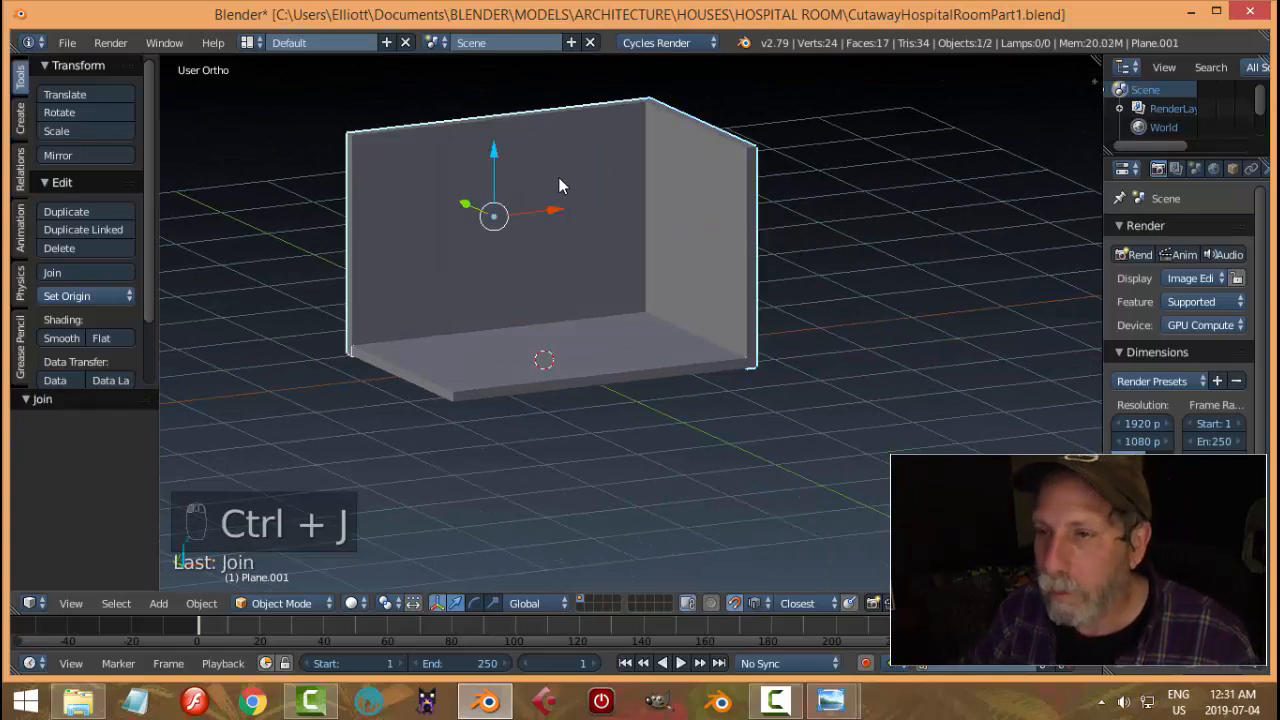
# Lower the top faces of both walls together by about 0.6 along Z in Edit Mode
pyautogui.press('Tab')
pyautogui.rightClick(668, 111)
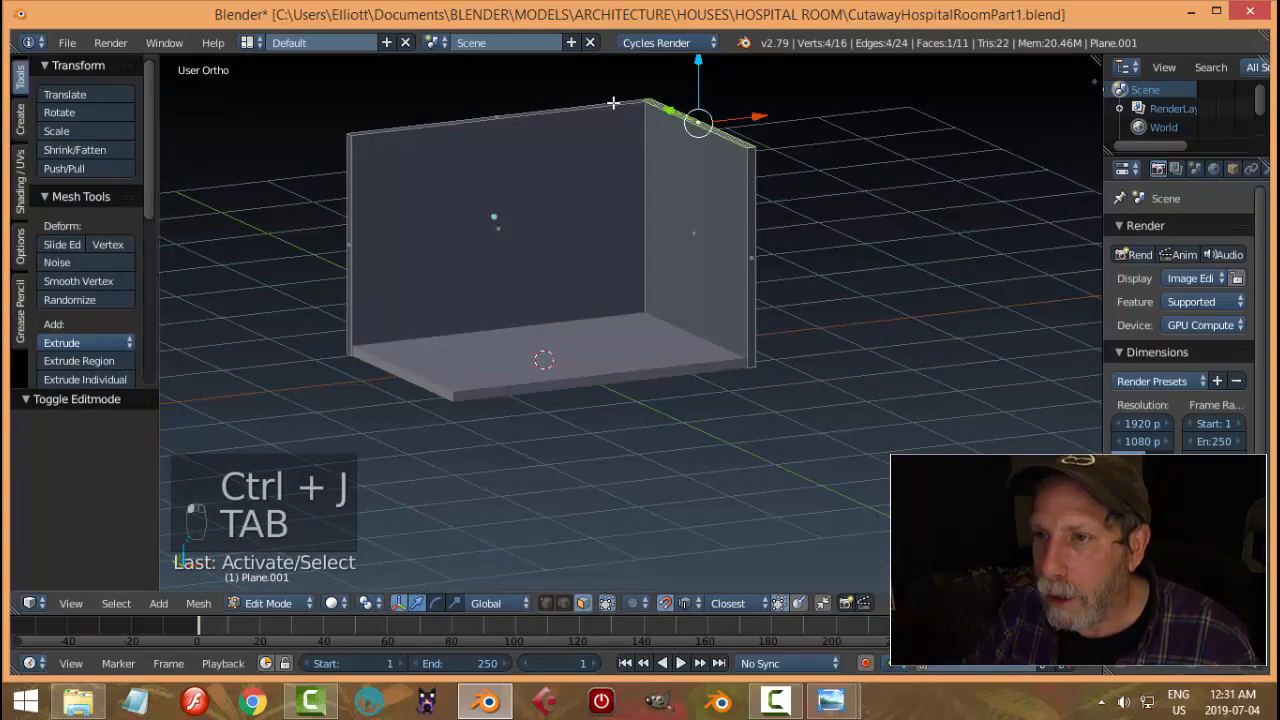
pyautogui.rightClick(597, 109)
pyautogui.moveTo(639, 157); pyautogui.dragTo(648, 180, button='middle')
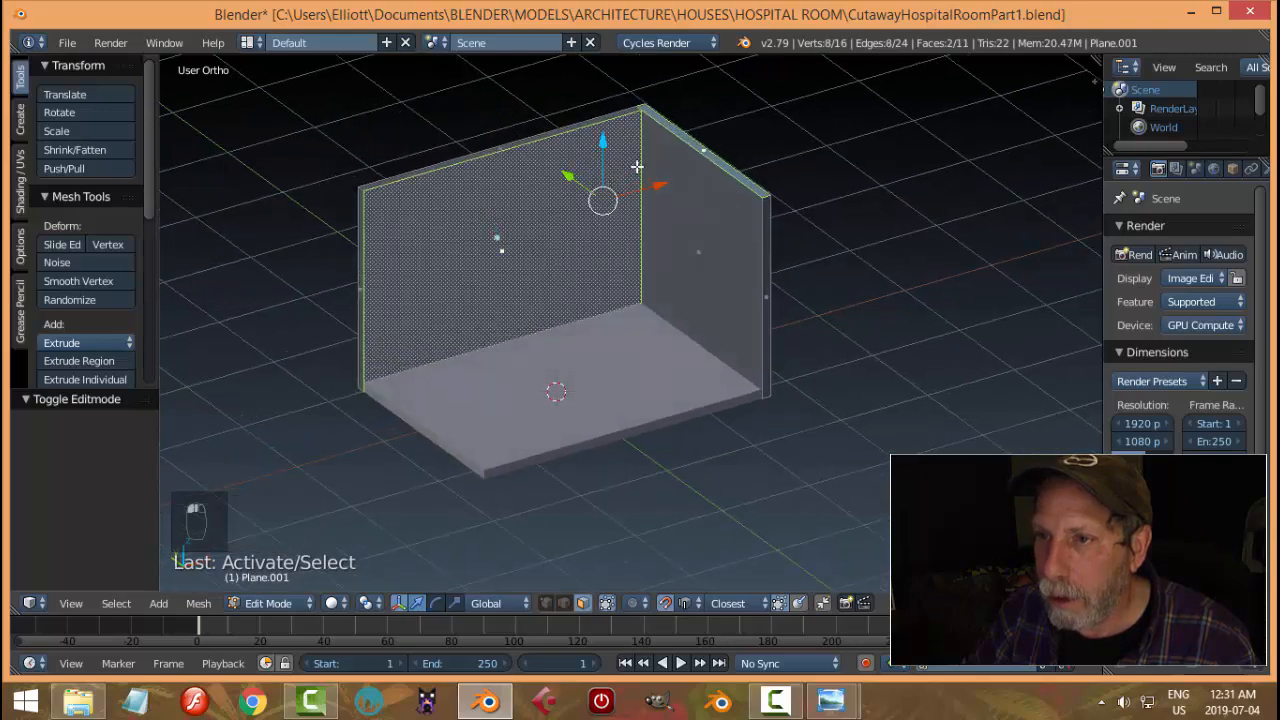
pyautogui.press('a')
pyautogui.rightClick(623, 113)
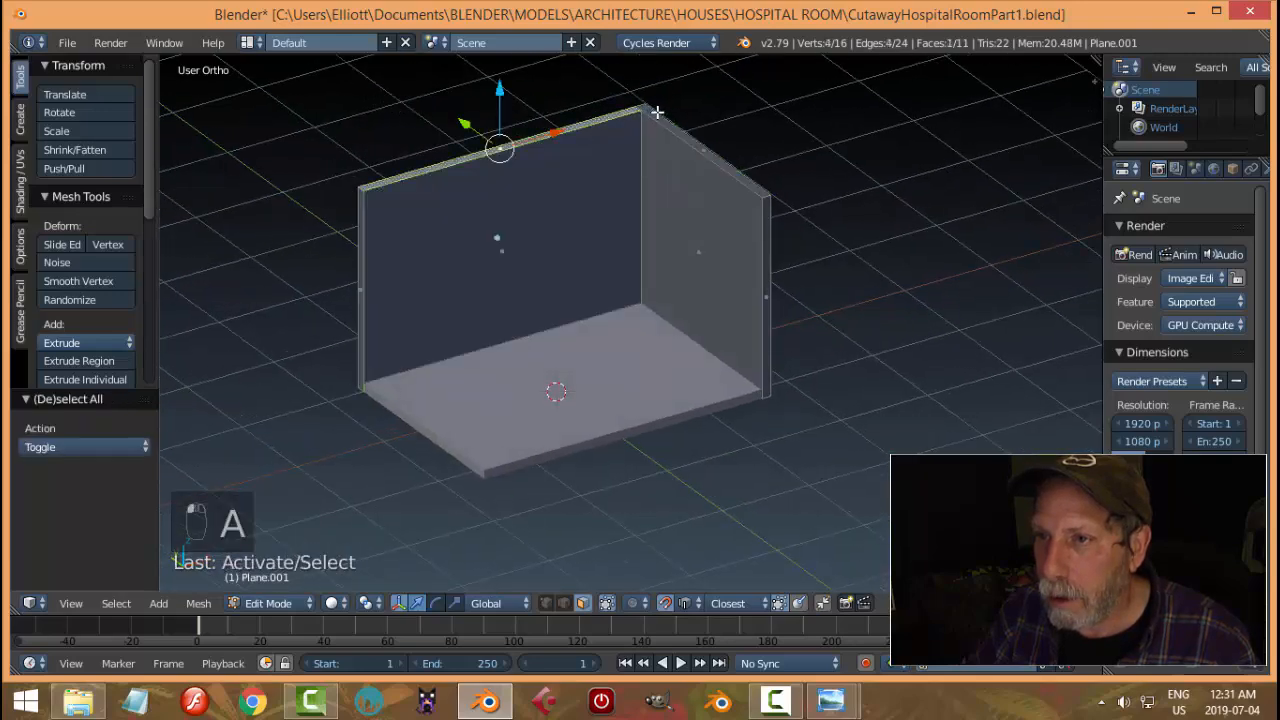
pyautogui.keyDown('shift'); pyautogui.rightClick(649, 116); pyautogui.keyUp('shift')
pyautogui.scroll(-2, 789, 217)
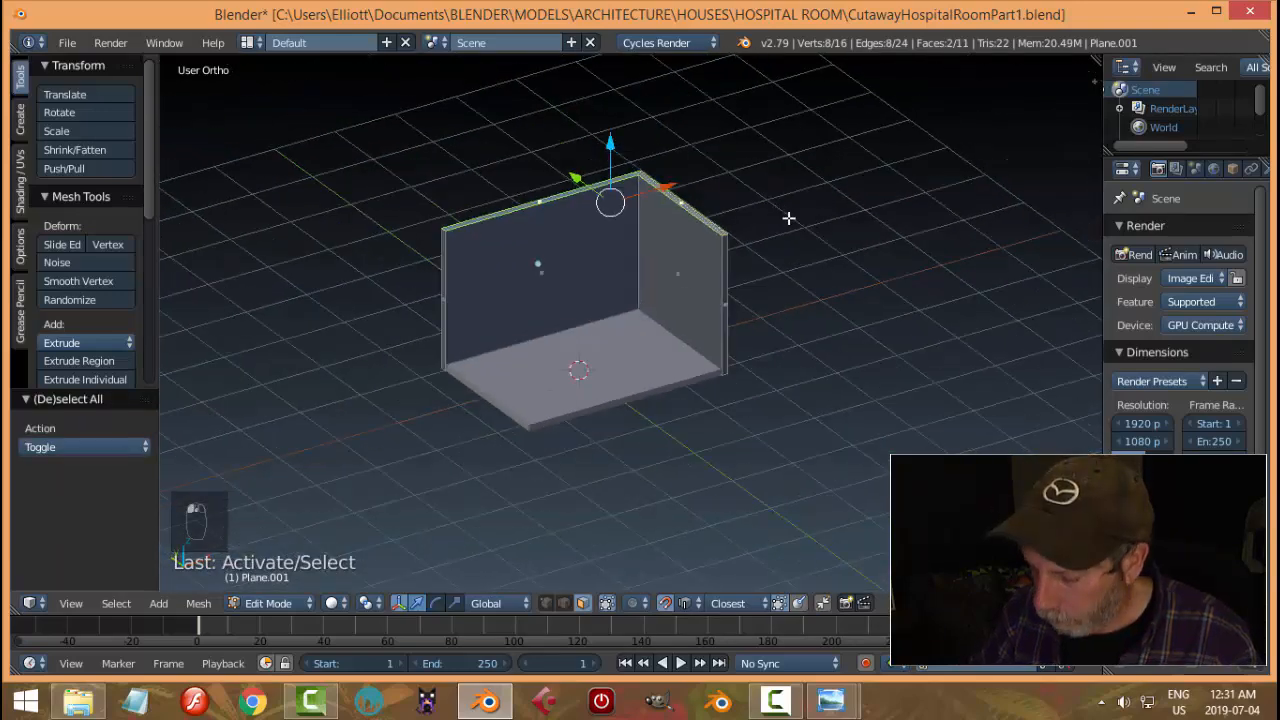
pyautogui.press('KP_1')
pyautogui.keyDown('shift'); pyautogui.moveTo(766, 241); pyautogui.dragTo(942, 272, button='middle'); pyautogui.keyUp('shift')
pyautogui.scroll(2, 951, 305)
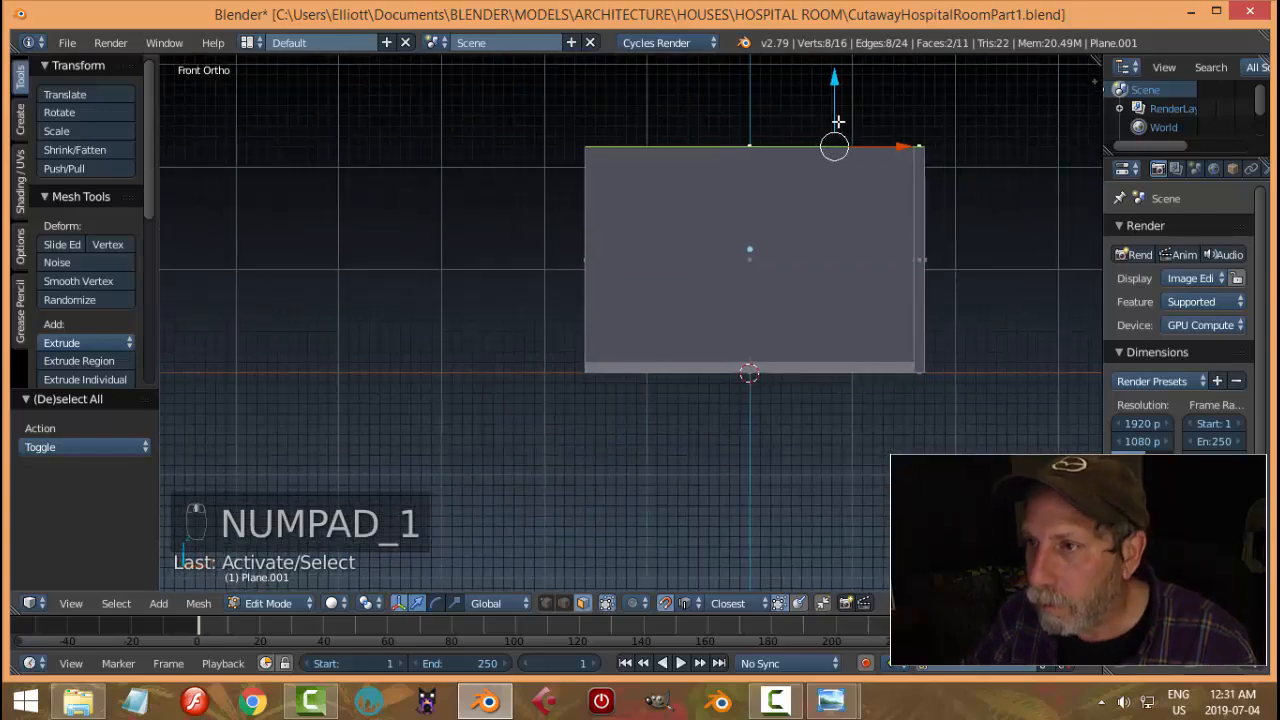
pyautogui.moveTo(834, 86); pyautogui.dragTo(834, 148)
pyautogui.moveTo(791, 200); pyautogui.dragTo(731, 139, button='middle')
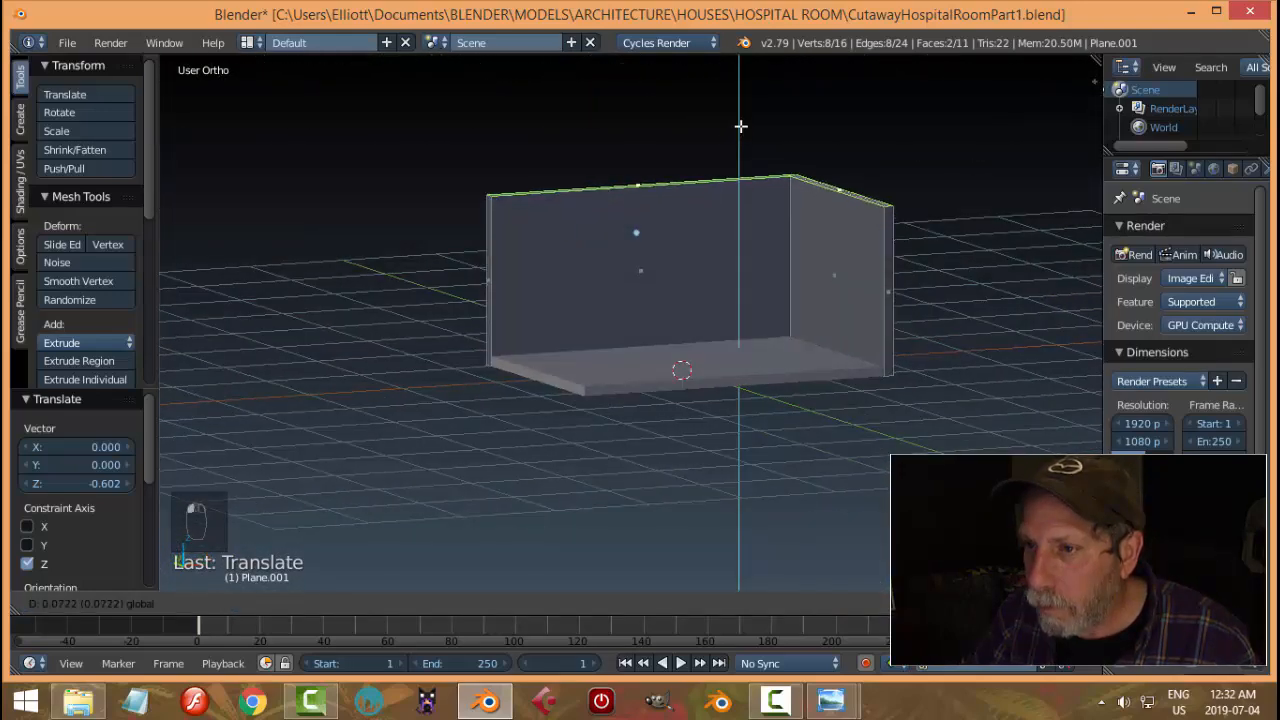
pyautogui.press('a')
pyautogui.press('Tab')
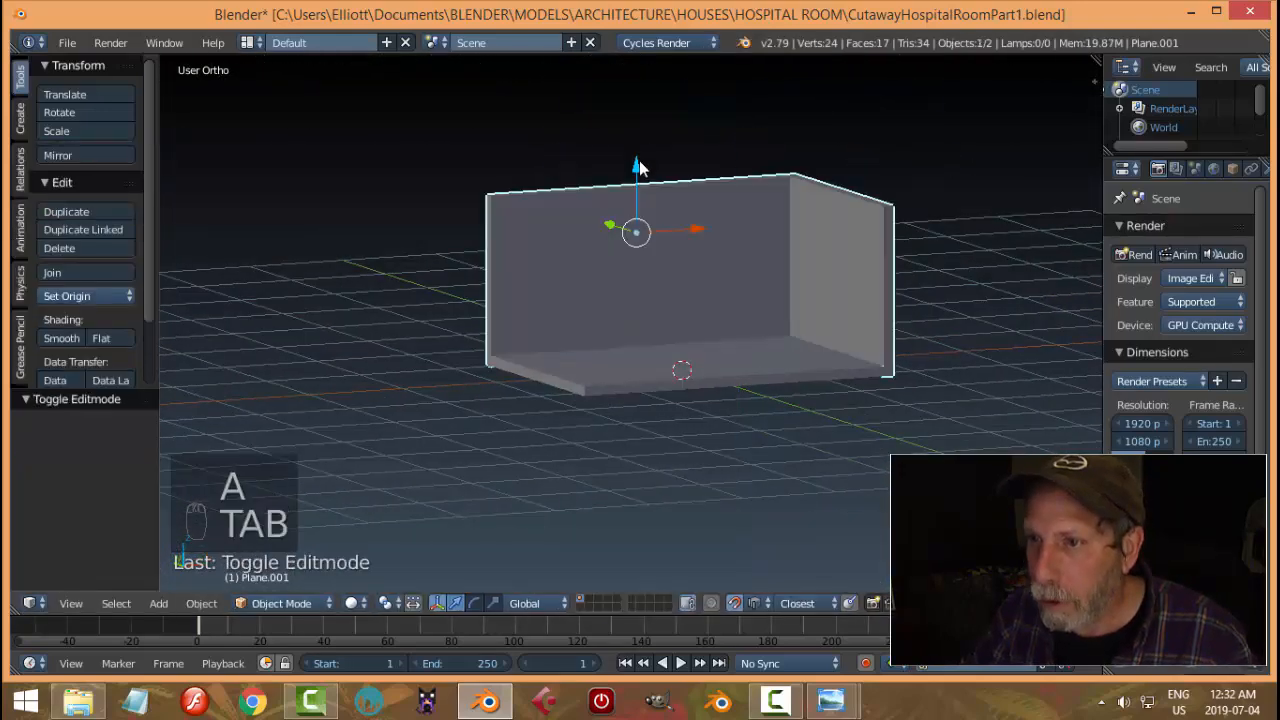
pyautogui.press('a')
# Compare the room's proportions with the isometric operation room reference image
pyautogui.moveTo(640, 166); pyautogui.dragTo(651, 271, button='middle')
pyautogui.scroll(4, 629, 365)
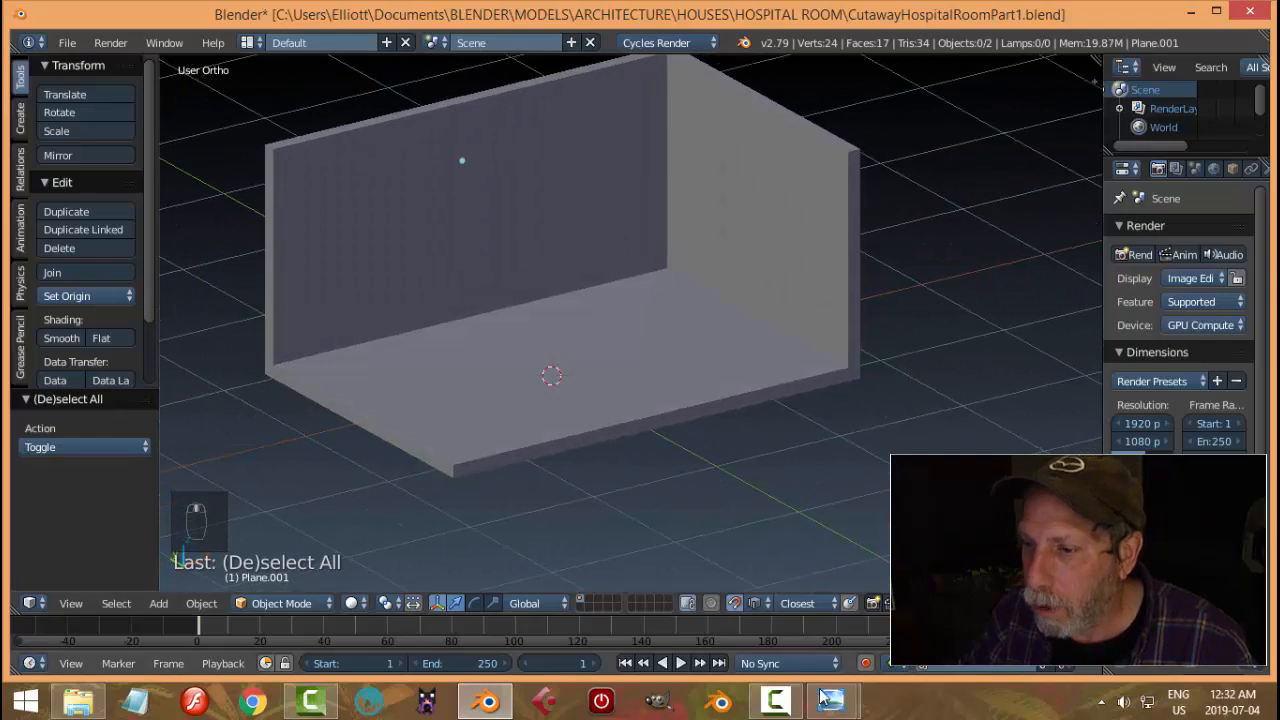
pyautogui.moveTo(830, 700)
pyautogui.click(900, 595)
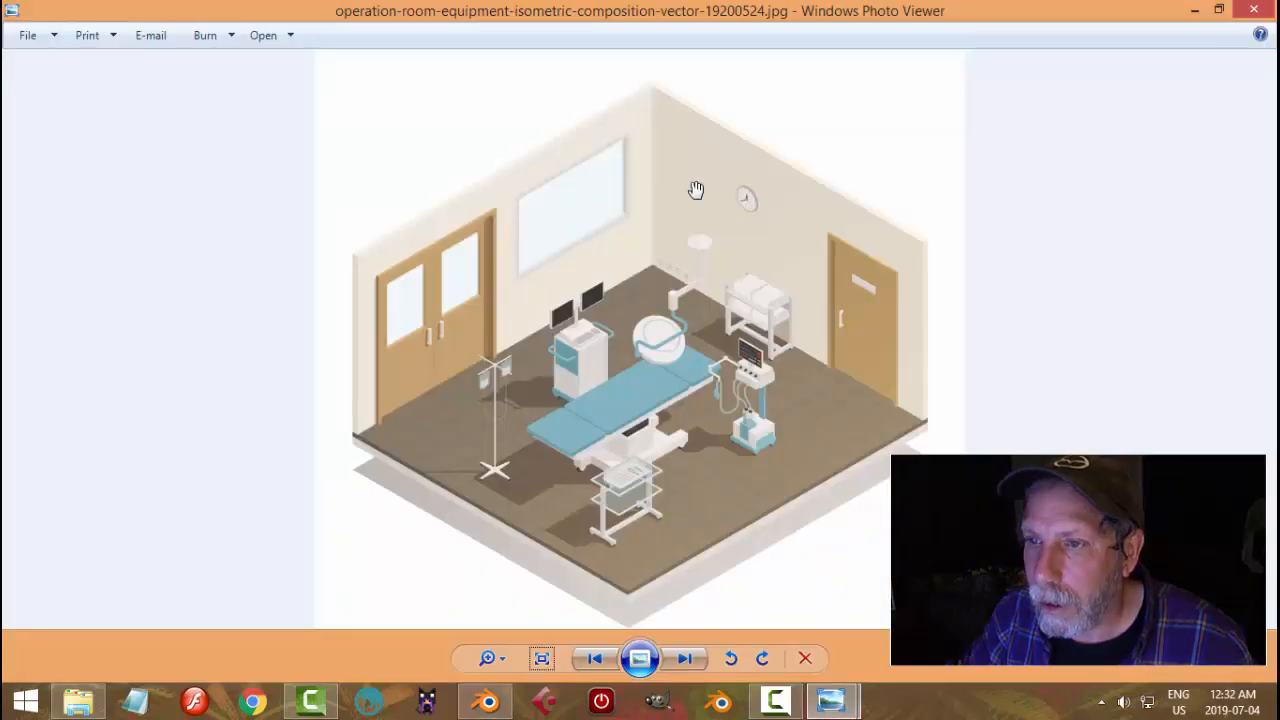
pyautogui.click(487, 700)
pyautogui.moveTo(784, 472); pyautogui.dragTo(793, 383, button='middle')
pyautogui.scroll(3, 773, 405)
pyautogui.scroll(-2, 793, 383)
pyautogui.moveTo(793, 322); pyautogui.dragTo(774, 362, button='middle')
# Select the floor and open its mesh in Edit Mode
pyautogui.rightClick(766, 337)
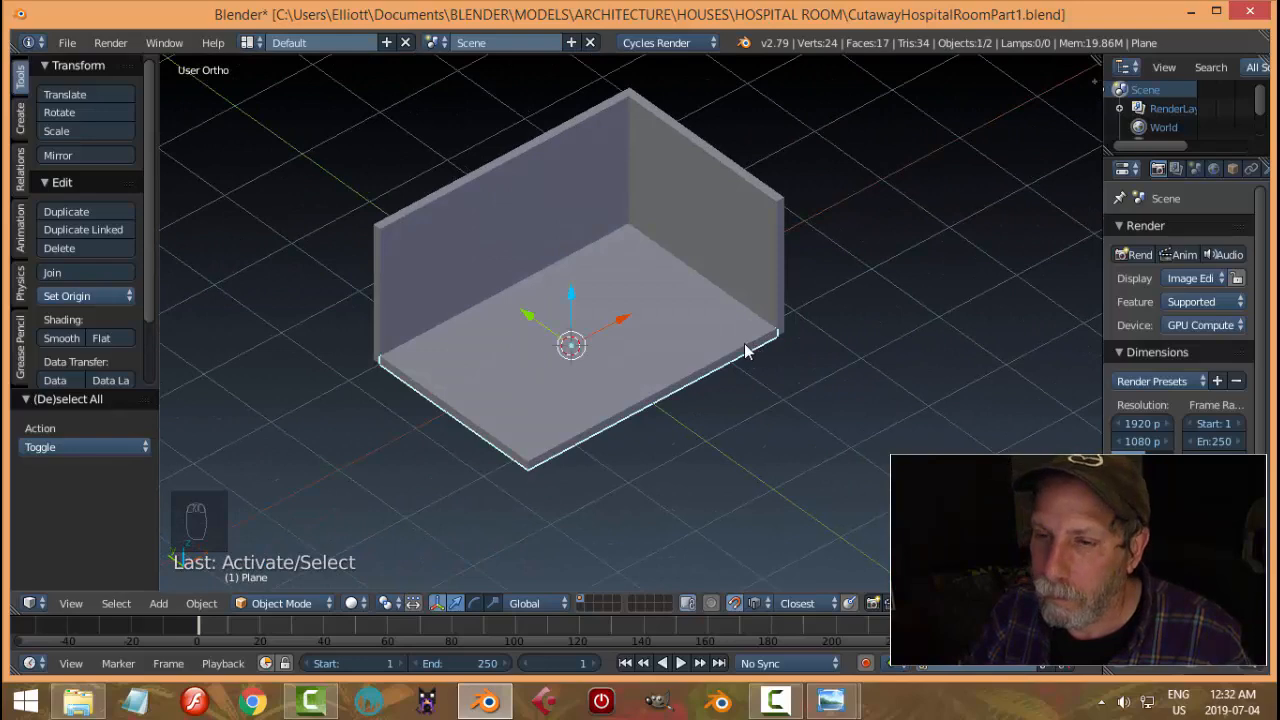
pyautogui.rightClick(736, 262)
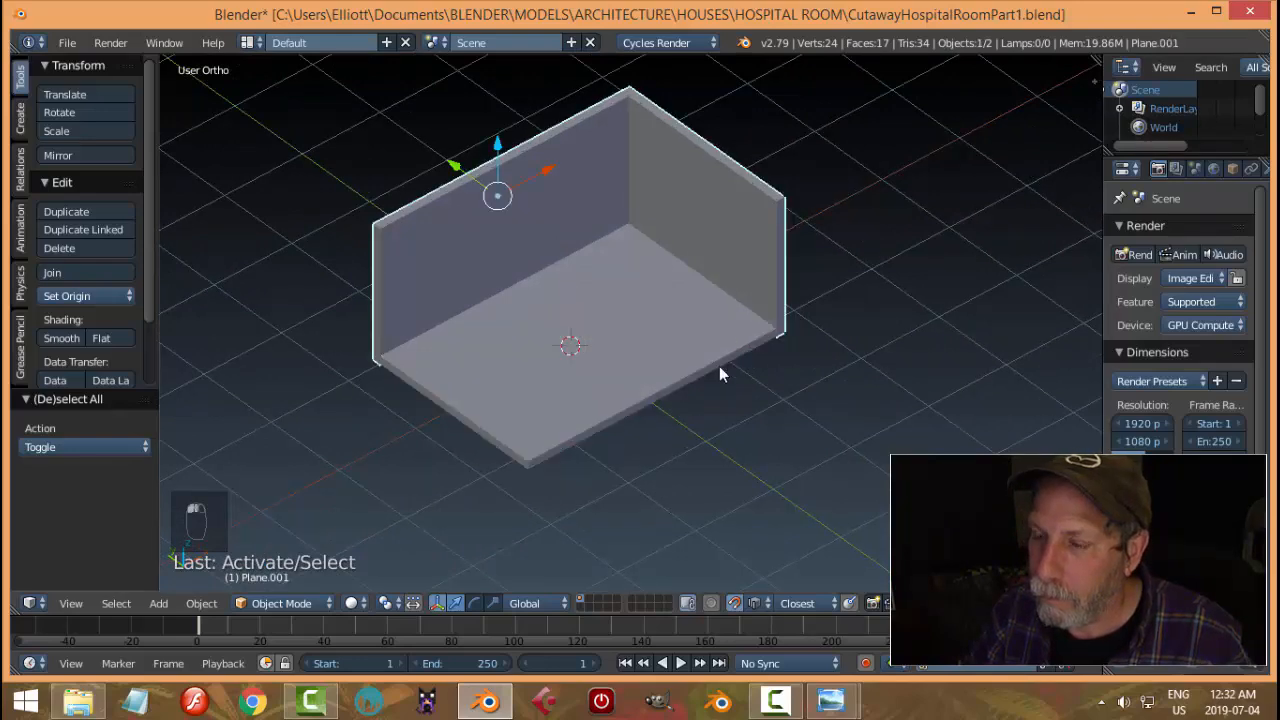
pyautogui.moveTo(719, 366); pyautogui.dragTo(661, 354, button='middle')
pyautogui.rightClick(661, 356)
pyautogui.press('Tab')
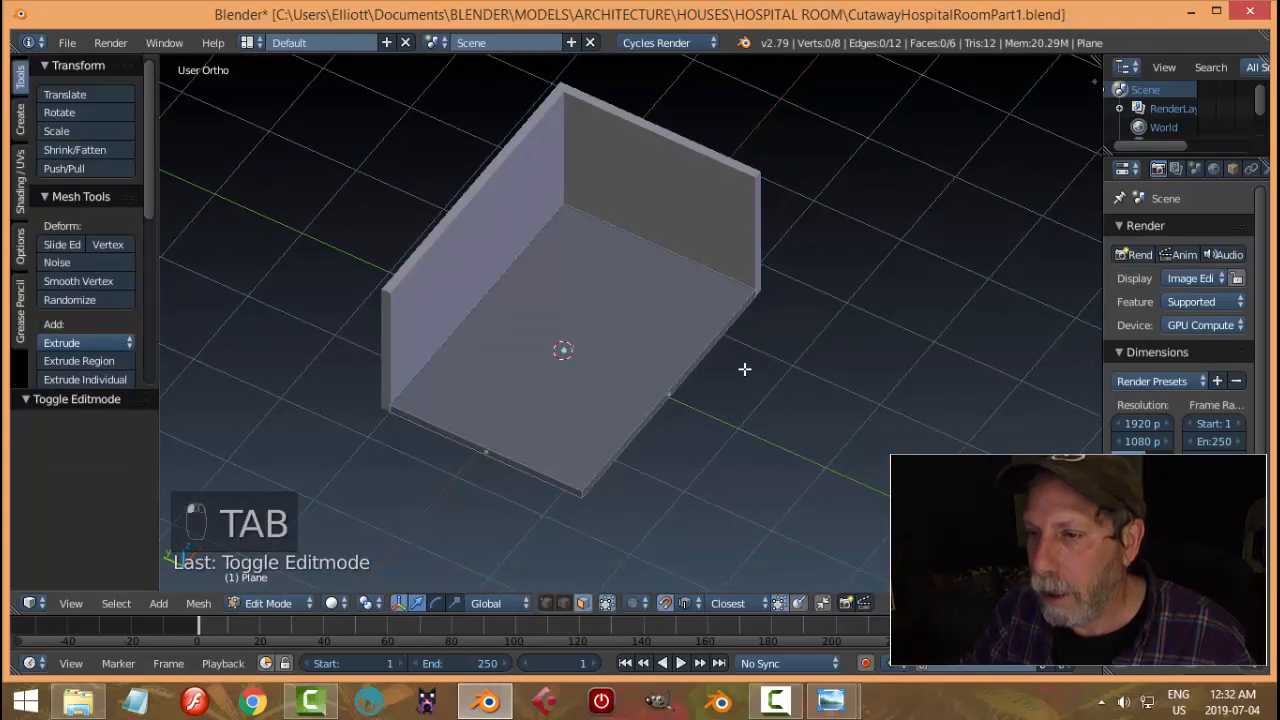
pyautogui.rightClick(689, 373)
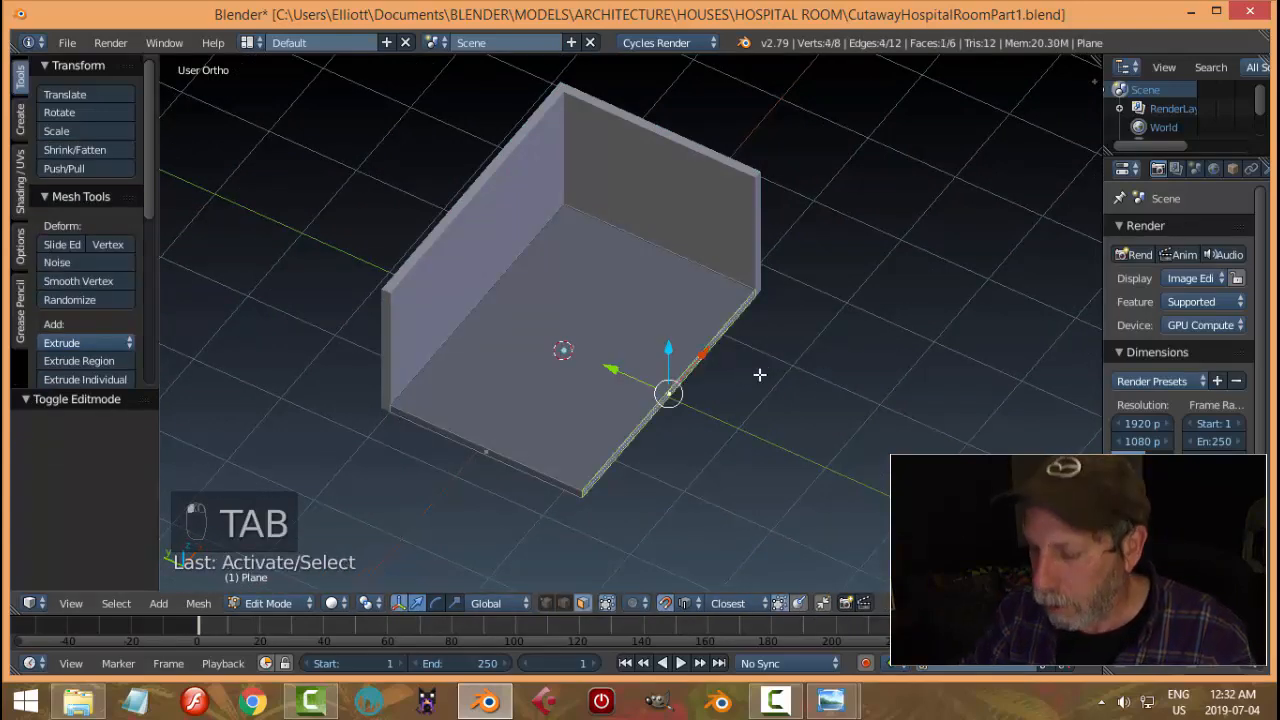
pyautogui.press('KP_7')
pyautogui.scroll(3, 700, 400)
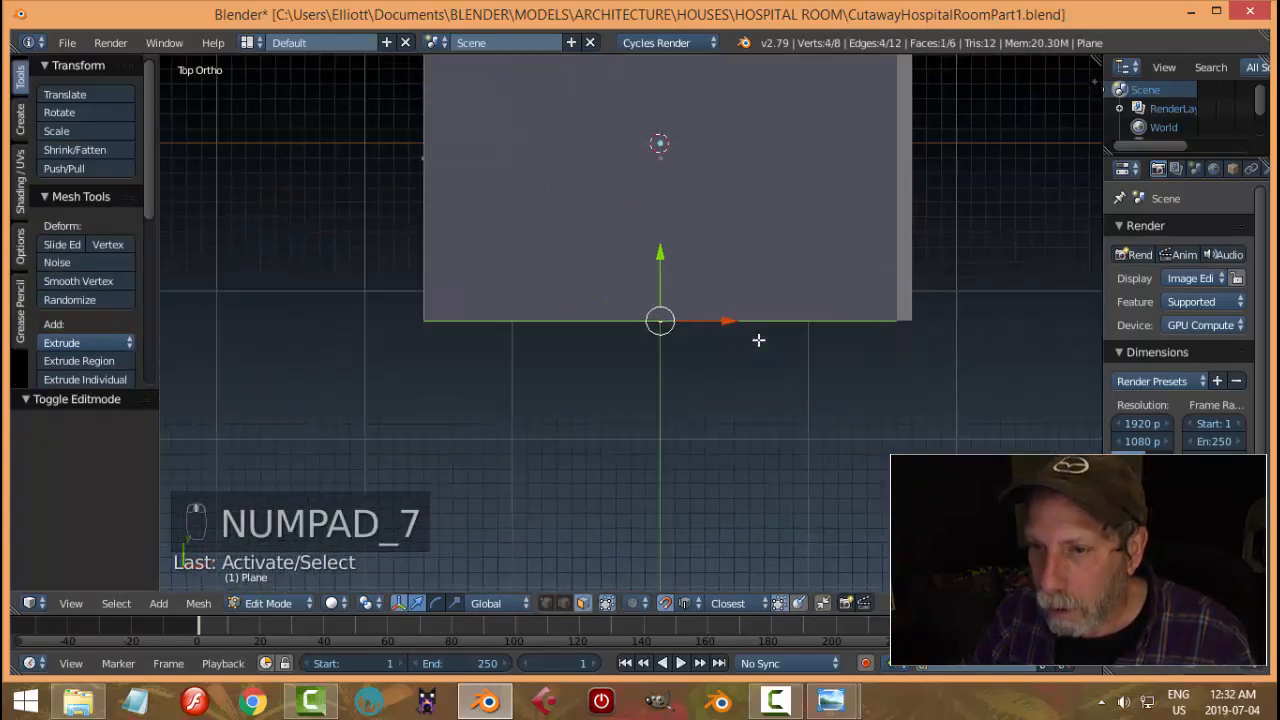
pyautogui.scroll(2, 728, 346)
pyautogui.keyDown('ctrl'); pyautogui.moveTo(691, 238); pyautogui.dragTo(696, 257); pyautogui.keyUp('ctrl')
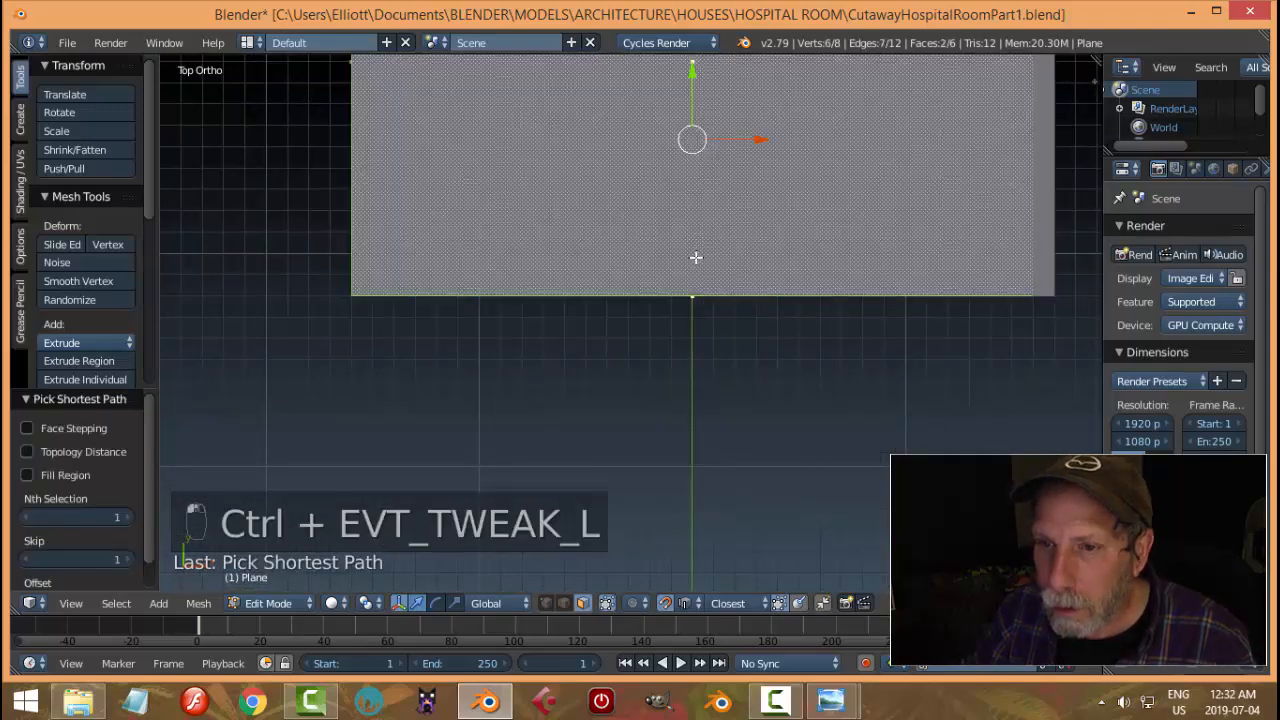
pyautogui.press('a')
# Set snapping to Increment and move the floor's long front face by -0.2 along Y to deepen the room
pyautogui.moveTo(706, 360); pyautogui.dragTo(712, 315, button='middle')
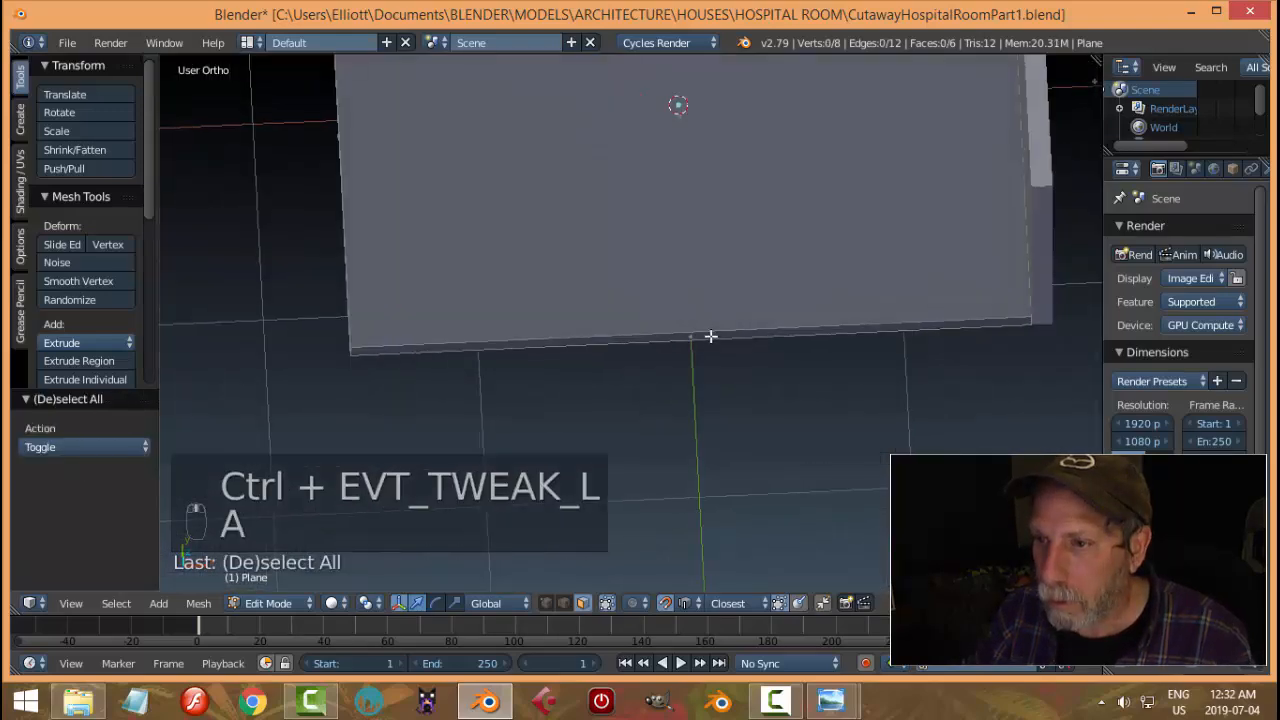
pyautogui.click(711, 337)
pyautogui.click(686, 603)
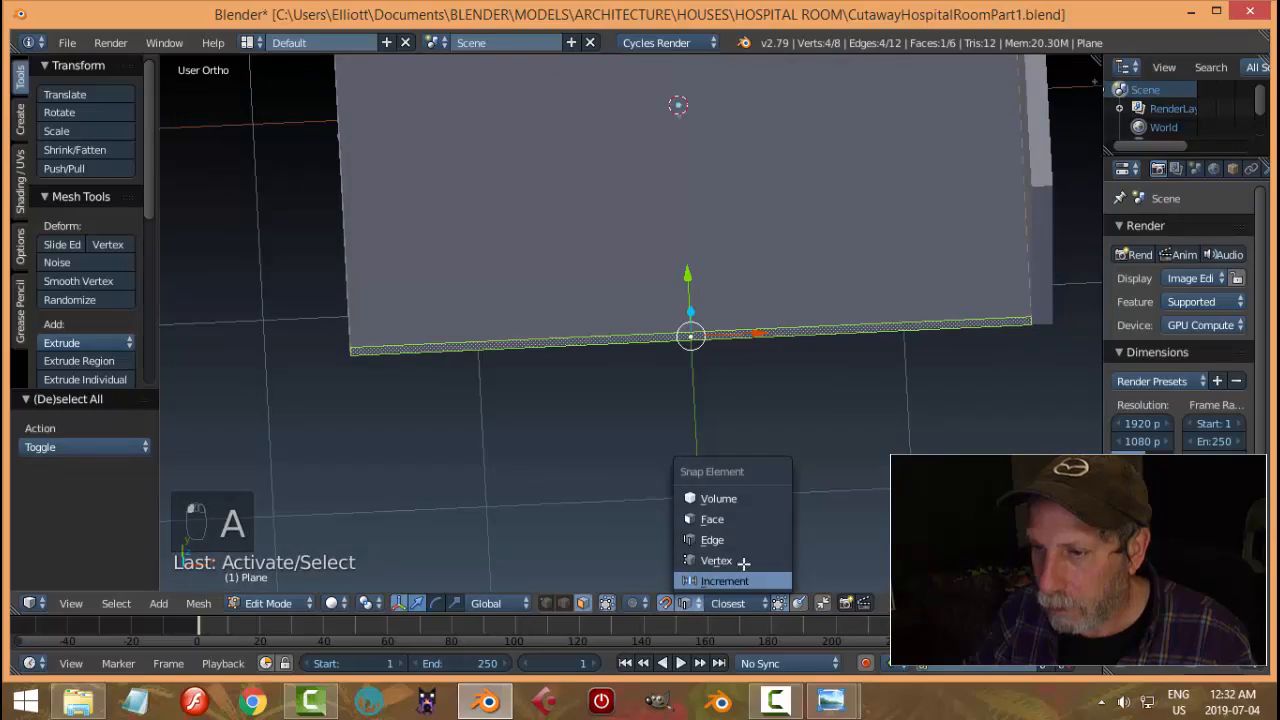
pyautogui.click(730, 580)
pyautogui.press('KP_7')
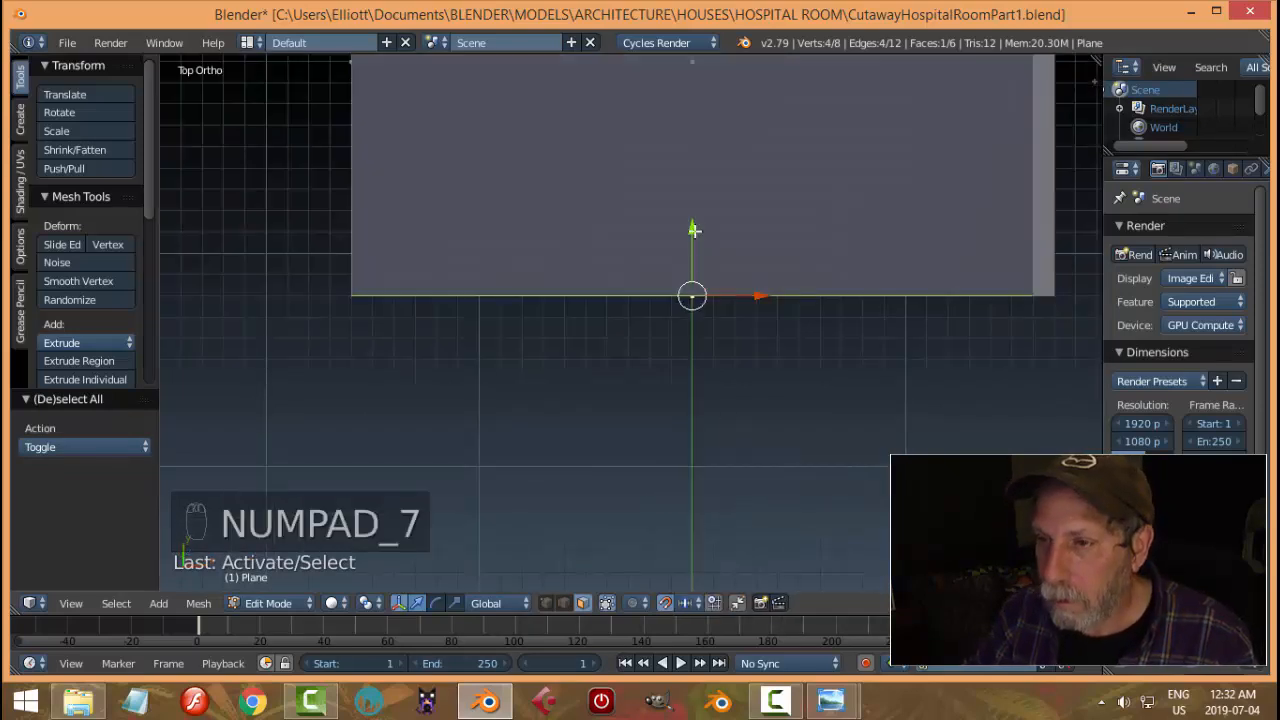
pyautogui.moveTo(693, 229); pyautogui.dragTo(694, 275)
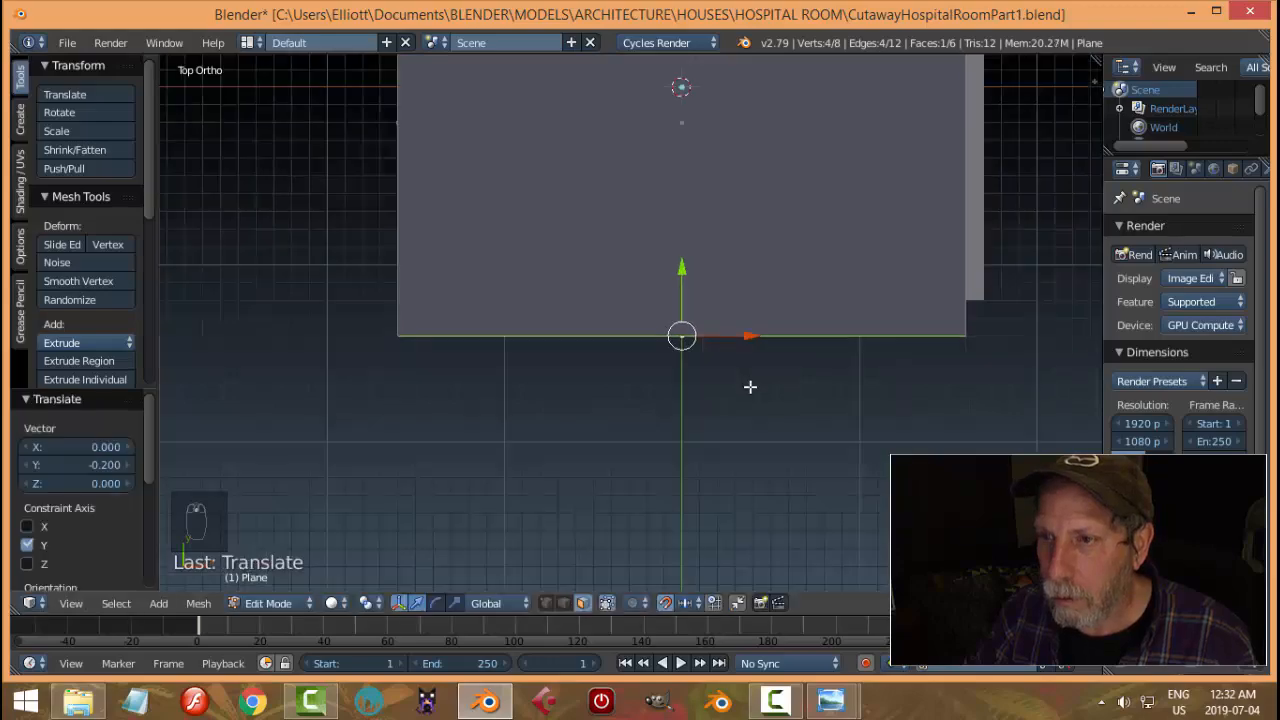
pyautogui.moveTo(751, 386); pyautogui.dragTo(814, 374, button='middle')
pyautogui.press('a')
pyautogui.press('Tab')
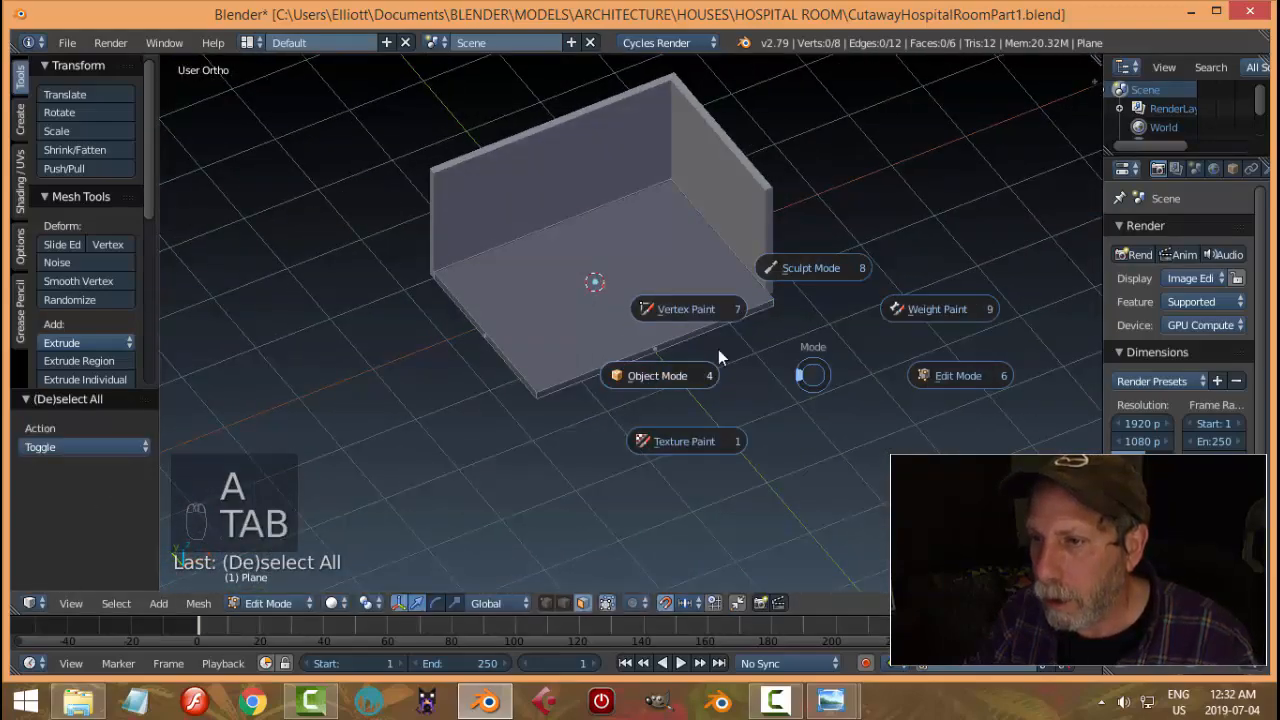
# Extend the side wall's front end face along Y until it is flush with the floor's front edge
pyautogui.rightClick(747, 223)
pyautogui.press('Tab')
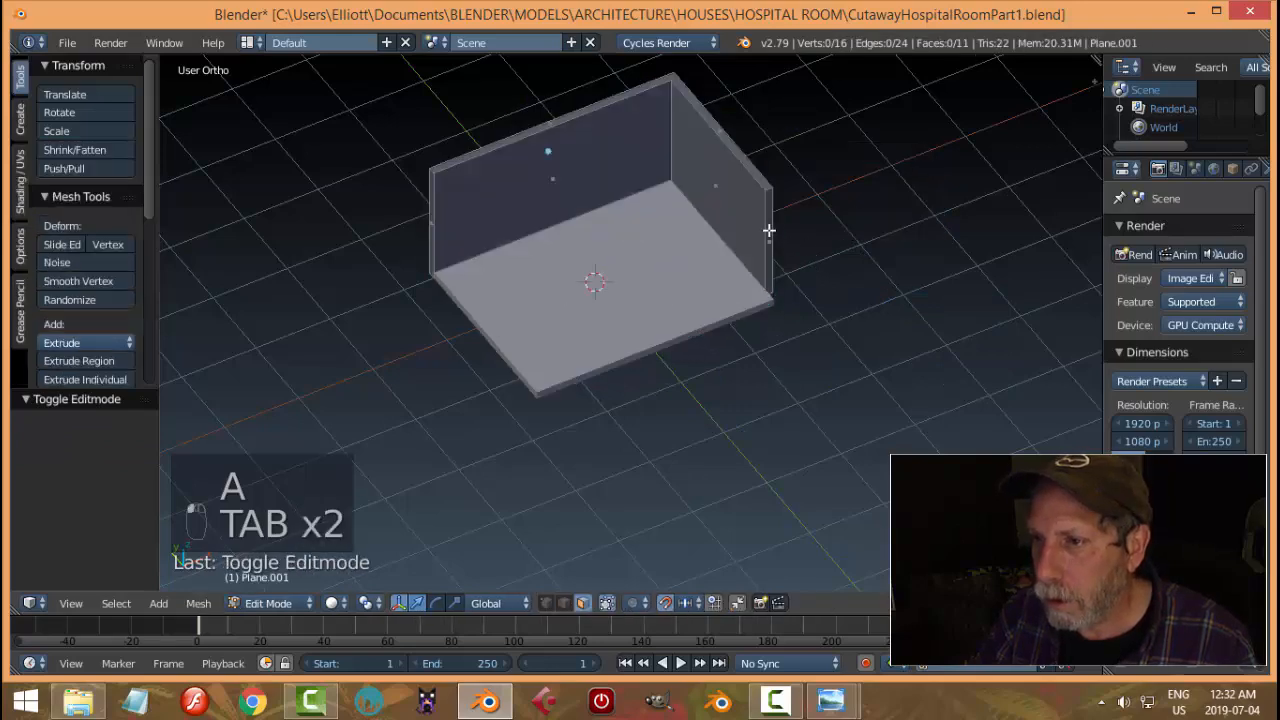
pyautogui.rightClick(768, 231)
pyautogui.press('KP_7')
pyautogui.scroll(5, 937, 441)
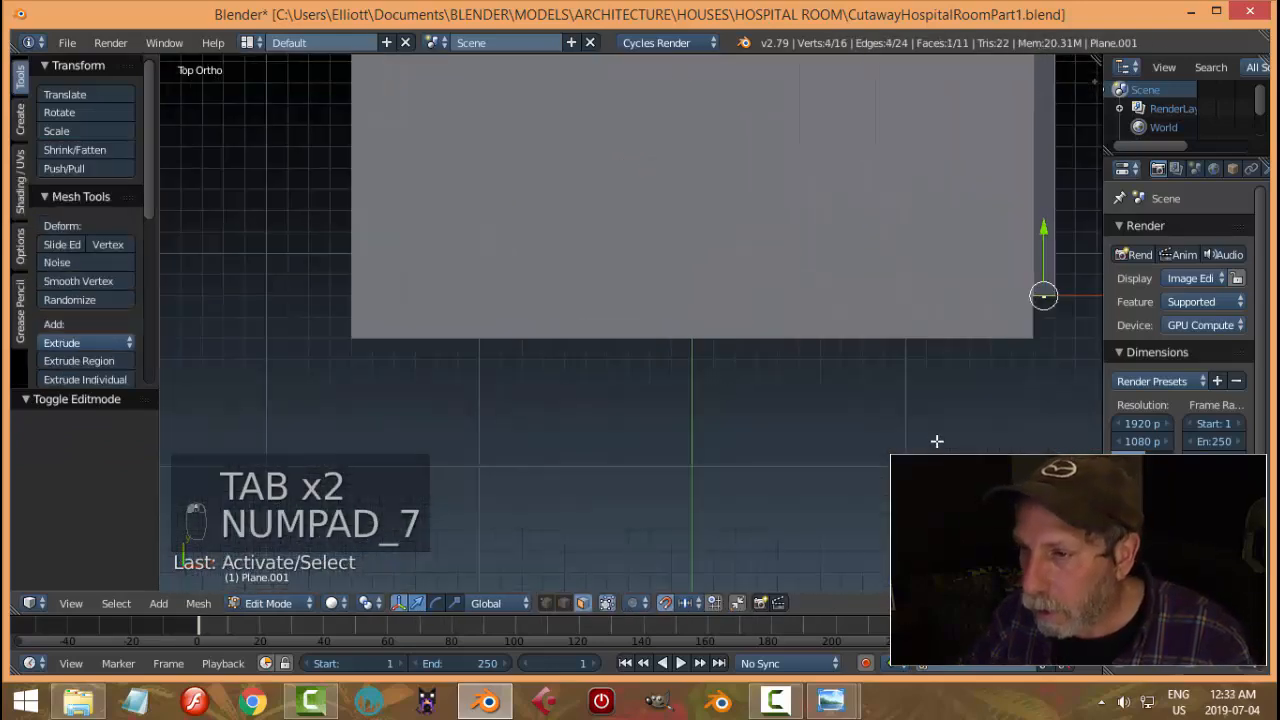
pyautogui.keyDown('shift'); pyautogui.moveTo(937, 441); pyautogui.dragTo(480, 371, button='middle'); pyautogui.keyUp('shift')
pyautogui.scroll(3, 541, 215)
pyautogui.moveTo(560, 115); pyautogui.dragTo(552, 176)
pyautogui.press('a')
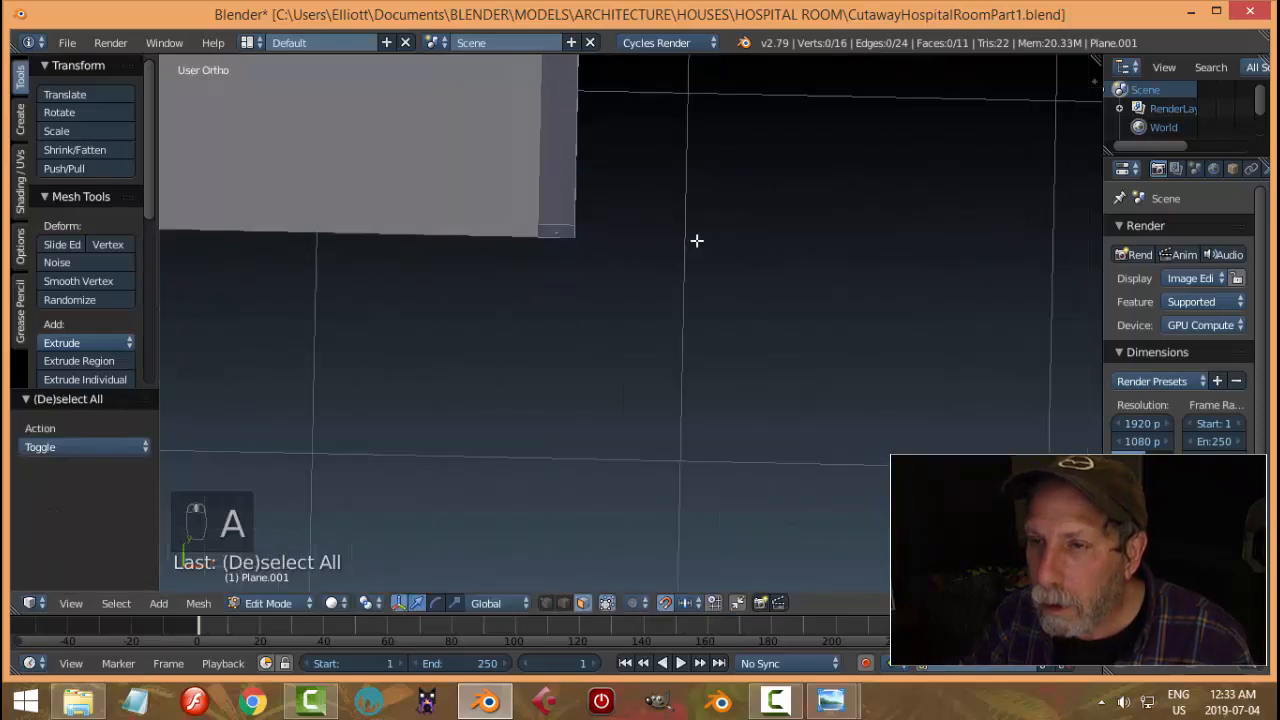
pyautogui.moveTo(694, 240); pyautogui.dragTo(706, 143, button='middle')
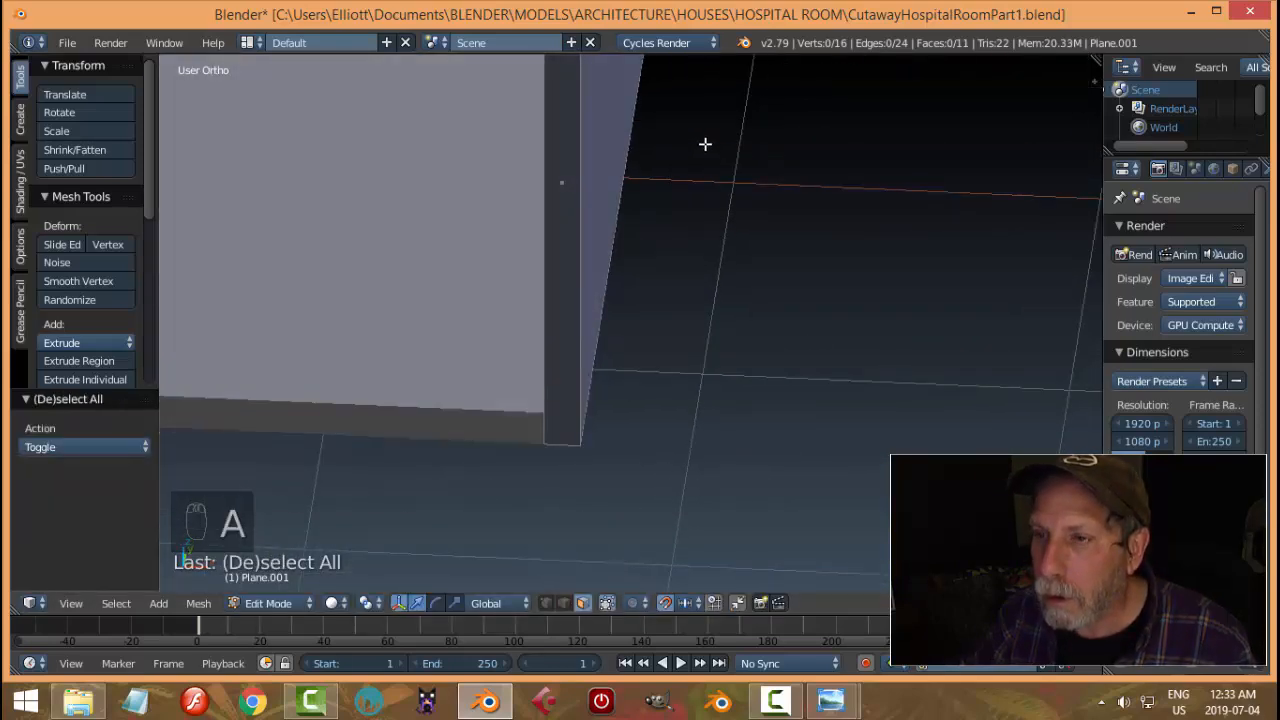
pyautogui.press('Tab')
pyautogui.click(595, 146)
pyautogui.scroll(-4, 658, 242)
pyautogui.press('a')
# Delete the floor's short side face hidden against the side wall, using wireframe shading to reach it
pyautogui.moveTo(686, 322); pyautogui.dragTo(514, 329, button='middle')
pyautogui.rightClick(512, 322)
pyautogui.press('Tab')
pyautogui.click(667, 322)
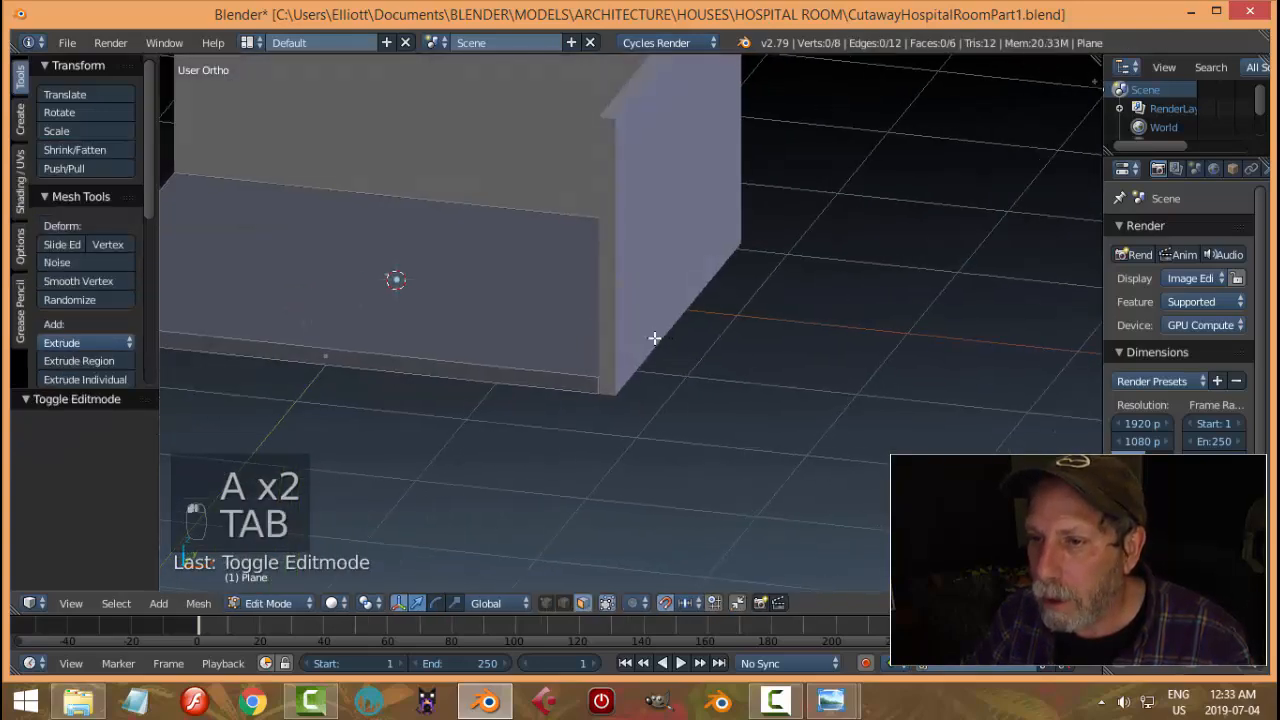
pyautogui.press('z')
pyautogui.click(750, 338)
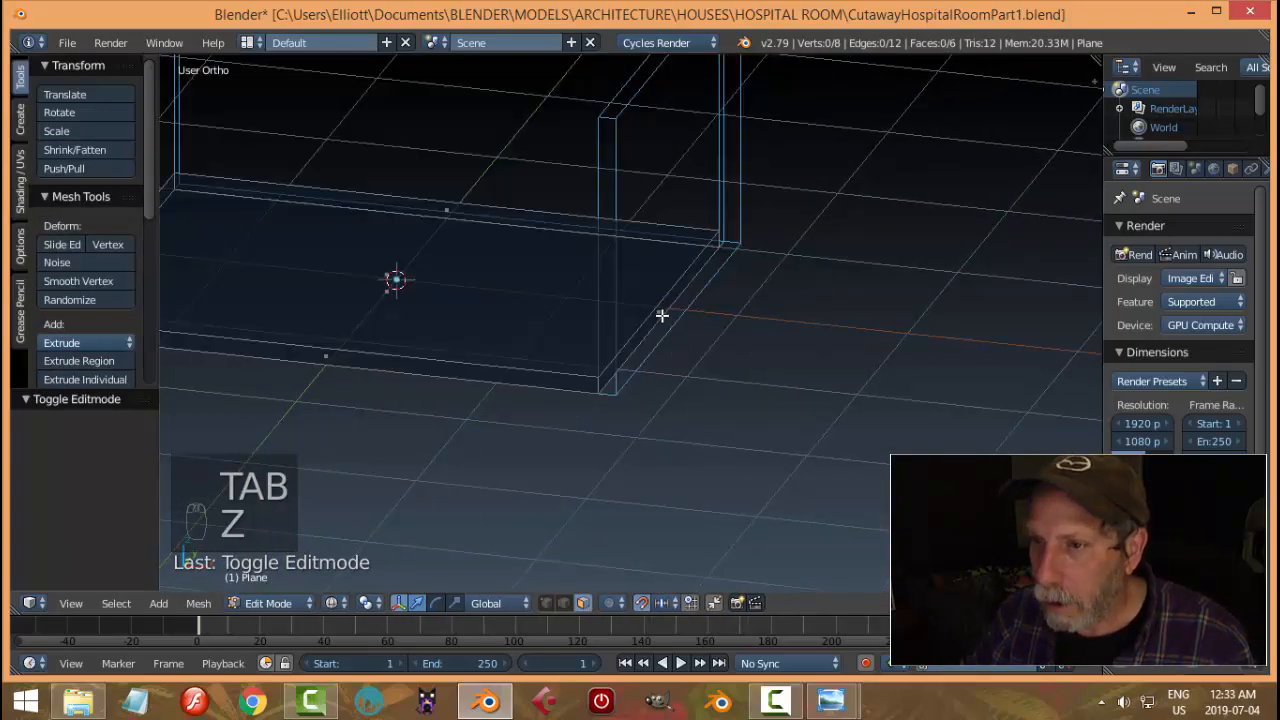
pyautogui.rightClick(661, 315)
pyautogui.press('x')
pyautogui.click(660, 311)
pyautogui.press('Tab')
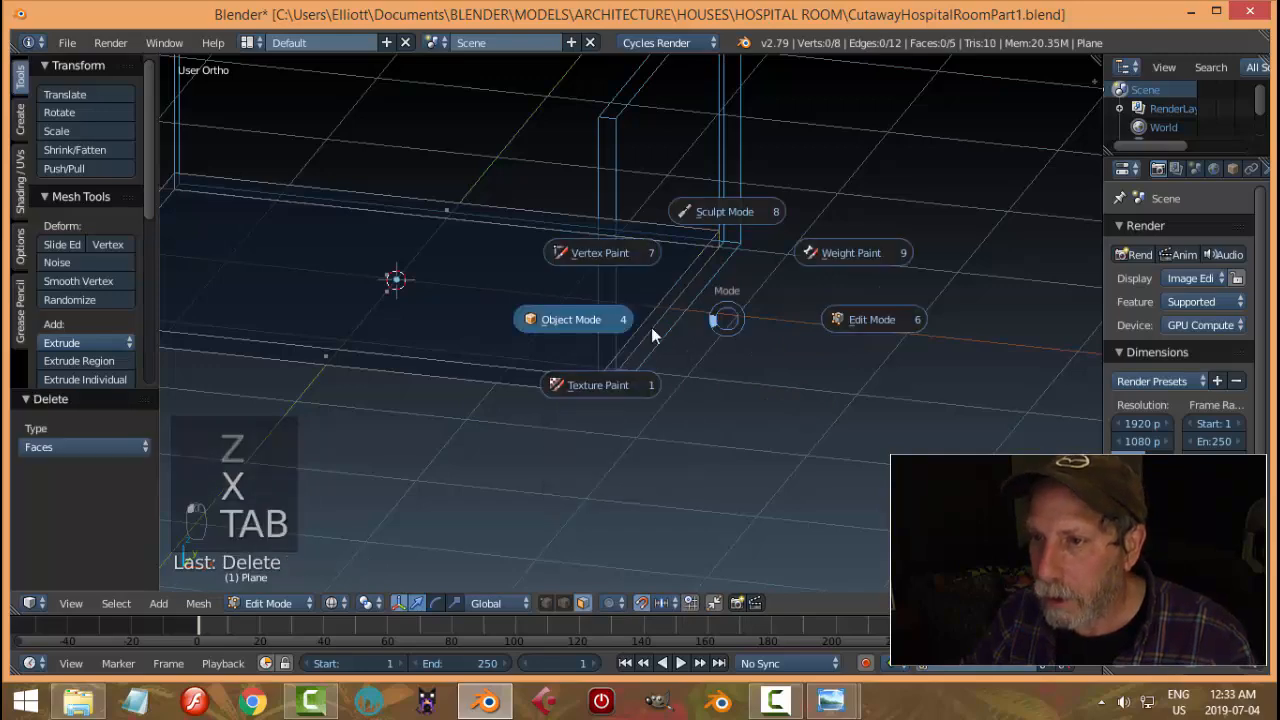
# Leave Edit Mode on the floor and return the viewport to solid shading
pyautogui.click(651, 335)
pyautogui.press('z')
pyautogui.click(724, 434)
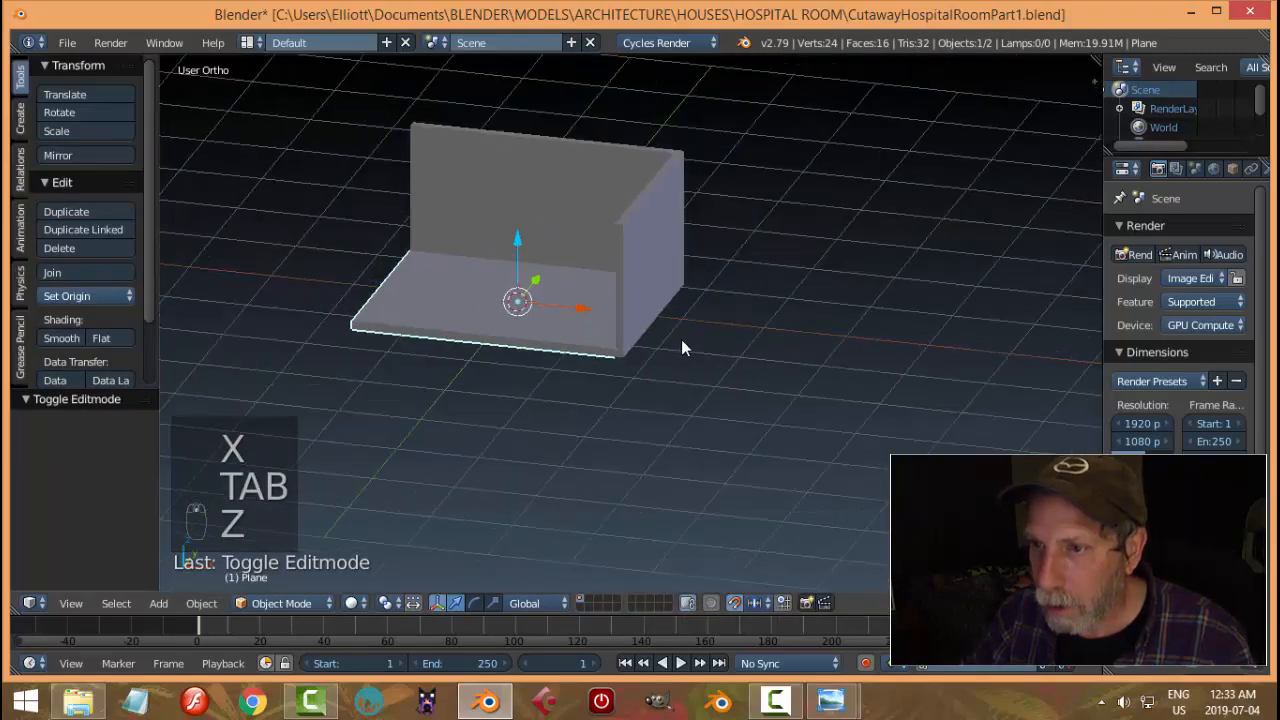
# Delete the floor's long rear face hidden against the back wall, reopening its mesh in Edit Mode with wireframe shading
pyautogui.press('a')
pyautogui.moveTo(614, 341); pyautogui.dragTo(500, 392, button='middle')
pyautogui.rightClick(500, 368)
pyautogui.press('a')
pyautogui.rightClick(509, 338)
pyautogui.press('Tab')
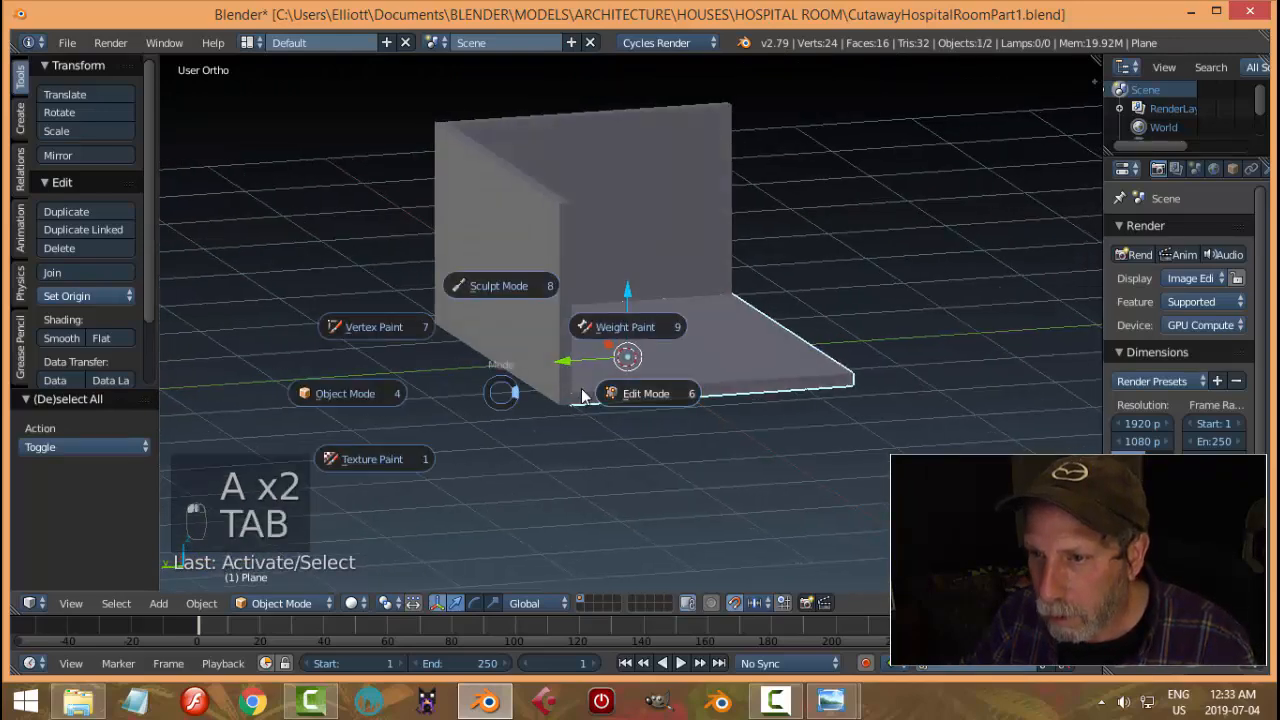
pyautogui.click(581, 395)
pyautogui.press('z')
pyautogui.click(589, 400)
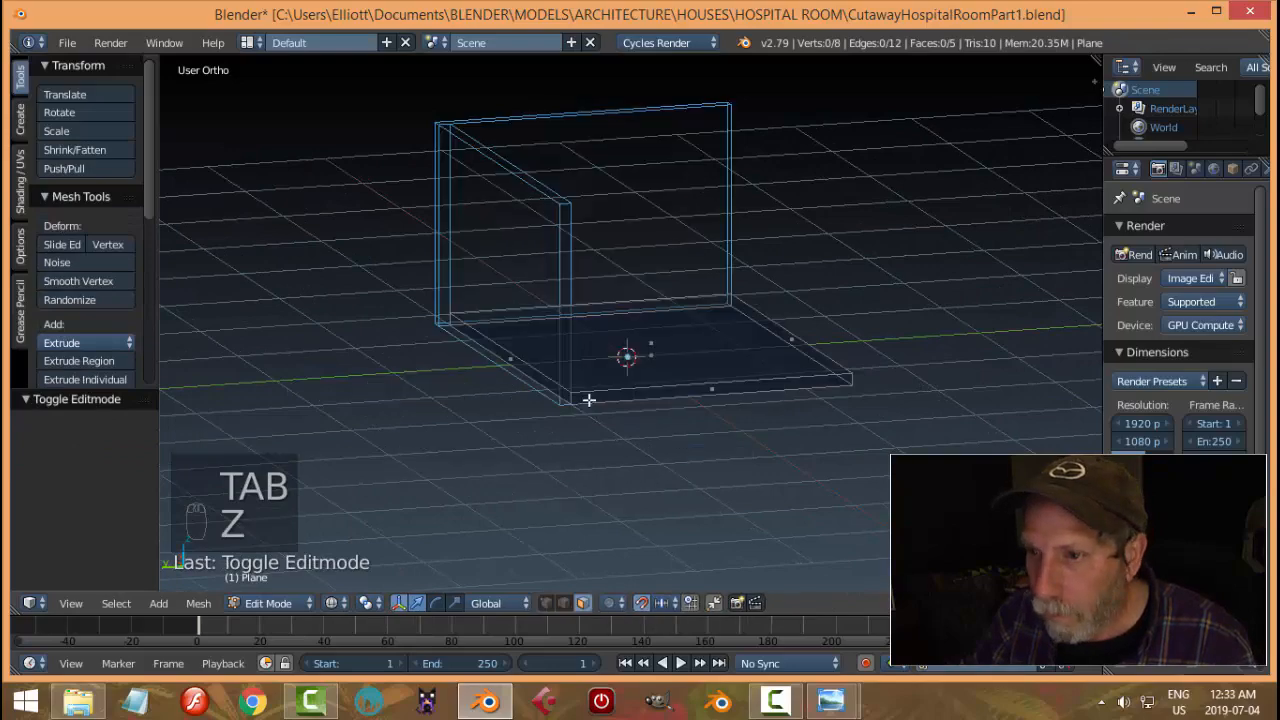
pyautogui.rightClick(515, 360)
pyautogui.press('x')
pyautogui.click(528, 366)
pyautogui.moveTo(457, 360); pyautogui.dragTo(336, 357, button='middle')
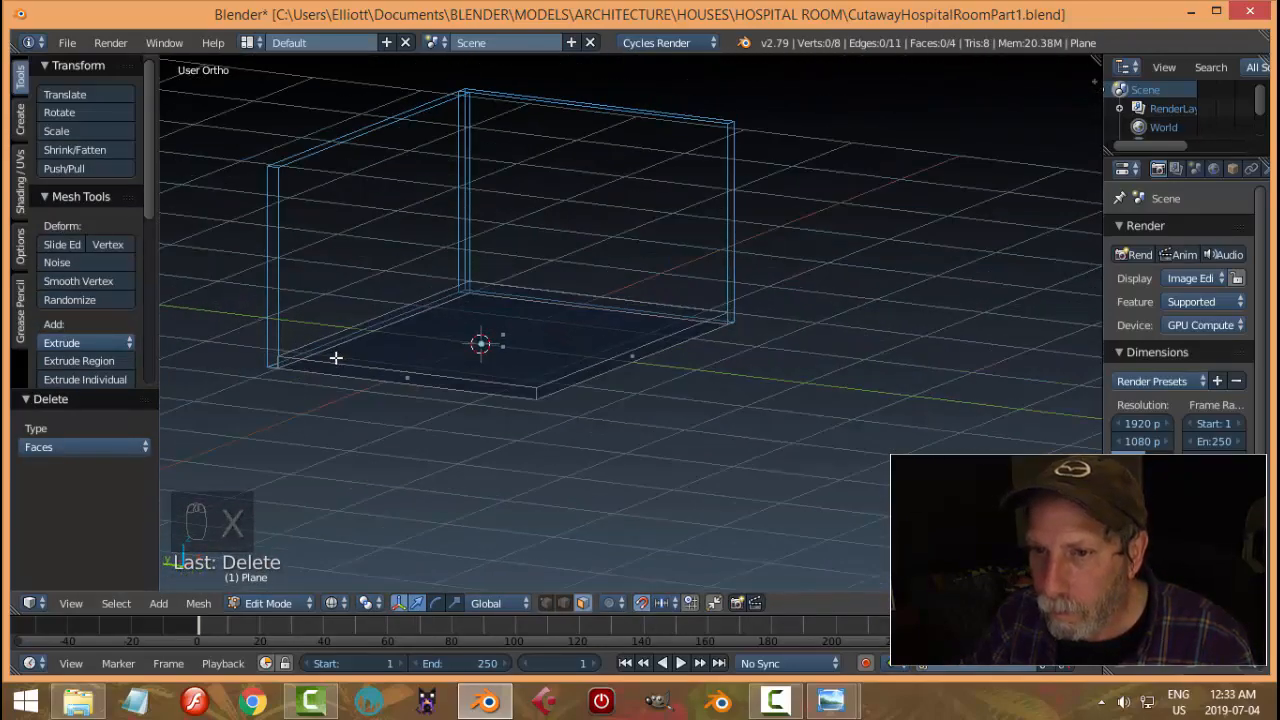
# Return the floor to Object Mode with solid shading, deselect everything and save the file
pyautogui.press('Tab')
pyautogui.press('z')
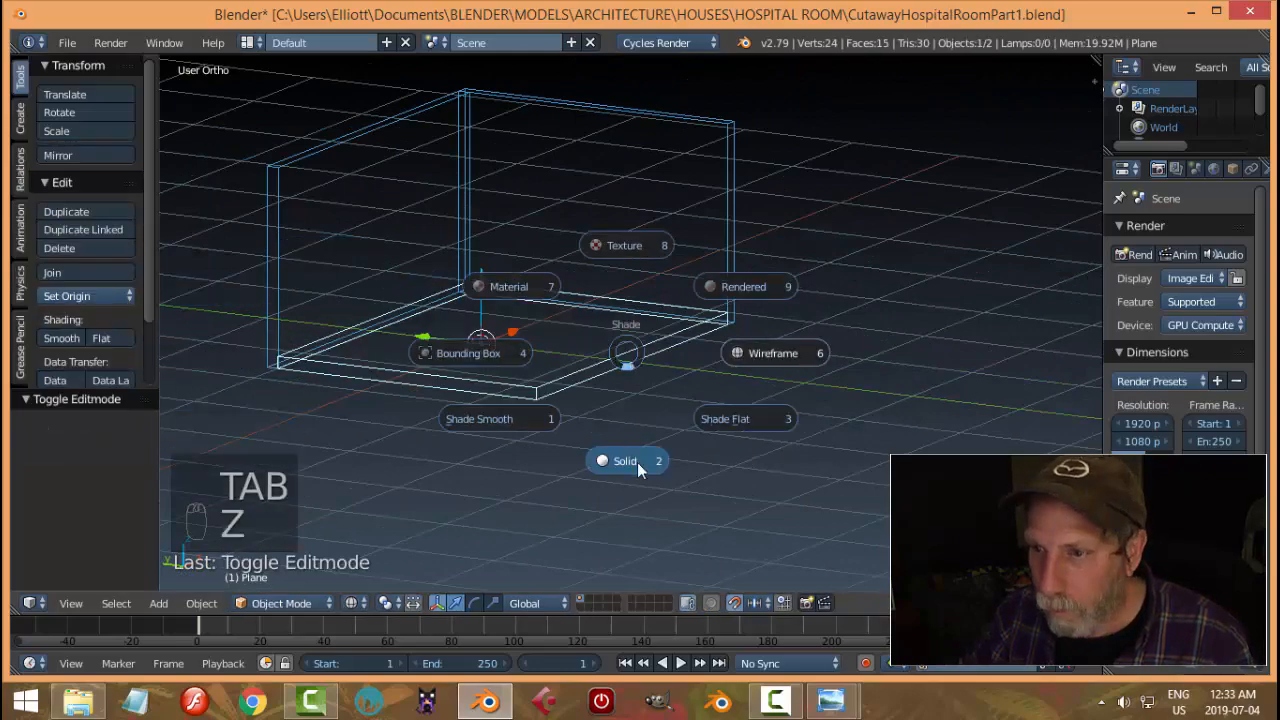
pyautogui.click(637, 462)
pyautogui.press('a')
pyautogui.moveTo(737, 386)
pyautogui.mouseDown(button='middle')
pyautogui.moveTo(728, 371)
pyautogui.moveTo(652, 389)
pyautogui.moveTo(604, 360)
pyautogui.moveTo(689, 274)
pyautogui.moveTo(571, 374)
pyautogui.moveTo(771, 380)
pyautogui.moveTo(778, 336)
pyautogui.moveTo(700, 363)
pyautogui.mouseUp(button='middle')
pyautogui.scroll(-3, 604, 360)
pyautogui.hotkey('ctrl', 's')
pyautogui.moveTo(797, 431); pyautogui.dragTo(713, 432, button='middle')
pyautogui.scroll(4, 694, 406)
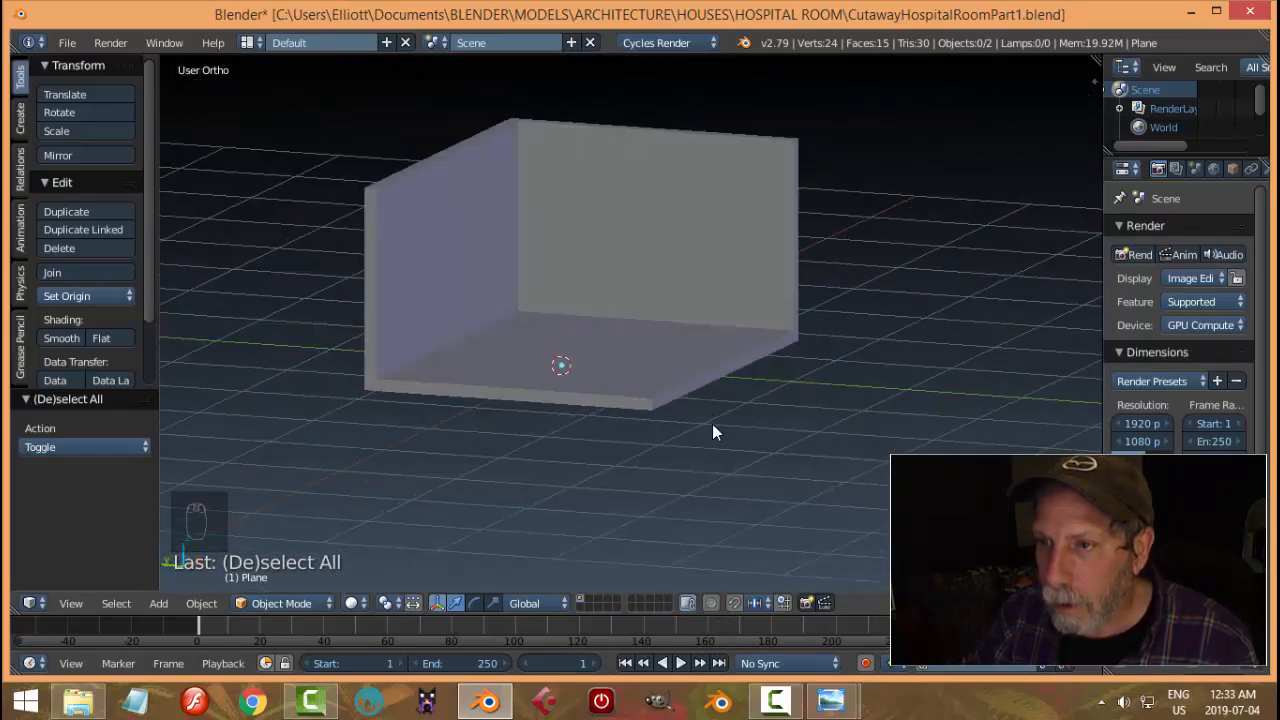
# Check the operation room reference image in Windows Photo Viewer, and open the joined walls' mesh in Edit Mode in Blender
pyautogui.moveTo(822, 703)
pyautogui.moveTo(865, 600)
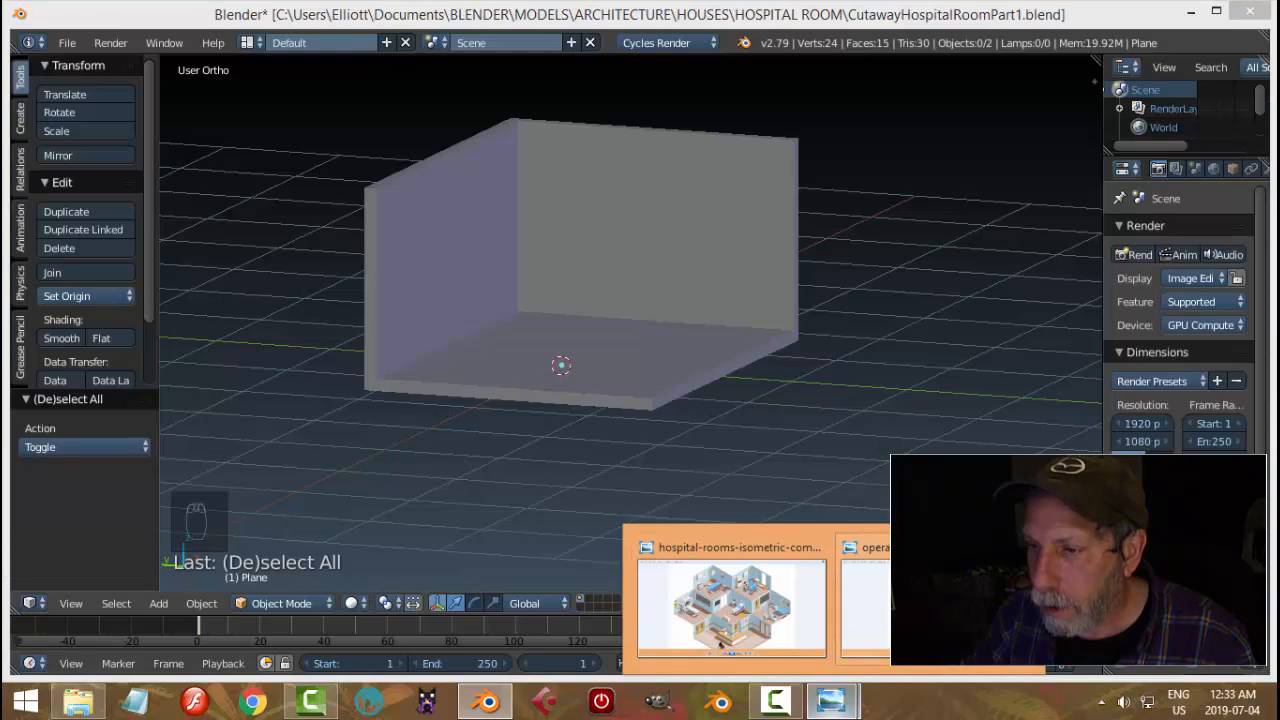
pyautogui.click(865, 600)
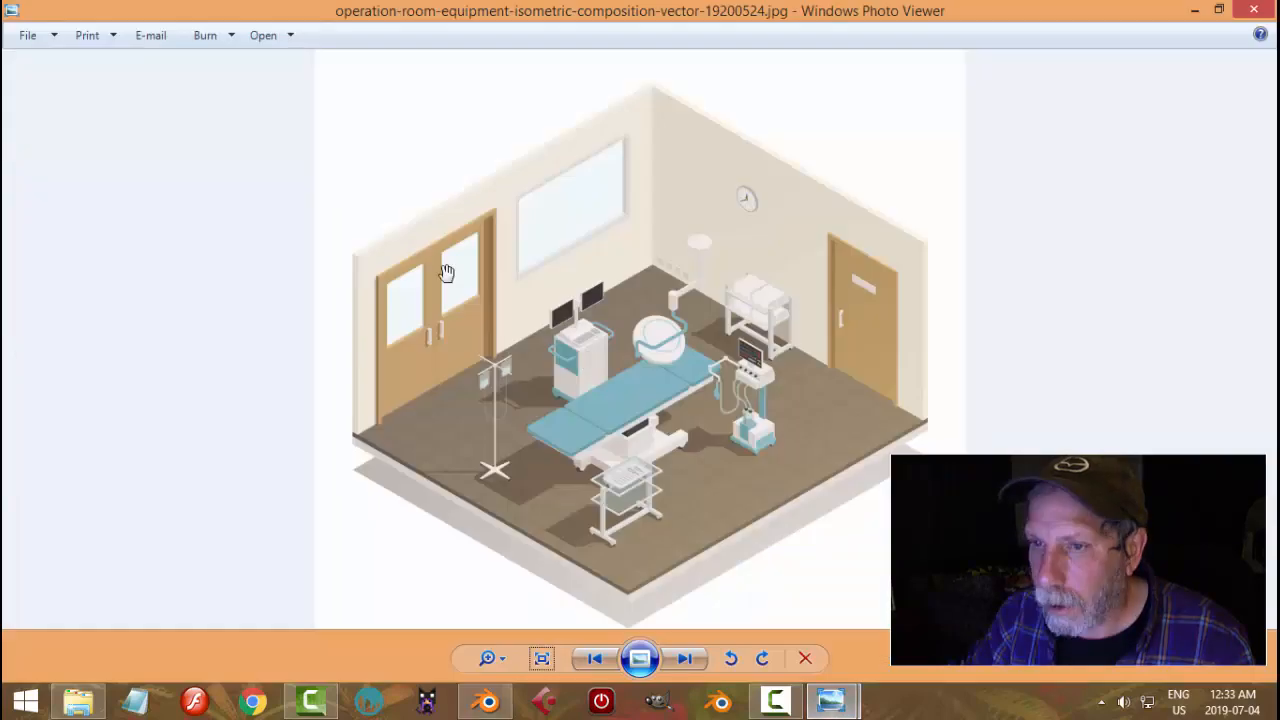
pyautogui.click(500, 698)
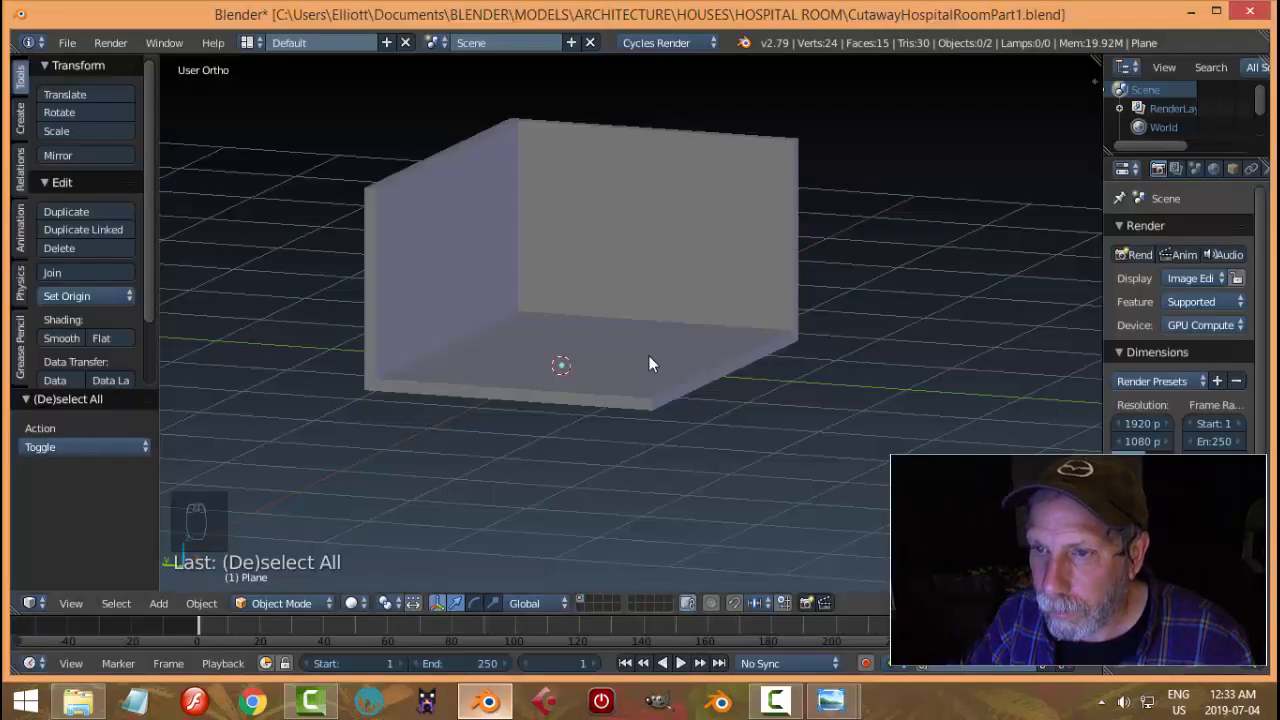
pyautogui.moveTo(648, 355); pyautogui.dragTo(525, 328, button='middle')
pyautogui.rightClick(423, 207)
pyautogui.press('Tab')
pyautogui.click(520, 206)
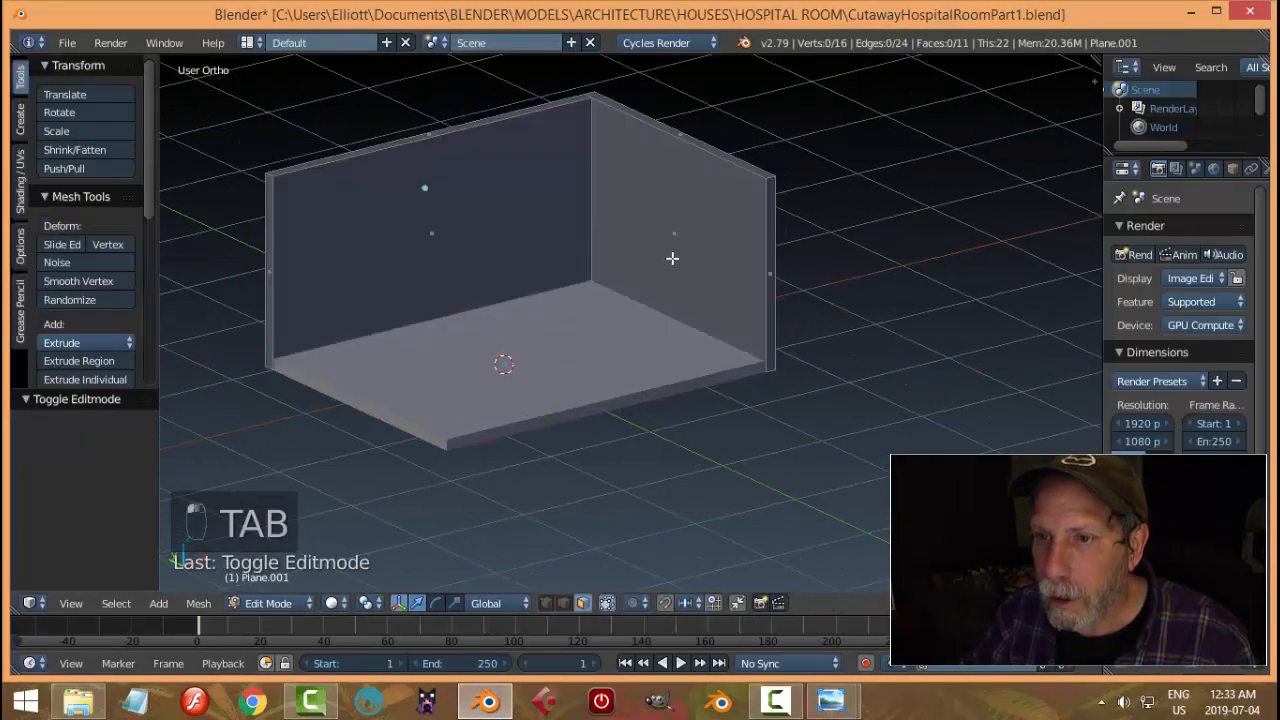
pyautogui.moveTo(671, 257); pyautogui.dragTo(570, 149, button='middle')
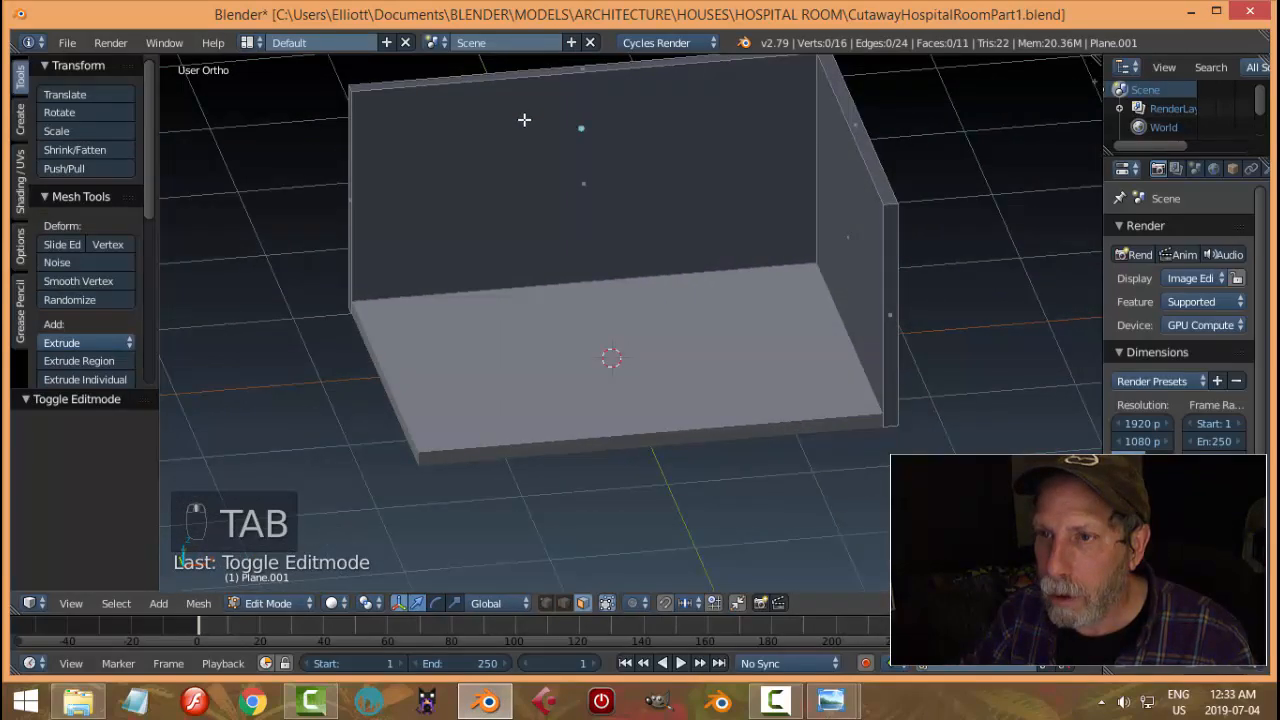
# Add two vertical loop cuts across the long back wall and shift them along X toward its free end for the double door
pyautogui.scroll(-3, 524, 119)
pyautogui.hotkey('ctrl', 'r')
pyautogui.scroll(1, 565, 198)
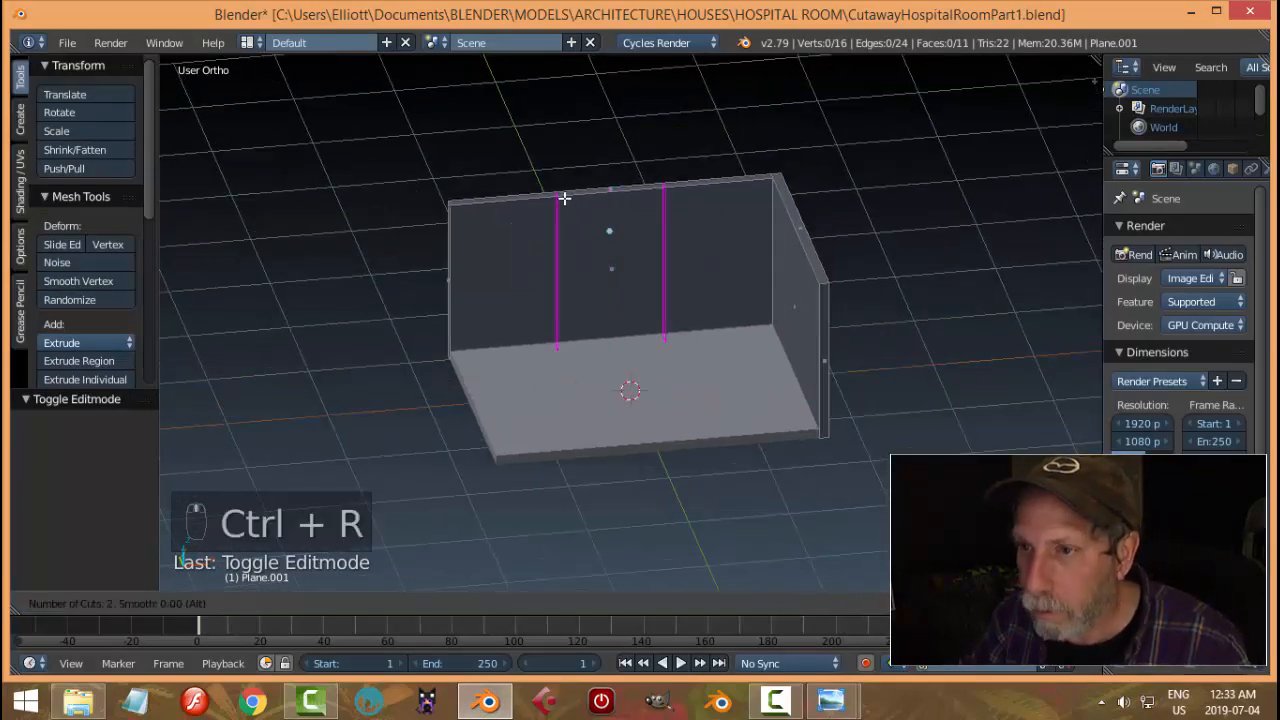
pyautogui.click(564, 198)
pyautogui.rightClick(564, 198)
pyautogui.moveTo(679, 261); pyautogui.dragTo(636, 268)
pyautogui.press('a')
pyautogui.keyDown('alt'); pyautogui.rightClick(580, 244); pyautogui.keyUp('alt')
pyautogui.press('a')
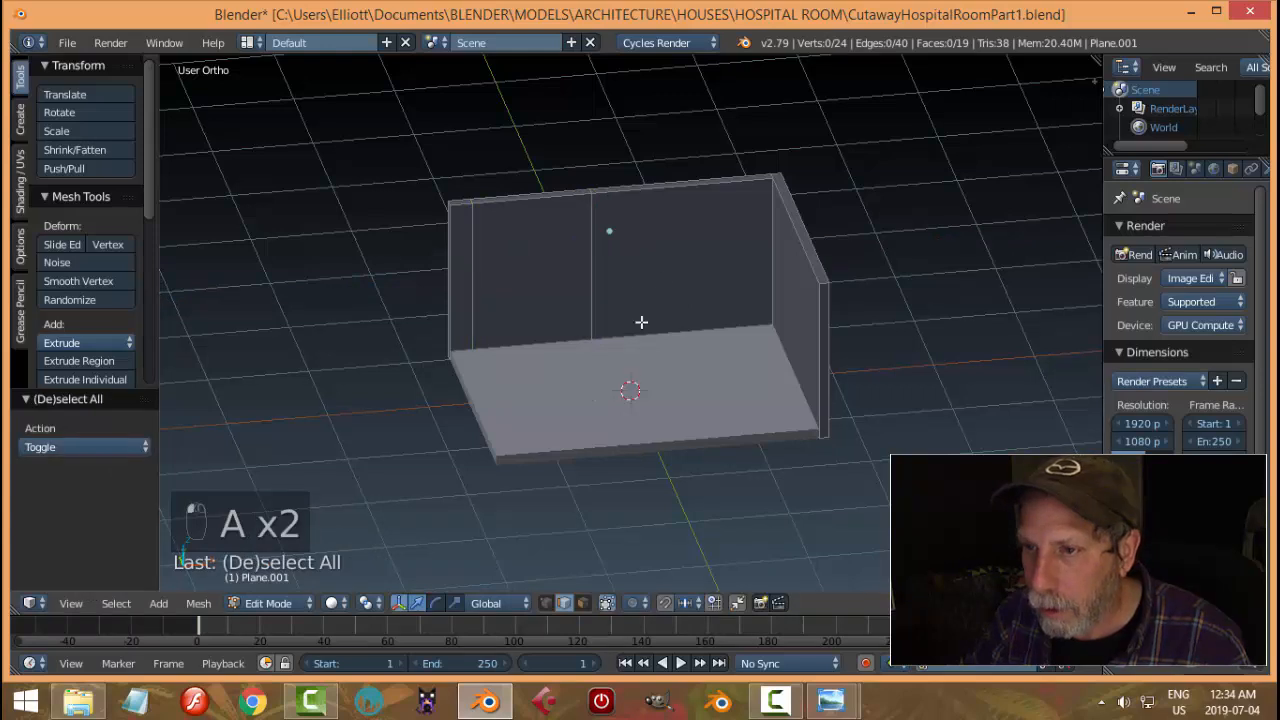
# Add two vertical loop cuts between the door section and the room corner, and scale them apart by about 2.42 along X
pyautogui.hotkey('ctrl', 'r')
pyautogui.scroll(1, 654, 194)
pyautogui.click(660, 195)
pyautogui.rightClick(667, 195)
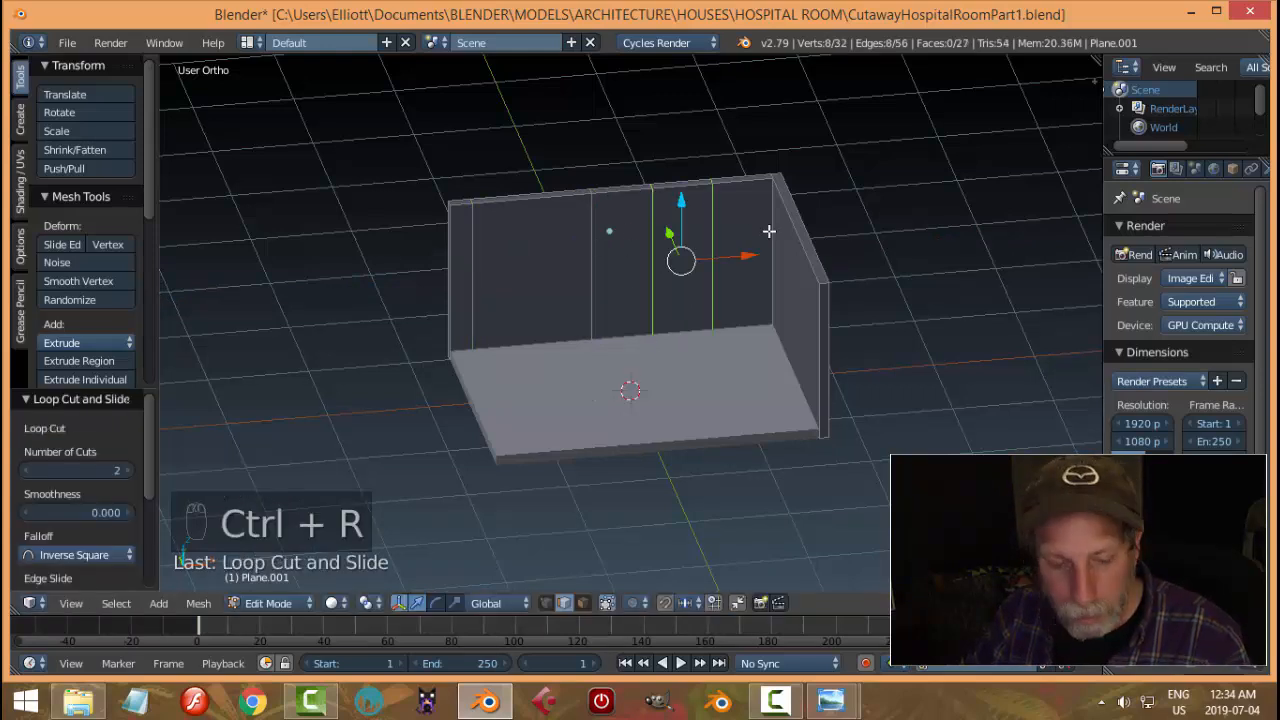
pyautogui.press('s')
pyautogui.press('x')
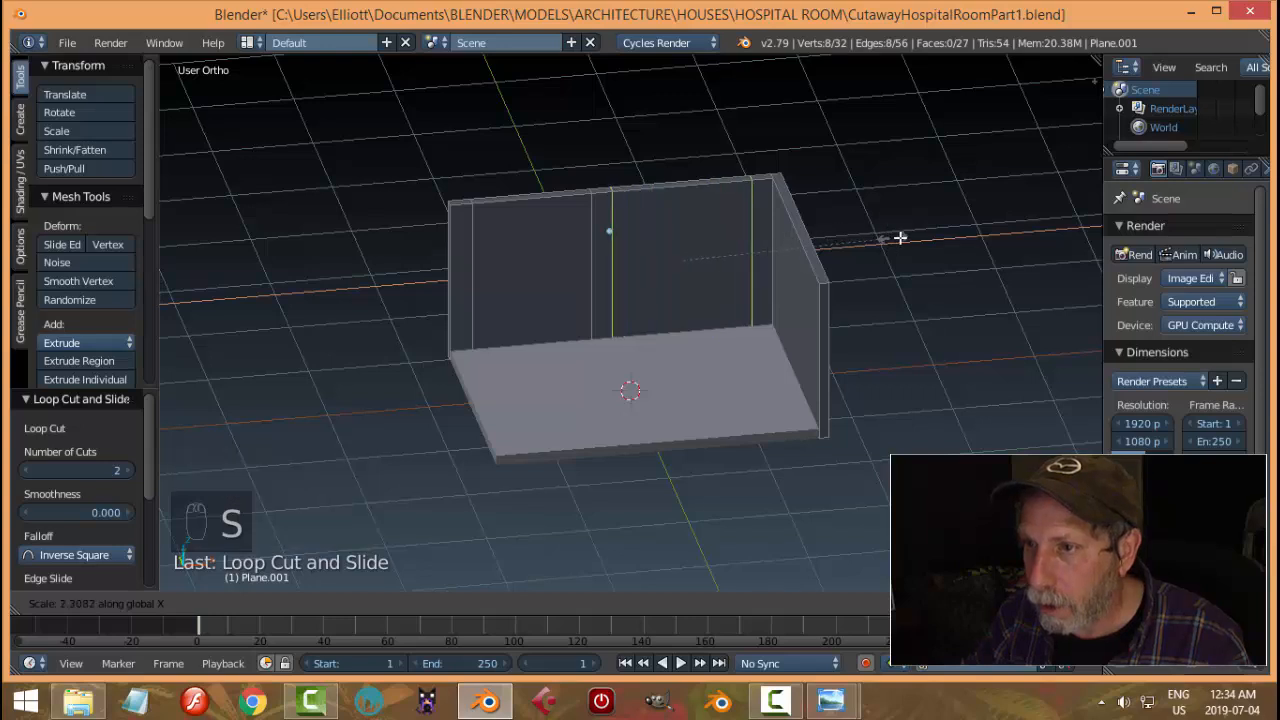
pyautogui.click(903, 237)
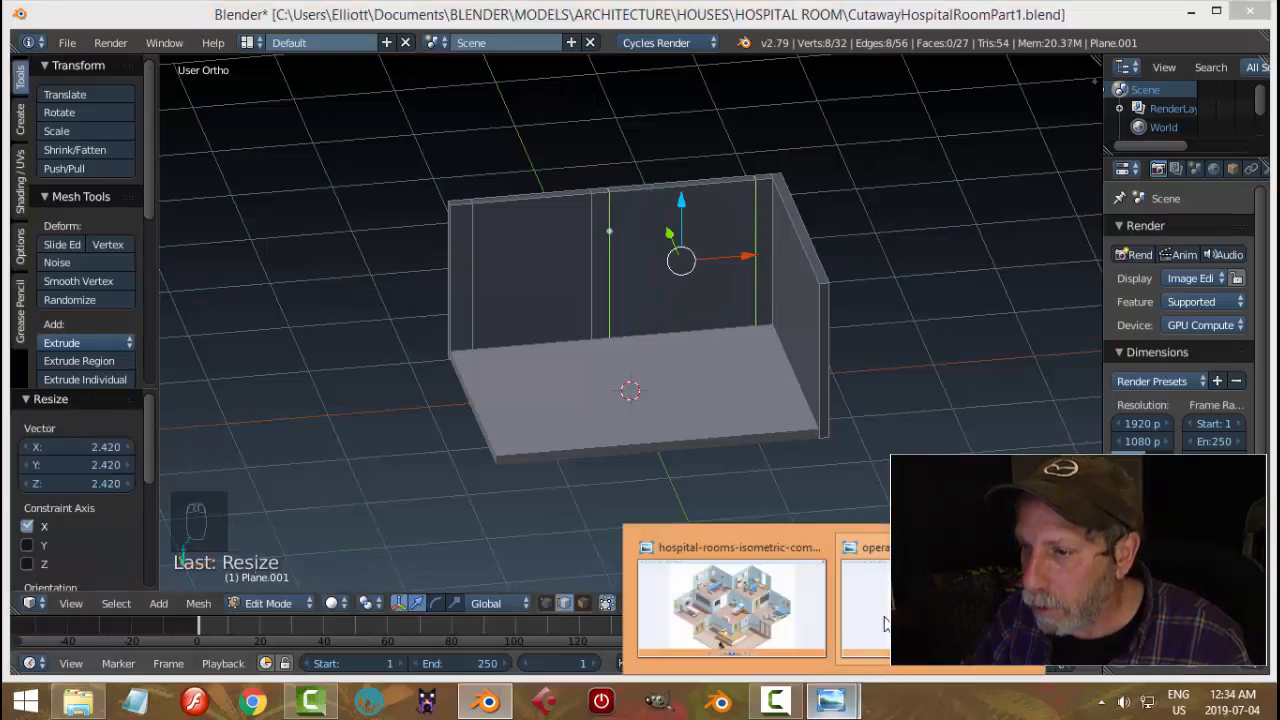
# Check the reference image, scale the window's two edge loops by about 0.88 along X, and select the door section's inner edge loop
pyautogui.click(900, 600)
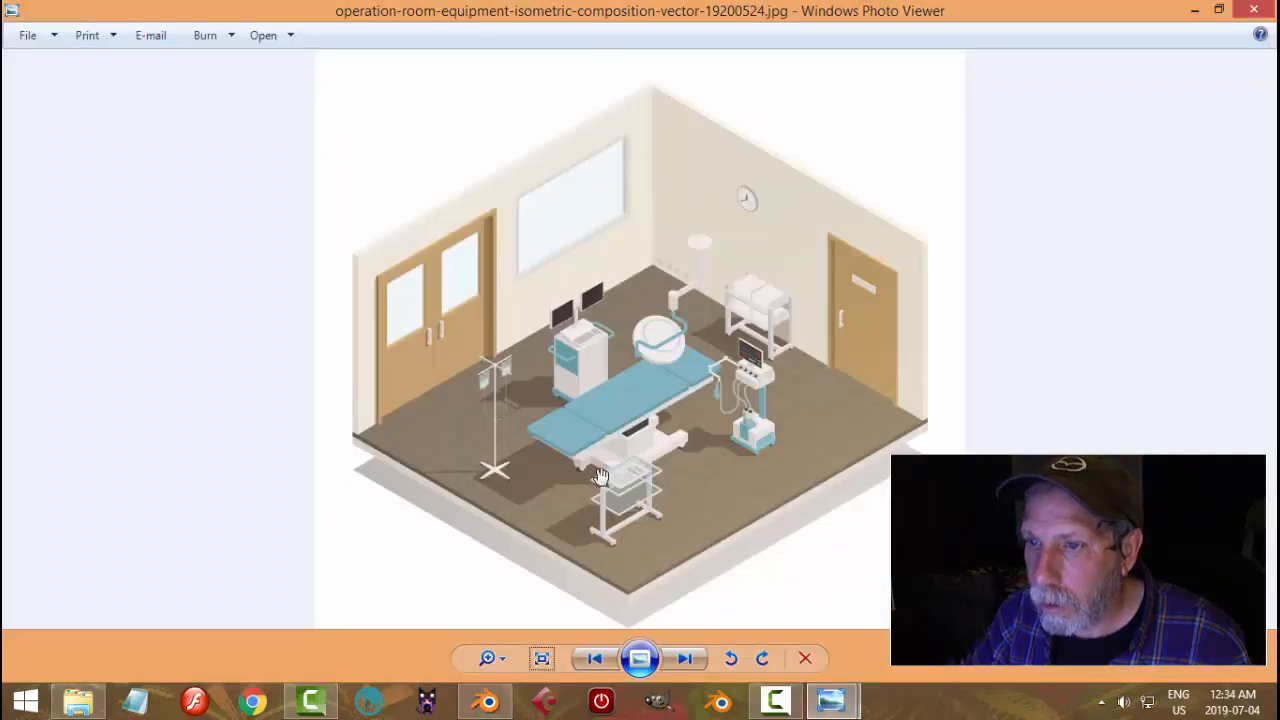
pyautogui.click(505, 699)
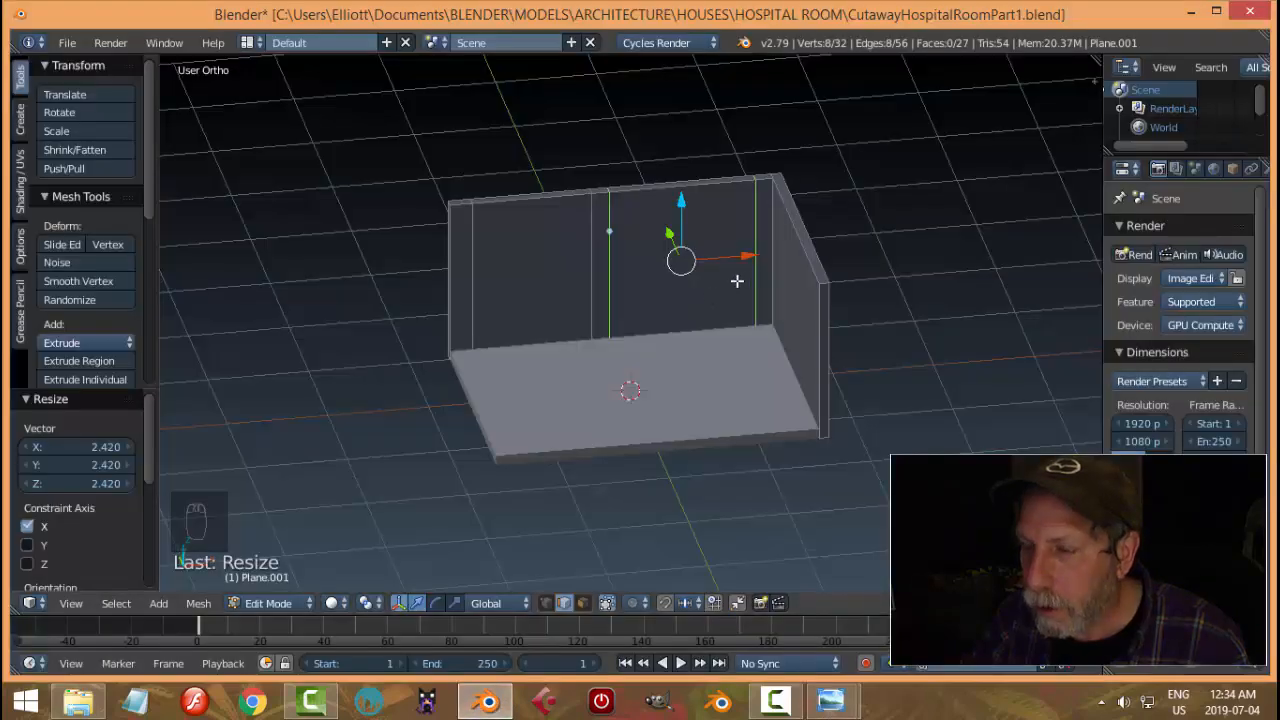
pyautogui.press('s')
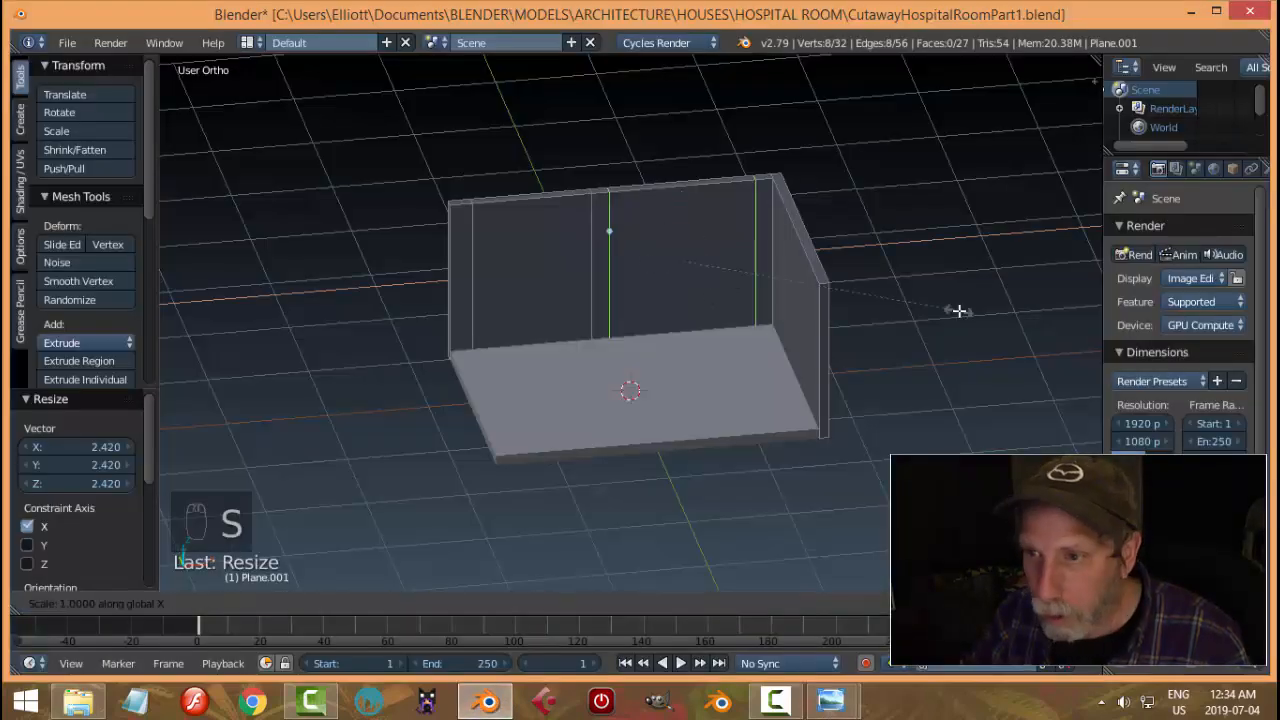
pyautogui.click(923, 316)
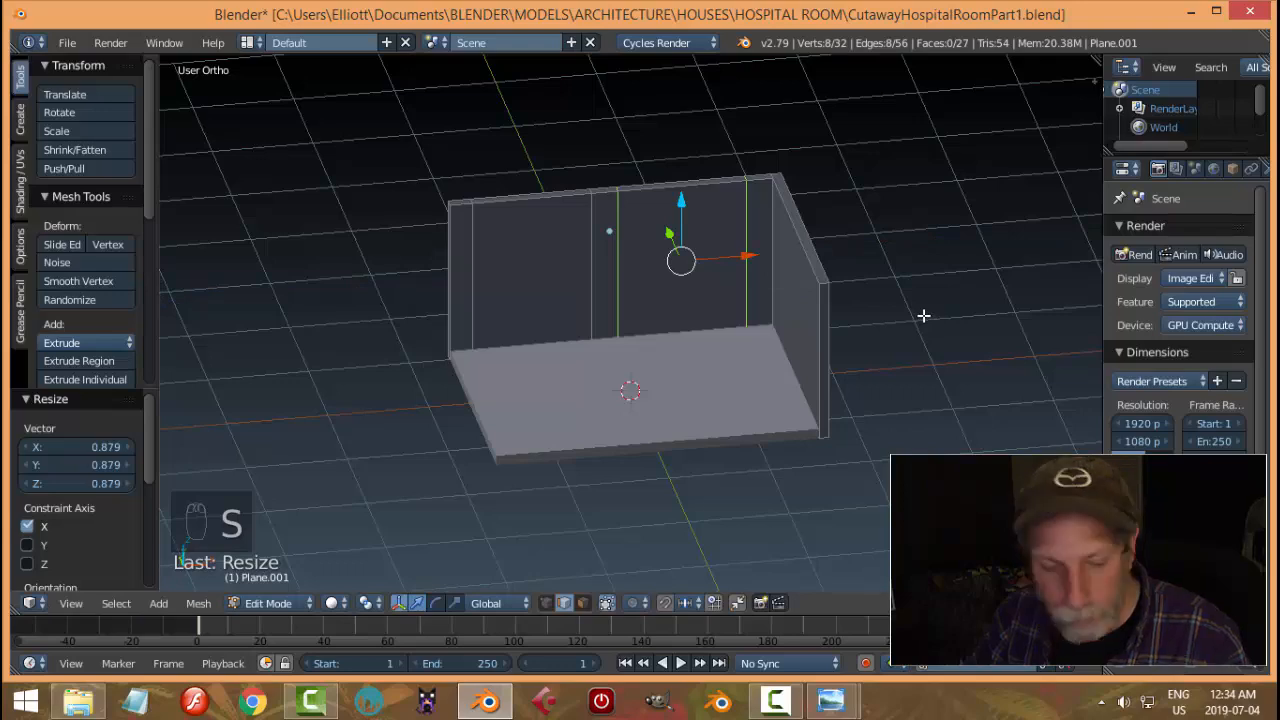
pyautogui.press('a')
pyautogui.moveTo(897, 317); pyautogui.dragTo(889, 286, button='middle')
pyautogui.scroll(2, 767, 306)
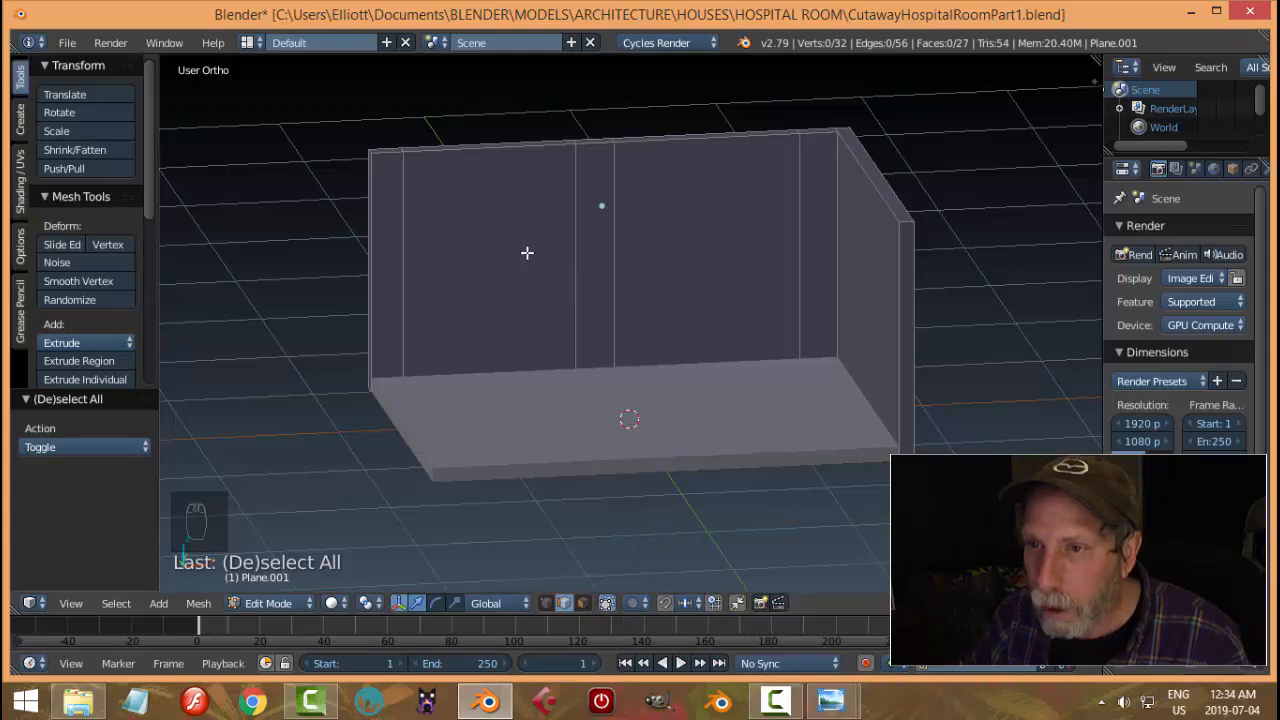
pyautogui.keyDown('alt'); pyautogui.rightClick(577, 242); pyautogui.keyUp('alt')
# Try to move the door section's inner edge loop along X, and undo the move
pyautogui.press('g')
pyautogui.press('x')
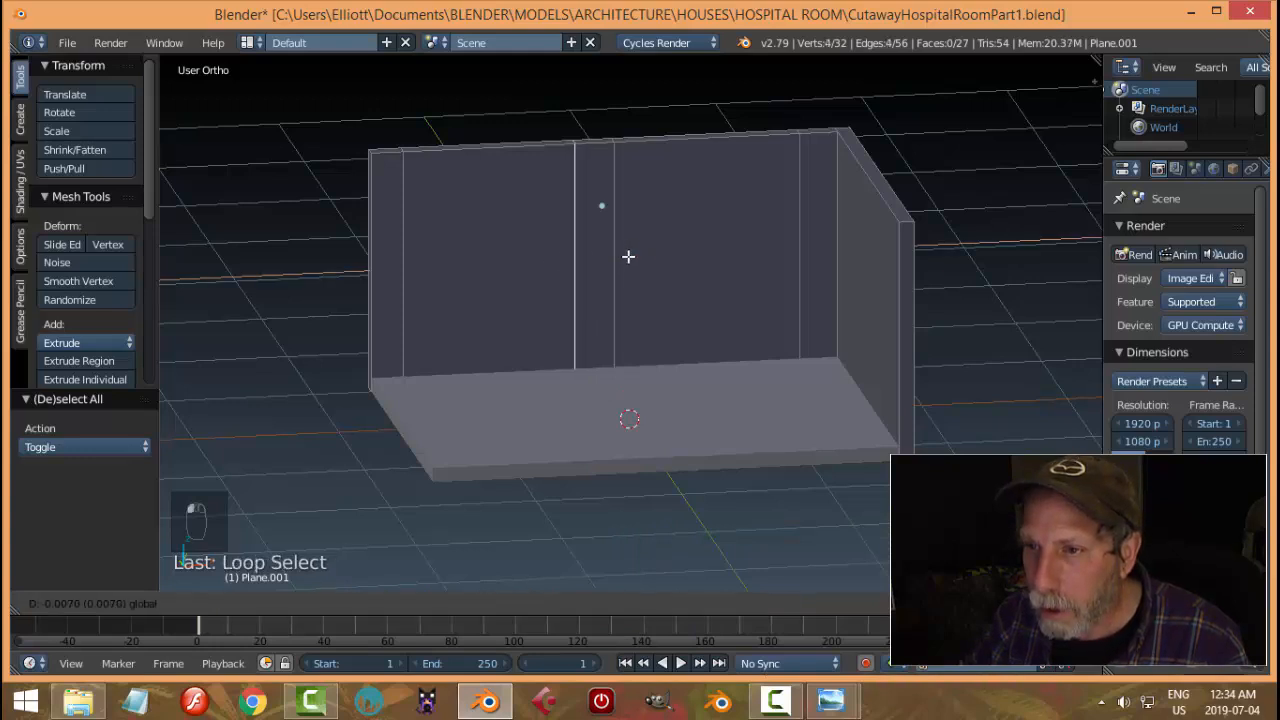
pyautogui.click(627, 257)
pyautogui.hotkey('ctrl', 'z')
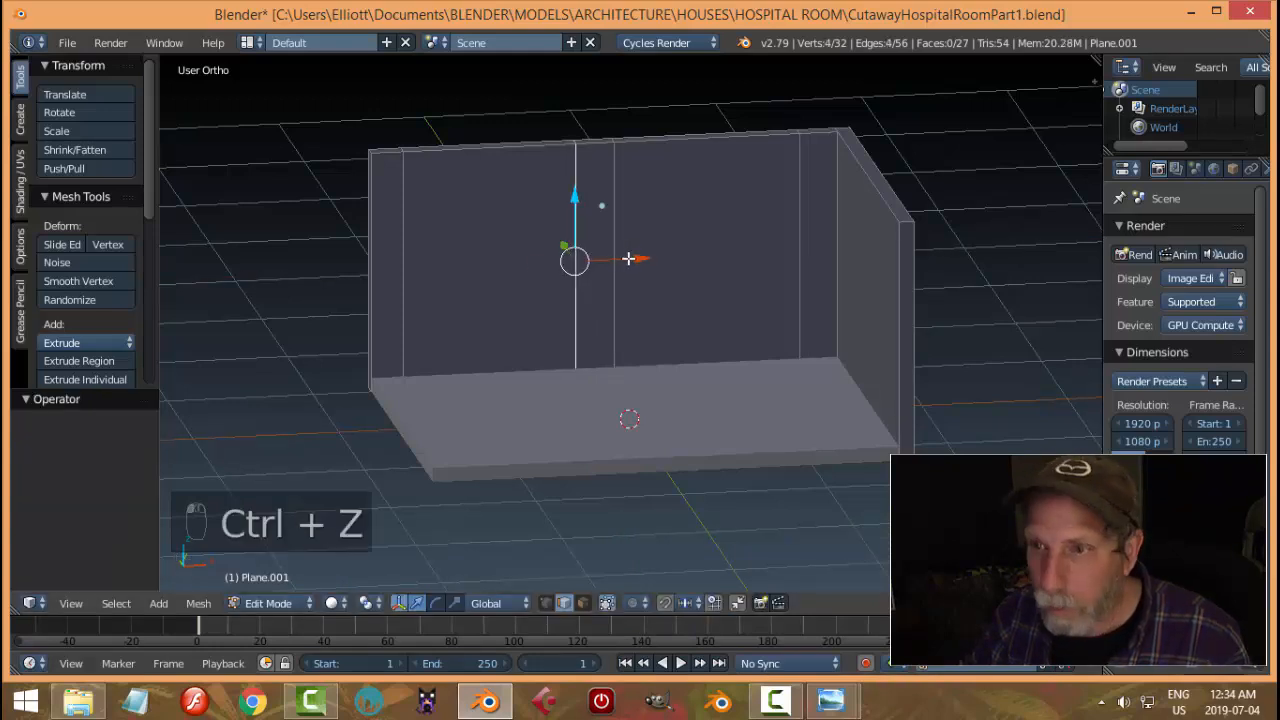
# Add the door section's outer edge loop to the selection and scale both loops slightly closer together along X
pyautogui.keyDown('alt'); pyautogui.keyDown('shift'); pyautogui.rightClick(402, 238); pyautogui.keyUp('shift'); pyautogui.keyUp('alt')
pyautogui.press('s')
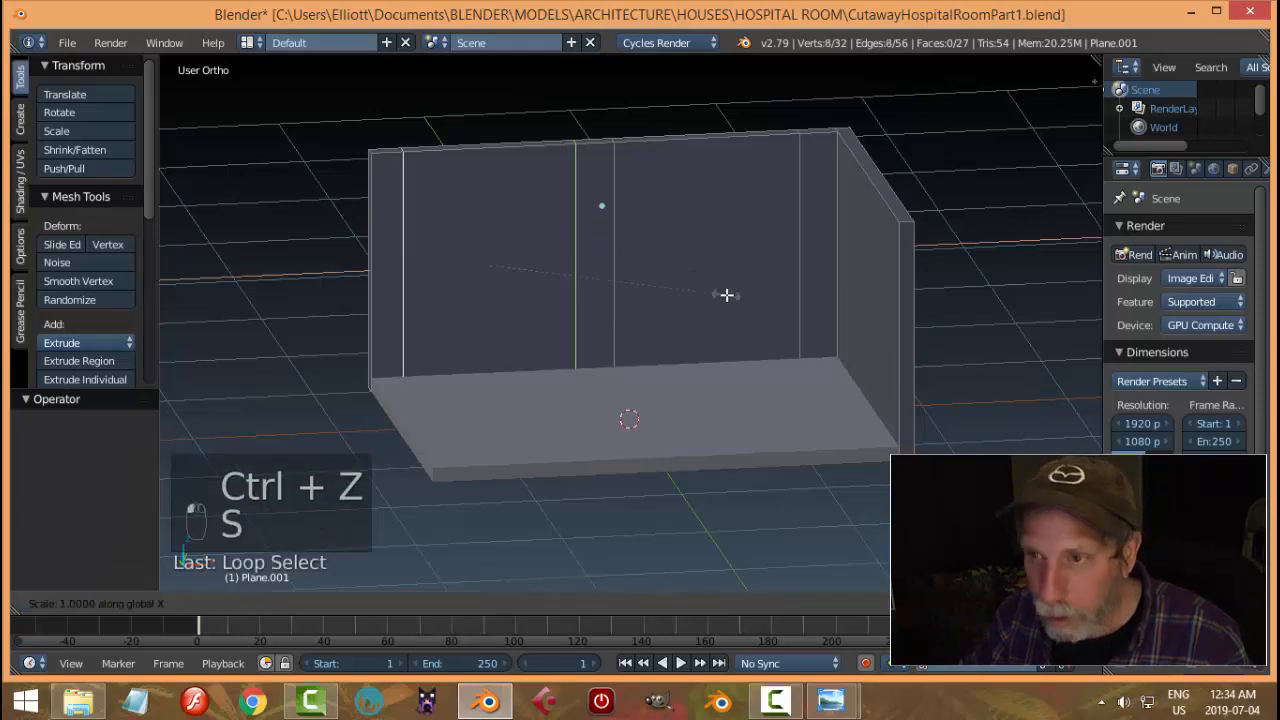
pyautogui.click(708, 296)
pyautogui.press('a')
pyautogui.moveTo(708, 296); pyautogui.dragTo(735, 297, button='middle')
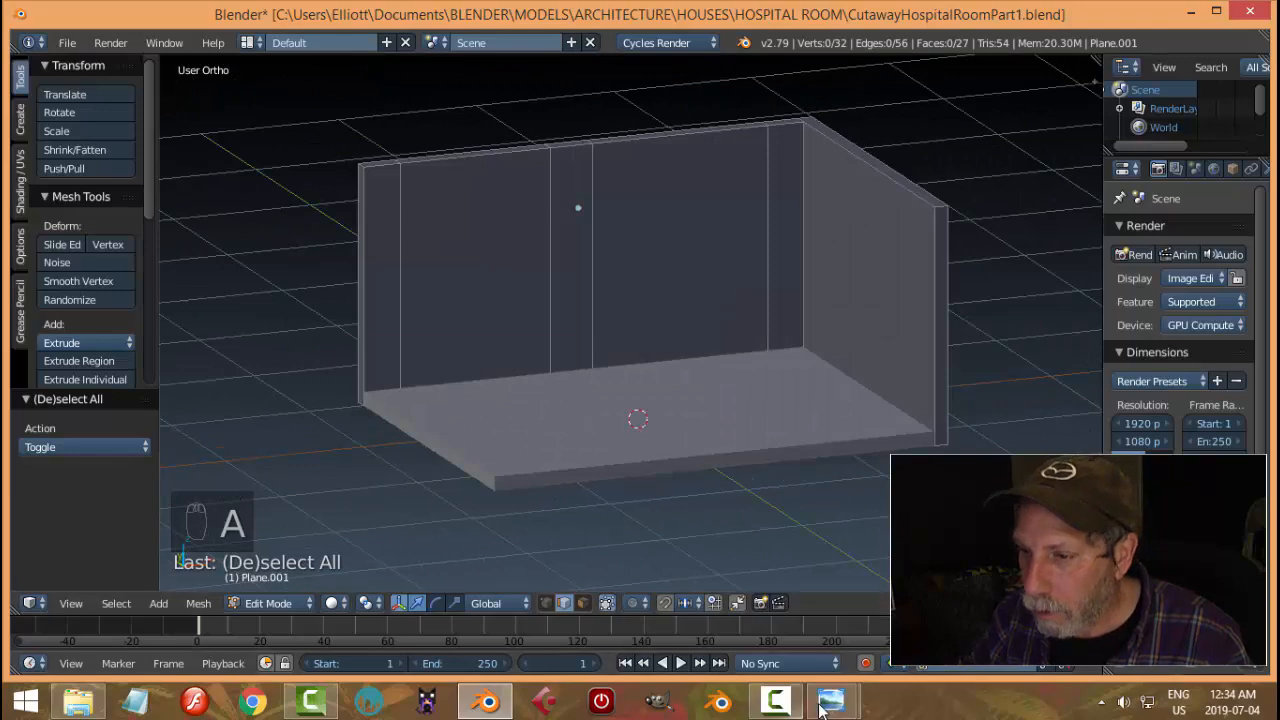
# Consult the reference image and add two horizontal loop cuts along the long wall, at the openings' upper edge and the window's lower edge
pyautogui.moveTo(830, 700)
pyautogui.click(880, 614)
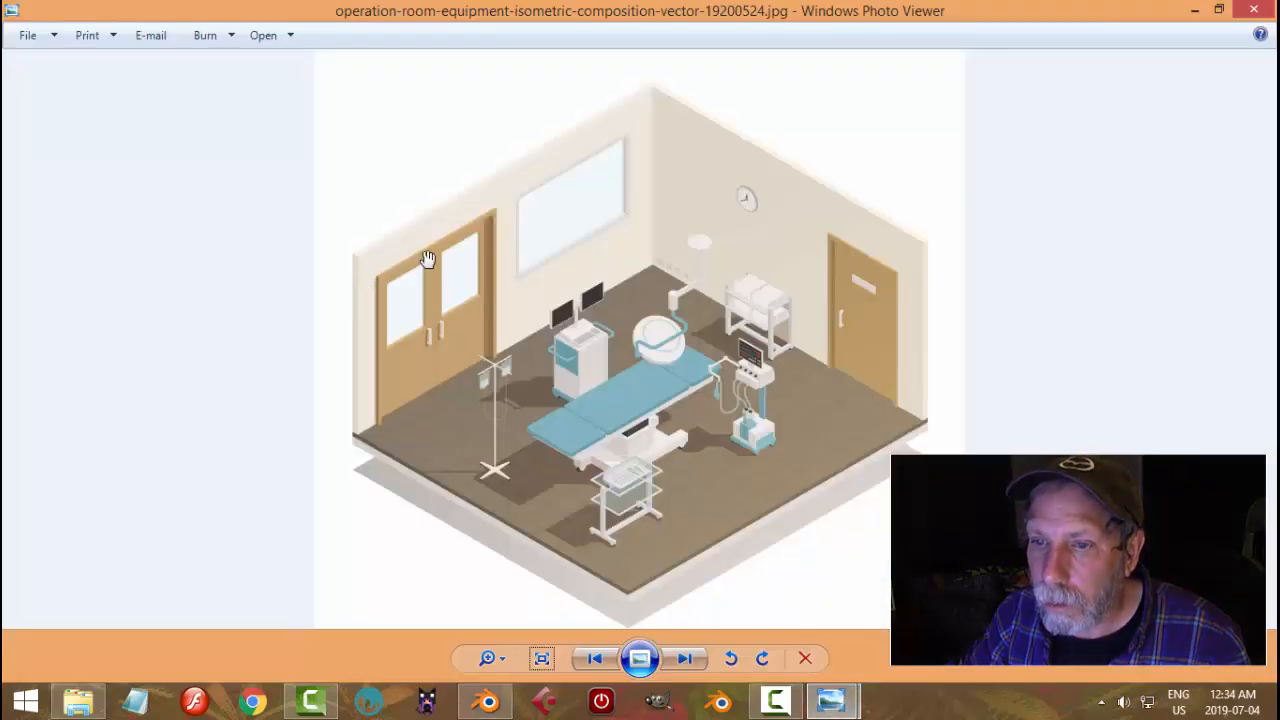
pyautogui.click(486, 699)
pyautogui.hotkey('ctrl', 'r')
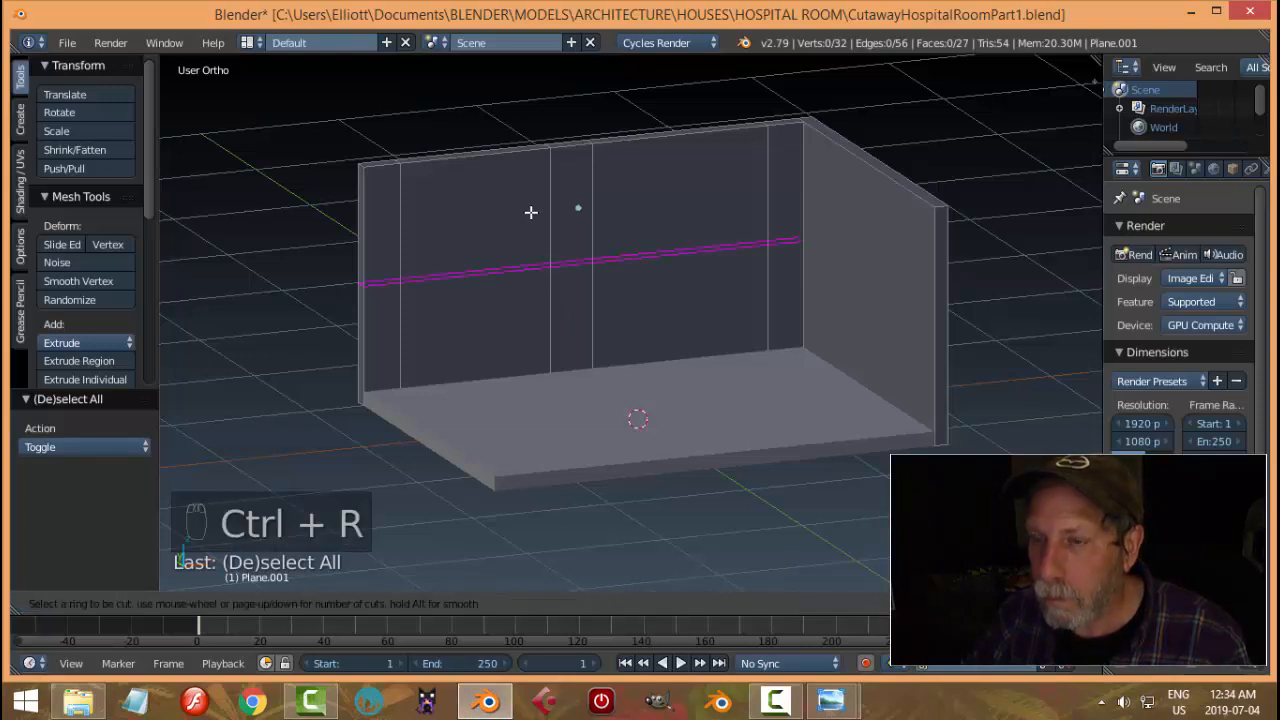
pyautogui.click(531, 211)
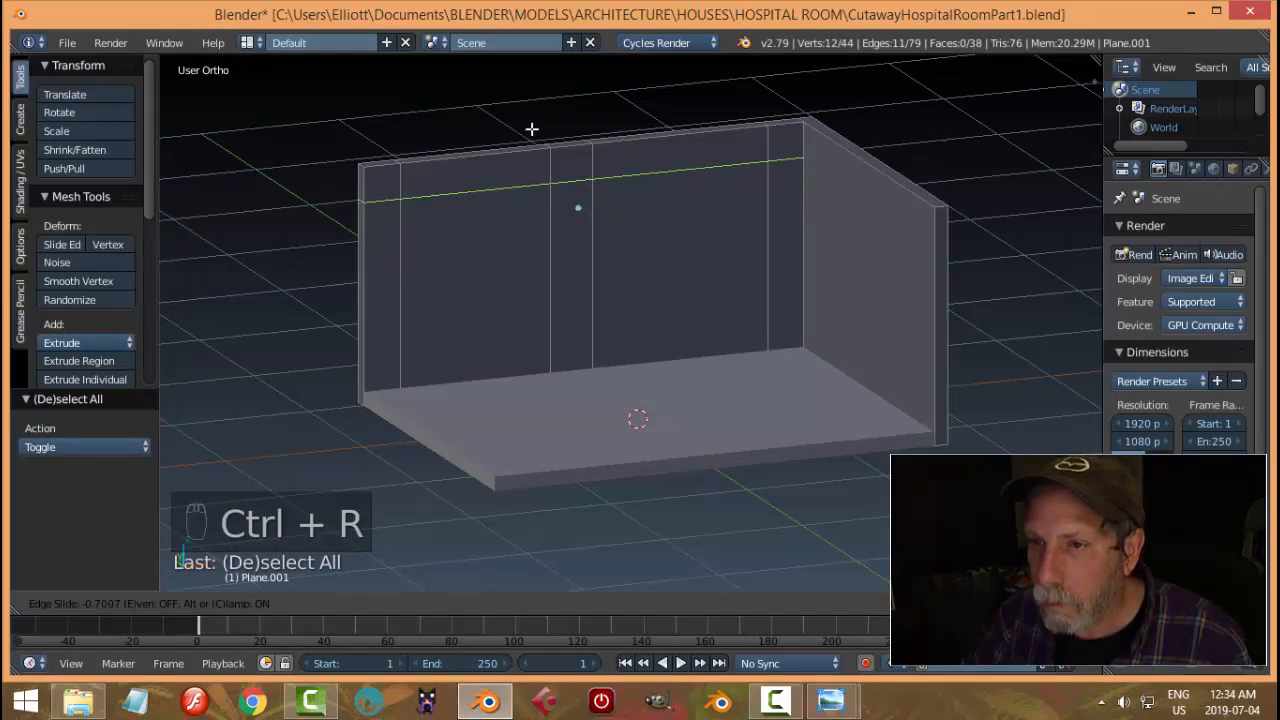
pyautogui.click(531, 129)
pyautogui.hotkey('ctrl', 'r')
pyautogui.click(550, 240)
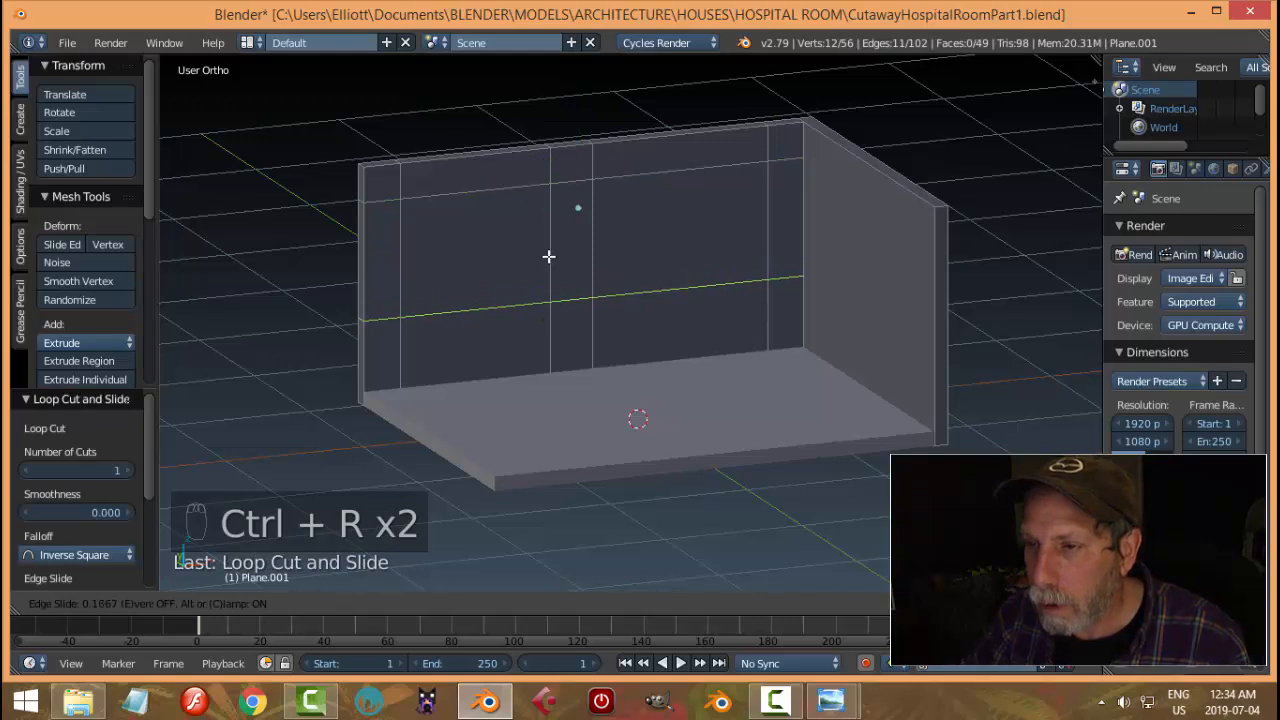
pyautogui.click(548, 256)
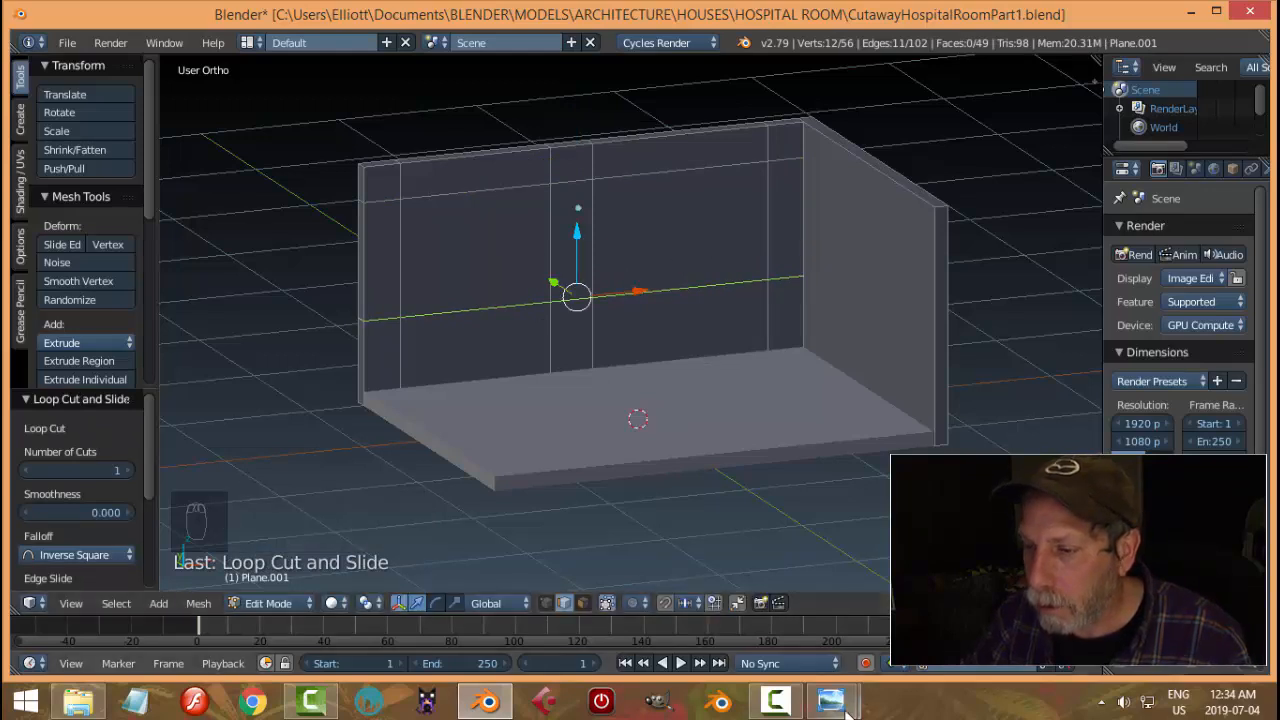
# Compare the window's proportions with the reference image, clear the loop selection and switch the wall mesh to face select mode
pyautogui.moveTo(830, 700)
pyautogui.click(820, 600)
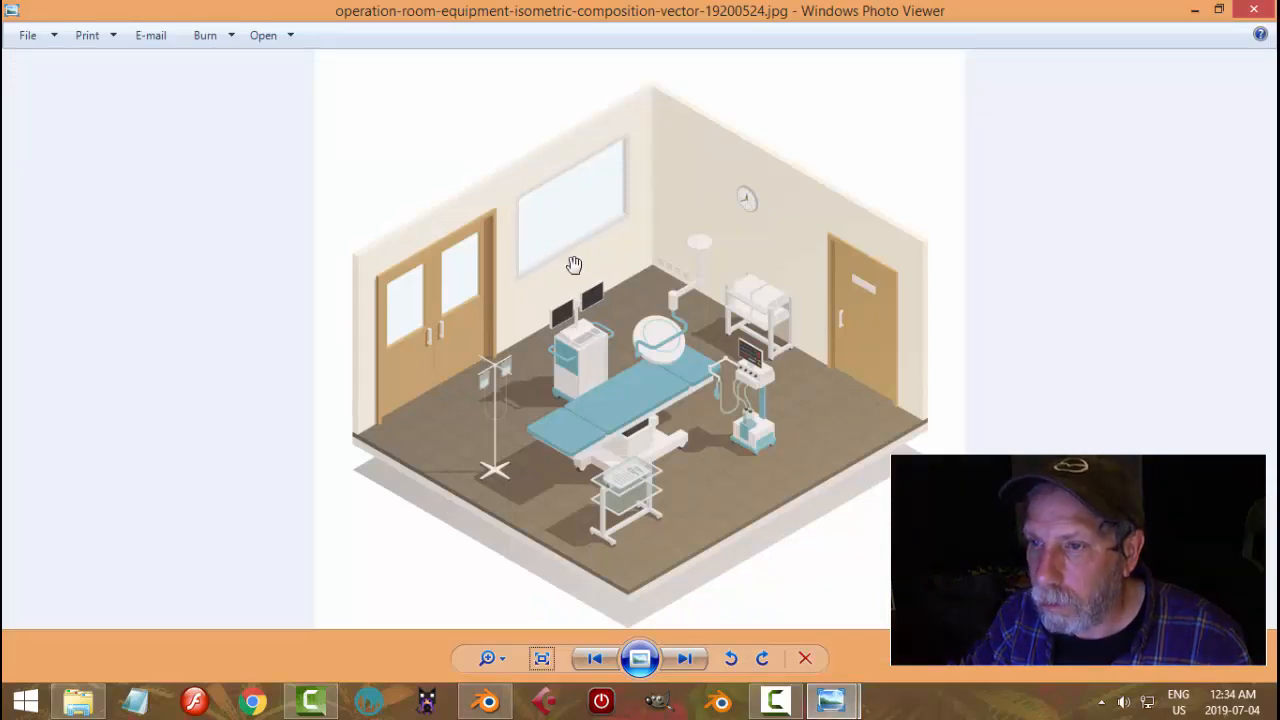
pyautogui.click(488, 700)
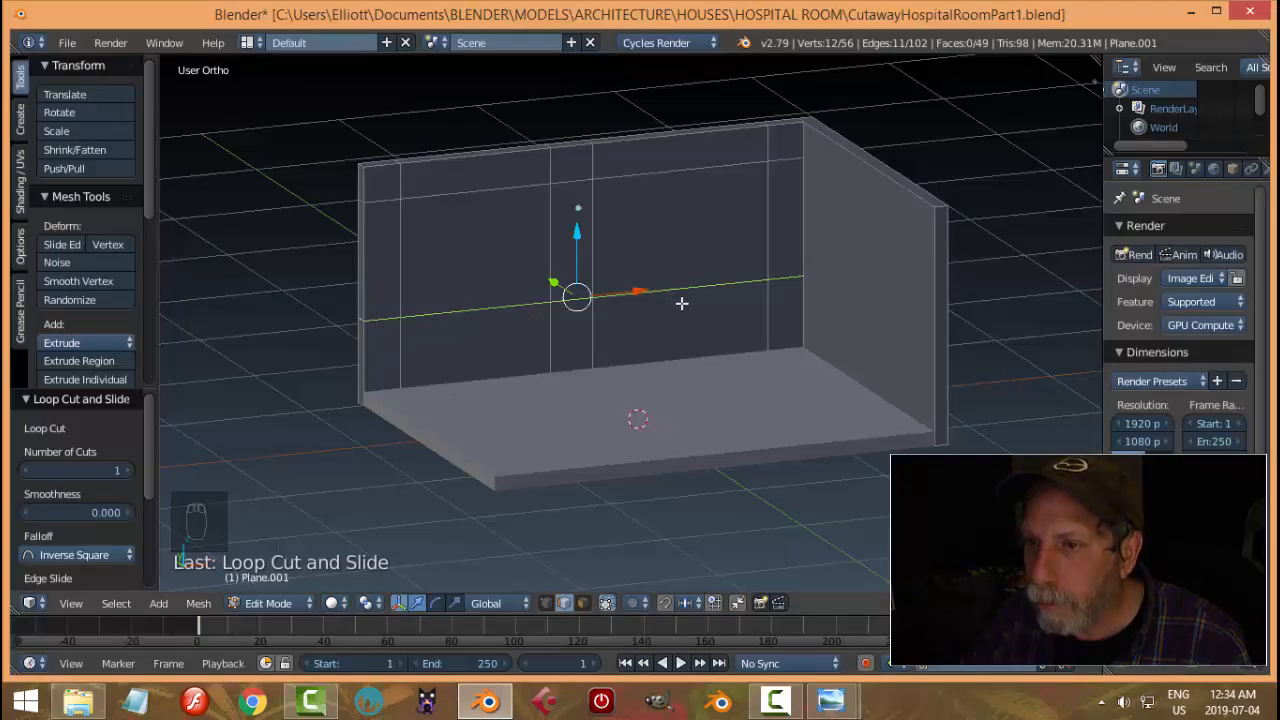
pyautogui.press('a')
pyautogui.moveTo(680, 320); pyautogui.dragTo(741, 317, button='middle')
pyautogui.hotkey('ctrl', 'Tab')
pyautogui.click(705, 317)
# Cut the window opening through the long wall by selecting its inner and outer window faces and bridging them
pyautogui.rightClick(591, 285)
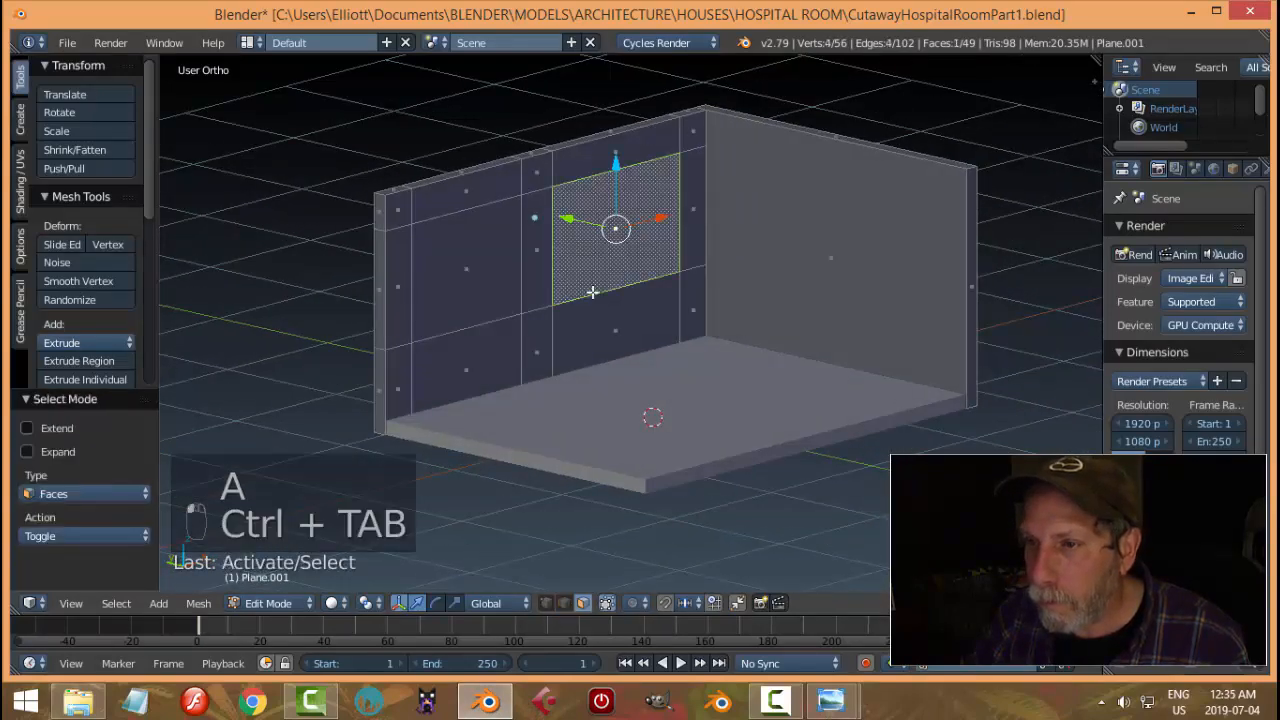
pyautogui.moveTo(591, 285); pyautogui.dragTo(501, 297, button='middle')
pyautogui.keyDown('shift'); pyautogui.rightClick(501, 297); pyautogui.keyUp('shift')
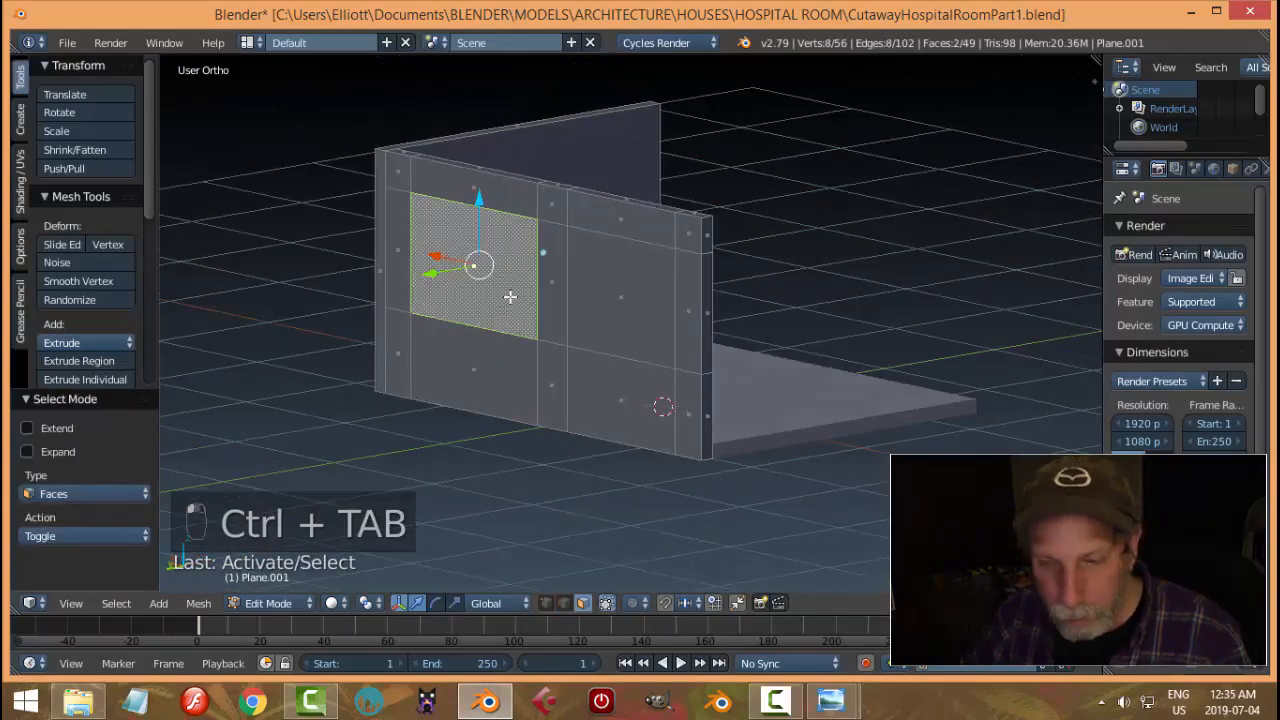
pyautogui.hotkey('ctrl', 'e')
pyautogui.click(480, 297)
pyautogui.press('a')
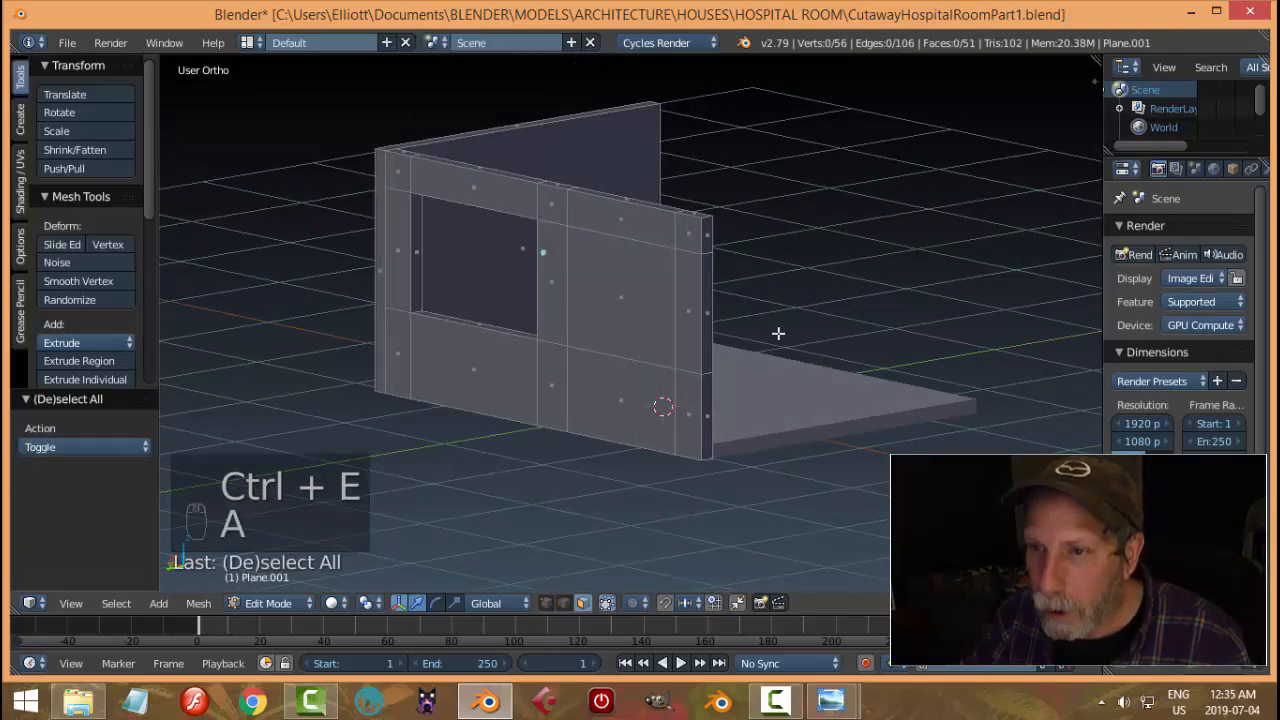
# Cut the door opening through the long wall by bridging its inner and outer door faces, and return to Object Mode
pyautogui.moveTo(778, 333); pyautogui.dragTo(689, 347, button='middle')
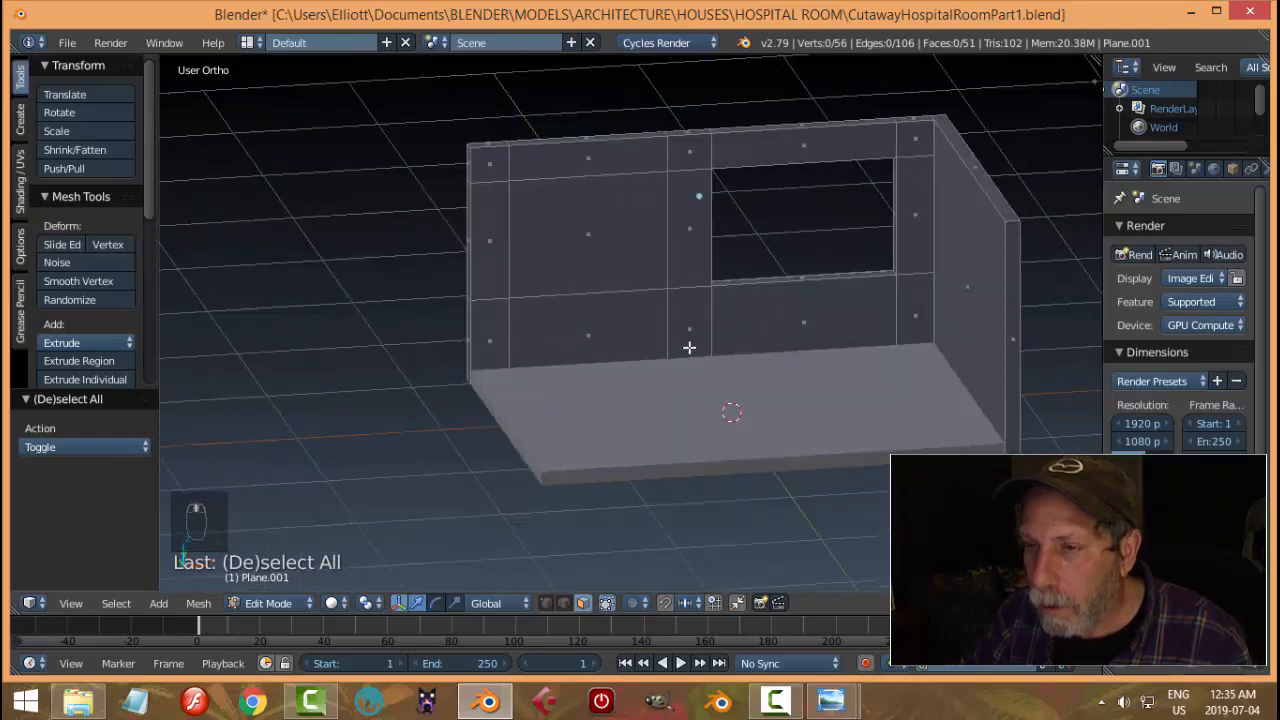
pyautogui.rightClick(588, 234)
pyautogui.keyDown('shift'); pyautogui.rightClick(588, 334); pyautogui.keyUp('shift')
pyautogui.moveTo(588, 334); pyautogui.dragTo(722, 318, button='middle')
pyautogui.keyDown('shift'); pyautogui.rightClick(540, 245); pyautogui.keyUp('shift')
pyautogui.keyDown('shift'); pyautogui.rightClick(544, 366); pyautogui.keyUp('shift')
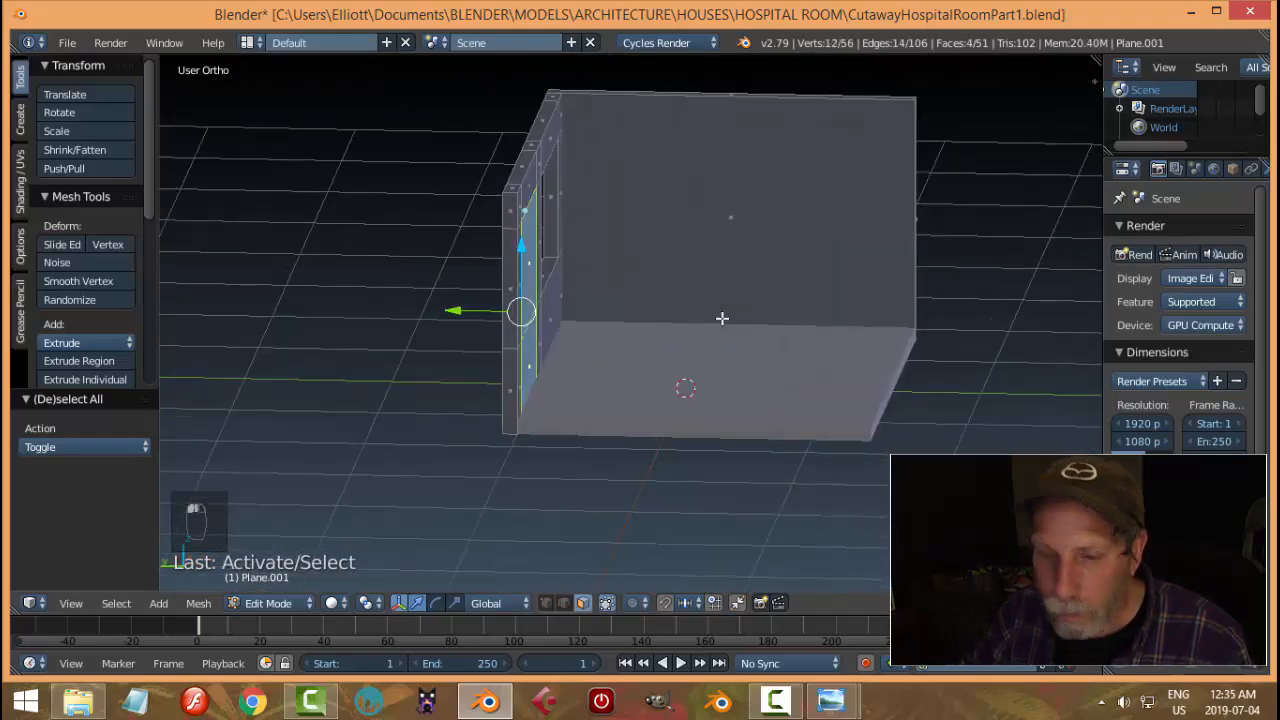
pyautogui.hotkey('ctrl', 'e')
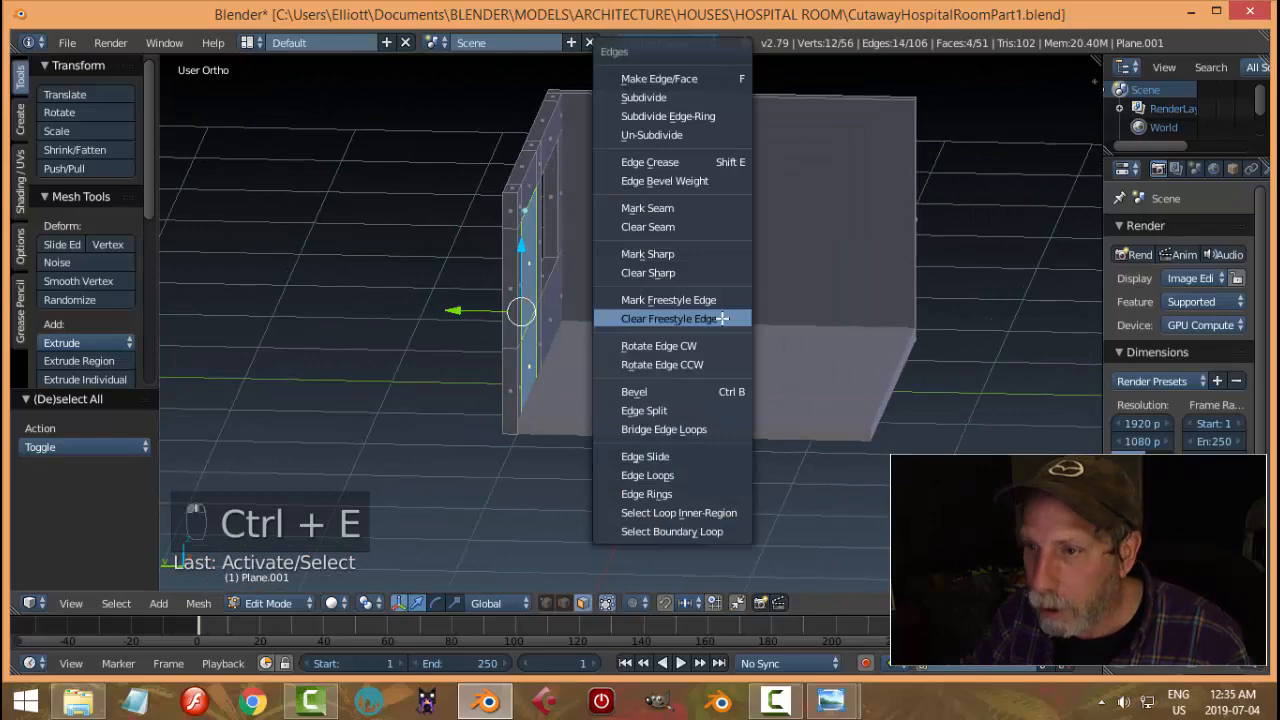
pyautogui.click(702, 422)
pyautogui.press('a')
pyautogui.moveTo(734, 300); pyautogui.dragTo(600, 296, button='middle')
pyautogui.press('Tab')
pyautogui.moveTo(760, 347); pyautogui.dragTo(821, 280, button='middle')
pyautogui.press('a')
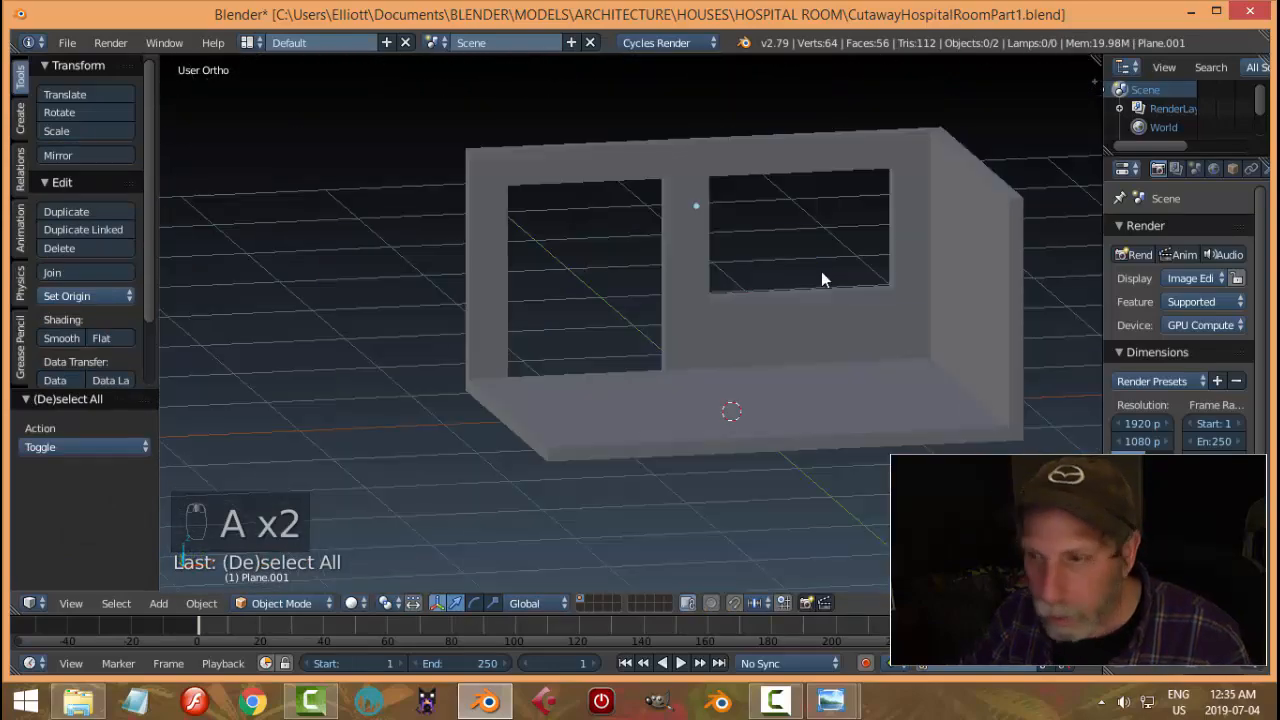
# Save the file and consult the operating room reference image for the window's design
pyautogui.hotkey('ctrl', 's')
pyautogui.moveTo(897, 271); pyautogui.dragTo(697, 309, button='middle')
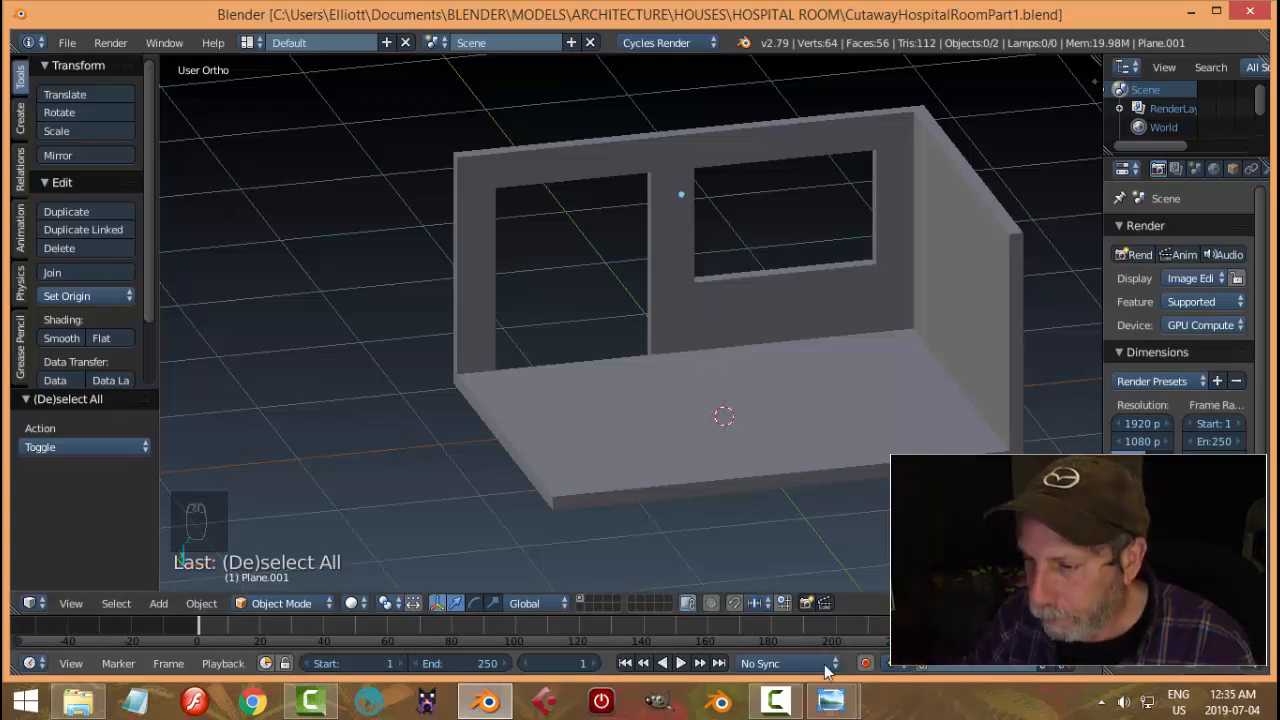
pyautogui.click(830, 700)
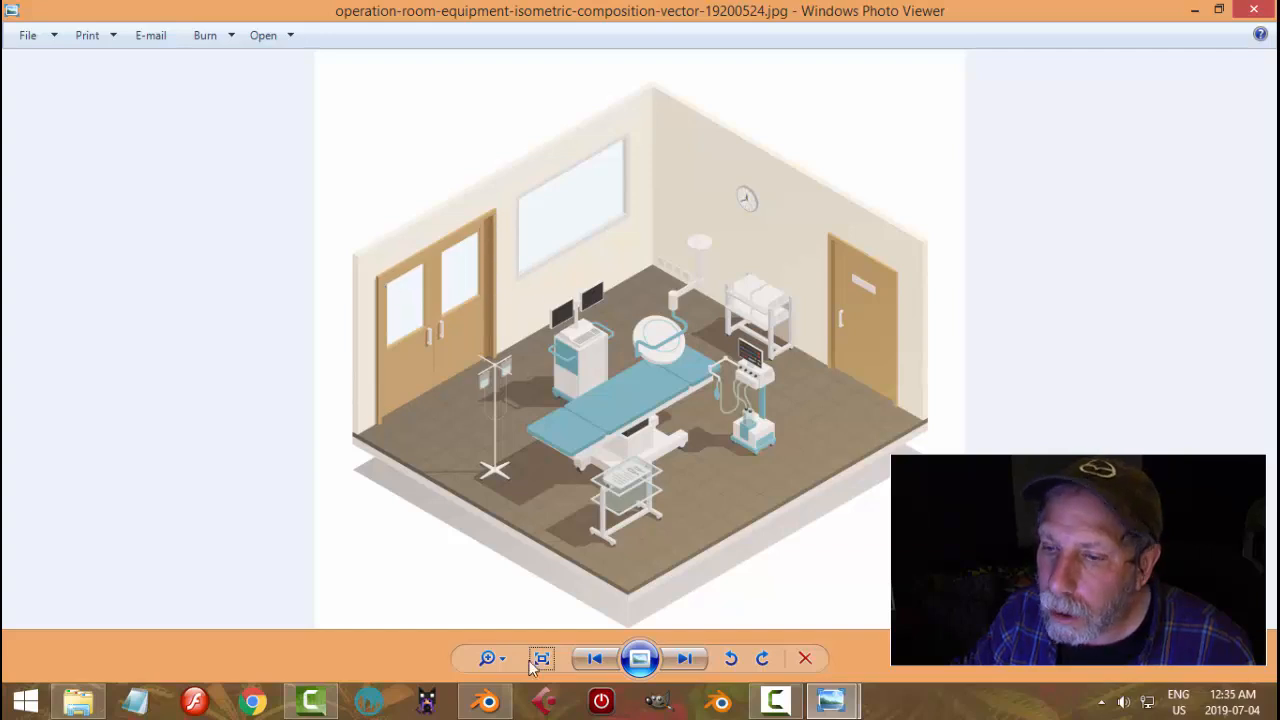
pyautogui.click(503, 700)
# Snap the 3D cursor to the centre of the window opening using its inner face loop, and return to Object Mode
pyautogui.rightClick(757, 305)
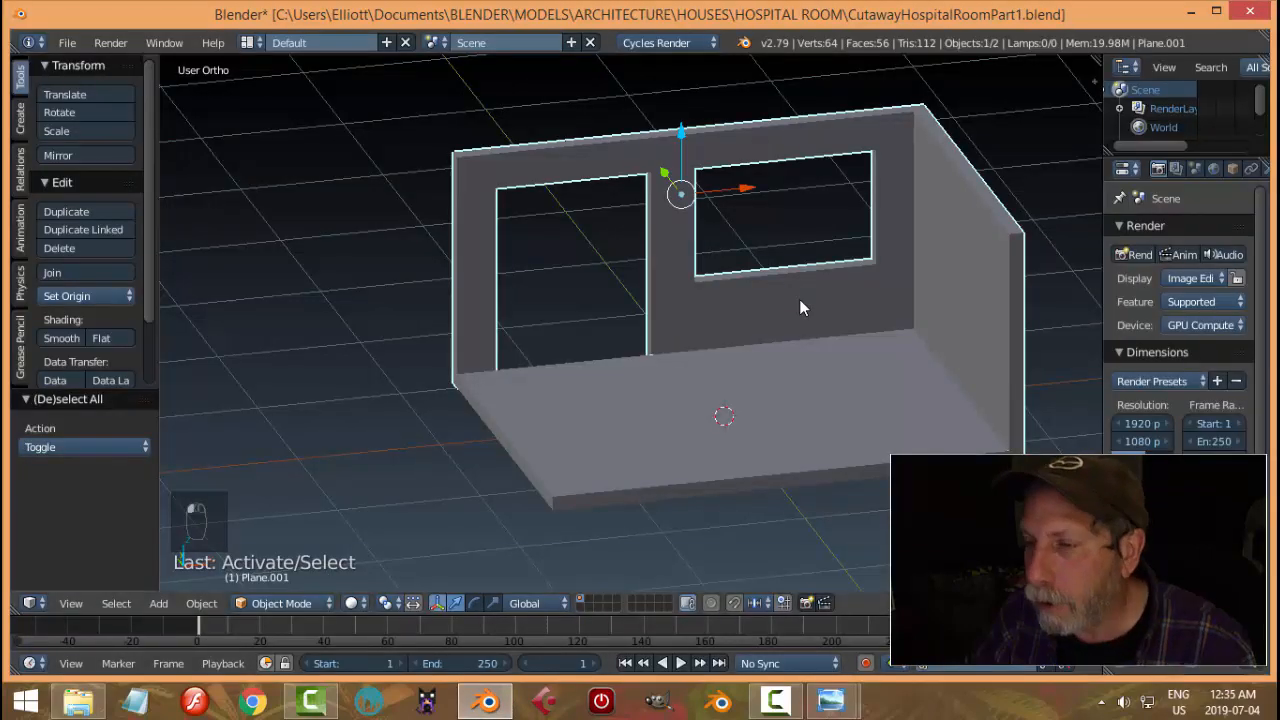
pyautogui.press('Tab')
pyautogui.scroll(5, 915, 296)
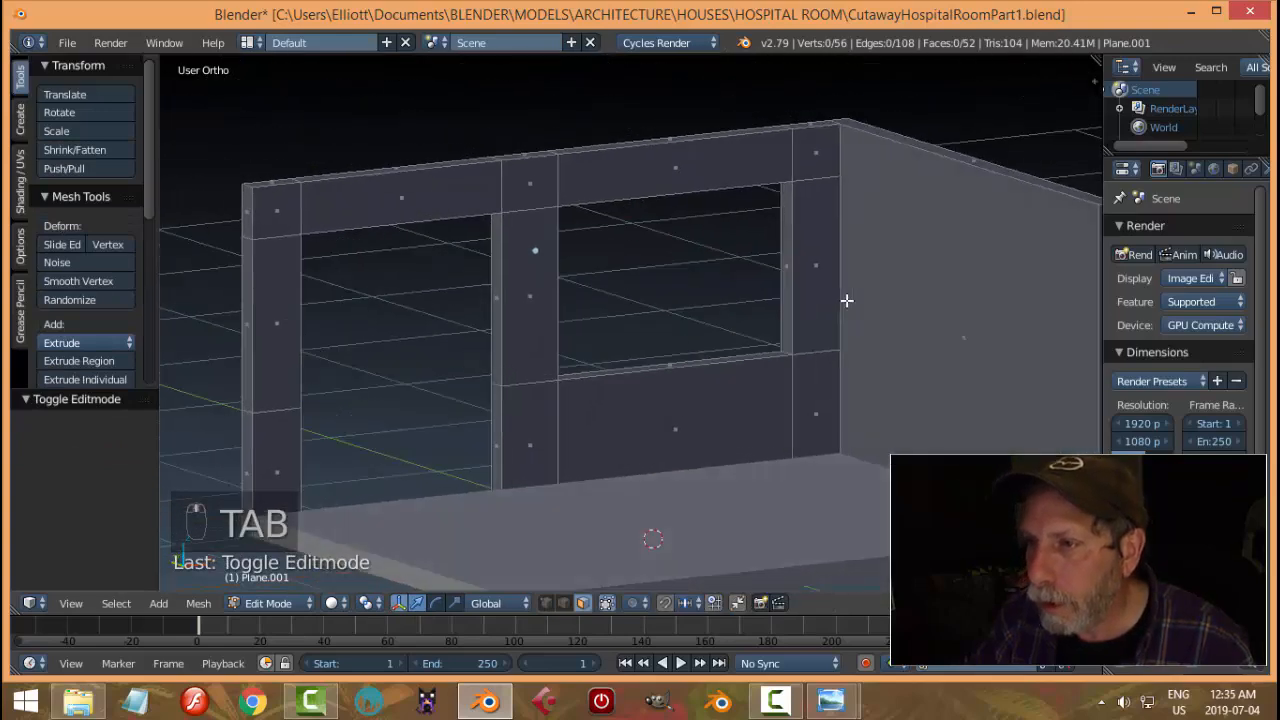
pyautogui.scroll(5, 797, 391)
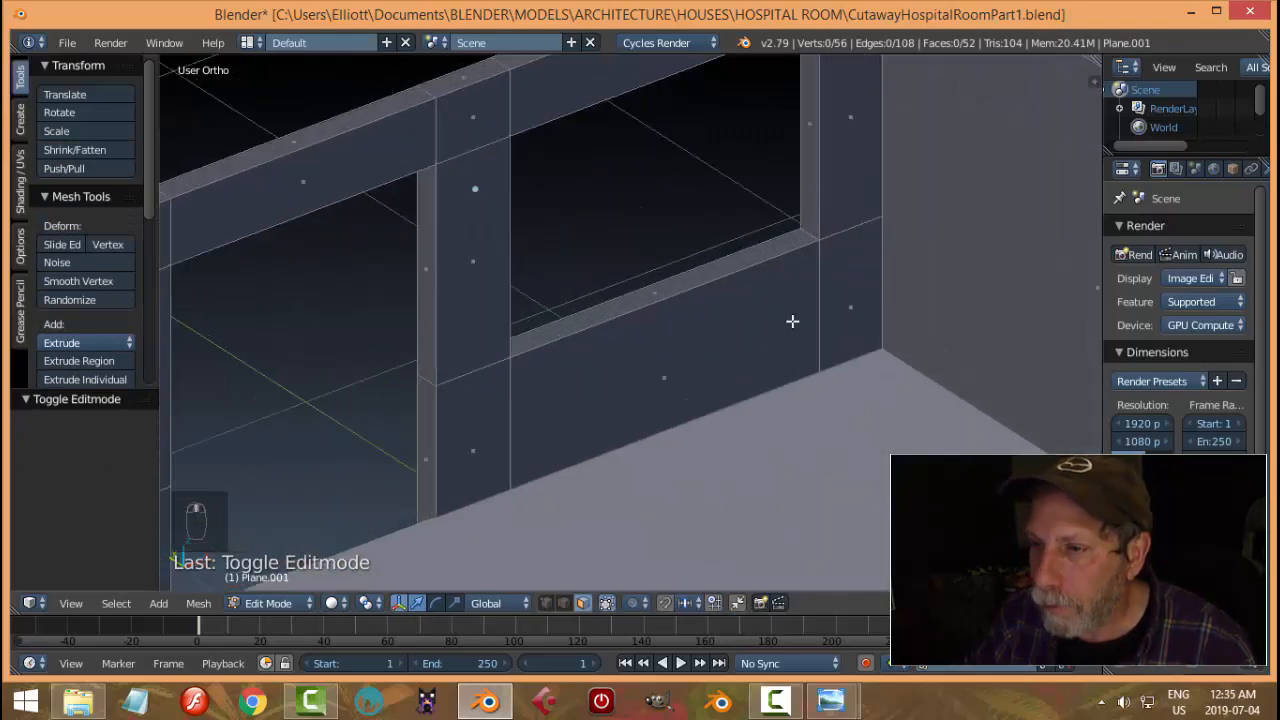
pyautogui.keyDown('alt'); pyautogui.rightClick(848, 218); pyautogui.keyUp('alt')
pyautogui.moveTo(897, 302); pyautogui.dragTo(768, 340, button='middle')
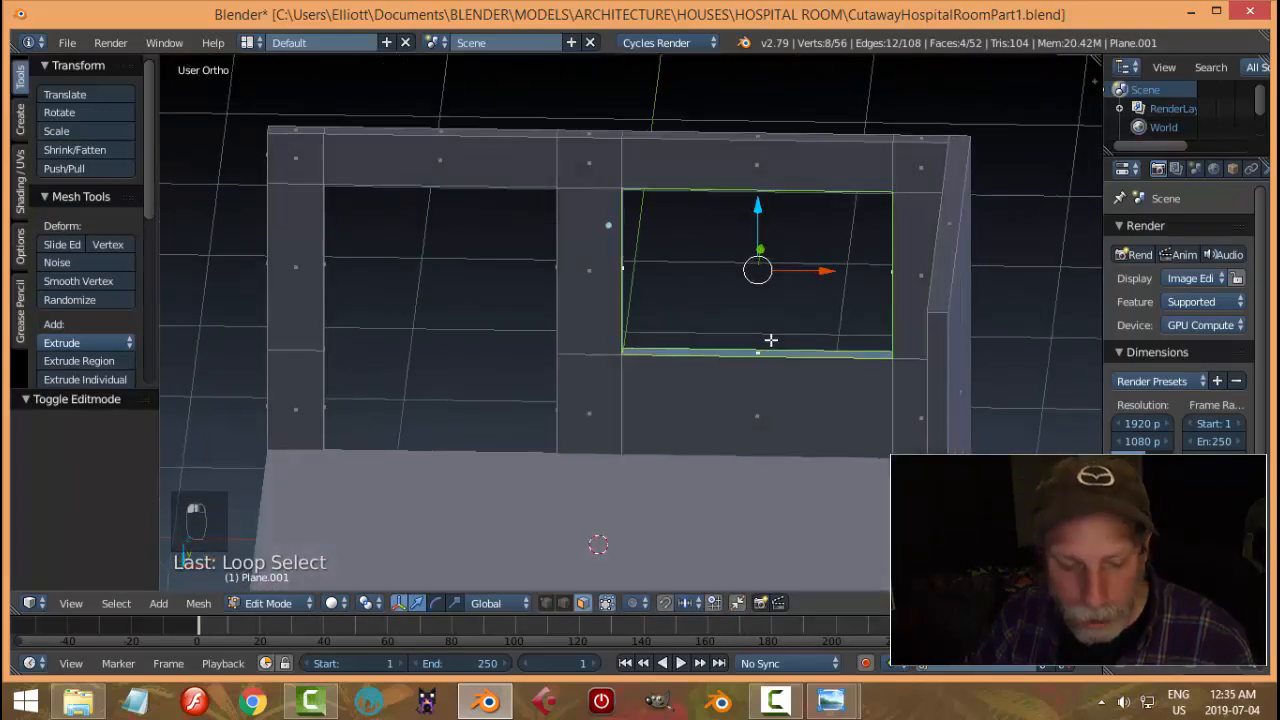
pyautogui.hotkey('shift', 's')
pyautogui.click(770, 343)
pyautogui.press('a')
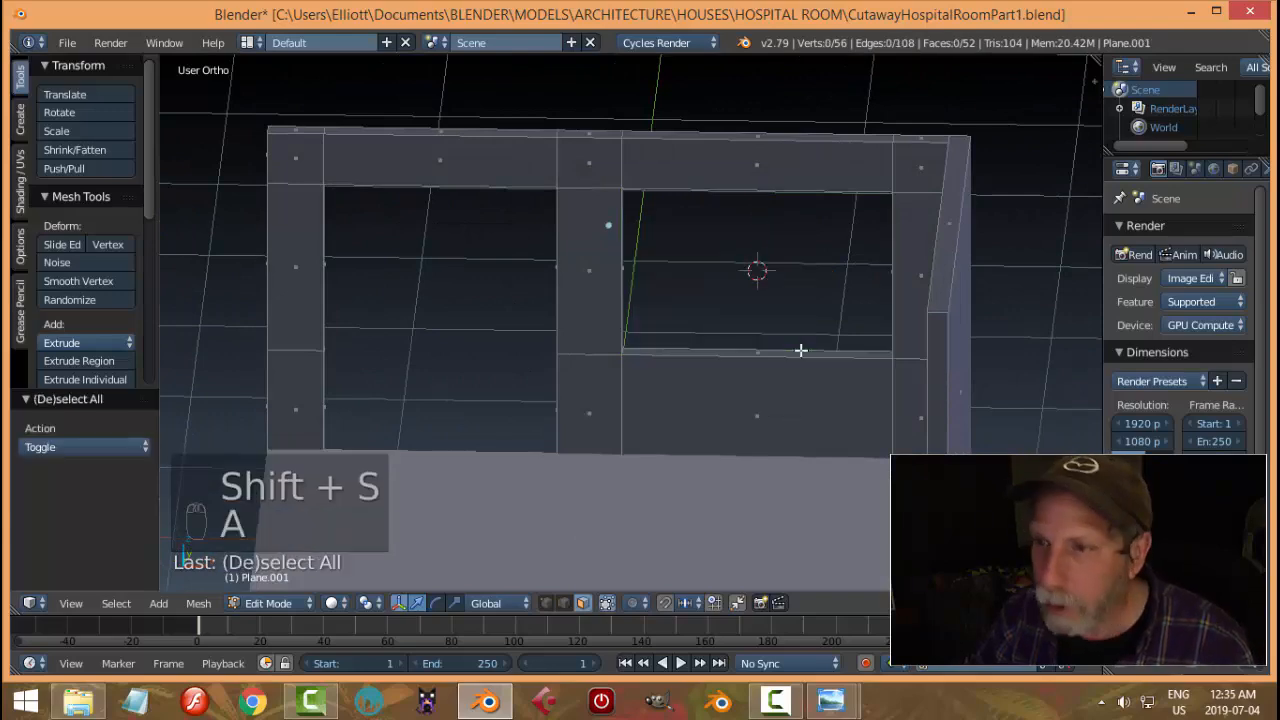
pyautogui.press('Tab')
pyautogui.click(677, 350)
# Add a cube at the window's centre and scale its mesh uniformly to about 0.659 in Edit Mode
pyautogui.scroll(-4, 682, 358)
pyautogui.moveTo(682, 355); pyautogui.dragTo(739, 332, button='middle')
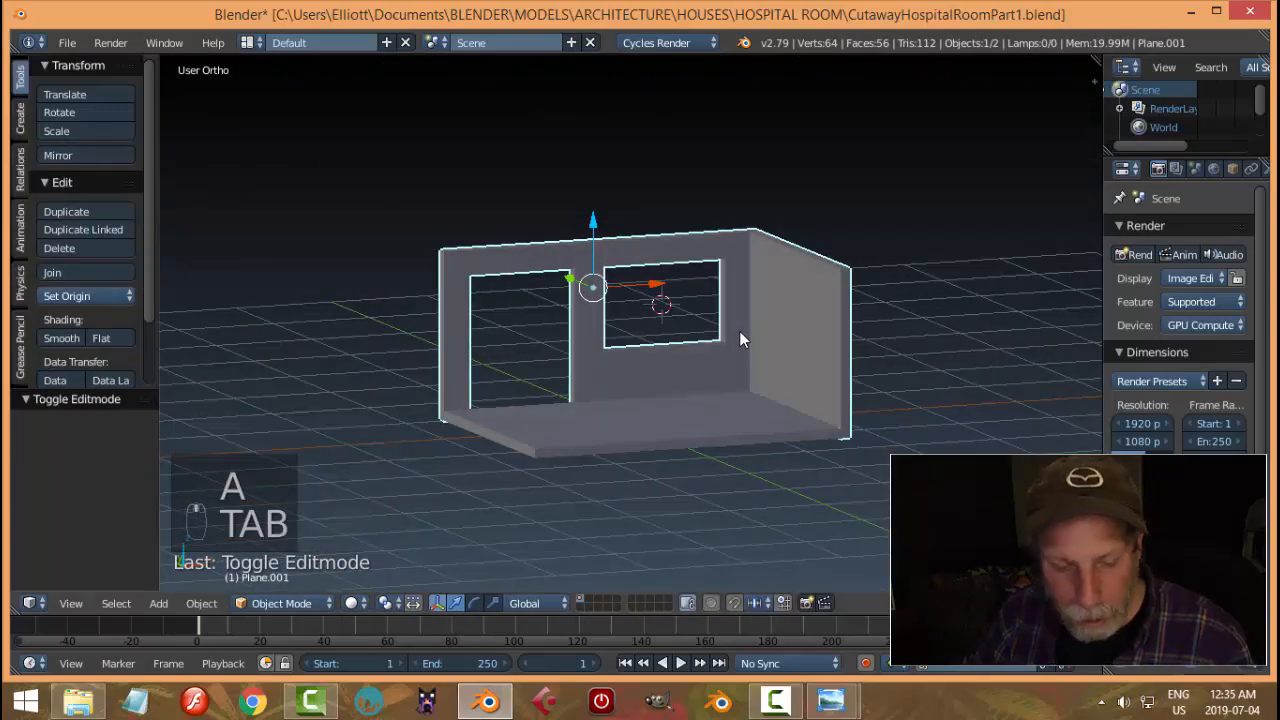
pyautogui.hotkey('shift', 'a')
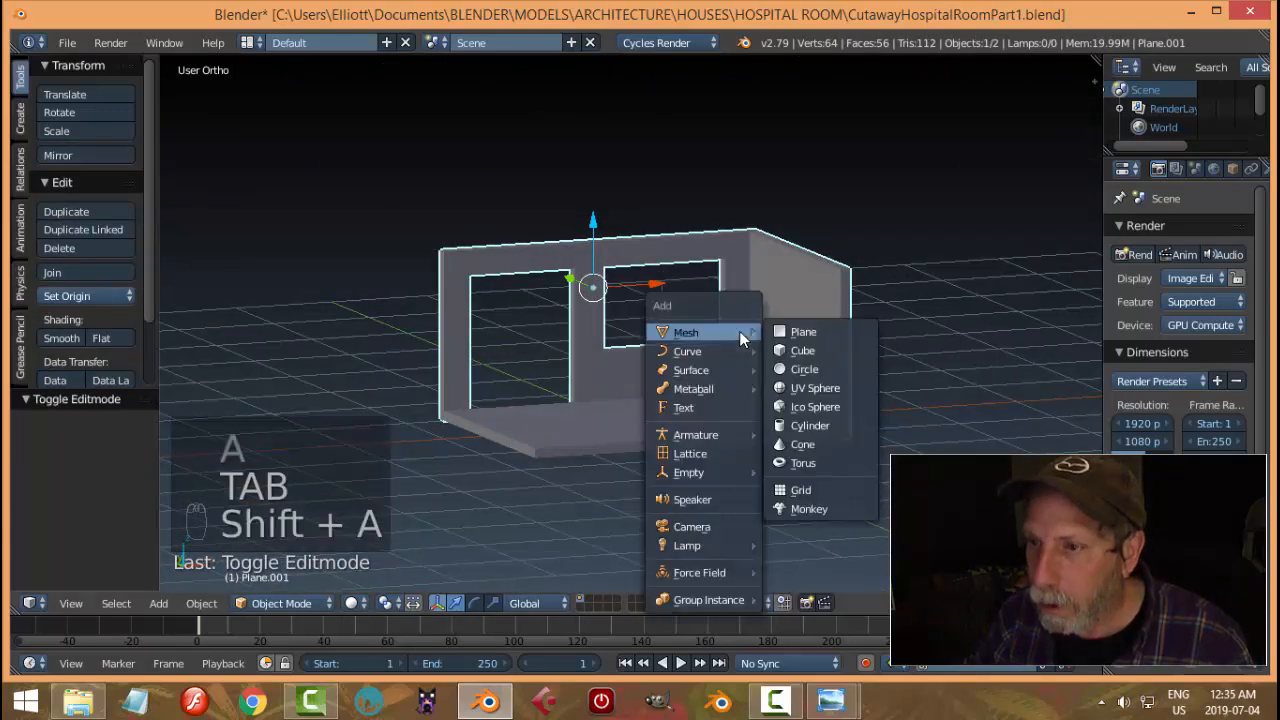
pyautogui.click(800, 354)
pyautogui.press('Tab')
pyautogui.click(990, 292)
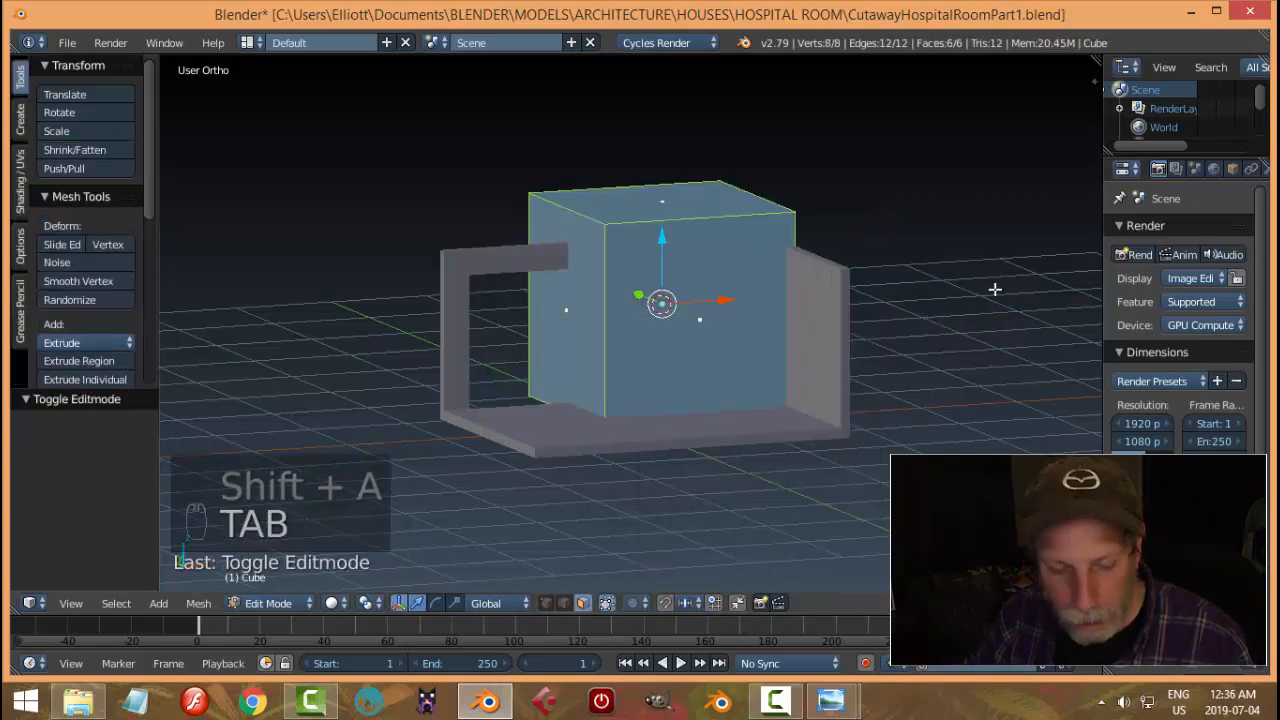
pyautogui.press('s')
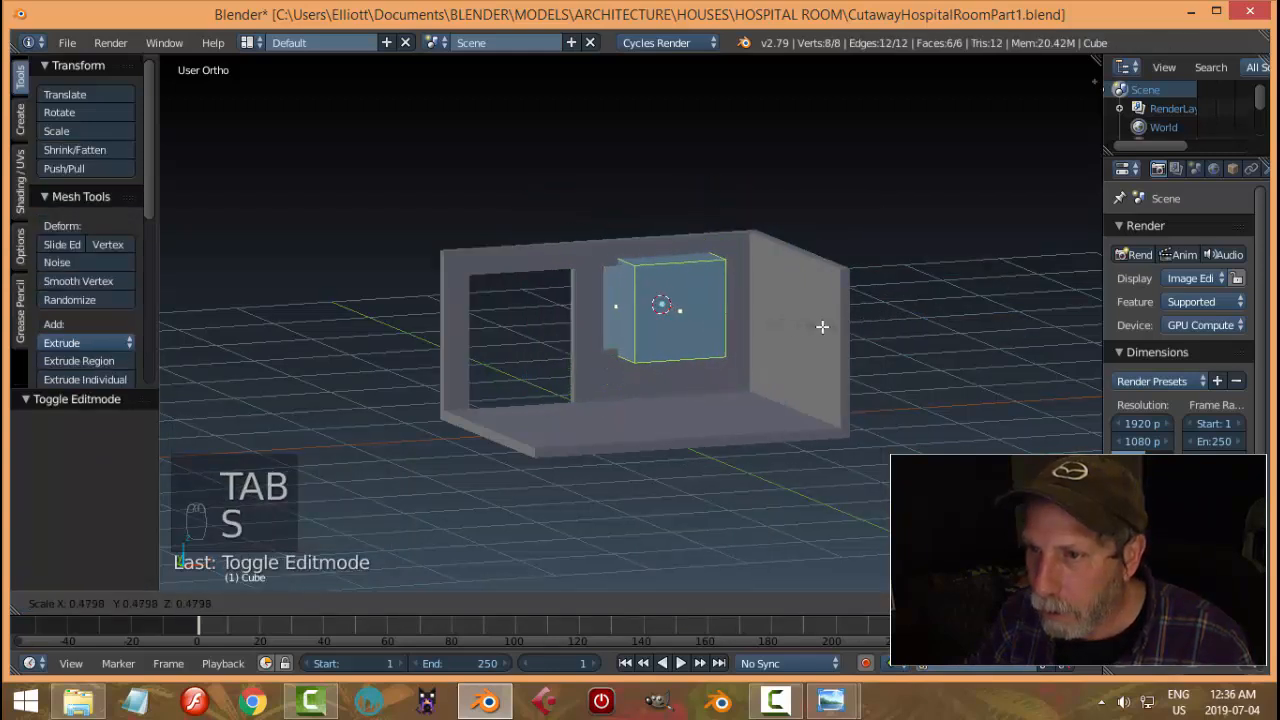
pyautogui.click(880, 325)
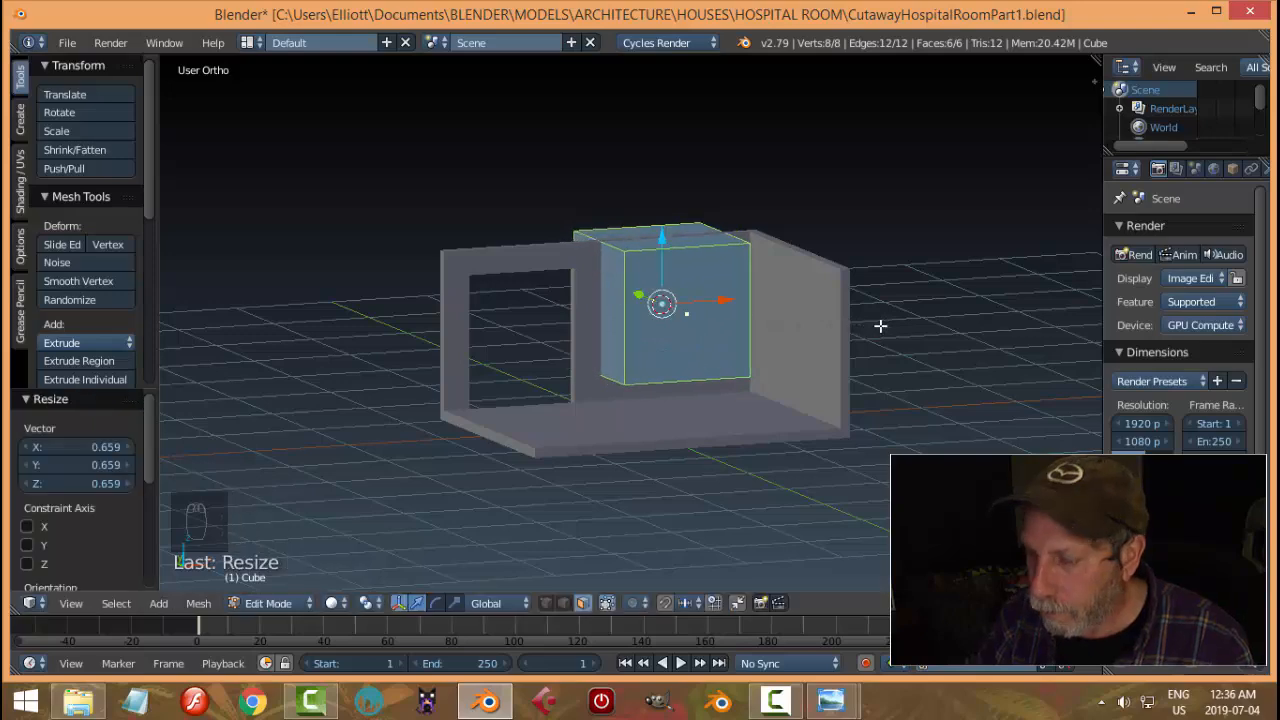
# In the front wireframe view, scale the cube along Z to about 0.663 so it slightly overlaps the window opening's height
pyautogui.press('KP_1')
pyautogui.press('z')
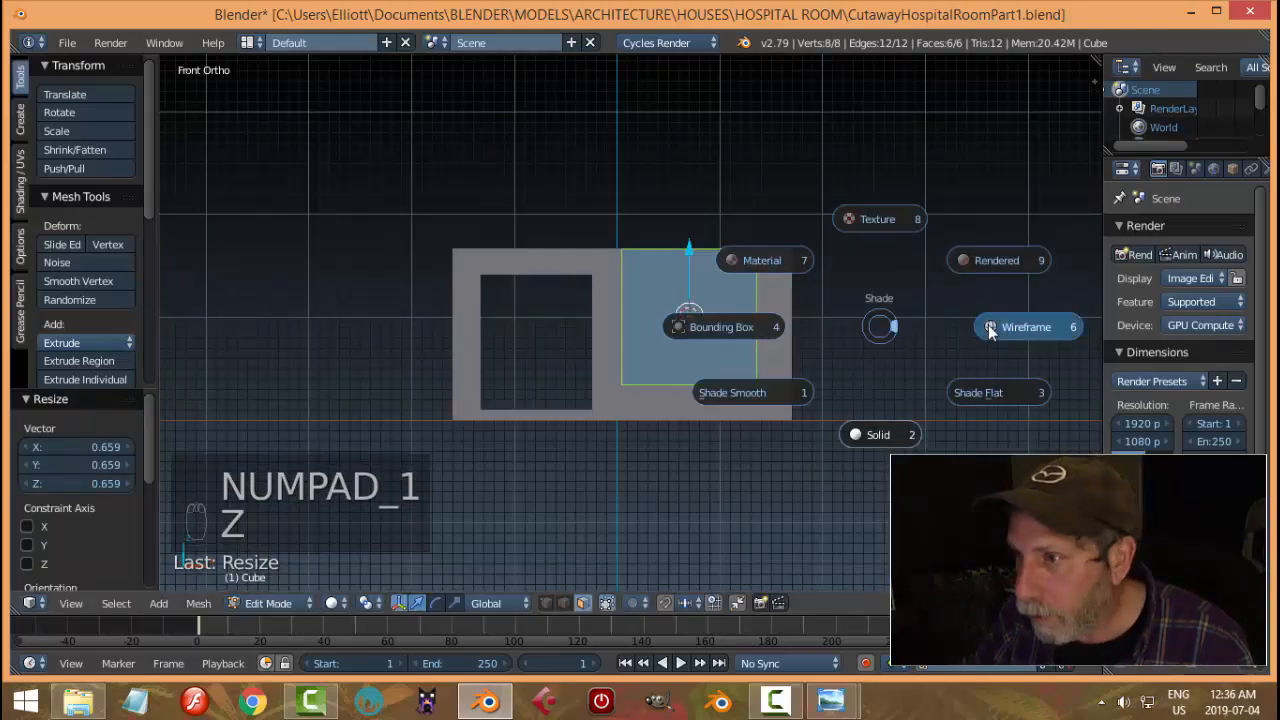
pyautogui.click(930, 335)
pyautogui.scroll(4, 900, 330)
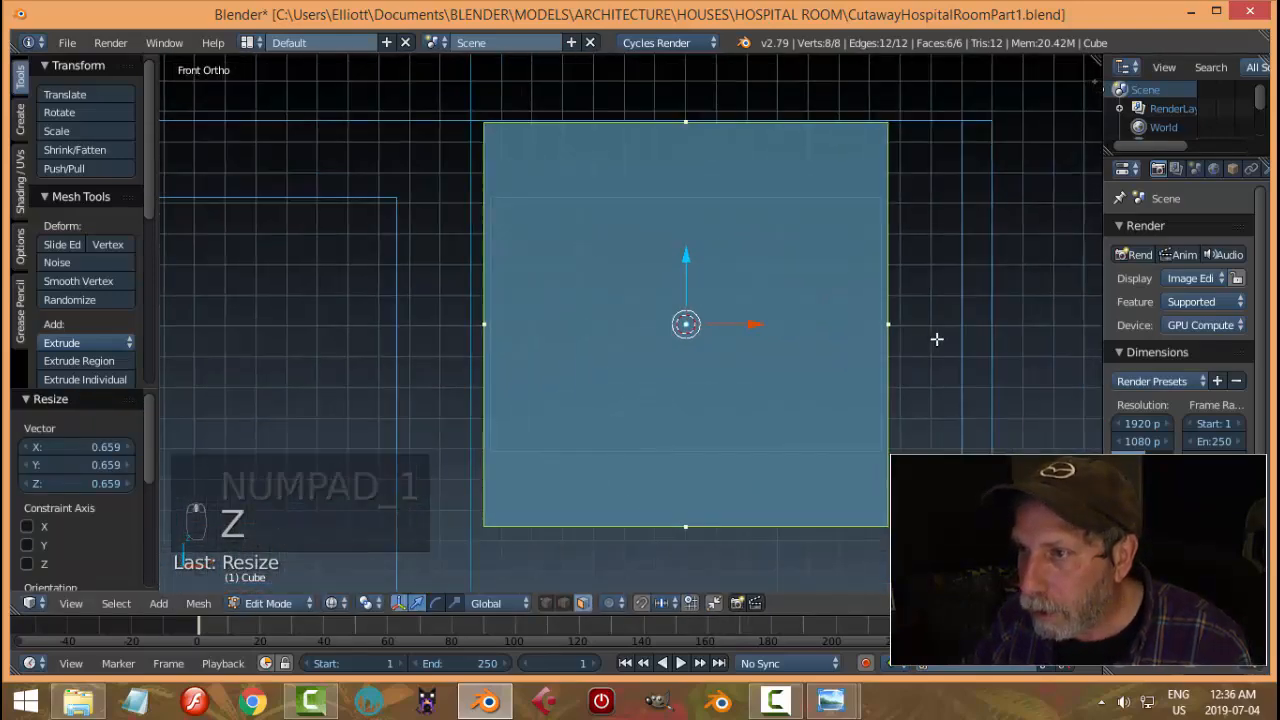
pyautogui.press('z')
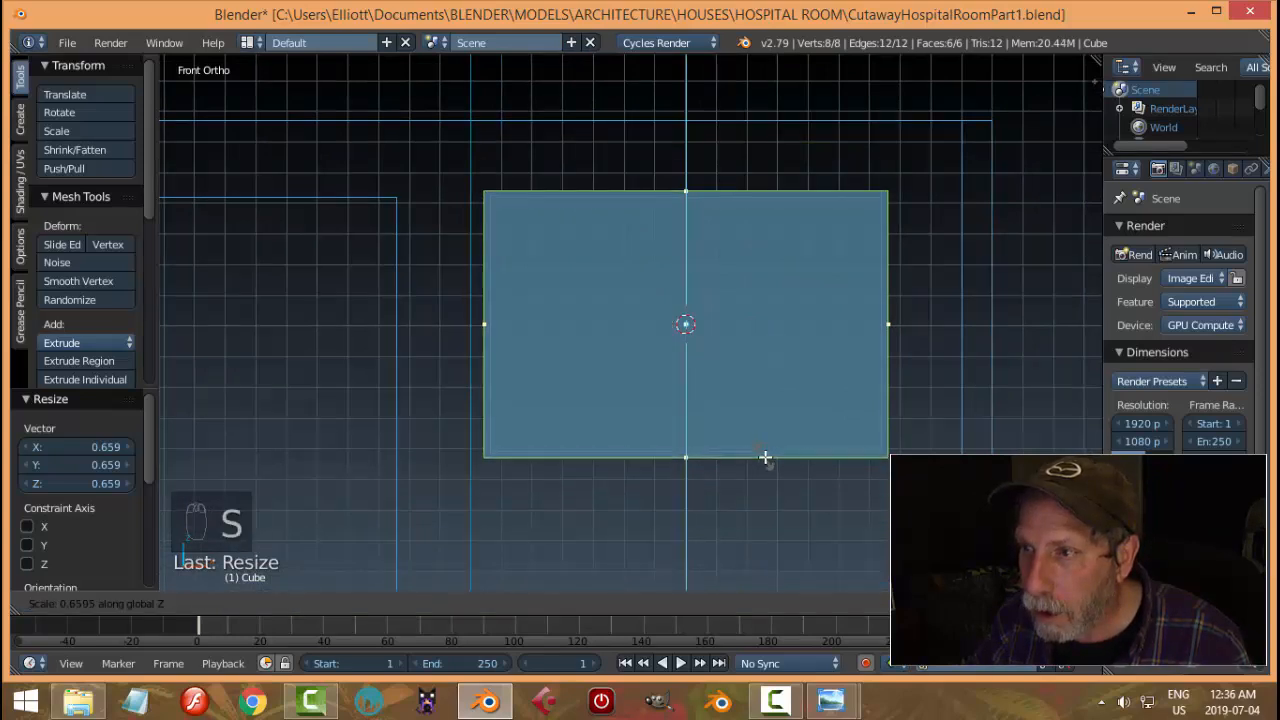
pyautogui.click(765, 458)
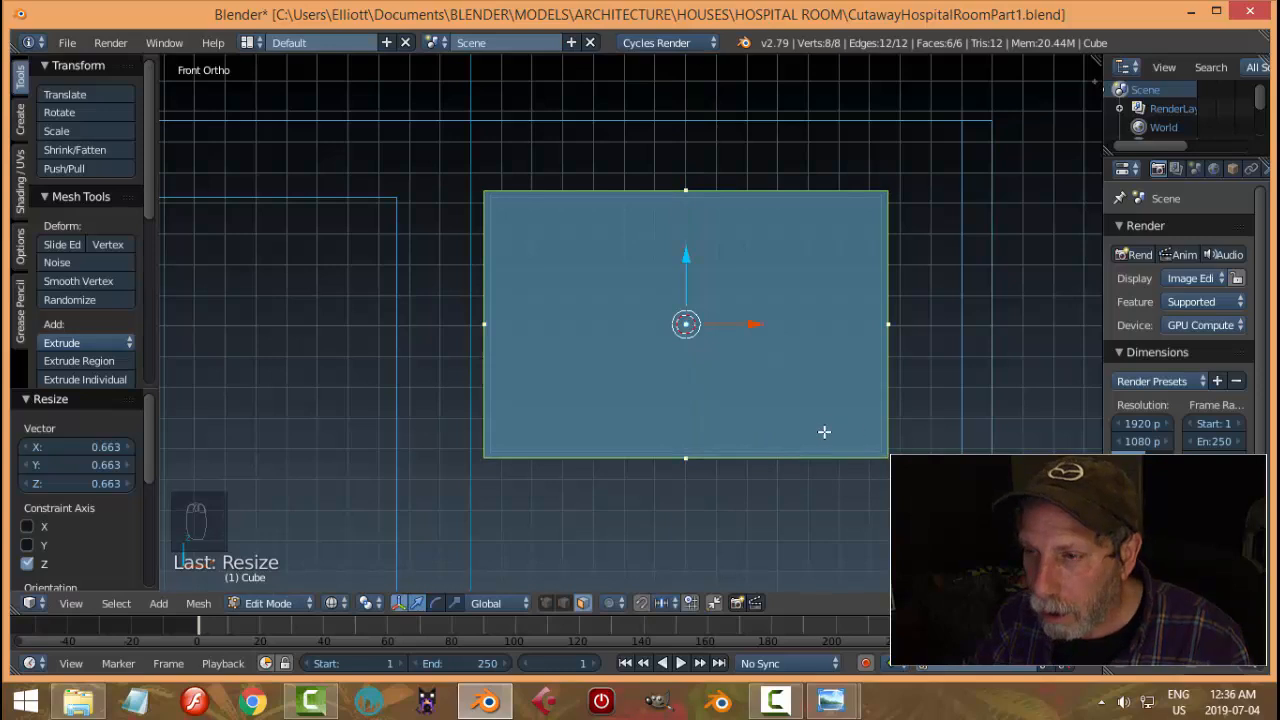
# In the right side view, scale the cube along Y until it is slightly thicker than the wall, and clear the selection
pyautogui.press('KP_3')
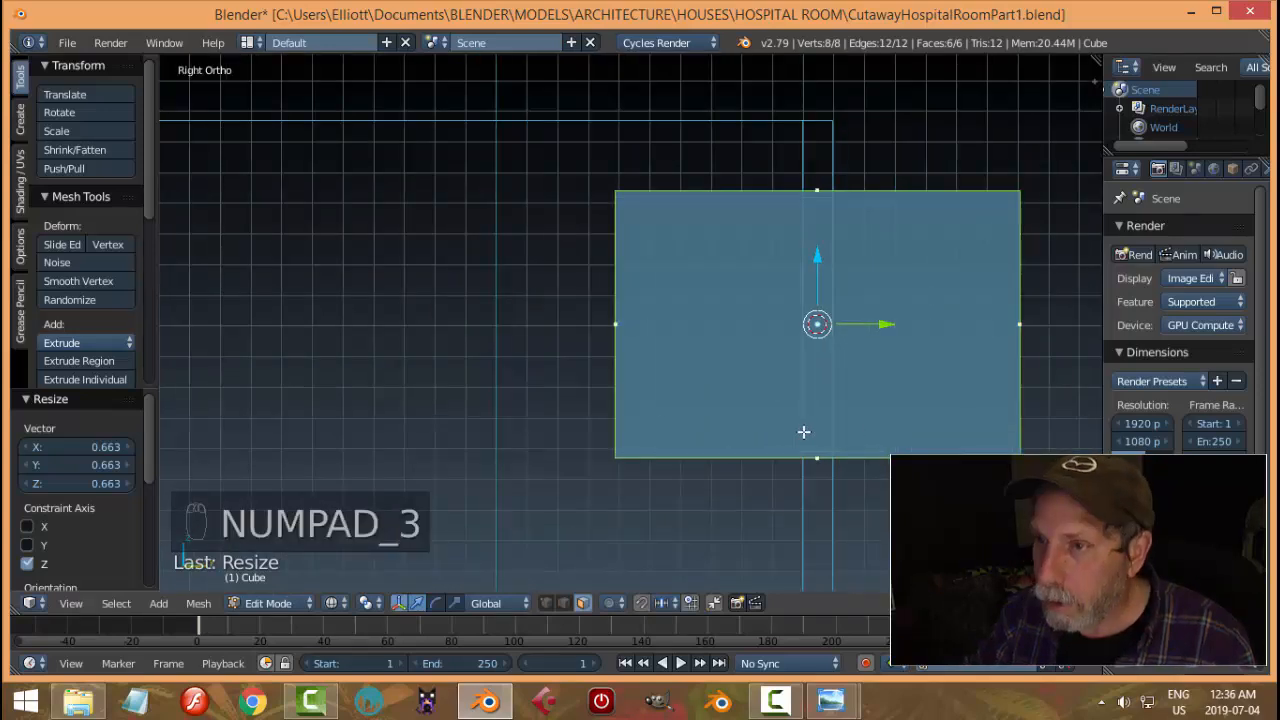
pyautogui.press('s')
pyautogui.press('y')
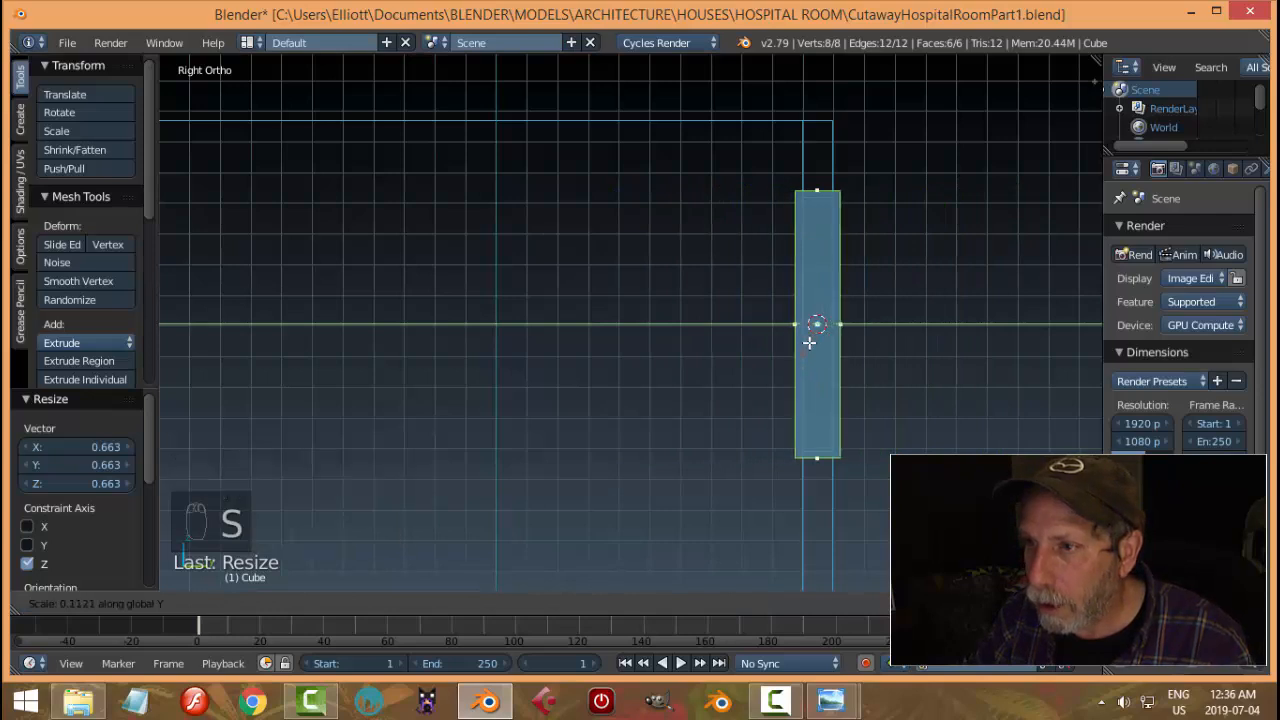
pyautogui.click(849, 337)
pyautogui.press('a')
# Select the cube's large front and back faces and inset them with a thickness of about 0.0368
pyautogui.moveTo(854, 346); pyautogui.dragTo(879, 371, button='middle')
pyautogui.press('z')
pyautogui.click(876, 478)
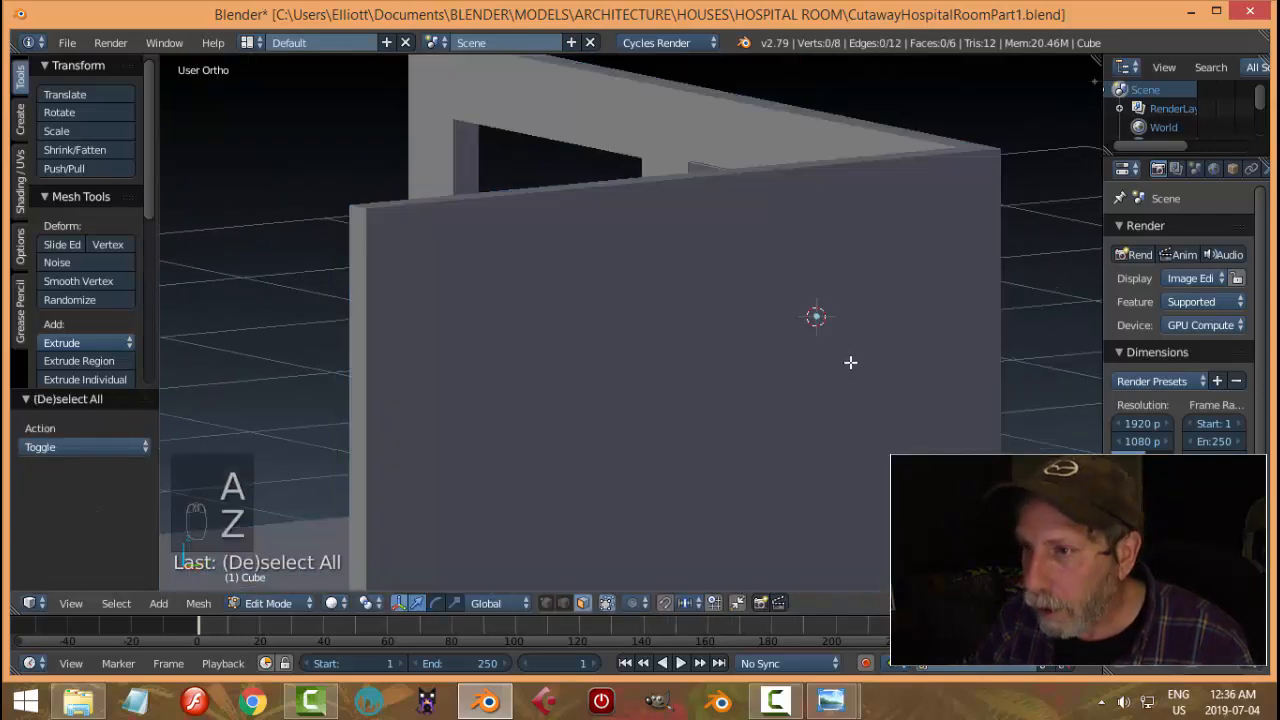
pyautogui.moveTo(775, 317); pyautogui.dragTo(965, 334, button='middle')
pyautogui.rightClick(757, 279)
pyautogui.moveTo(627, 293); pyautogui.dragTo(888, 280, button='middle')
pyautogui.keyDown('shift'); pyautogui.rightClick(415, 288); pyautogui.keyUp('shift')
pyautogui.press('KP_1')
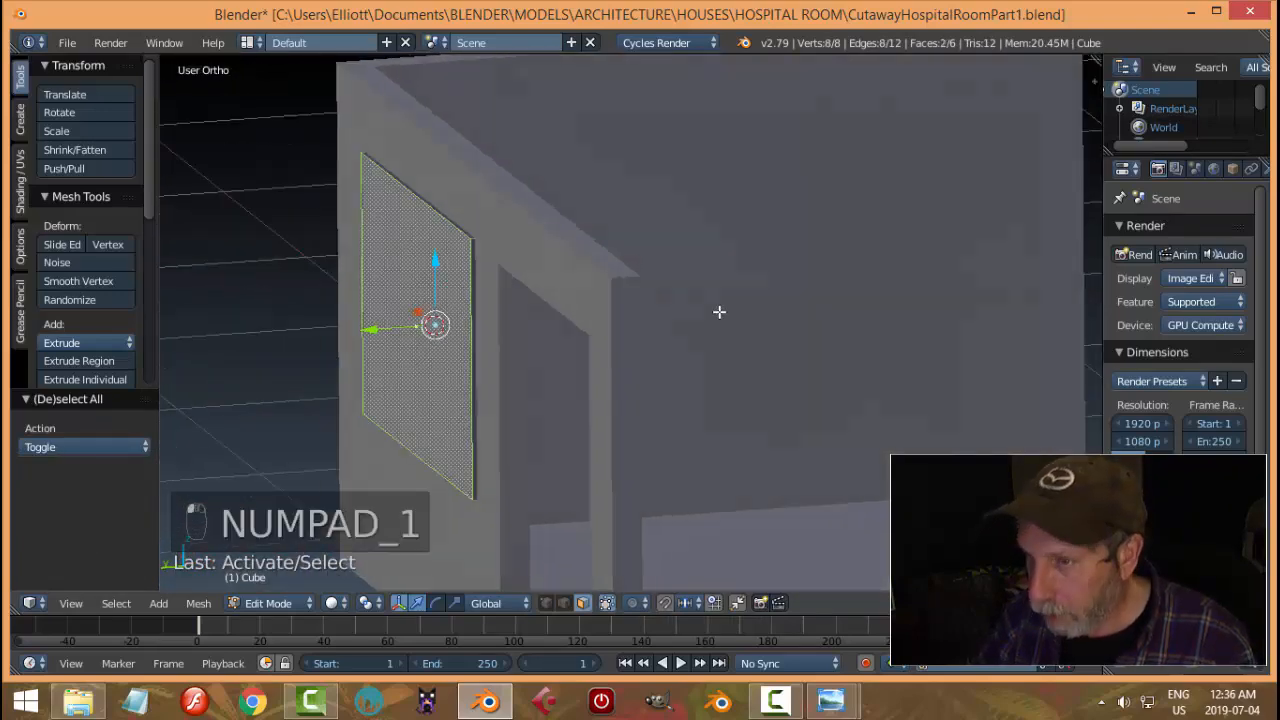
pyautogui.press('z')
pyautogui.click(801, 312)
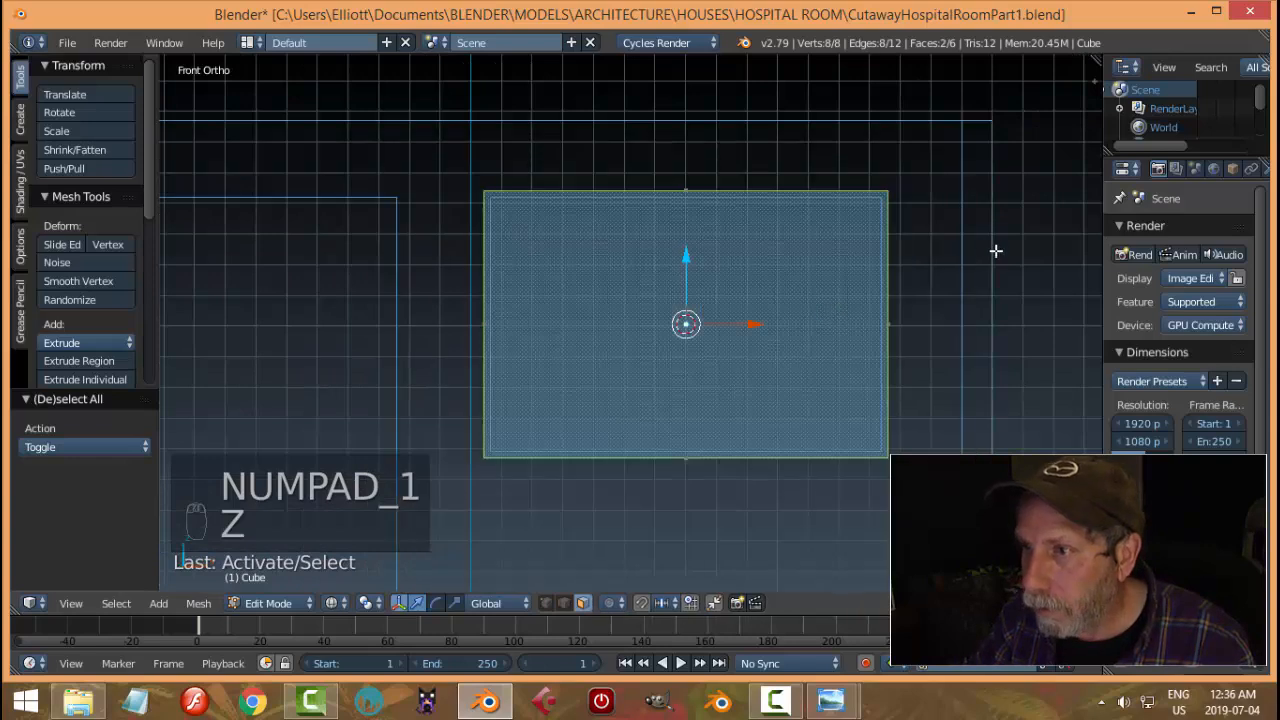
pyautogui.press('i')
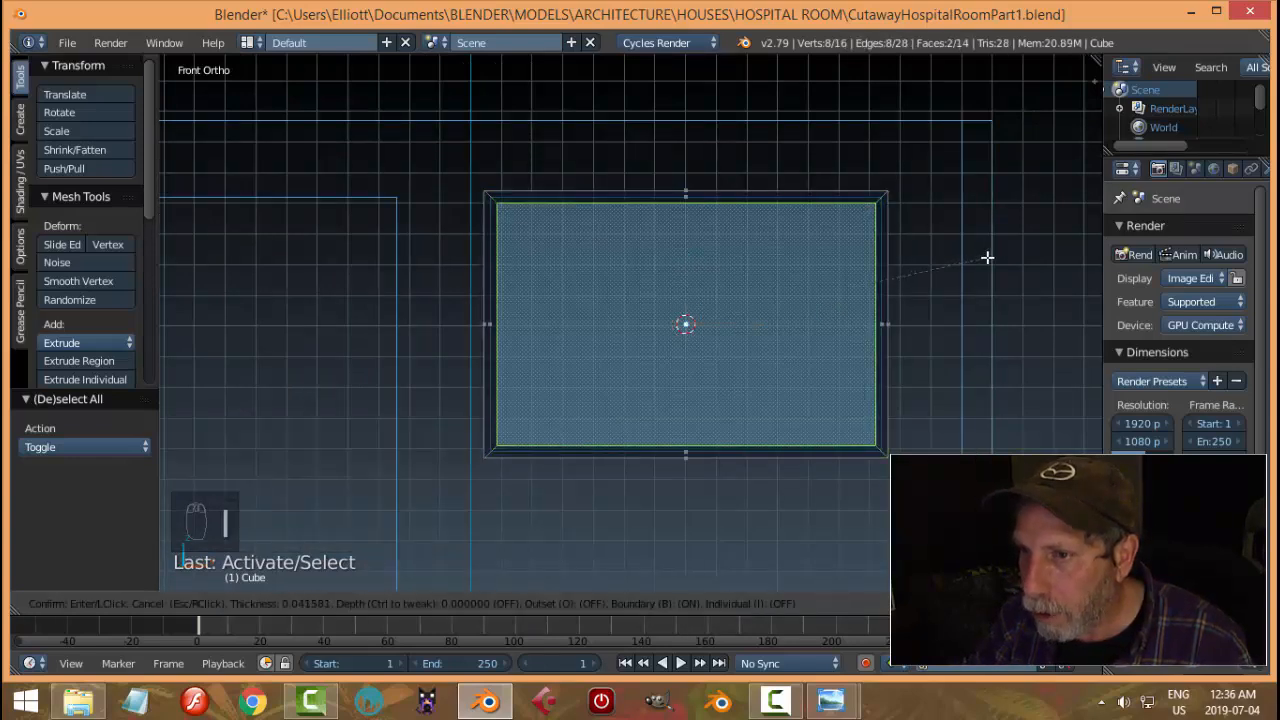
pyautogui.click(1002, 261)
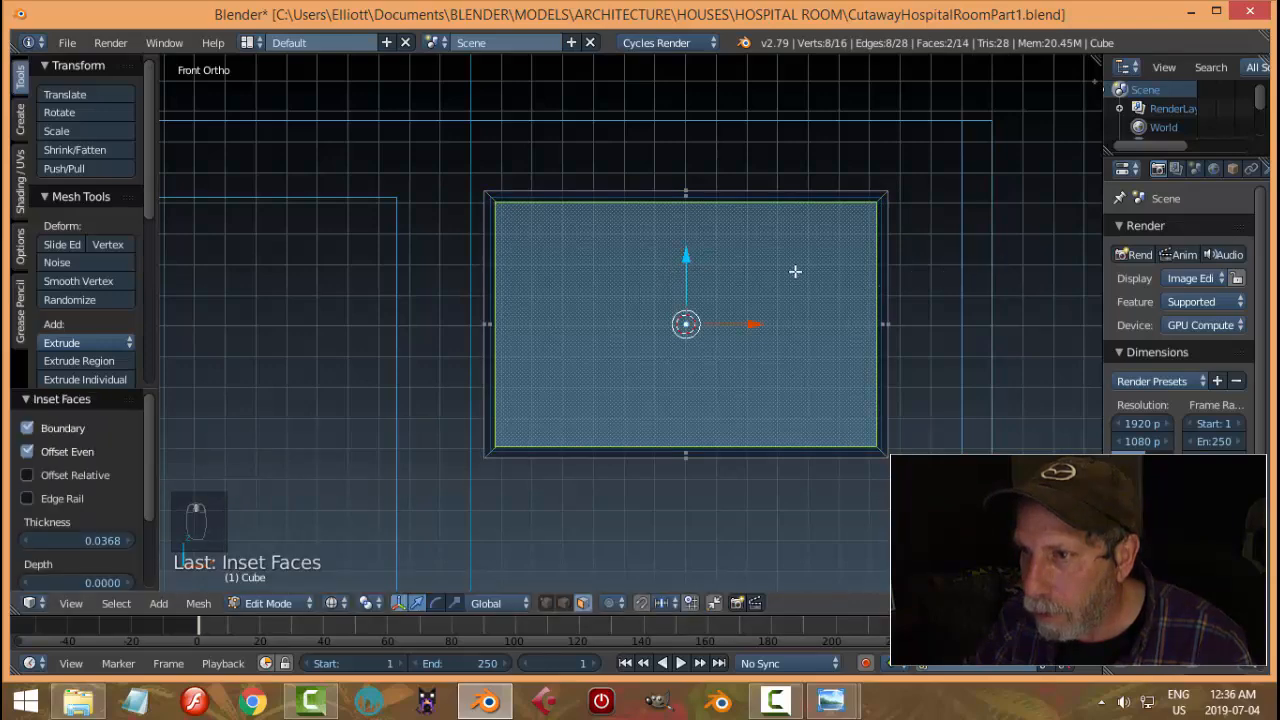
# Bridge the two inset faces to hollow the cube into a window frame, and return to Object Mode with nothing selected
pyautogui.moveTo(795, 271); pyautogui.dragTo(935, 291, button='middle')
pyautogui.press('z')
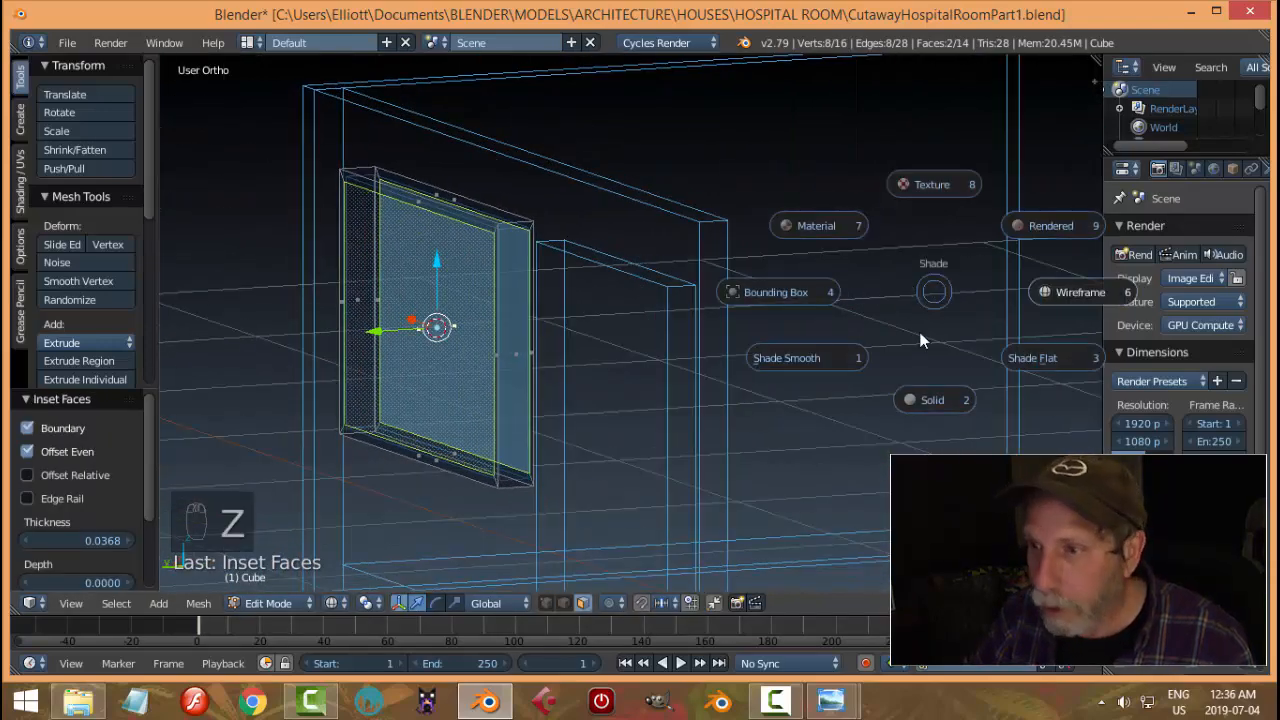
pyautogui.click(919, 400)
pyautogui.moveTo(780, 338); pyautogui.dragTo(619, 344, button='middle')
pyautogui.hotkey('ctrl', 'e')
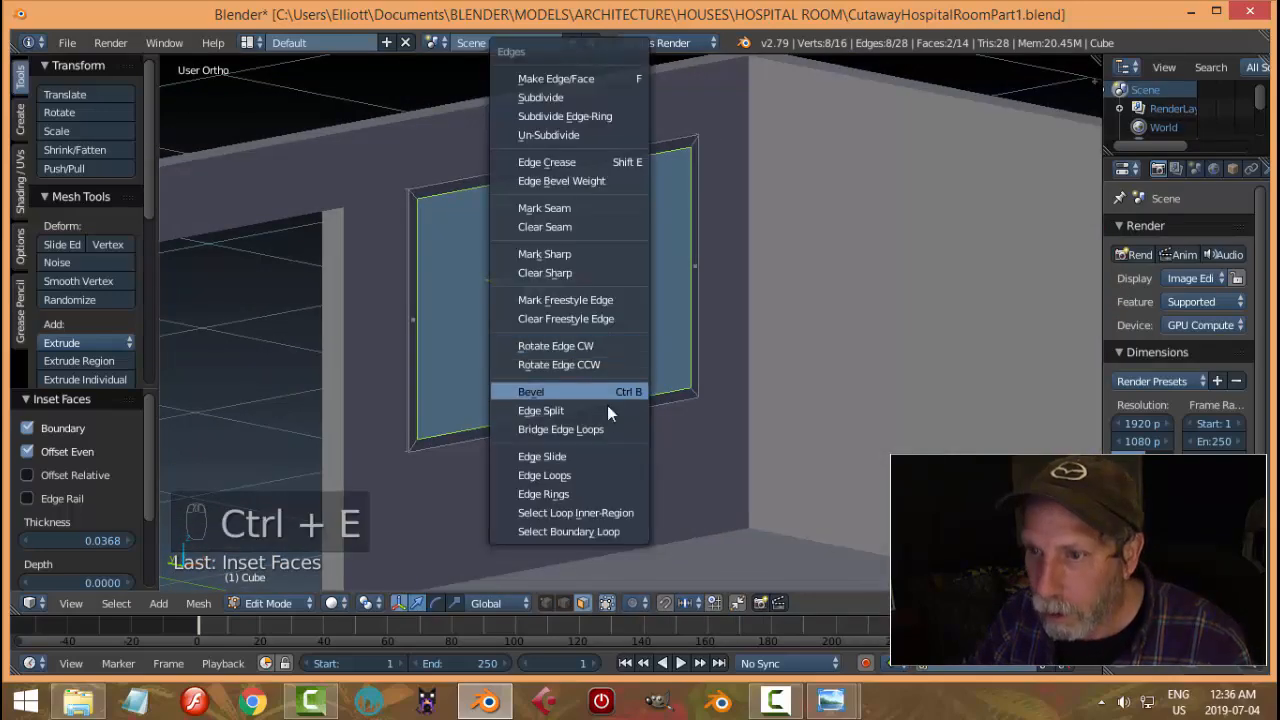
pyautogui.click(629, 420)
pyautogui.press('a')
pyautogui.press('Tab')
pyautogui.click(470, 388)
pyautogui.press('a')
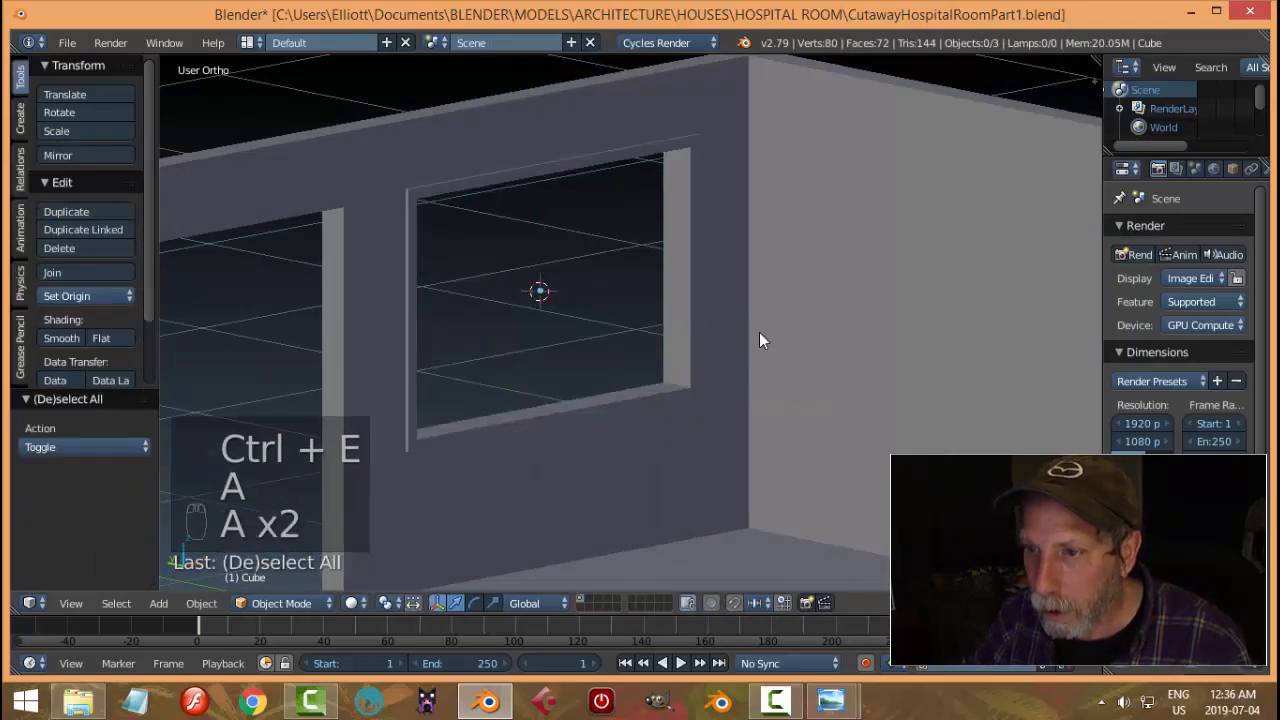
# Check the doors in the reference image and duplicate the window frame about -1.468 along X, over the door opening
pyautogui.moveTo(692, 337); pyautogui.dragTo(600, 335, button='middle')
pyautogui.scroll(-3, 660, 310)
pyautogui.moveTo(830, 703)
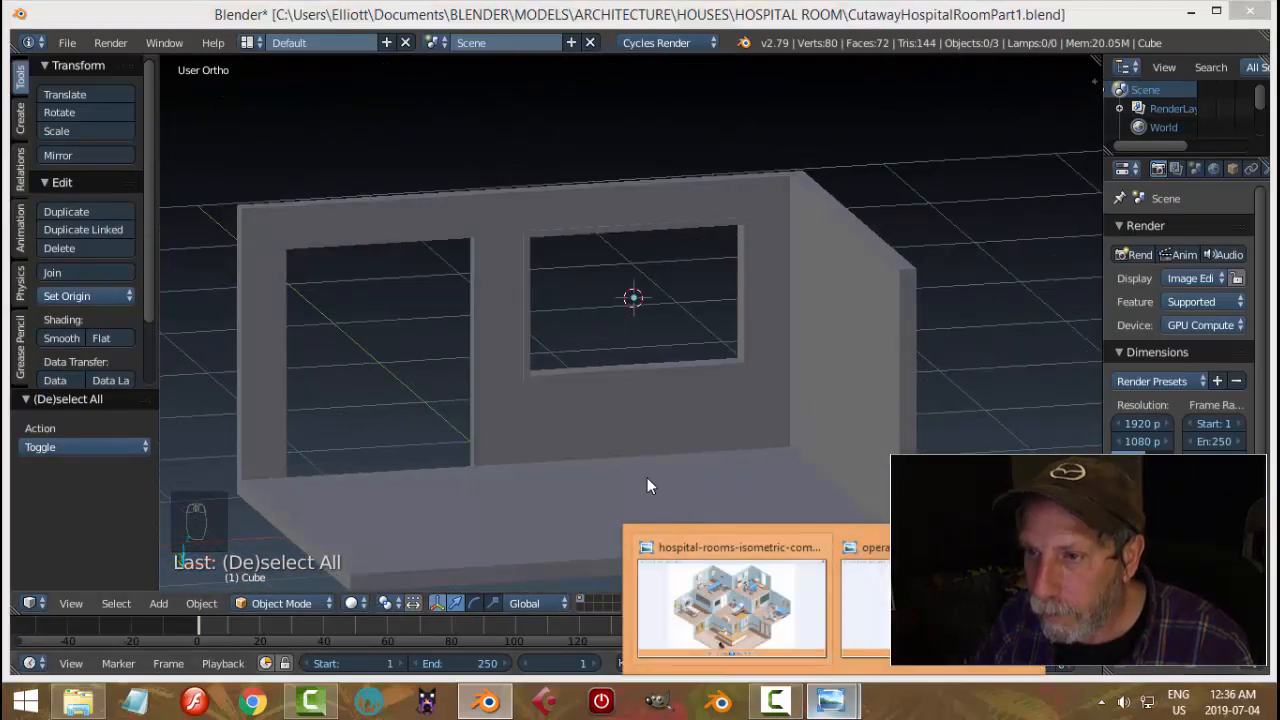
pyautogui.click(855, 607)
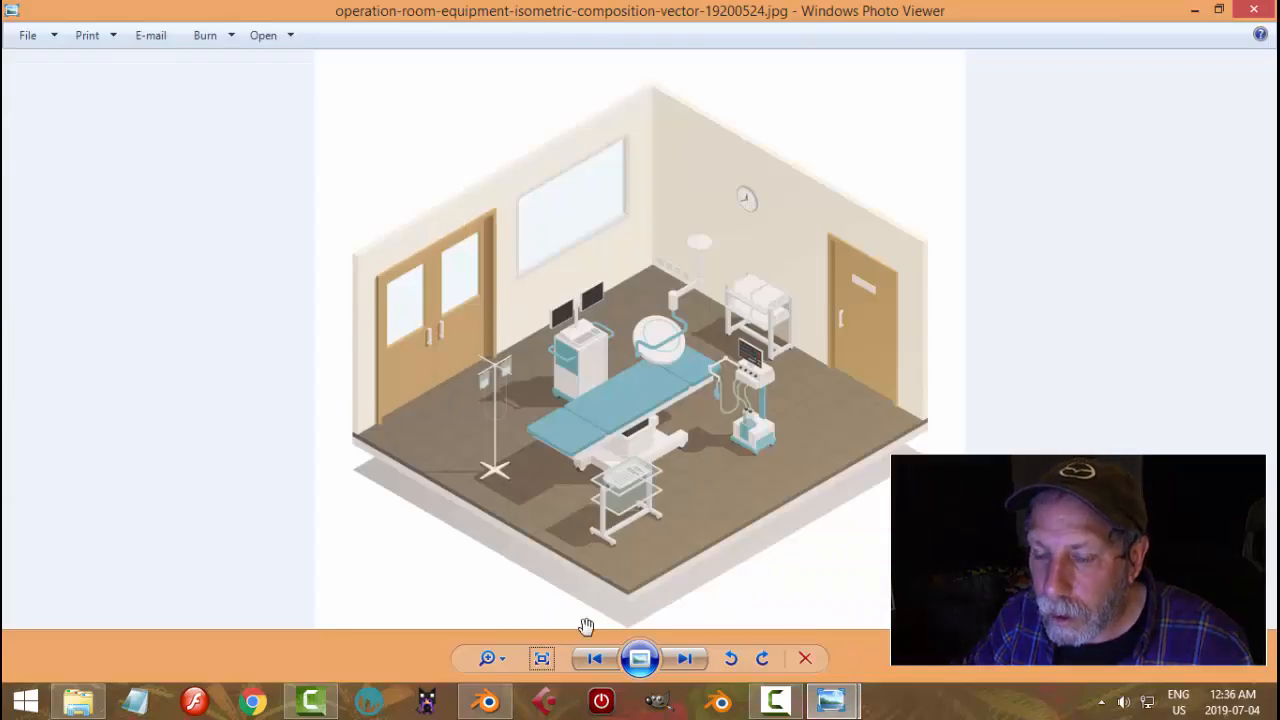
pyautogui.moveTo(497, 700)
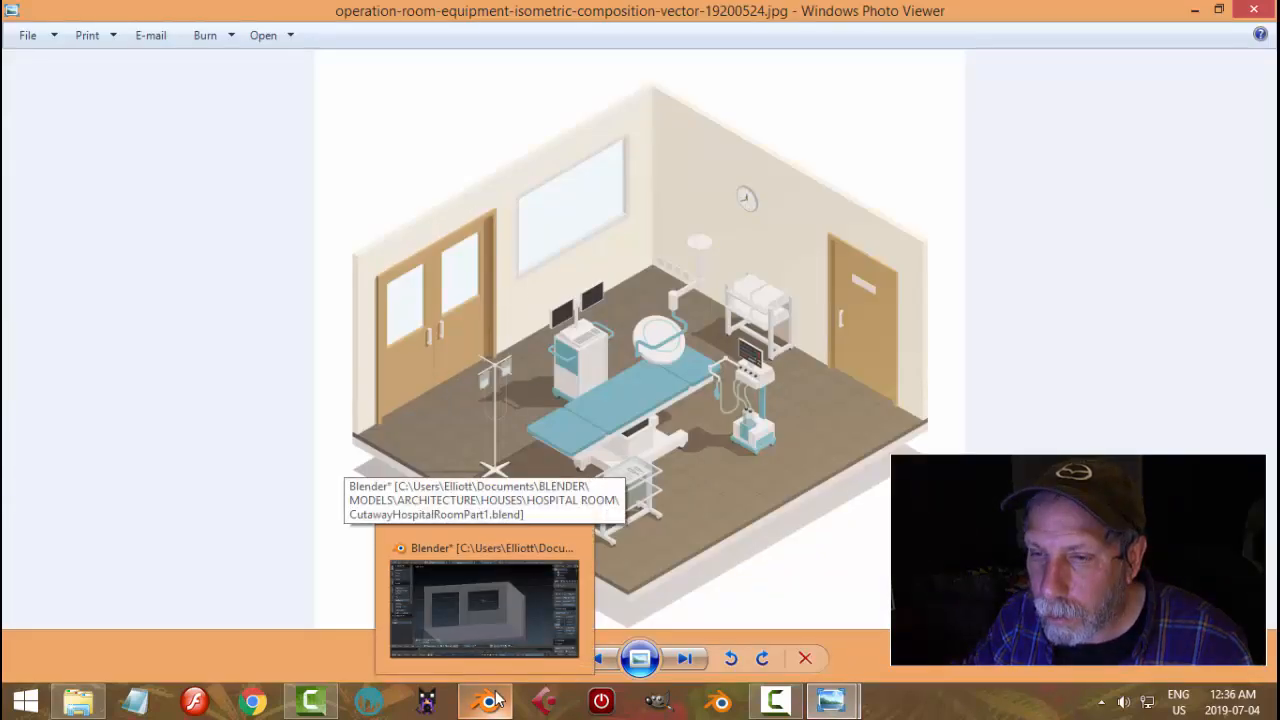
pyautogui.click(591, 617)
pyautogui.rightClick(659, 367)
pyautogui.moveTo(659, 367); pyautogui.dragTo(644, 416, button='middle')
pyautogui.hotkey('shift', 'd')
pyautogui.press('x')
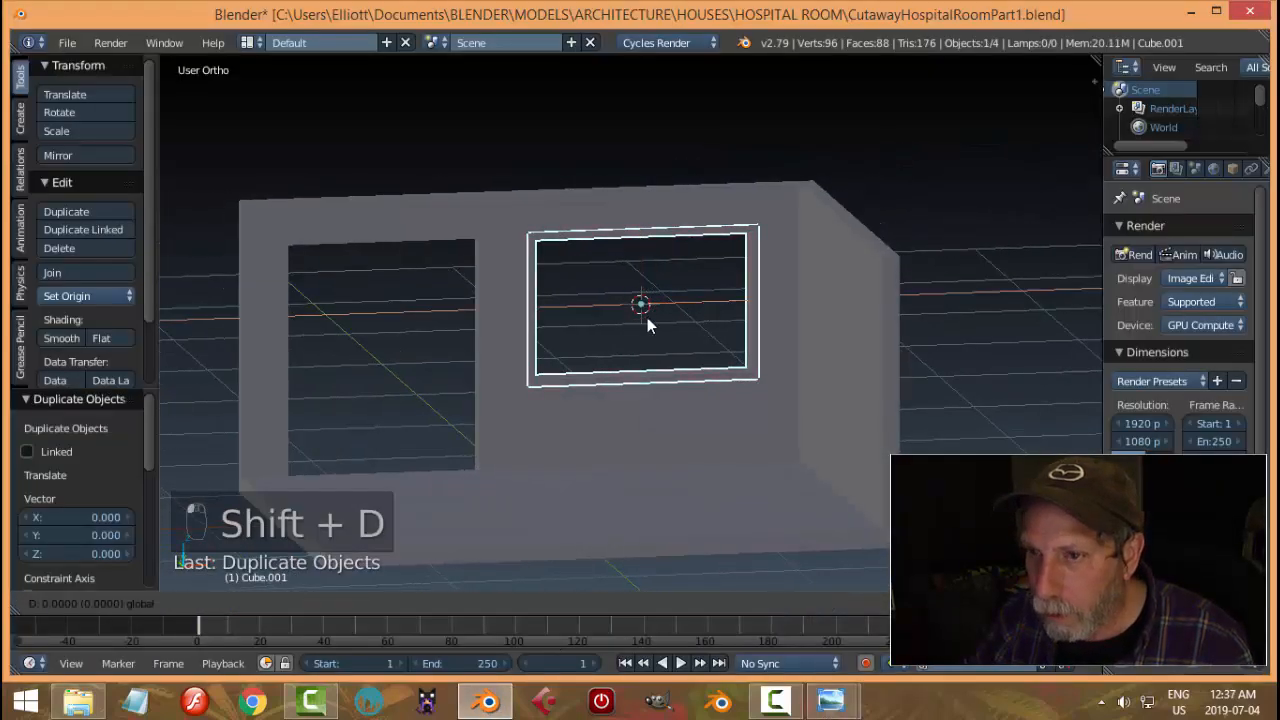
pyautogui.click(448, 341)
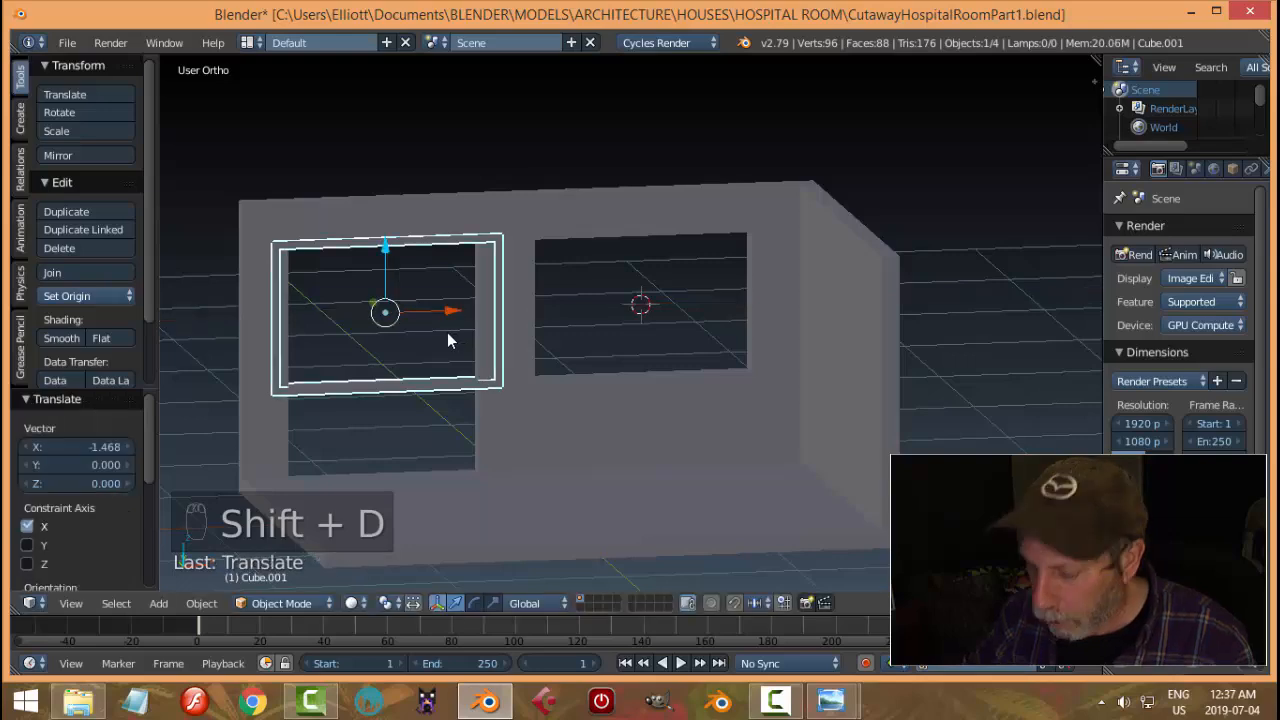
# Shift the duplicated frame about -0.021 along X and slightly along Y so it is seated in the door wall
pyautogui.press('KP_1')
pyautogui.moveTo(460, 322); pyautogui.dragTo(459, 327)
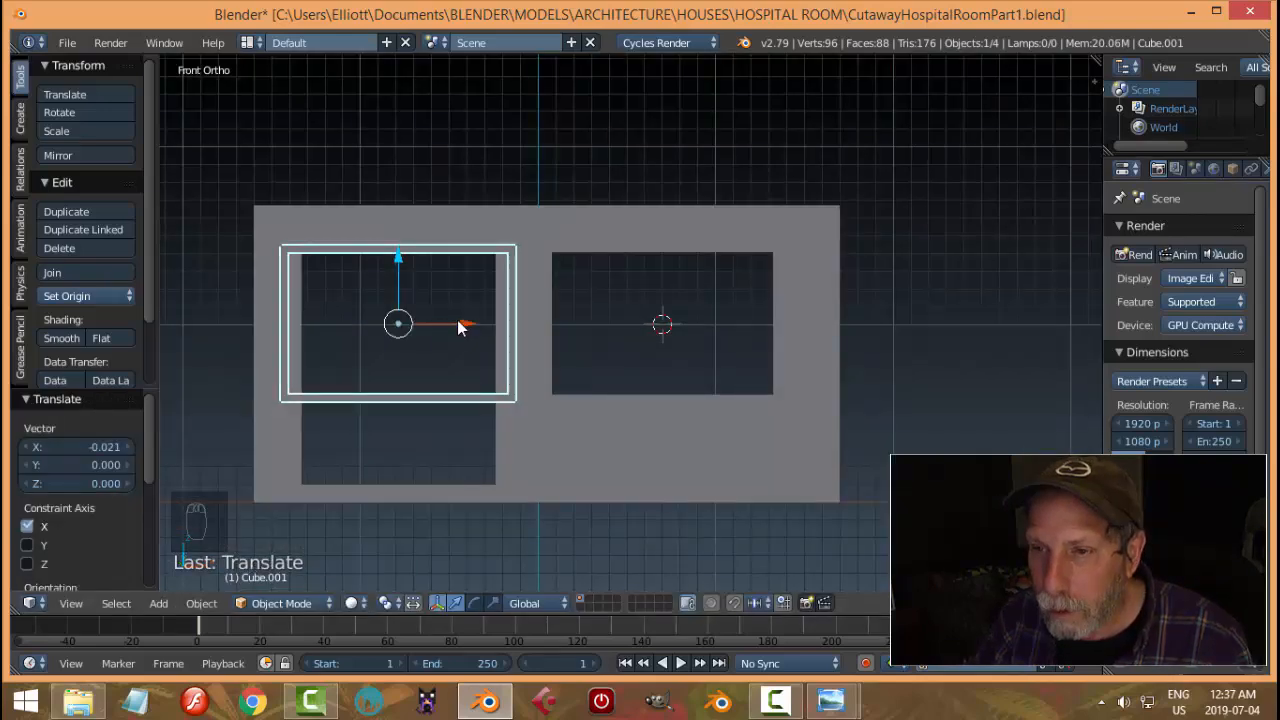
pyautogui.moveTo(457, 323); pyautogui.dragTo(505, 403, button='middle')
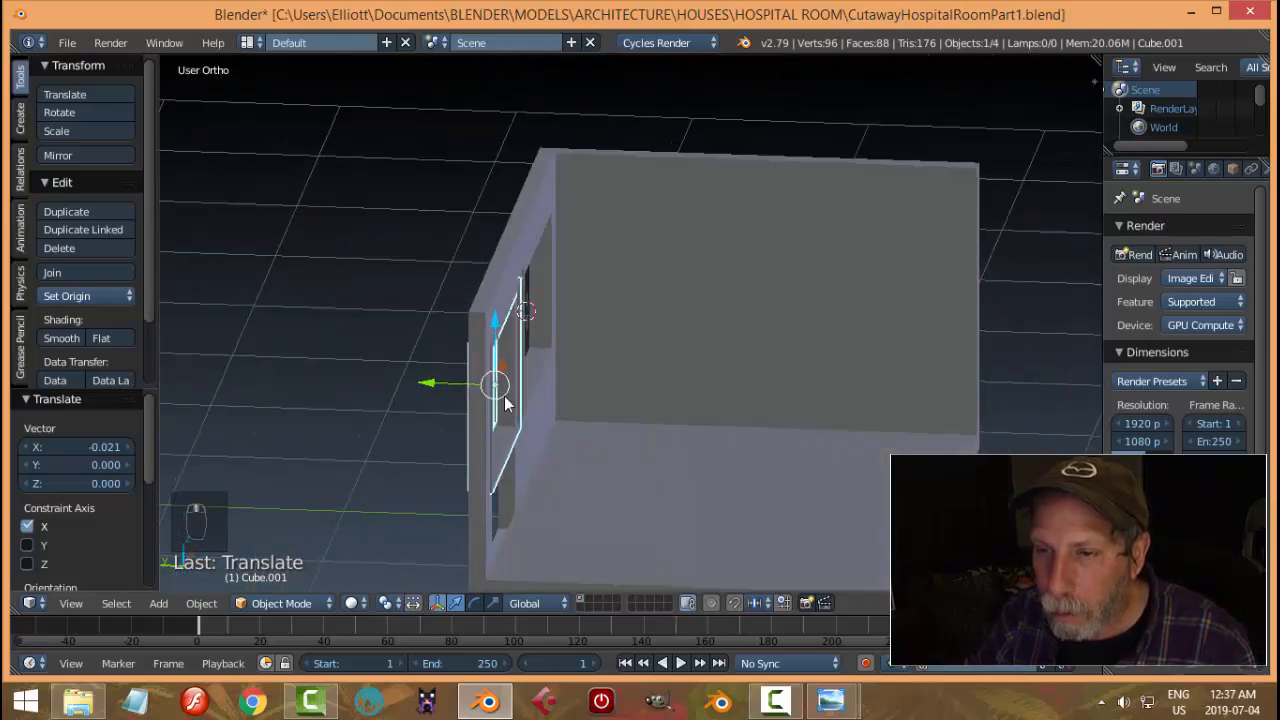
pyautogui.click(425, 386)
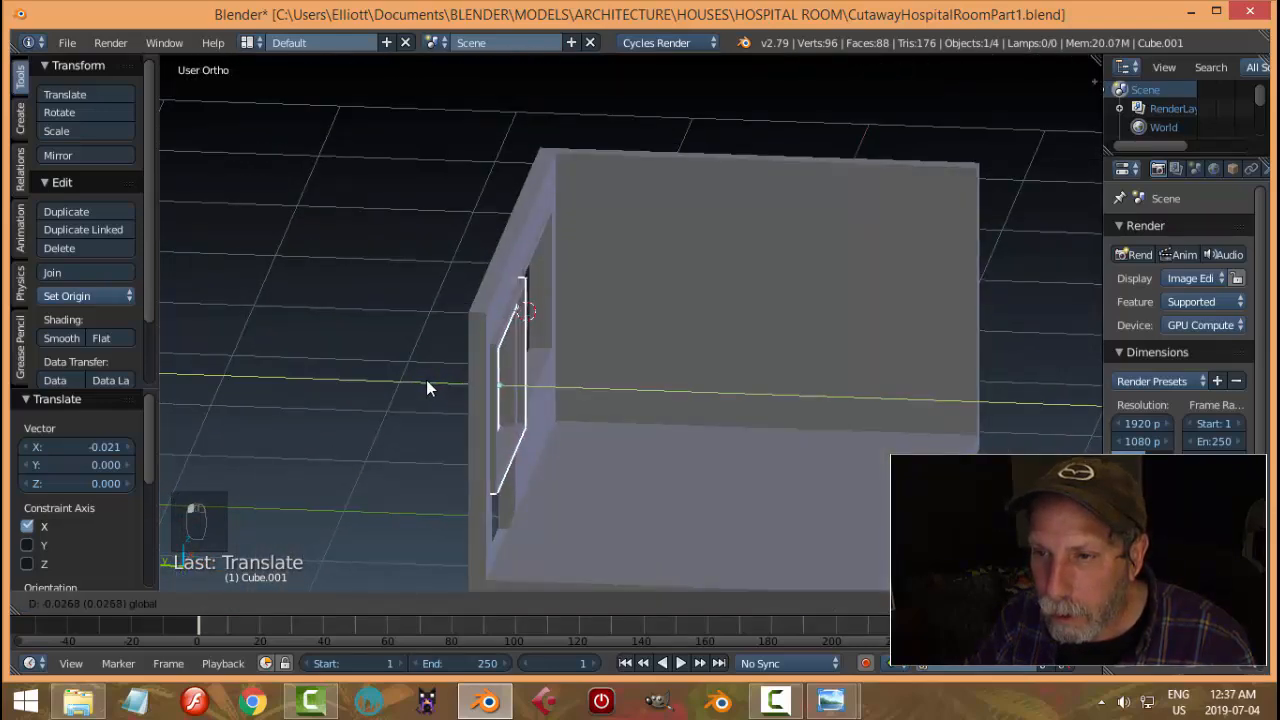
pyautogui.click(426, 388)
# In Edit Mode, move the bottom bar of the duplicated frame down along Z into the floor's thickness, and clear the selection
pyautogui.moveTo(426, 388); pyautogui.dragTo(514, 360, button='middle')
pyautogui.press('Tab')
pyautogui.click(597, 356)
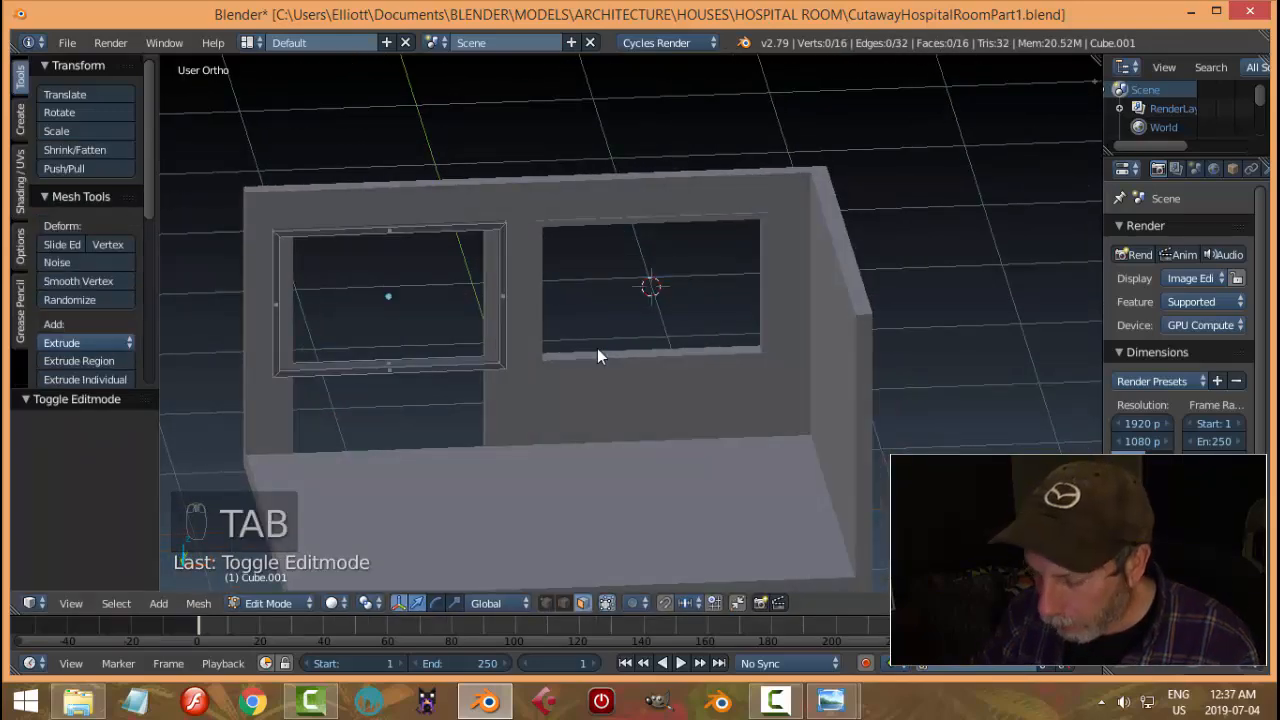
pyautogui.press('KP_1')
pyautogui.keyDown('shift'); pyautogui.moveTo(600, 391); pyautogui.dragTo(648, 336, button='middle'); pyautogui.keyUp('shift')
pyautogui.scroll(-2, 648, 336)
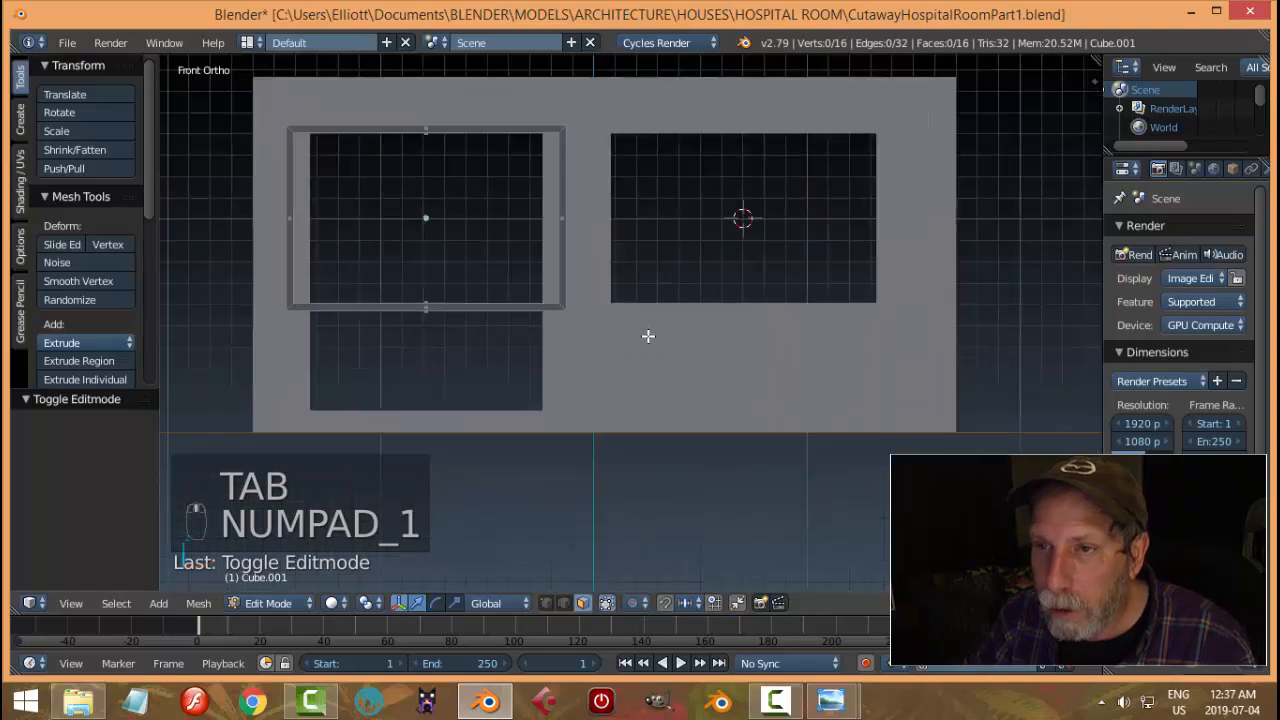
pyautogui.press('z')
pyautogui.click(770, 351)
pyautogui.press('b')
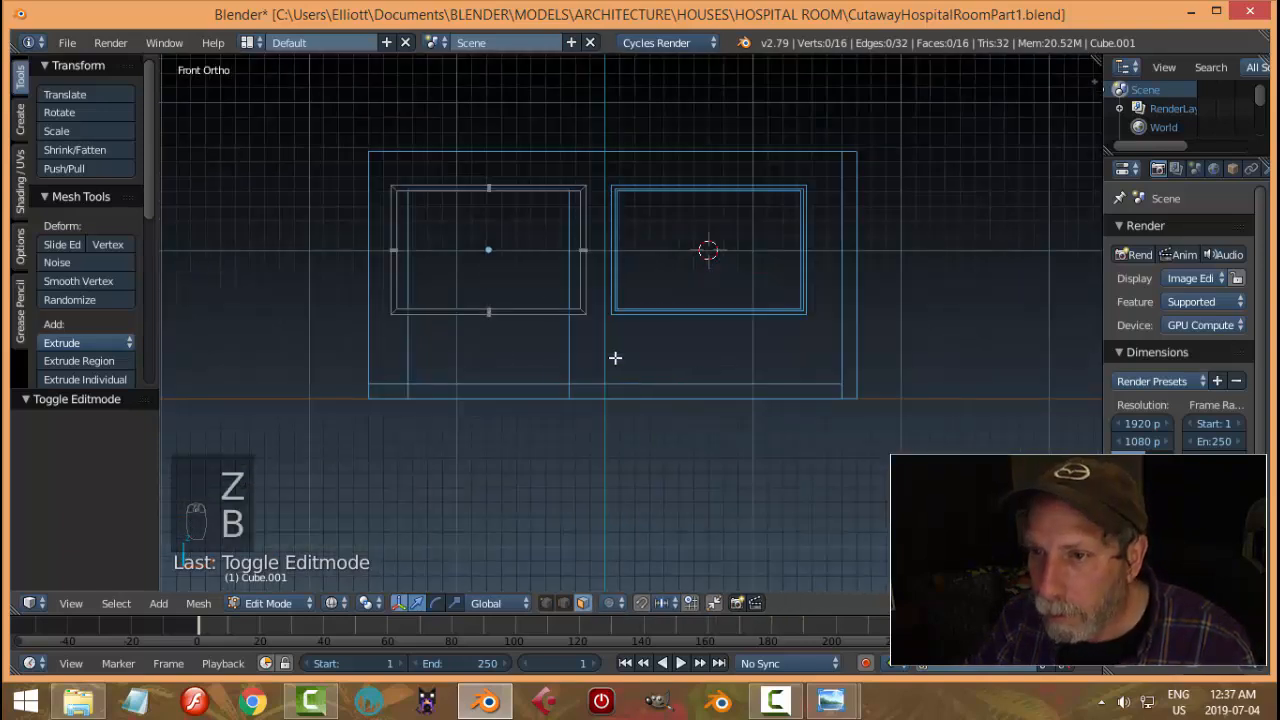
pyautogui.moveTo(650, 388); pyautogui.dragTo(366, 291)
pyautogui.press('g')
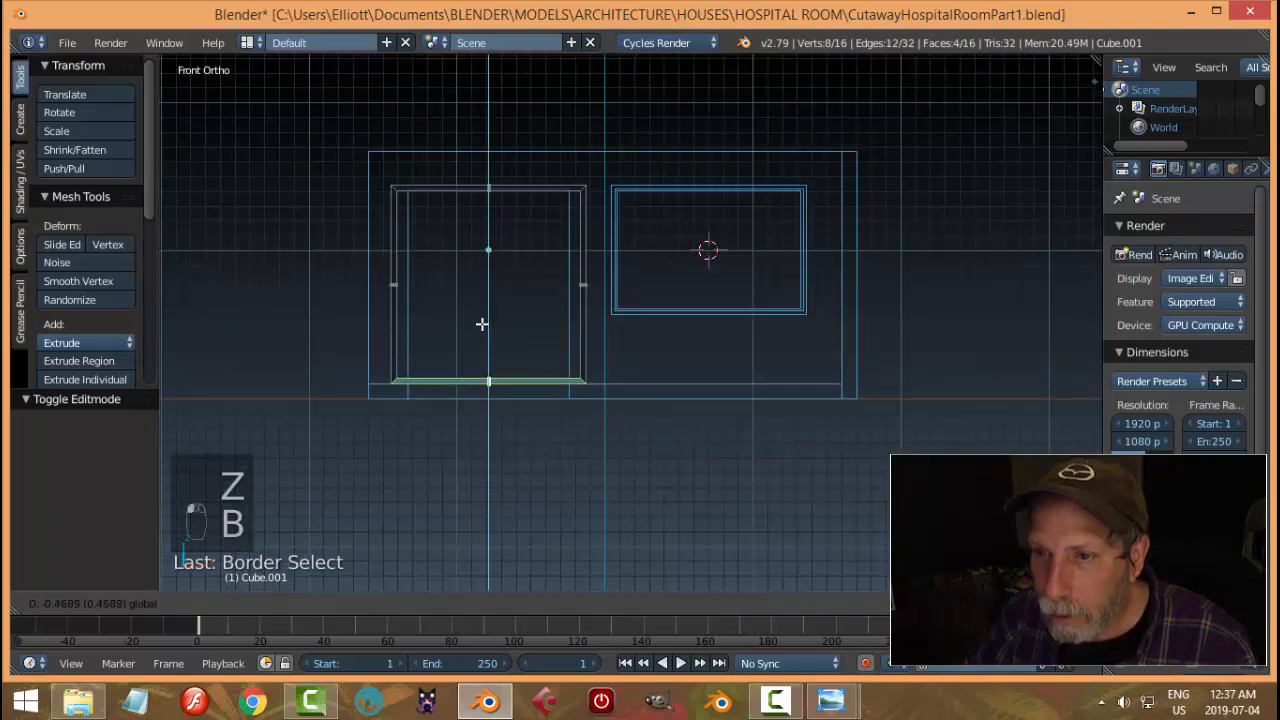
pyautogui.click(482, 328)
pyautogui.press('a')
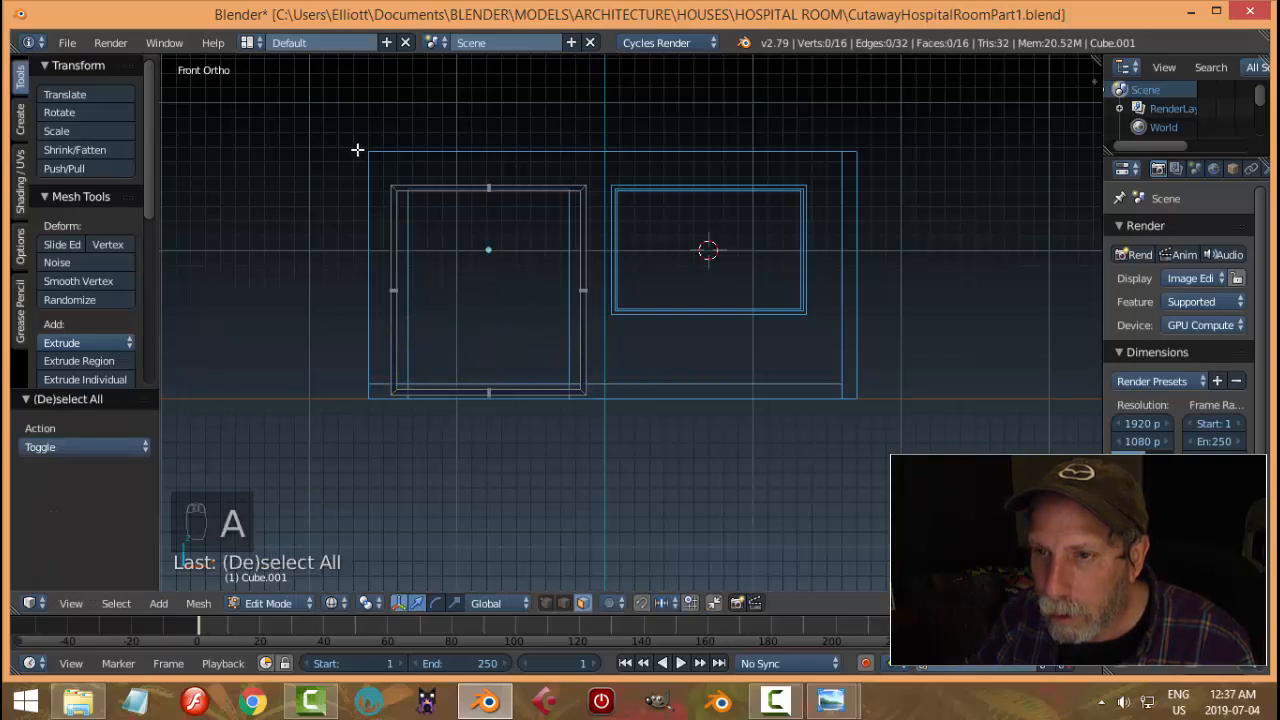
# Move both upright sides of the frame inward along X to fit the door opening, the window-side upright by about -0.101
pyautogui.press('b')
pyautogui.moveTo(329, 126); pyautogui.dragTo(428, 434)
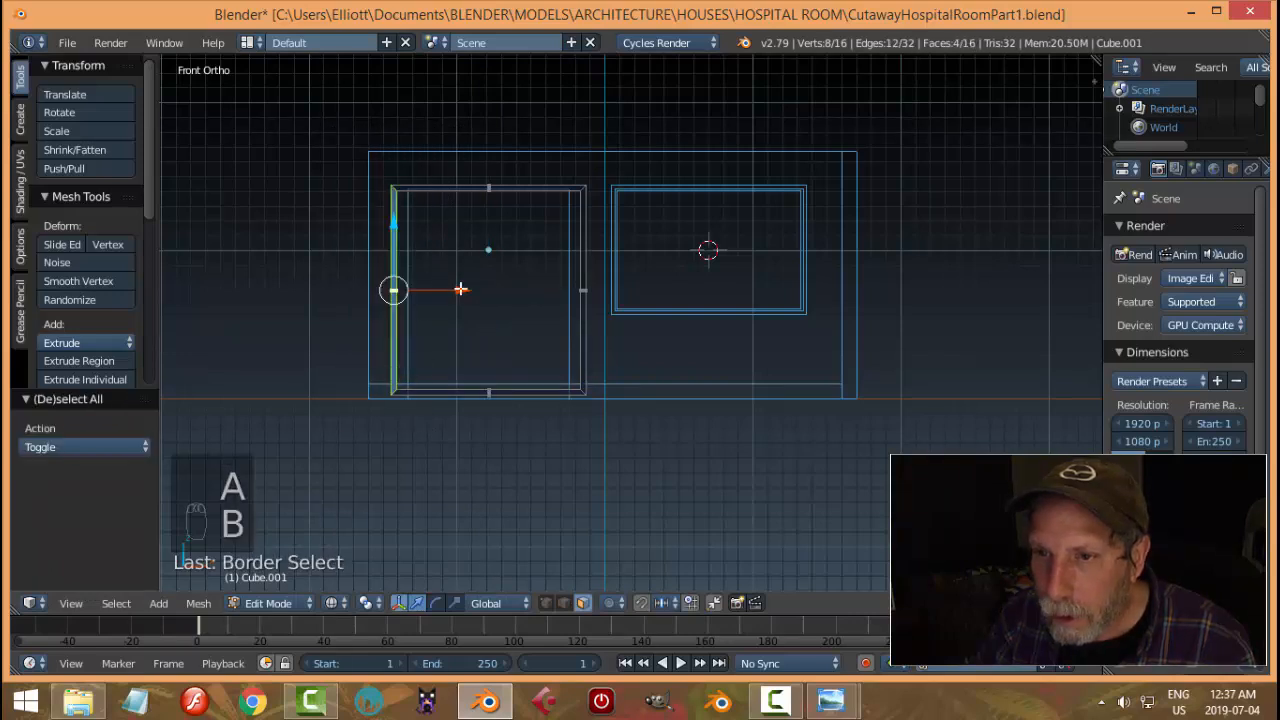
pyautogui.moveTo(460, 289); pyautogui.dragTo(475, 298)
pyautogui.press('a')
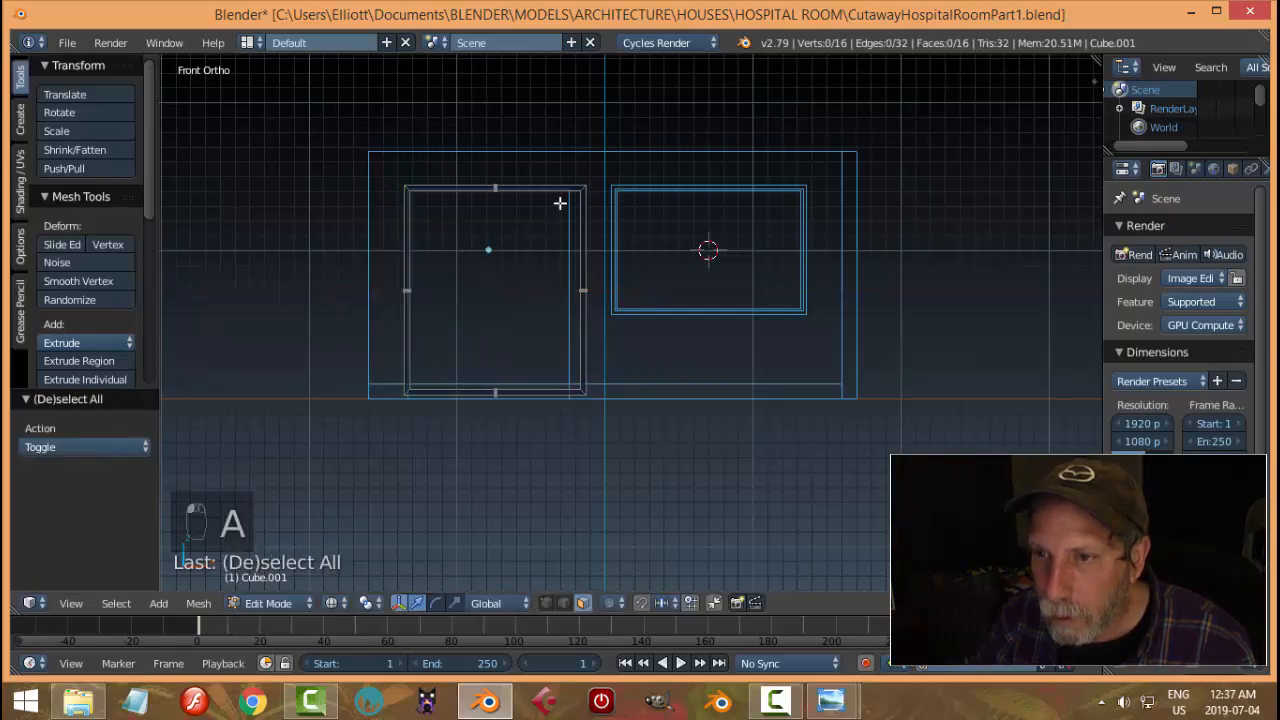
pyautogui.press('b')
pyautogui.moveTo(556, 152); pyautogui.dragTo(621, 428)
pyautogui.moveTo(642, 290); pyautogui.dragTo(627, 290)
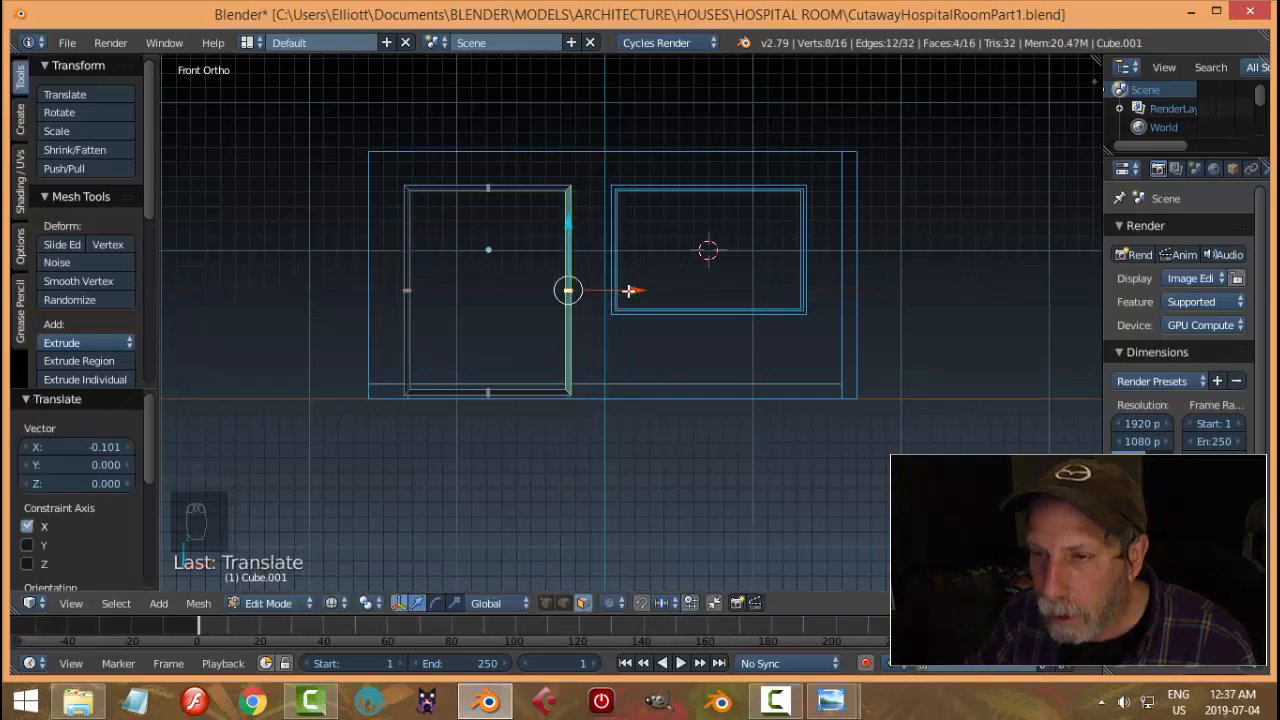
pyautogui.press('a')
pyautogui.press('z')
pyautogui.click(591, 369)
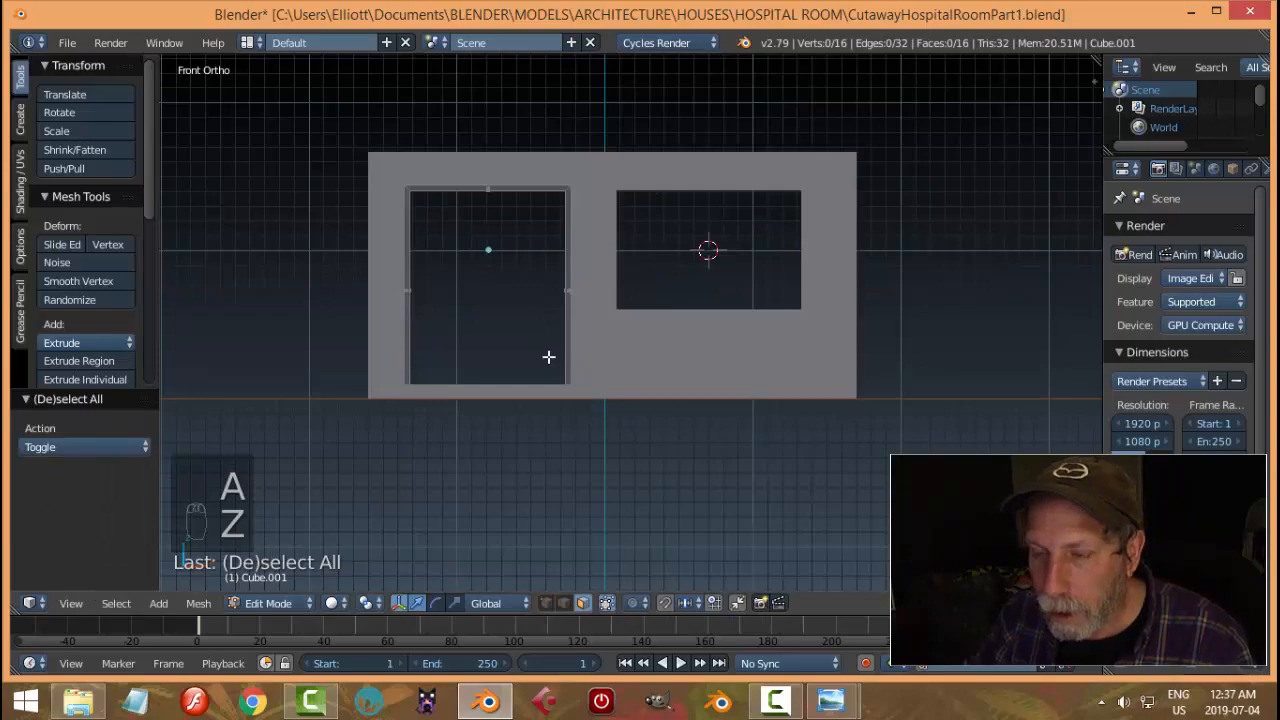
# Delete the top, outer and inner faces of the bar across the bottom of the door frame
pyautogui.moveTo(549, 357); pyautogui.dragTo(692, 391, button='middle')
pyautogui.press('Tab')
pyautogui.click(575, 388)
pyautogui.press('a')
pyautogui.moveTo(610, 363); pyautogui.dragTo(656, 336, button='middle')
pyautogui.scroll(5, 723, 383)
pyautogui.scroll(-3, 580, 330)
pyautogui.scroll(2, 701, 375)
pyautogui.rightClick(656, 336)
pyautogui.press('Tab')
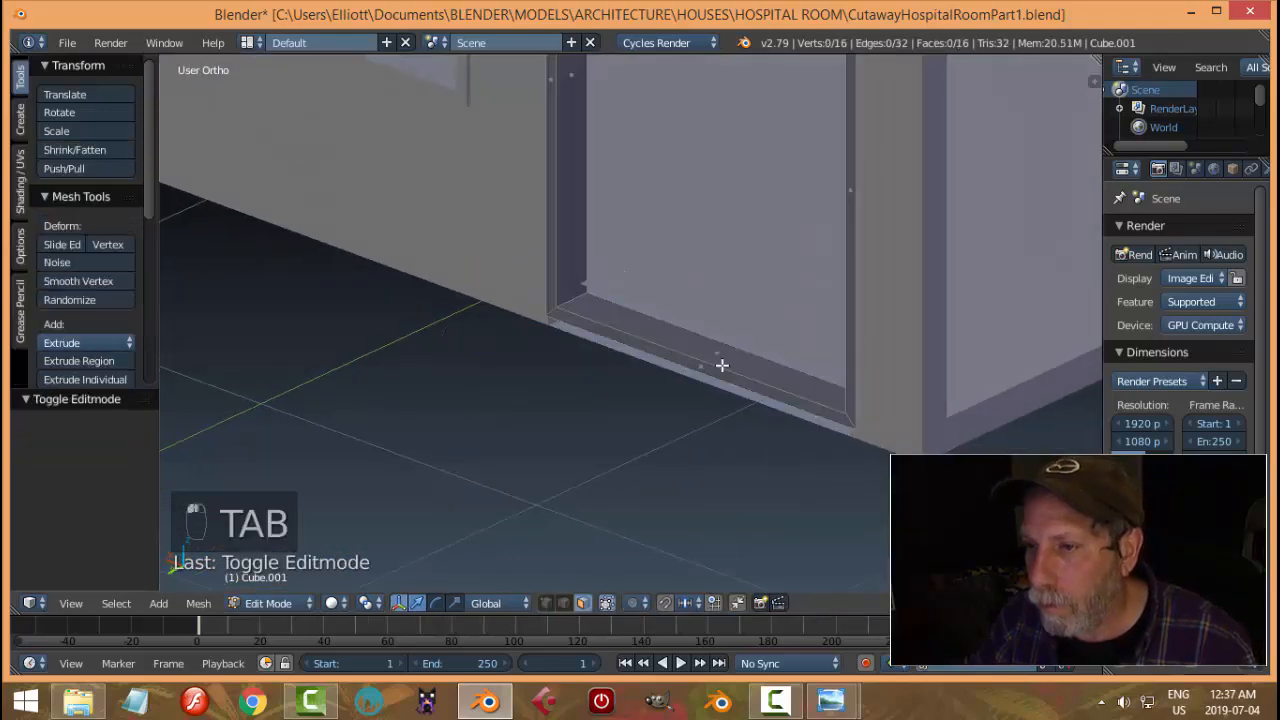
pyautogui.rightClick(621, 318)
pyautogui.keyDown('shift'); pyautogui.rightClick(620, 338); pyautogui.keyUp('shift')
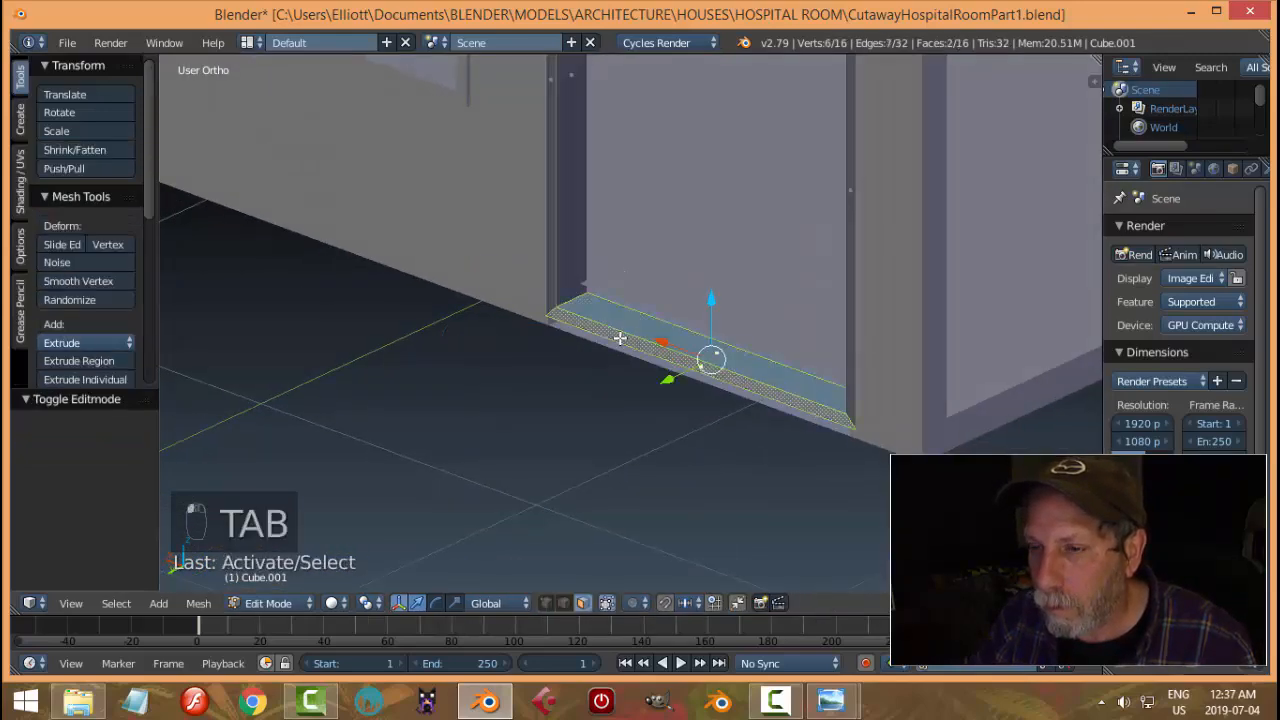
pyautogui.moveTo(660, 370); pyautogui.dragTo(677, 292, button='middle')
pyautogui.keyDown('shift'); pyautogui.click(734, 306); pyautogui.keyUp('shift')
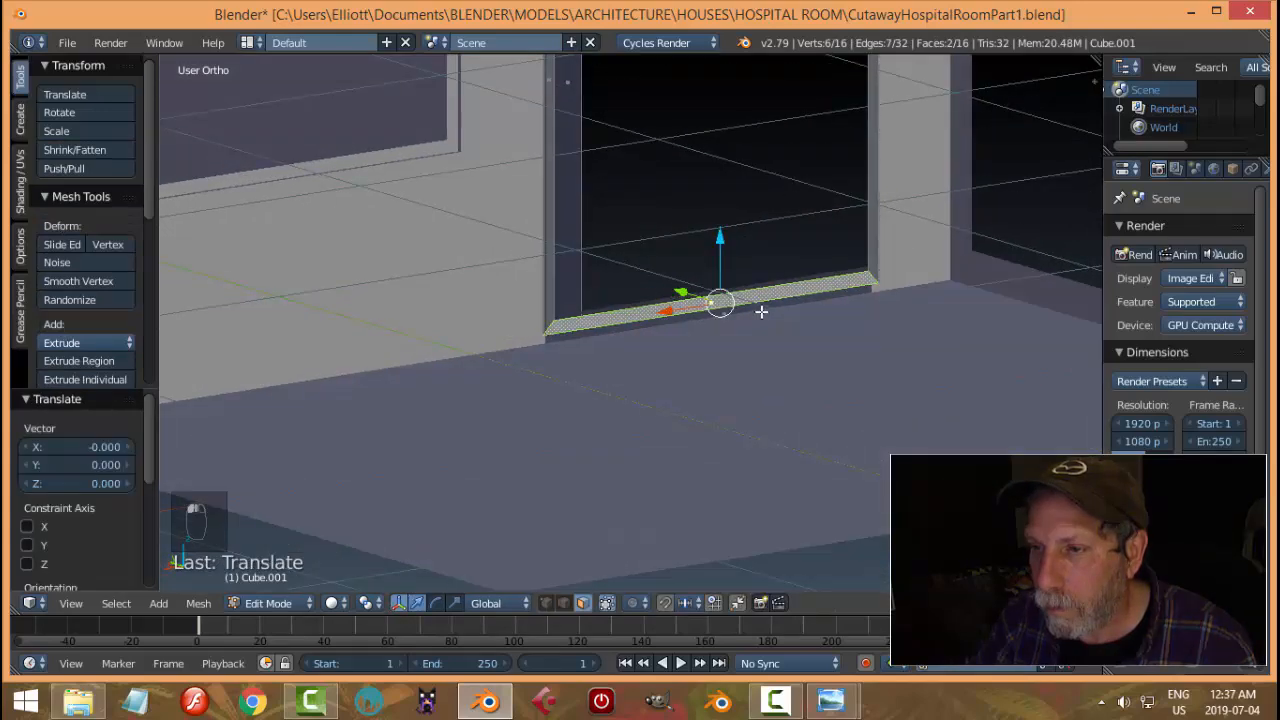
pyautogui.keyDown('shift'); pyautogui.click(761, 308); pyautogui.keyUp('shift')
pyautogui.press('x')
pyautogui.click(790, 304)
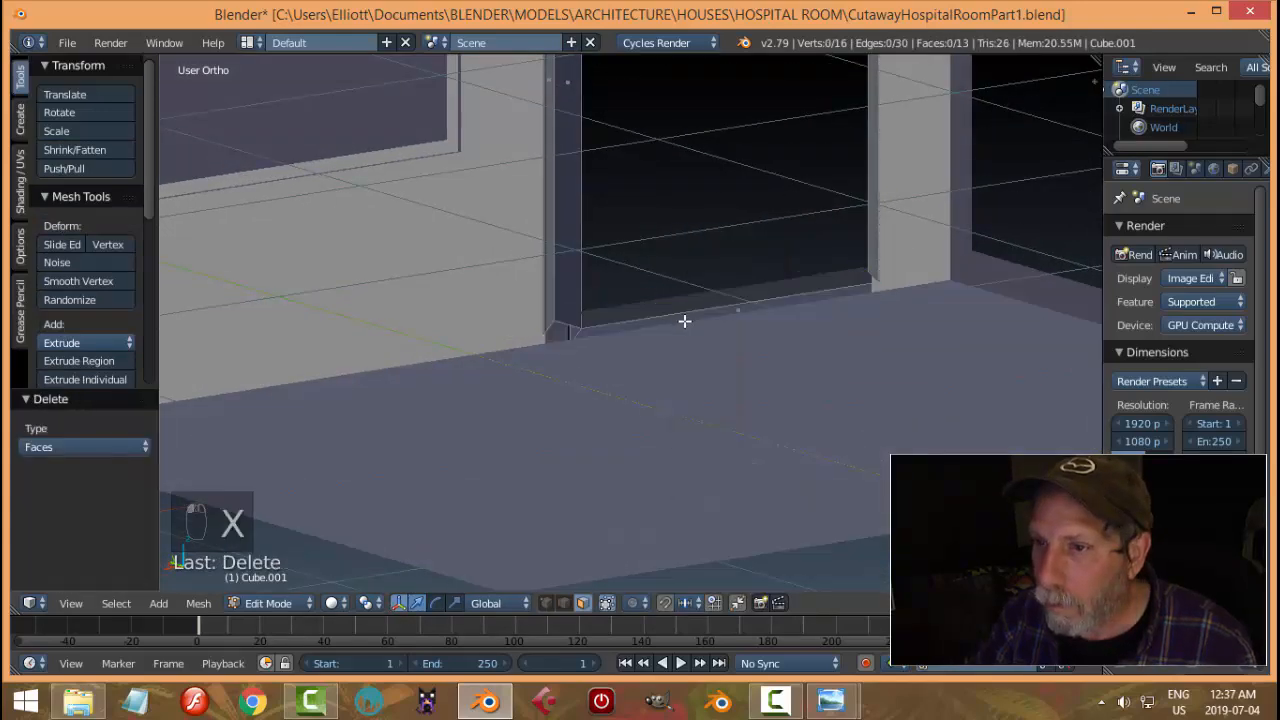
# Delete the remaining underside face of the door frame's bottom bar
pyautogui.moveTo(683, 320); pyautogui.dragTo(787, 311, button='middle')
pyautogui.rightClick(696, 329)
pyautogui.press('x')
pyautogui.click(697, 330)
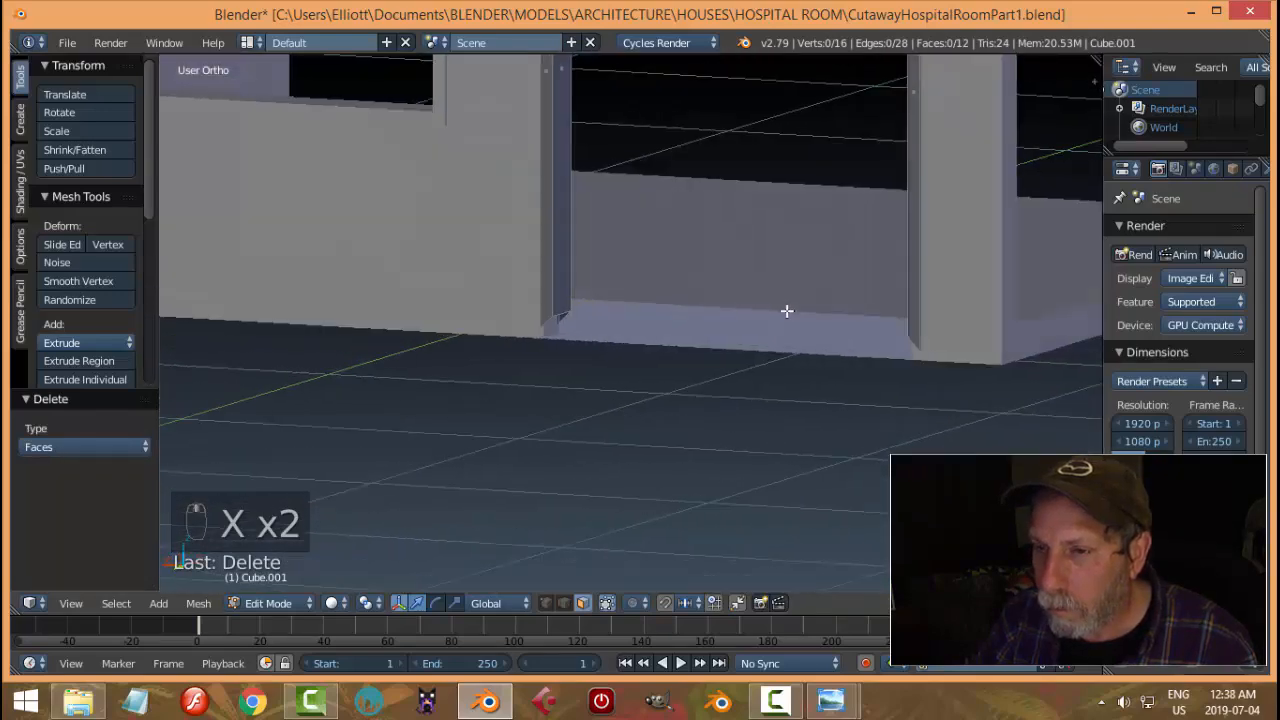
# In edge select mode and back view, flatten the slanted lower ends of both door jambs by scaling them along Z
pyautogui.hotkey('ctrl', 'Tab')
pyautogui.click(714, 292)
pyautogui.moveTo(609, 343); pyautogui.dragTo(643, 344, button='middle')
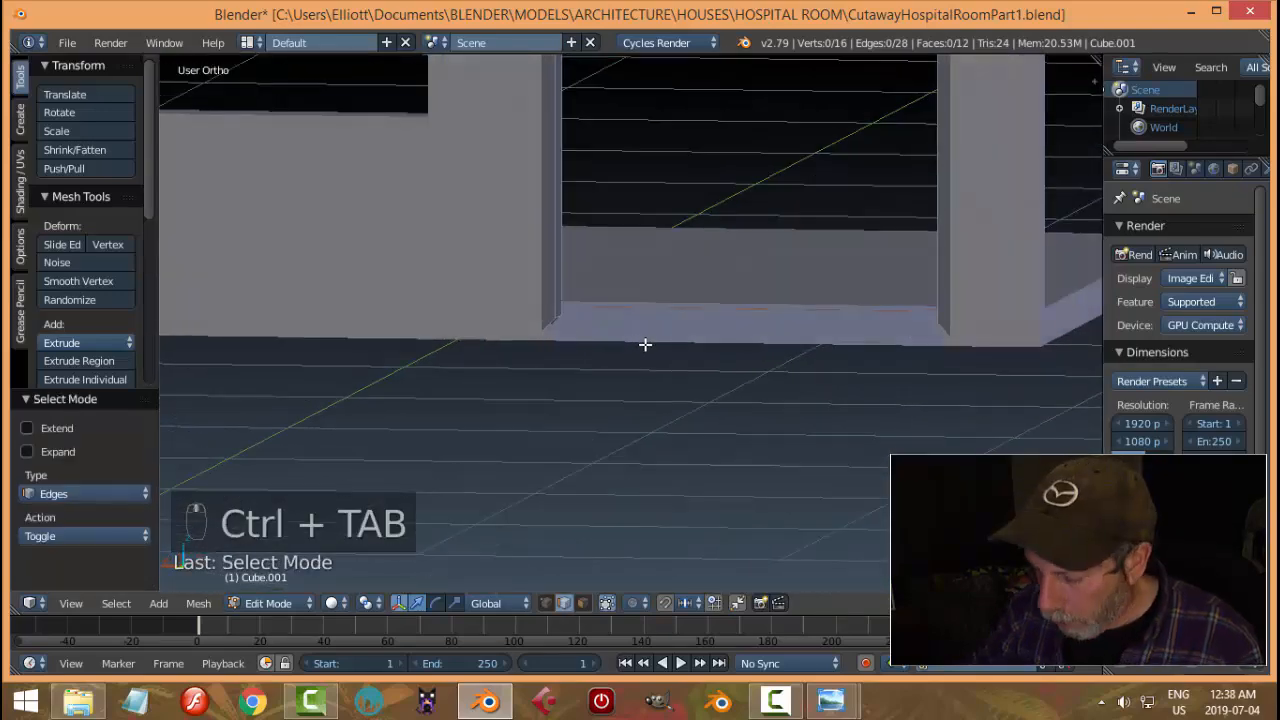
pyautogui.press('ctrl+KP_1')
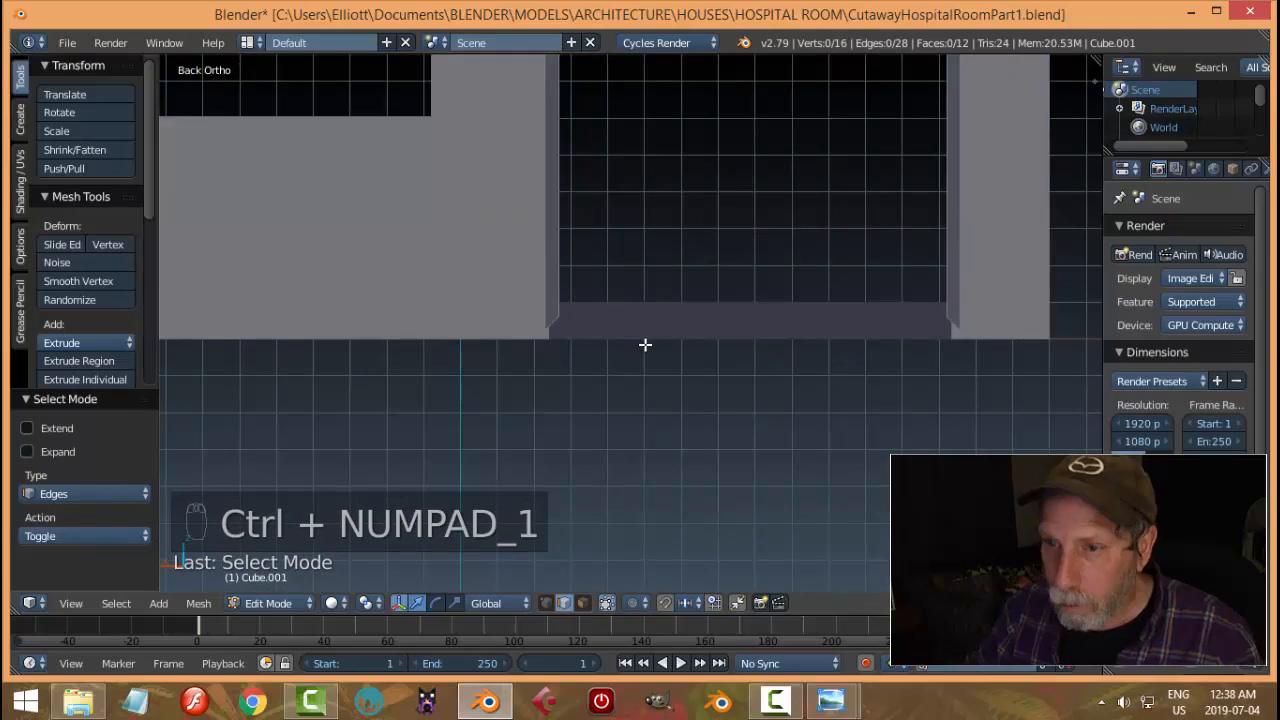
pyautogui.press('z')
pyautogui.press('b')
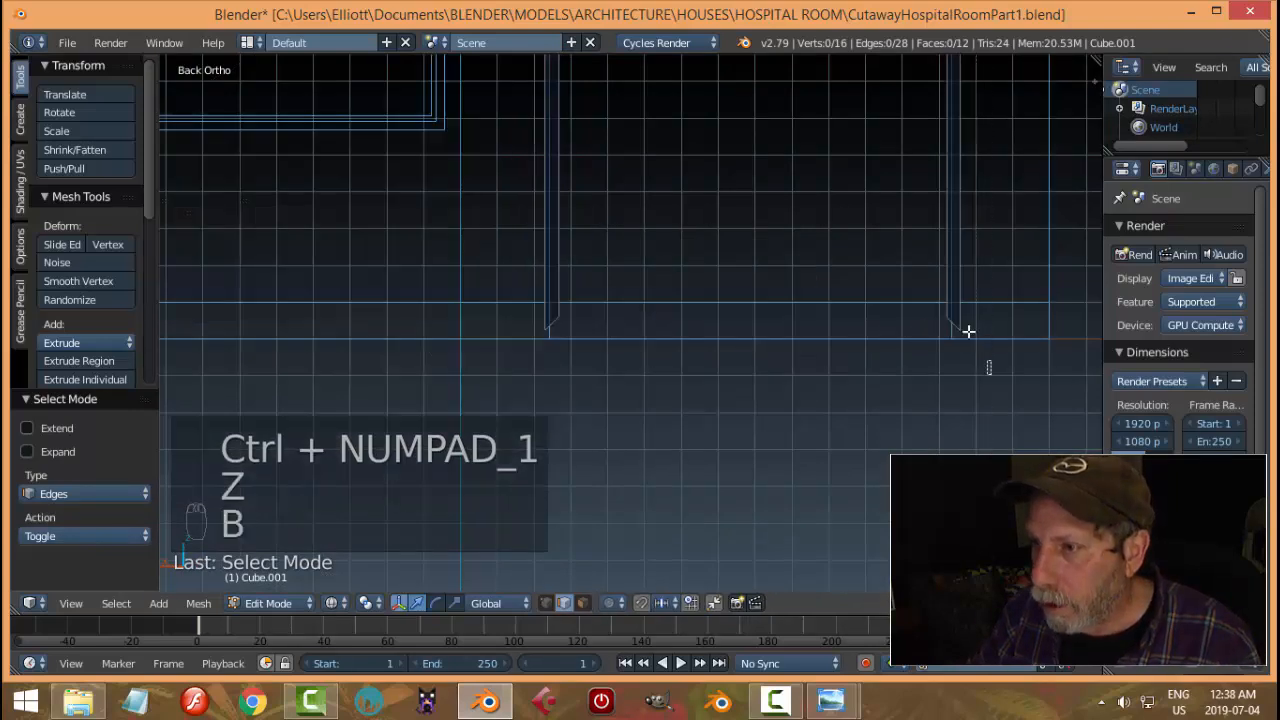
pyautogui.moveTo(990, 376); pyautogui.dragTo(918, 290)
pyautogui.press('b')
pyautogui.moveTo(607, 363); pyautogui.dragTo(525, 297)
pyautogui.press('s')
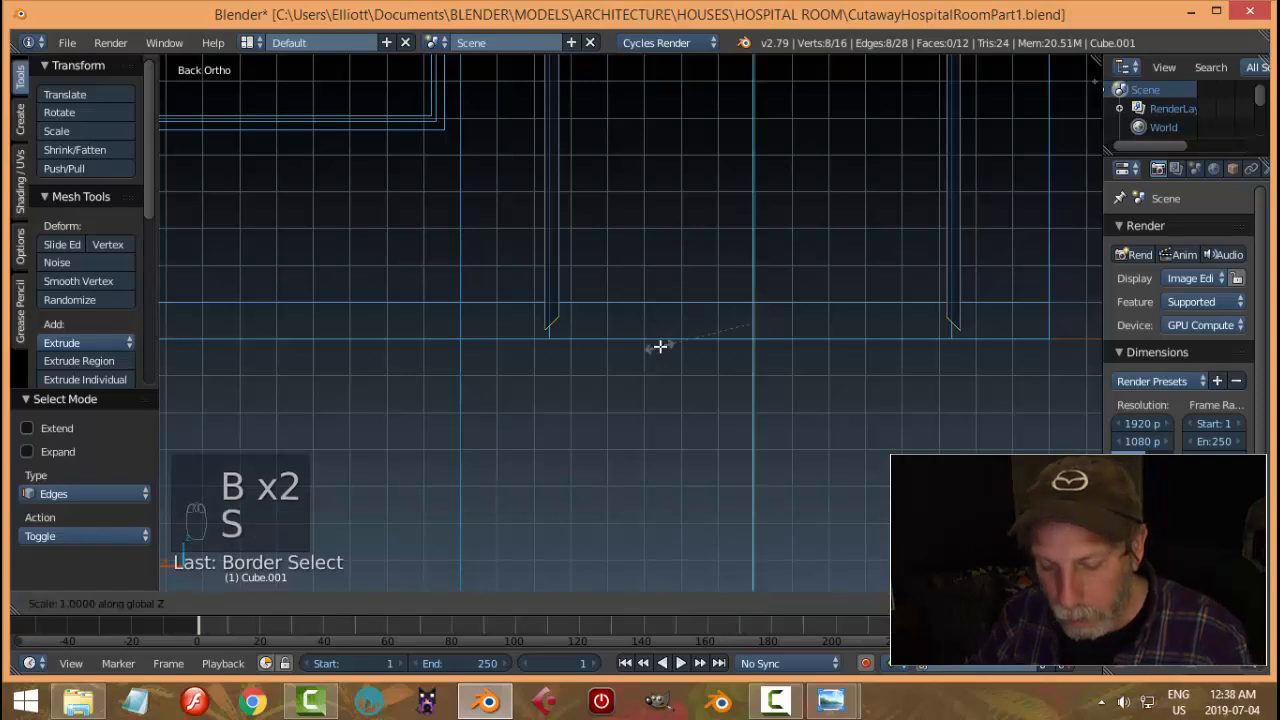
pyautogui.press('Return')
pyautogui.press('a')
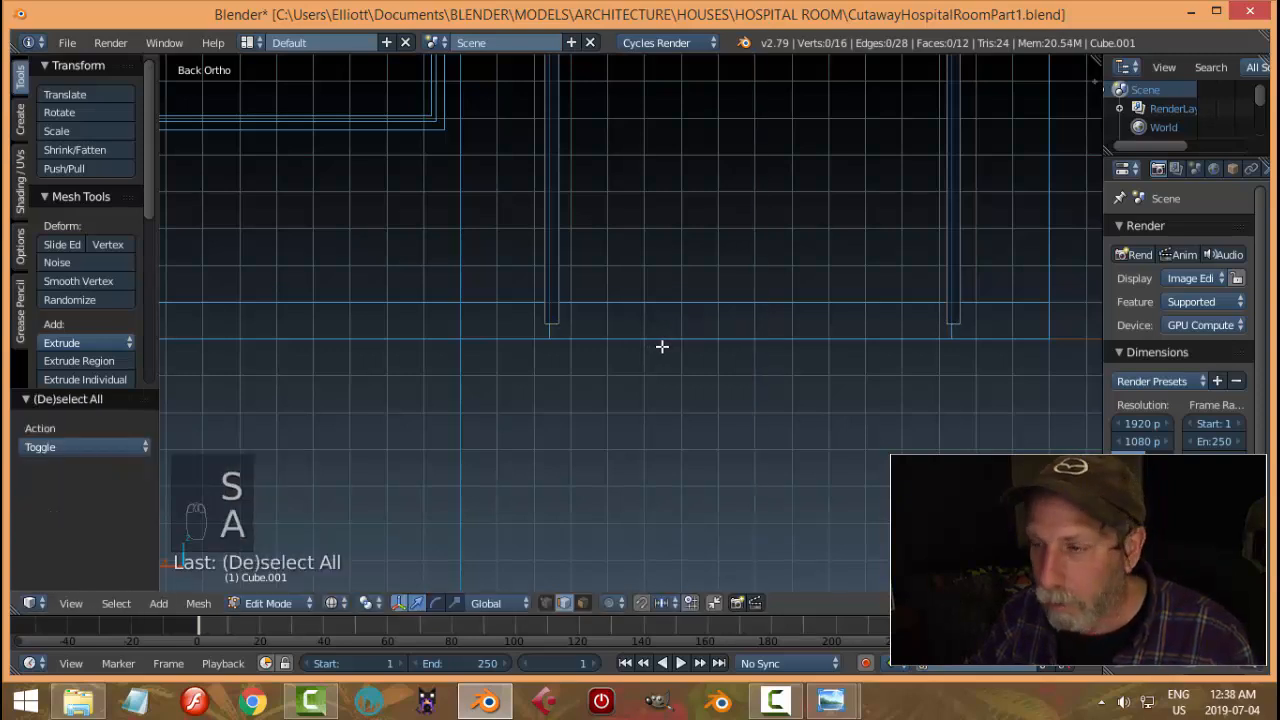
# Return to Object Mode with nothing selected and restore solid shading
pyautogui.press('Tab')
pyautogui.click(545, 349)
pyautogui.scroll(-2, 765, 309)
pyautogui.press('a')
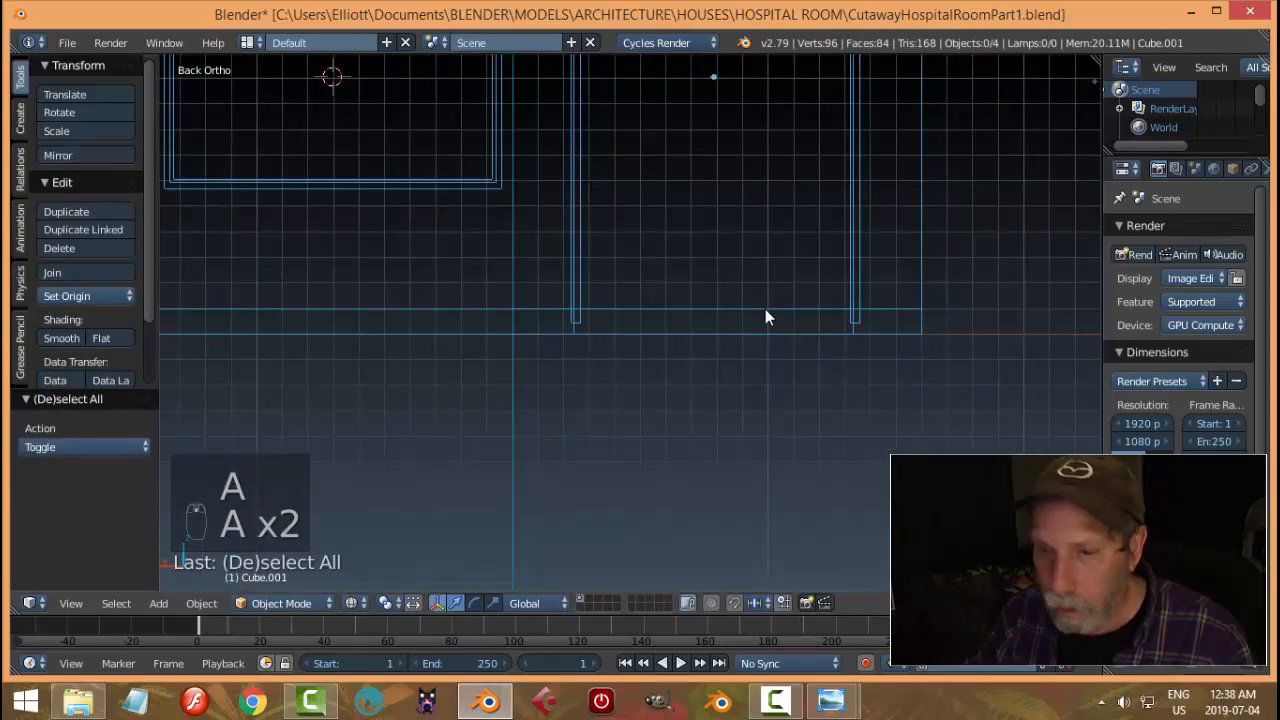
pyautogui.press('z')
pyautogui.click(766, 322)
# Examine the foot of the door frame where it meets the floor from outside the room
pyautogui.moveTo(766, 322)
pyautogui.mouseDown(button='middle')
pyautogui.moveTo(709, 339)
pyautogui.moveTo(550, 332)
pyautogui.moveTo(560, 346)
pyautogui.moveTo(577, 337)
pyautogui.mouseUp(button='middle')
pyautogui.scroll(-4, 577, 337)
pyautogui.moveTo(695, 350); pyautogui.dragTo(946, 303, button='middle')
pyautogui.scroll(3, 764, 325)
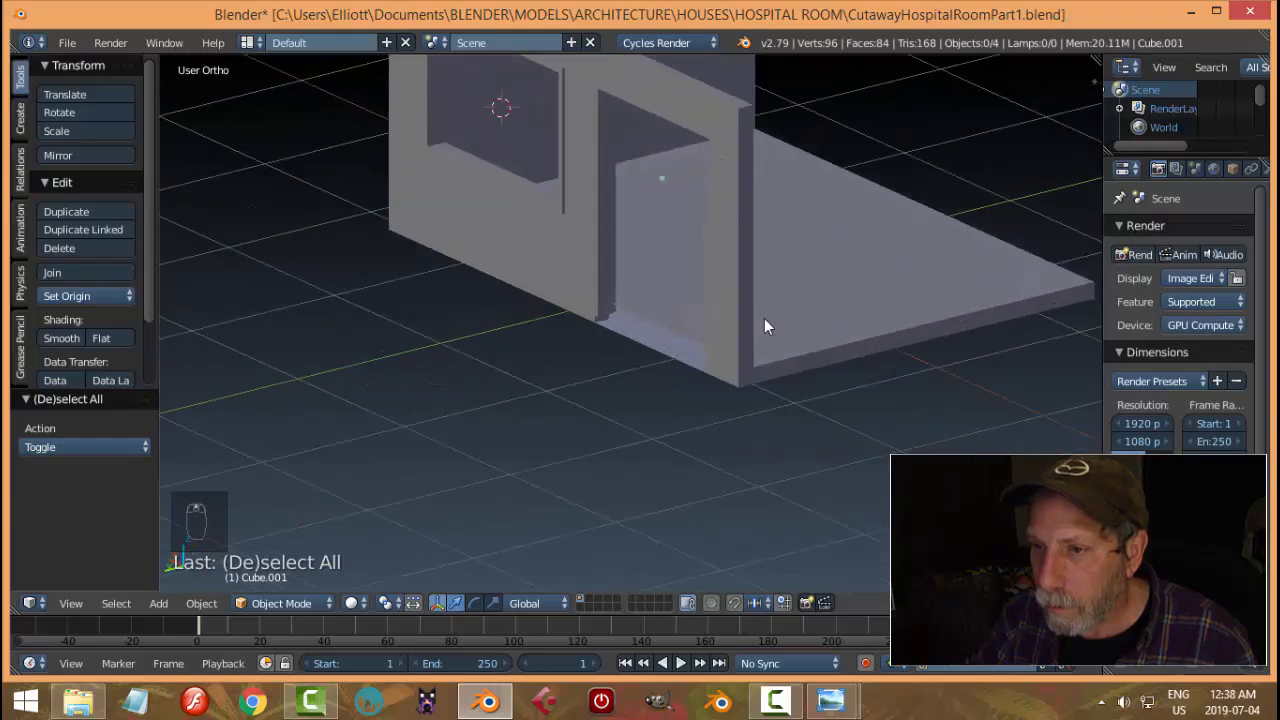
pyautogui.scroll(1, 764, 318)
pyautogui.moveTo(712, 317); pyautogui.dragTo(674, 309, button='middle')
pyautogui.scroll(2, 680, 351)
pyautogui.rightClick(677, 311)
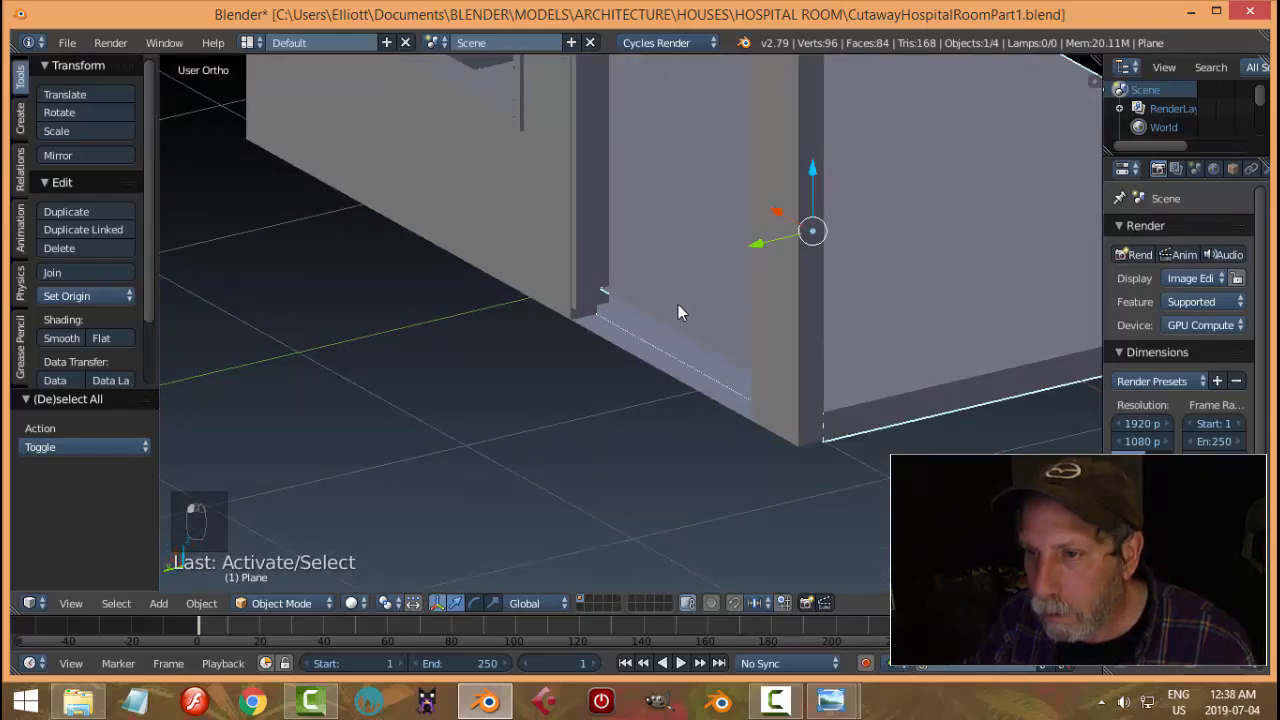
pyautogui.press('Tab')
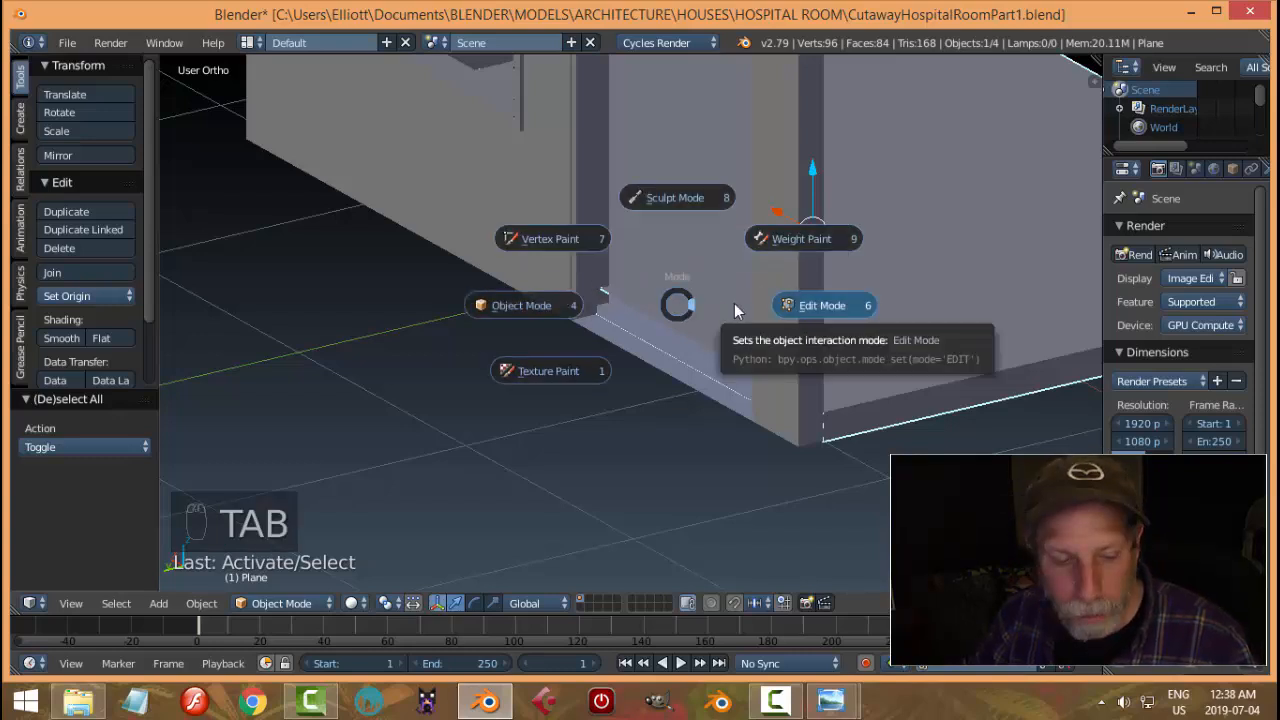
pyautogui.press('Tab')
pyautogui.press('a')
pyautogui.press('a')
pyautogui.press('a')
# Check the modelled door and window frames against the operating-room reference image, then return to Blender
pyautogui.scroll(-4, 638, 264)
pyautogui.moveTo(638, 264); pyautogui.dragTo(660, 363, button='middle')
pyautogui.scroll(3, 710, 342)
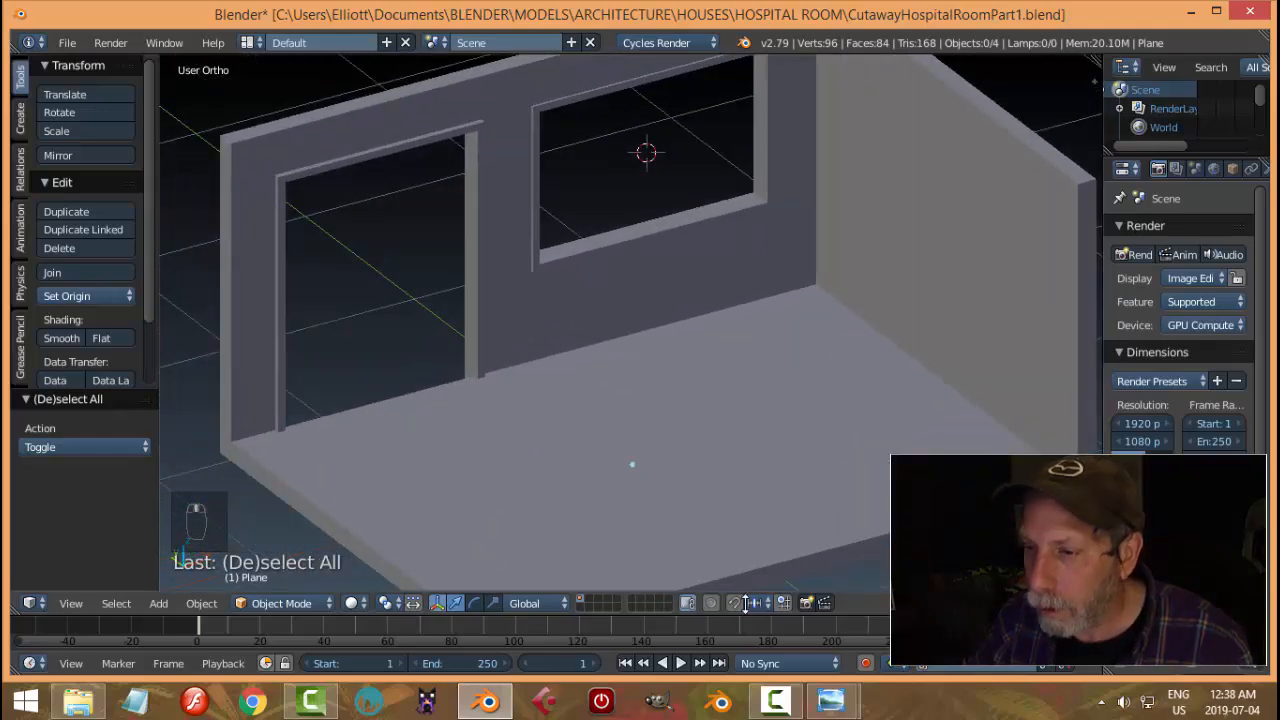
pyautogui.moveTo(831, 700)
pyautogui.click(884, 626)
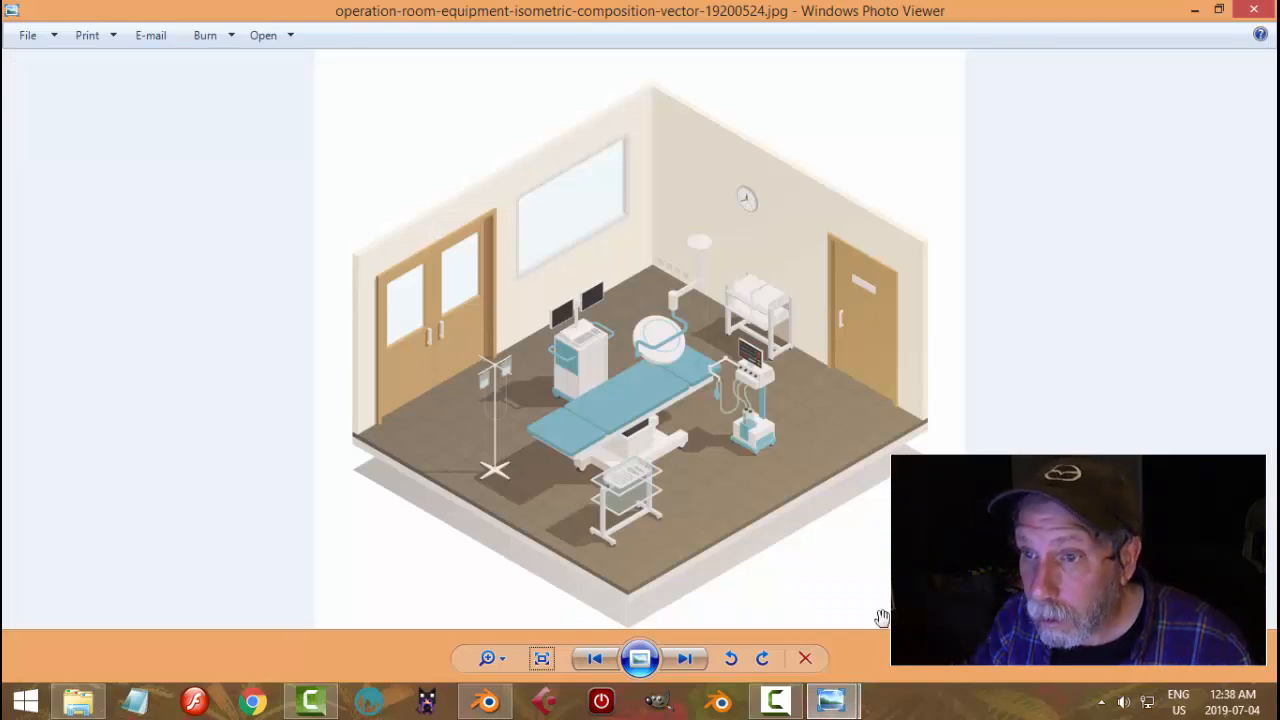
pyautogui.click(467, 705)
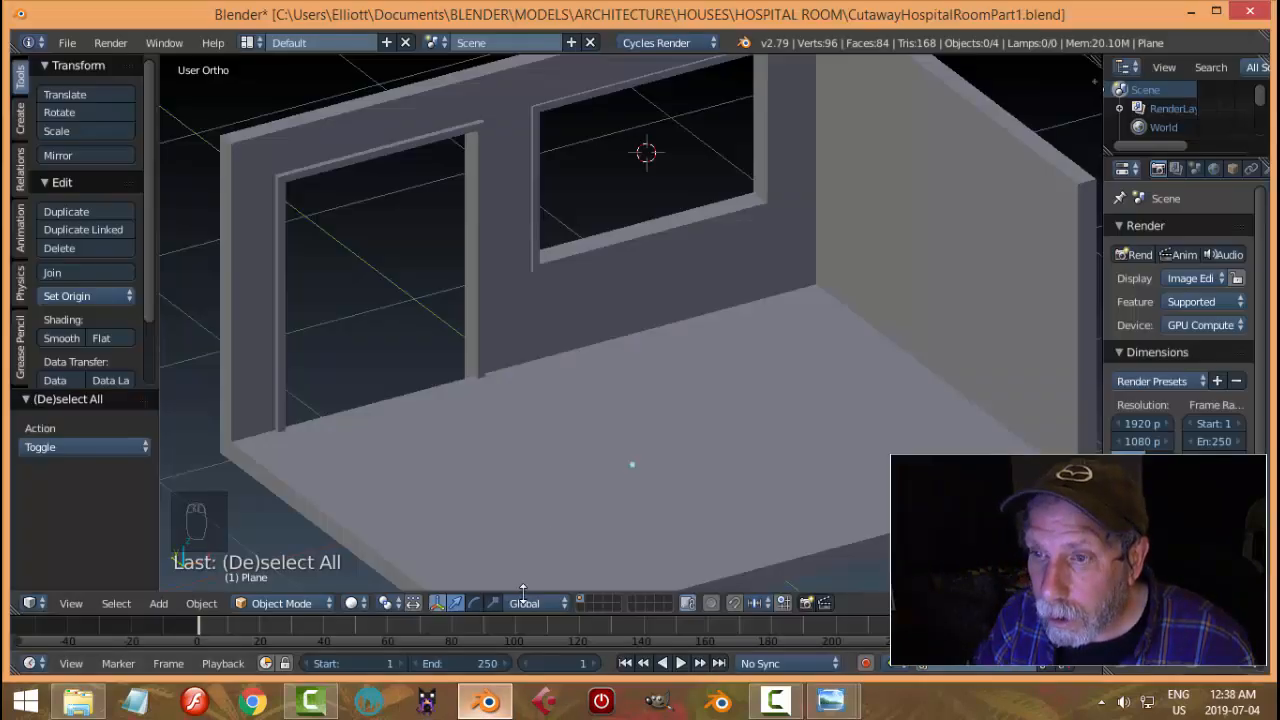
# Set the door frame's origin to its geometry and snap the 3D cursor to the frame
pyautogui.moveTo(582, 457); pyautogui.dragTo(661, 446, button='middle')
pyautogui.rightClick(487, 361)
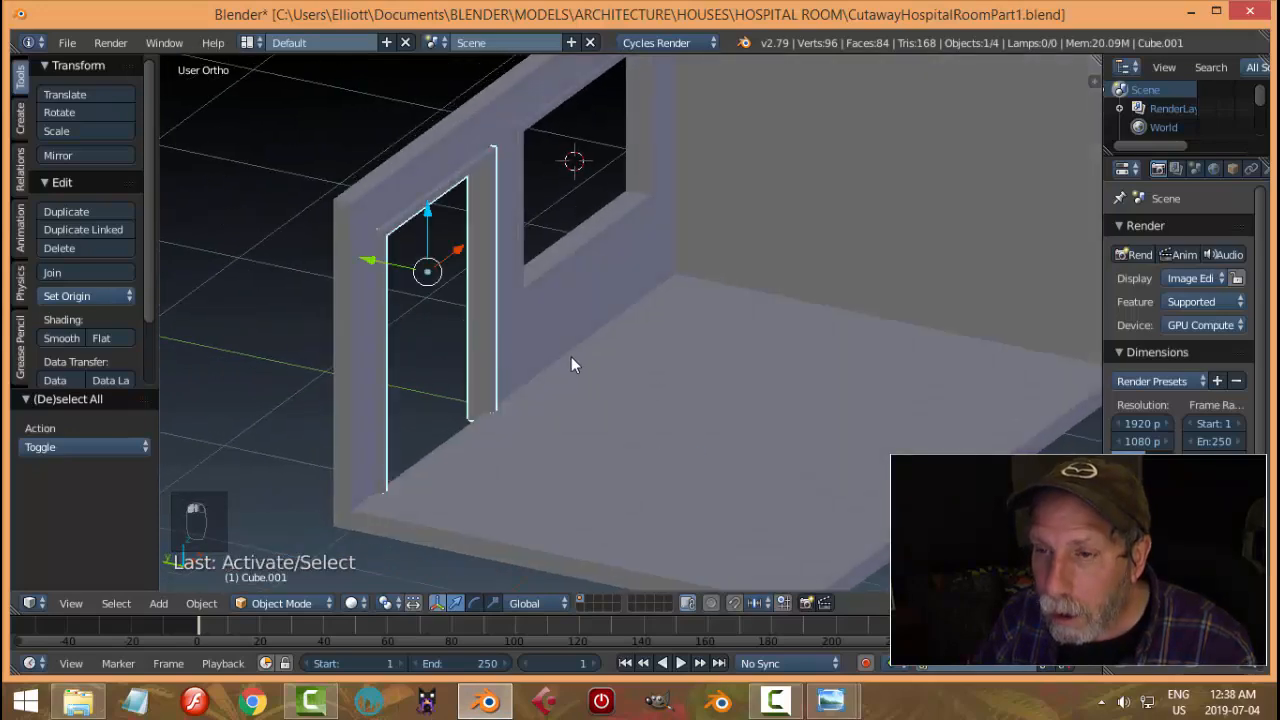
pyautogui.moveTo(655, 377); pyautogui.dragTo(577, 355, button='middle')
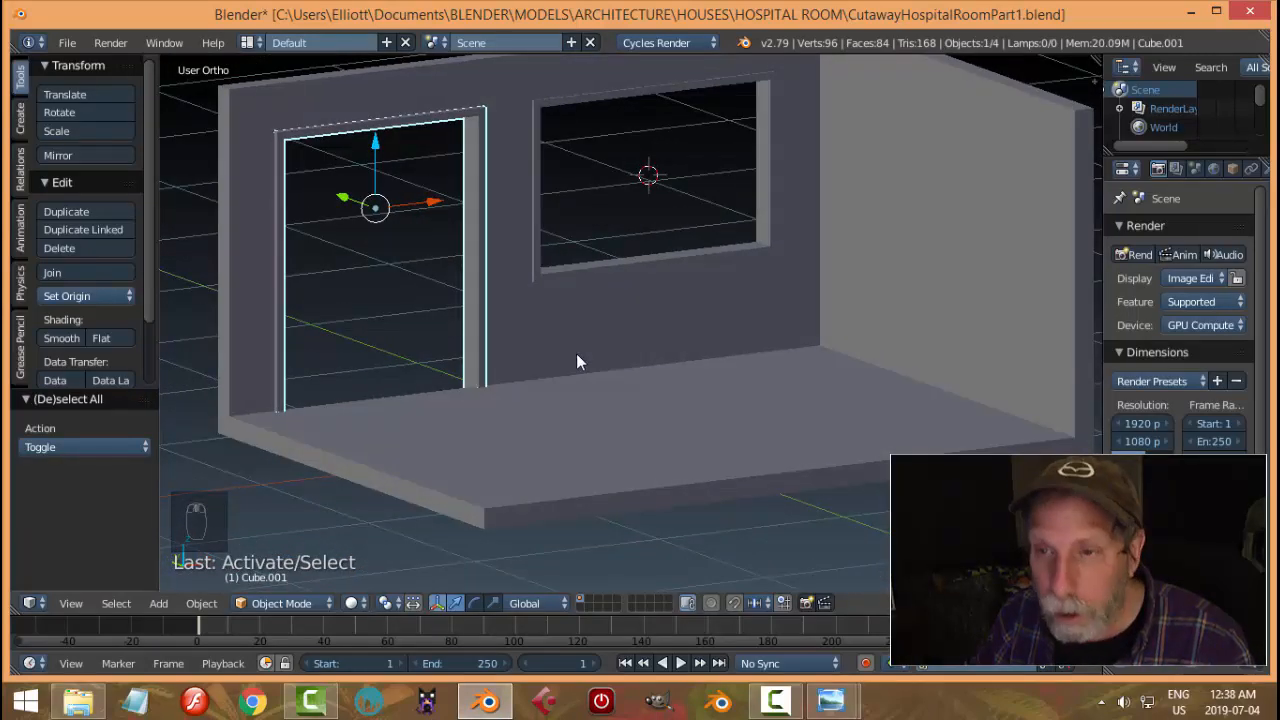
pyautogui.click(83, 297)
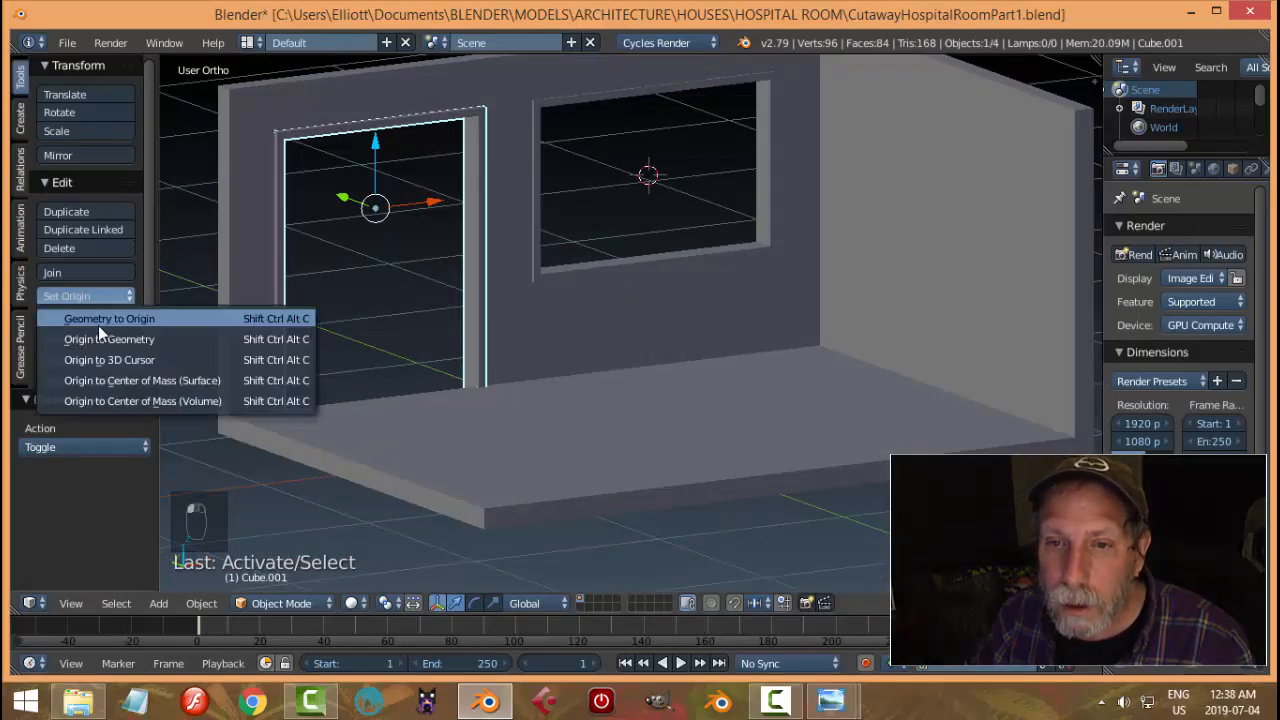
pyautogui.click(98, 337)
pyautogui.hotkey('shift', 's')
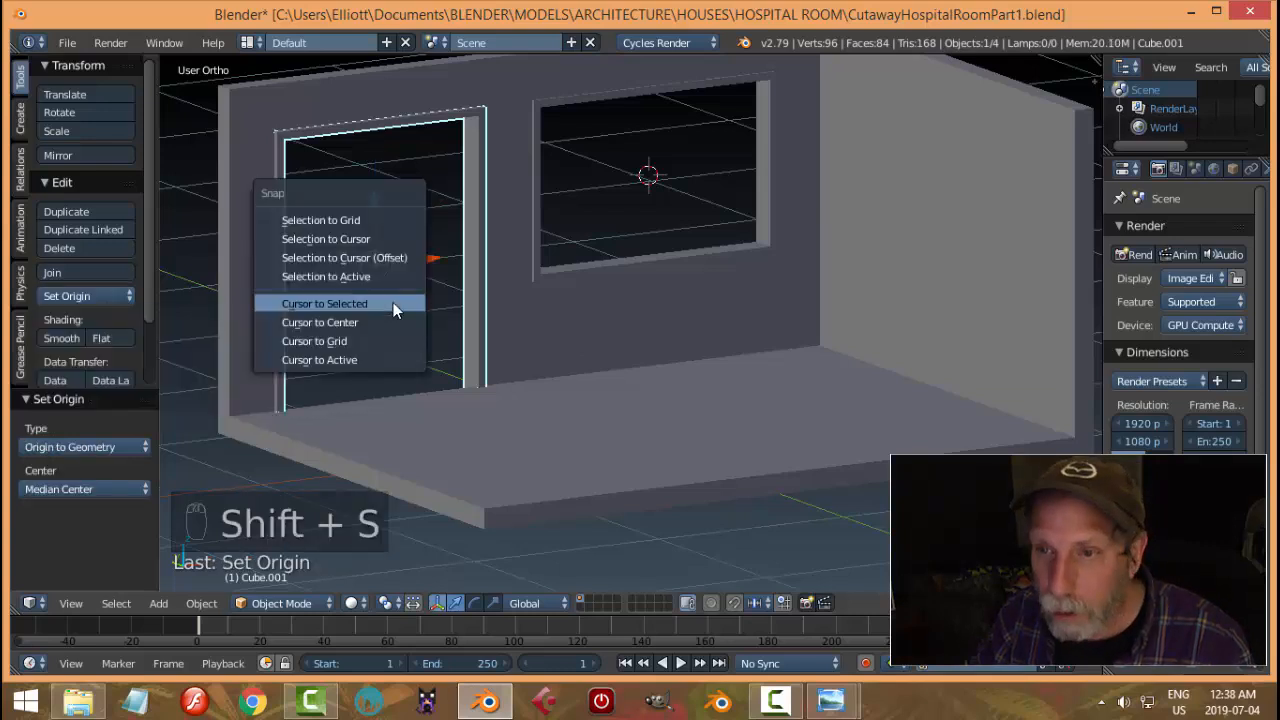
pyautogui.click(393, 303)
# Duplicate the door frame's inner vertical edge on the window side and move the copy -0.915 along X
pyautogui.press('Tab')
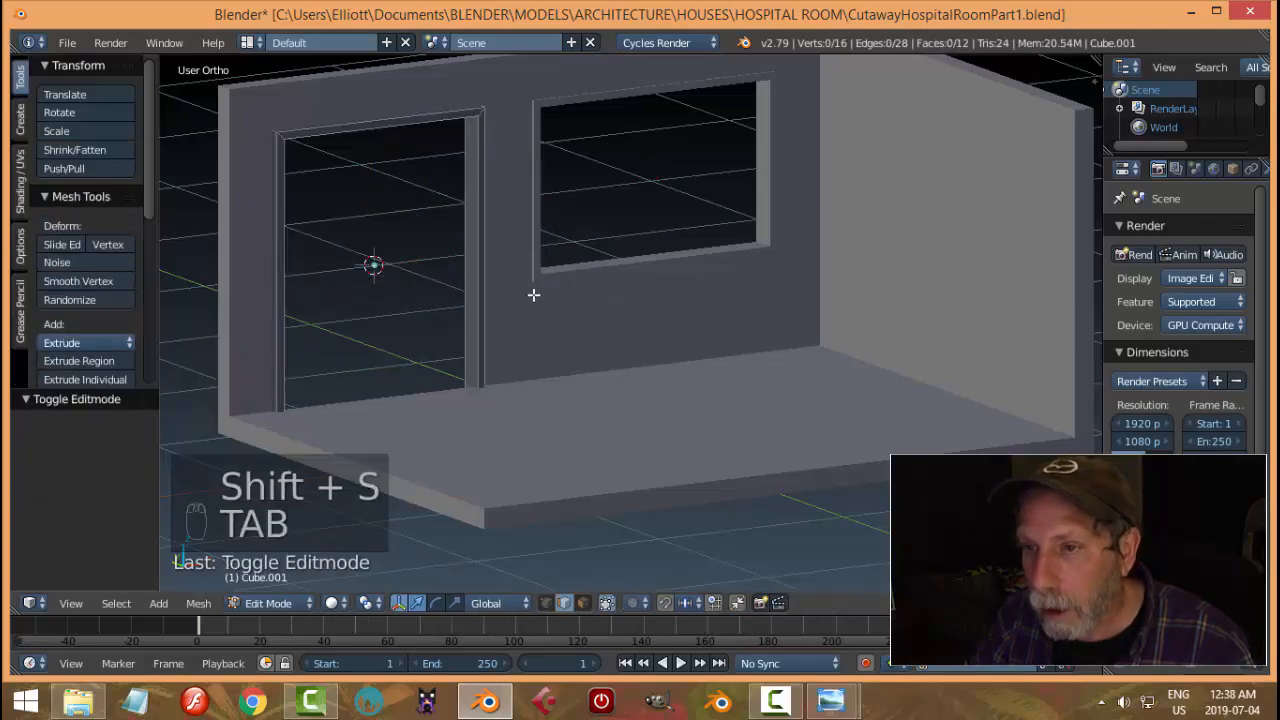
pyautogui.rightClick(460, 251)
pyautogui.moveTo(460, 251); pyautogui.dragTo(445, 295, button='middle')
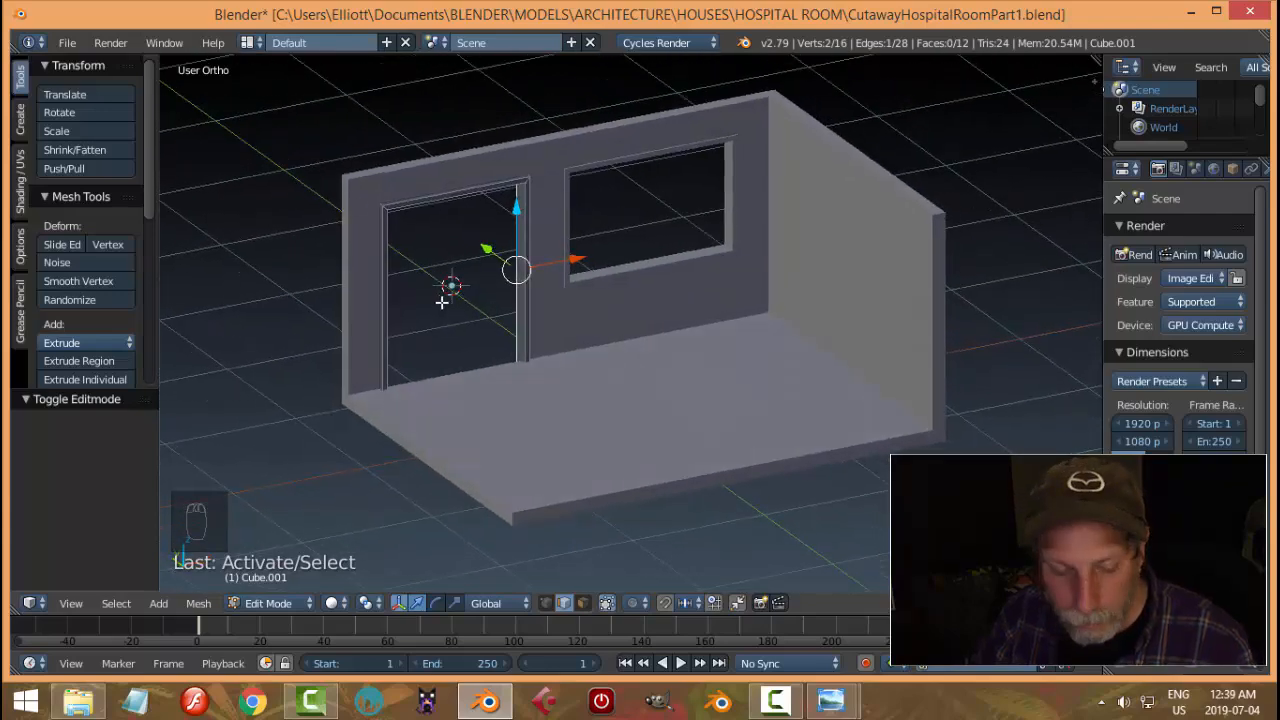
pyautogui.hotkey('shift', 'd')
pyautogui.click(449, 292)
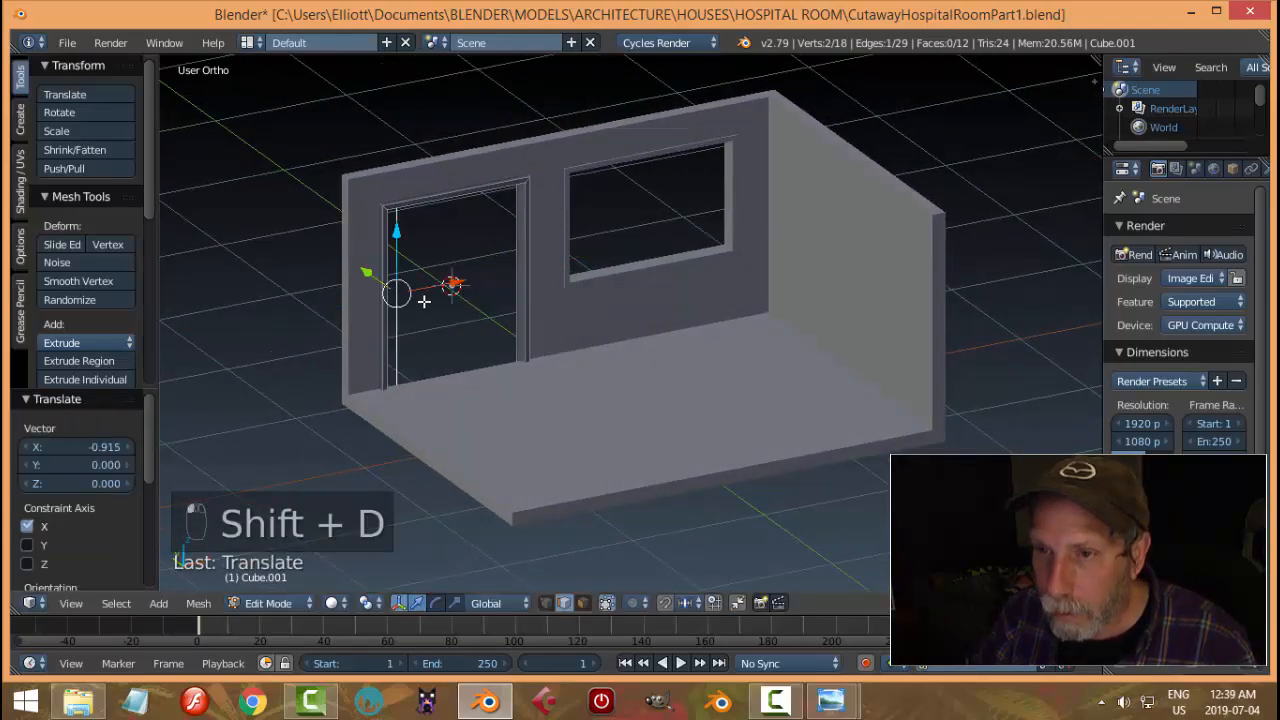
# Separate the duplicated edge from the door frame as its own object and return to Object Mode
pyautogui.moveTo(423, 300); pyautogui.dragTo(616, 296, button='middle')
pyautogui.press('p')
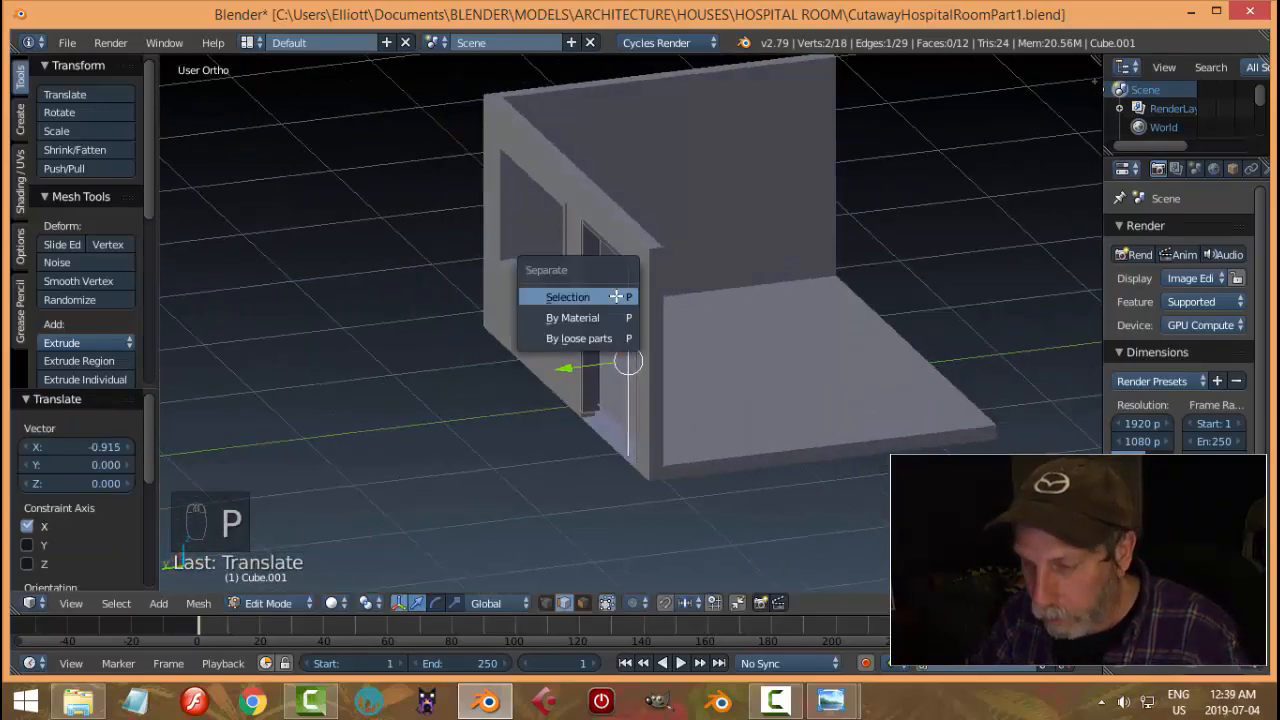
pyautogui.click(606, 297)
pyautogui.press('Tab')
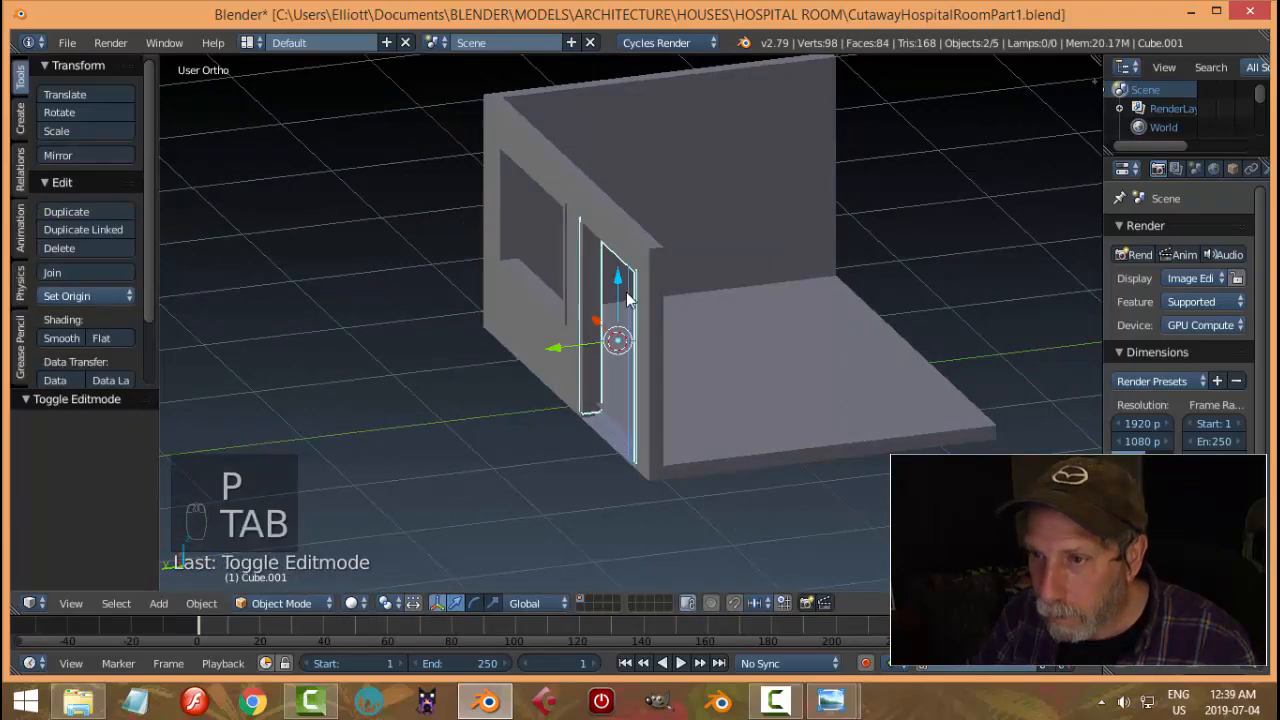
# Select only the separated edge in the door opening and set its origin to its geometry
pyautogui.click(699, 366)
pyautogui.moveTo(699, 366); pyautogui.dragTo(721, 341, button='middle')
pyautogui.click(78, 296)
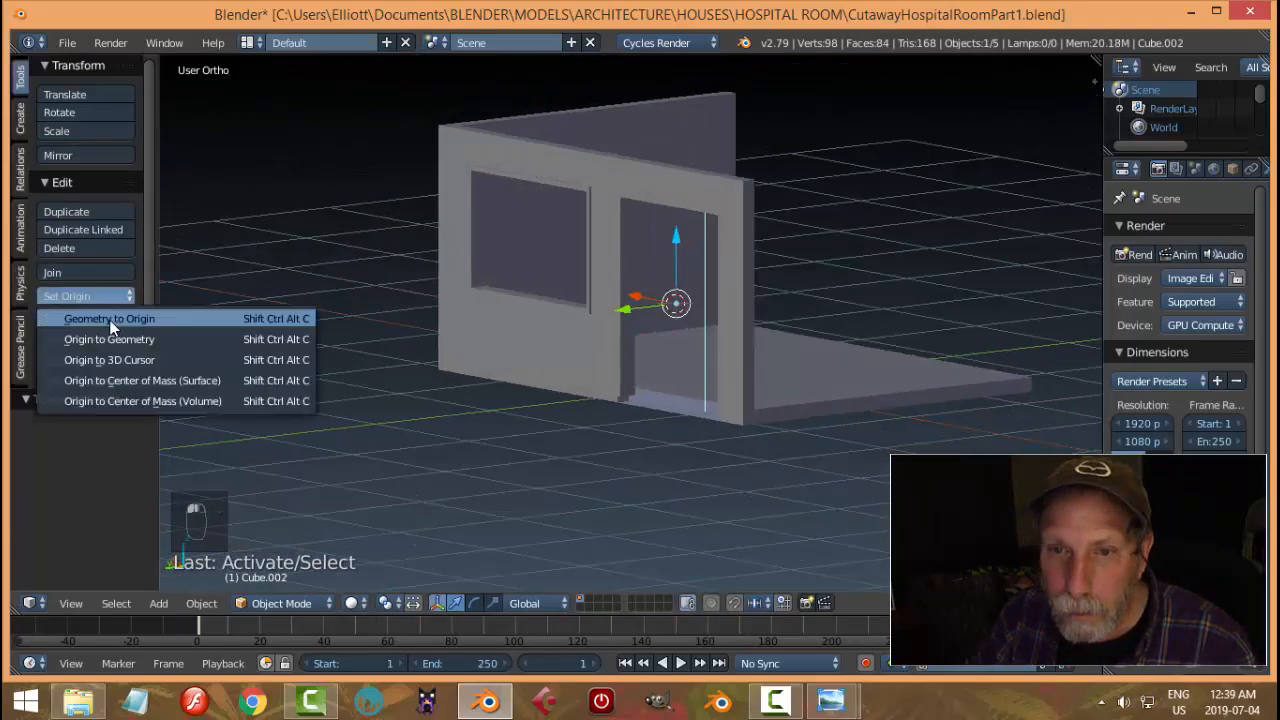
pyautogui.click(111, 330)
pyautogui.scroll(2, 815, 355)
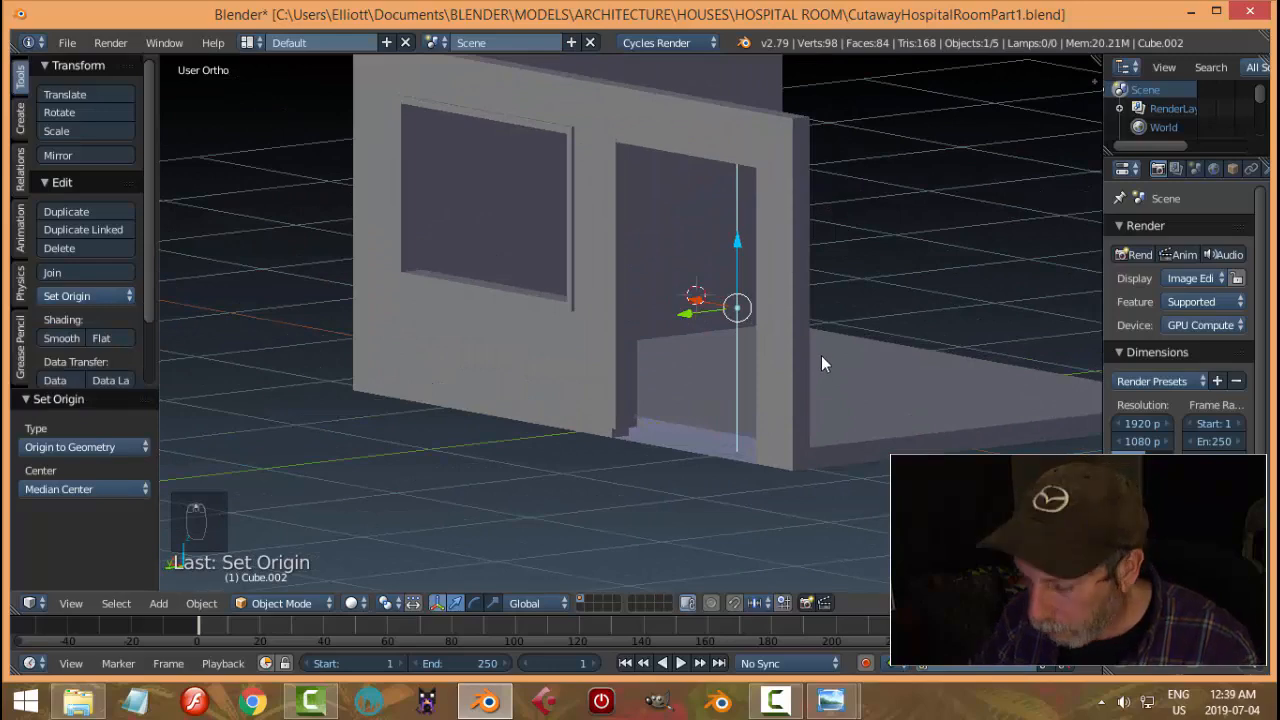
# Close the hospital-rooms reference image and study the double doors in the operating-room image before returning to Blender in back view
pyautogui.press('ctrl+KP_1')
pyautogui.scroll(3, 785, 445)
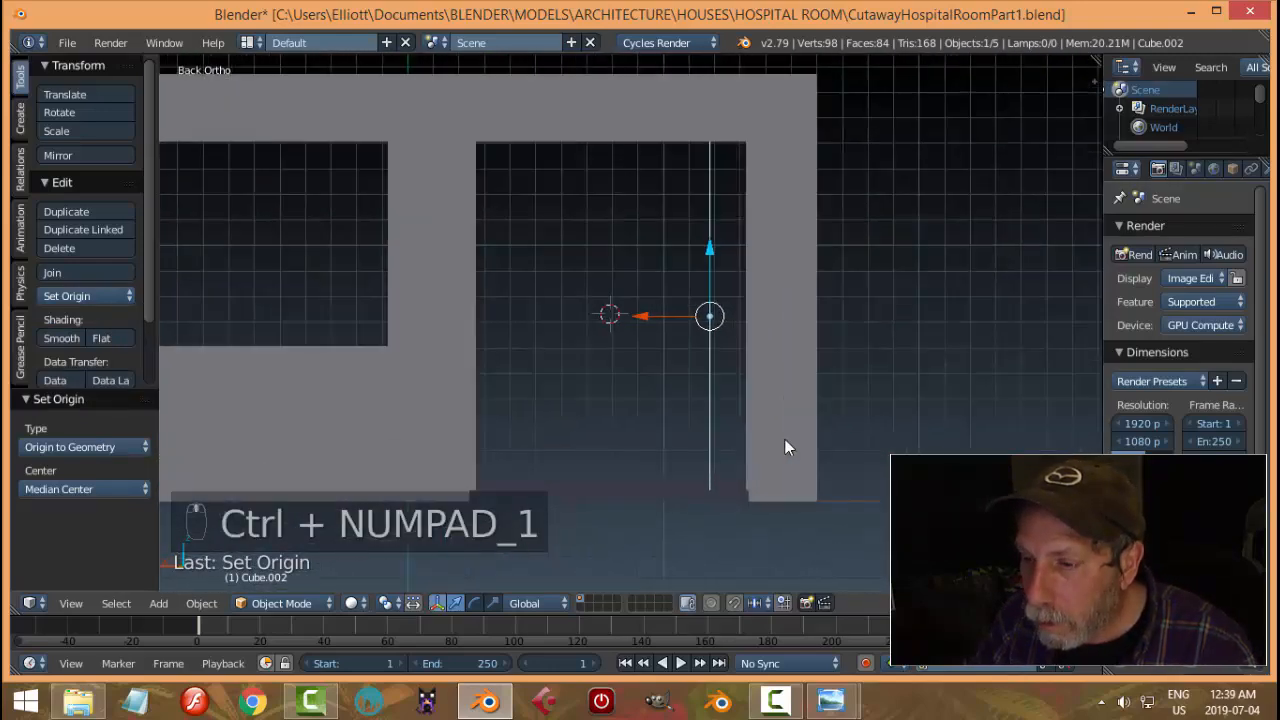
pyautogui.moveTo(830, 702)
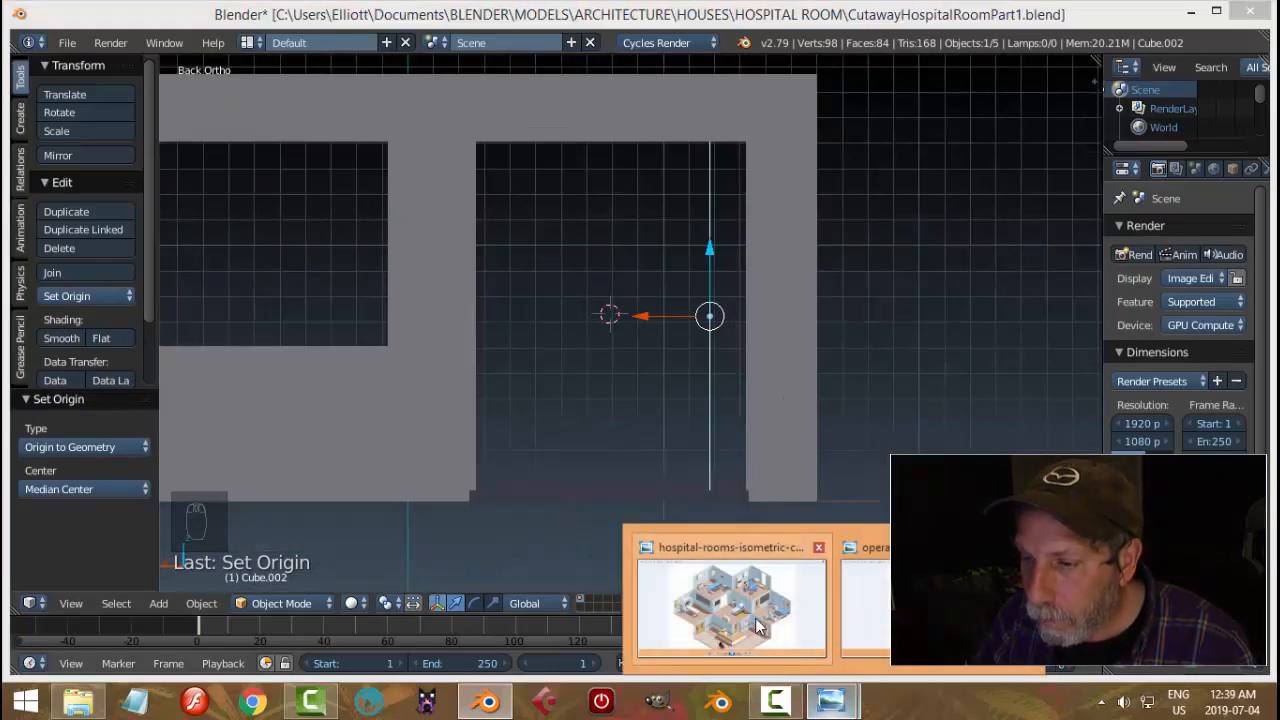
pyautogui.click(757, 627)
pyautogui.click(1215, 8)
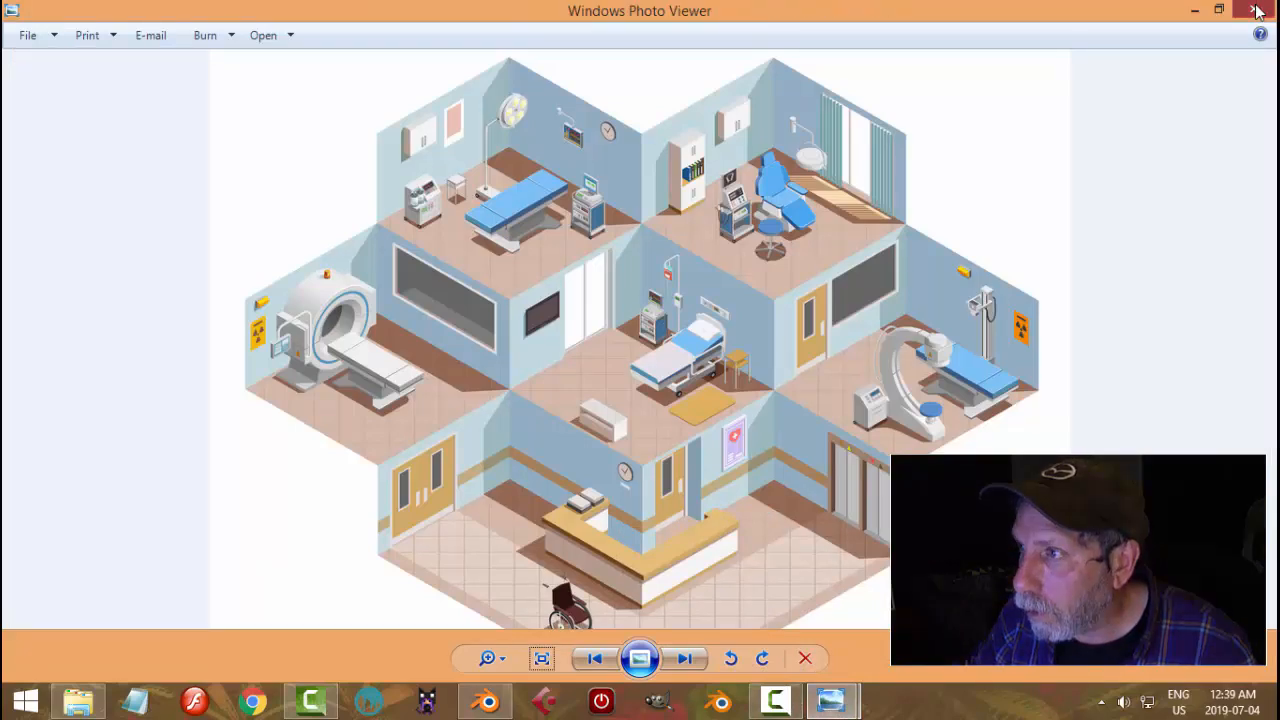
pyautogui.click(830, 702)
pyautogui.click(830, 702)
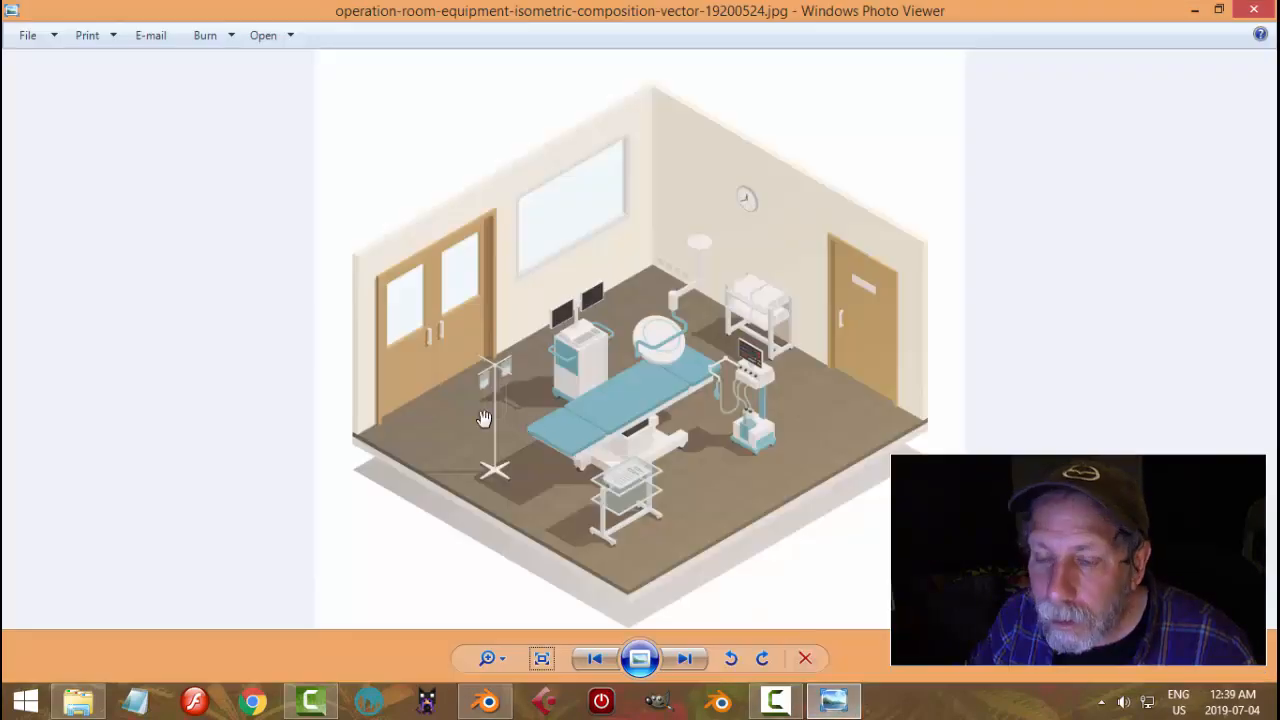
pyautogui.click(488, 702)
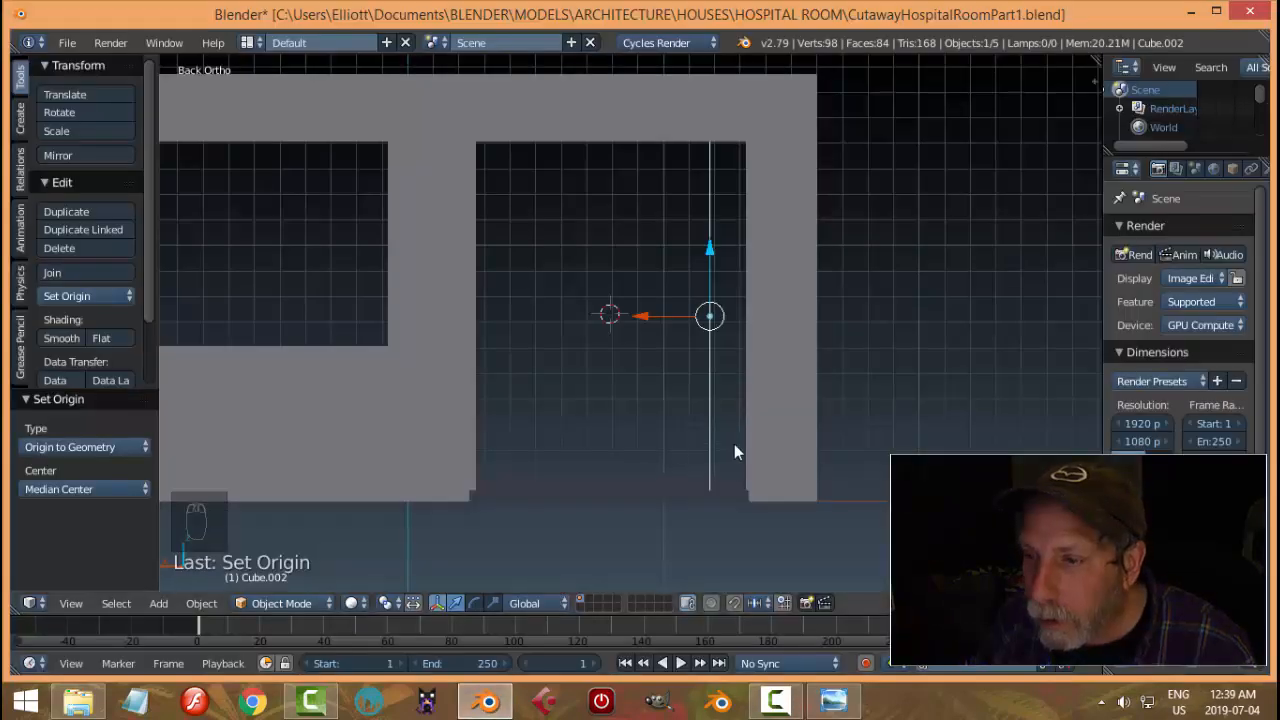
# Edit the separated edge in vertex select mode and raise its lower vertex slightly above the floor
pyautogui.press('a')
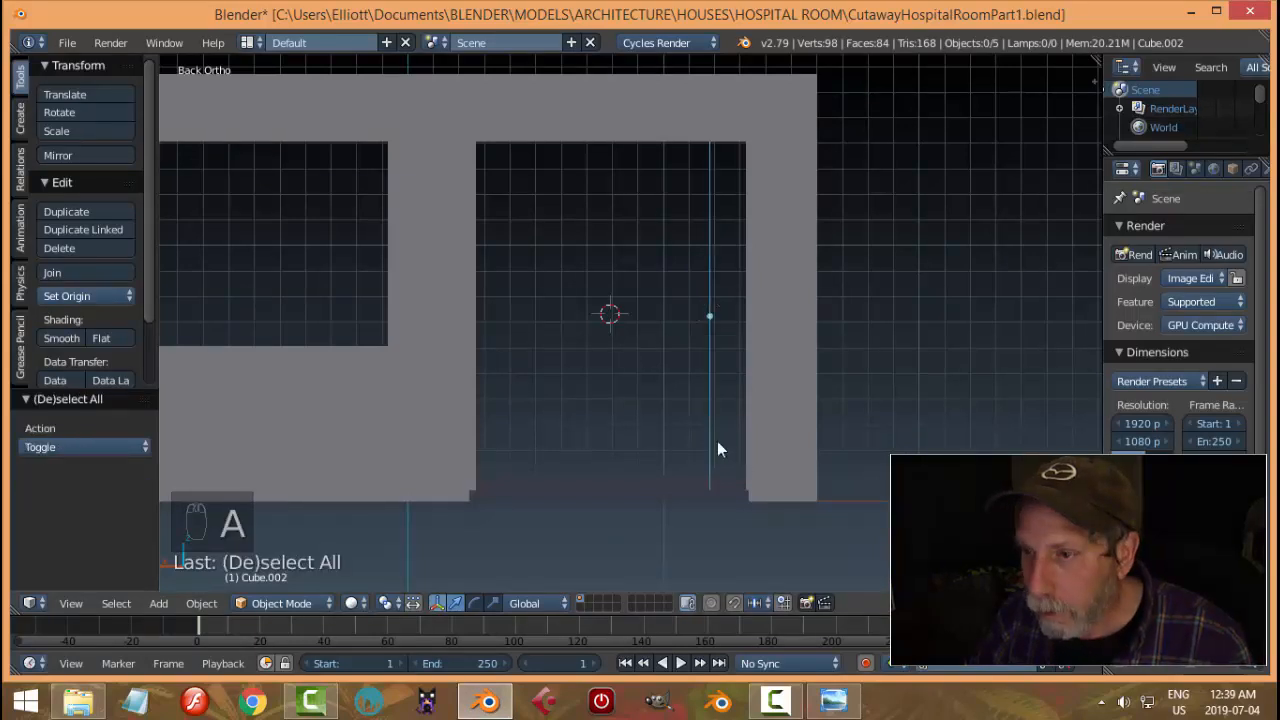
pyautogui.rightClick(712, 421)
pyautogui.press('Tab')
pyautogui.click(745, 424)
pyautogui.hotkey('ctrl', 'Tab')
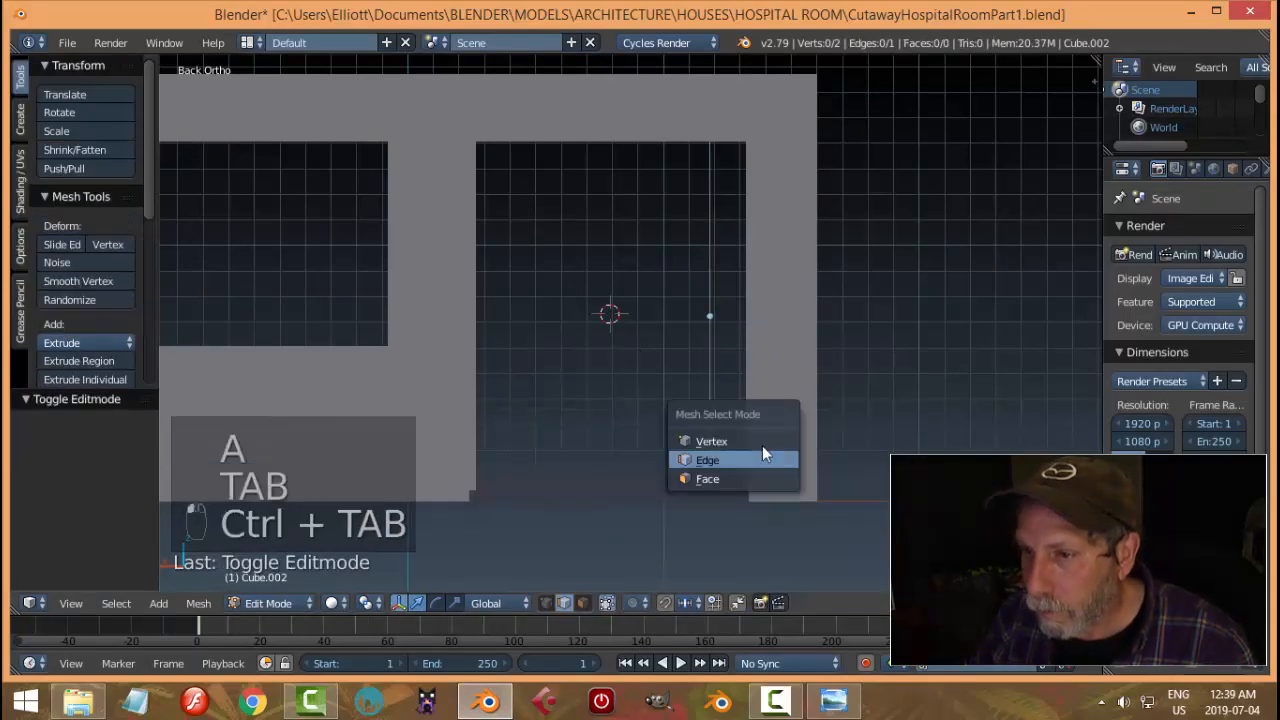
pyautogui.click(760, 440)
pyautogui.rightClick(710, 490)
pyautogui.moveTo(716, 432); pyautogui.dragTo(716, 420)
# Move the whole edge against the door frame's outer jamb and extrude it across to the middle of the opening
pyautogui.press('a')
pyautogui.press('a')
pyautogui.press('a')
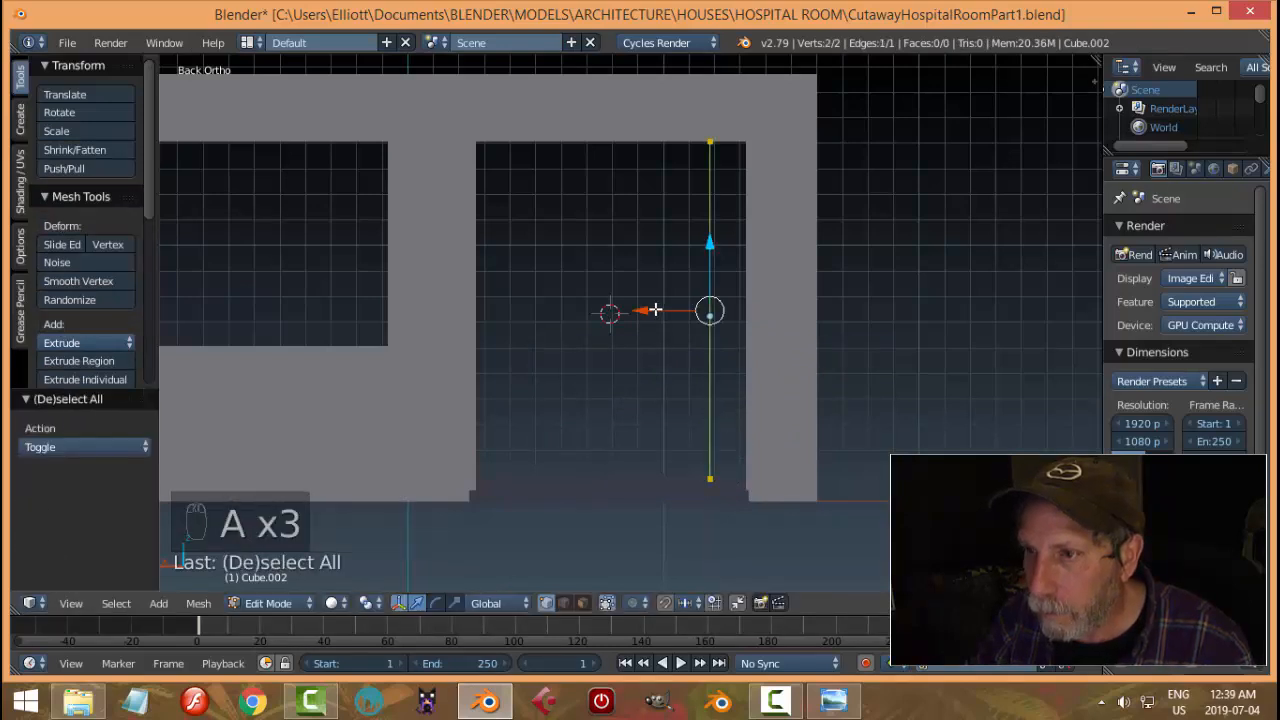
pyautogui.moveTo(655, 310); pyautogui.dragTo(692, 326)
pyautogui.press('e')
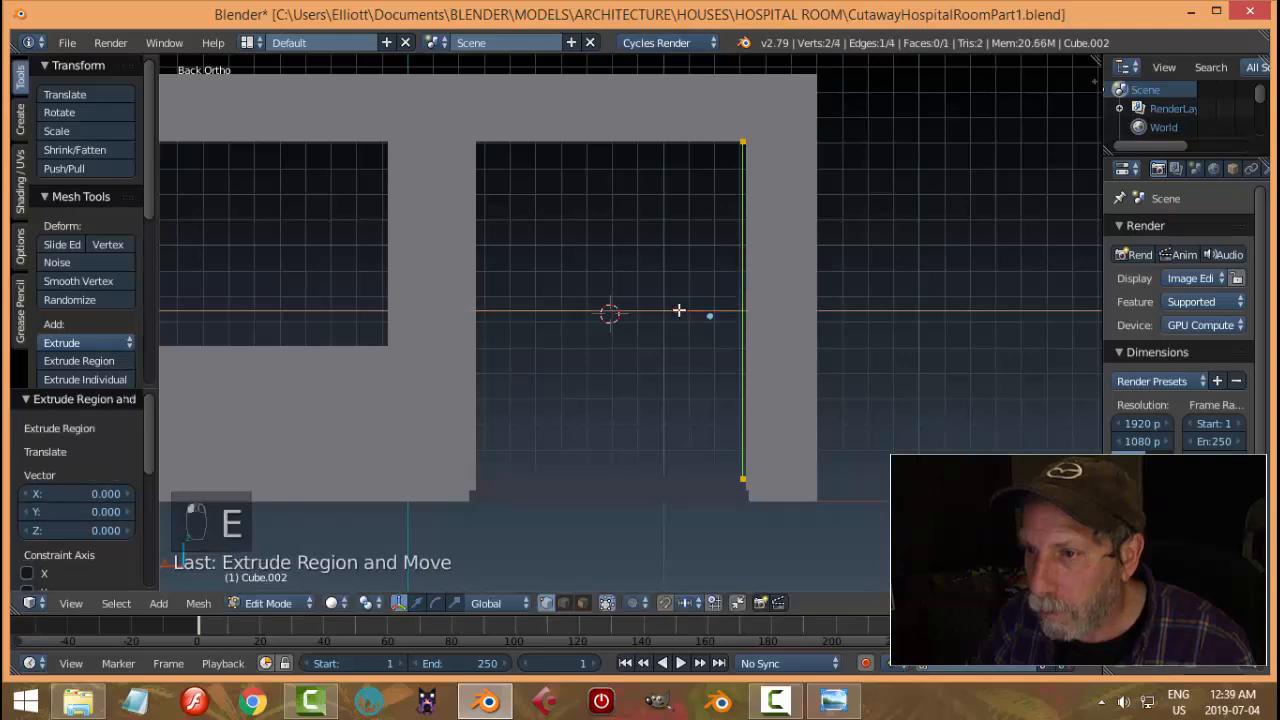
pyautogui.click(551, 331)
# Select the whole door panel and shift it slightly along Y within the door frame's depth
pyautogui.moveTo(814, 306); pyautogui.dragTo(371, 343, button='middle')
pyautogui.moveTo(577, 371); pyautogui.dragTo(464, 436, button='middle')
pyautogui.press('a')
pyautogui.press('a')
pyautogui.press('a')
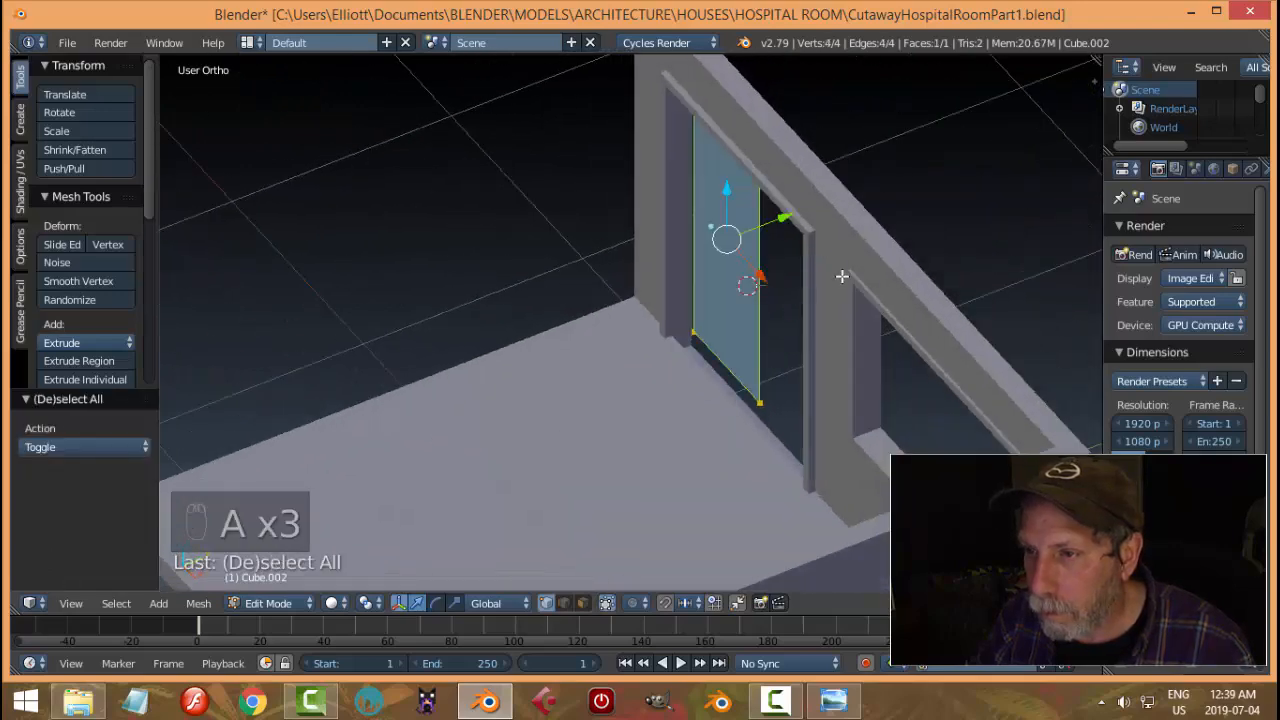
pyautogui.moveTo(786, 220); pyautogui.dragTo(766, 223)
pyautogui.press('a')
pyautogui.moveTo(580, 323); pyautogui.dragTo(849, 537, button='middle')
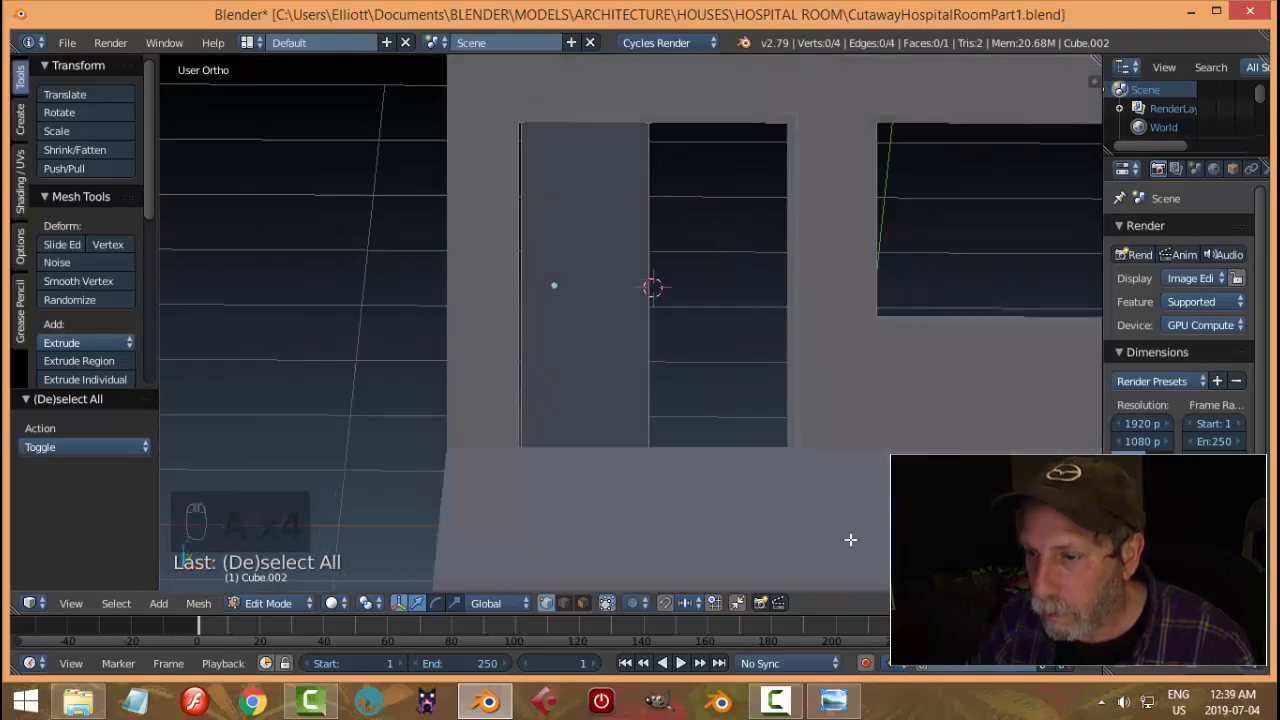
# Check the double doors in the operating-room reference image and inspect the door panel's outer vertical edge in Blender
pyautogui.click(843, 700)
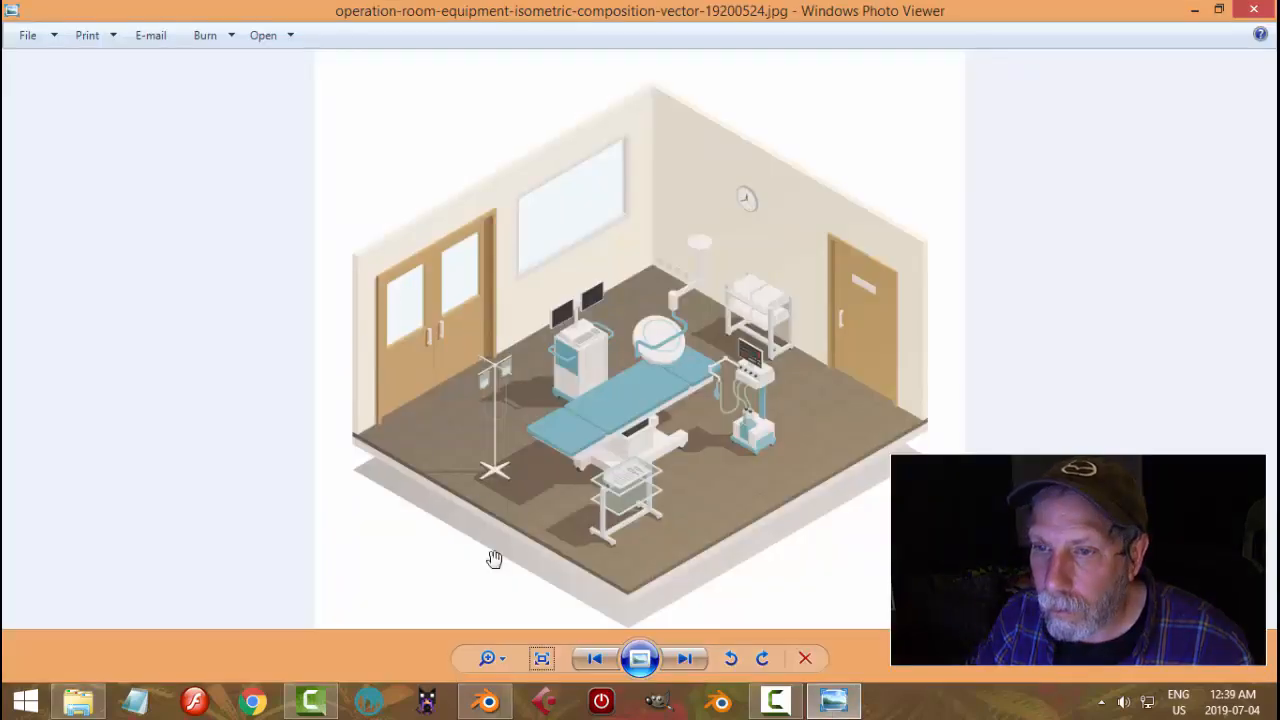
pyautogui.click(487, 700)
pyautogui.moveTo(703, 273)
pyautogui.mouseDown(button='middle')
pyautogui.moveTo(720, 272)
pyautogui.moveTo(700, 266)
pyautogui.mouseUp(button='middle')
pyautogui.rightClick(523, 123)
pyautogui.keyDown('shift'); pyautogui.rightClick(524, 451); pyautogui.keyUp('shift')
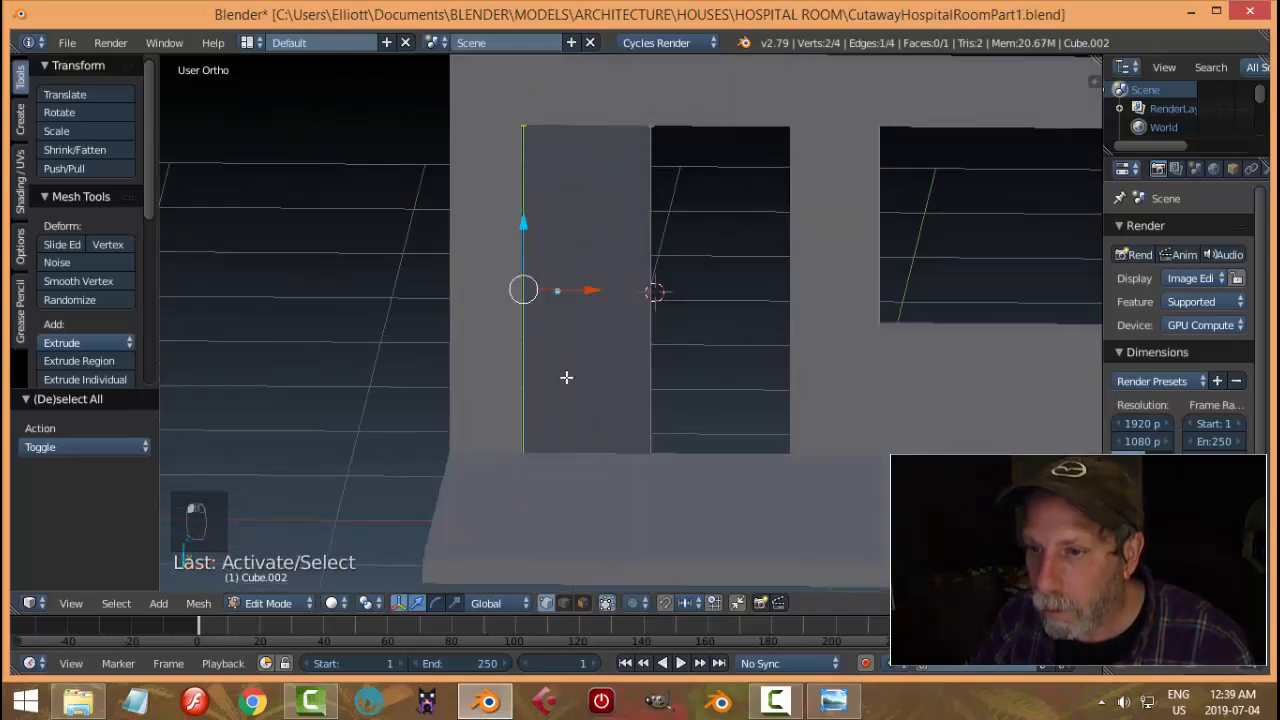
pyautogui.press('a')
pyautogui.moveTo(600, 363); pyautogui.dragTo(618, 338, button='middle')
pyautogui.hotkey('ctrl', 'r')
pyautogui.click(617, 335)
pyautogui.click(617, 324)
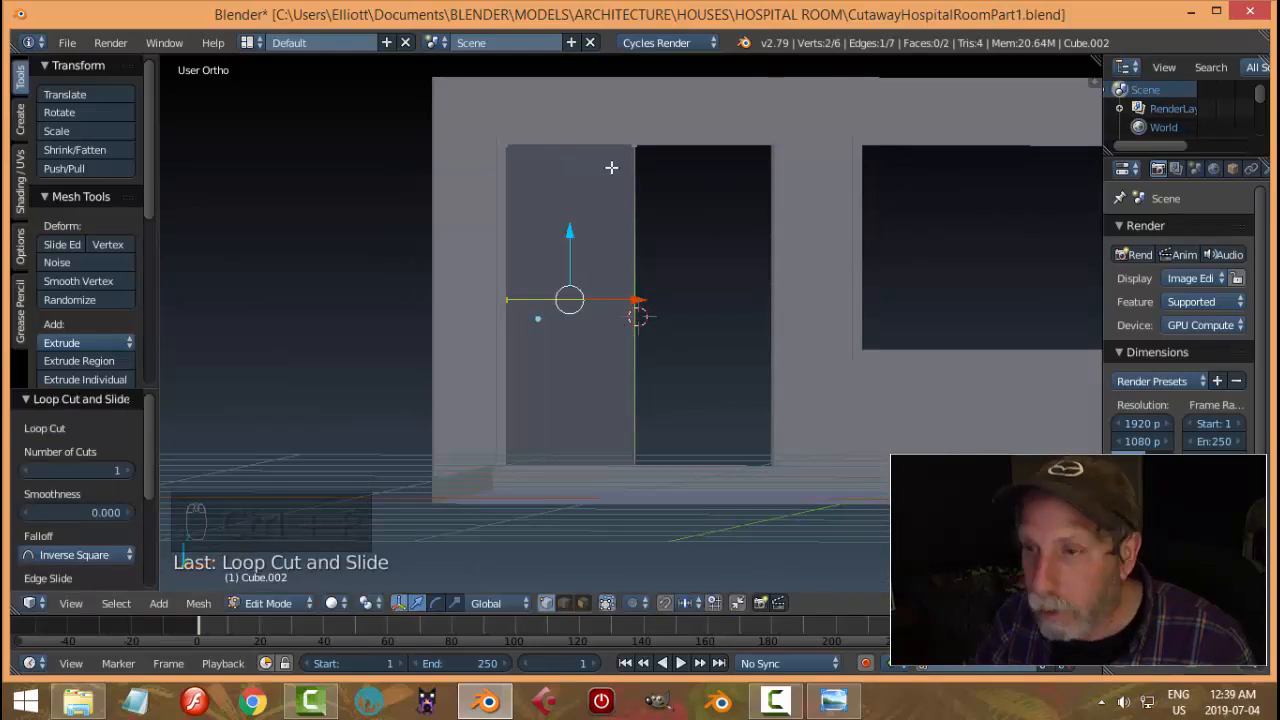
pyautogui.hotkey('ctrl', 'z')
# Add a horizontal loop cut near the door panel's mid-height and compare its position with the operating-room reference image
pyautogui.hotkey('ctrl', 'r')
pyautogui.click(622, 320)
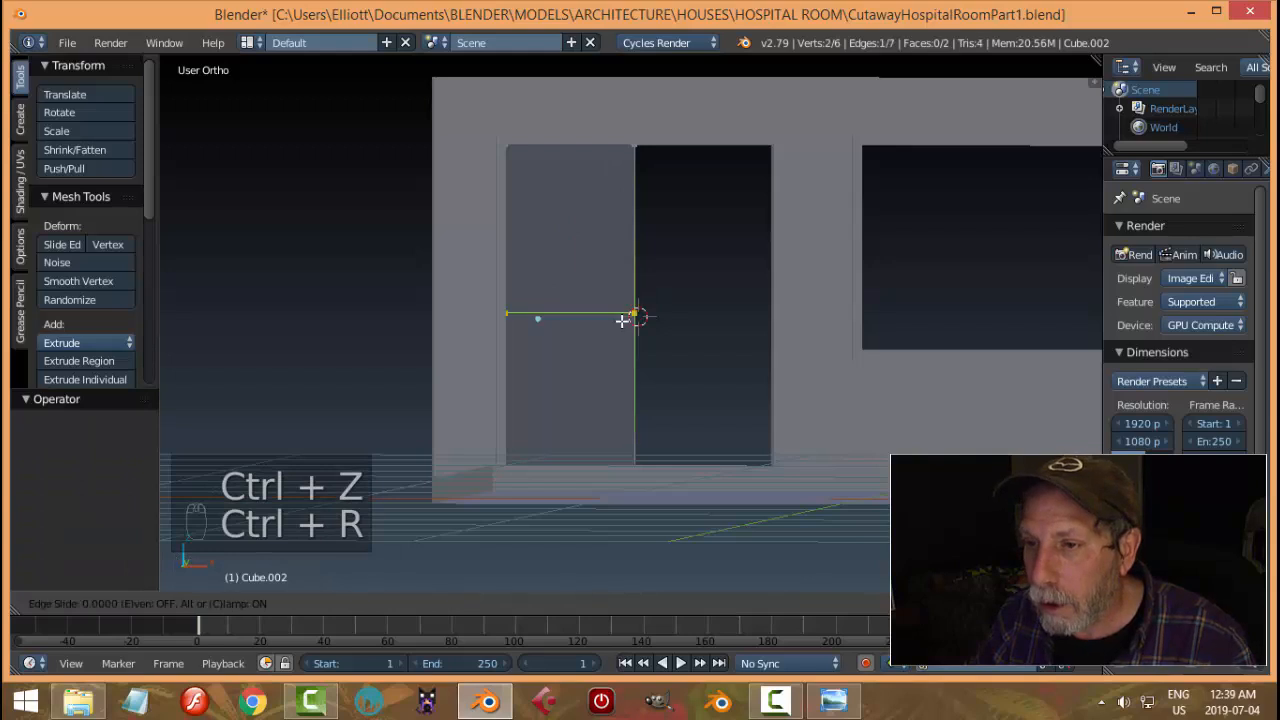
pyautogui.click(623, 320)
pyautogui.click(840, 705)
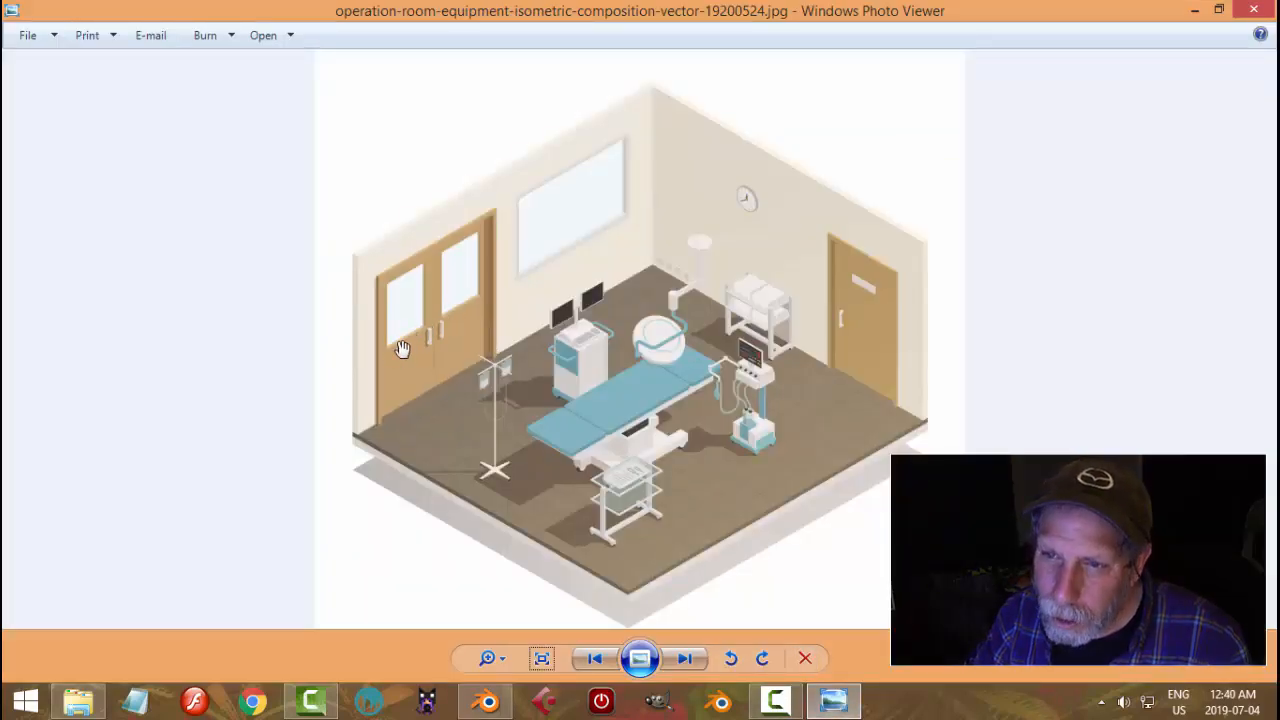
pyautogui.click(488, 701)
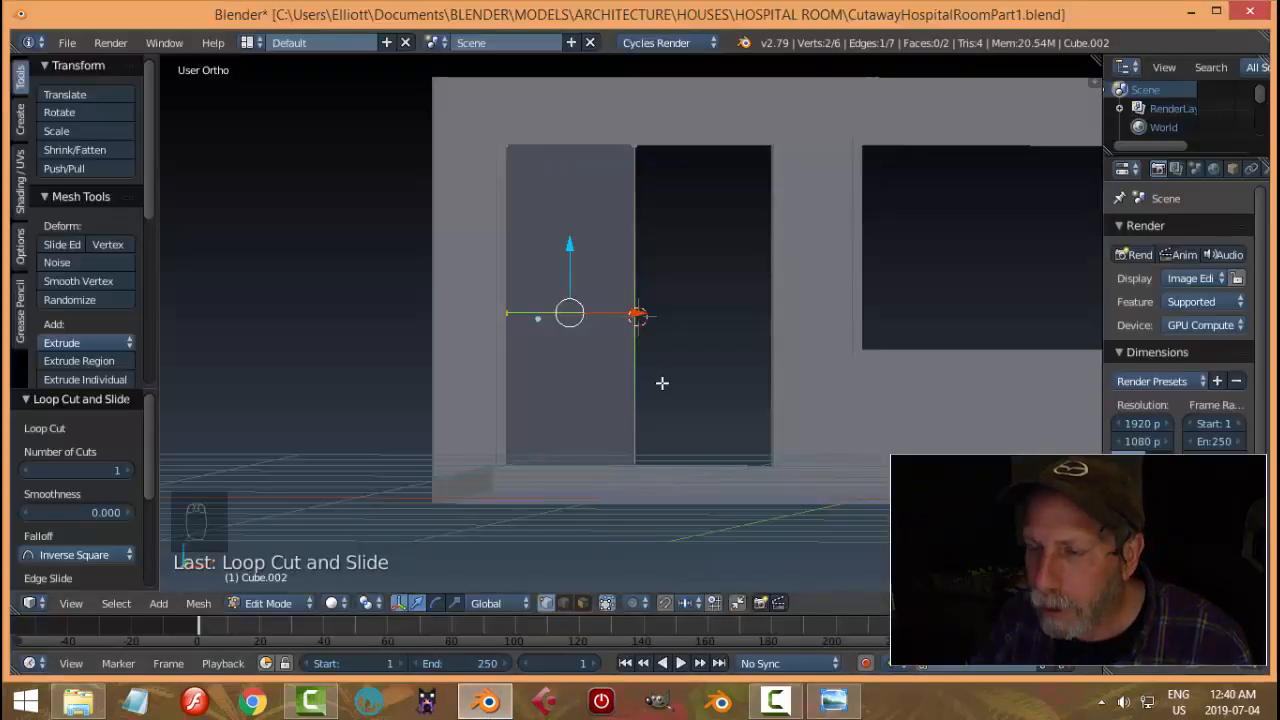
# Inset the door panel's upper face by about 0.034 in face select mode to outline the door window
pyautogui.press('a')
pyautogui.hotkey('ctrl', 'Tab')
pyautogui.click(557, 323)
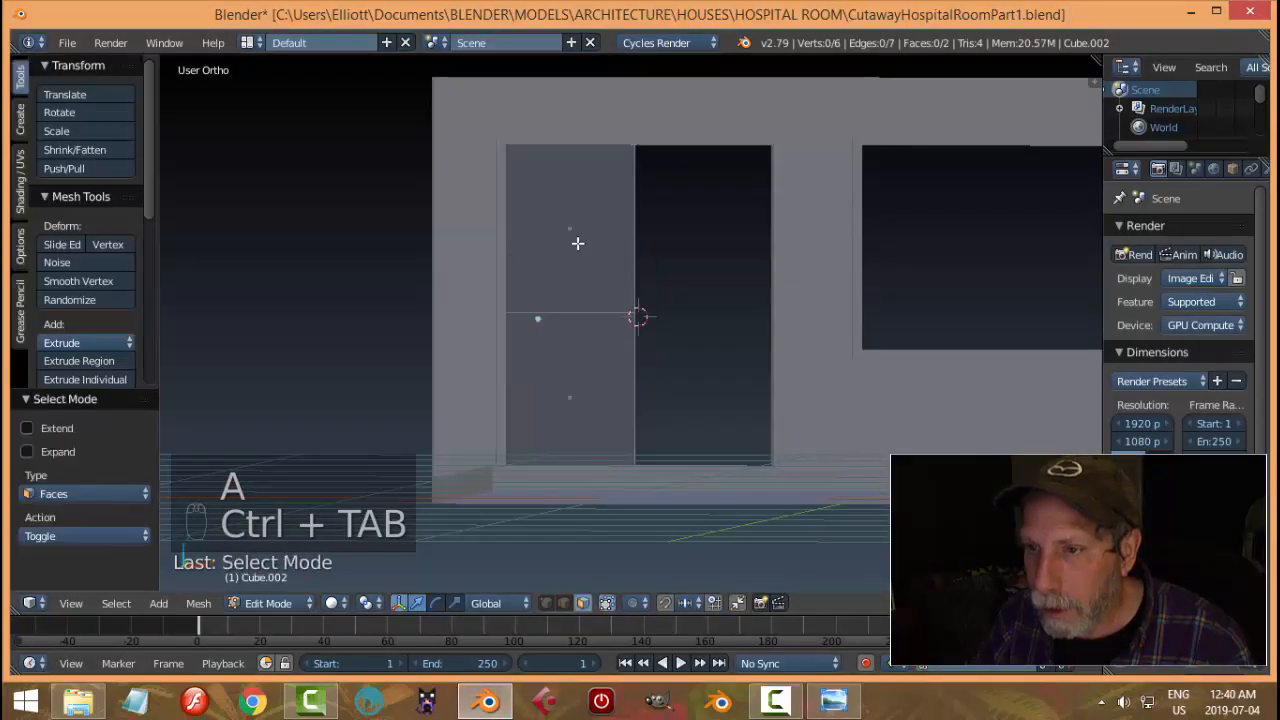
pyautogui.rightClick(577, 243)
pyautogui.press('i')
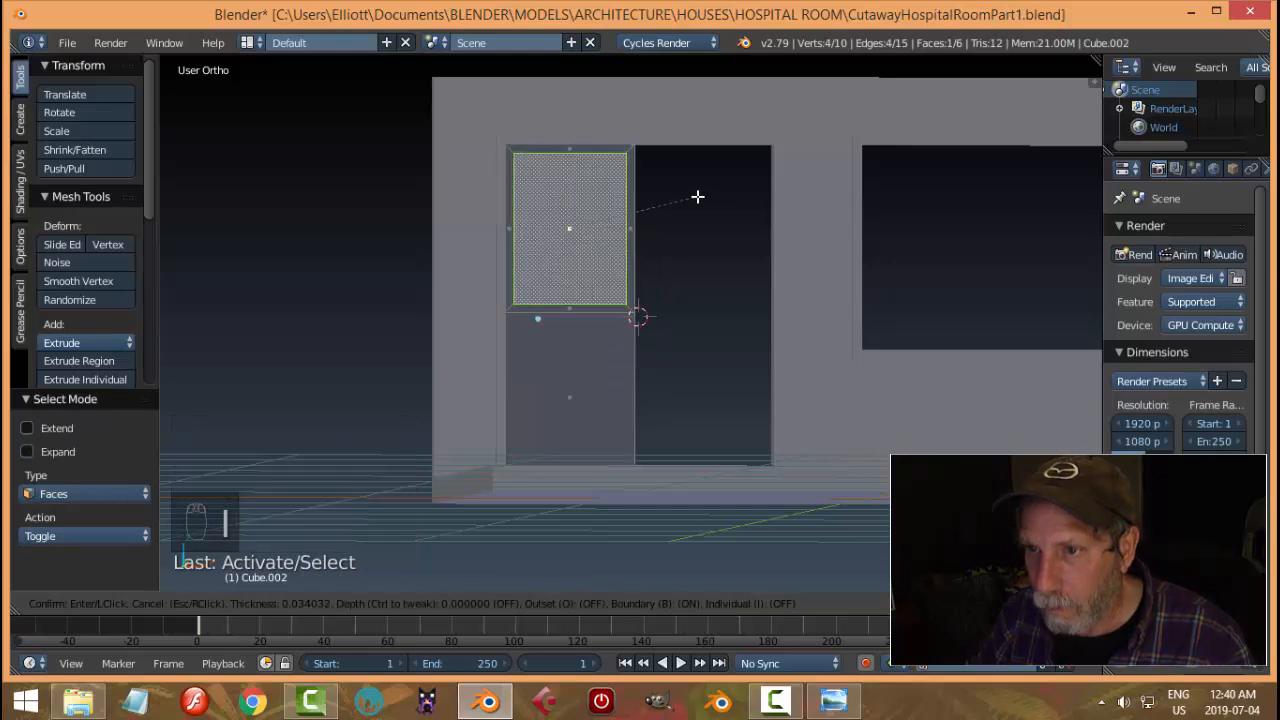
pyautogui.click(697, 197)
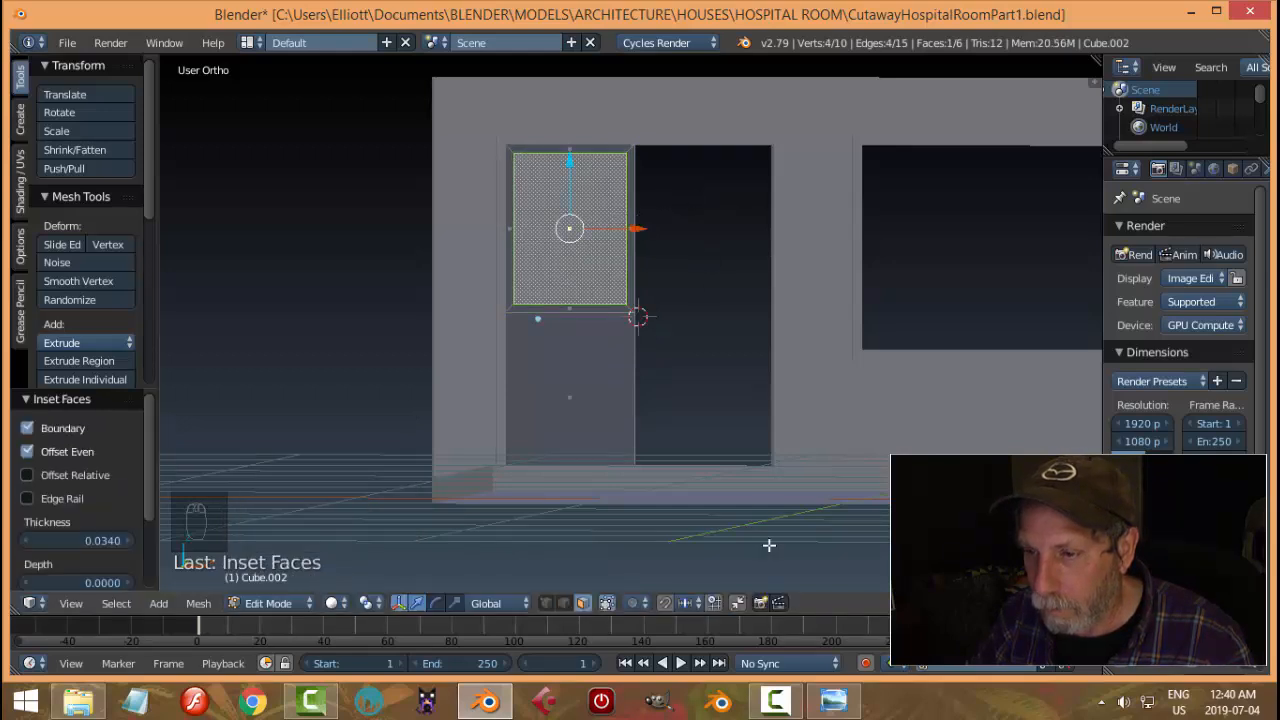
# Check the door windows in the reference image and delete the inset face to open the door's window
pyautogui.click(833, 700)
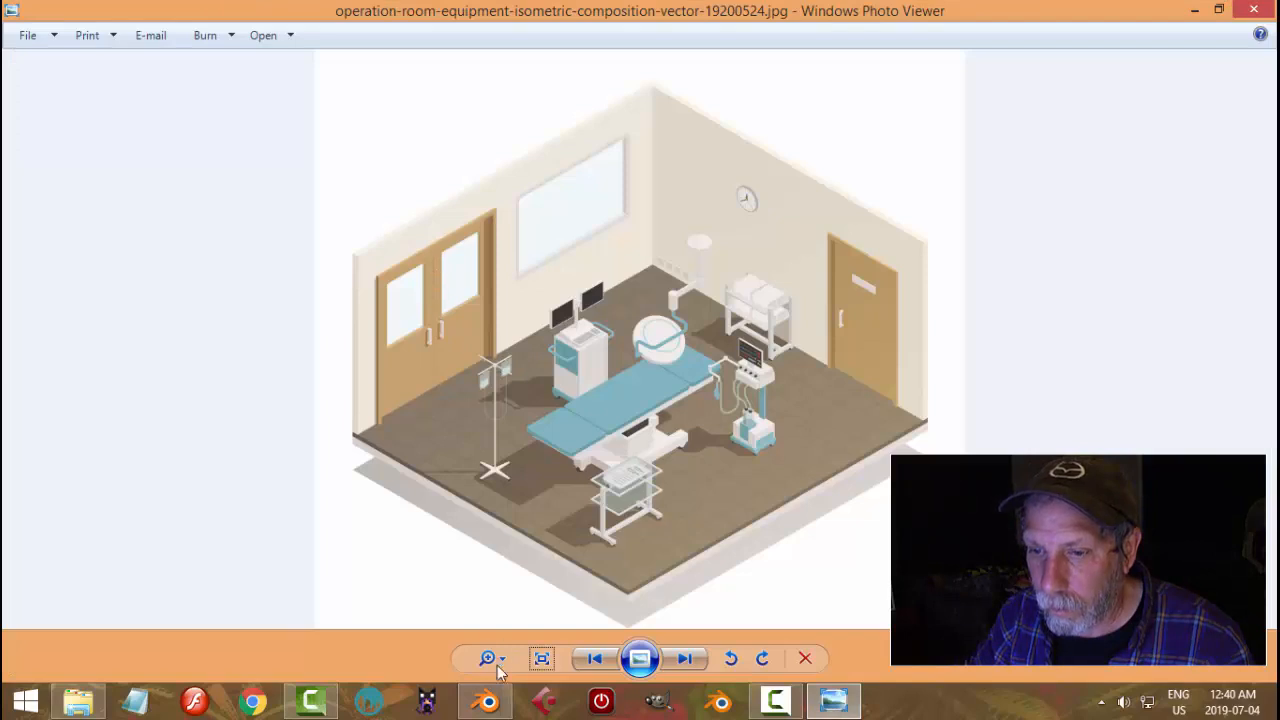
pyautogui.click(488, 700)
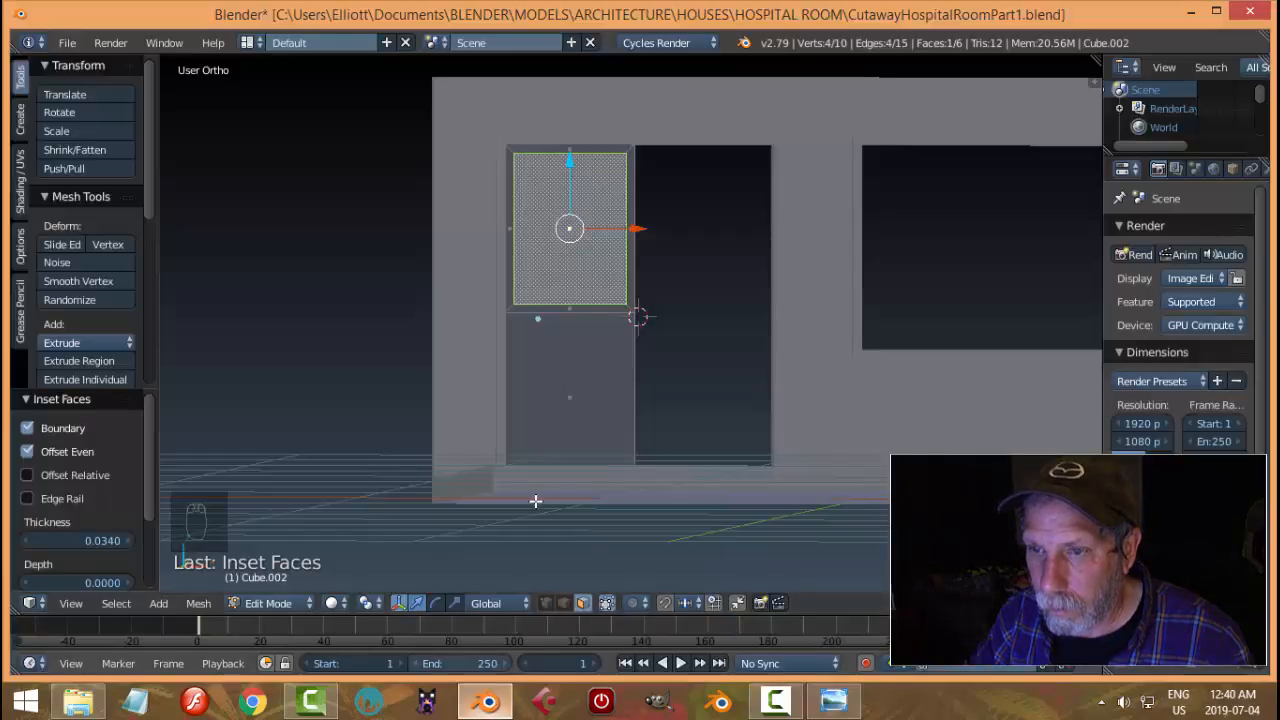
pyautogui.press('x')
pyautogui.click(574, 371)
# Select all of the door panel's faces and extrude them slightly to give the door thickness
pyautogui.press('a')
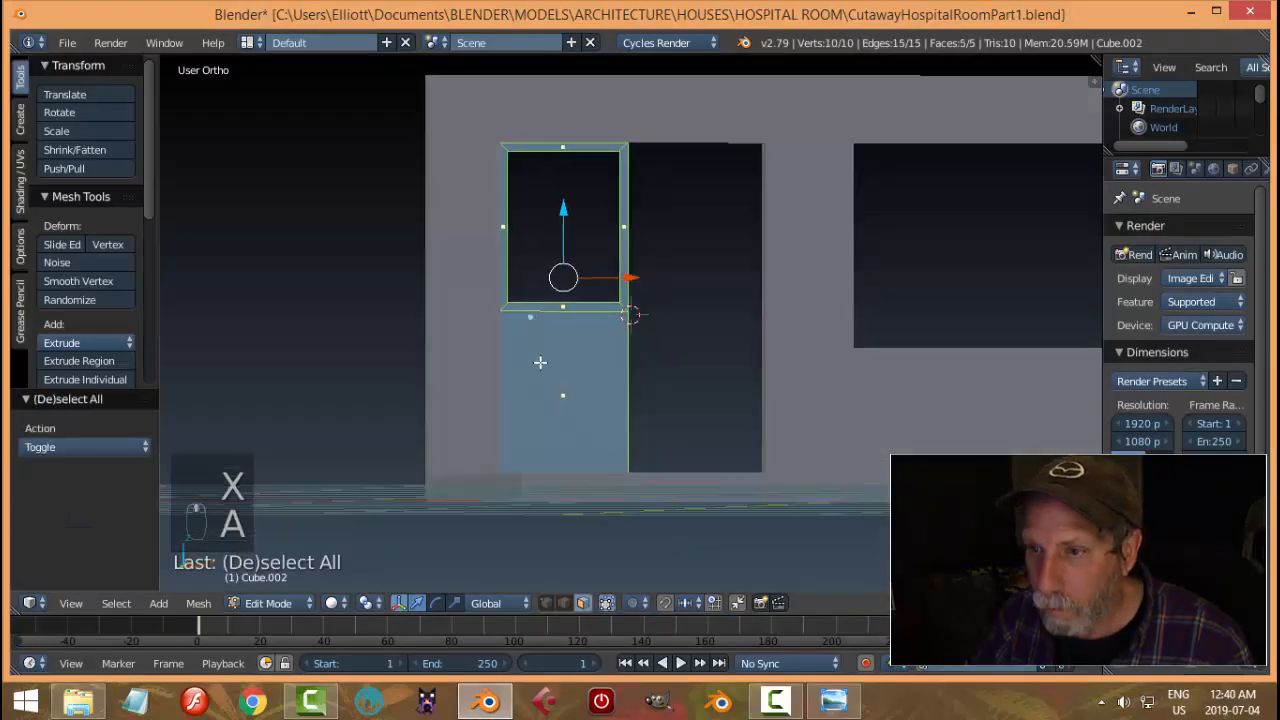
pyautogui.moveTo(540, 362); pyautogui.dragTo(691, 392, button='middle')
pyautogui.moveTo(580, 390); pyautogui.dragTo(560, 405, button='middle')
pyautogui.press('e')
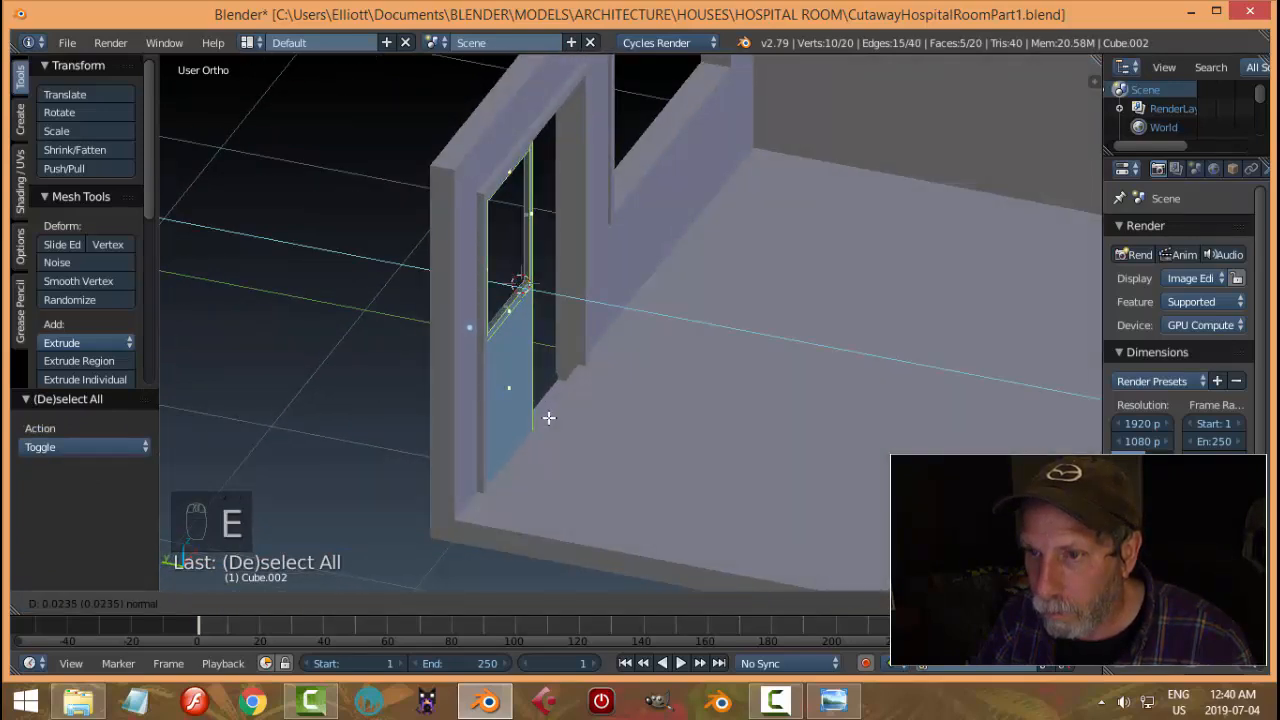
pyautogui.click(570, 355)
# Return to Object Mode, nudge the door about 0.02 along Y within its frame, and deselect it
pyautogui.moveTo(570, 355); pyautogui.dragTo(571, 354, button='middle')
pyautogui.press('a')
pyautogui.press('Tab')
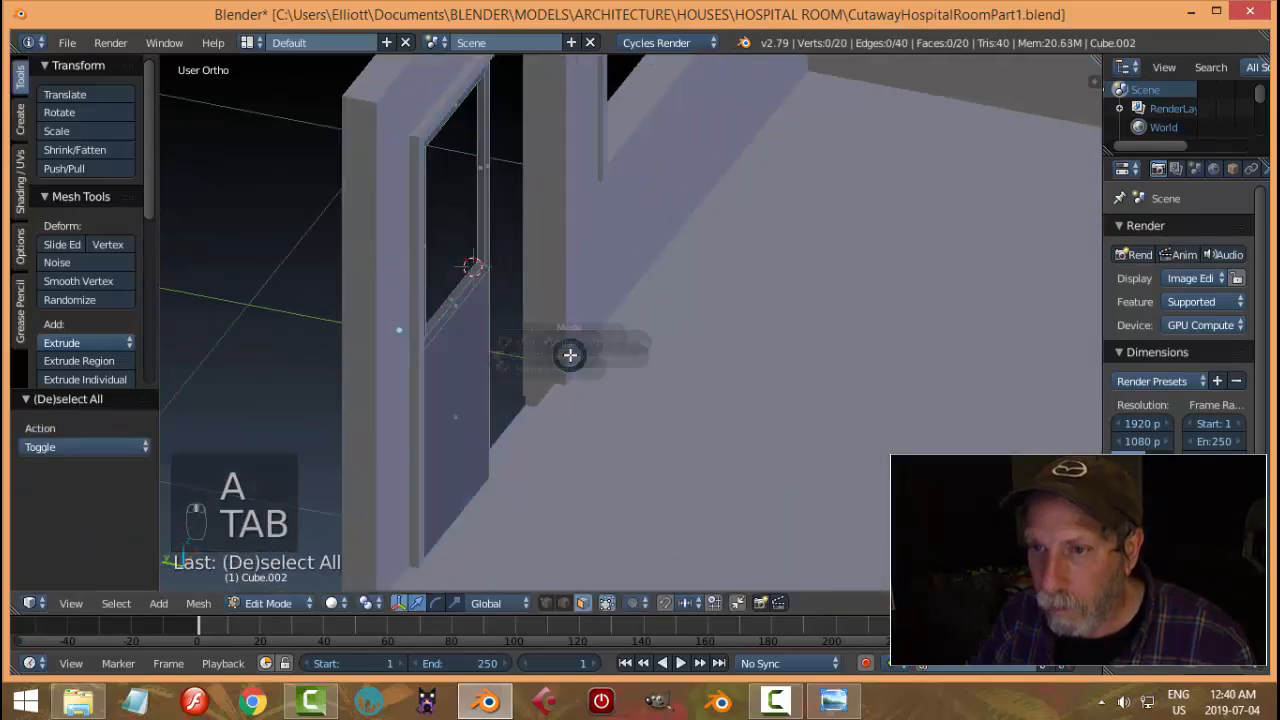
pyautogui.press('a')
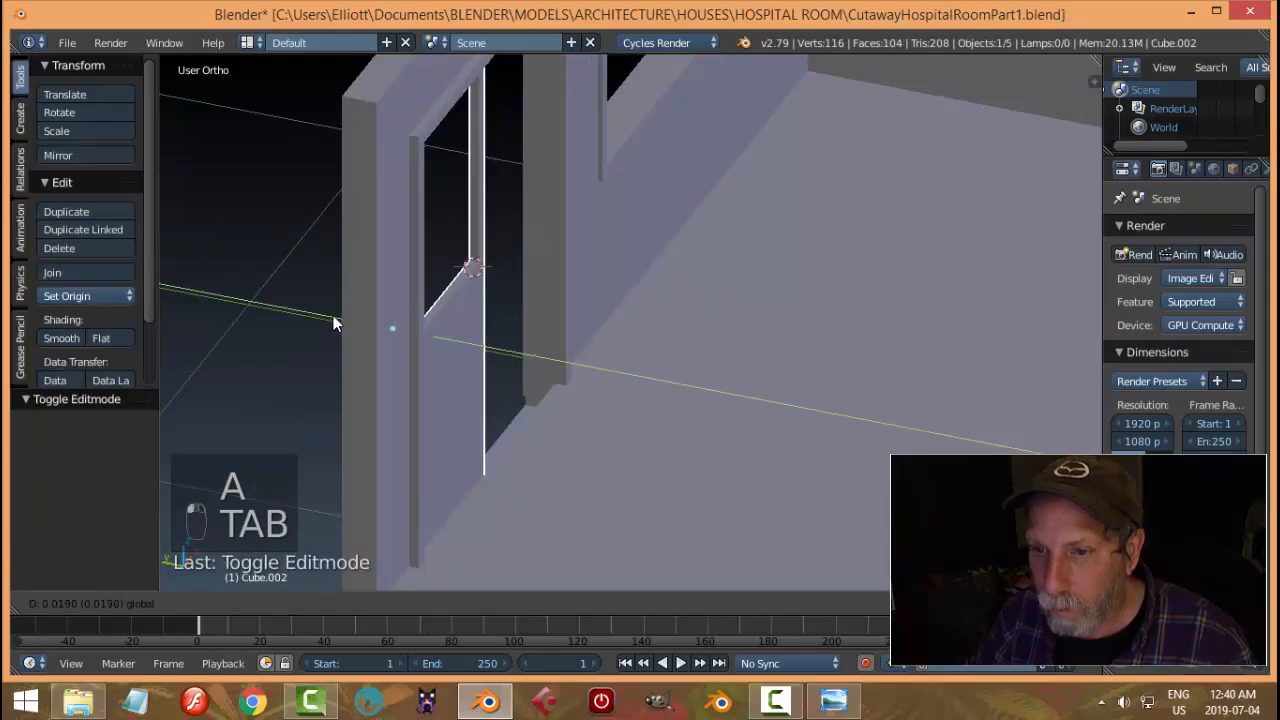
# Examine the door's fit in the frame and compare it with the double doors in the operating-room reference image
pyautogui.moveTo(488, 315); pyautogui.dragTo(399, 262, button='middle')
pyautogui.scroll(-3, 657, 301)
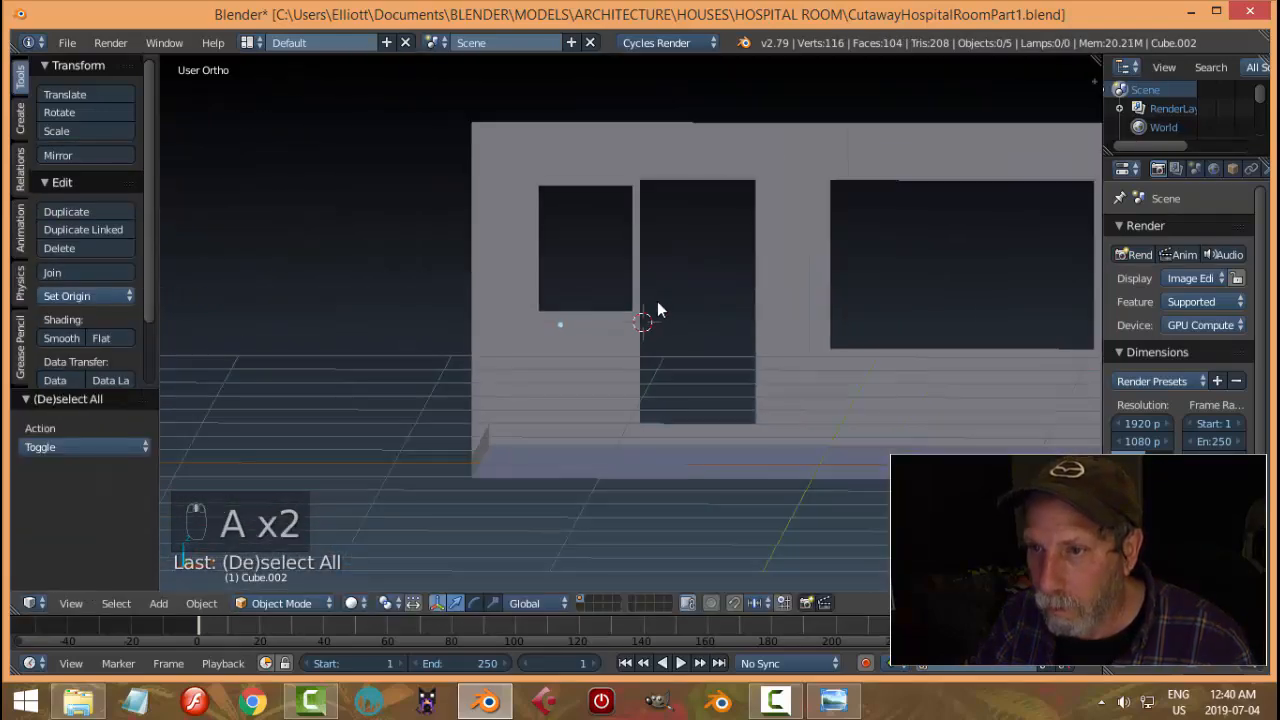
pyautogui.moveTo(657, 301); pyautogui.dragTo(530, 366, button='middle')
pyautogui.scroll(2, 616, 340)
pyautogui.moveTo(616, 347); pyautogui.dragTo(777, 457, button='middle')
pyautogui.click(834, 700)
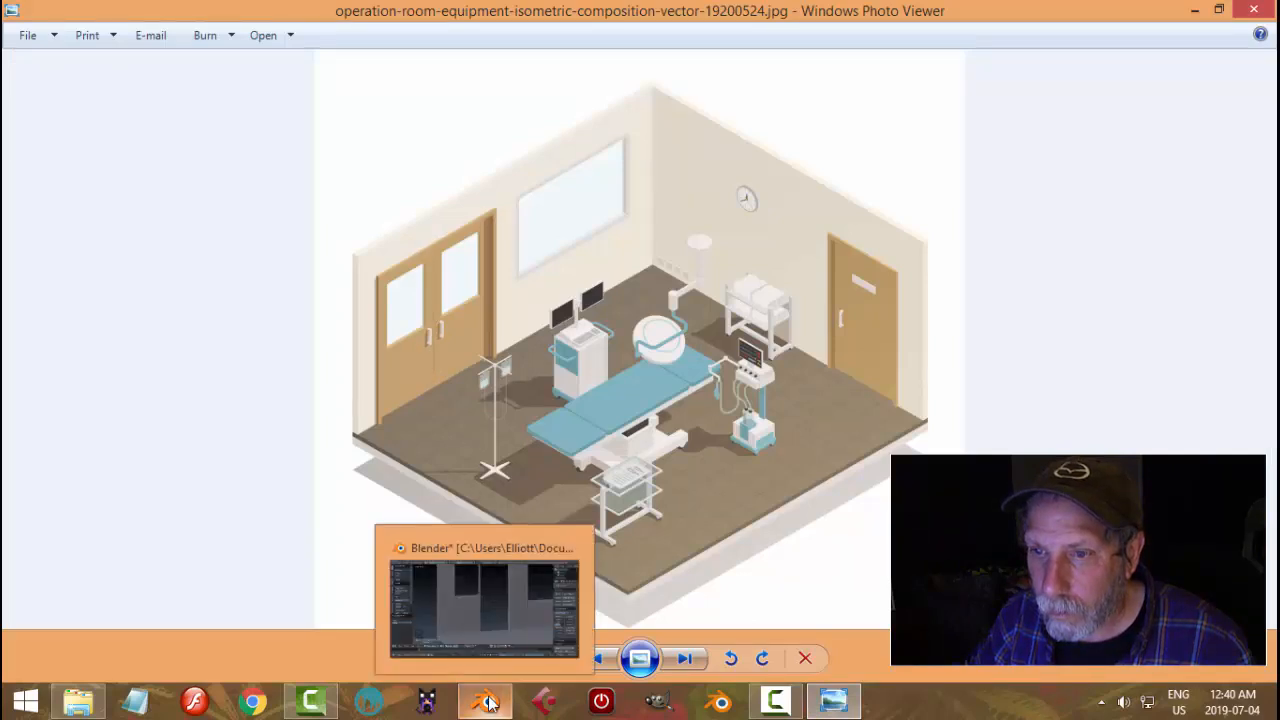
# Check the door handles in the reference image, switch back to Blender, and duplicate the door's lower front face scaled to about 0.2
pyautogui.scroll(1, 448, 368)
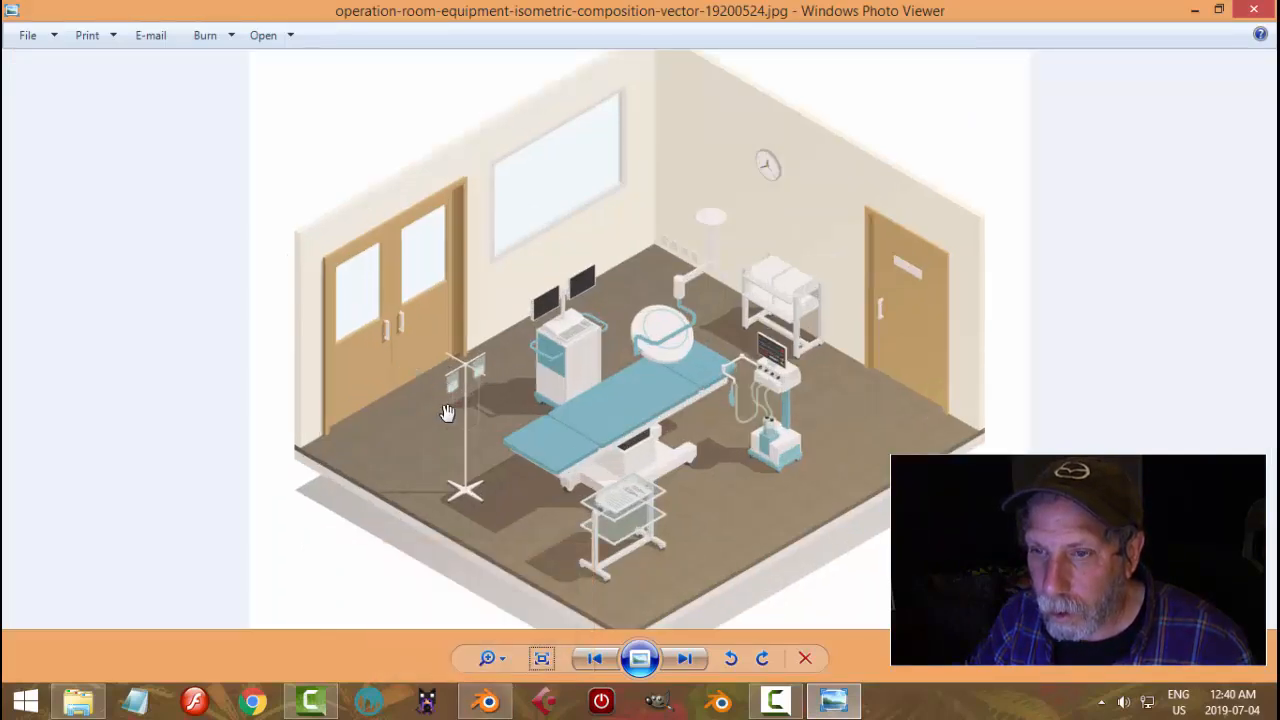
pyautogui.click(488, 702)
pyautogui.rightClick(543, 369)
pyautogui.press('Tab')
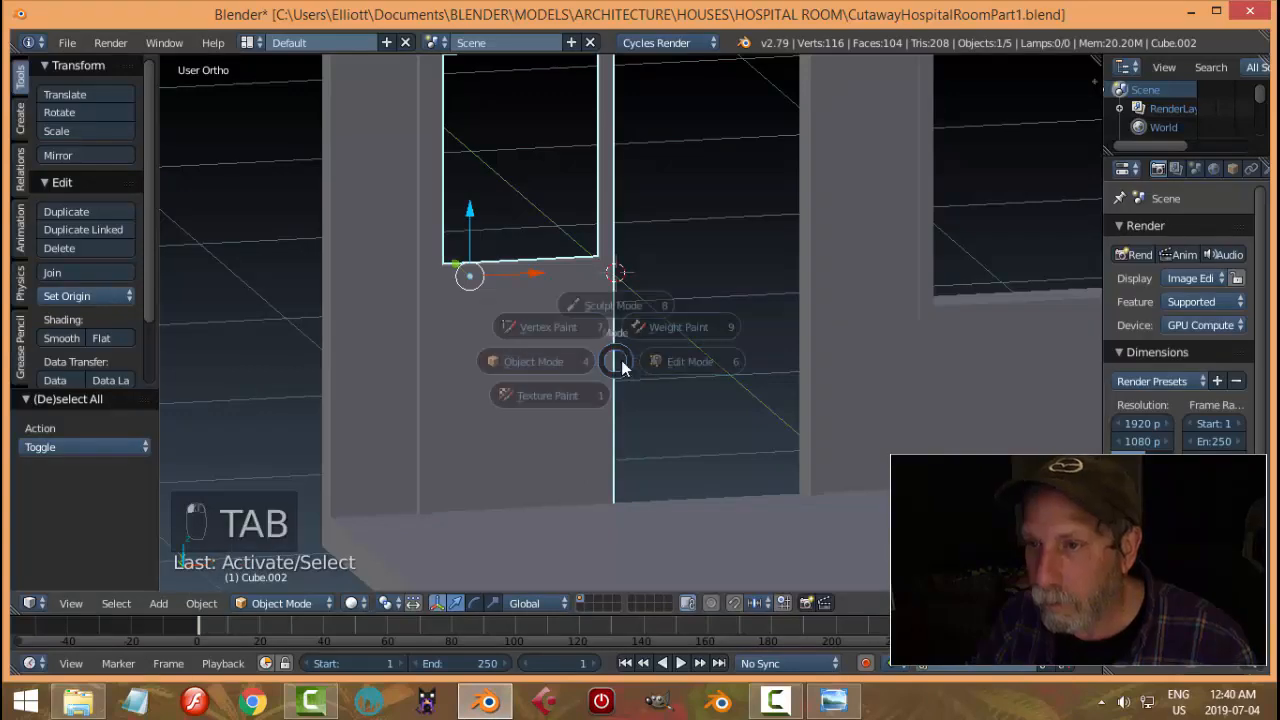
pyautogui.rightClick(517, 345)
pyautogui.moveTo(700, 387)
pyautogui.mouseDown(button='middle')
pyautogui.moveTo(683, 349)
pyautogui.moveTo(682, 389)
pyautogui.mouseUp(button='middle')
pyautogui.hotkey('shift', 'd')
pyautogui.press('s')
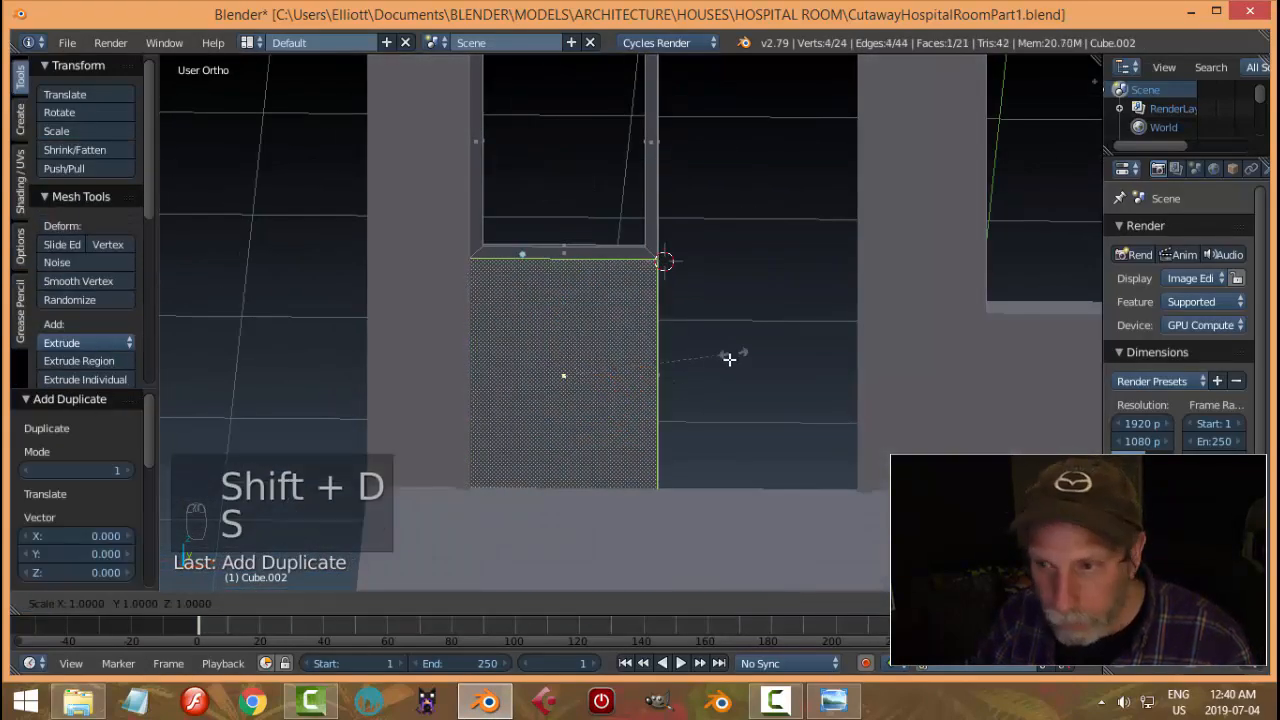
pyautogui.click(600, 393)
pyautogui.scroll(1, 709, 420)
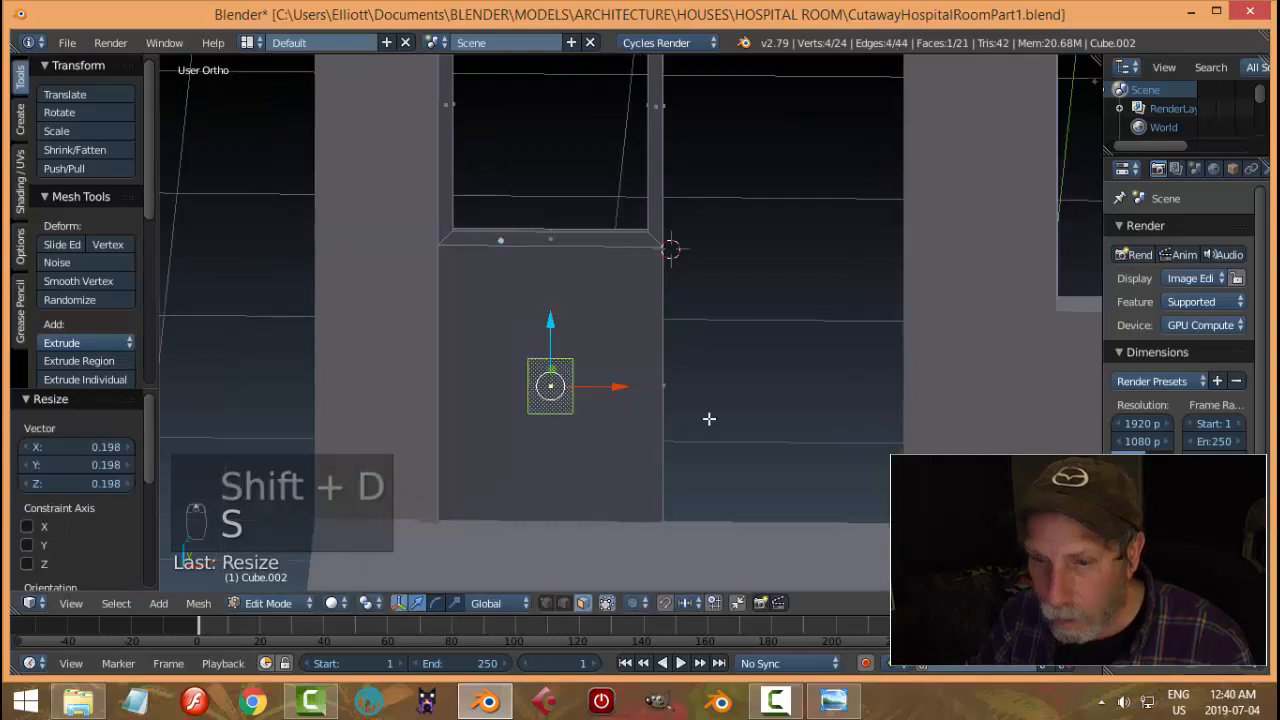
# Narrow the duplicated face to about 0.36 along X to form a slim upright handle plate
pyautogui.press('s')
pyautogui.press('x')
pyautogui.click(599, 418)
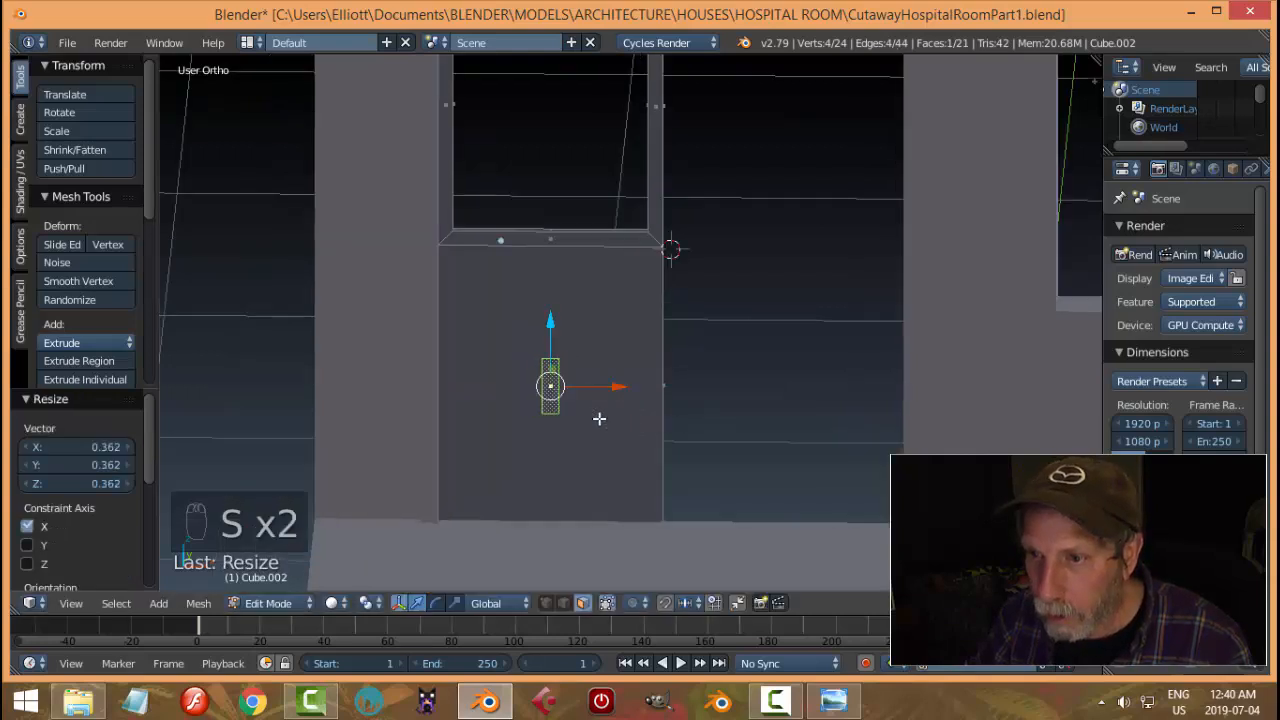
# In front view, move the handle face about 0.21 along X and 0.23 along Z, to the door's inner edge below the window
pyautogui.press('KP_1')
pyautogui.press('g')
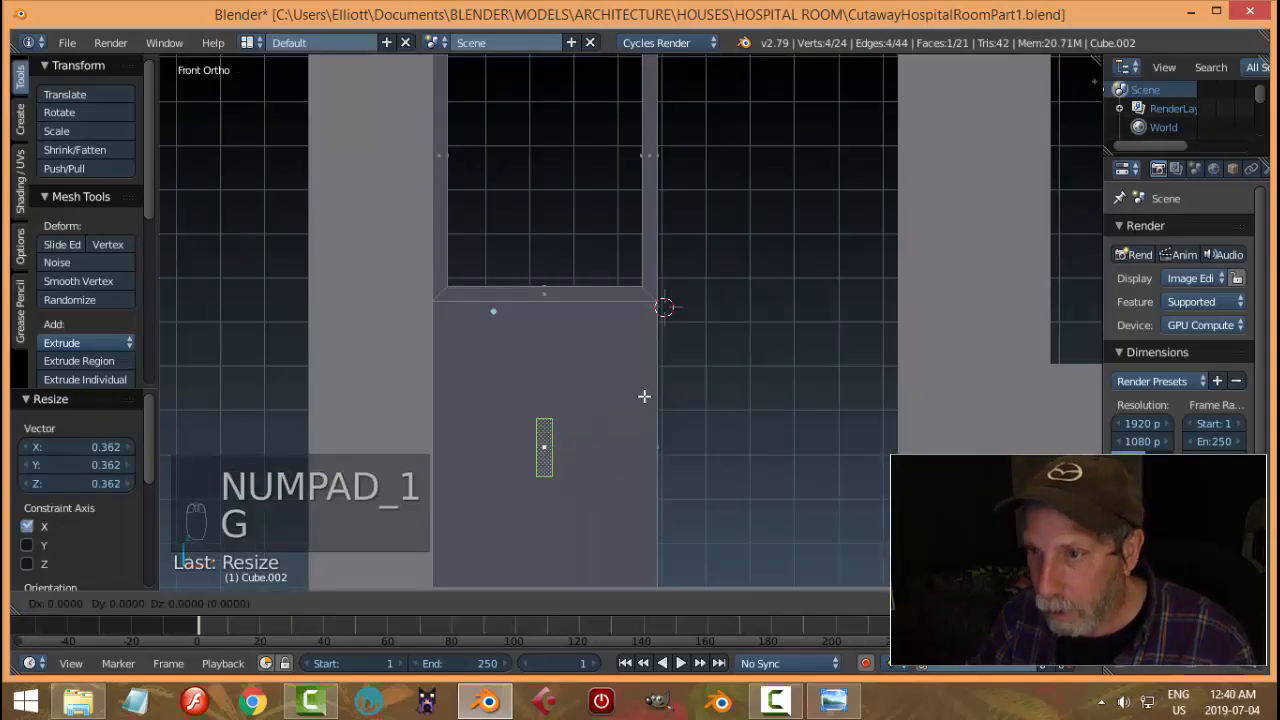
pyautogui.click(690, 317)
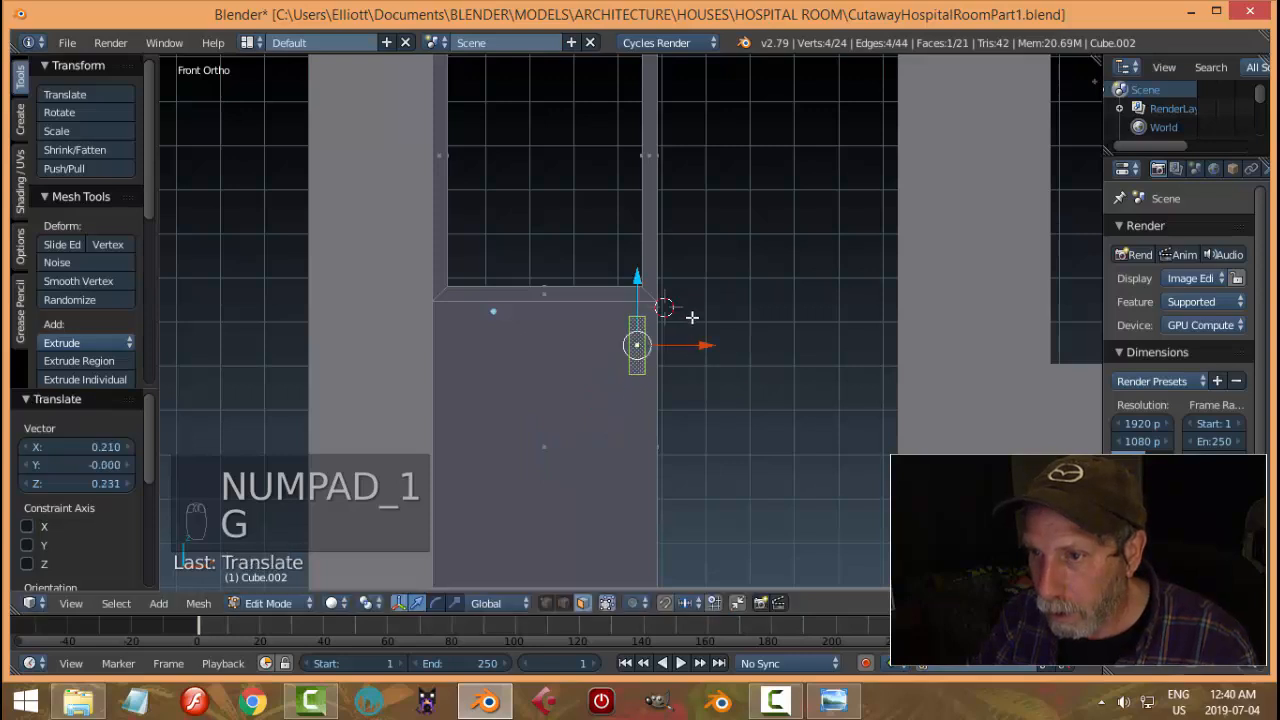
# Compare the handle's placement with the double doors in the reference image and nudge the handle face slightly up and toward the door's inner edge
pyautogui.click(833, 700)
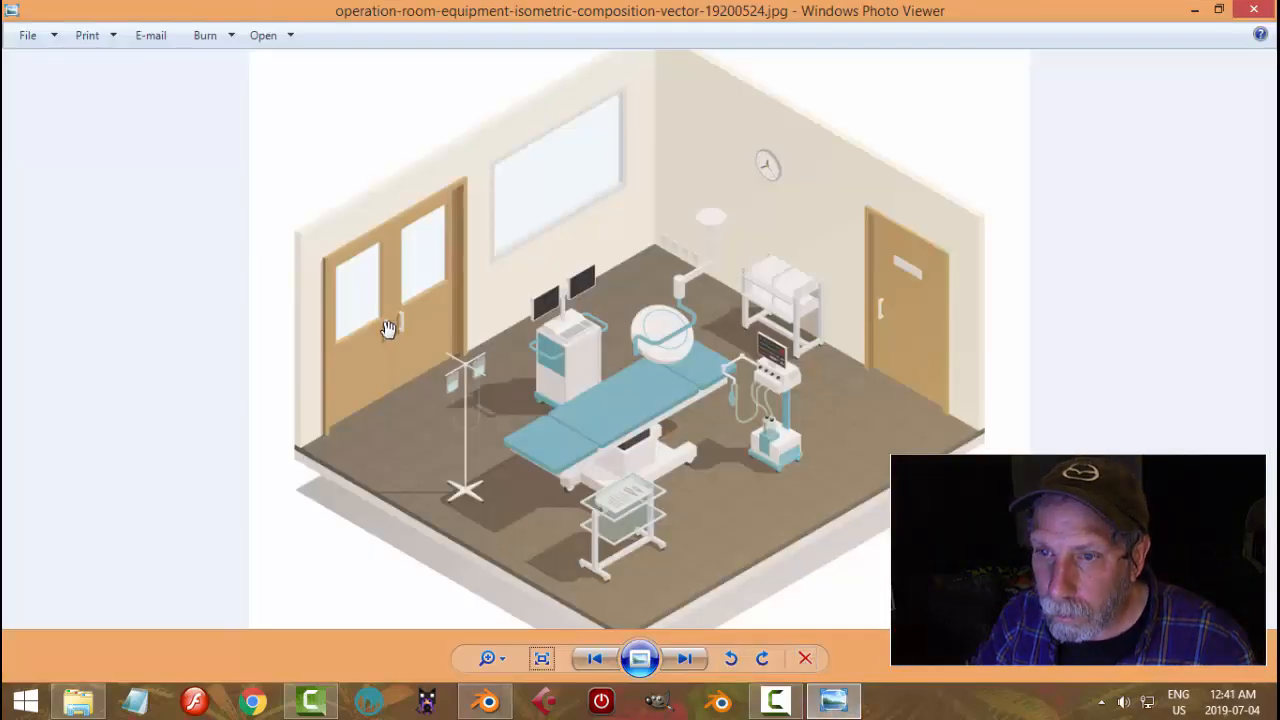
pyautogui.click(487, 700)
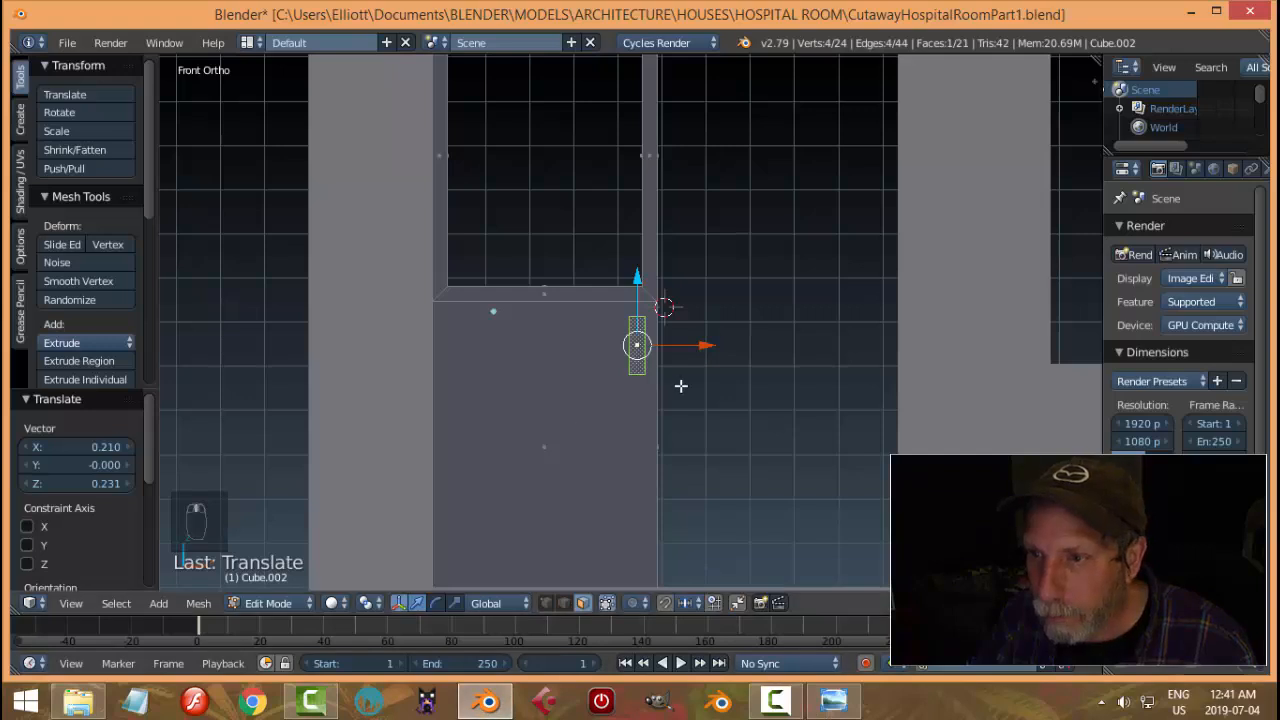
pyautogui.press('g')
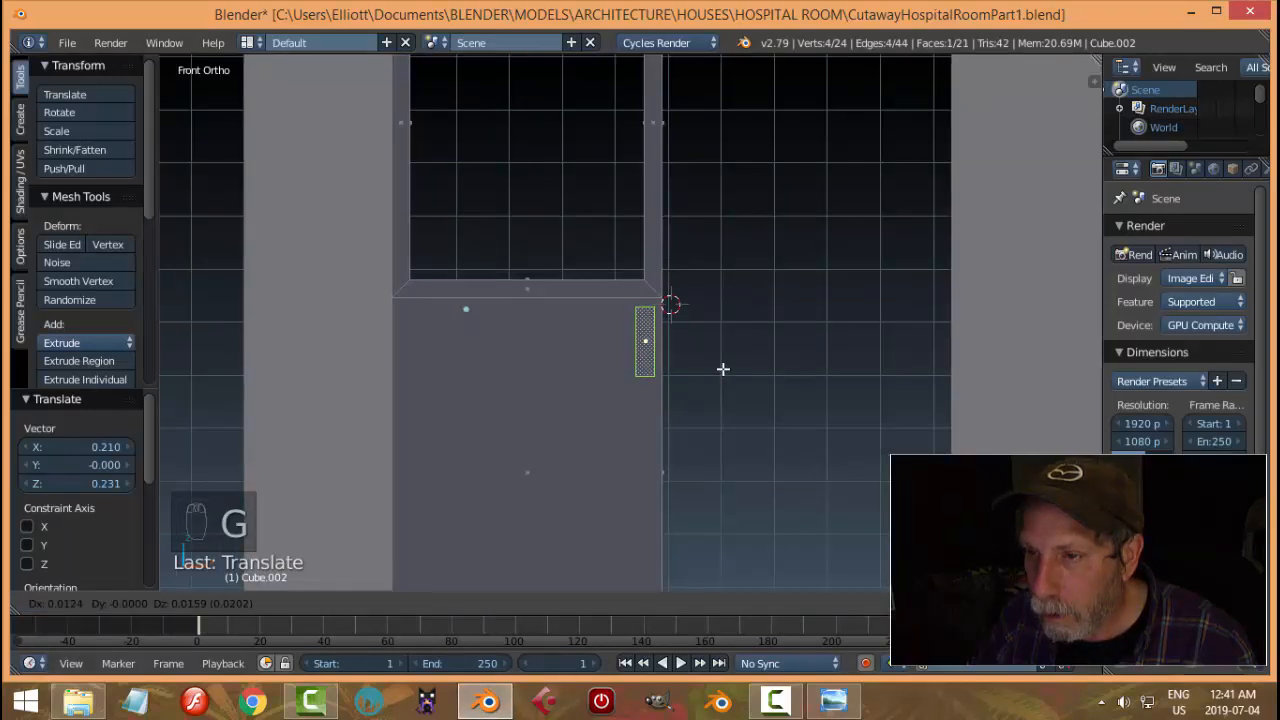
# Place the handle face near the door's free edge, stretch it vertically by about 1.37 and lower it about 0.025
pyautogui.click(723, 369)
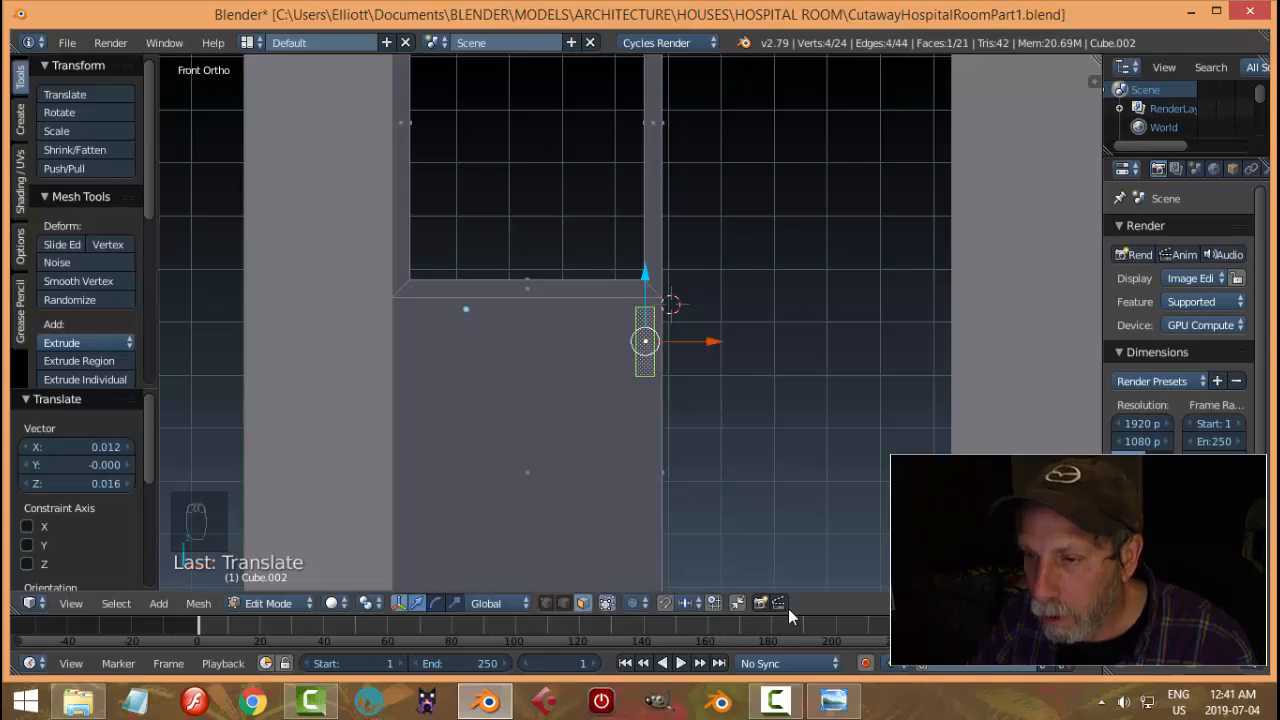
pyautogui.click(833, 700)
pyautogui.click(487, 700)
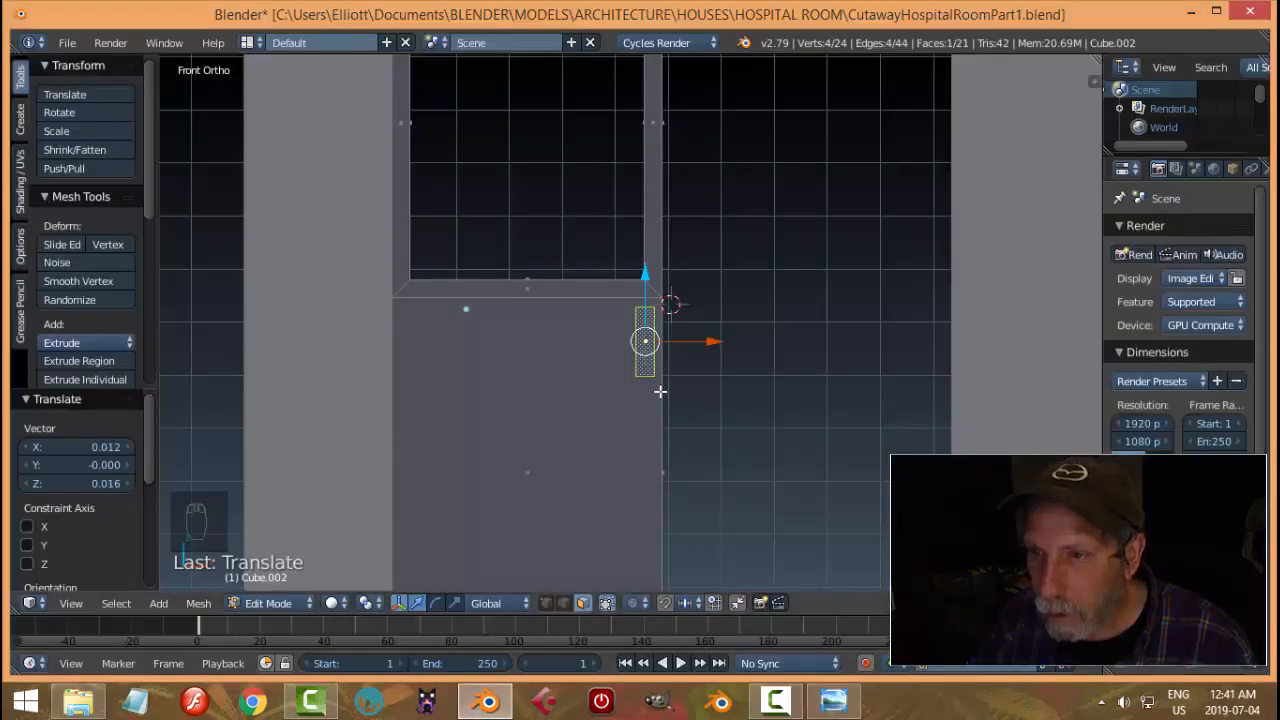
pyautogui.press('s')
pyautogui.press('z')
pyautogui.click(678, 407)
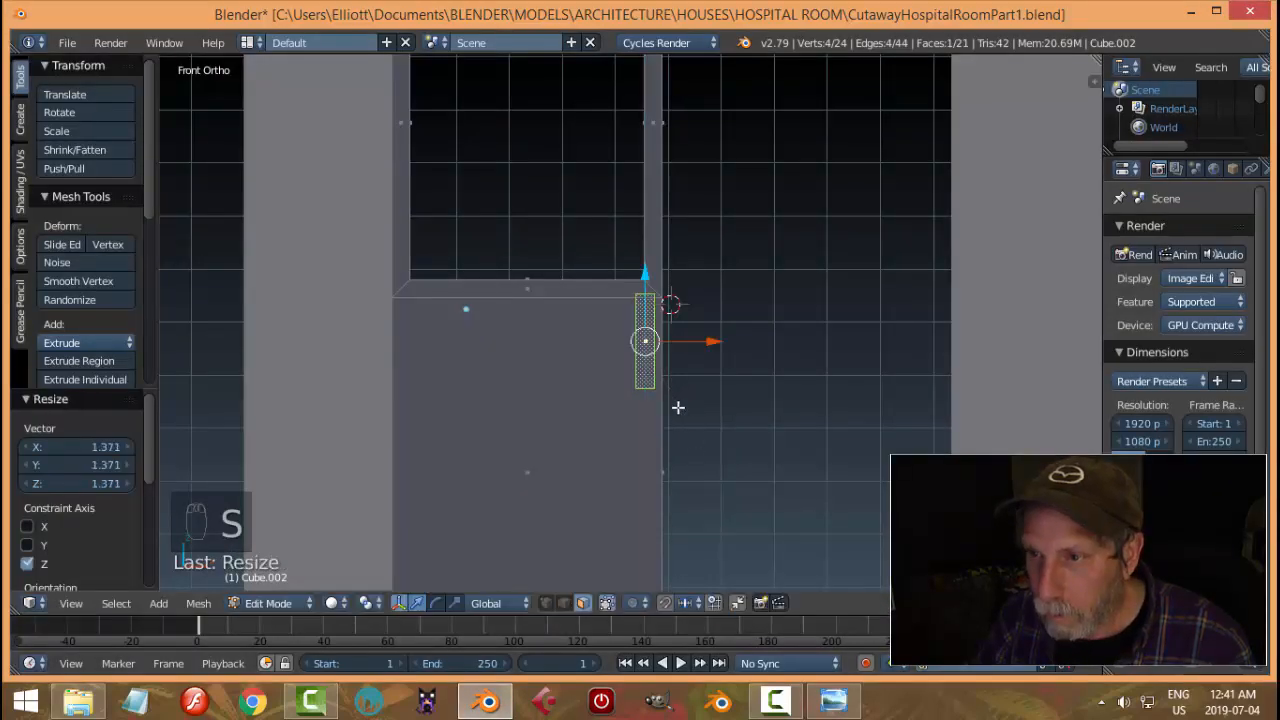
pyautogui.moveTo(644, 280); pyautogui.dragTo(647, 295)
# Extrude the handle face outward from the door by about 0.021 and deselect everything
pyautogui.moveTo(647, 295); pyautogui.dragTo(580, 409, button='middle')
pyautogui.press('e')
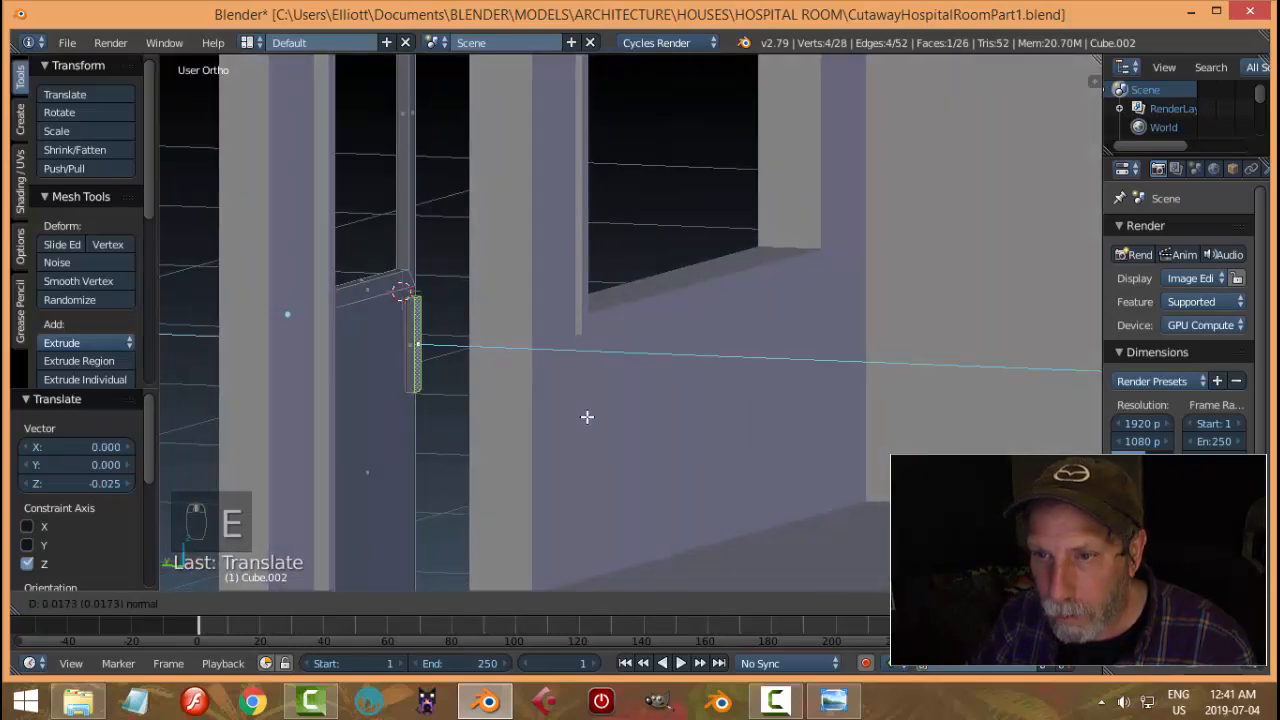
pyautogui.click(589, 417)
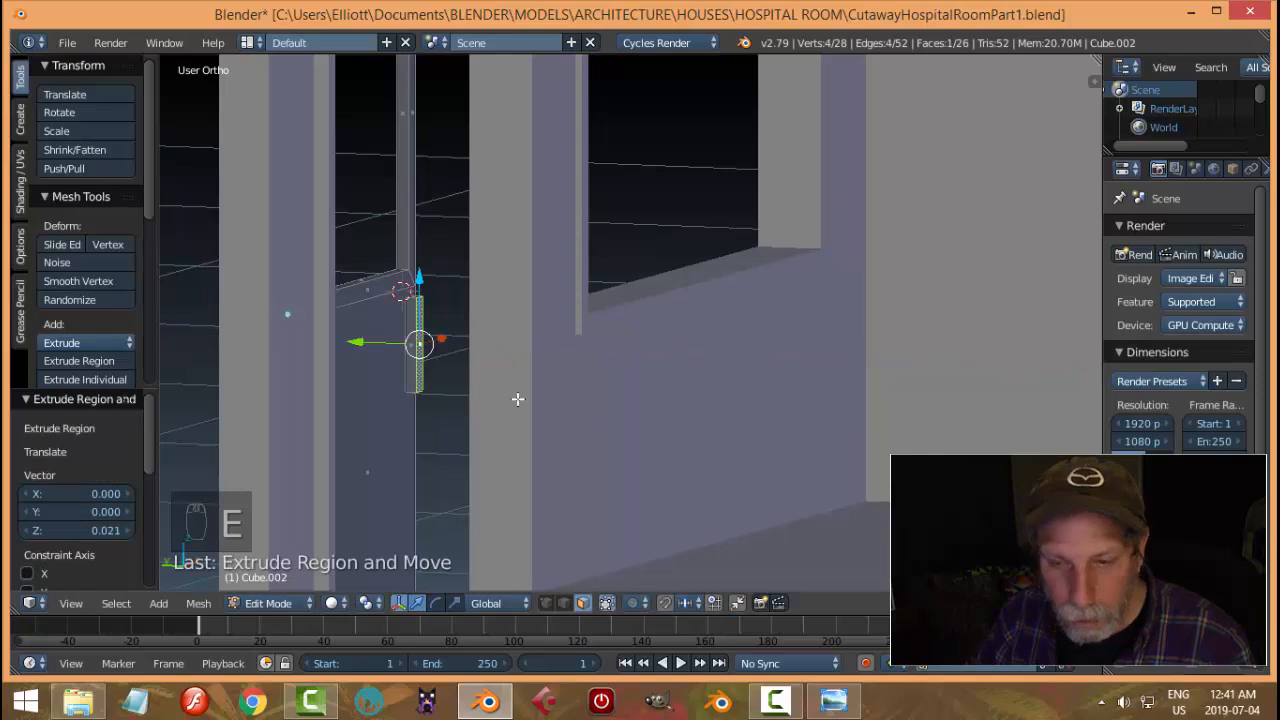
pyautogui.press('a')
pyautogui.moveTo(517, 399); pyautogui.dragTo(491, 363, button='middle')
pyautogui.scroll(3, 551, 369)
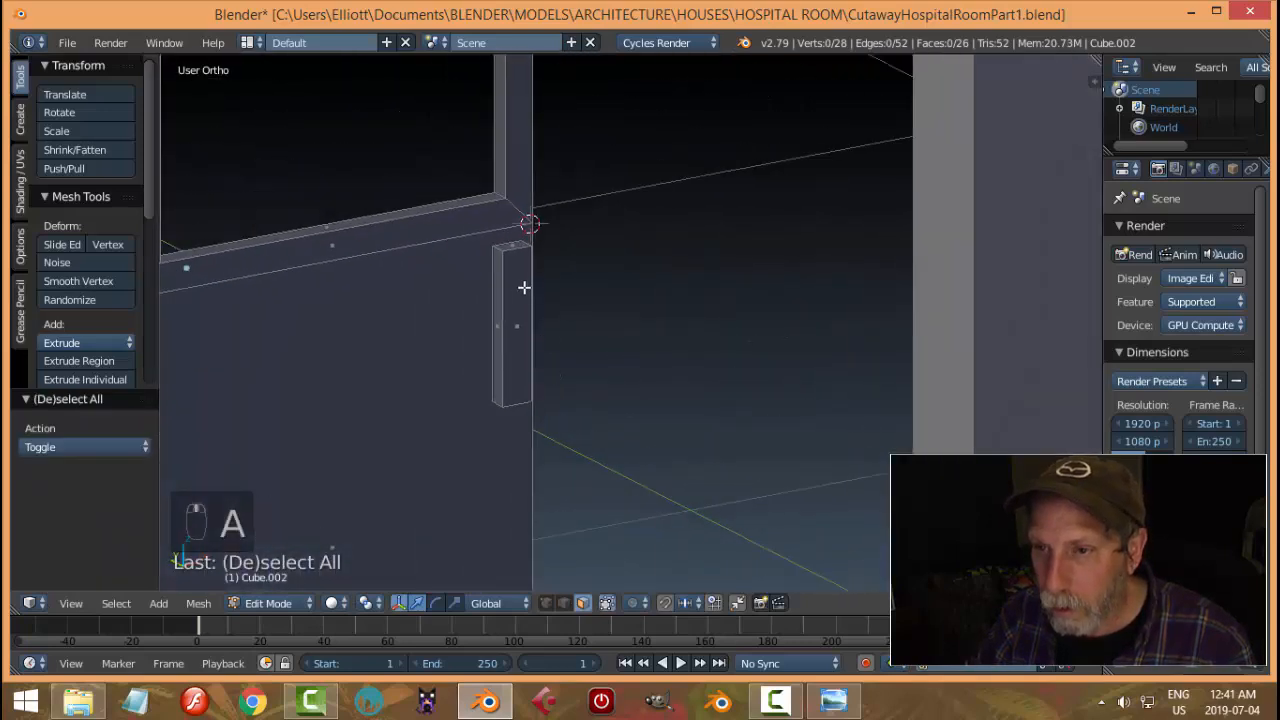
# Add two horizontal loop cuts around the handle and spread them vertically by about 2.115, toward its ends
pyautogui.hotkey('ctrl', 'r')
pyautogui.scroll(1, 514, 287)
pyautogui.click(514, 287)
pyautogui.rightClick(514, 287)
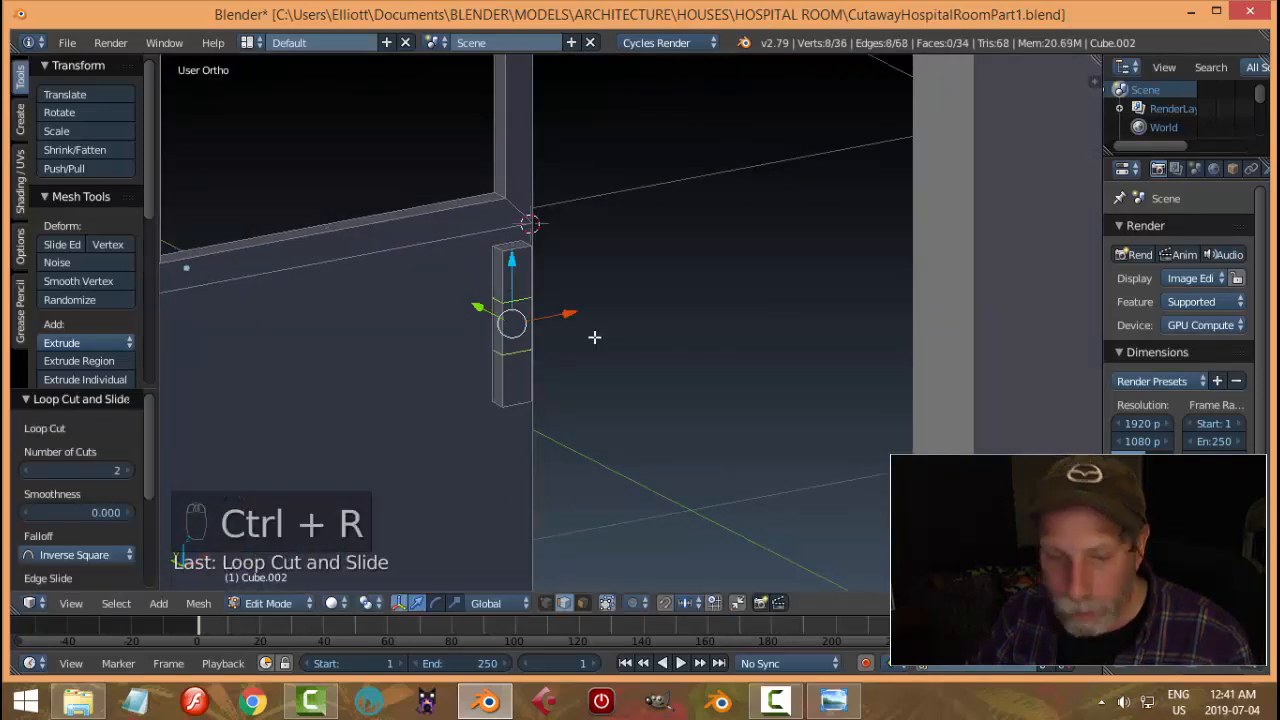
pyautogui.press('s')
pyautogui.press('z')
pyautogui.click(638, 443)
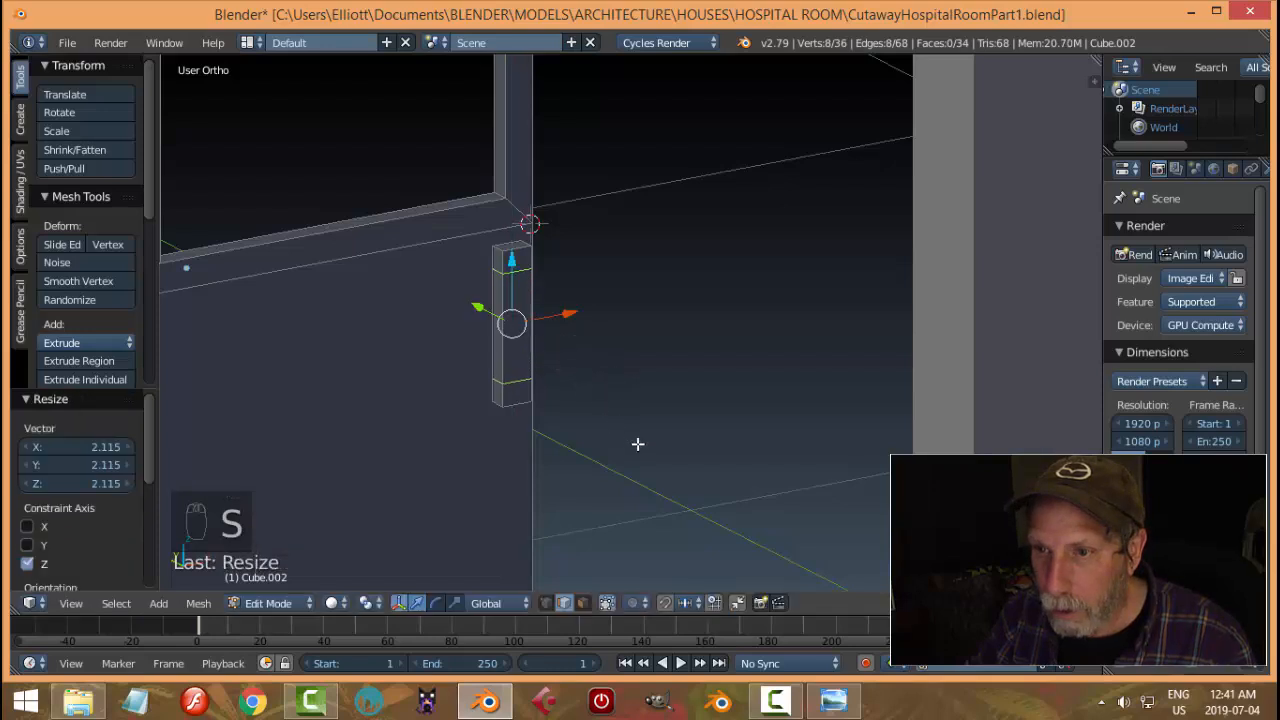
pyautogui.press('a')
# Extrude the handle's upper and lower front faces by about 0.021 and delete the extruded end faces
pyautogui.hotkey('ctrl', 'Tab')
pyautogui.click(560, 384)
pyautogui.rightClick(510, 262)
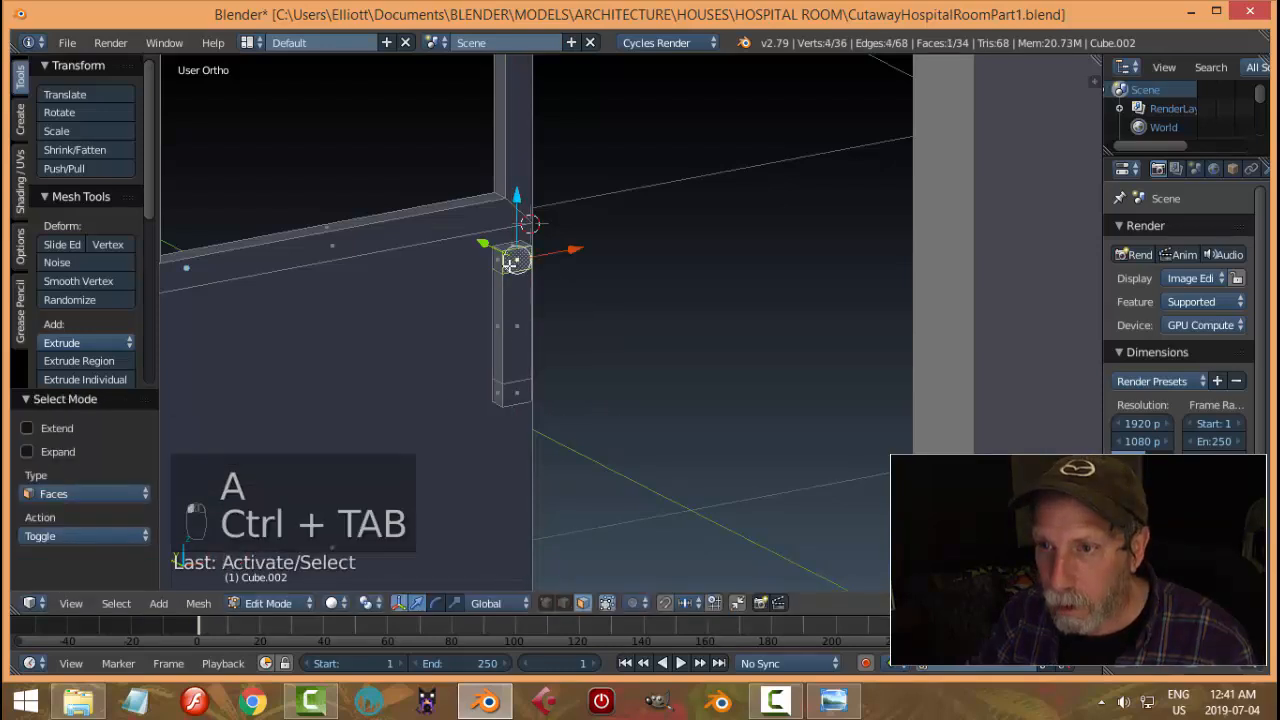
pyautogui.keyDown('shift'); pyautogui.rightClick(519, 389); pyautogui.keyUp('shift')
pyautogui.moveTo(519, 389); pyautogui.dragTo(577, 383, button='middle')
pyautogui.press('e')
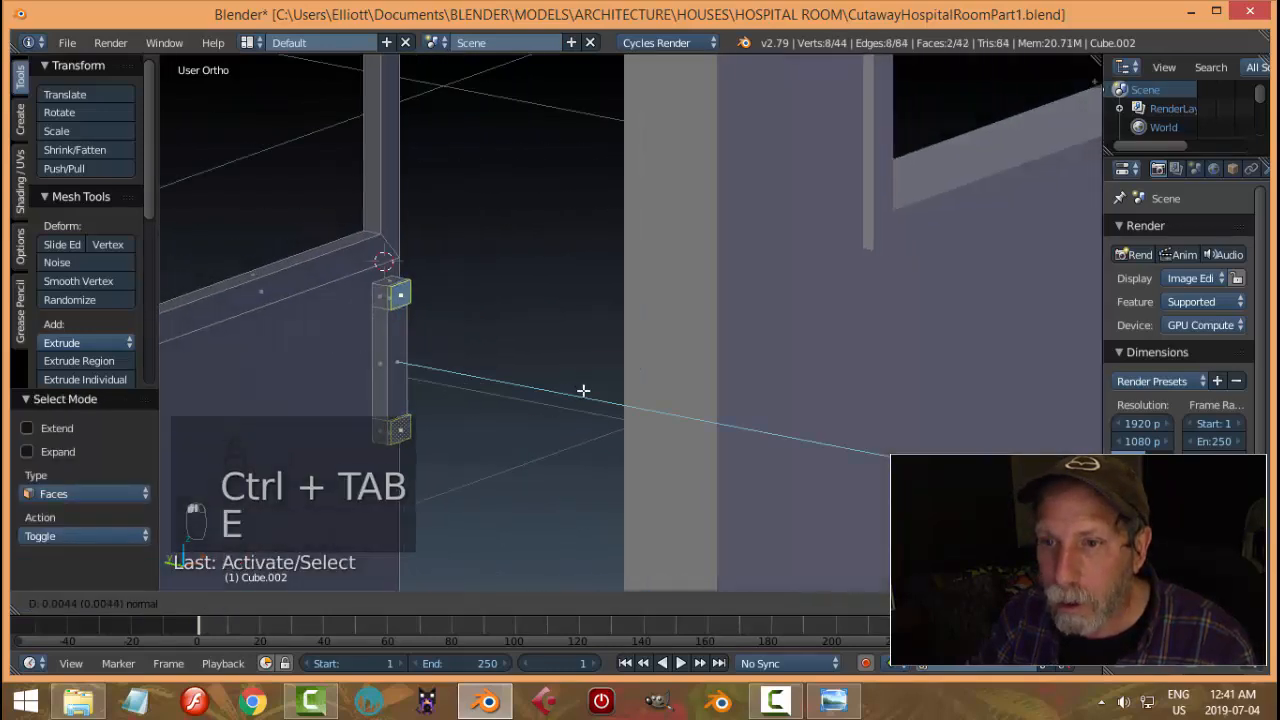
pyautogui.rightClick(592, 400)
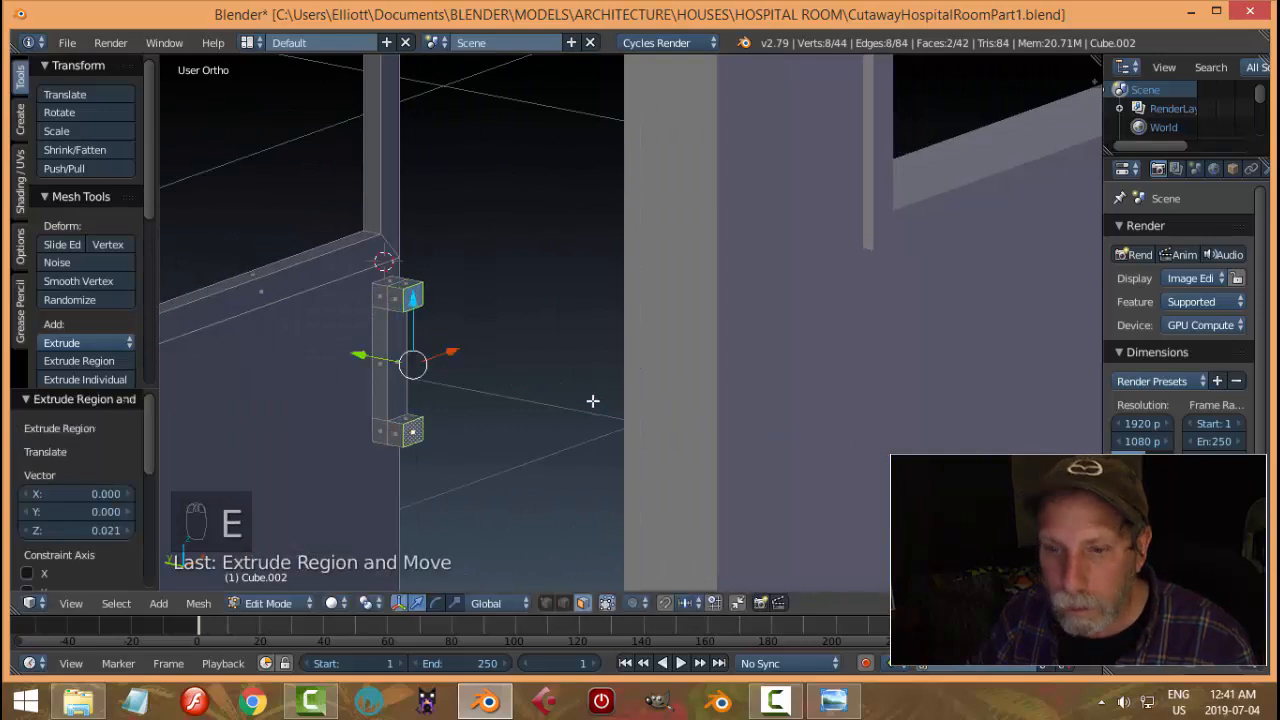
pyautogui.press('x')
pyautogui.click(595, 401)
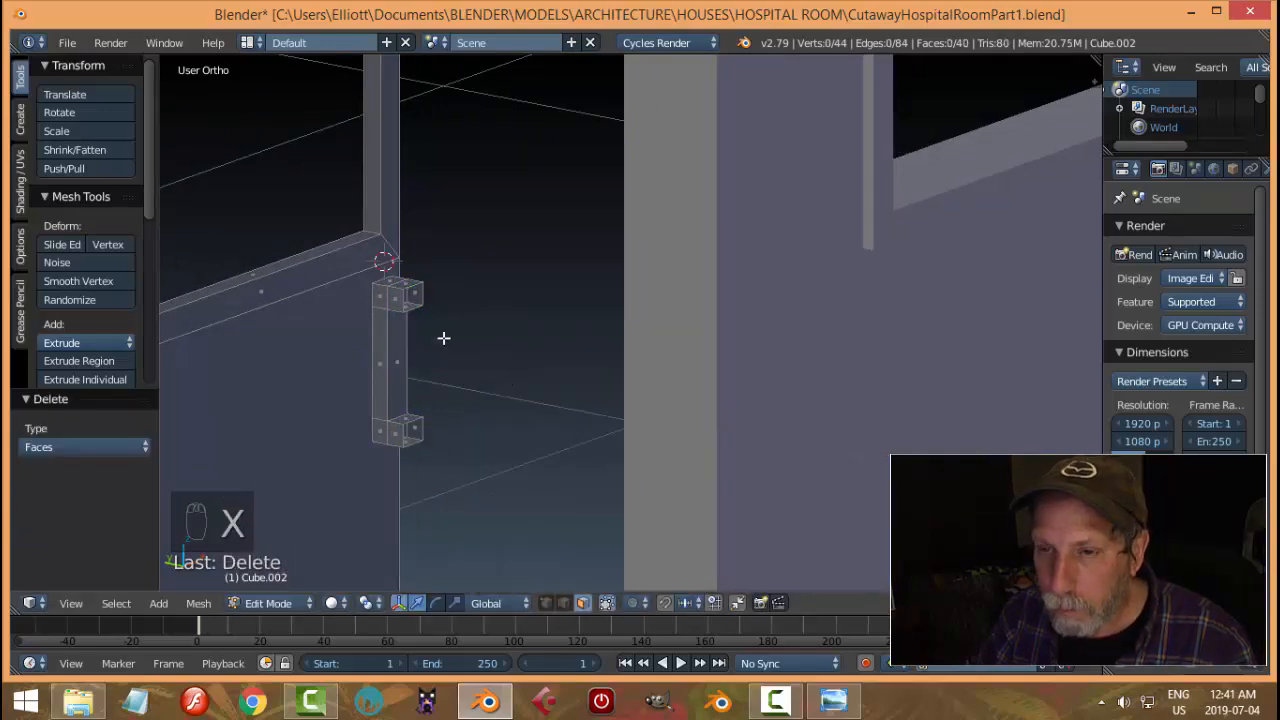
# Select all geometry linked to the handle and rotate it 180° about the Z axis
pyautogui.rightClick(397, 293)
pyautogui.hotkey('ctrl', 'l')
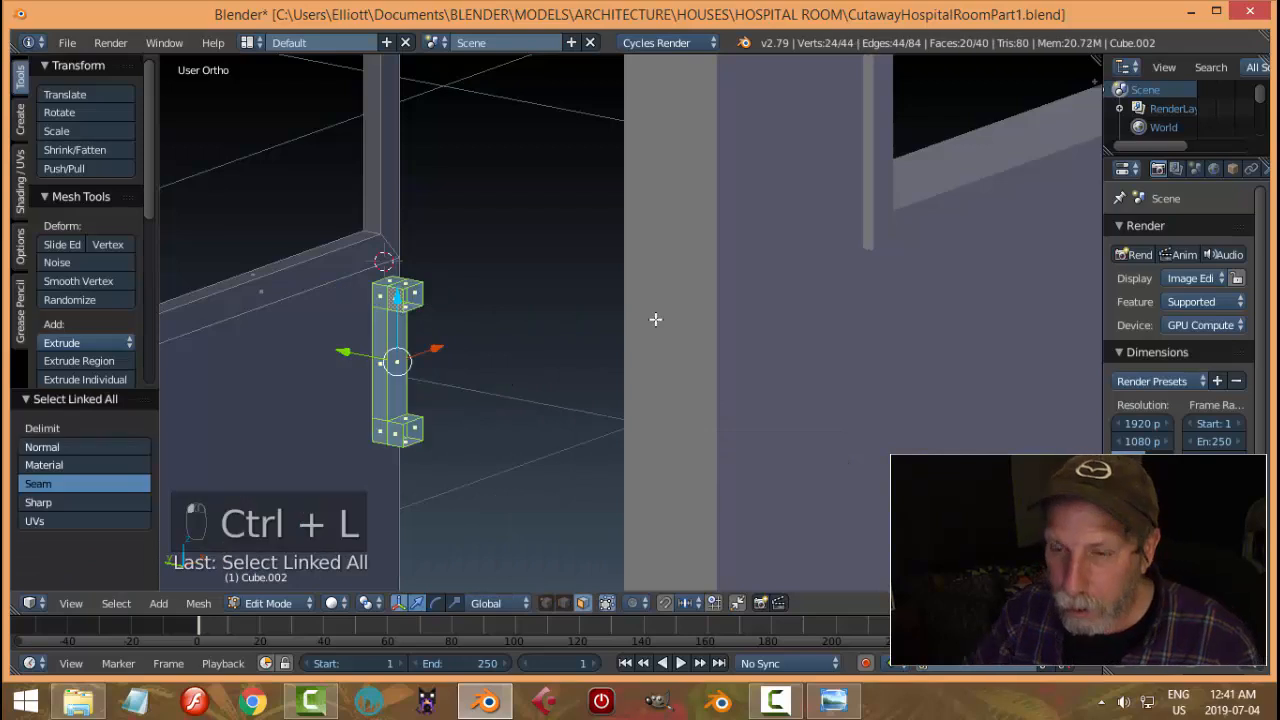
pyautogui.moveTo(654, 317); pyautogui.dragTo(590, 393, button='middle')
pyautogui.press('r')
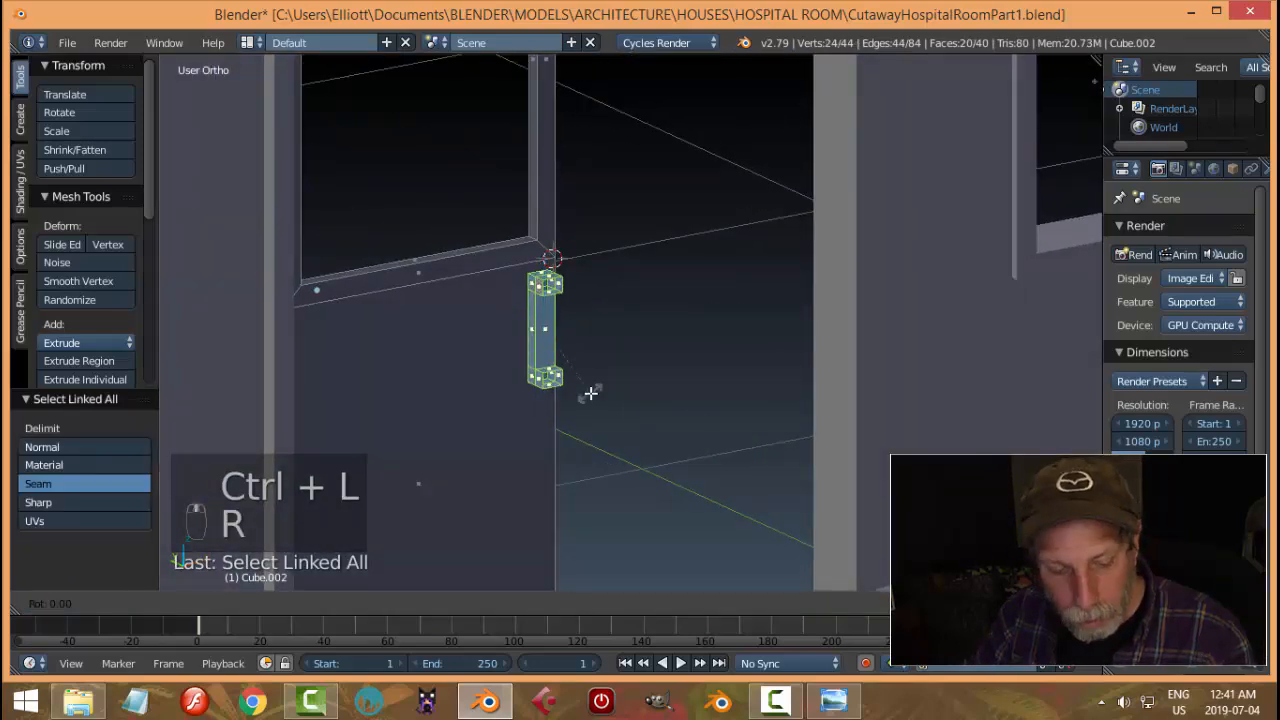
pyautogui.press('z')
pyautogui.write('1')
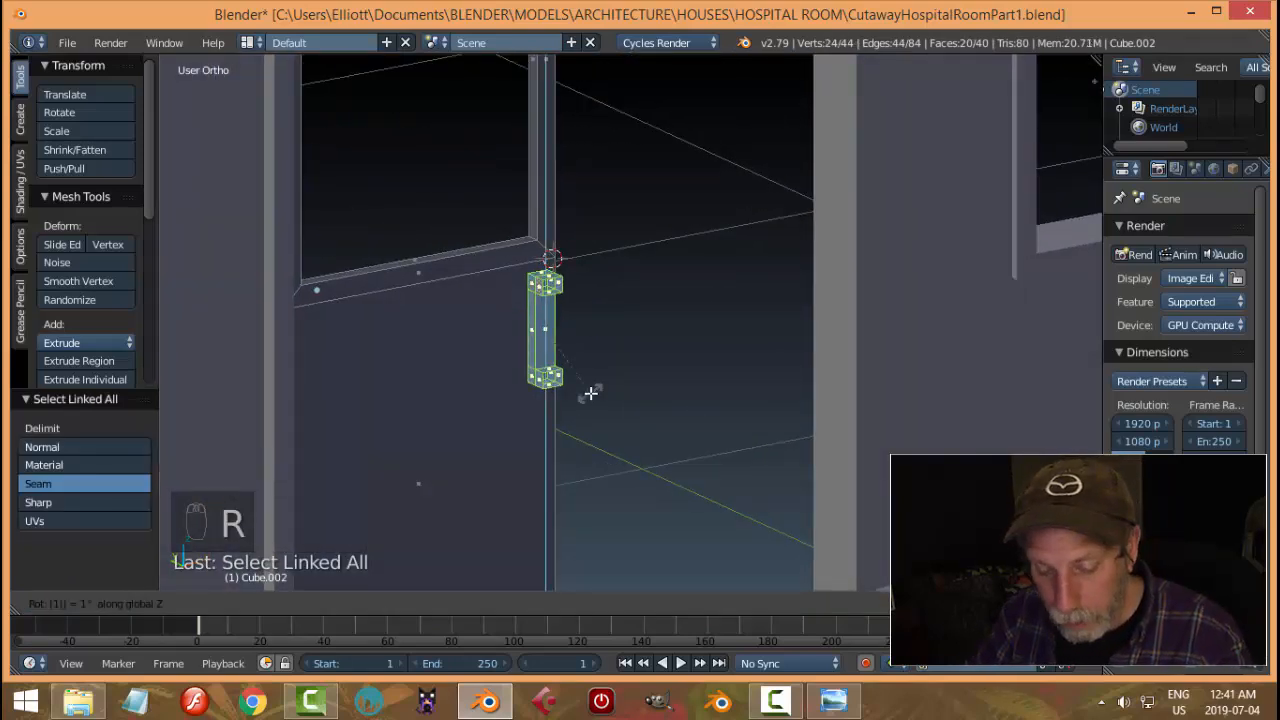
pyautogui.write('80')
pyautogui.press('Return')
# Move the handle about 0.005 along the Y axis so its mounts meet the door surface
pyautogui.moveTo(589, 391); pyautogui.dragTo(612, 362, button='middle')
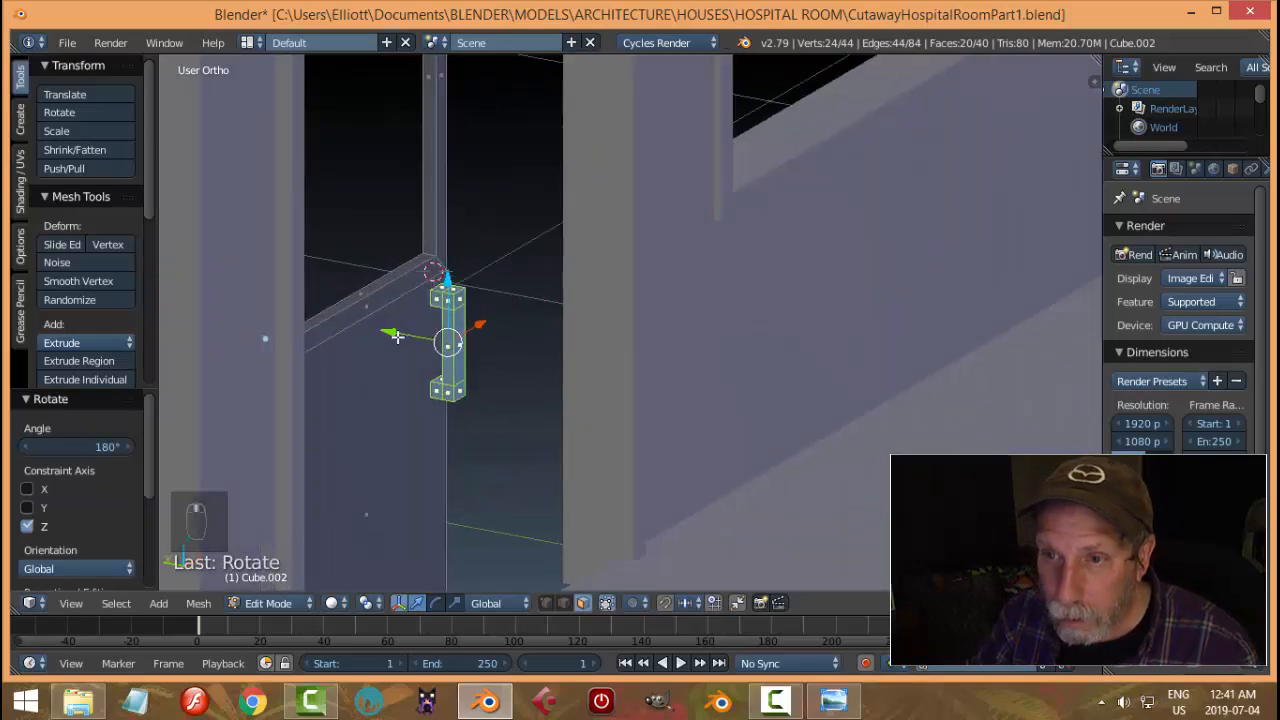
pyautogui.press('g')
pyautogui.press('y')
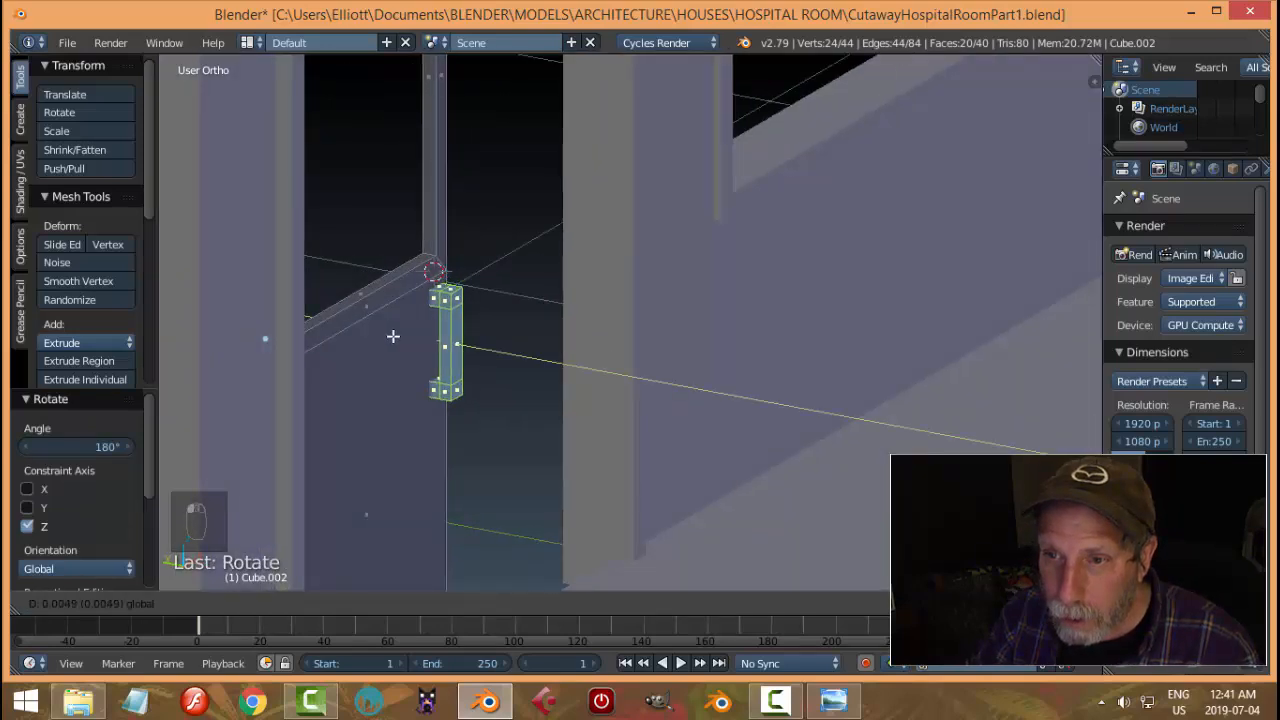
pyautogui.click(394, 334)
# In front view, narrow the handle along X to about 0.742 and move it about 0.004 toward the door edge
pyautogui.press('KP_1')
pyautogui.scroll(3, 760, 340)
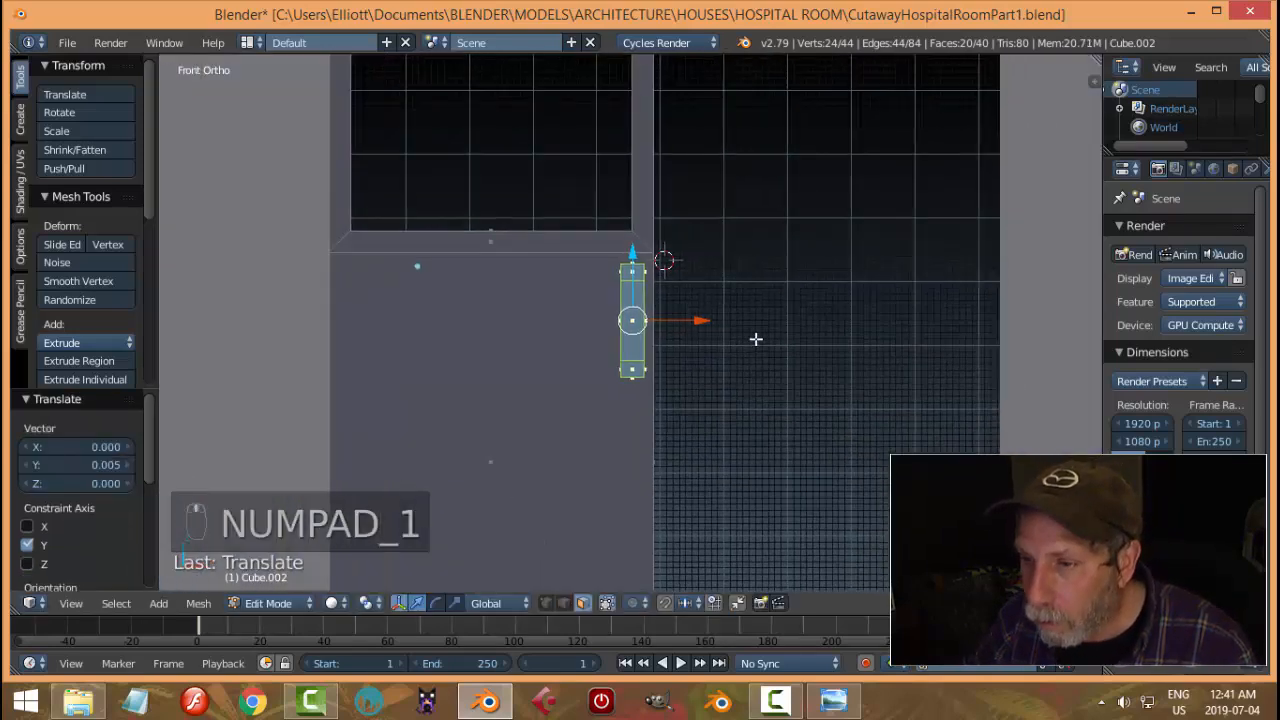
pyautogui.press('s')
pyautogui.press('x')
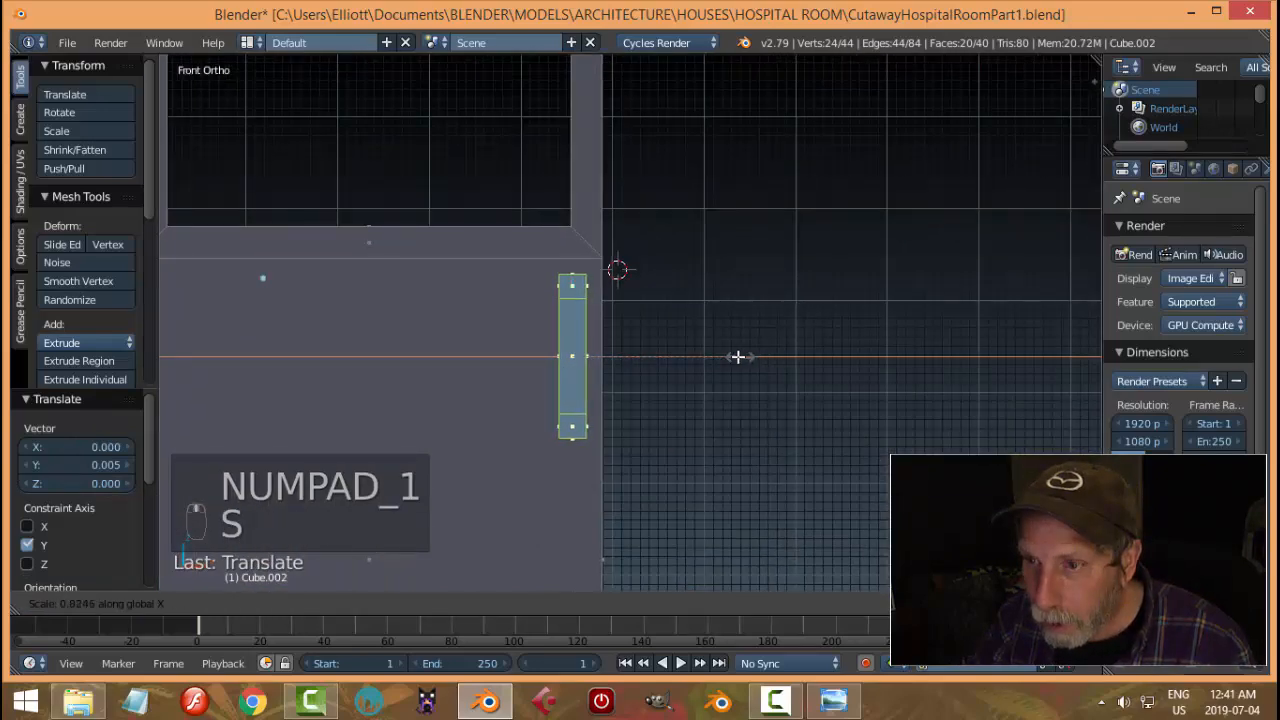
pyautogui.click(723, 355)
pyautogui.press('g')
pyautogui.press('x')
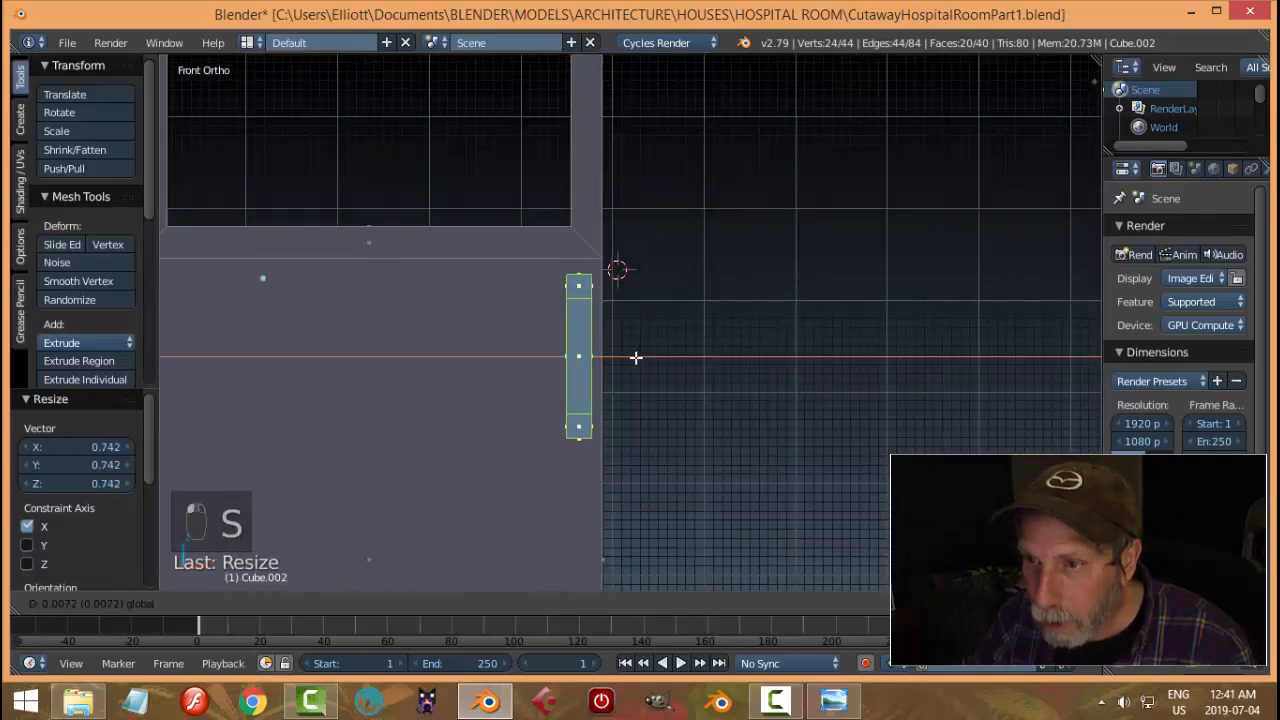
pyautogui.click(652, 385)
# Check the handles in the operating-room reference image and shift the modelled handle slightly inward from the door edge
pyautogui.click(833, 701)
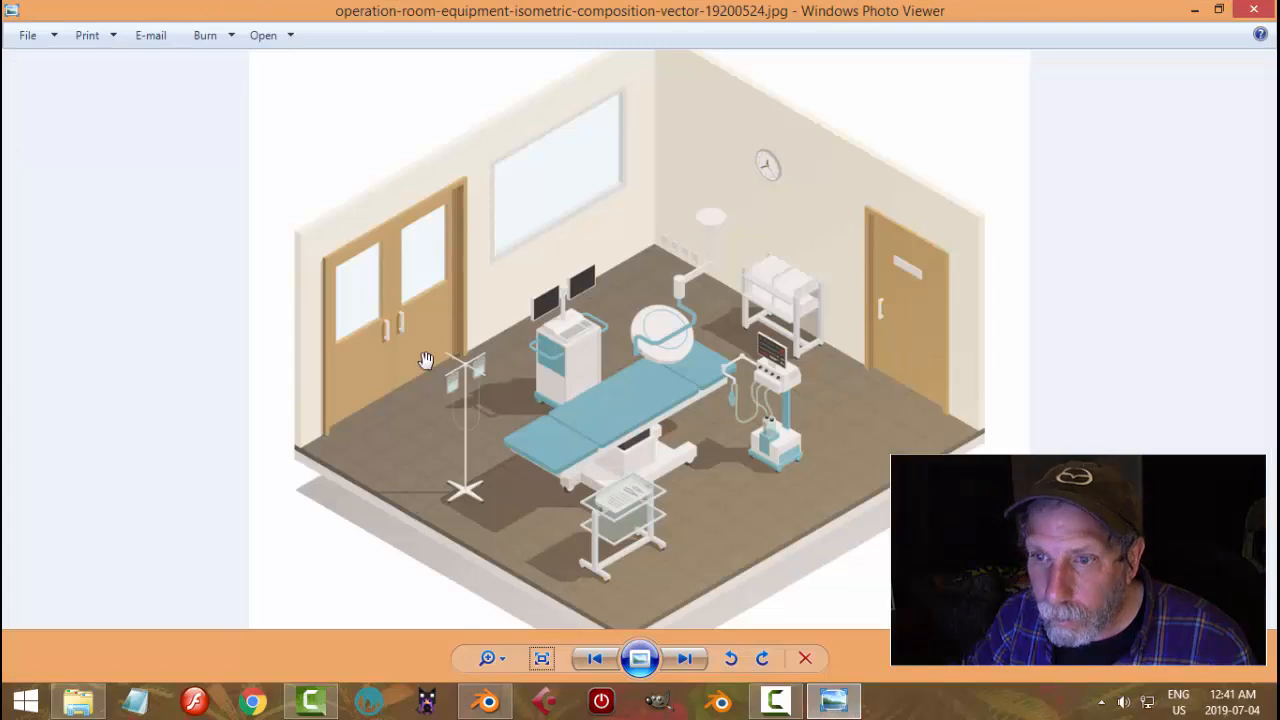
pyautogui.click(487, 701)
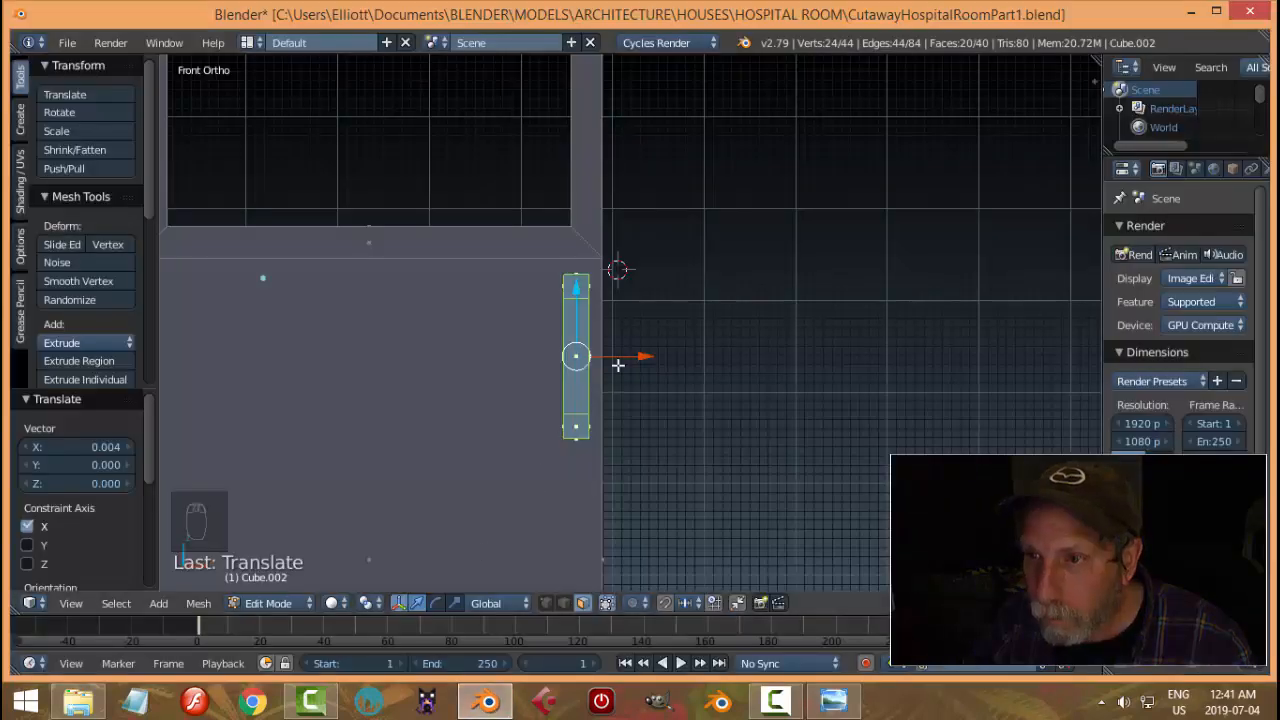
pyautogui.moveTo(645, 364); pyautogui.dragTo(626, 366)
pyautogui.press('a')
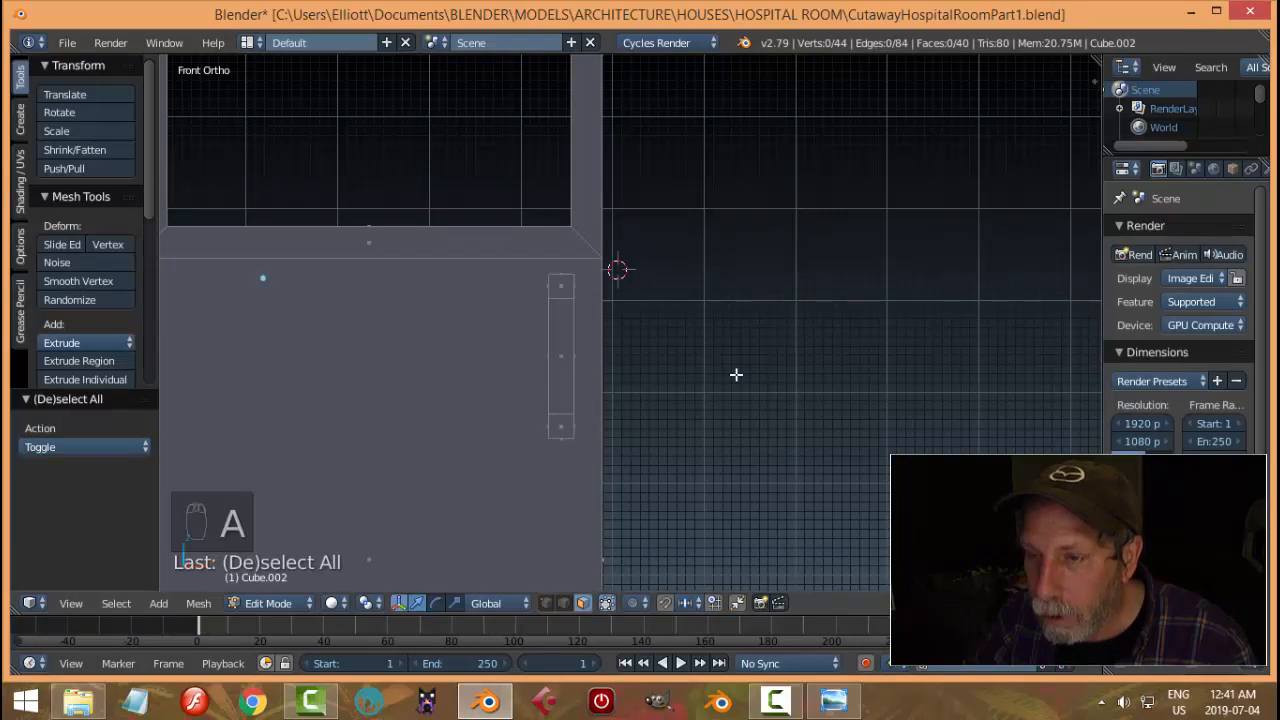
# Return to Object Mode with nothing selected and inspect the door and its handle within the wall
pyautogui.moveTo(734, 374); pyautogui.dragTo(737, 406, button='middle')
pyautogui.press('Tab')
pyautogui.click(634, 414)
pyautogui.scroll(-2, 697, 403)
pyautogui.press('a')
pyautogui.press('a')
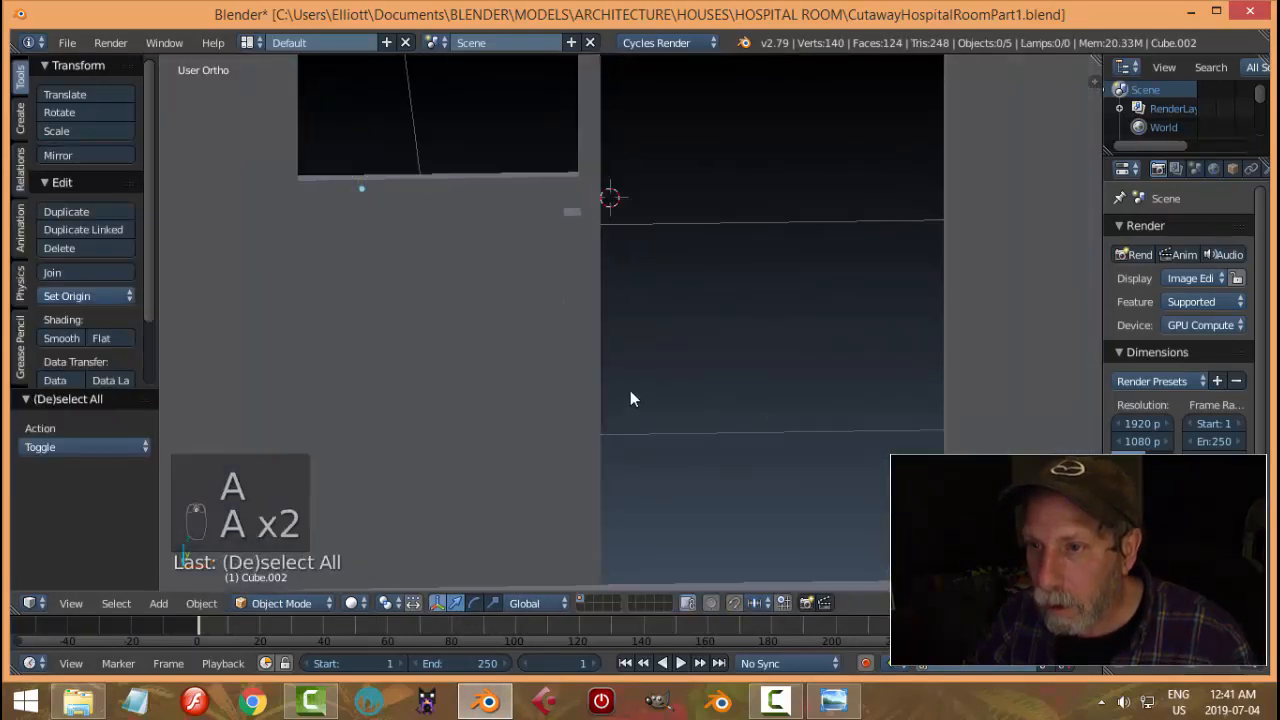
pyautogui.scroll(-3, 631, 397)
pyautogui.moveTo(680, 366); pyautogui.dragTo(588, 181, button='middle')
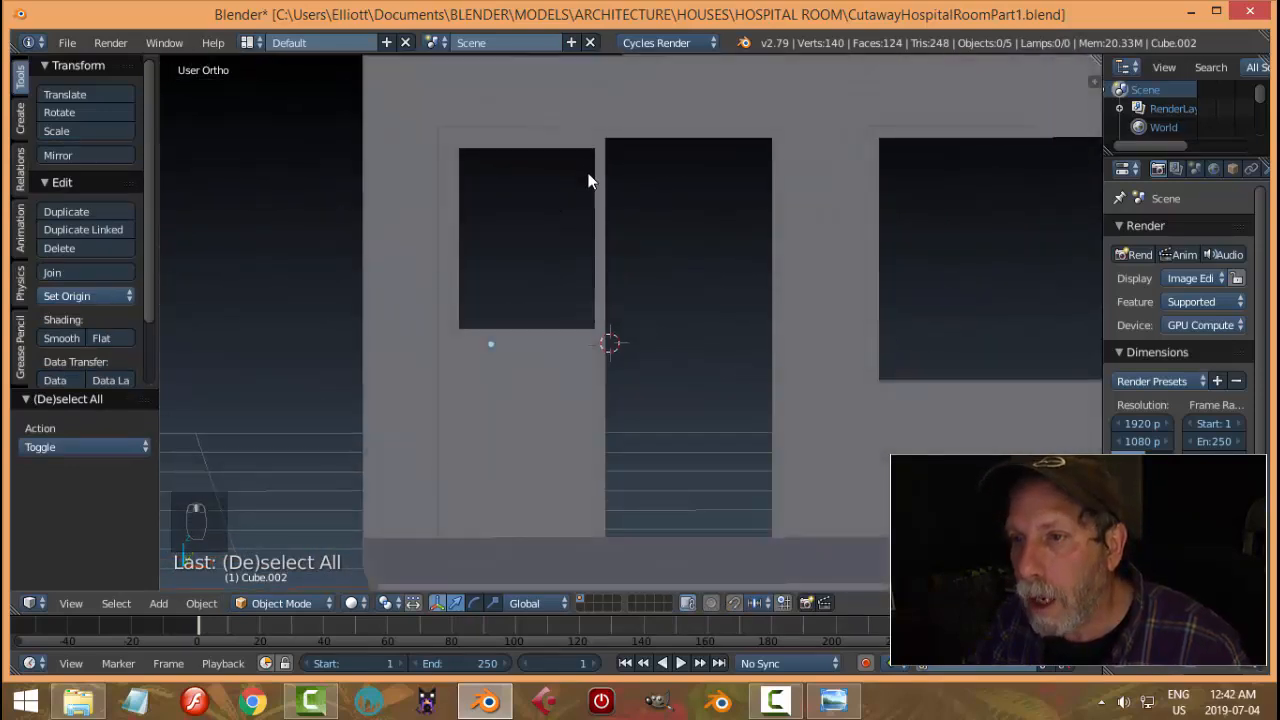
pyautogui.moveTo(643, 342); pyautogui.dragTo(660, 388, button='middle')
# Add a Bevel modifier to the door panel
pyautogui.rightClick(540, 400)
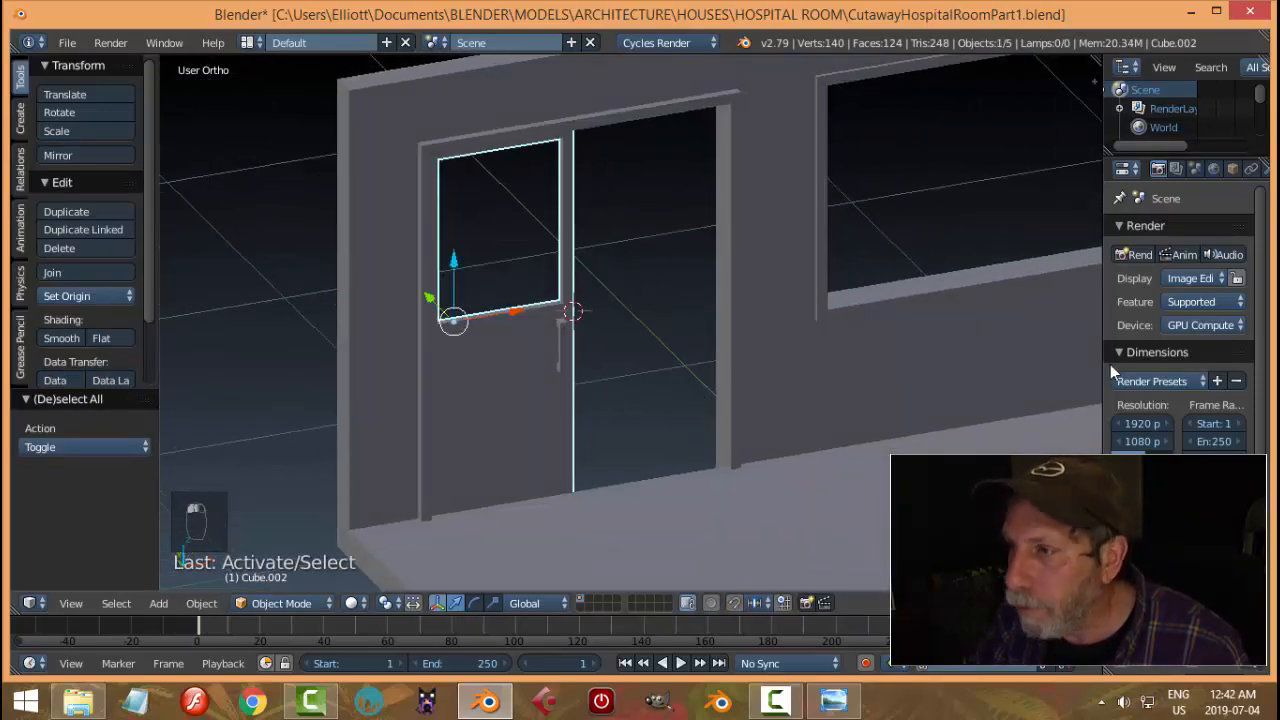
pyautogui.scroll(-2, 1240, 173)
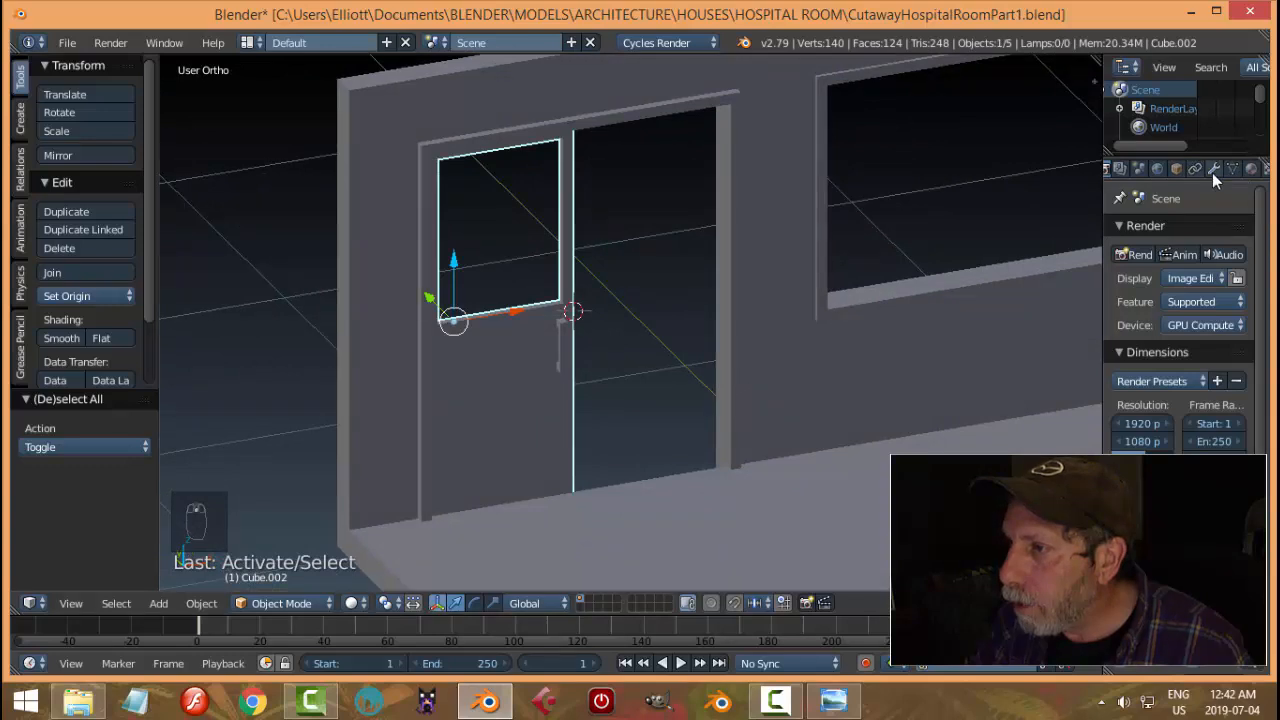
pyautogui.click(1212, 170)
pyautogui.click(1160, 232)
pyautogui.click(913, 296)
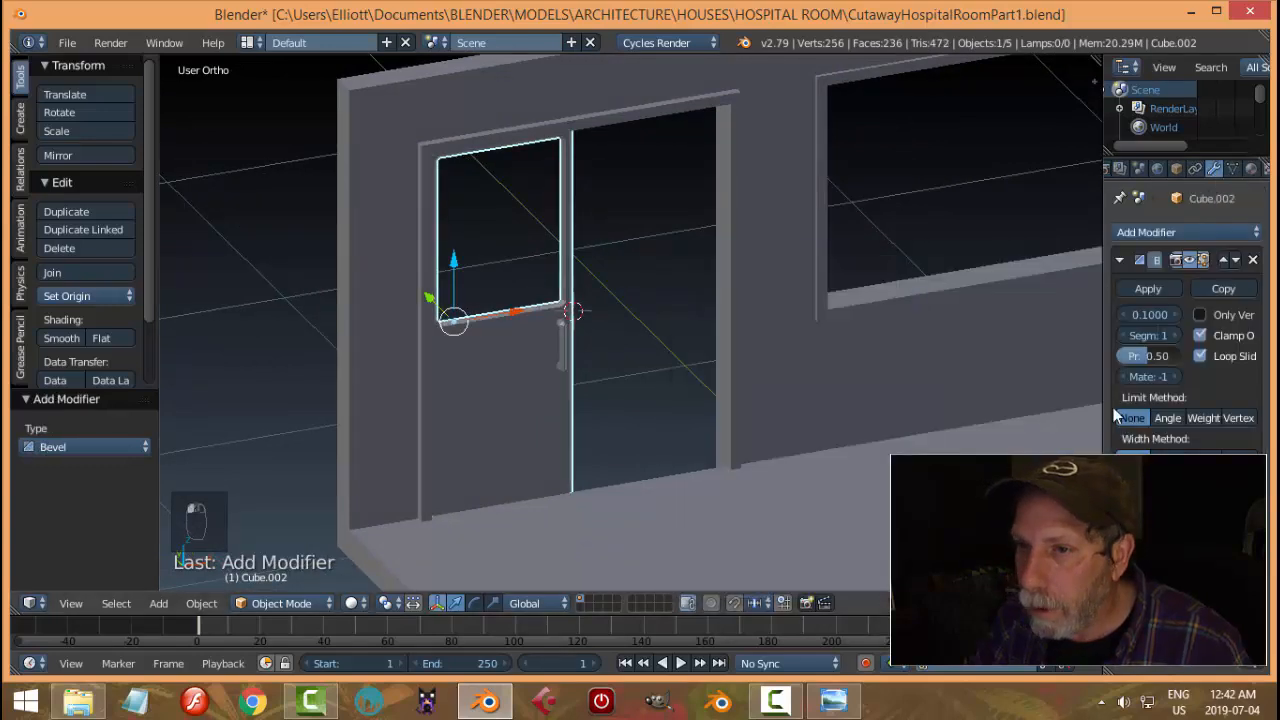
# Set the door's bevel to 2 segments with a width of 0.0040 and check its edges
pyautogui.click(1177, 337)
pyautogui.moveTo(1158, 317)
pyautogui.mouseDown()
pyautogui.moveTo(1100, 314)
pyautogui.moveTo(1150, 314)
pyautogui.mouseUp()
pyautogui.scroll(4, 651, 369)
pyautogui.press('a')
pyautogui.scroll(-5, 612, 338)
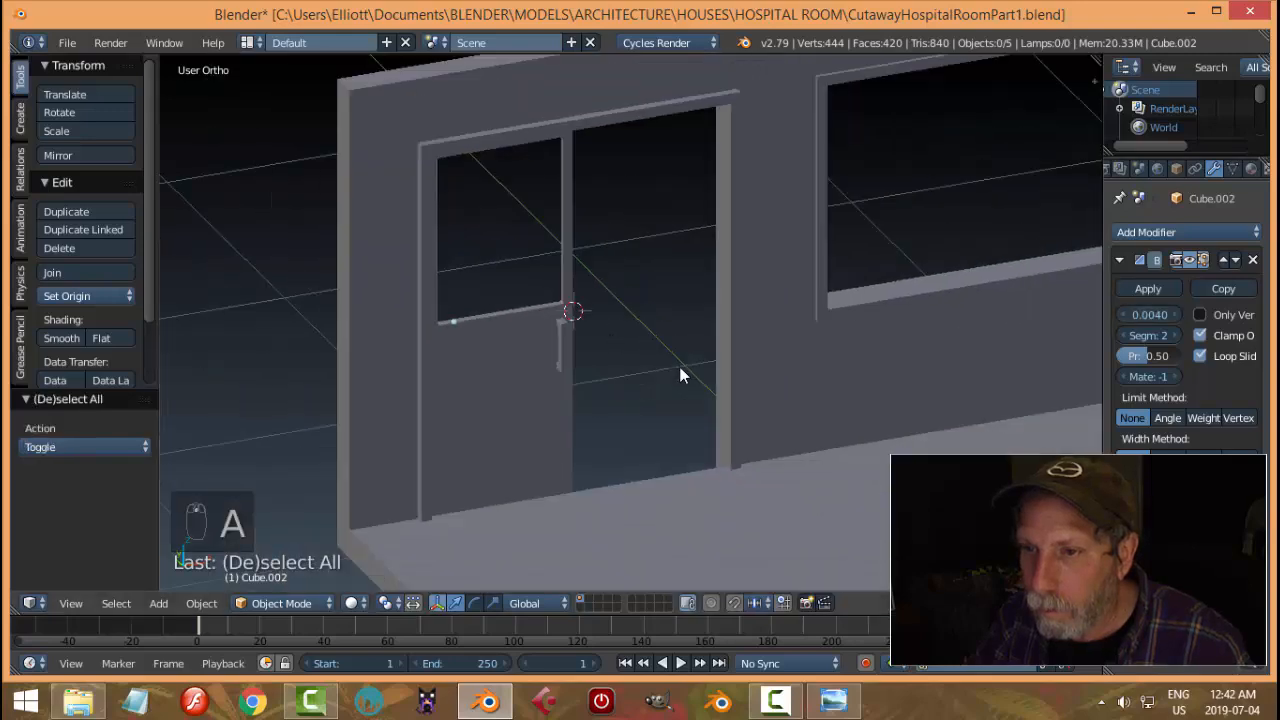
# Copy the door's bevel modifier to the door frame by linking modifiers, with the door as the active object
pyautogui.moveTo(679, 366); pyautogui.dragTo(729, 315, button='middle')
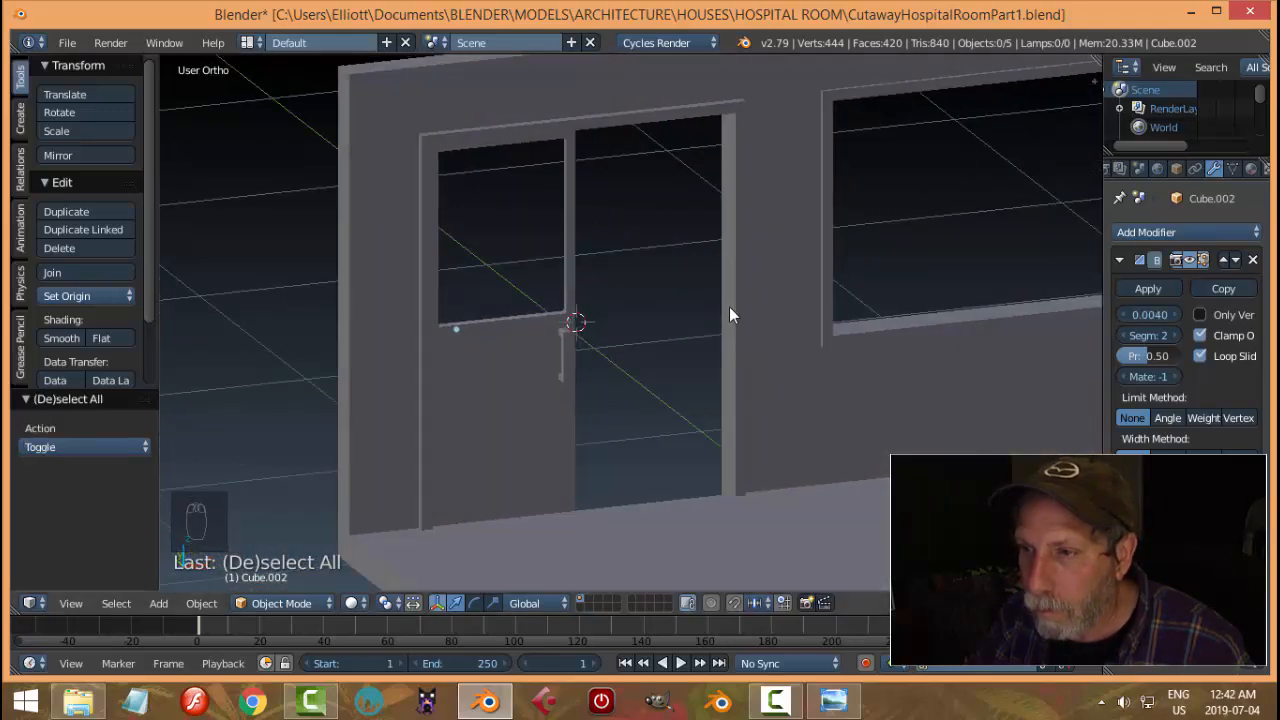
pyautogui.keyDown('shift'); pyautogui.rightClick(540, 400); pyautogui.keyUp('shift')
pyautogui.hotkey('ctrl', 'l')
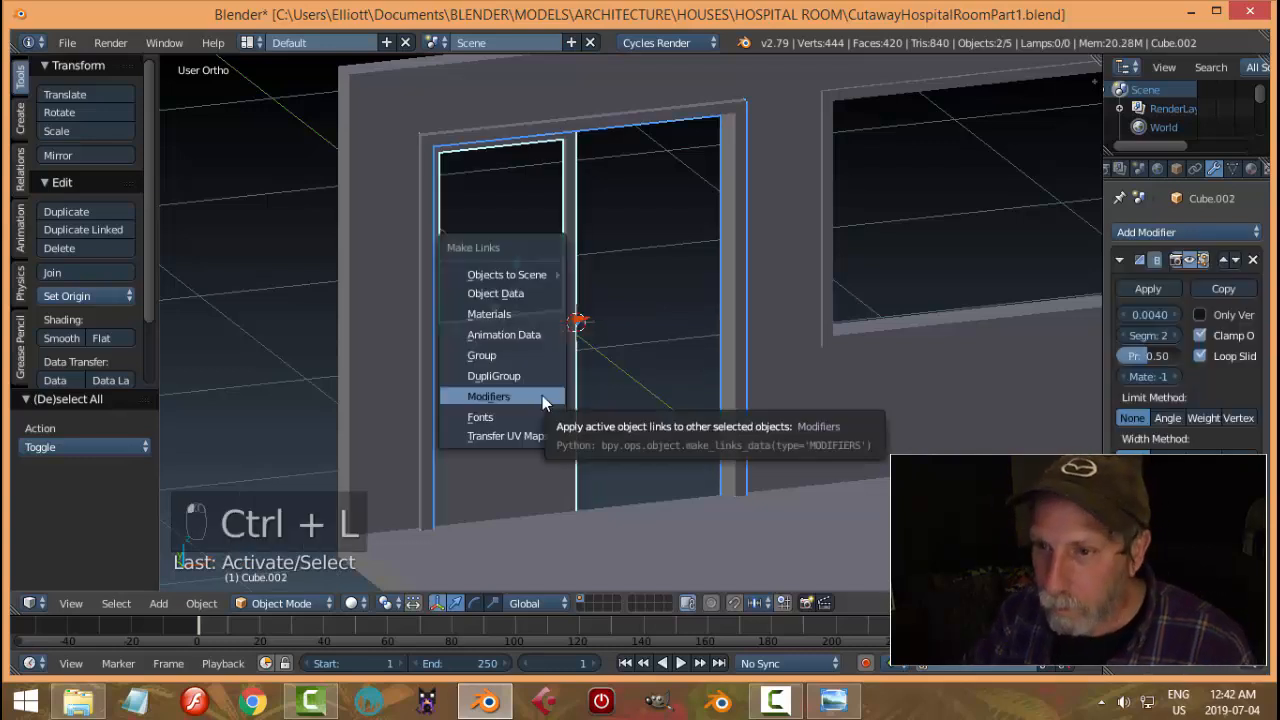
pyautogui.click(542, 397)
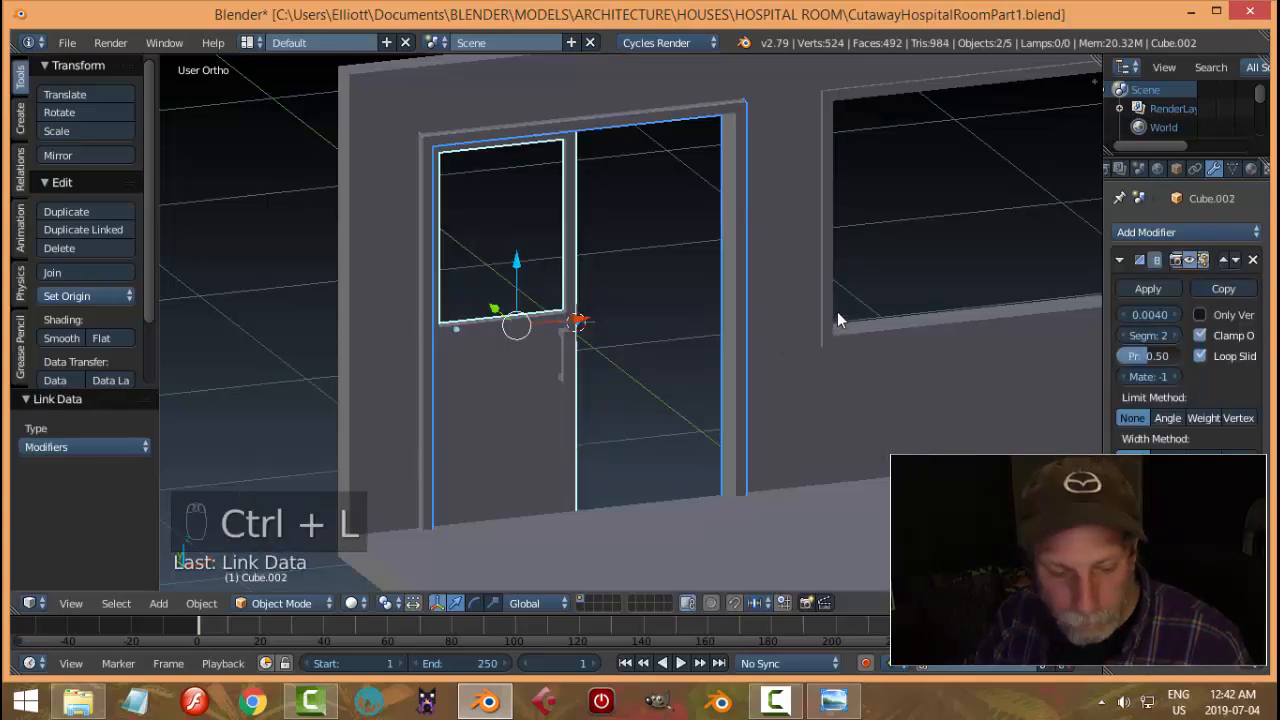
pyautogui.press('a')
# Copy the door frame's bevel modifier to the window frame by linking modifiers
pyautogui.rightClick(822, 221)
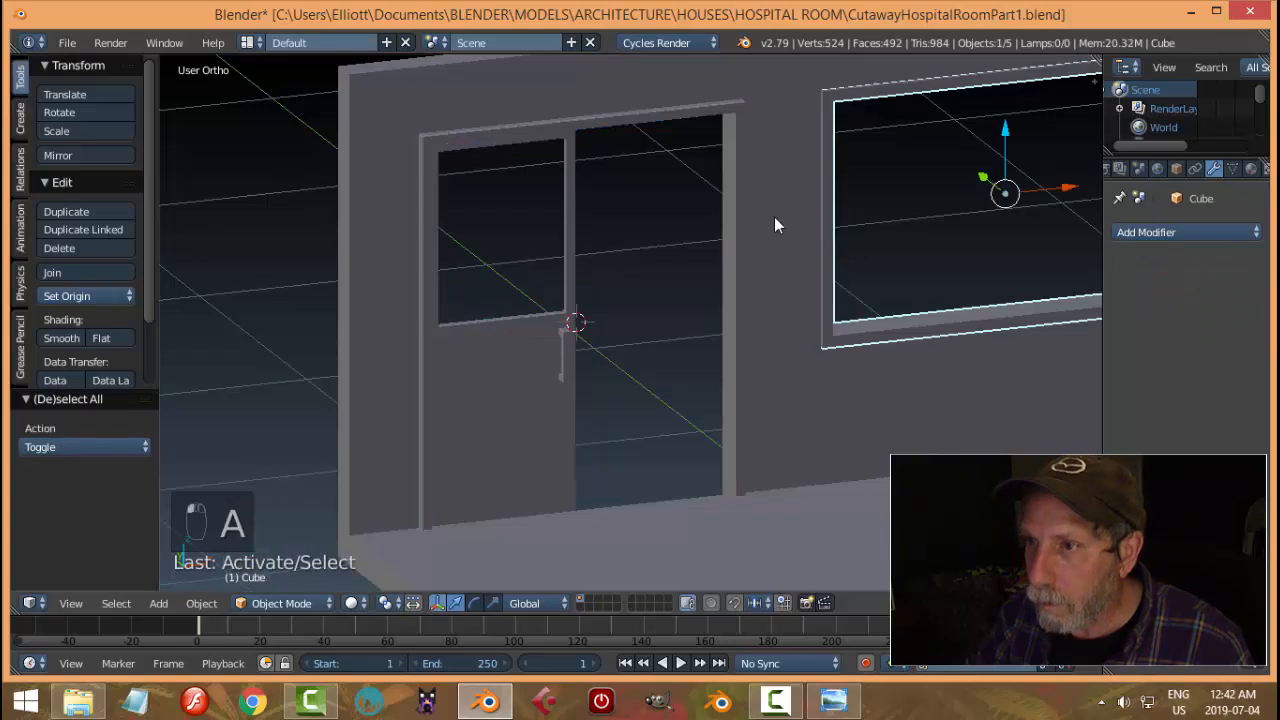
pyautogui.keyDown('shift'); pyautogui.rightClick(727, 115); pyautogui.keyUp('shift')
pyautogui.hotkey('ctrl', 'l')
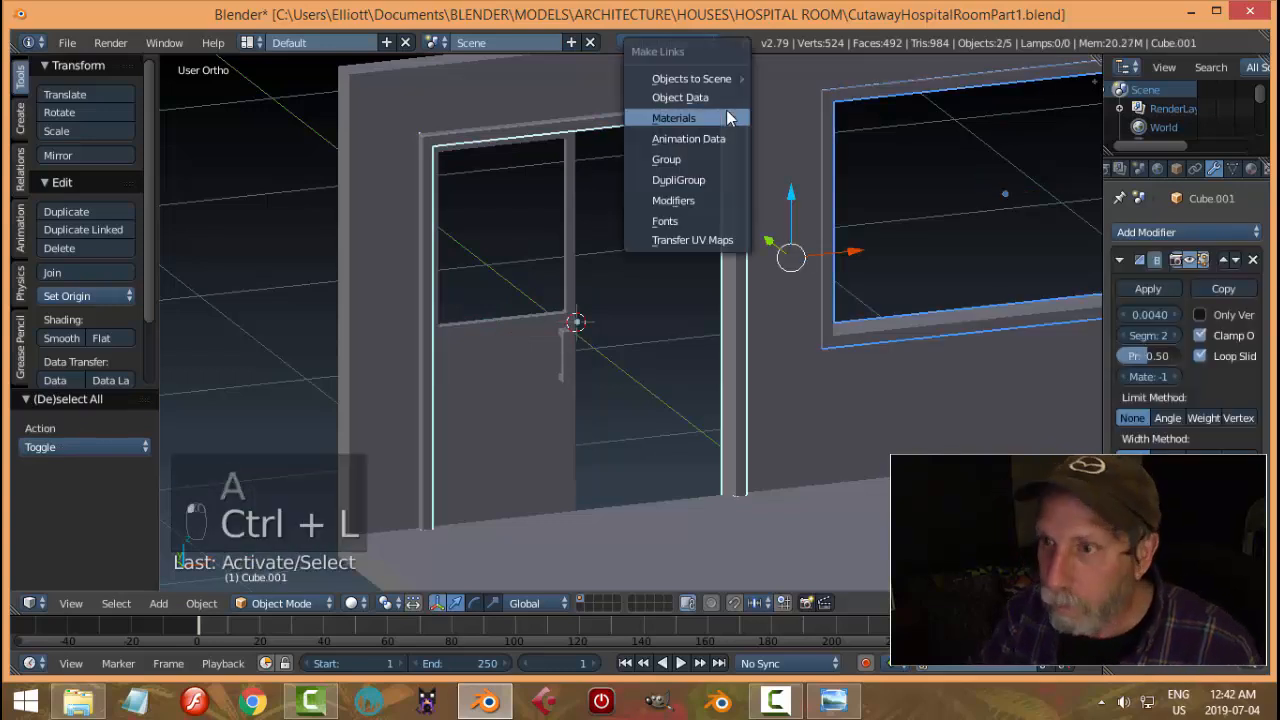
pyautogui.click(699, 193)
pyautogui.press('a')
pyautogui.scroll(-1, 739, 214)
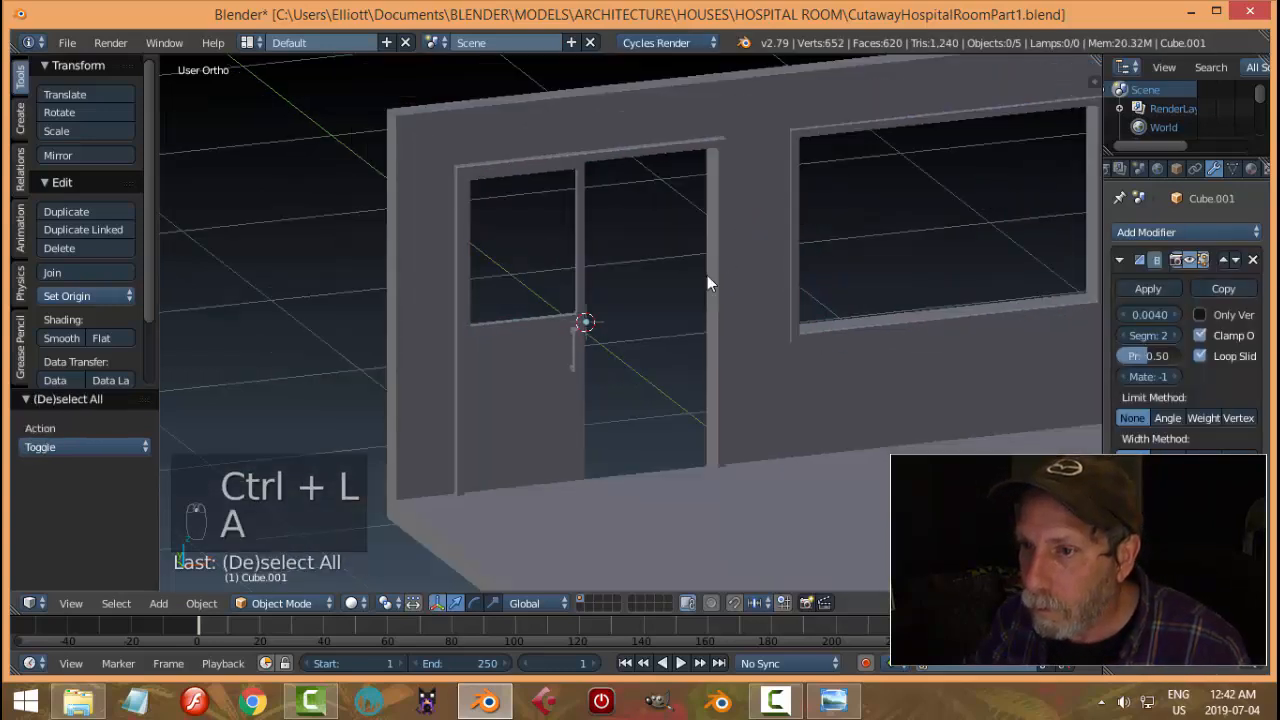
# Set the door's origin to the 3D cursor and add a Mirror modifier to create the second door leaf
pyautogui.moveTo(707, 275); pyautogui.dragTo(584, 322, button='middle')
pyautogui.rightClick(584, 322)
pyautogui.moveTo(676, 338); pyautogui.dragTo(625, 303, button='middle')
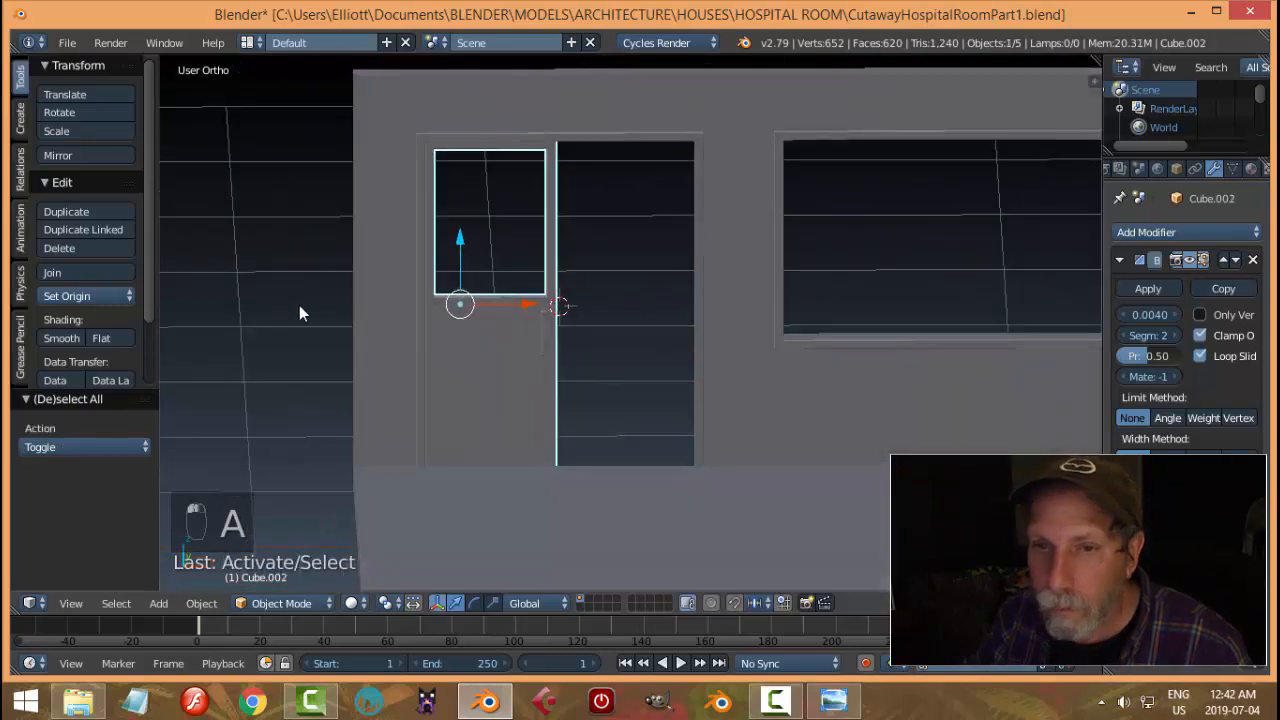
pyautogui.click(110, 297)
pyautogui.click(125, 360)
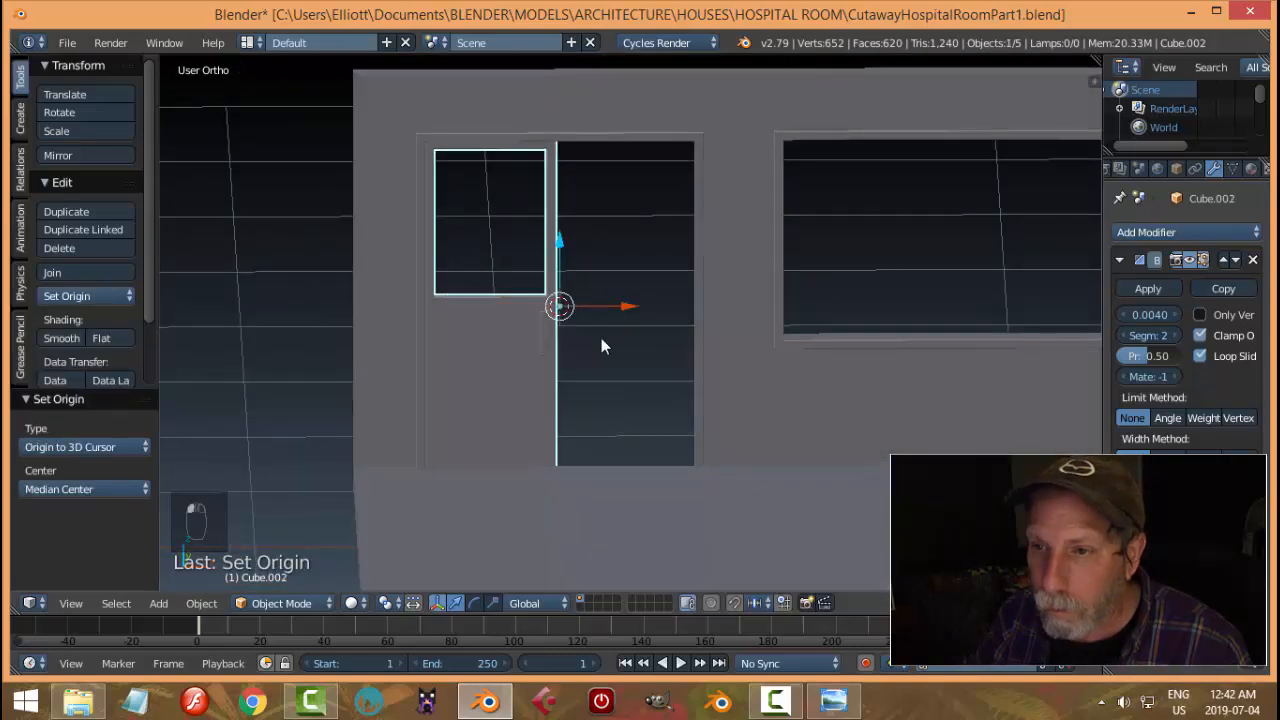
pyautogui.click(1183, 233)
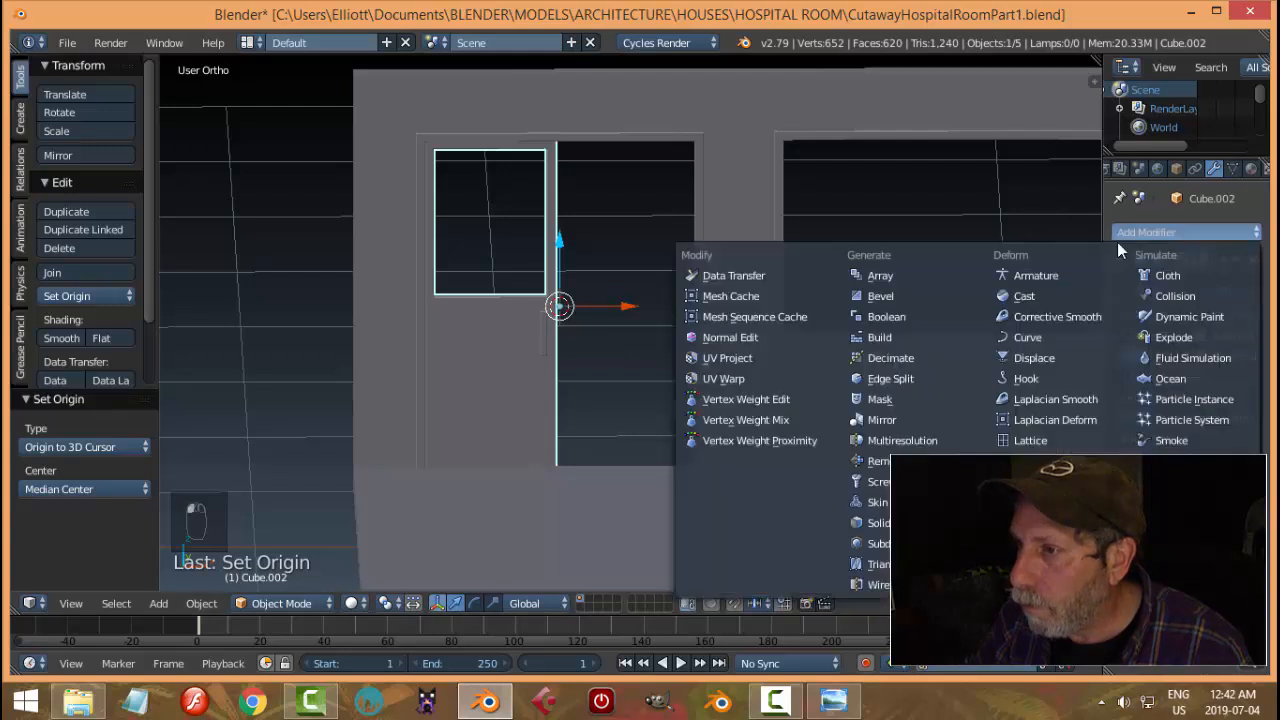
pyautogui.click(884, 420)
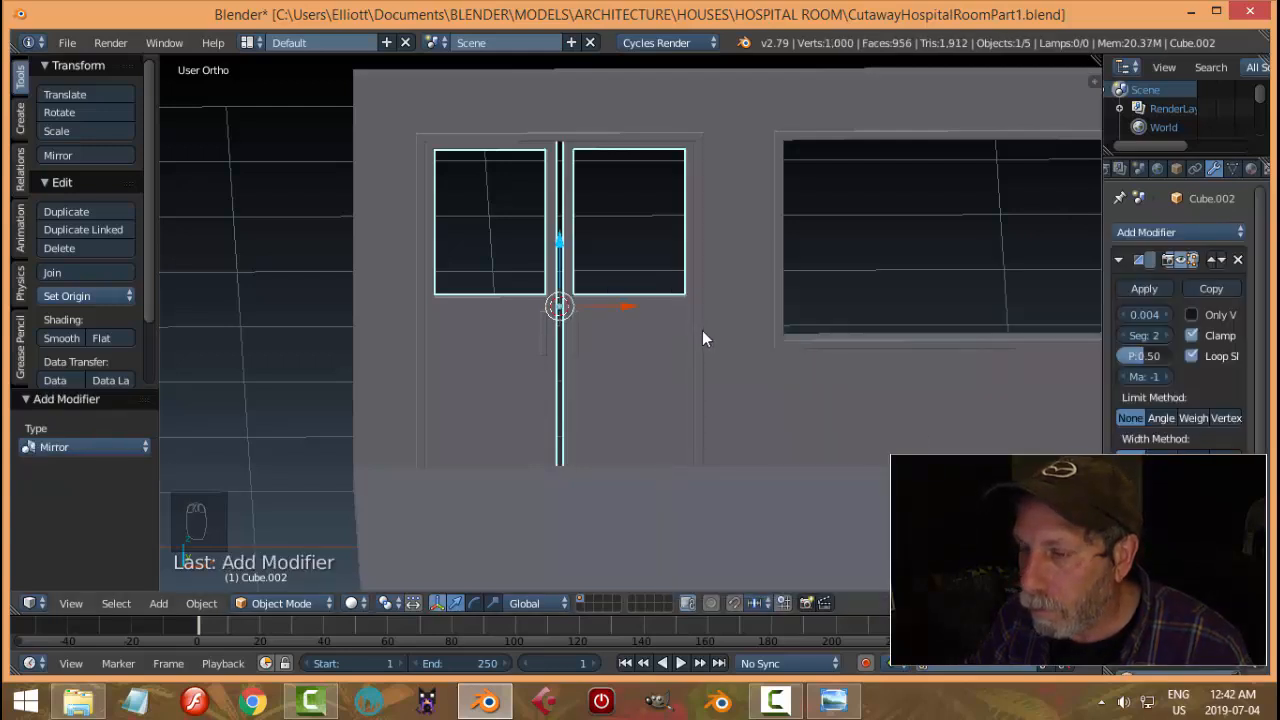
# Move the whole door mesh about 0.009 along X to narrow the gap between the two leaves
pyautogui.scroll(4, 700, 336)
pyautogui.scroll(-2, 582, 349)
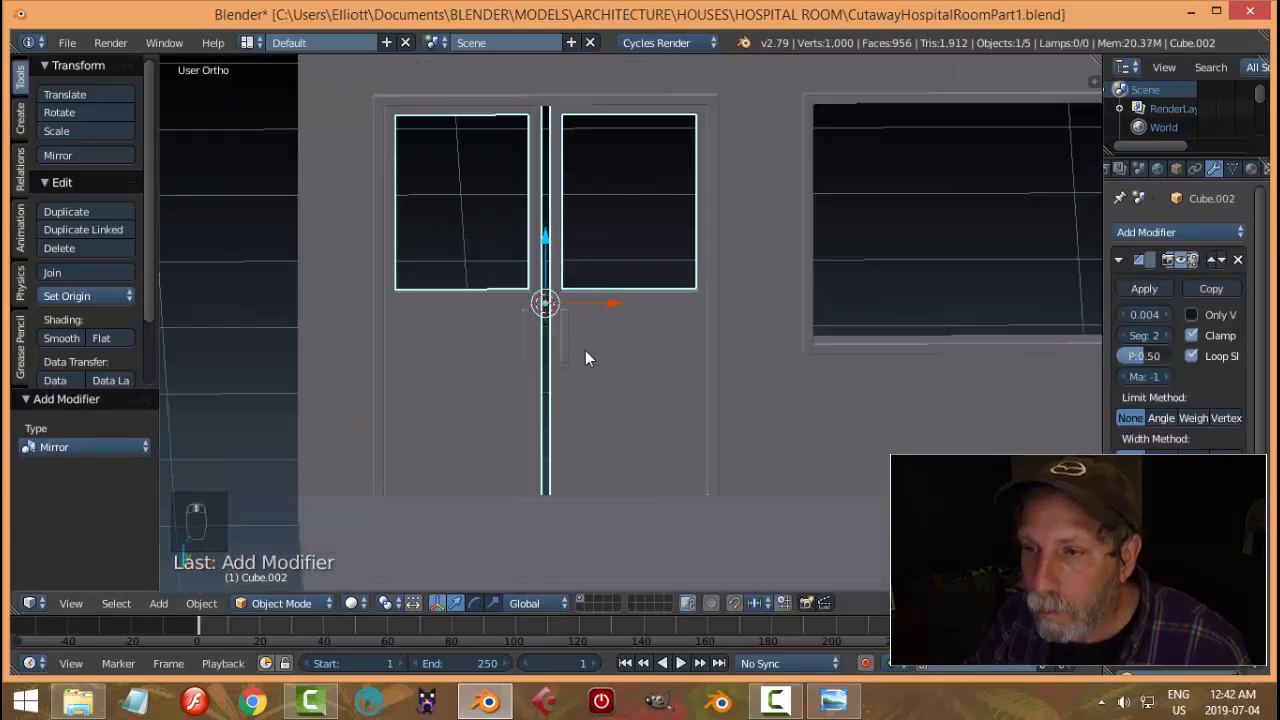
pyautogui.keyDown('shift'); pyautogui.moveTo(585, 358); pyautogui.dragTo(640, 334, button='middle'); pyautogui.keyUp('shift')
pyautogui.press('Tab')
pyautogui.press('a')
pyautogui.press('a')
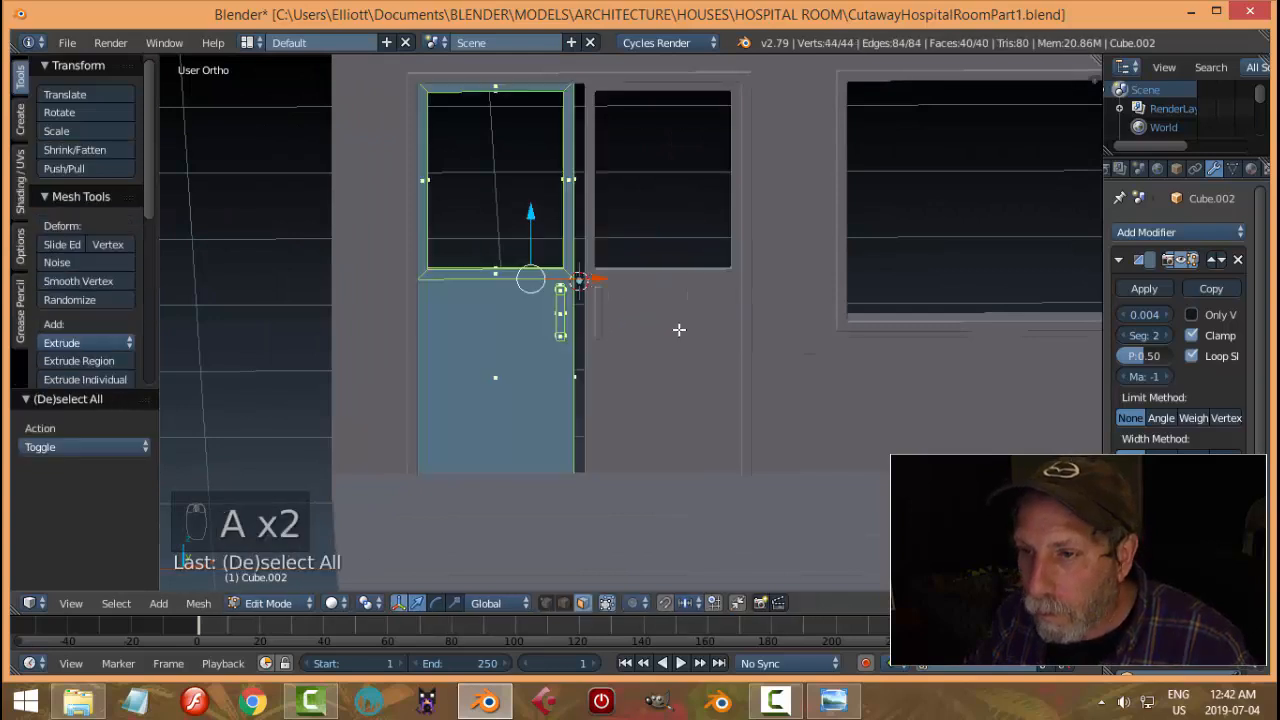
pyautogui.press('g')
pyautogui.press('x')
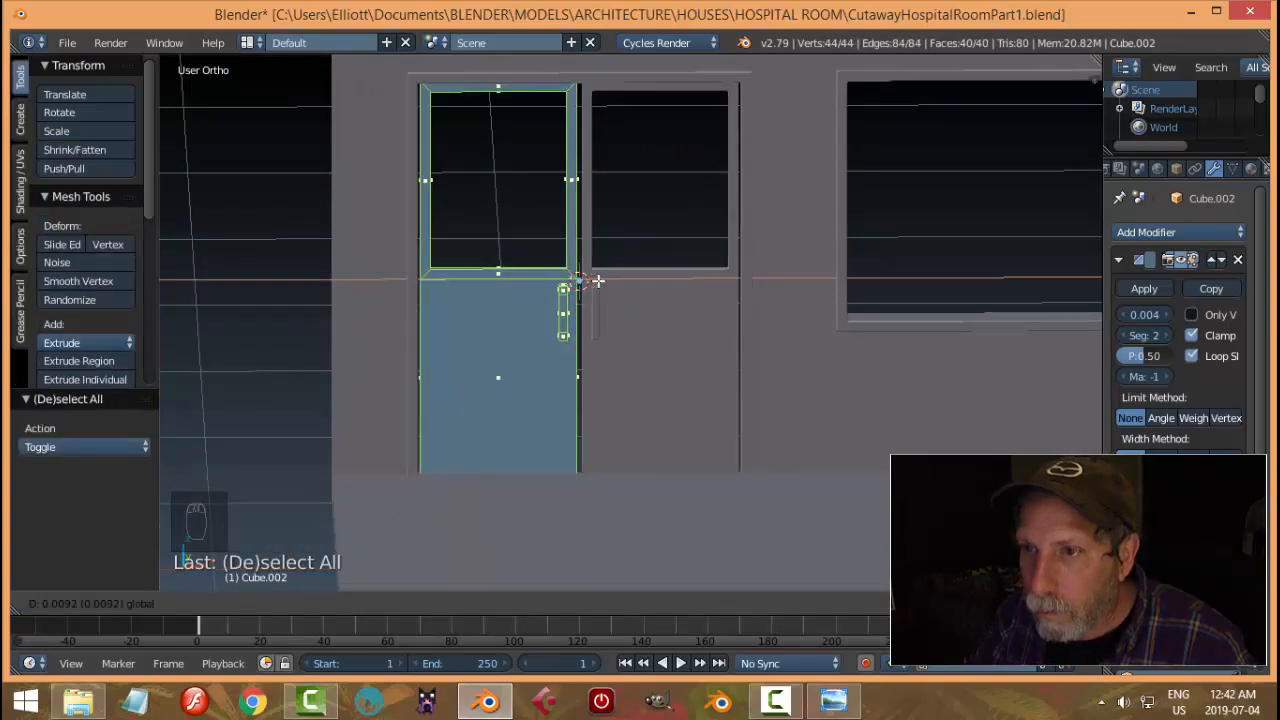
pyautogui.click(598, 281)
# Scale the whole door mesh by about 1.028 along X and shift it about 0.003 along X to close the centre gap
pyautogui.scroll(1, 737, 337)
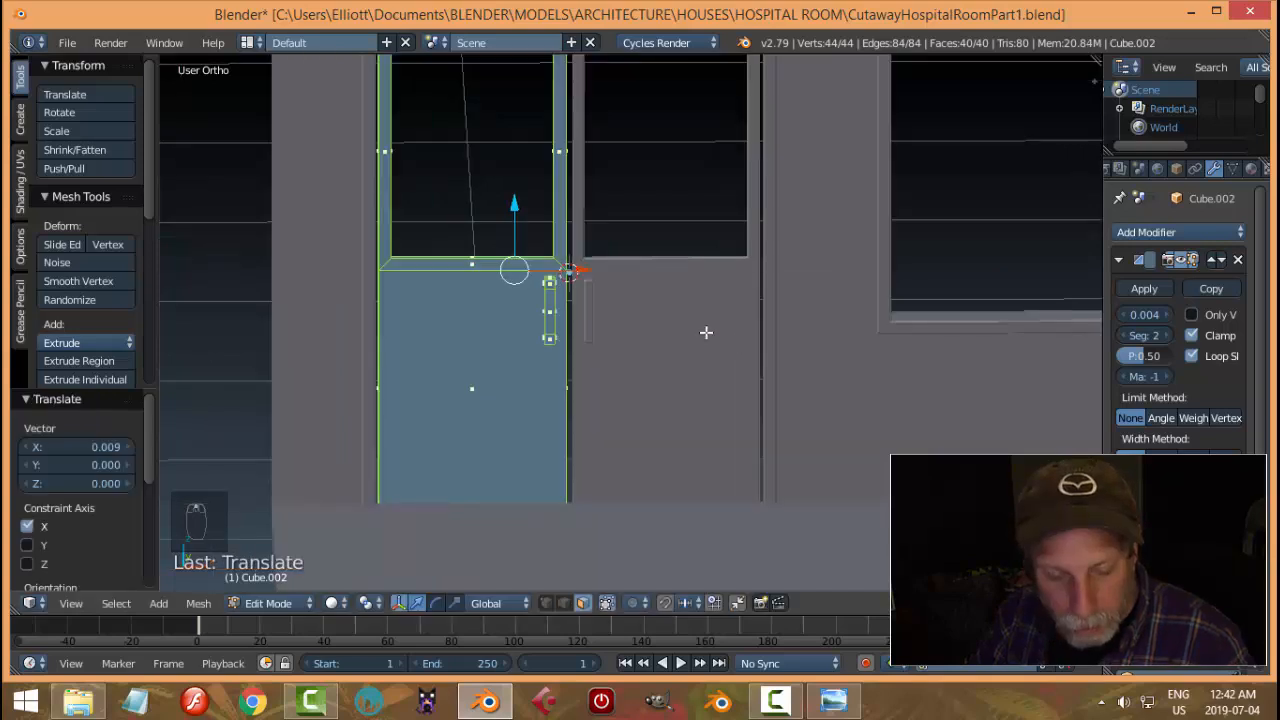
pyautogui.press('s')
pyautogui.press('x')
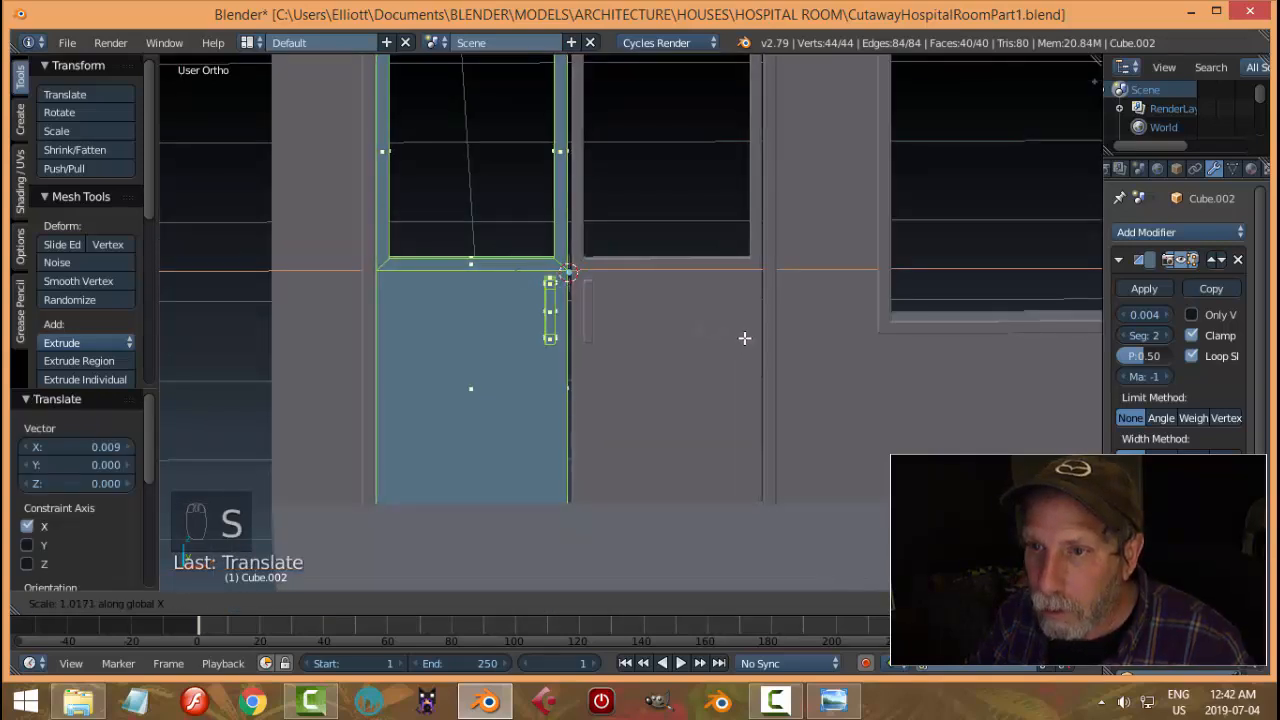
pyautogui.click(762, 341)
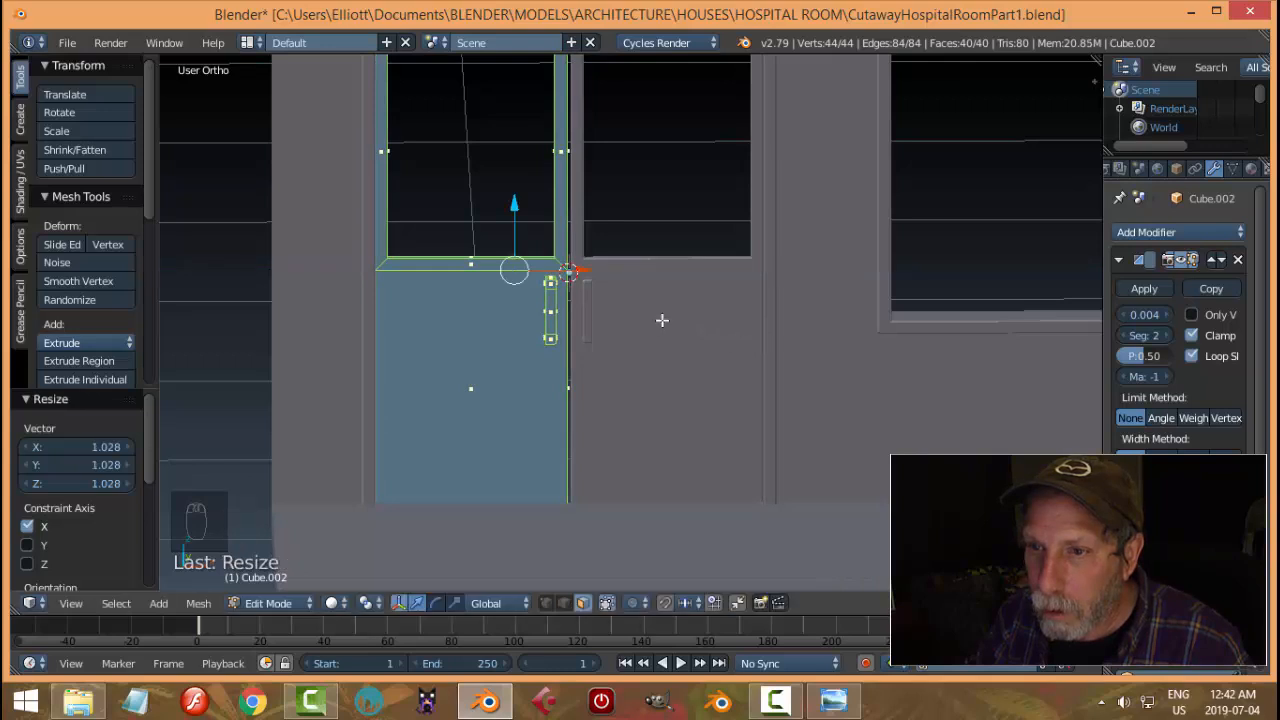
pyautogui.press('g')
pyautogui.press('x')
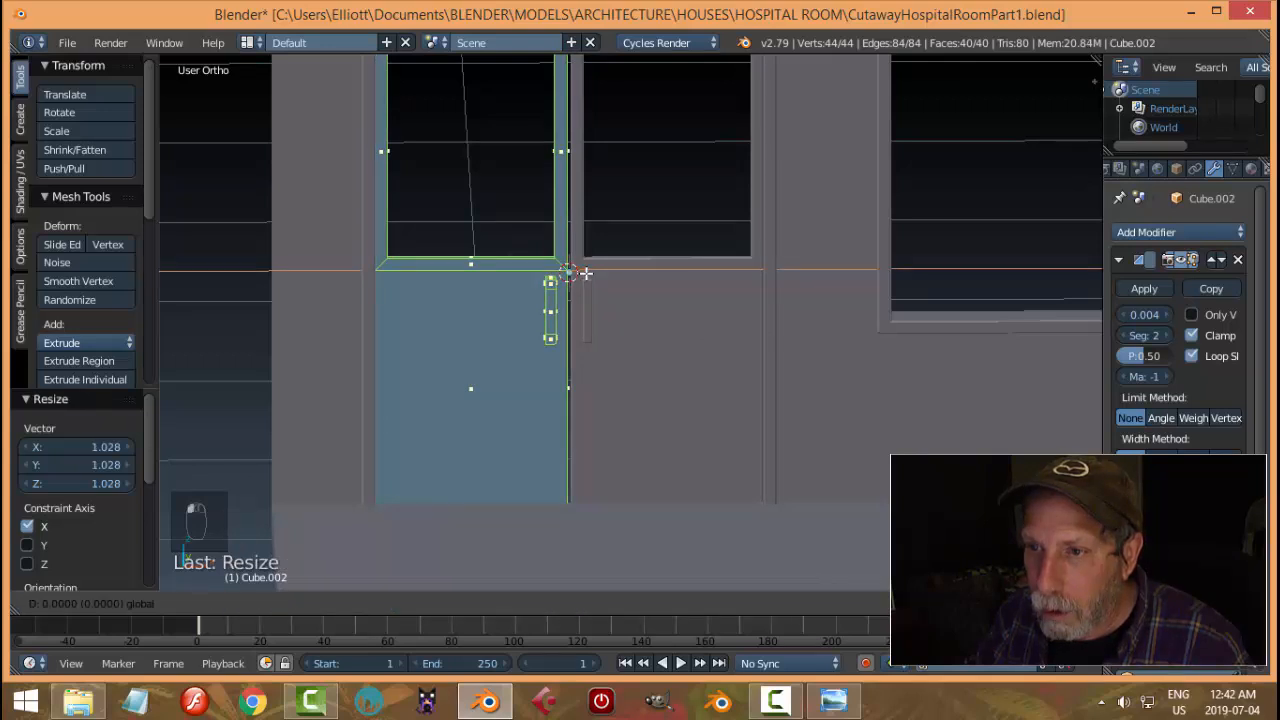
pyautogui.click(585, 273)
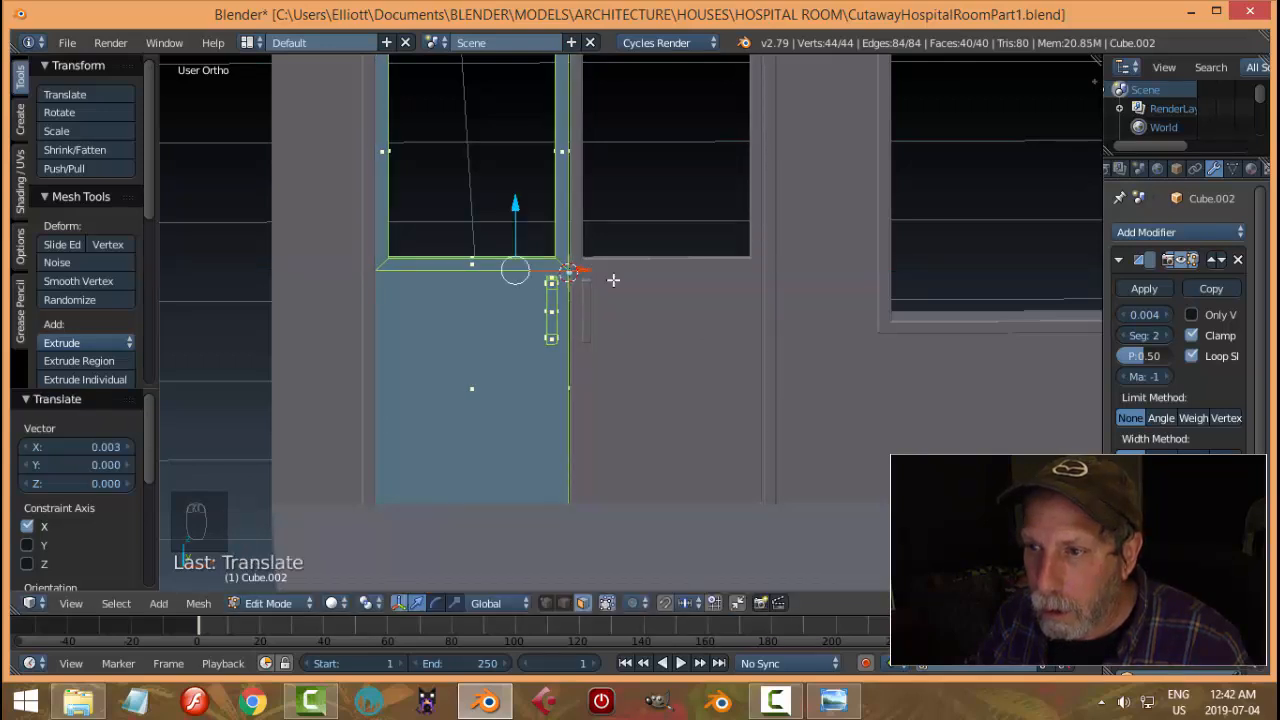
pyautogui.press('a')
pyautogui.press('Tab')
pyautogui.press('a')
pyautogui.press('a')
pyautogui.scroll(-2, 492, 283)
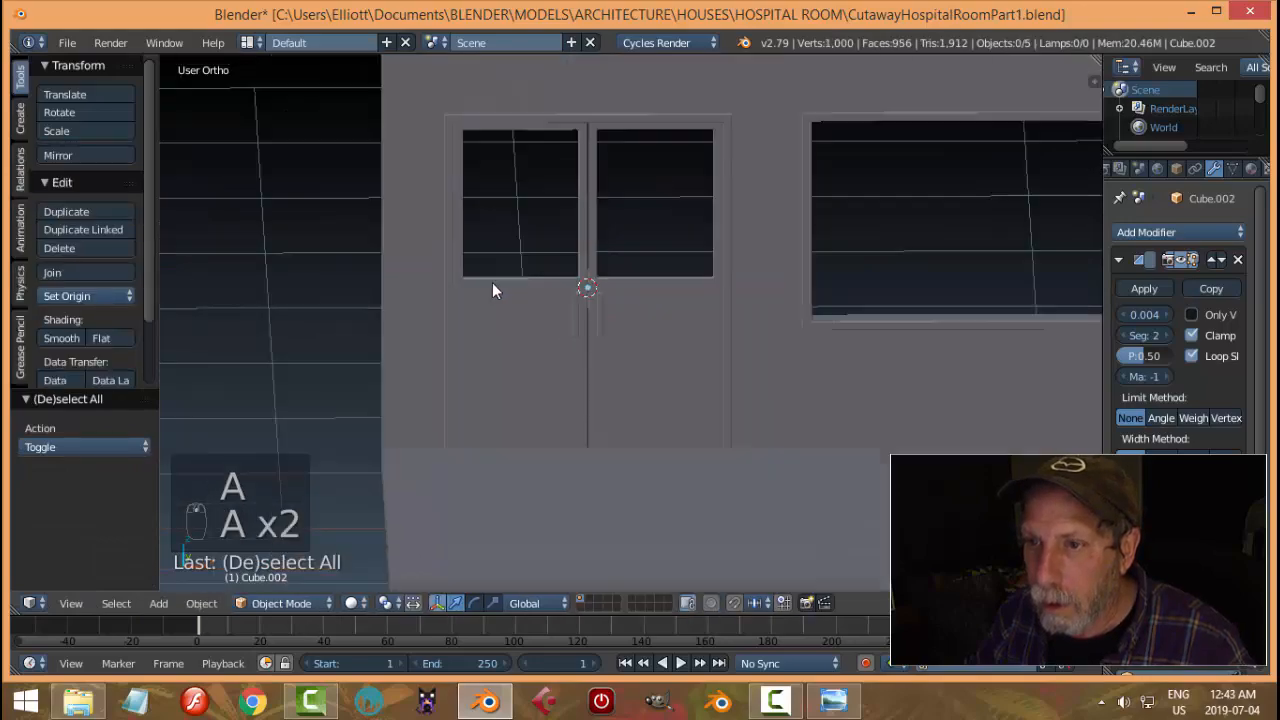
# Compare the double door with the reference image in Windows Photo Viewer and return to Blender
pyautogui.moveTo(492, 290); pyautogui.dragTo(643, 323, button='middle')
pyautogui.scroll(3, 568, 317)
pyautogui.moveTo(540, 358); pyautogui.dragTo(536, 384, button='middle')
pyautogui.click(833, 700)
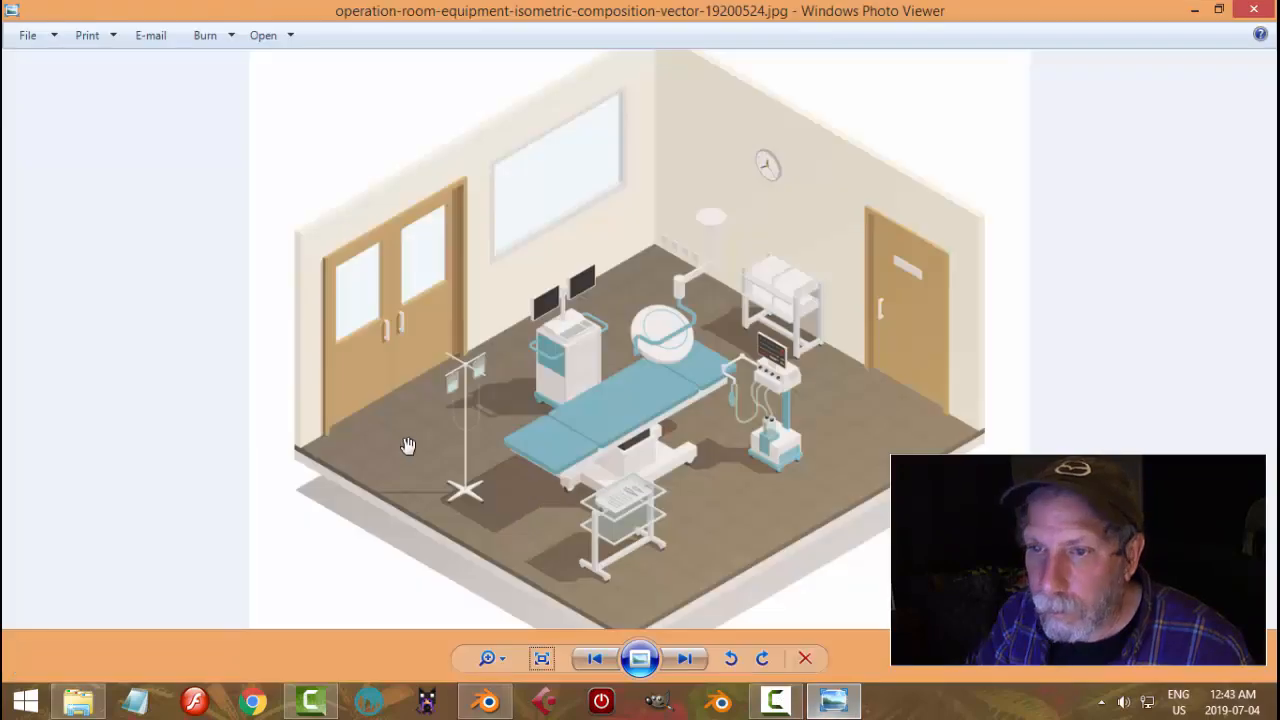
pyautogui.click(487, 700)
# Fill the edge loop of the door's window opening with a face and save the file
pyautogui.rightClick(501, 333)
pyautogui.press('Tab')
pyautogui.click(641, 334)
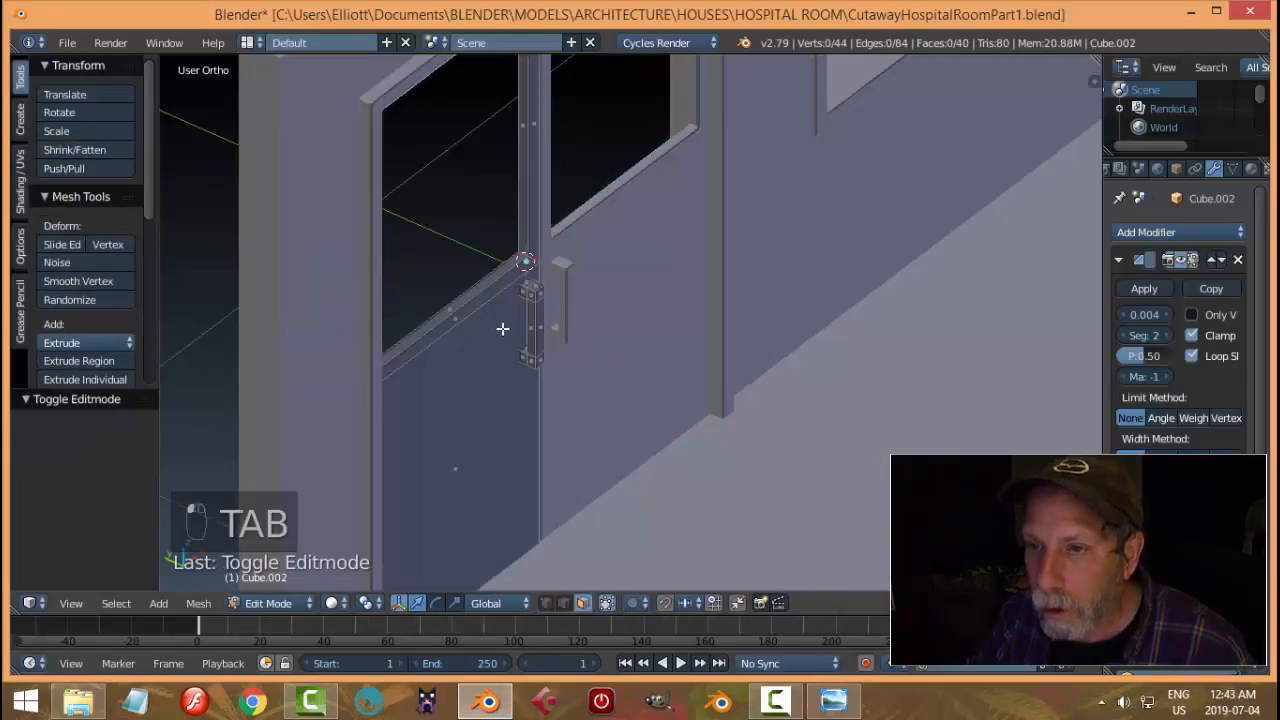
pyautogui.moveTo(503, 329); pyautogui.dragTo(563, 319, button='middle')
pyautogui.hotkey('ctrl', 'Tab')
pyautogui.click(484, 282)
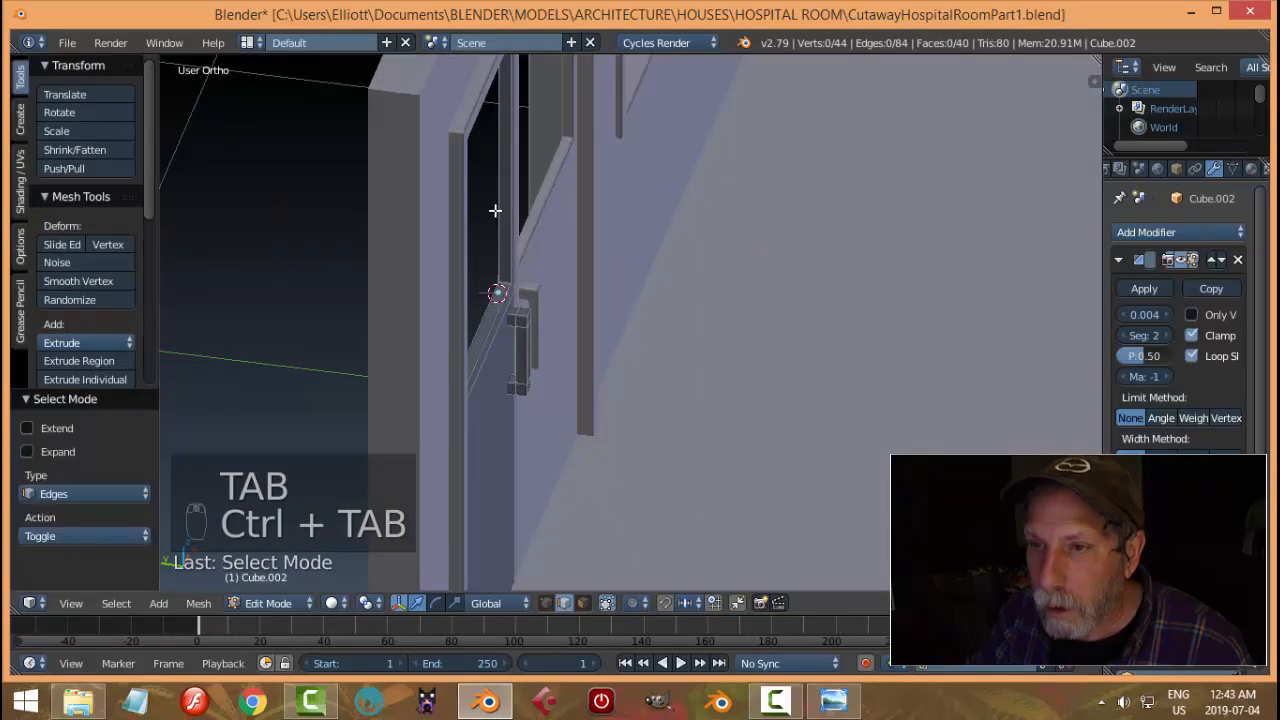
pyautogui.keyDown('alt'); pyautogui.rightClick(494, 209); pyautogui.keyUp('alt')
pyautogui.moveTo(494, 209); pyautogui.dragTo(523, 283, button='middle')
pyautogui.press('f')
pyautogui.press('a')
pyautogui.scroll(-3, 519, 282)
pyautogui.press('Tab')
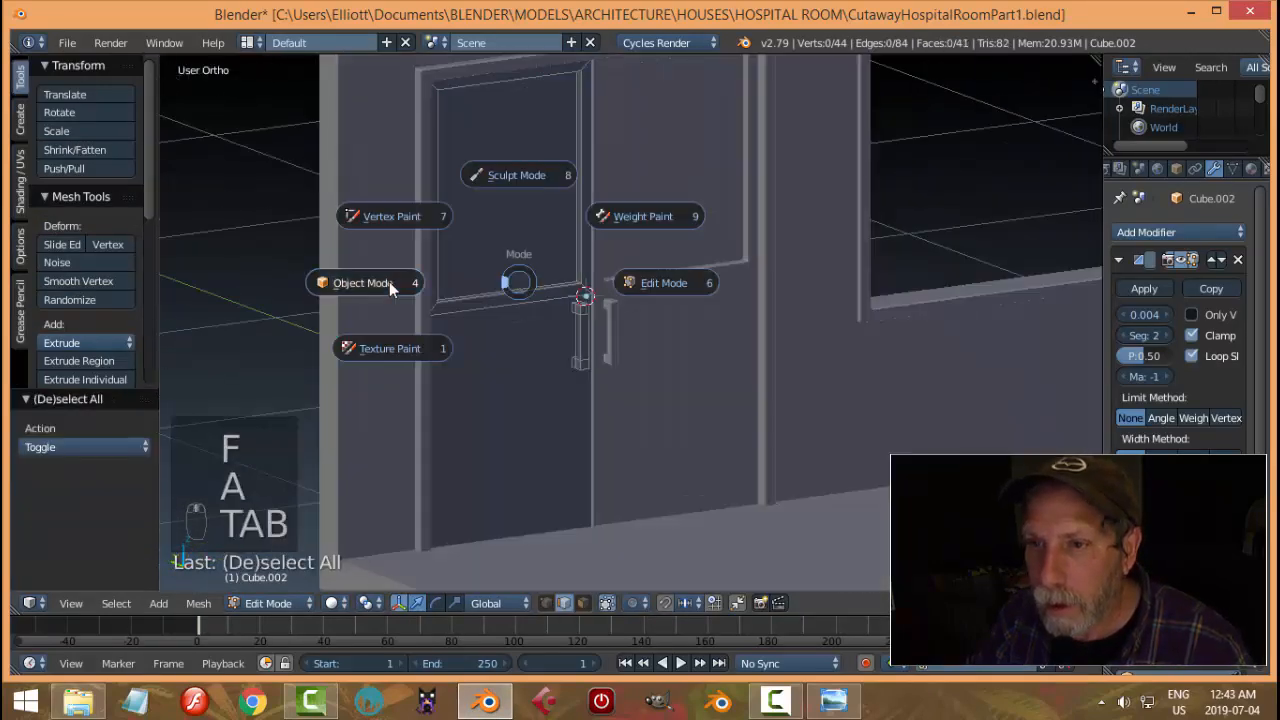
pyautogui.click(389, 281)
pyautogui.press('a')
pyautogui.press('a')
pyautogui.moveTo(531, 322); pyautogui.dragTo(618, 295, button='middle')
pyautogui.hotkey('ctrl', 's')
pyautogui.moveTo(729, 283); pyautogui.dragTo(500, 283, button='middle')
pyautogui.rightClick(621, 297)
pyautogui.press('Tab')
pyautogui.scroll(5, 478, 249)
pyautogui.press('Tab')
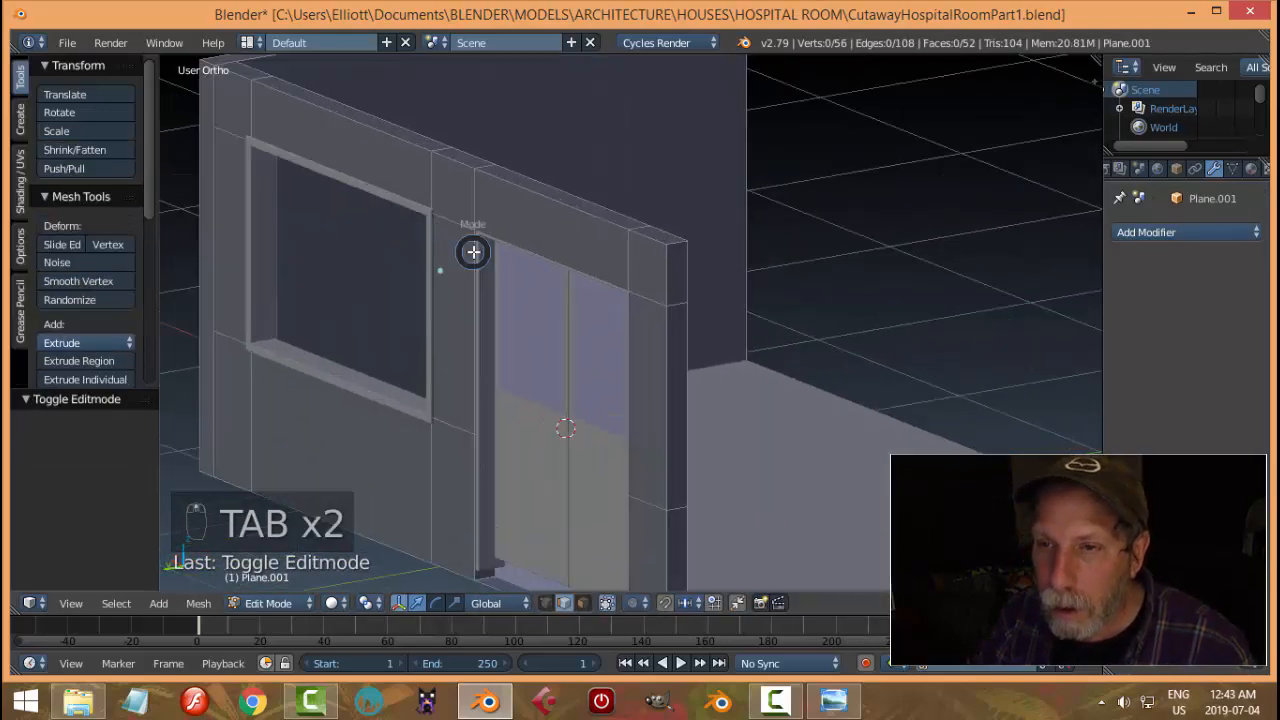
# Fill the edge loop on the outer side of the window frame's opening with a face
pyautogui.rightClick(401, 201)
pyautogui.press('Tab')
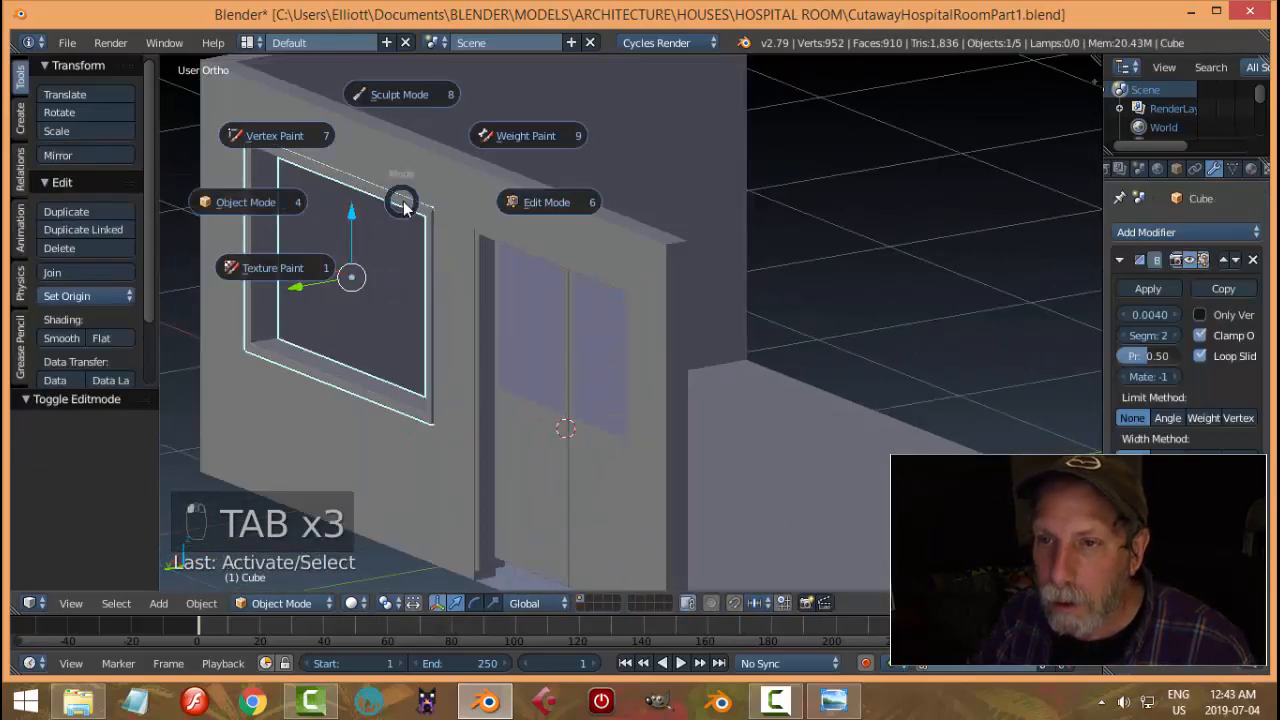
pyautogui.keyDown('alt'); pyautogui.rightClick(405, 213); pyautogui.keyUp('alt')
pyautogui.press('f')
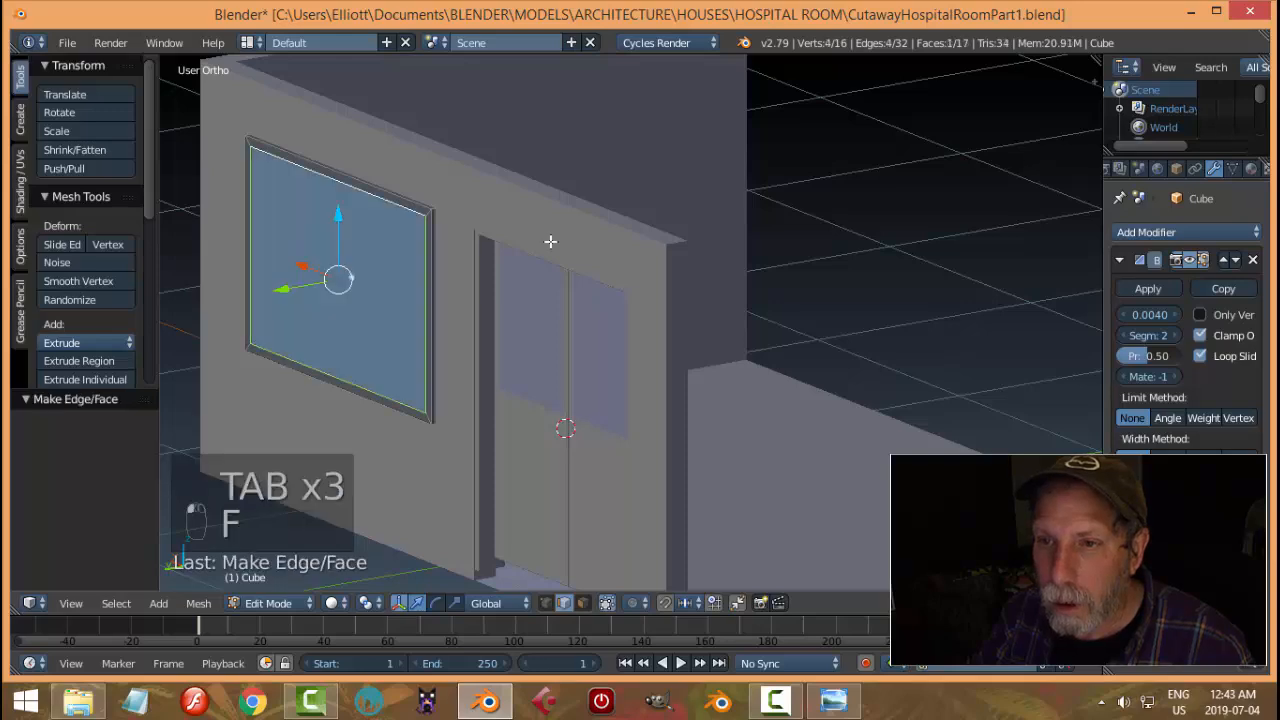
pyautogui.press('a')
pyautogui.press('Tab')
pyautogui.click(428, 249)
pyautogui.press('a')
# Check the filled window and doors from inside the room against the reference image
pyautogui.moveTo(640, 247); pyautogui.dragTo(668, 317, button='middle')
pyautogui.scroll(-4, 508, 294)
pyautogui.scroll(3, 668, 317)
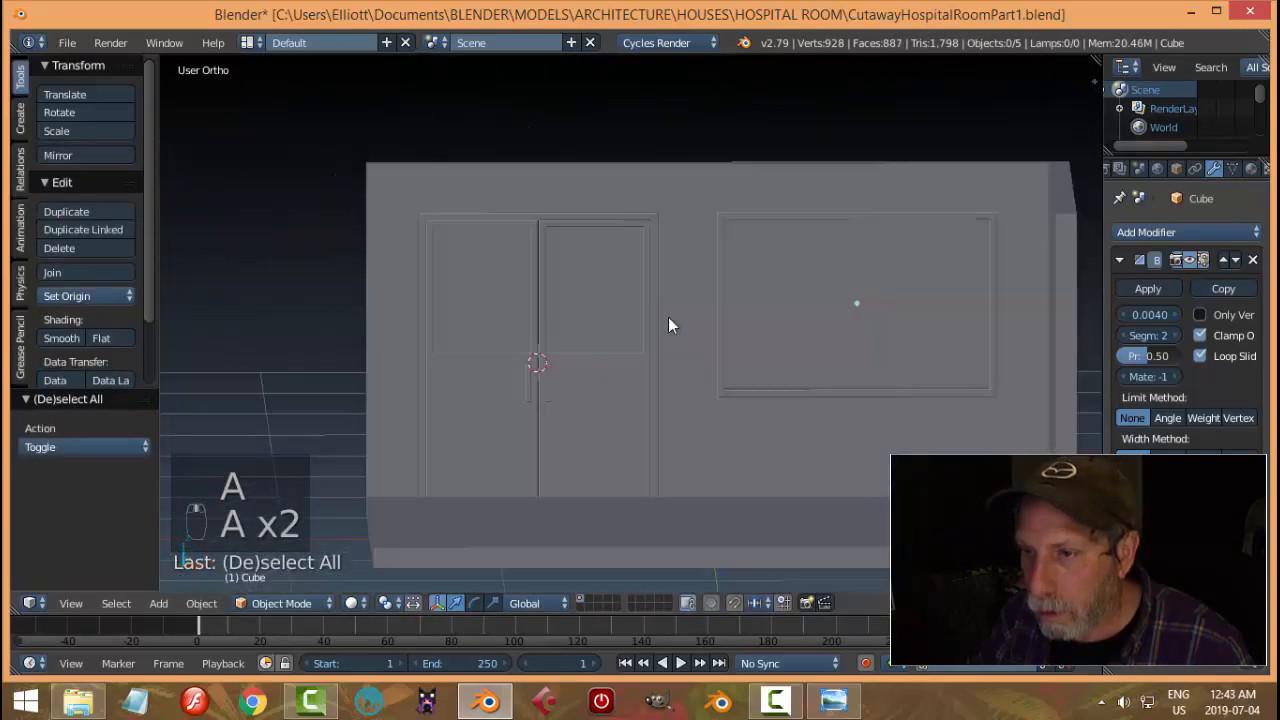
pyautogui.moveTo(682, 390)
pyautogui.mouseDown(button='middle')
pyautogui.moveTo(823, 389)
pyautogui.moveTo(809, 423)
pyautogui.moveTo(683, 389)
pyautogui.moveTo(668, 402)
pyautogui.mouseUp(button='middle')
pyautogui.click(833, 700)
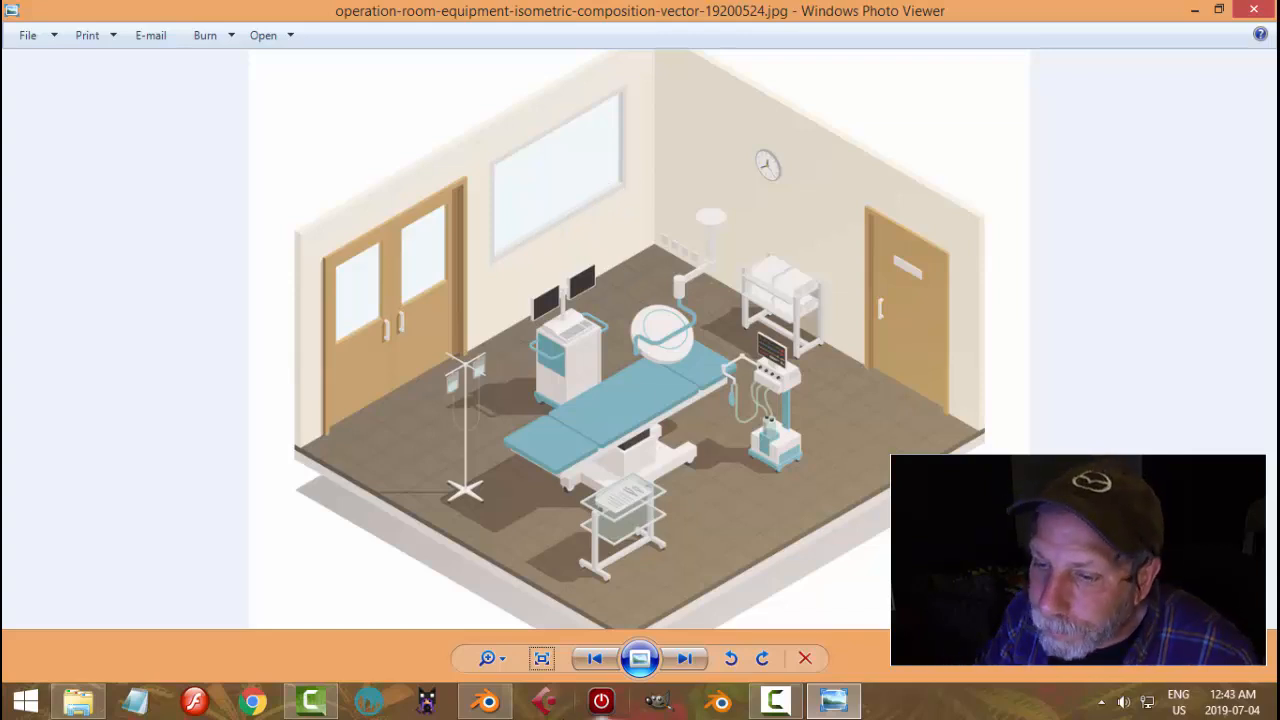
pyautogui.click(487, 700)
# Move the window's pane face about -0.065 along Y toward the room interior
pyautogui.rightClick(564, 245)
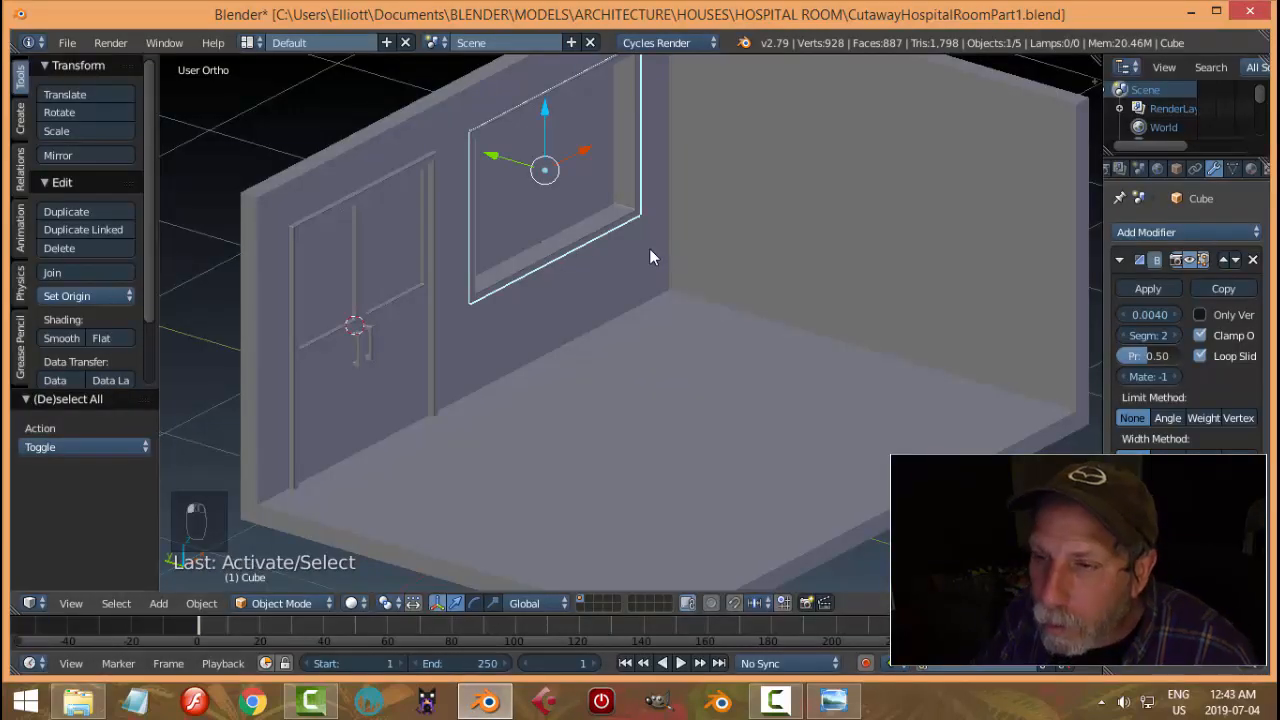
pyautogui.press('Tab')
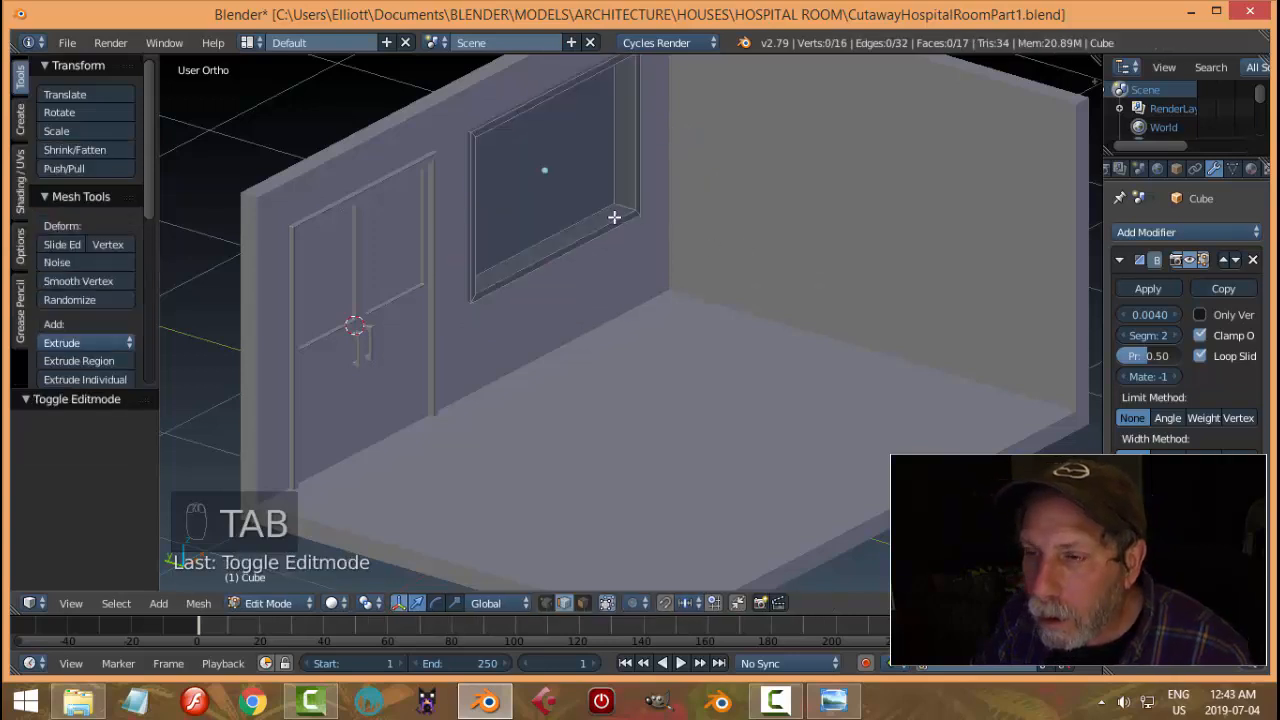
pyautogui.hotkey('ctrl', 'Tab')
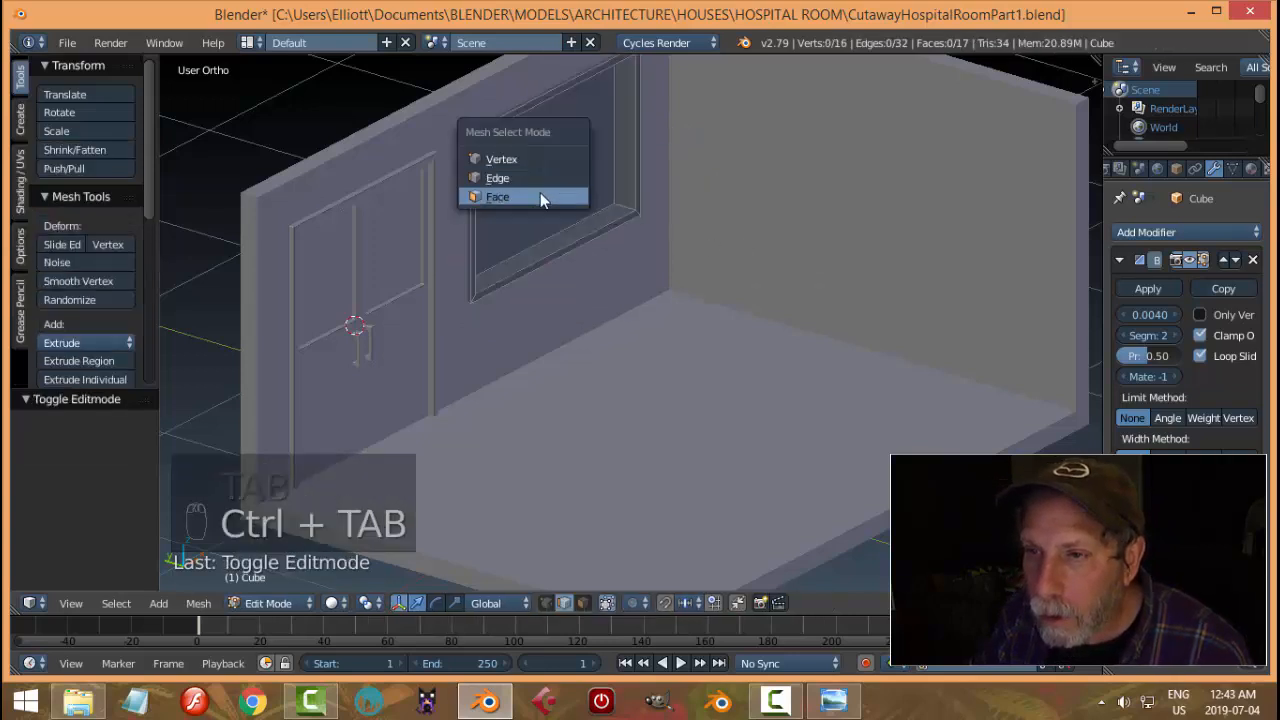
pyautogui.click(540, 197)
pyautogui.rightClick(542, 166)
pyautogui.moveTo(595, 187); pyautogui.dragTo(595, 197, button='middle')
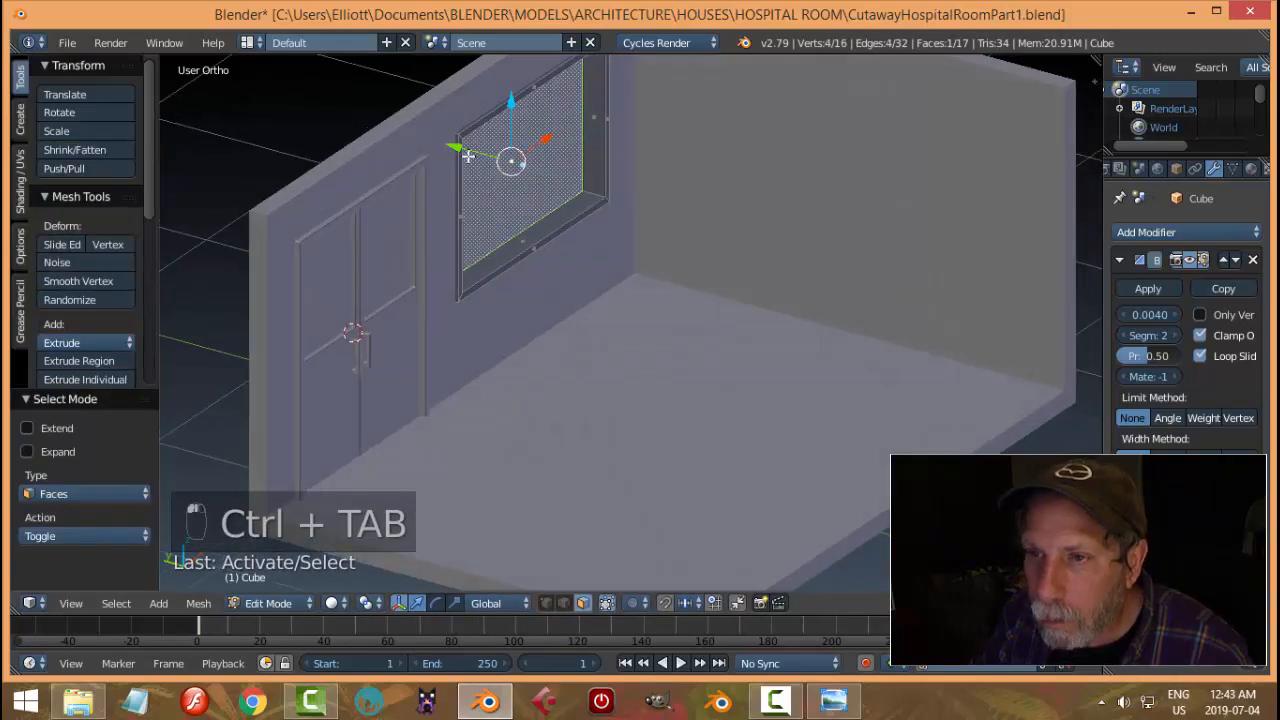
pyautogui.moveTo(468, 149); pyautogui.dragTo(478, 153)
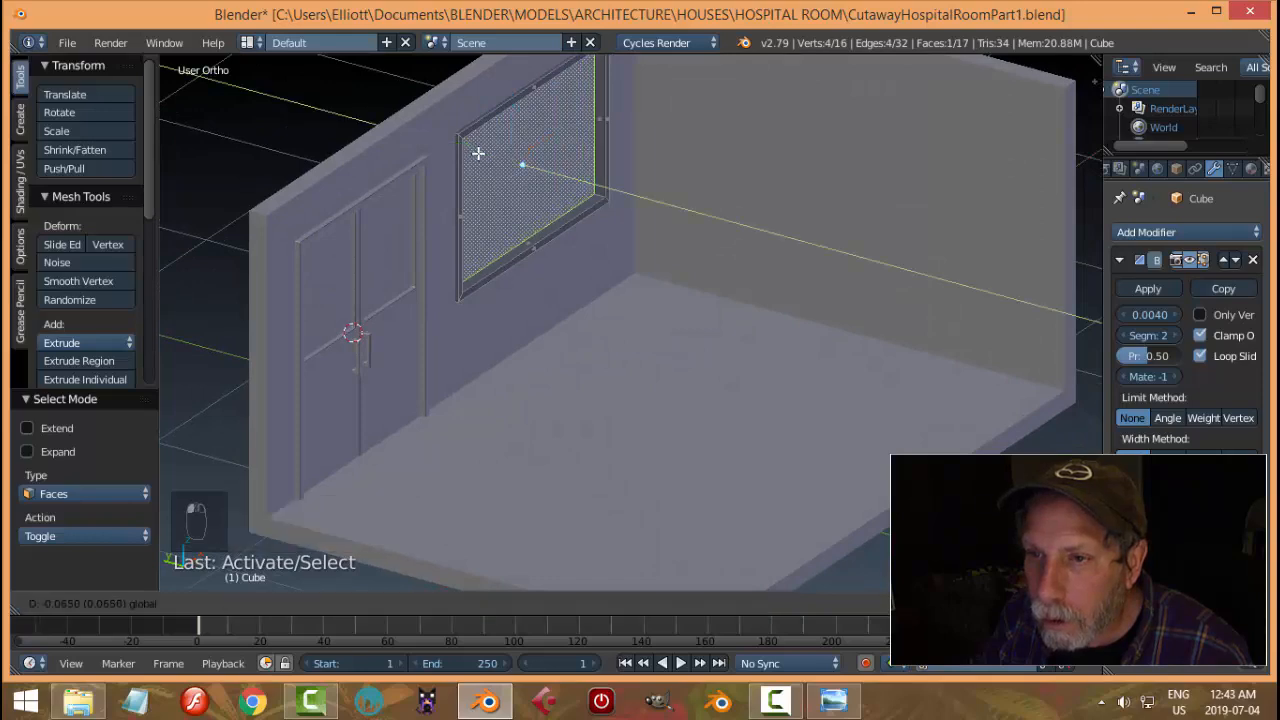
pyautogui.press('a')
pyautogui.press('Tab')
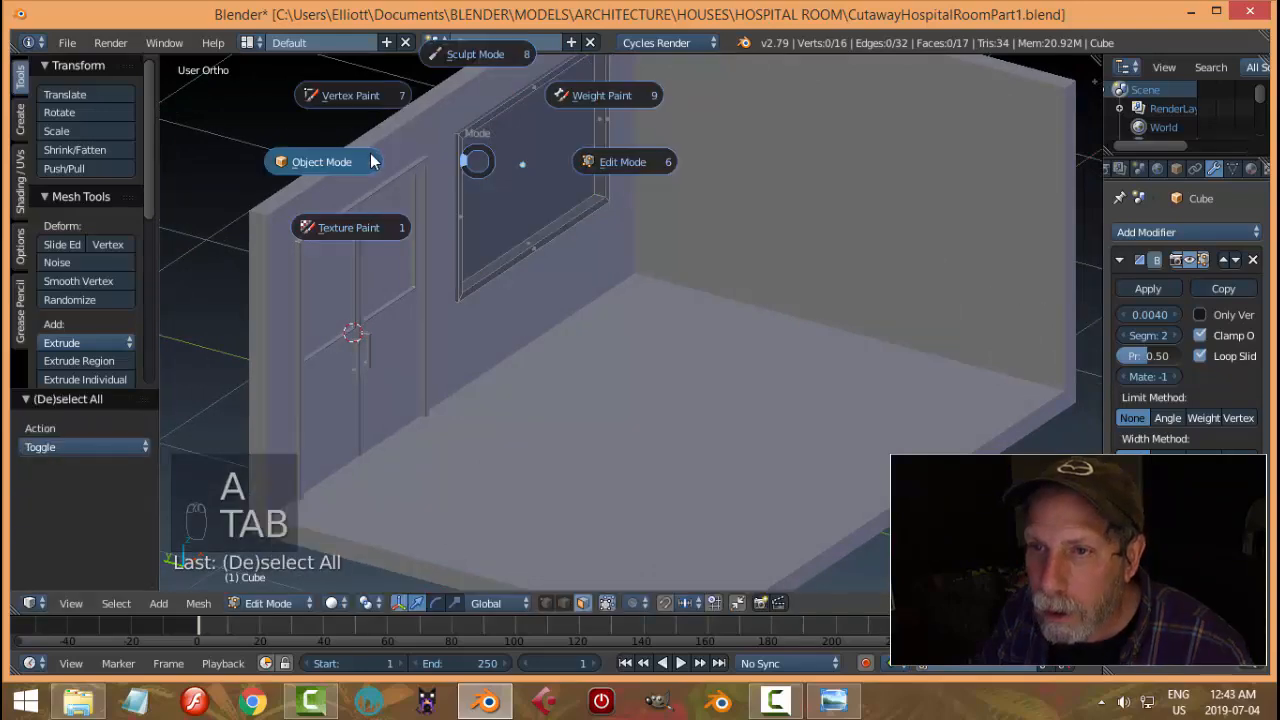
pyautogui.press('a')
# Try to shift the whole window frame slightly along Y in Object Mode
pyautogui.moveTo(628, 226); pyautogui.dragTo(491, 223, button='middle')
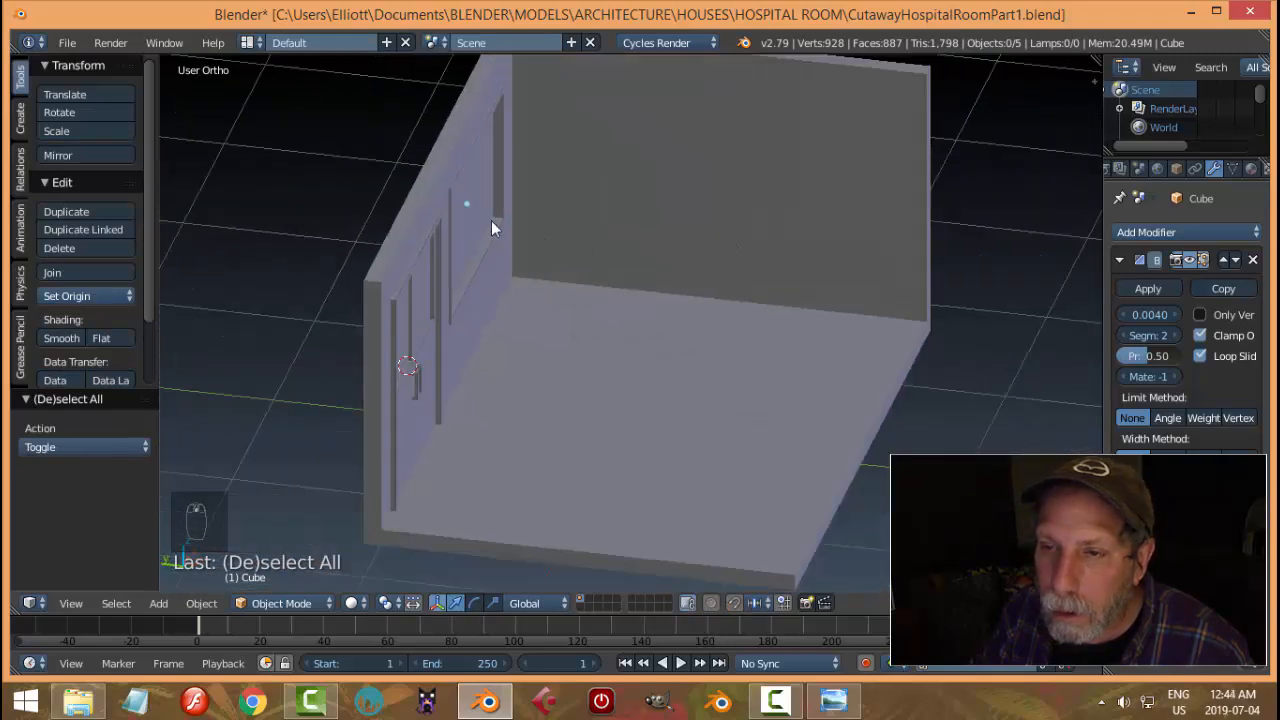
pyautogui.rightClick(477, 217)
pyautogui.moveTo(405, 198); pyautogui.dragTo(404, 197)
pyautogui.press('a')
pyautogui.moveTo(553, 235); pyautogui.dragTo(597, 240, button='middle')
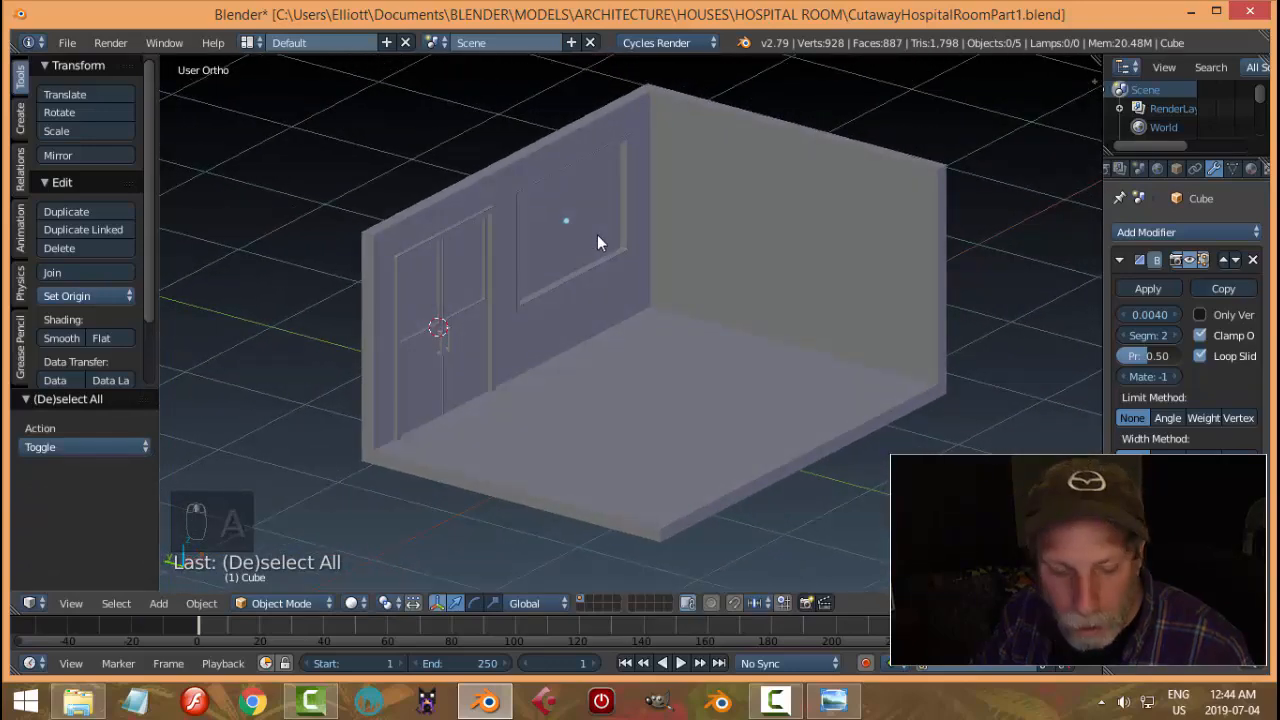
# Undo the window frame's shift and clear the selection
pyautogui.hotkey('ctrl', 'z')
pyautogui.hotkey('ctrl', 'z')
pyautogui.press('a')
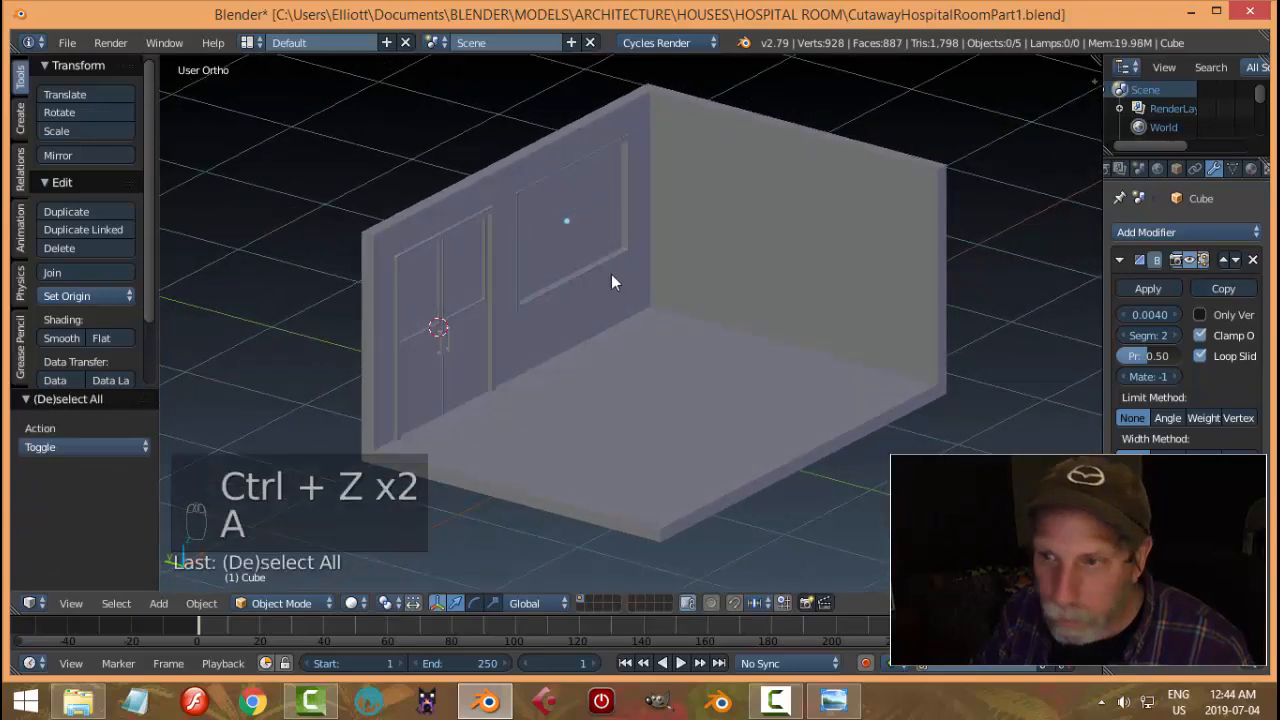
# Check the window against the reference image and clear the face selection in the window frame's mesh
pyautogui.scroll(3, 638, 266)
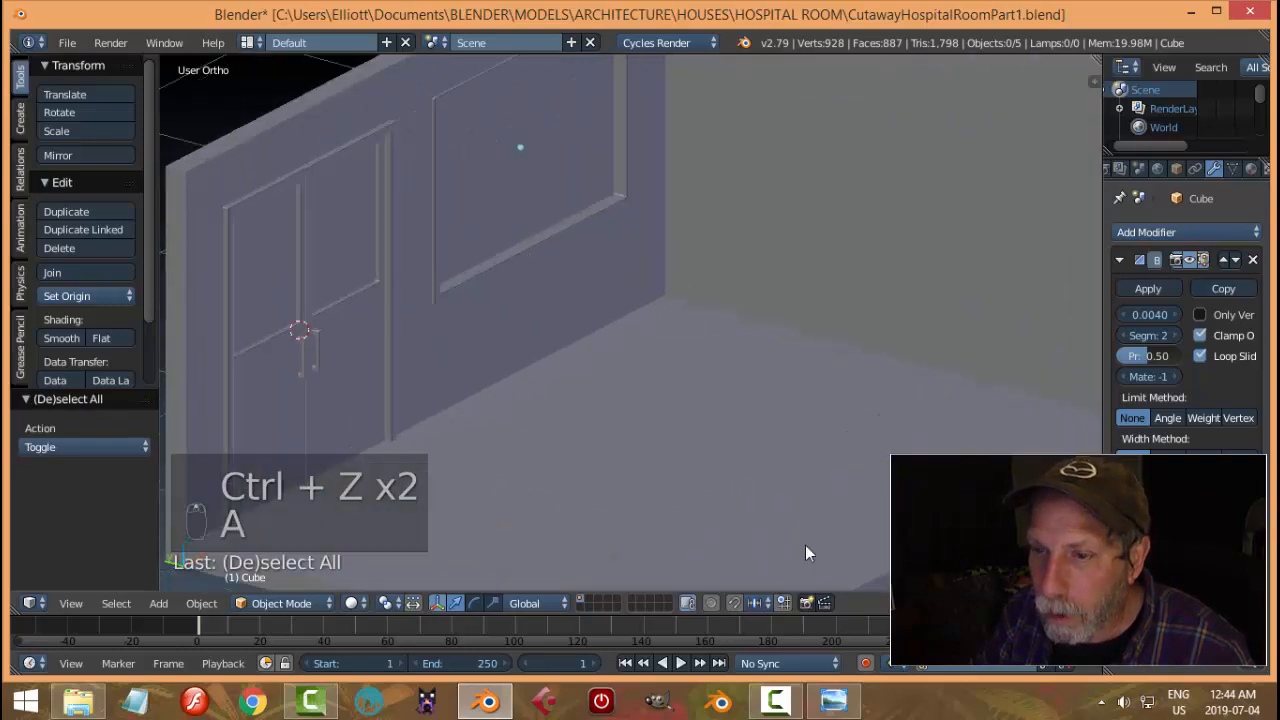
pyautogui.click(833, 700)
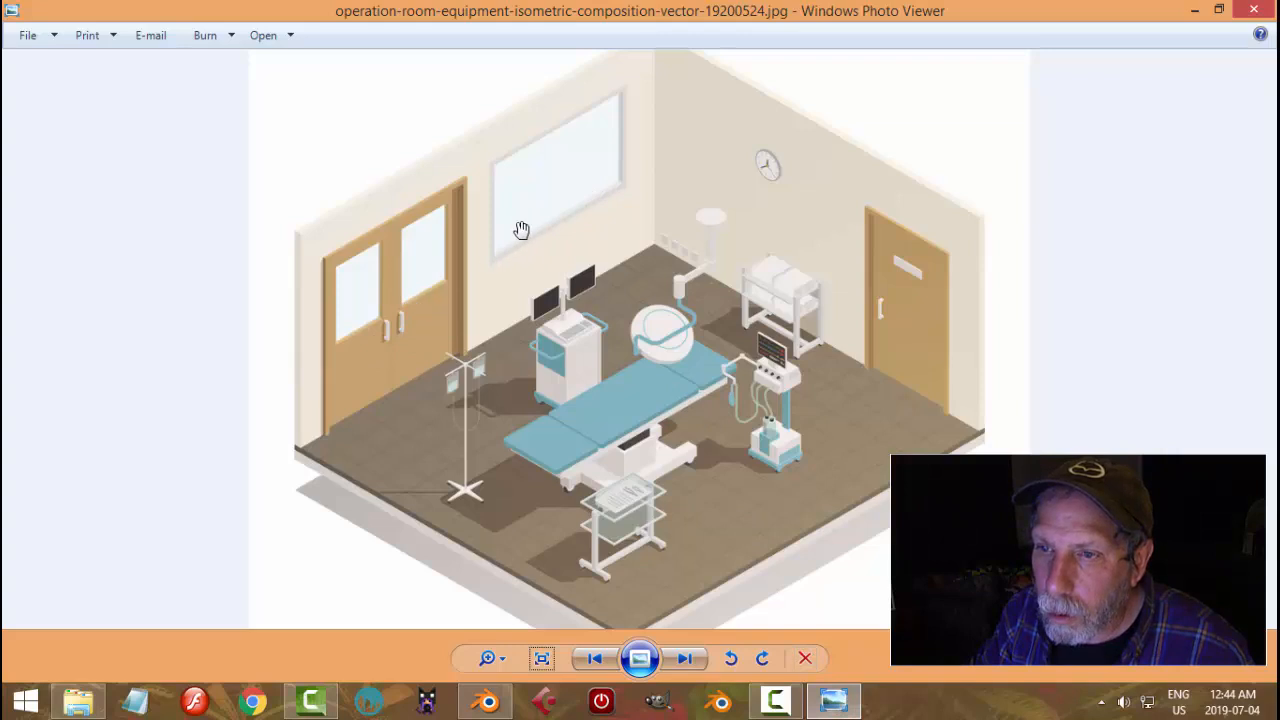
pyautogui.click(487, 700)
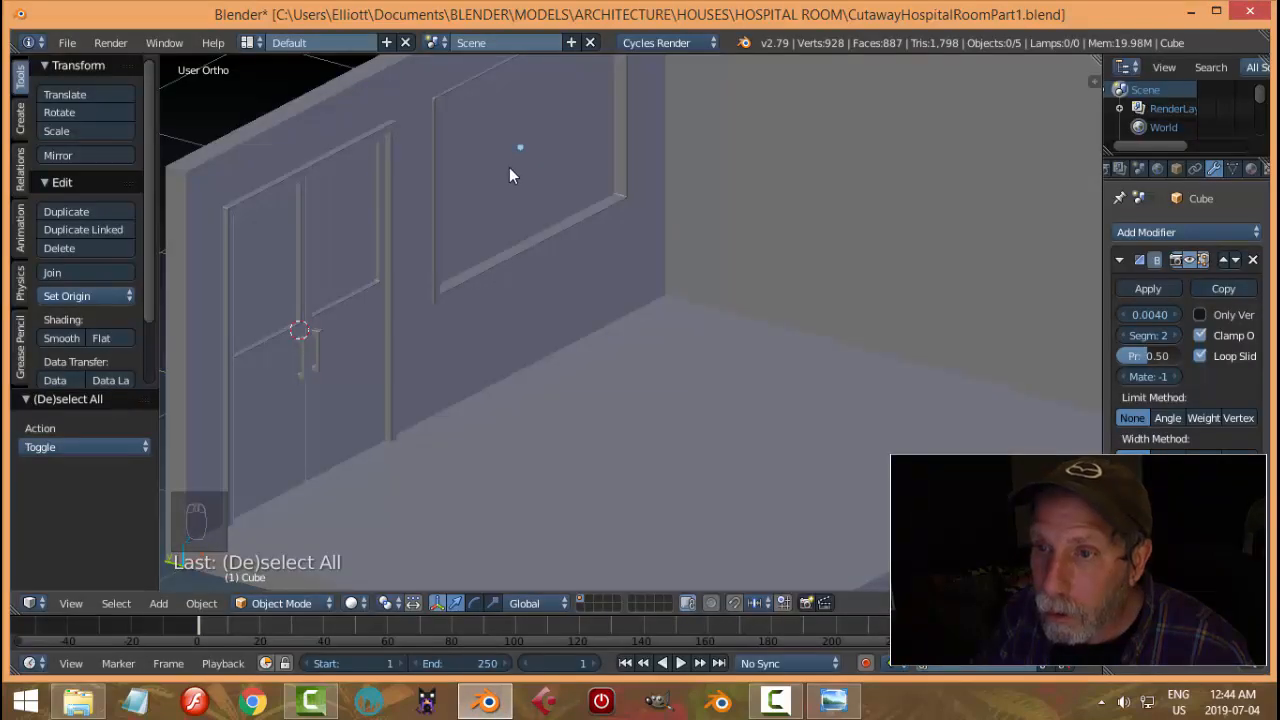
pyautogui.rightClick(509, 167)
pyautogui.press('Tab')
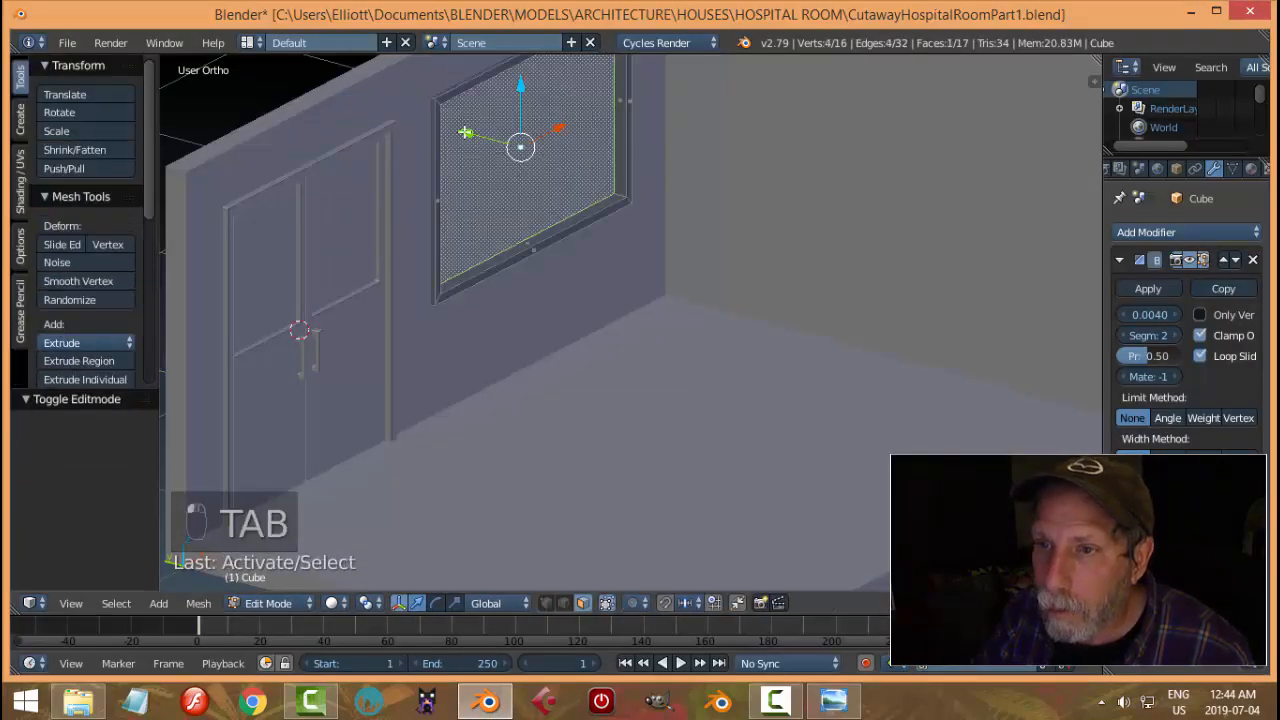
pyautogui.click(520, 147)
pyautogui.press('a')
pyautogui.press('a')
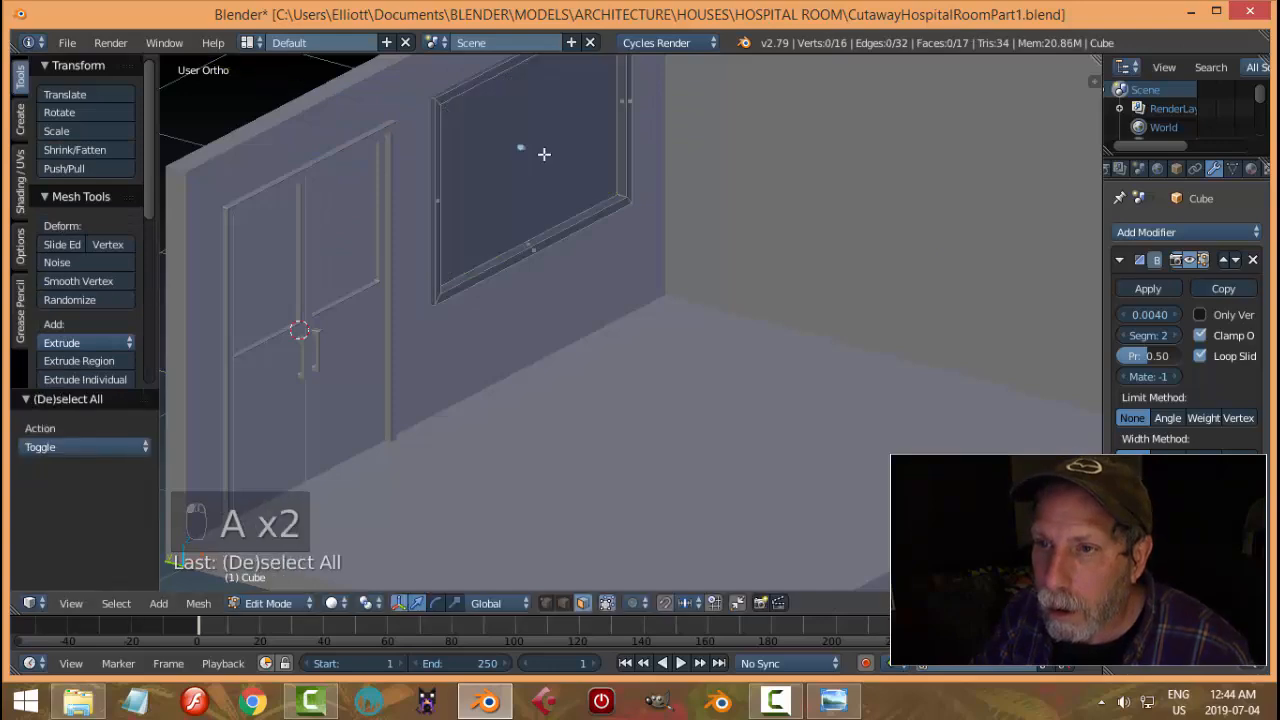
# Return the window frame to Object Mode, deselect everything and save the file
pyautogui.press('Tab')
pyautogui.click(408, 168)
pyautogui.press('a')
pyautogui.press('a')
pyautogui.scroll(-3, 658, 230)
pyautogui.moveTo(659, 278); pyautogui.dragTo(700, 360, button='middle')
pyautogui.hotkey('ctrl', 's')
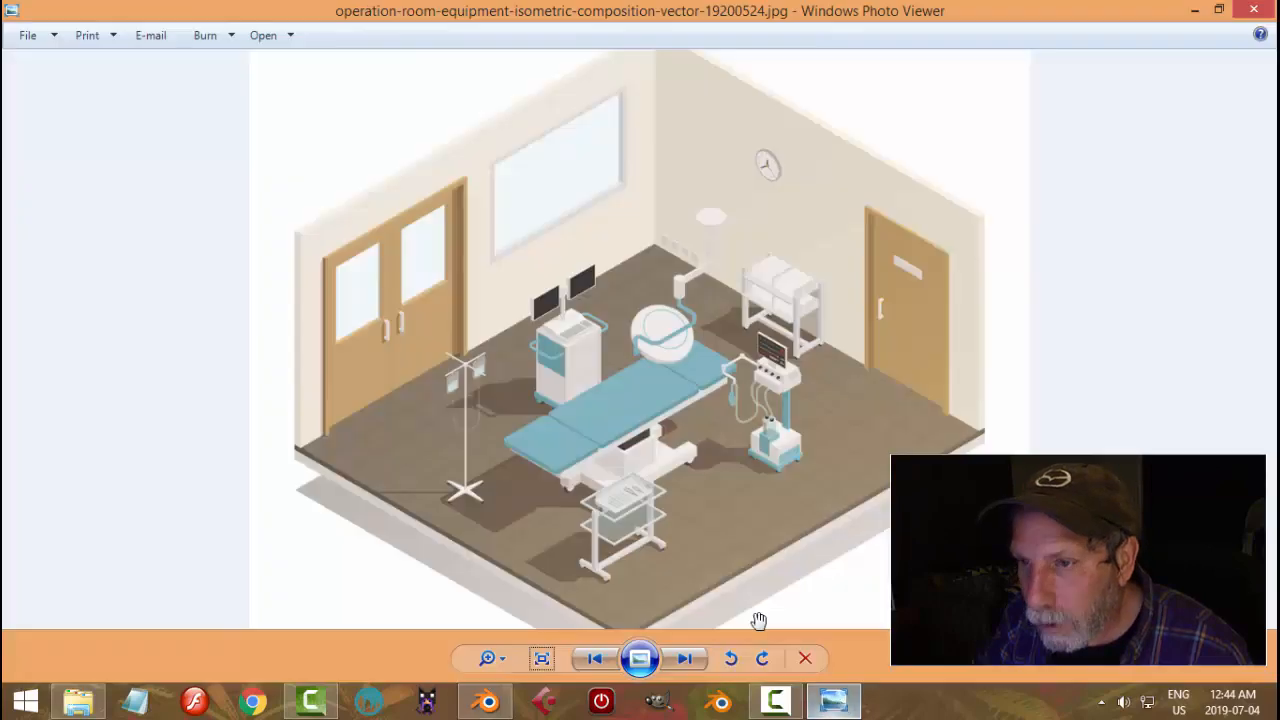
# Examine the reference image for the position of the single door on the wall without a window
pyautogui.click(833, 700)
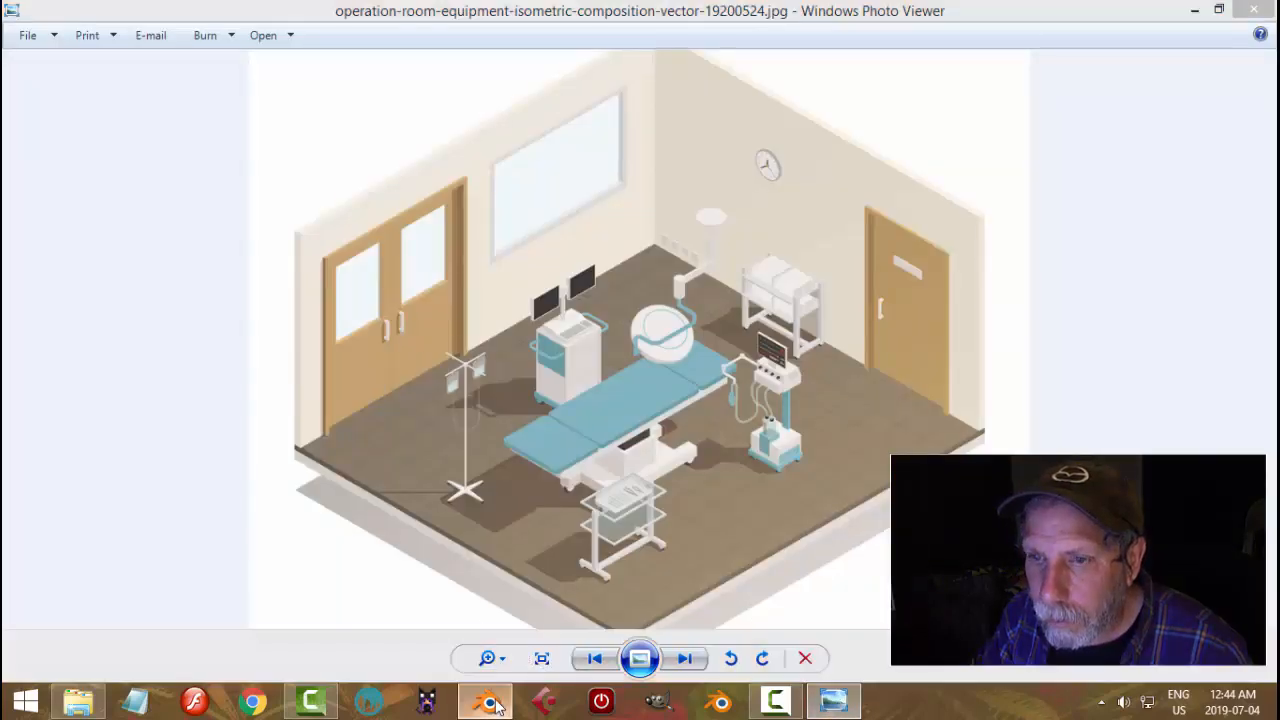
pyautogui.click(488, 700)
pyautogui.moveTo(531, 326); pyautogui.dragTo(575, 350, button='middle')
pyautogui.scroll(-1, 555, 352)
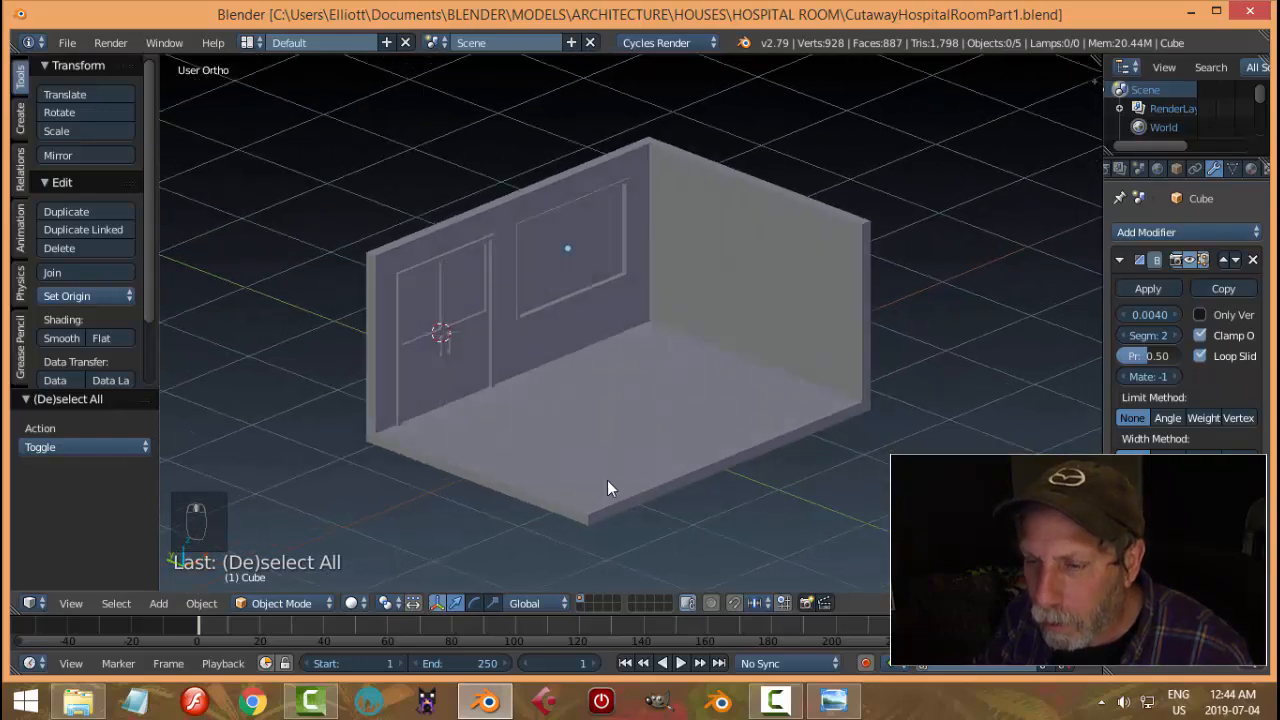
pyautogui.click(834, 700)
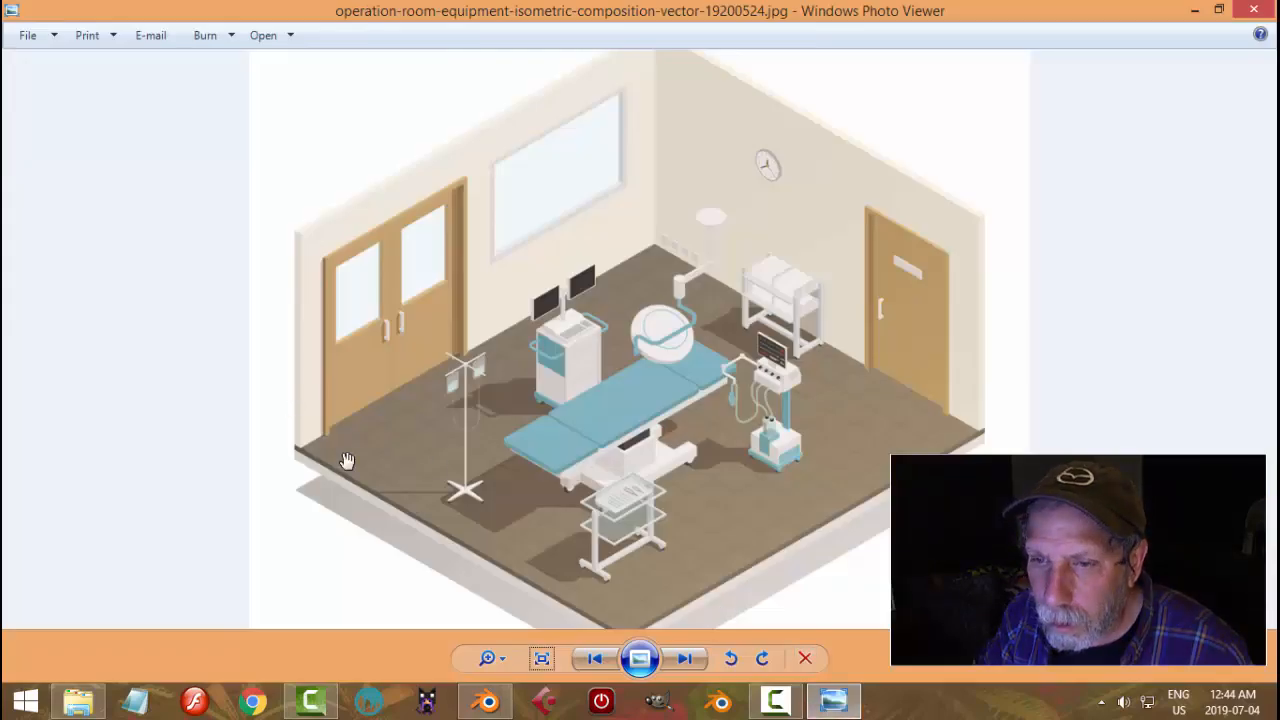
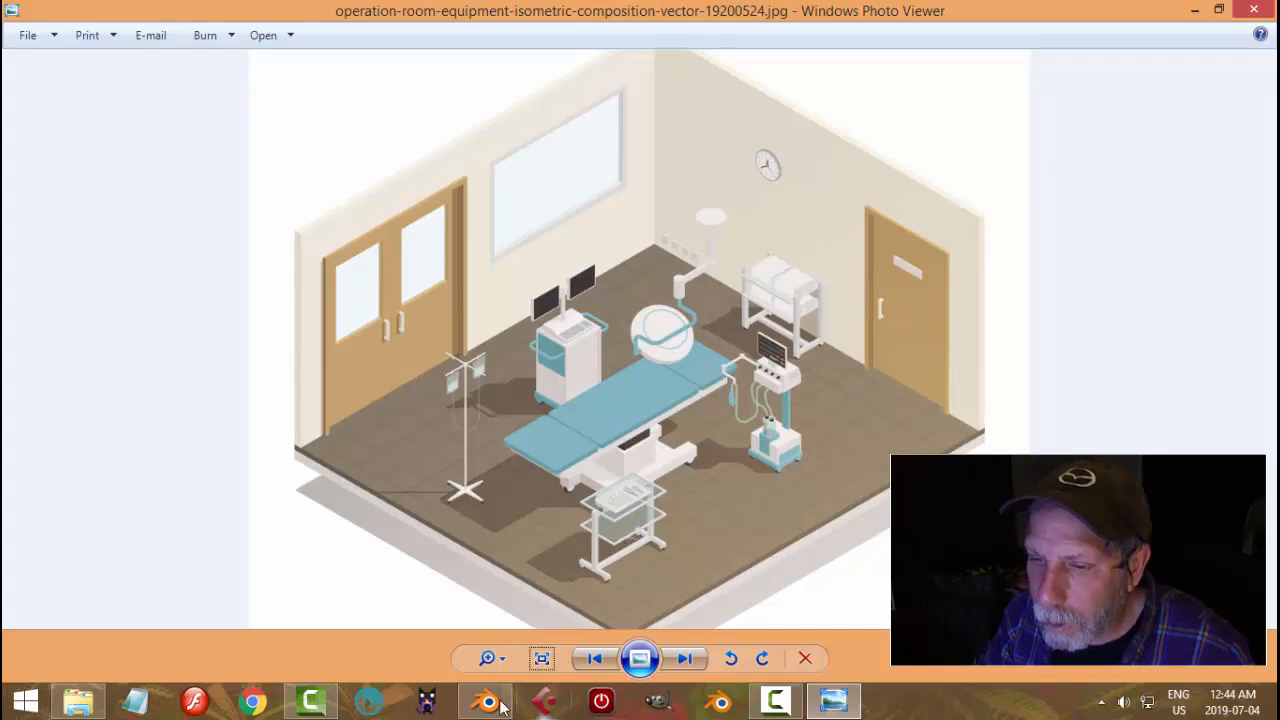
pyautogui.moveTo(497, 706)
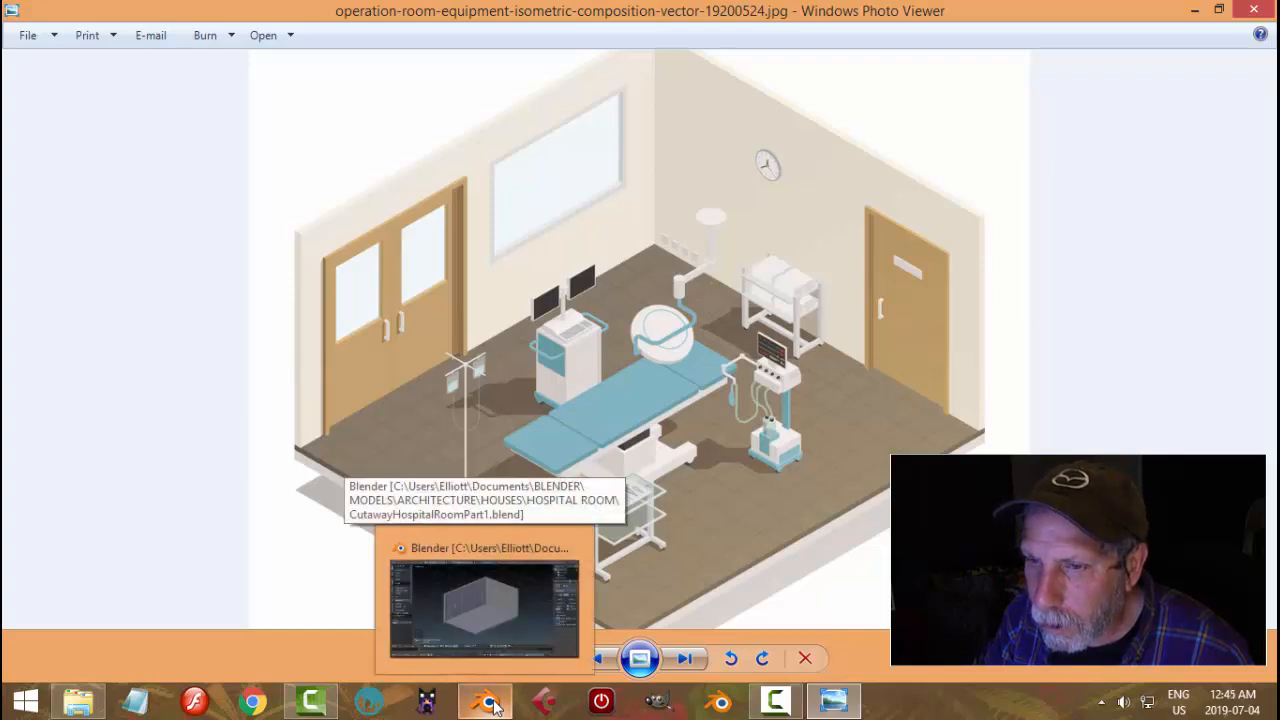
pyautogui.click(497, 706)
# Add two vertical edge loops to the blank wall and move them about -0.541 along Y
pyautogui.click(816, 311)
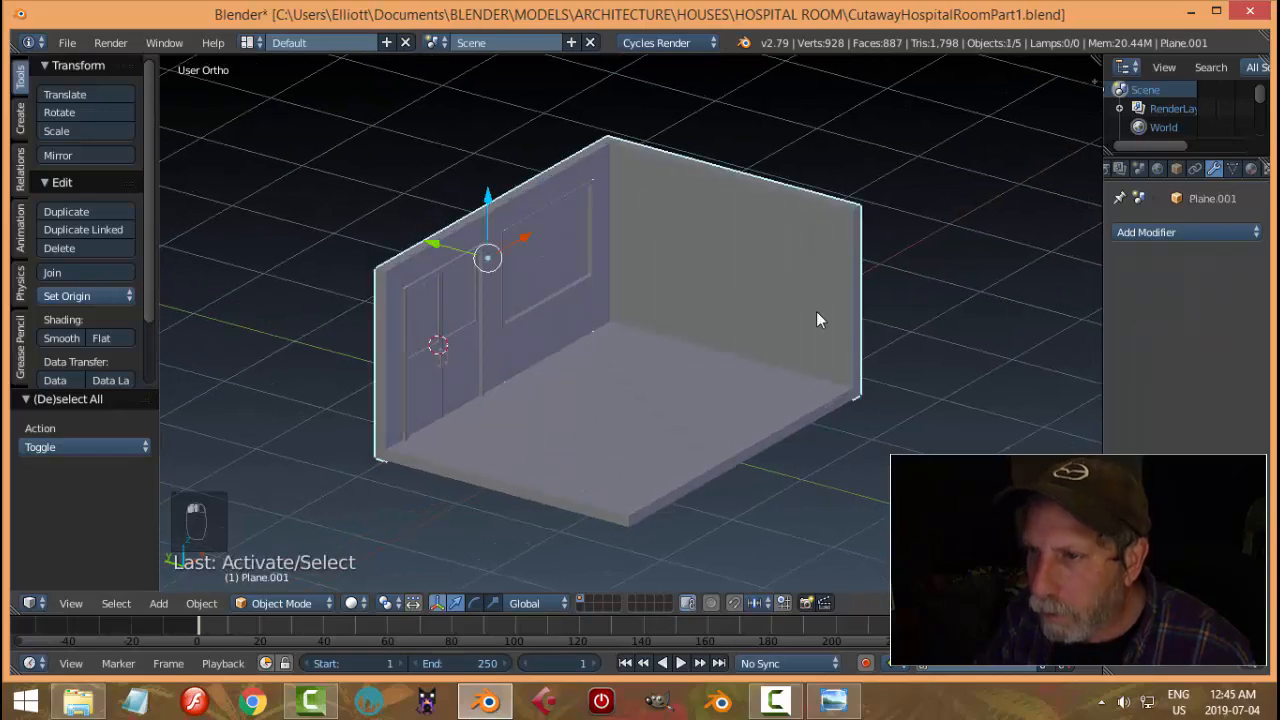
pyautogui.press('Tab')
pyautogui.click(949, 317)
pyautogui.moveTo(876, 352); pyautogui.dragTo(901, 356, button='middle')
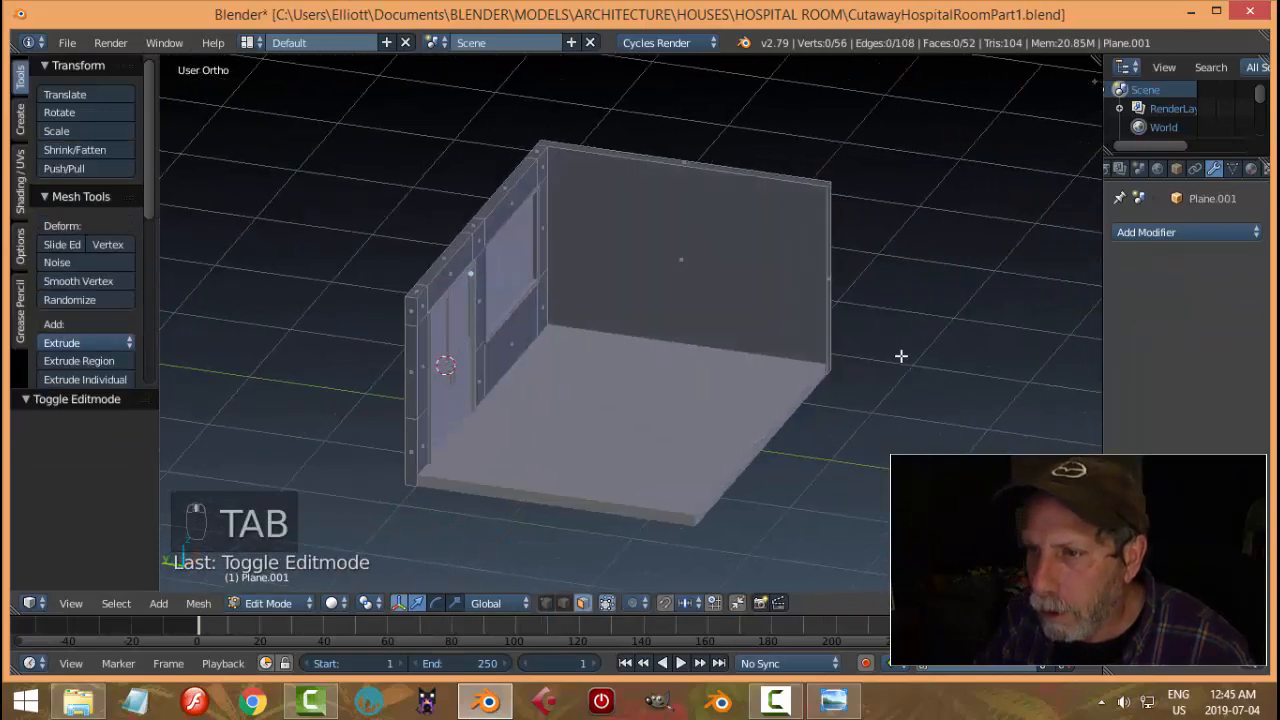
pyautogui.hotkey('ctrl', 'r')
pyautogui.scroll(1, 731, 177)
pyautogui.click(731, 177)
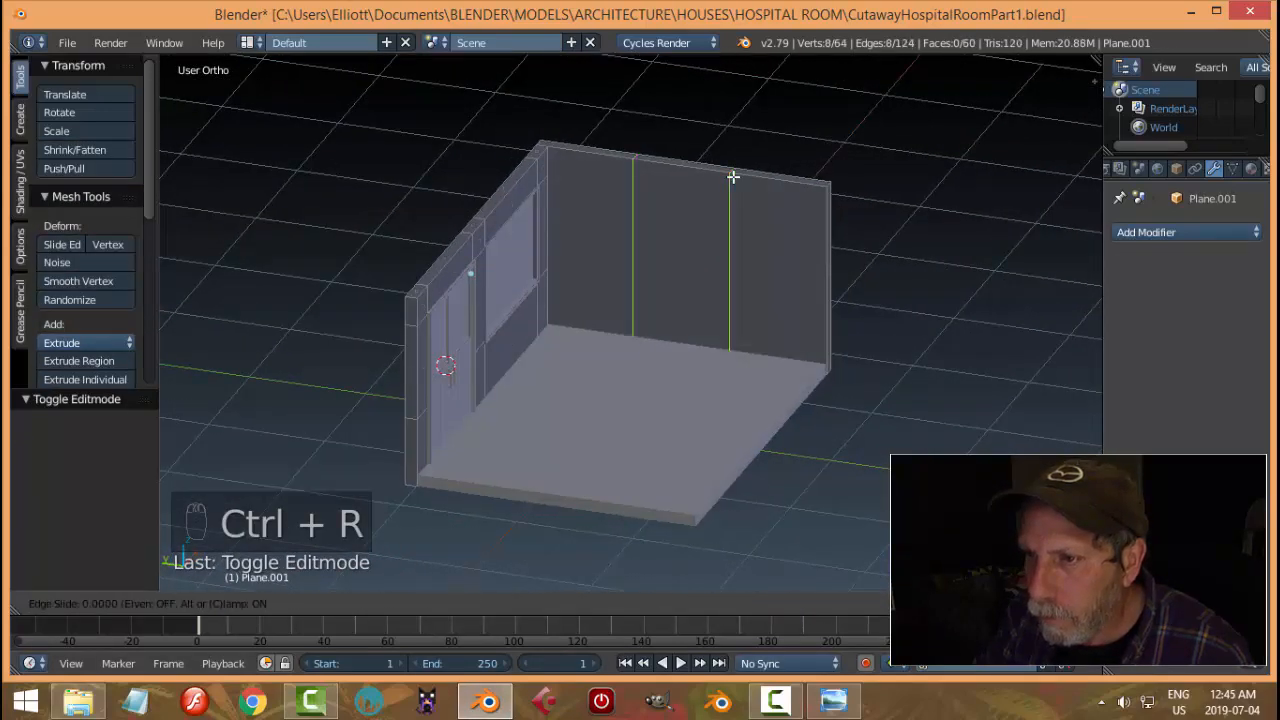
pyautogui.rightClick(719, 249)
pyautogui.moveTo(624, 253); pyautogui.dragTo(684, 283)
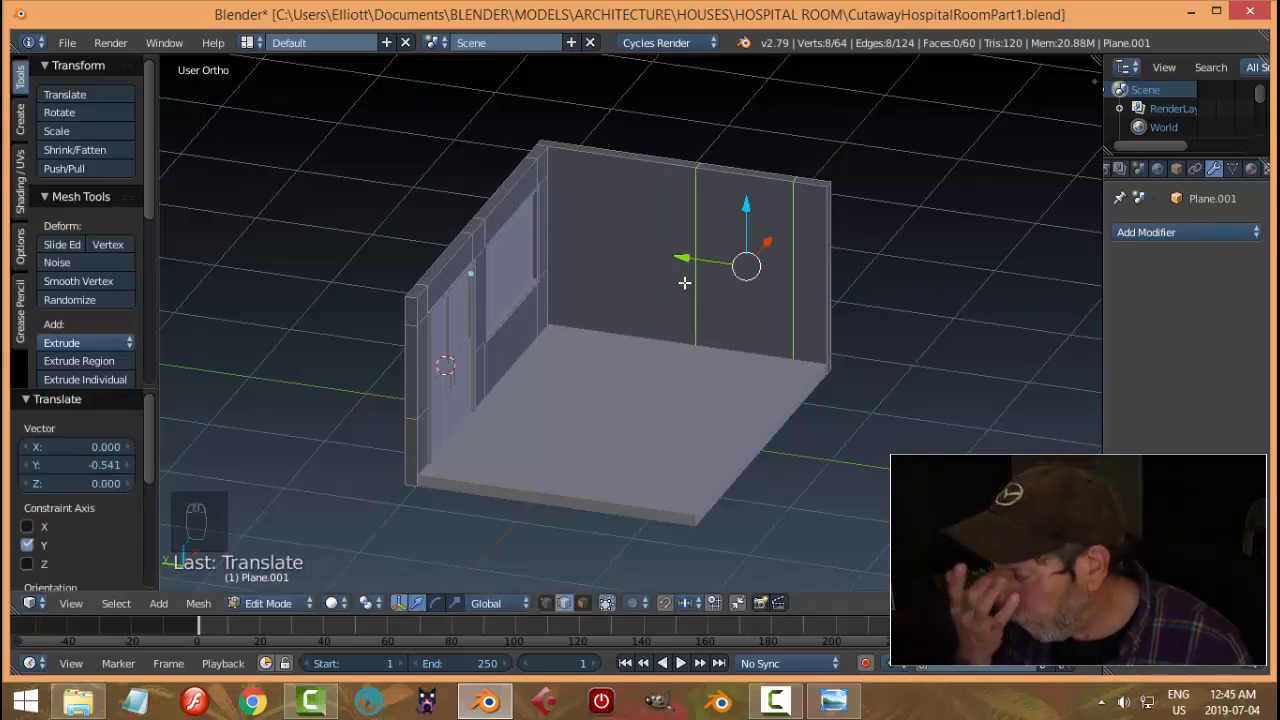
# Duplicate the double doors in Object Mode and move the copy about -0.739 along Y and 1.903 along X
pyautogui.press('Tab')
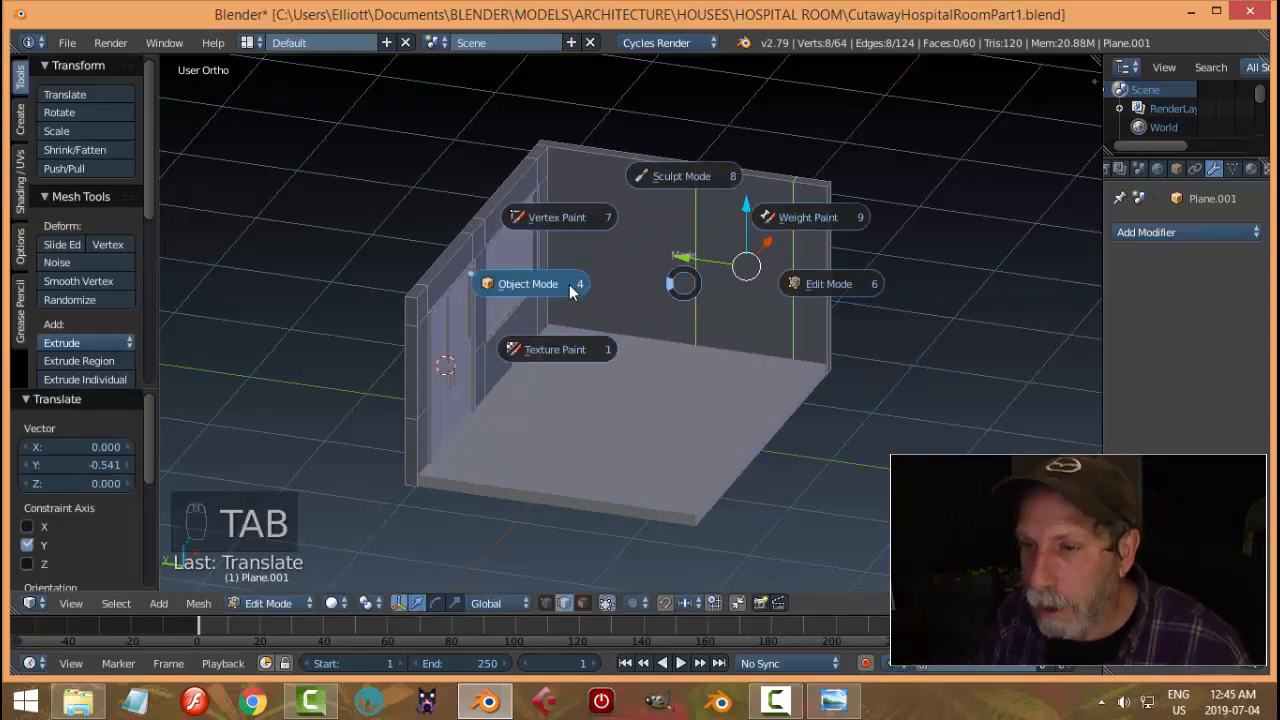
pyautogui.click(571, 290)
pyautogui.moveTo(663, 309); pyautogui.dragTo(483, 336, button='middle')
pyautogui.rightClick(446, 365)
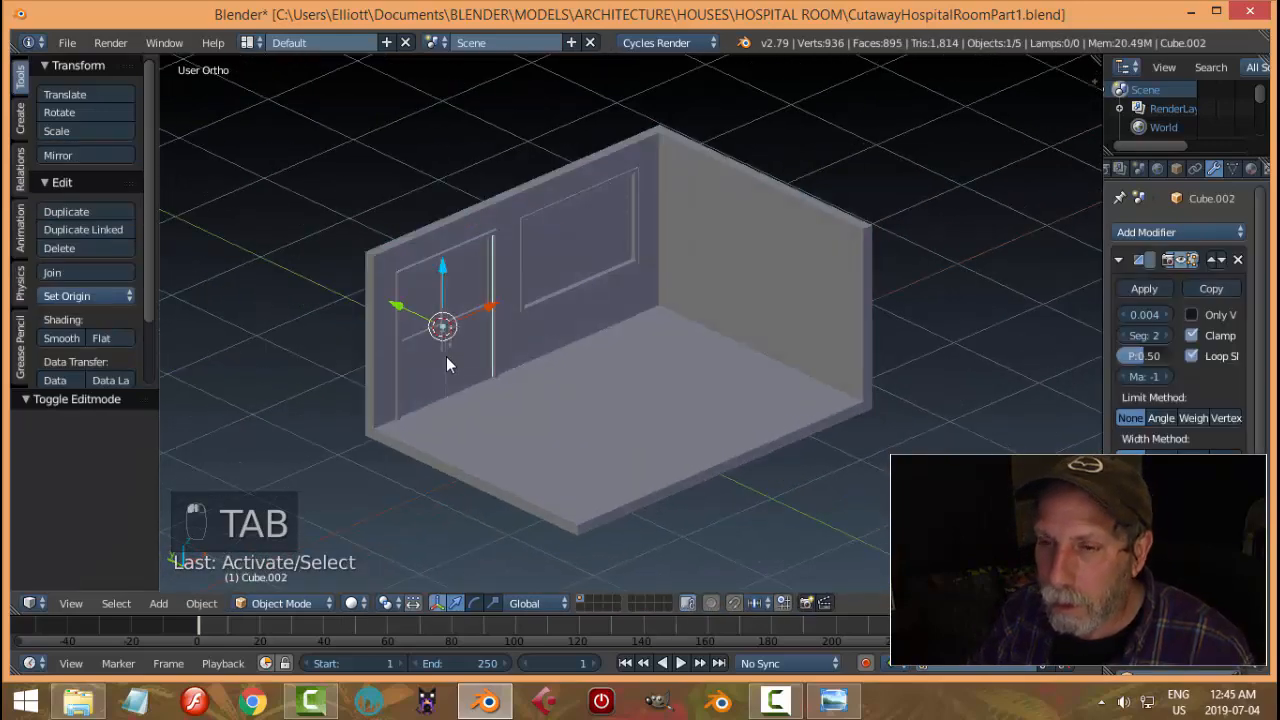
pyautogui.hotkey('shift', 'd')
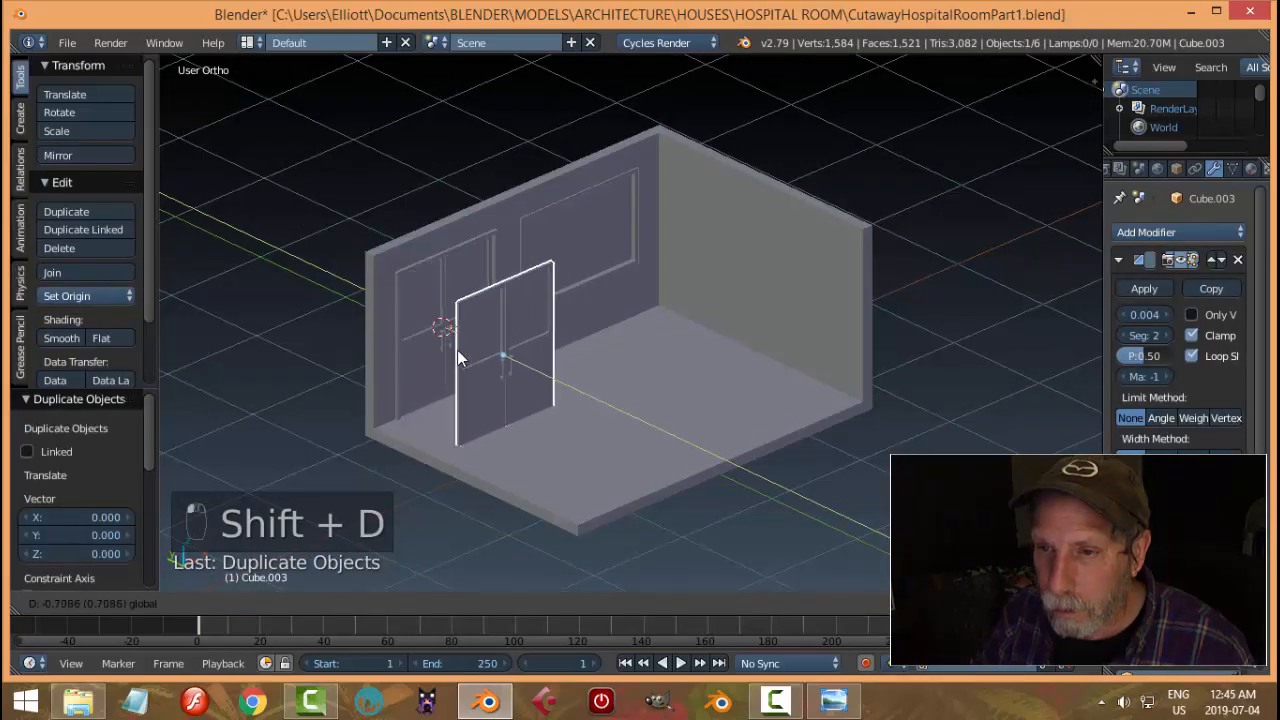
pyautogui.click(534, 358)
pyautogui.press('g')
pyautogui.press('x')
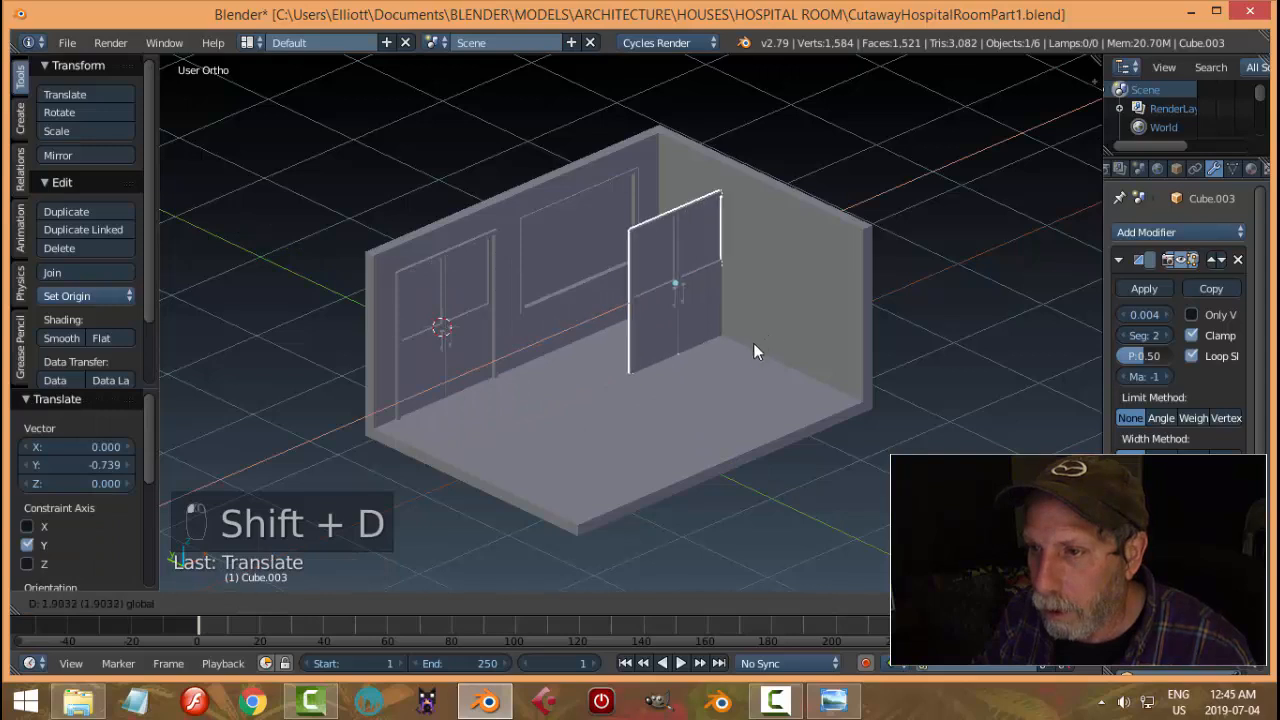
pyautogui.click(764, 351)
# Rotate the copied doors -90° about the global Z axis so they face along the blank wall
pyautogui.scroll(1, 766, 343)
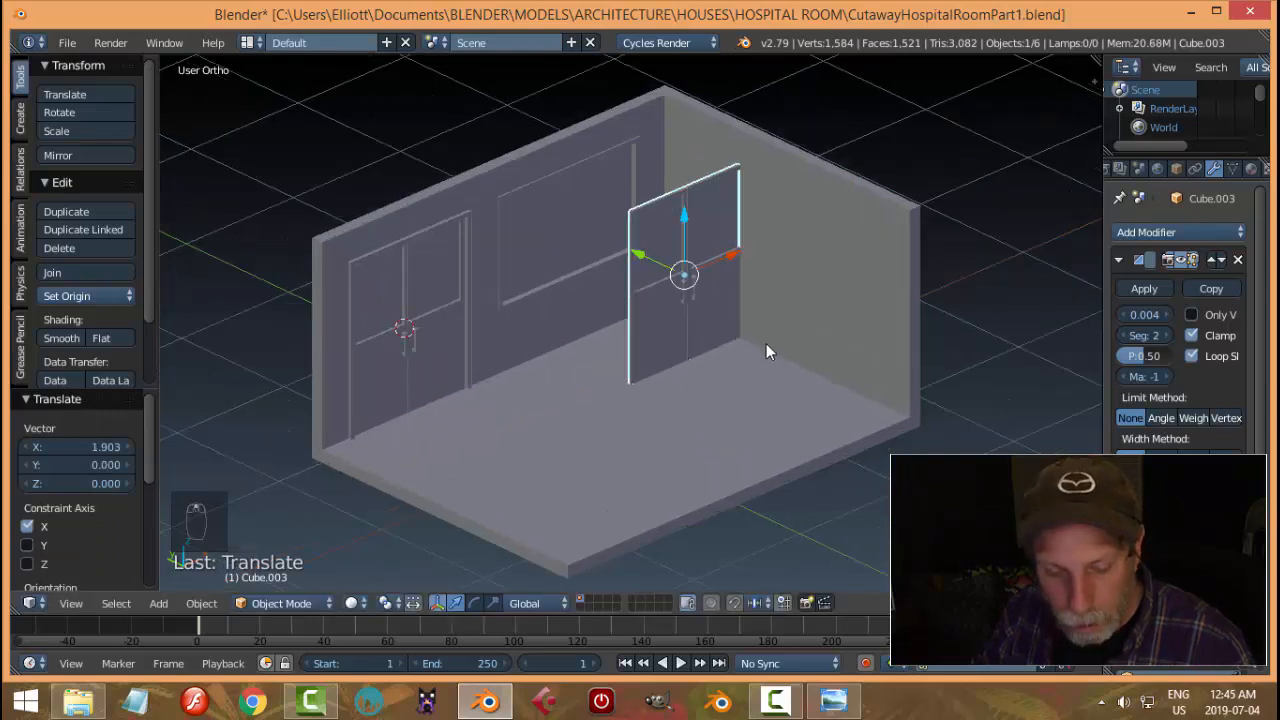
pyautogui.press('r')
pyautogui.write('z')
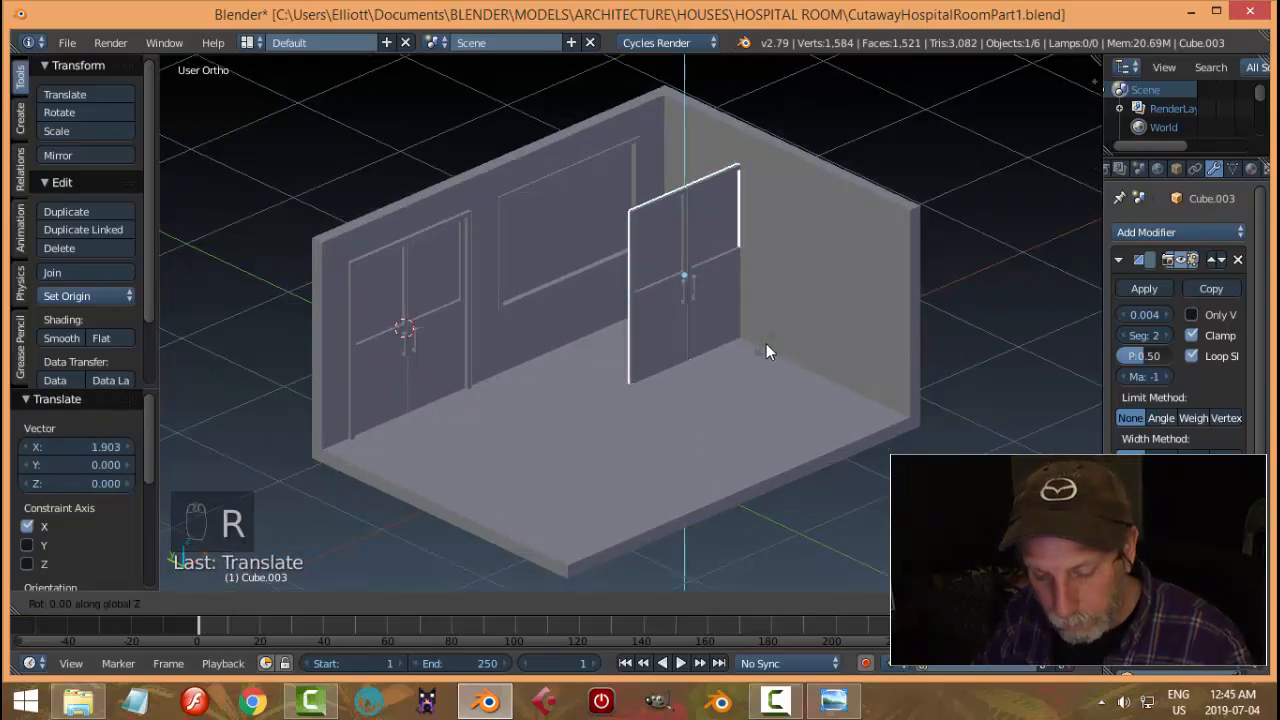
pyautogui.write('90')
pyautogui.press('Return')
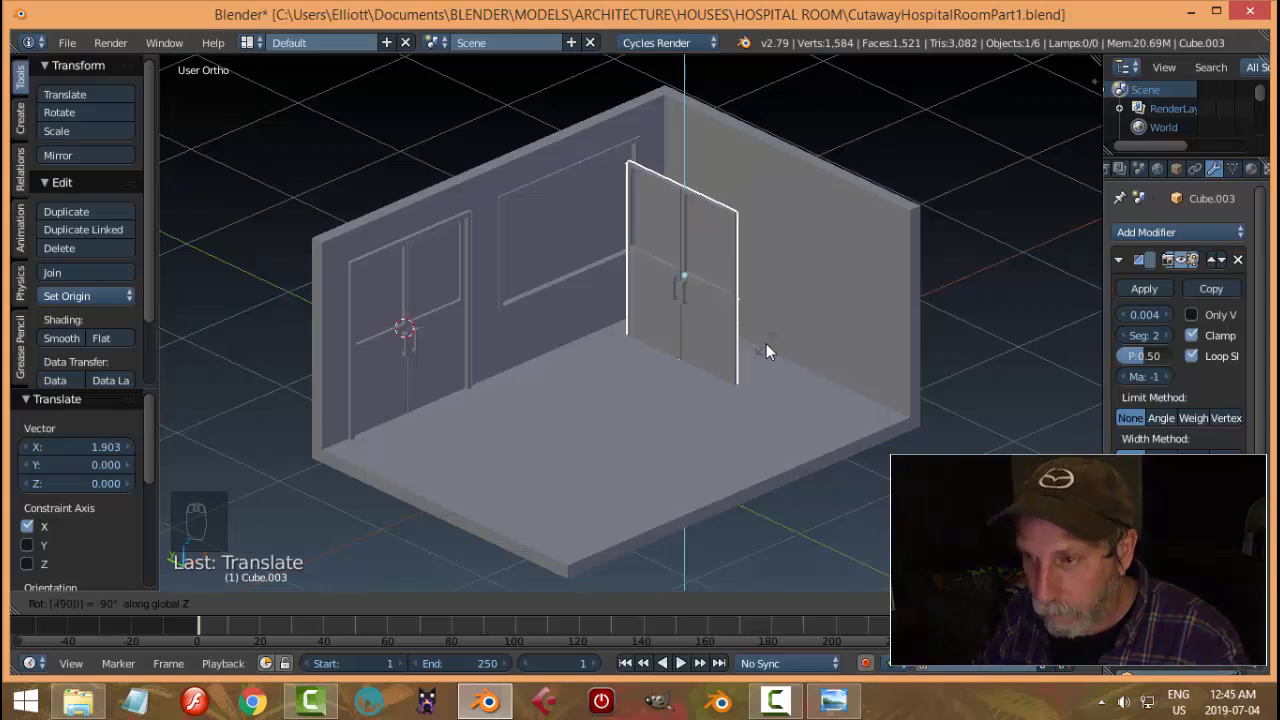
# Fit the copied doors into the blank wall near its open end, shifting them along Y and about 0.485 and 0.035 along X
pyautogui.moveTo(729, 257); pyautogui.dragTo(793, 245)
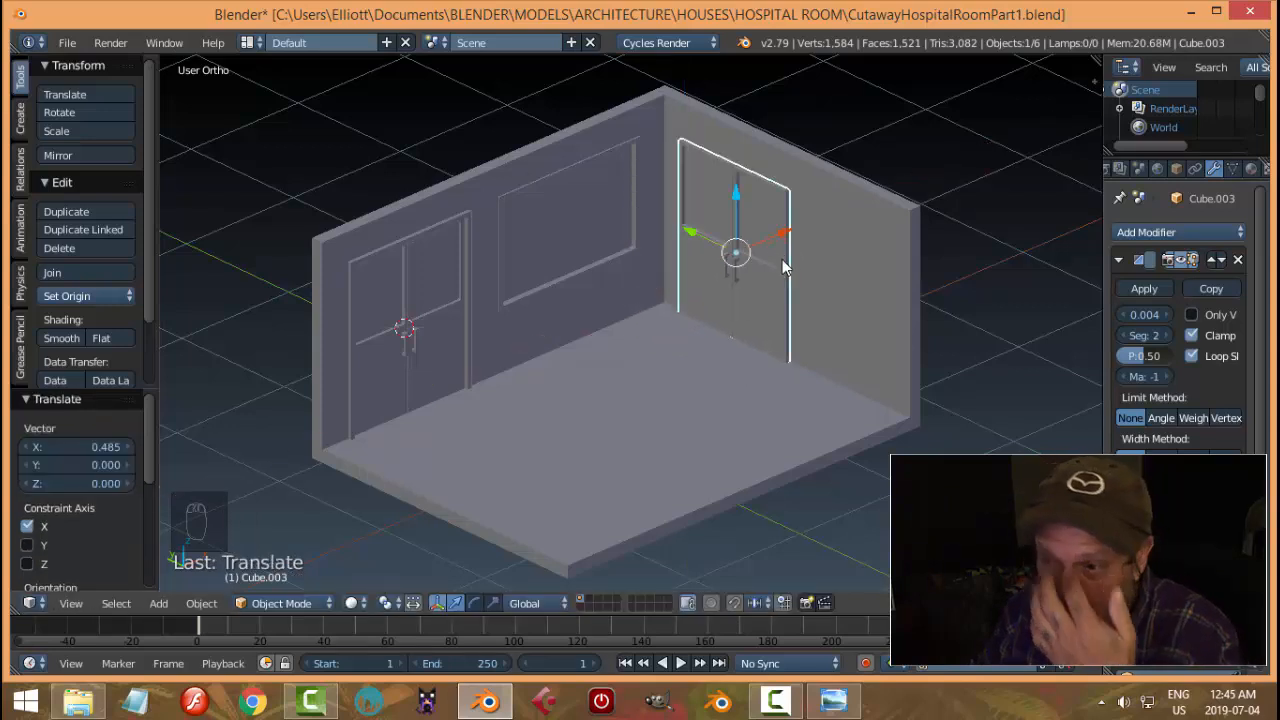
pyautogui.moveTo(697, 234); pyautogui.dragTo(786, 277)
pyautogui.moveTo(786, 277); pyautogui.dragTo(860, 290, button='middle')
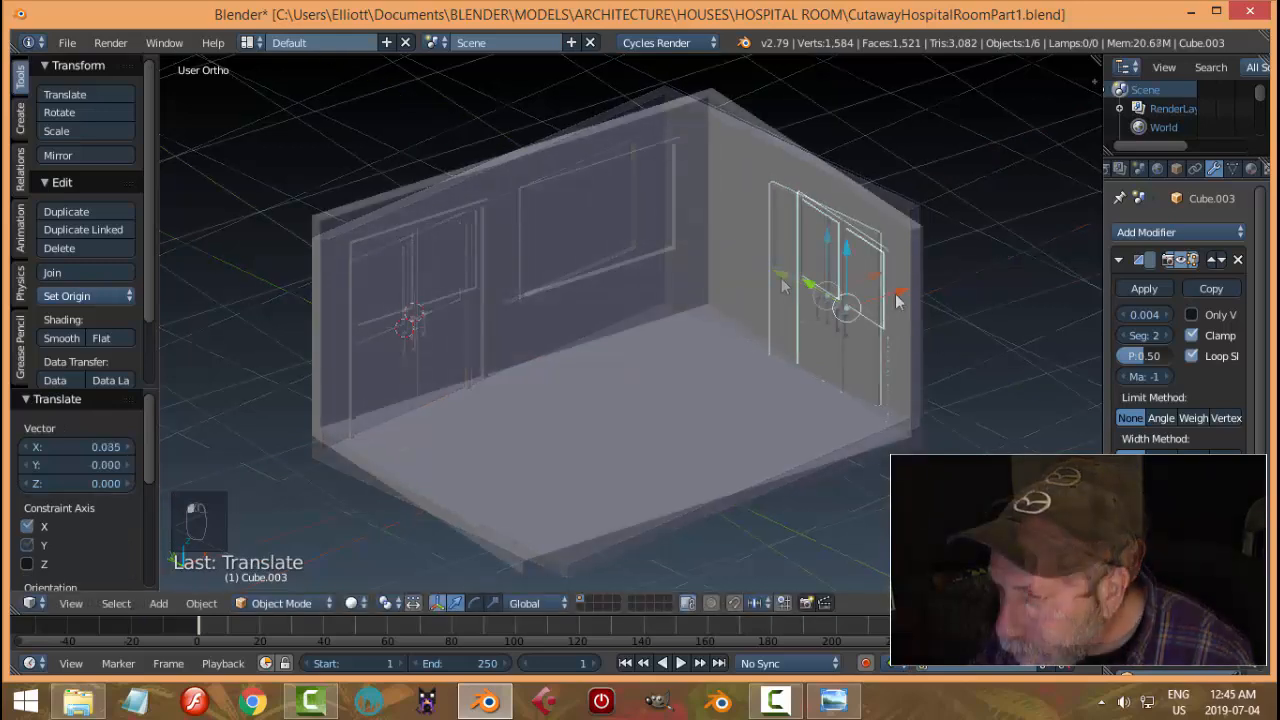
pyautogui.moveTo(897, 298); pyautogui.dragTo(903, 297)
pyautogui.moveTo(944, 253); pyautogui.dragTo(1023, 231, button='middle')
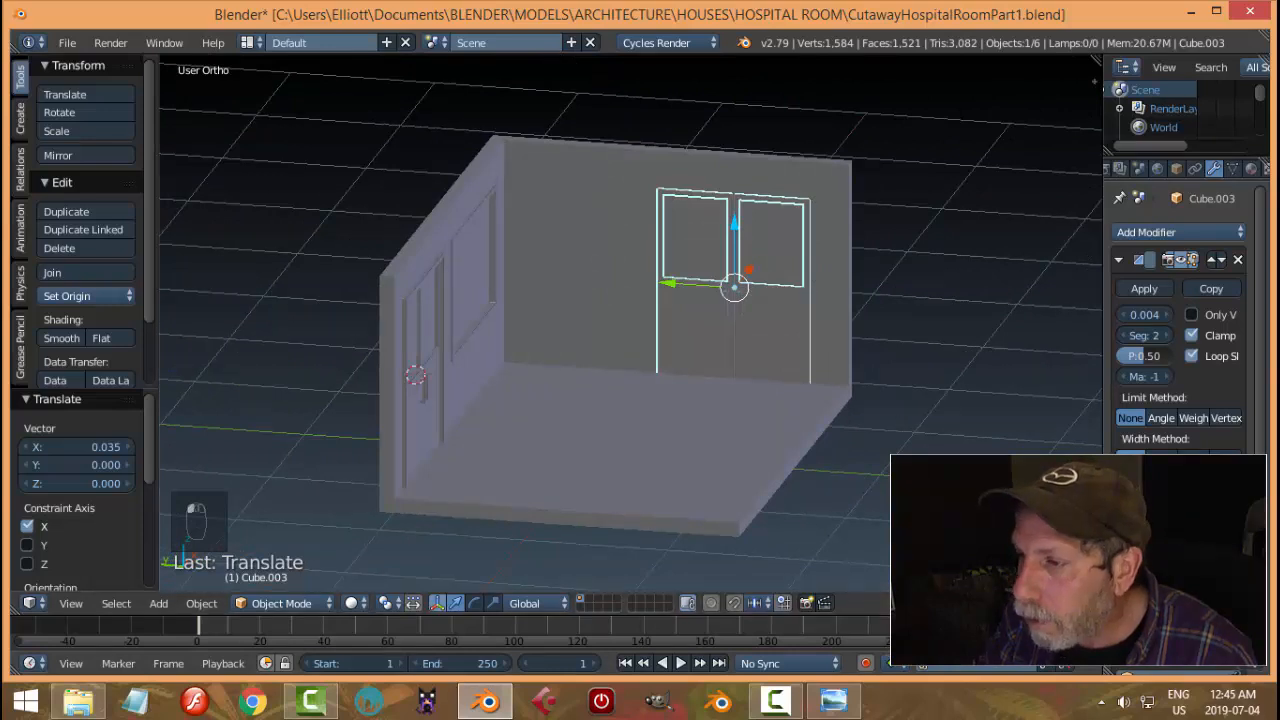
# Remove the Mirror modifier from the copied doors and compare the remaining single door with the reference image
pyautogui.click(1238, 488)
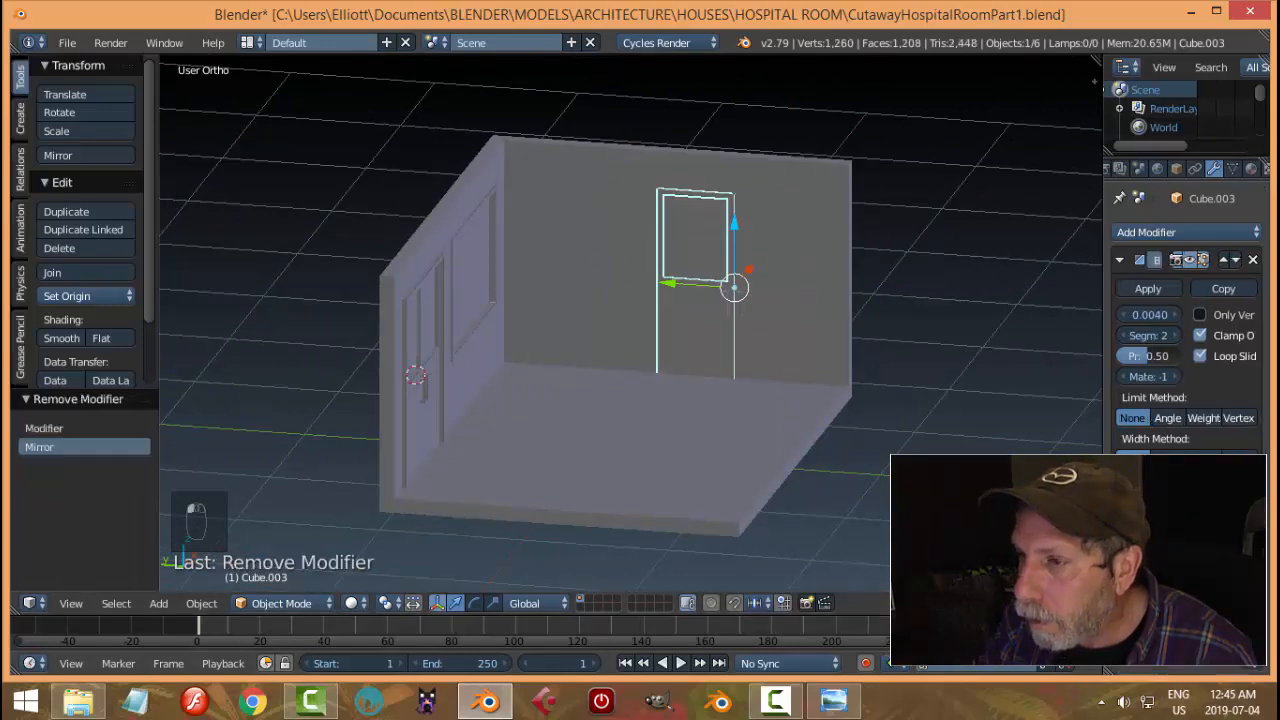
pyautogui.click(855, 706)
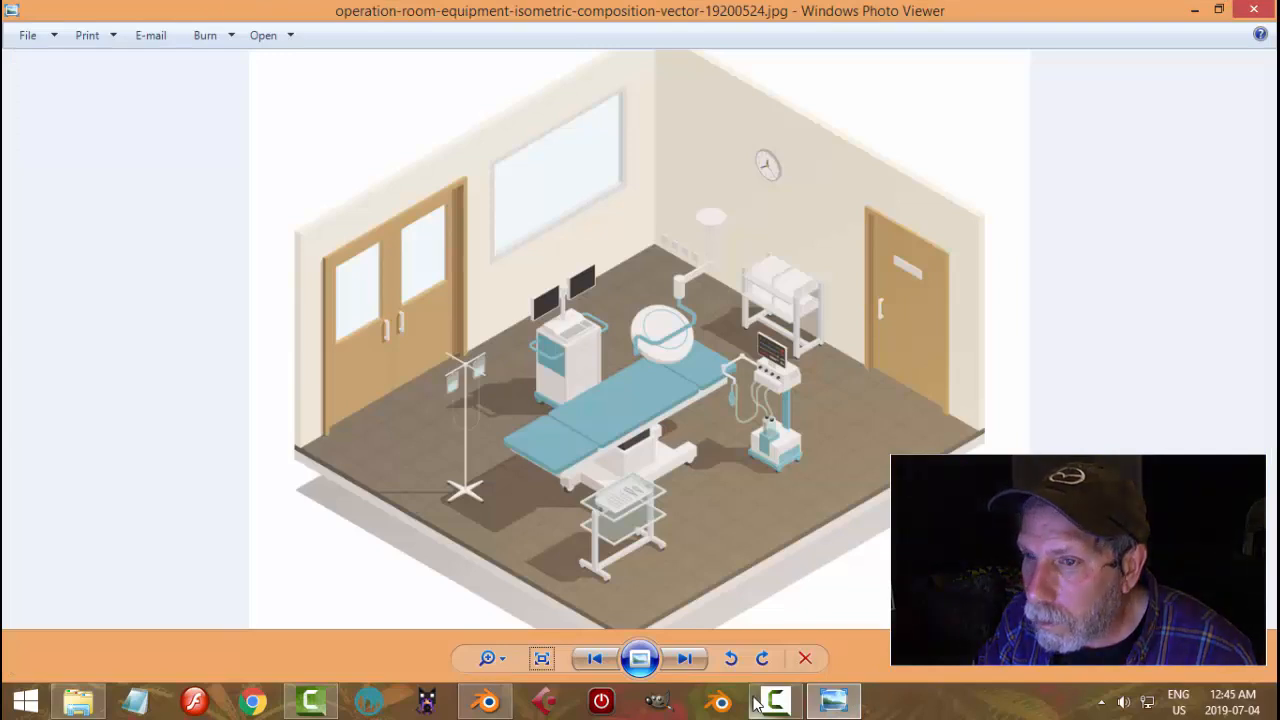
pyautogui.moveTo(758, 705)
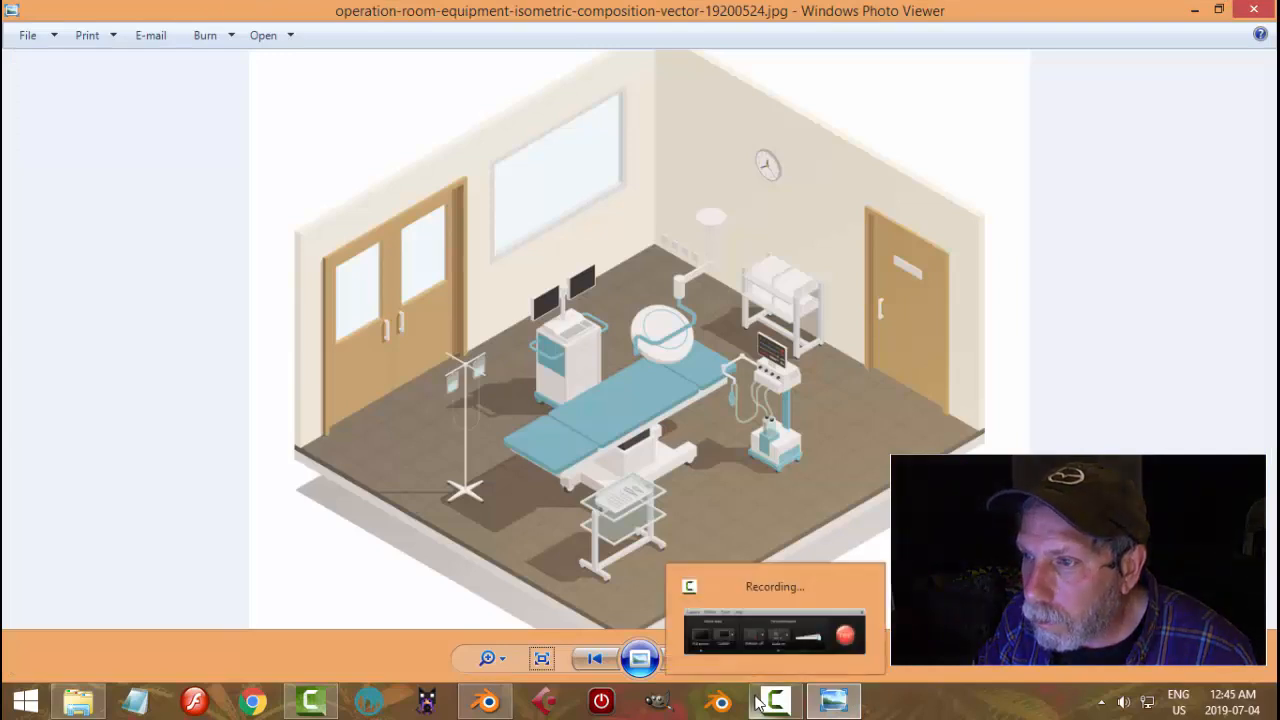
pyautogui.click(845, 703)
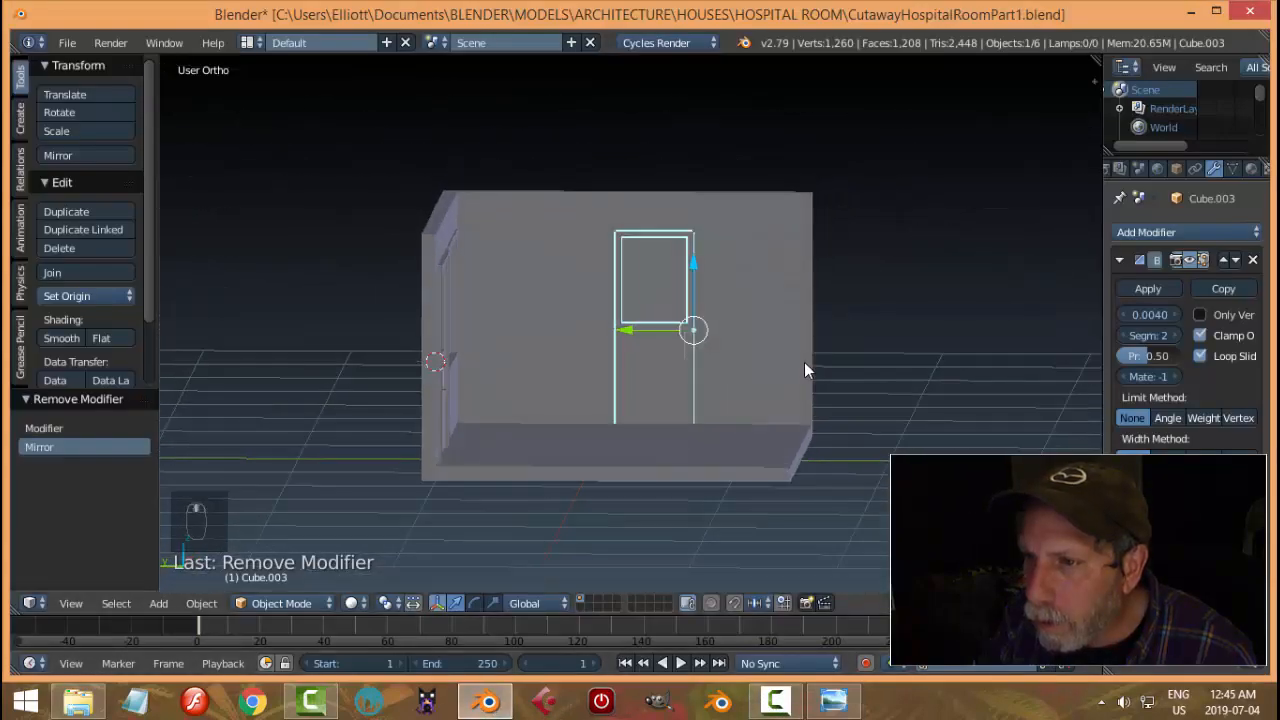
pyautogui.moveTo(806, 370); pyautogui.dragTo(812, 637, button='middle')
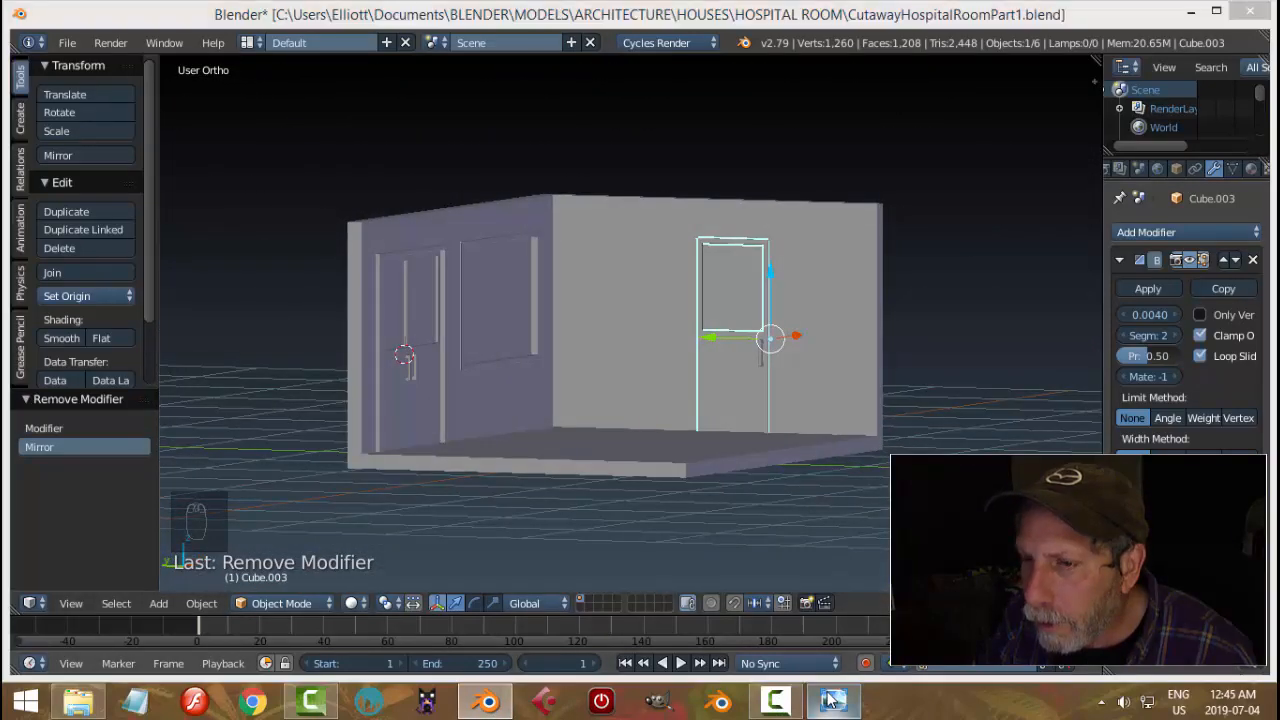
pyautogui.click(832, 700)
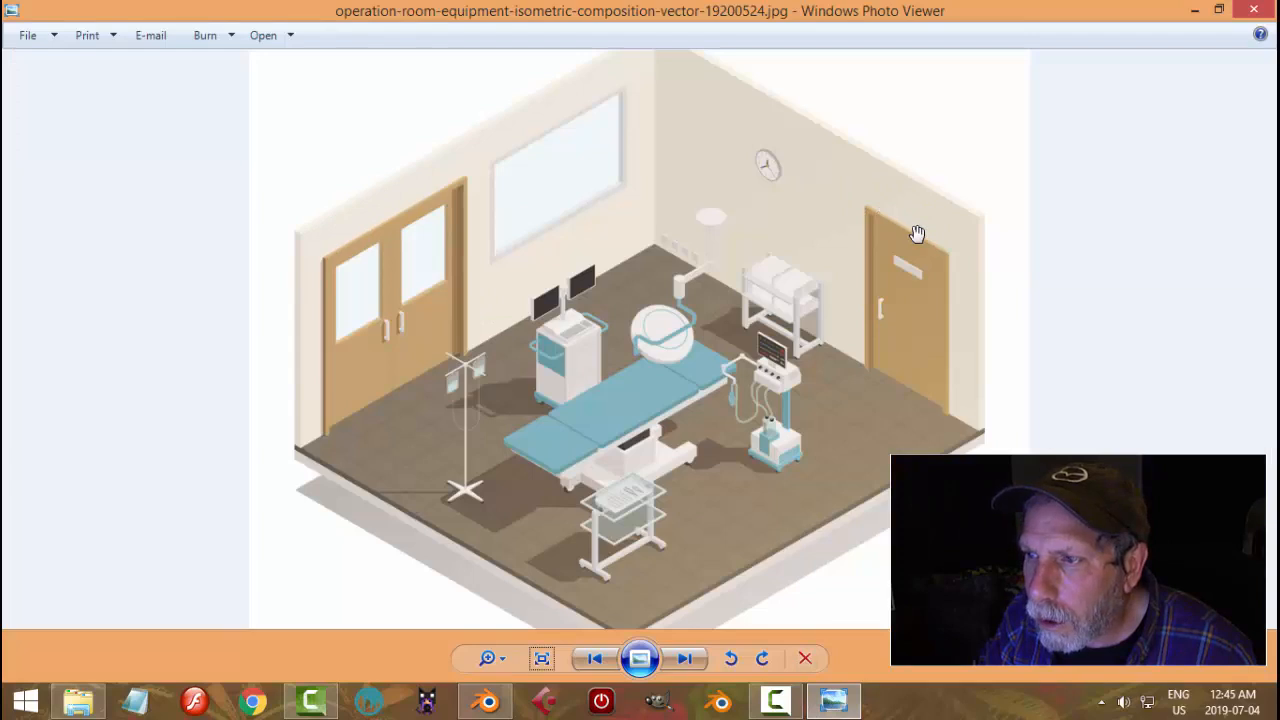
pyautogui.click(487, 701)
pyautogui.moveTo(804, 349)
pyautogui.mouseDown(button='middle')
pyautogui.moveTo(864, 378)
pyautogui.moveTo(786, 350)
pyautogui.mouseUp(button='middle')
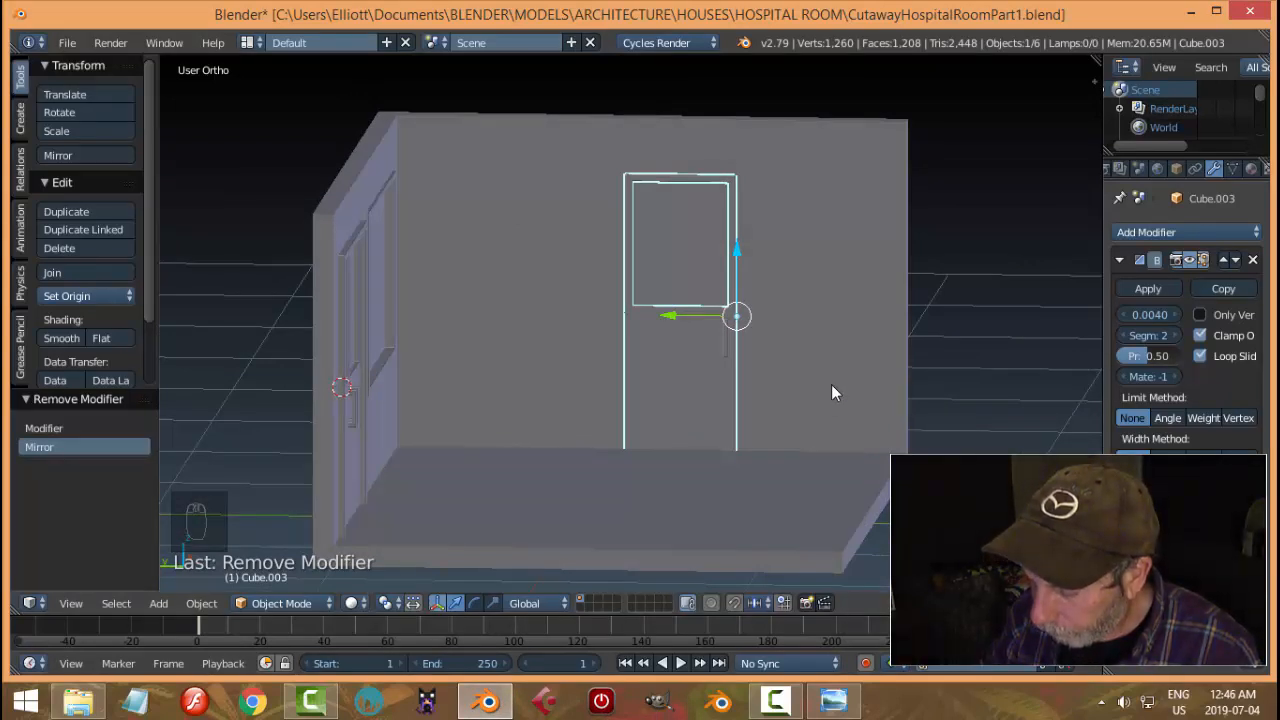
# Lower the top edges of the single door's window frame along Z, working in Edit Mode in the left wireframe view
pyautogui.press('KP_3')
pyautogui.press('ctrl+KP_3')
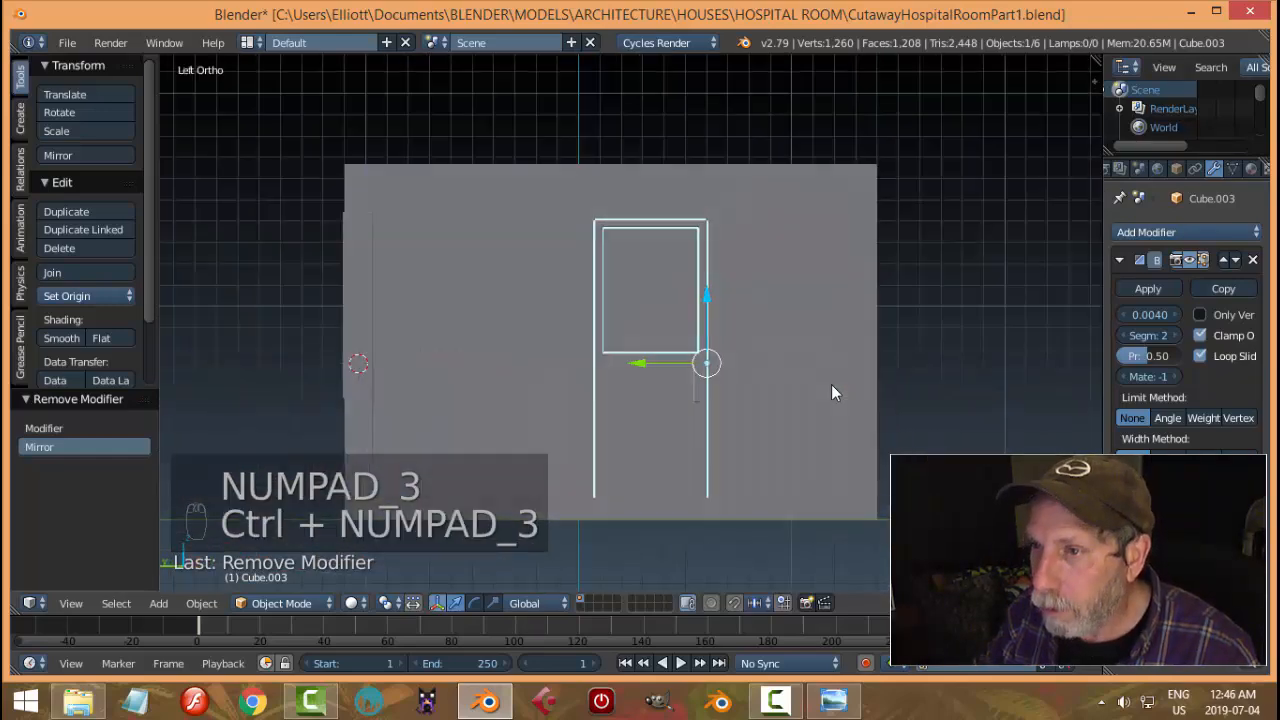
pyautogui.press('Tab')
pyautogui.press('z')
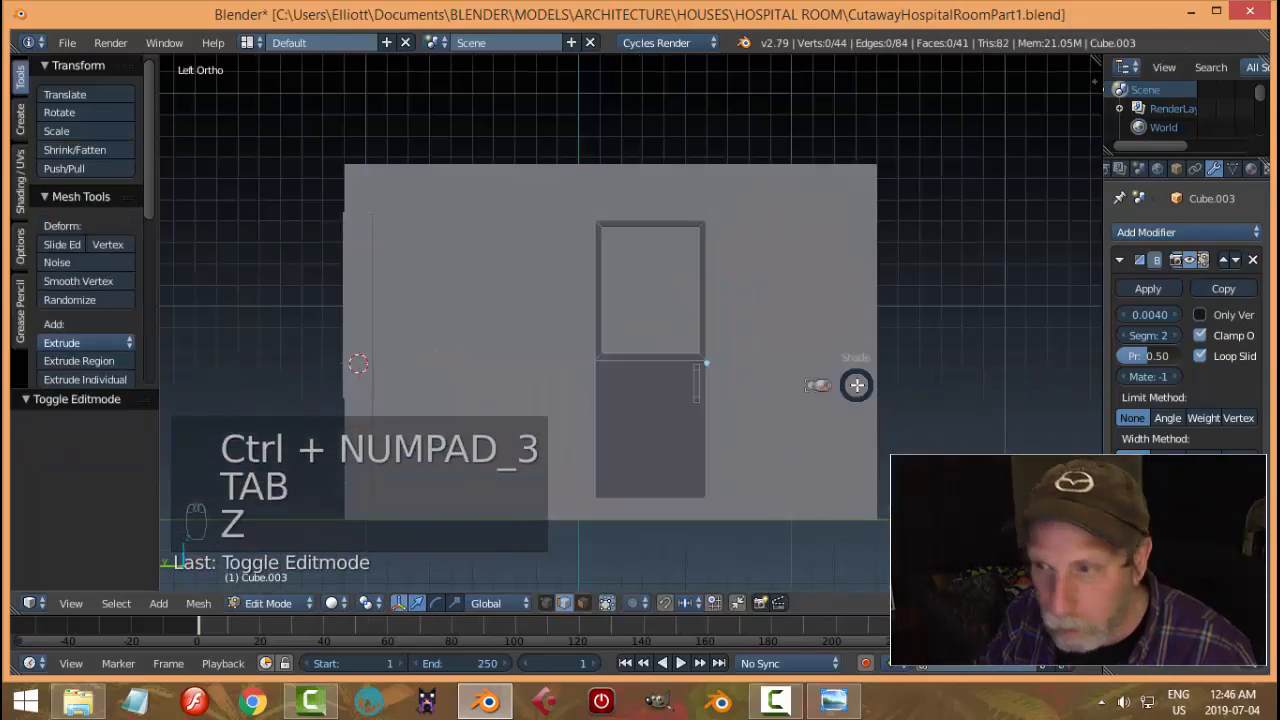
pyautogui.click(973, 380)
pyautogui.press('a')
pyautogui.press('a')
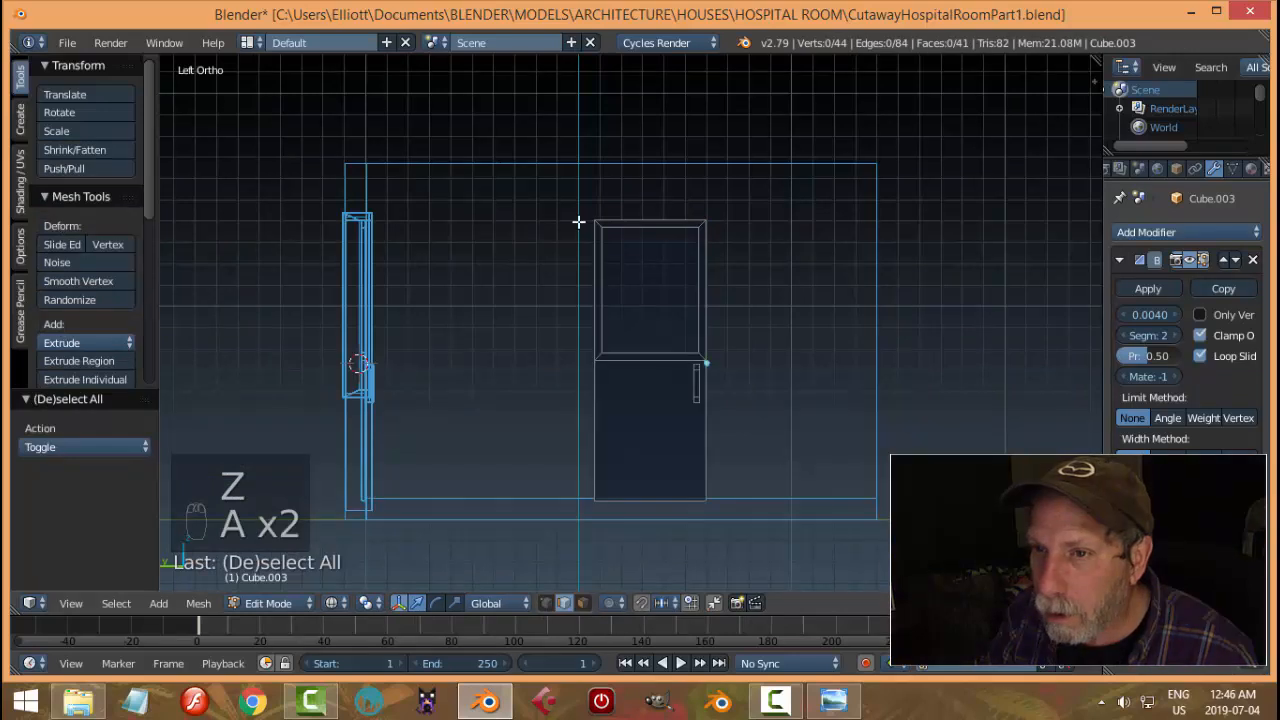
pyautogui.press('b')
pyautogui.moveTo(506, 173); pyautogui.dragTo(718, 251)
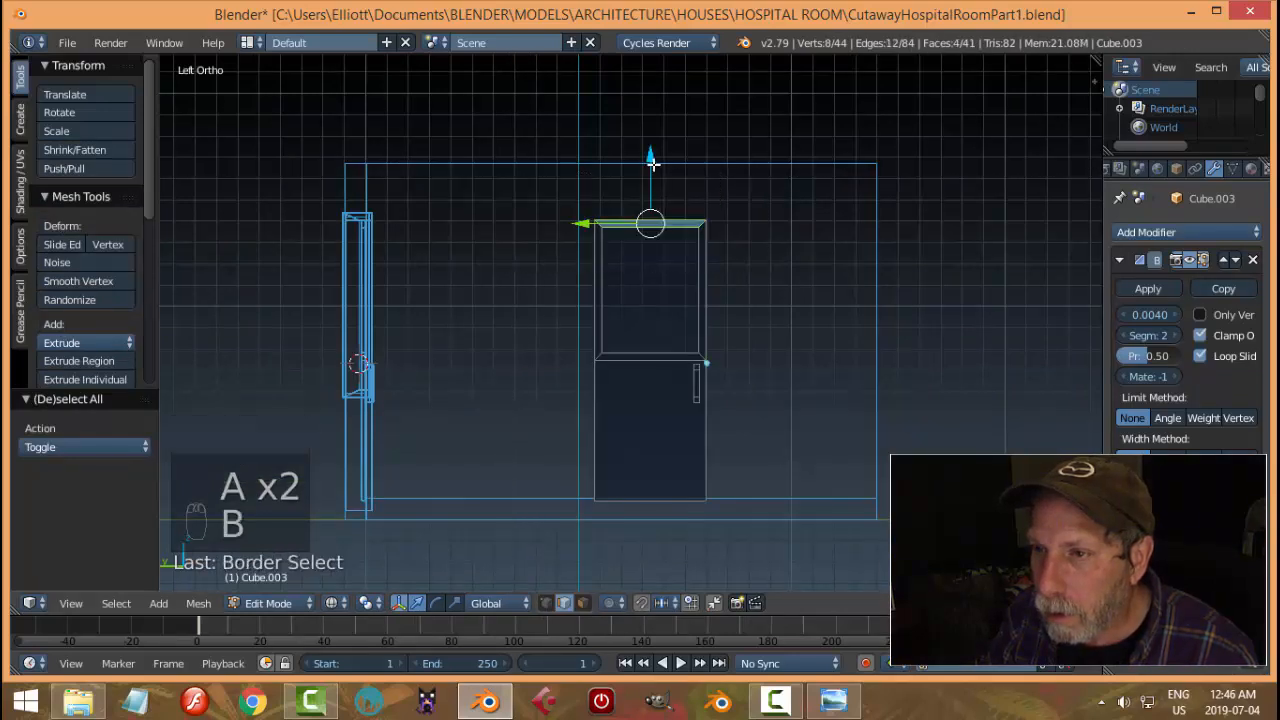
pyautogui.moveTo(652, 163); pyautogui.dragTo(657, 206)
pyautogui.press('a')
# Stay in edge select mode and inspect the shortened door against the room in solid shading from an angled view
pyautogui.hotkey('ctrl', 'Tab')
pyautogui.click(628, 207)
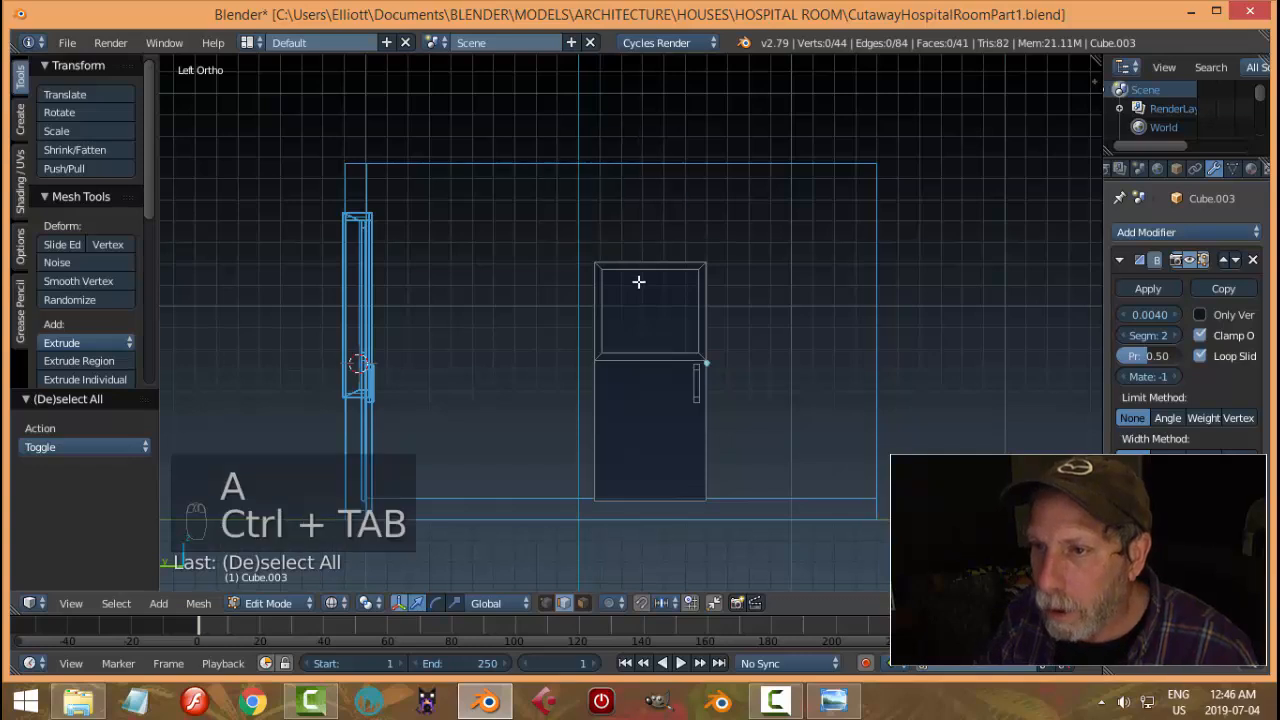
pyautogui.keyDown('alt'); pyautogui.rightClick(637, 270); pyautogui.keyUp('alt')
pyautogui.scroll(3, 700, 315)
pyautogui.press('a')
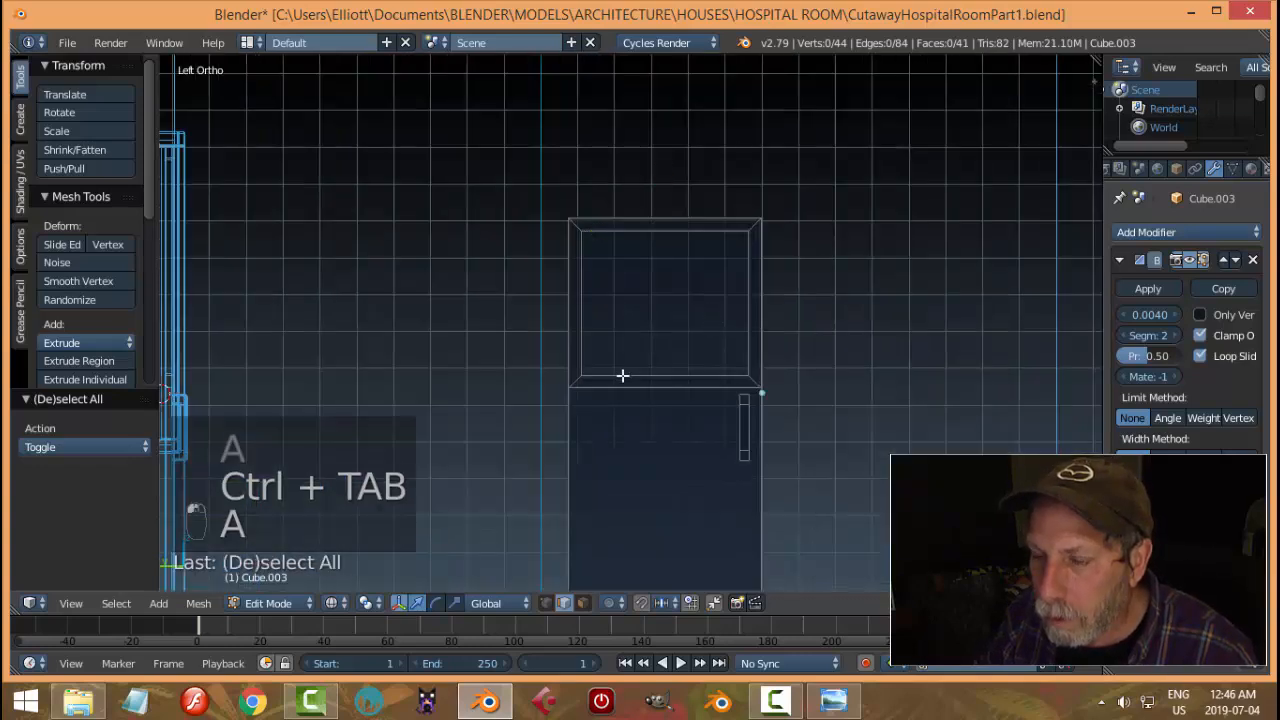
pyautogui.hotkey('ctrl', 'Tab')
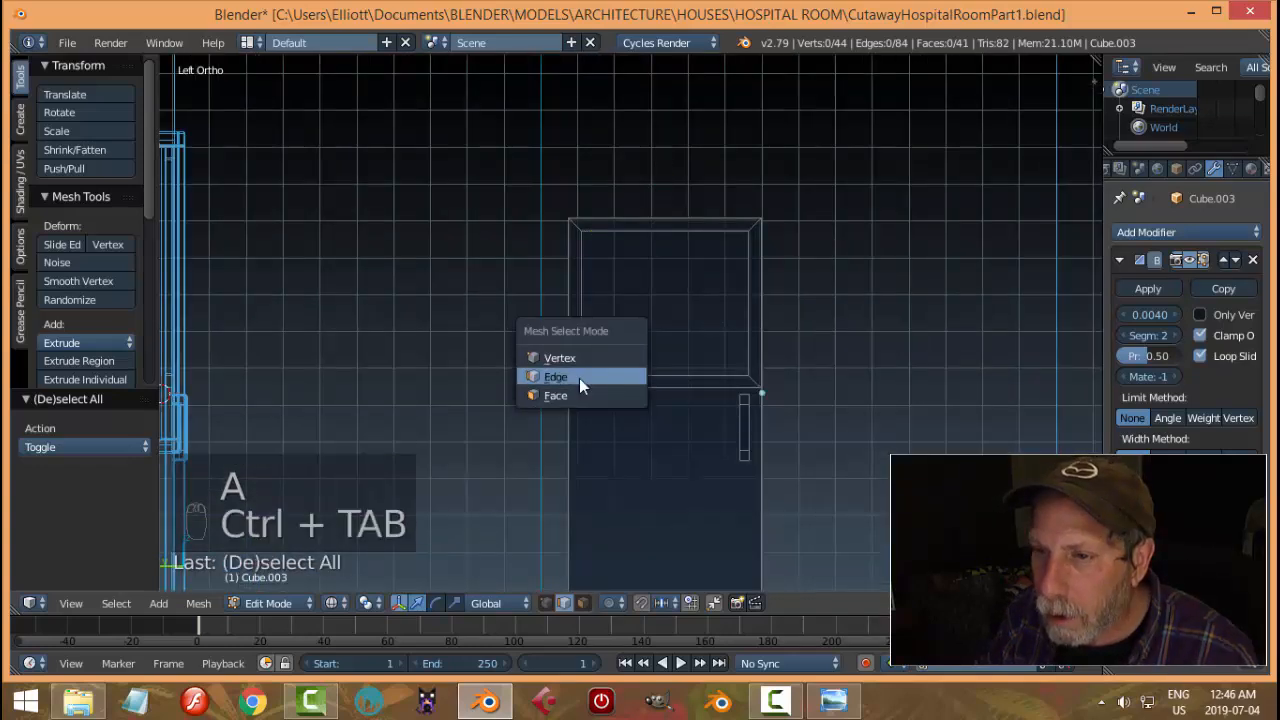
pyautogui.click(580, 377)
pyautogui.moveTo(738, 345)
pyautogui.mouseDown(button='middle')
pyautogui.moveTo(700, 351)
pyautogui.moveTo(808, 351)
pyautogui.mouseUp(button='middle')
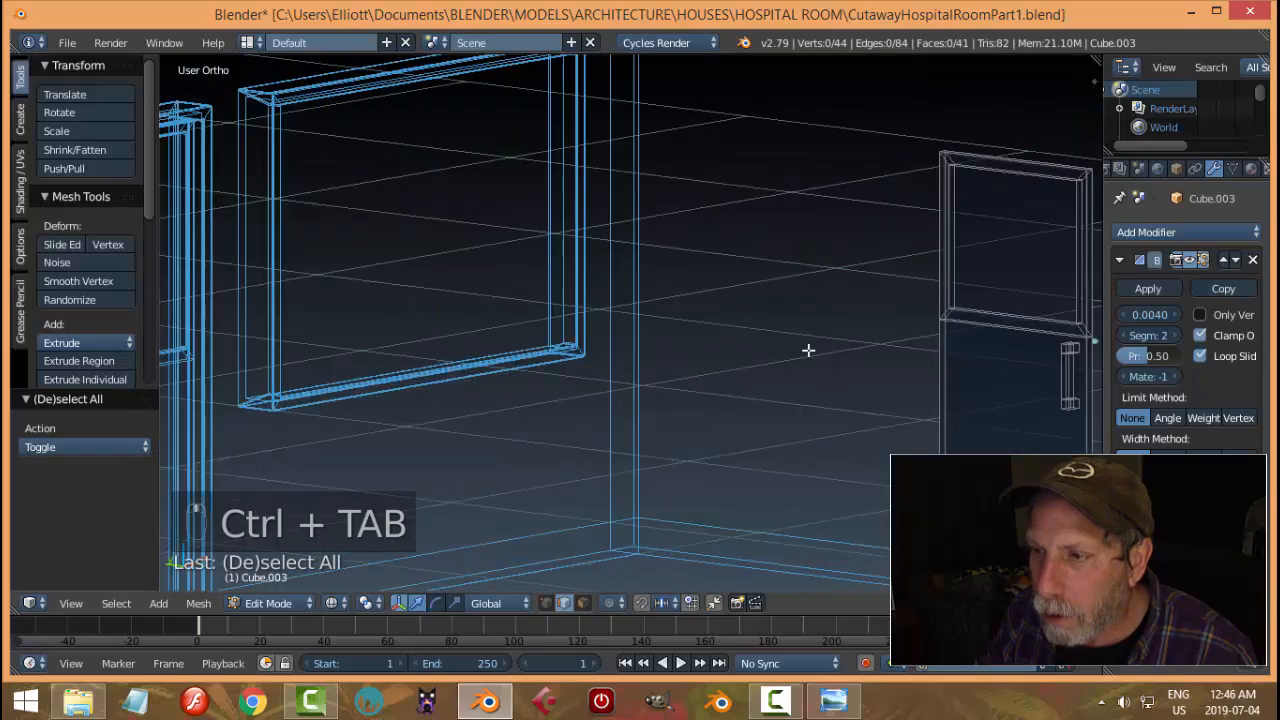
pyautogui.press('z')
pyautogui.click(940, 372)
pyautogui.scroll(-5, 937, 370)
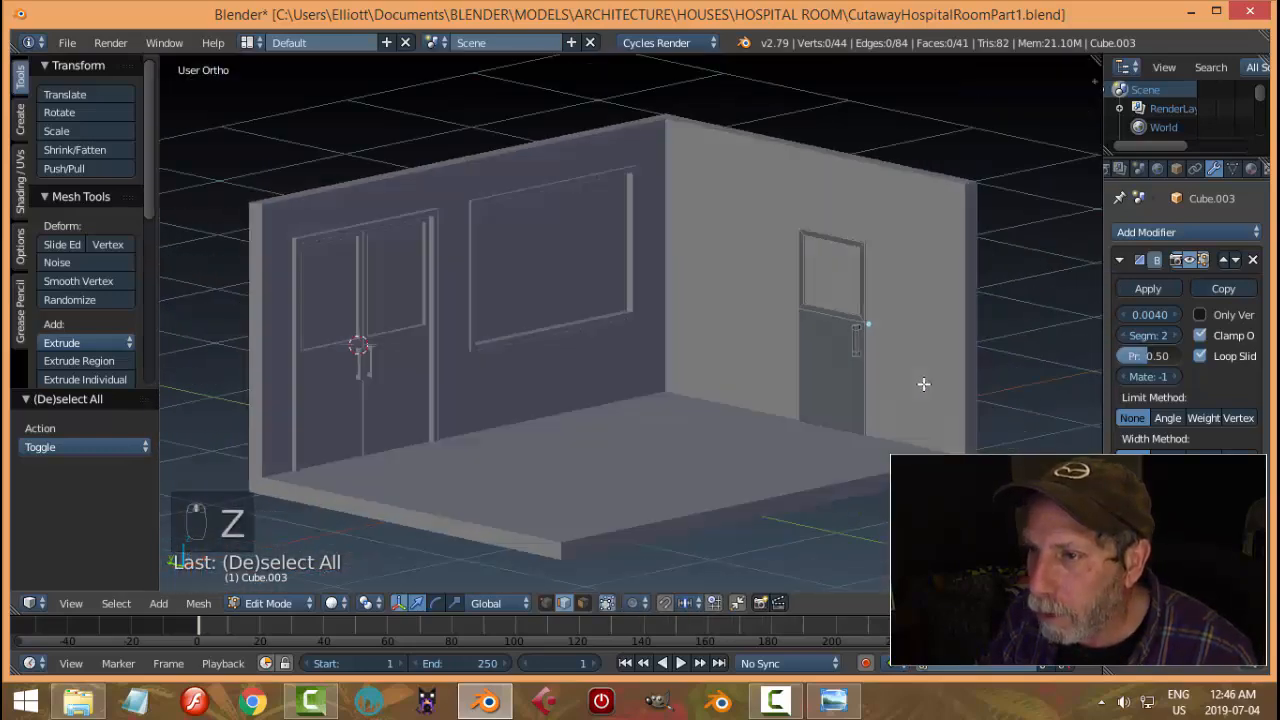
pyautogui.moveTo(937, 368); pyautogui.dragTo(942, 364, button='middle')
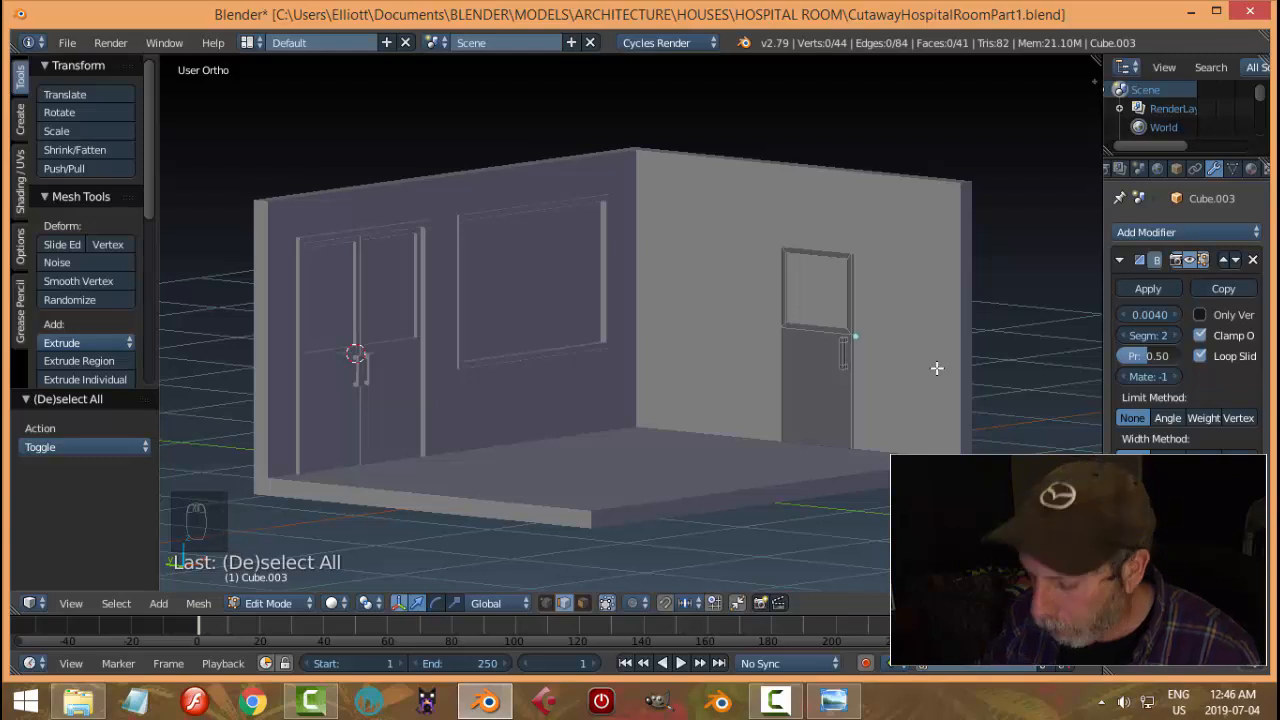
# Raise the single door's top edges slightly along Z in the left wireframe view
pyautogui.press('KP_1')
pyautogui.press('ctrl+KP_3')
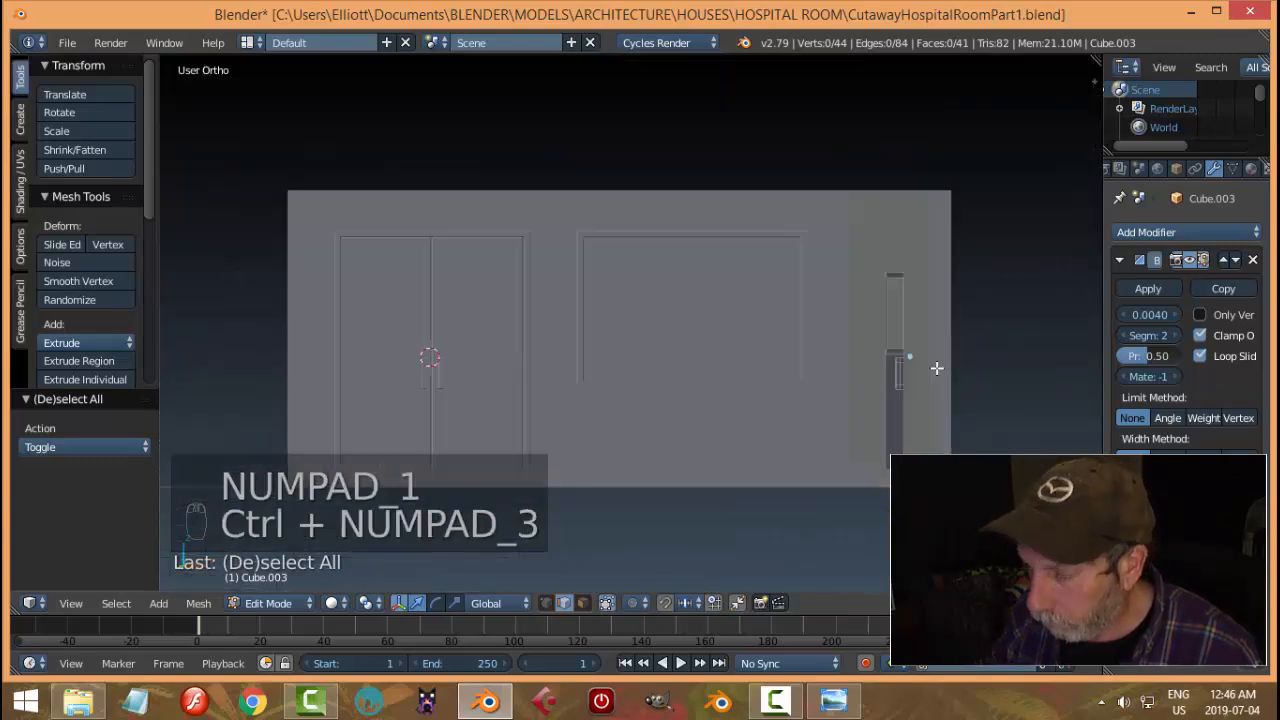
pyautogui.press('z')
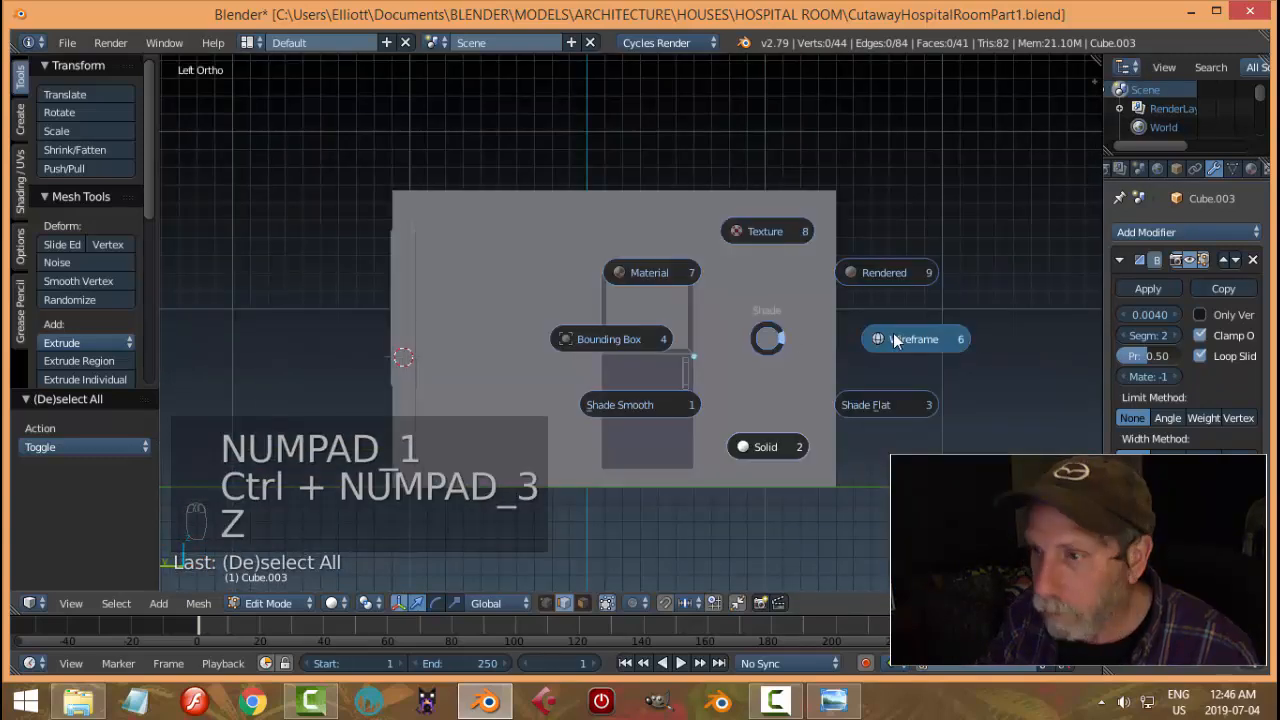
pyautogui.click(880, 337)
pyautogui.press('b')
pyautogui.moveTo(499, 227); pyautogui.dragTo(675, 283)
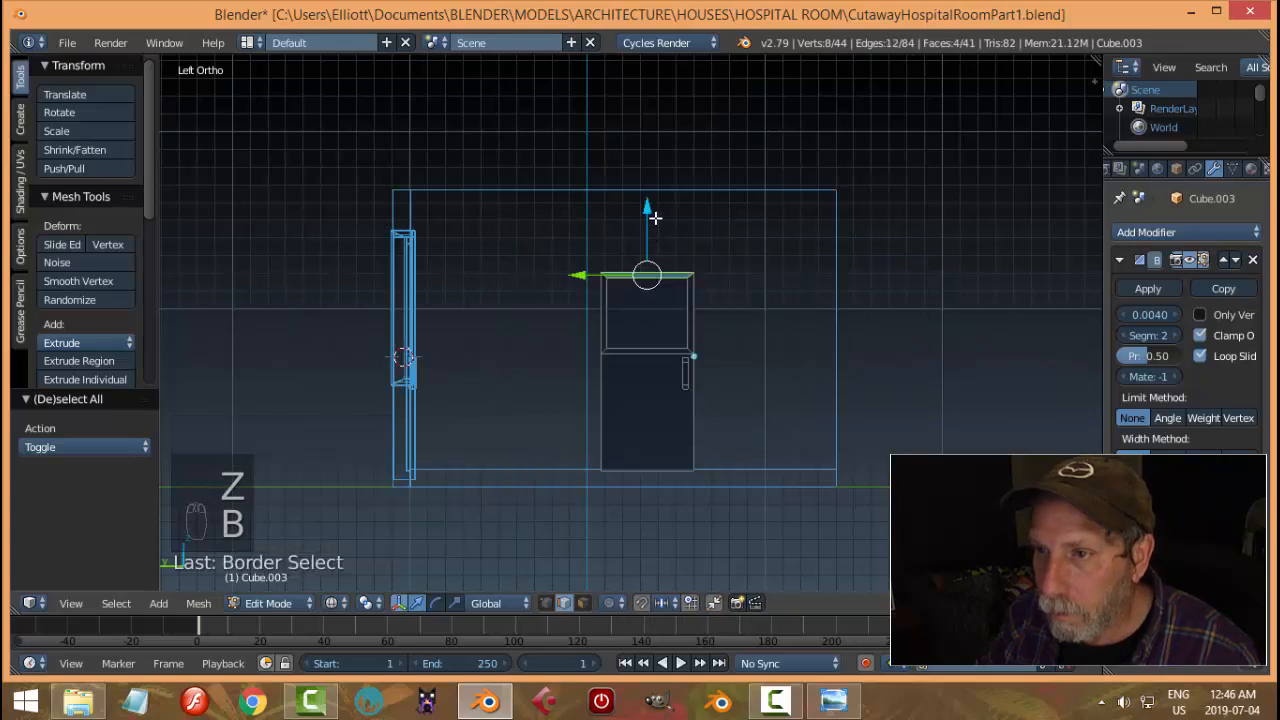
pyautogui.moveTo(652, 218); pyautogui.dragTo(654, 197)
pyautogui.press('a')
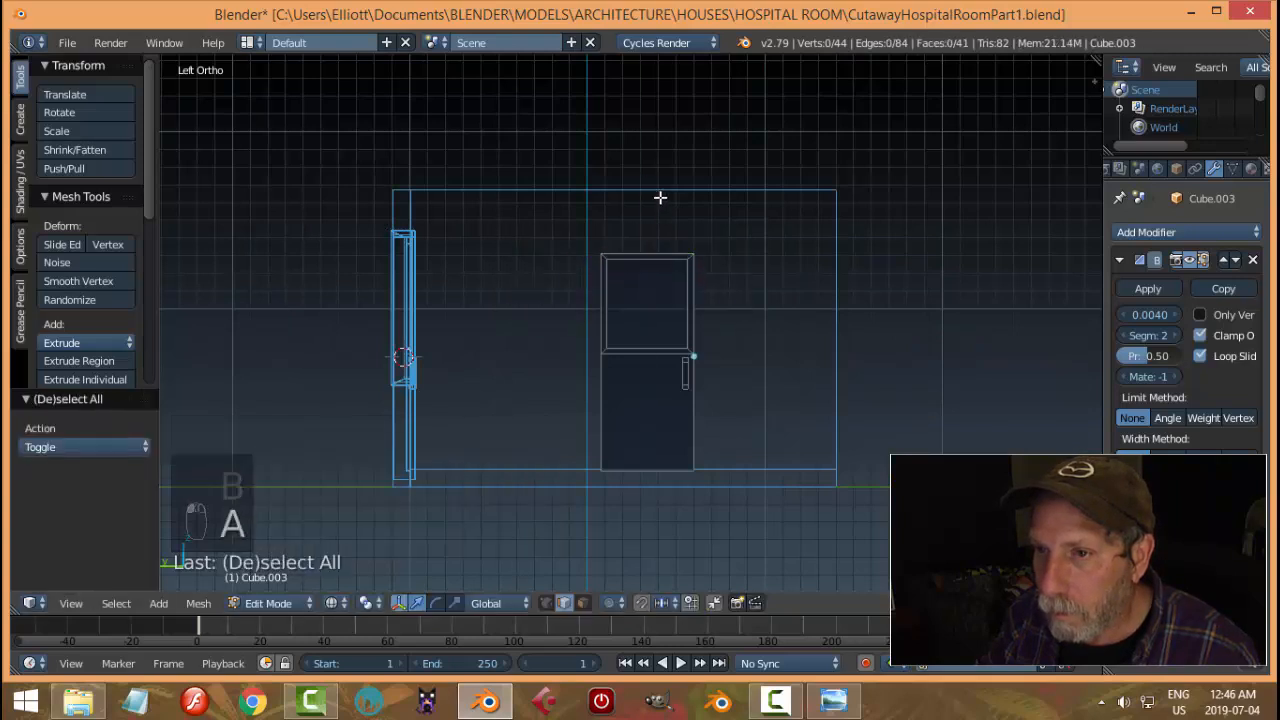
# Return the door to Object Mode and move it -0.507 along Y towards the wall's open end, checking its position against the reference image
pyautogui.scroll(-1, 774, 223)
pyautogui.press('Tab')
pyautogui.click(644, 226)
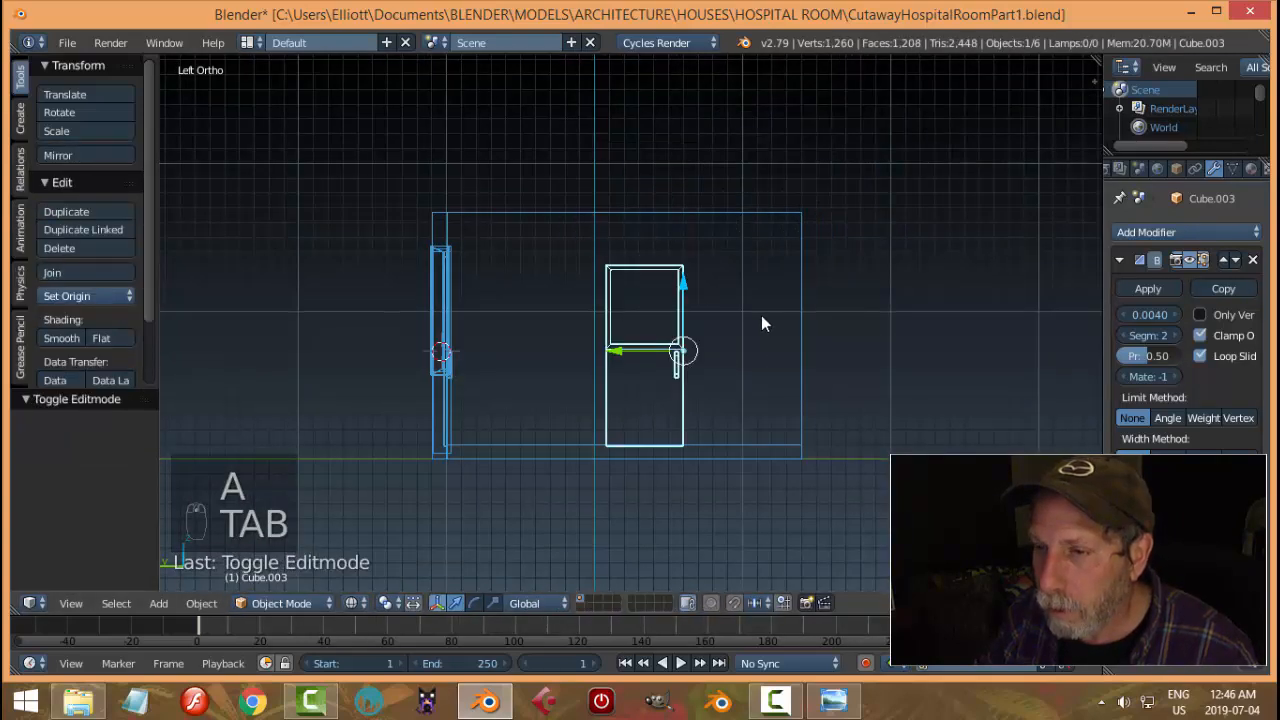
pyautogui.click(833, 700)
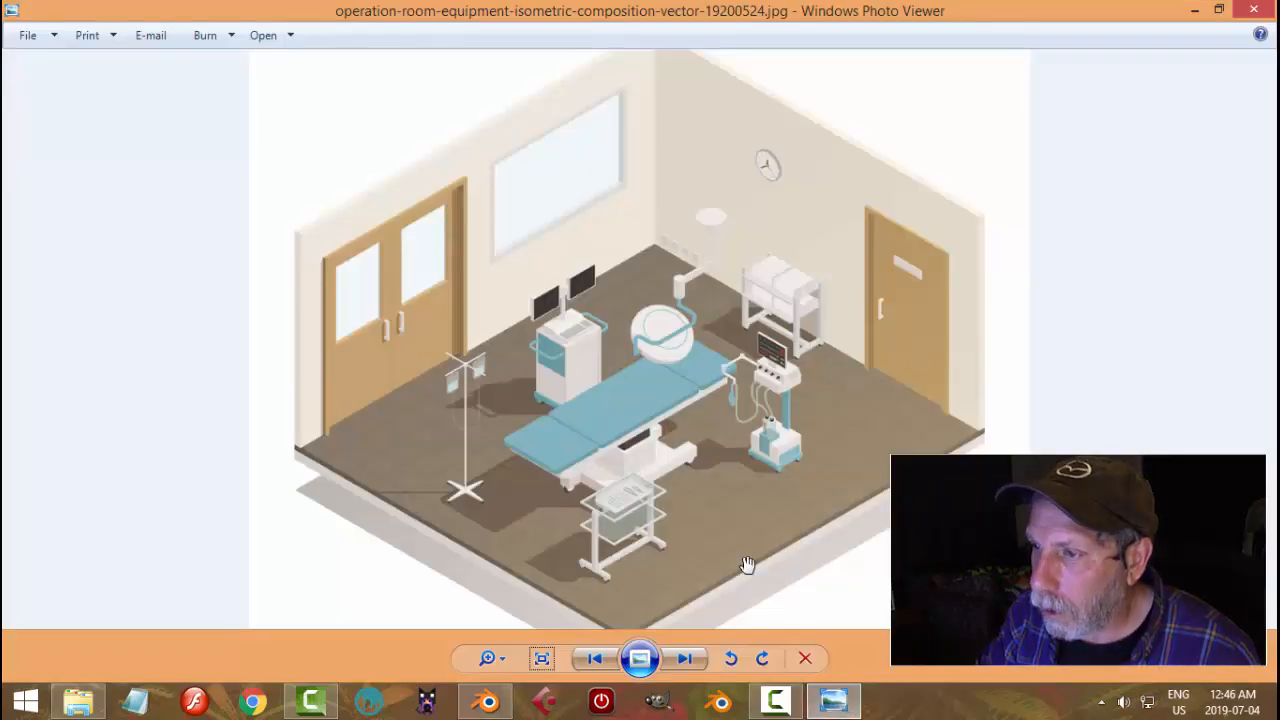
pyautogui.click(487, 700)
pyautogui.moveTo(616, 364); pyautogui.dragTo(693, 375)
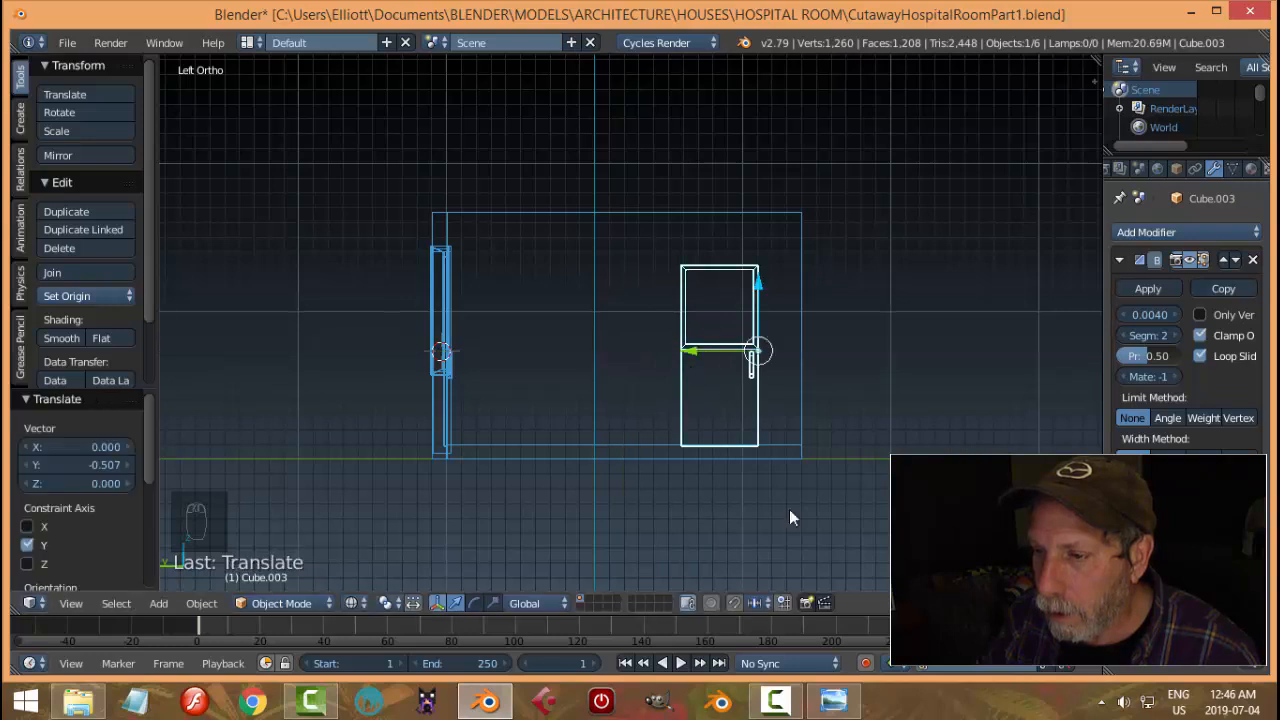
pyautogui.click(835, 700)
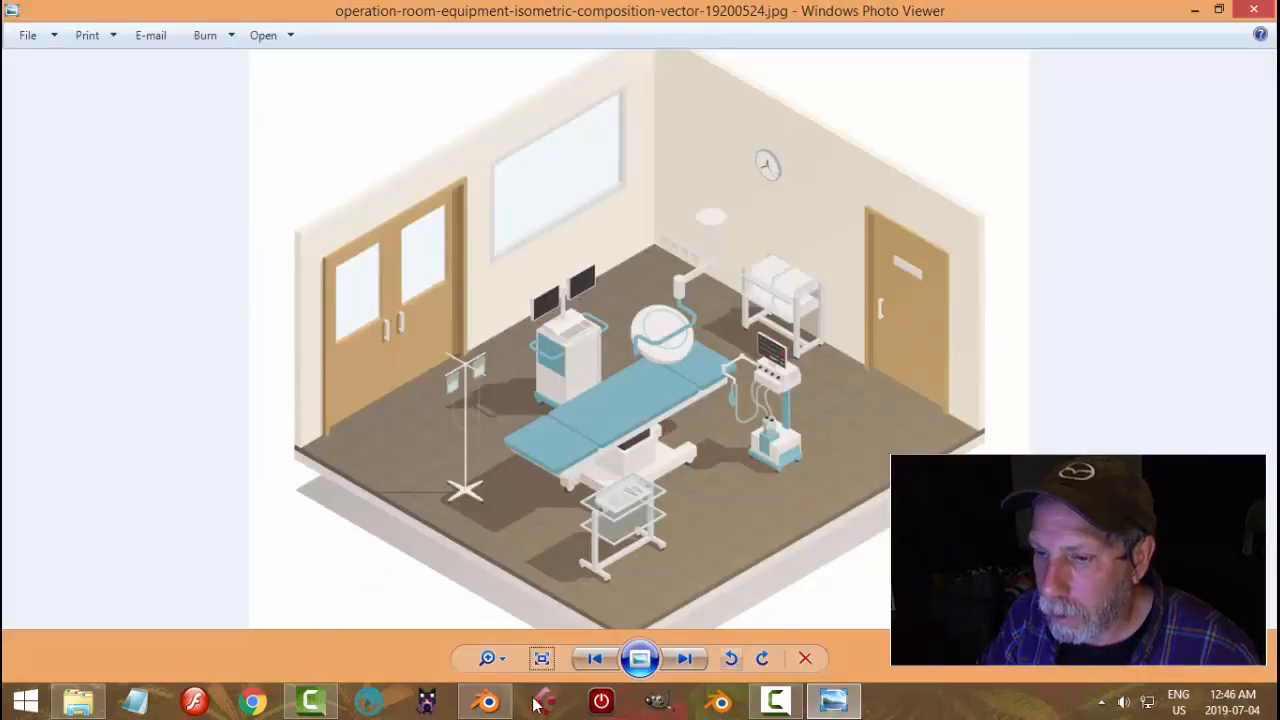
pyautogui.click(487, 700)
pyautogui.press('a')
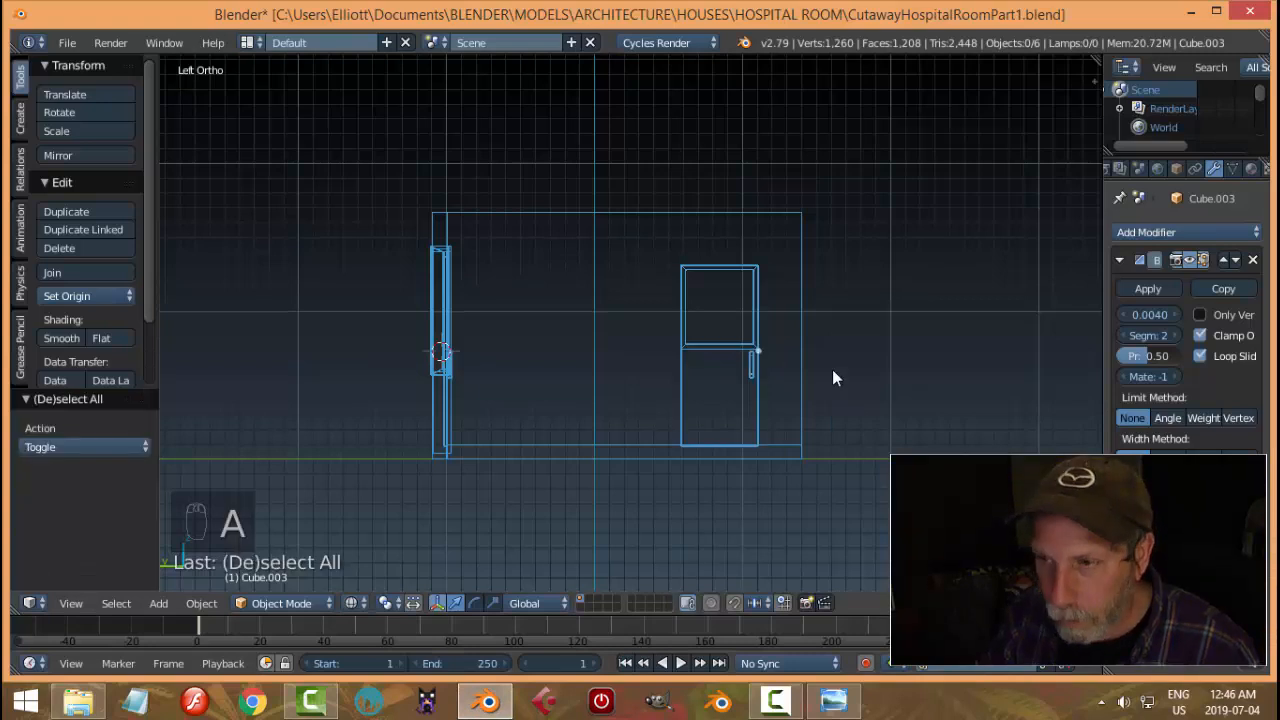
# Edit the room walls in solid shading and move the vertical edge loop on the door's corner side -0.298 along Y towards the door
pyautogui.press('z')
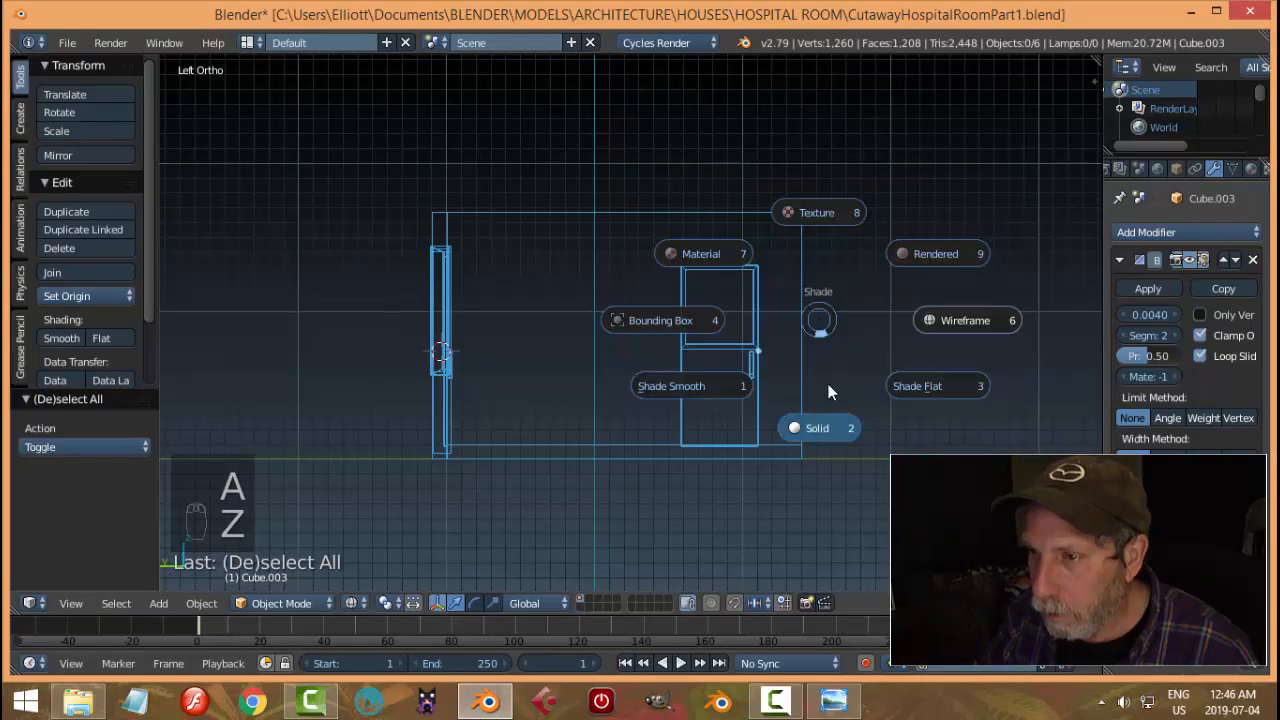
pyautogui.click(835, 430)
pyautogui.moveTo(881, 293); pyautogui.dragTo(840, 355, button='middle')
pyautogui.rightClick(844, 175)
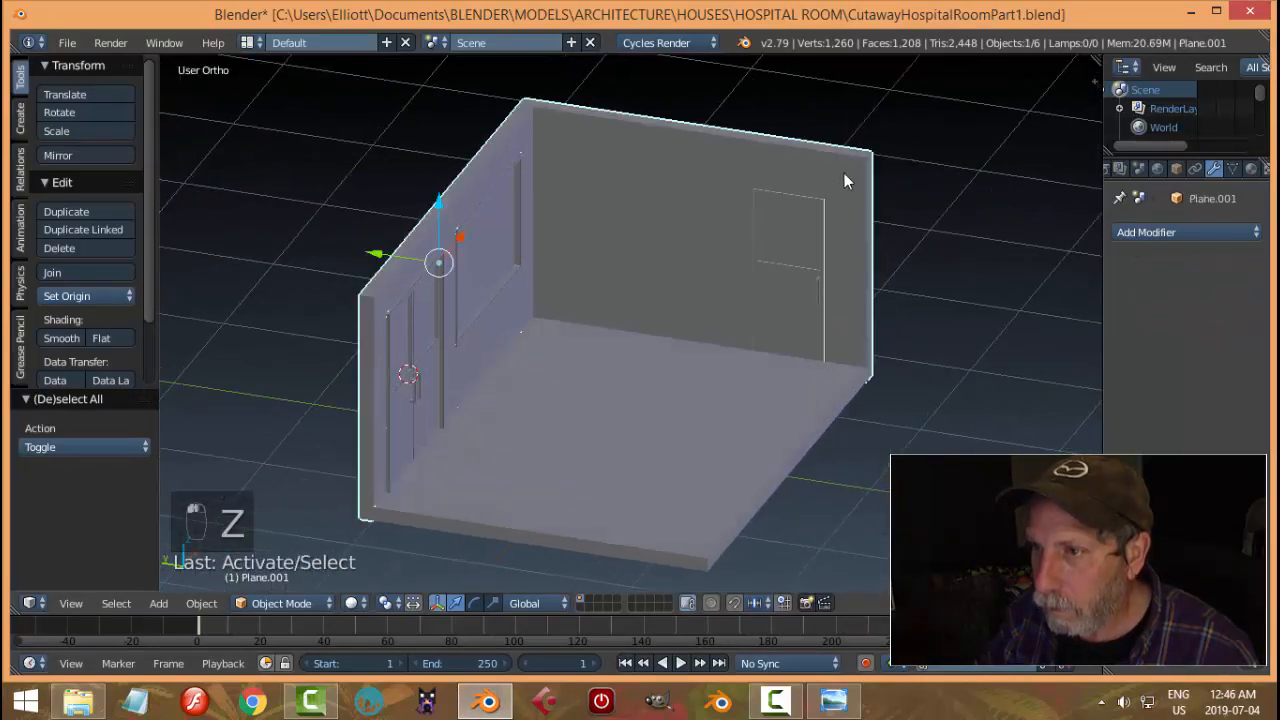
pyautogui.press('Tab')
pyautogui.click(916, 228)
pyautogui.press('a')
pyautogui.press('a')
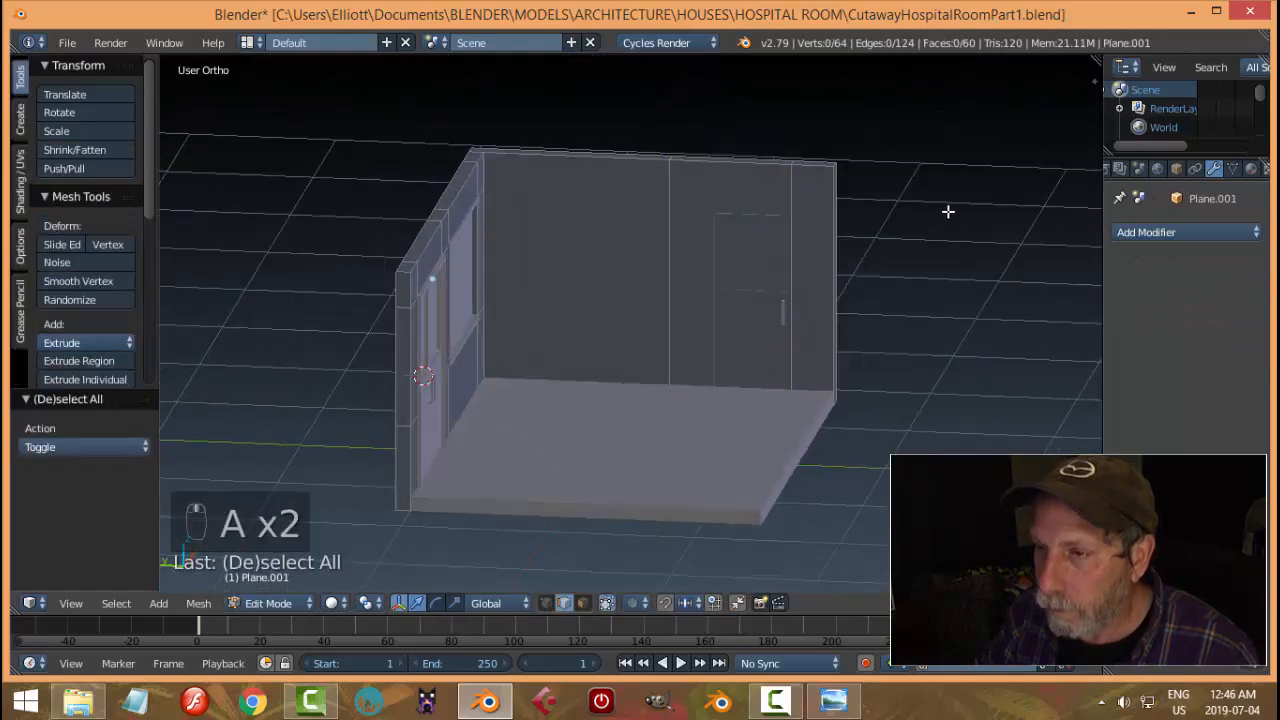
pyautogui.scroll(5, 923, 254)
pyautogui.moveTo(900, 284); pyautogui.dragTo(775, 253, button='middle')
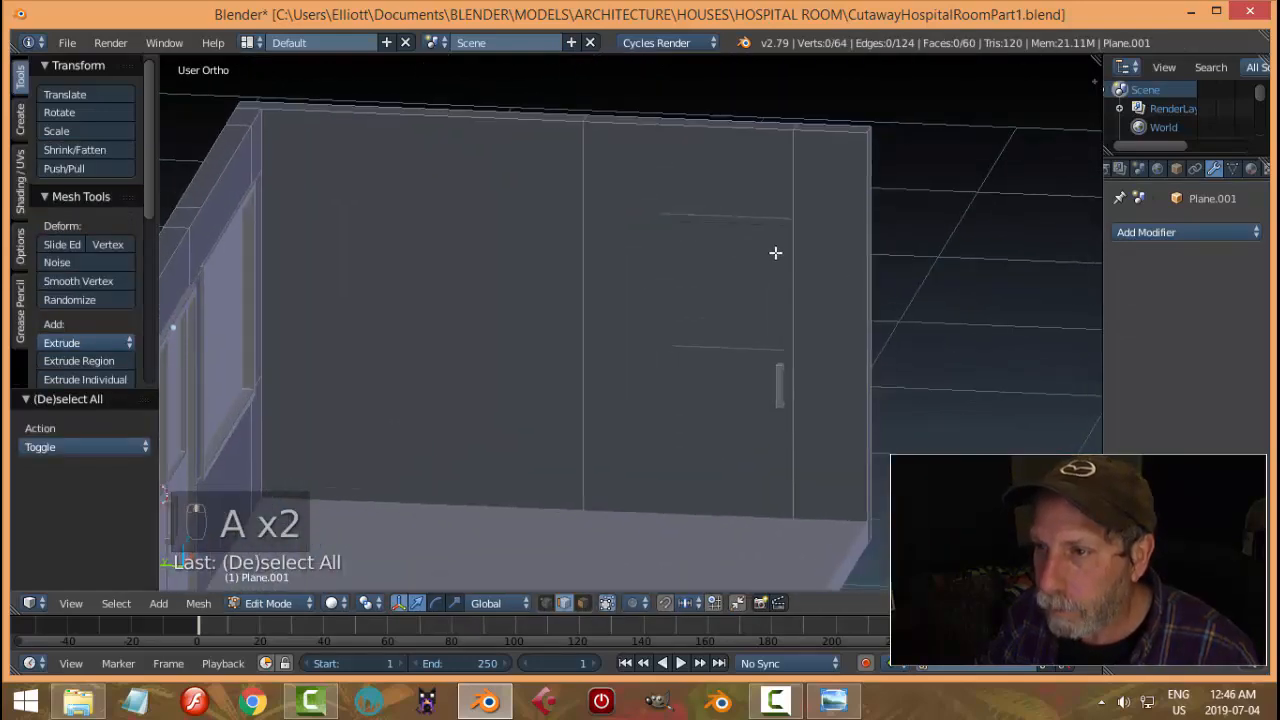
pyautogui.keyDown('alt'); pyautogui.rightClick(590, 187); pyautogui.keyUp('alt')
pyautogui.press('g')
pyautogui.press('x')
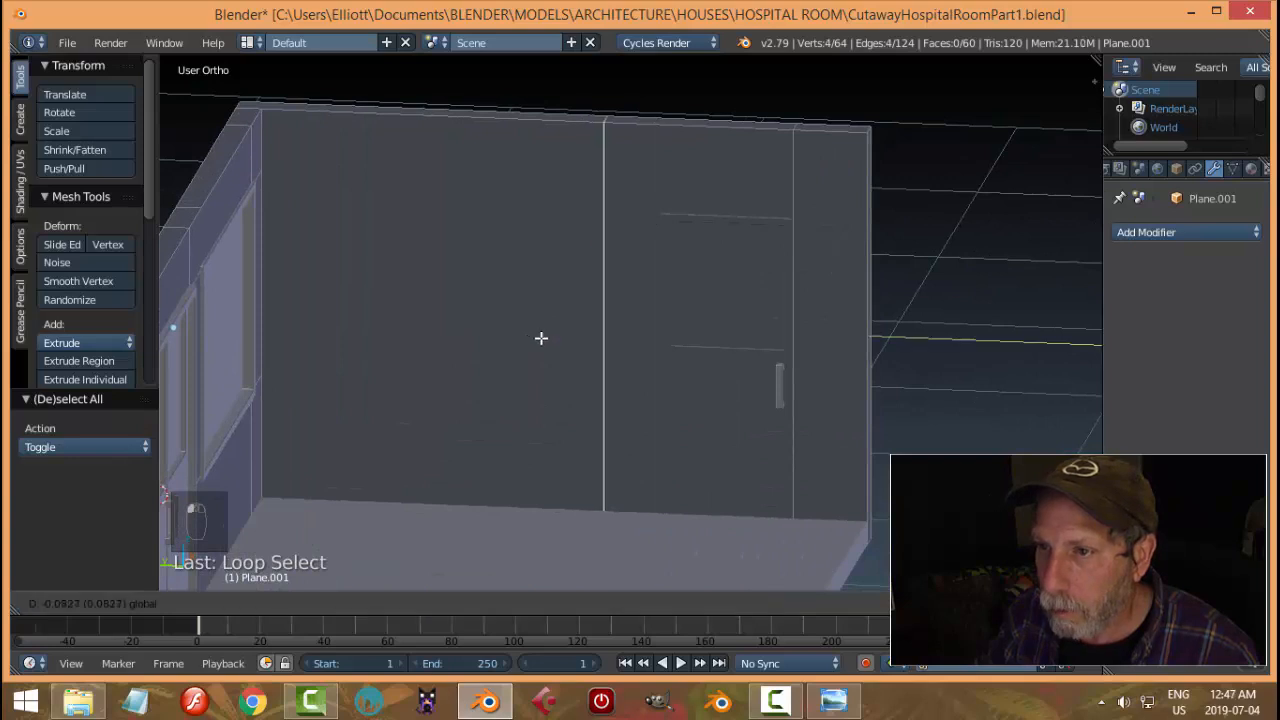
pyautogui.click(590, 359)
pyautogui.scroll(-3, 977, 443)
pyautogui.moveTo(951, 417); pyautogui.dragTo(868, 418, button='middle')
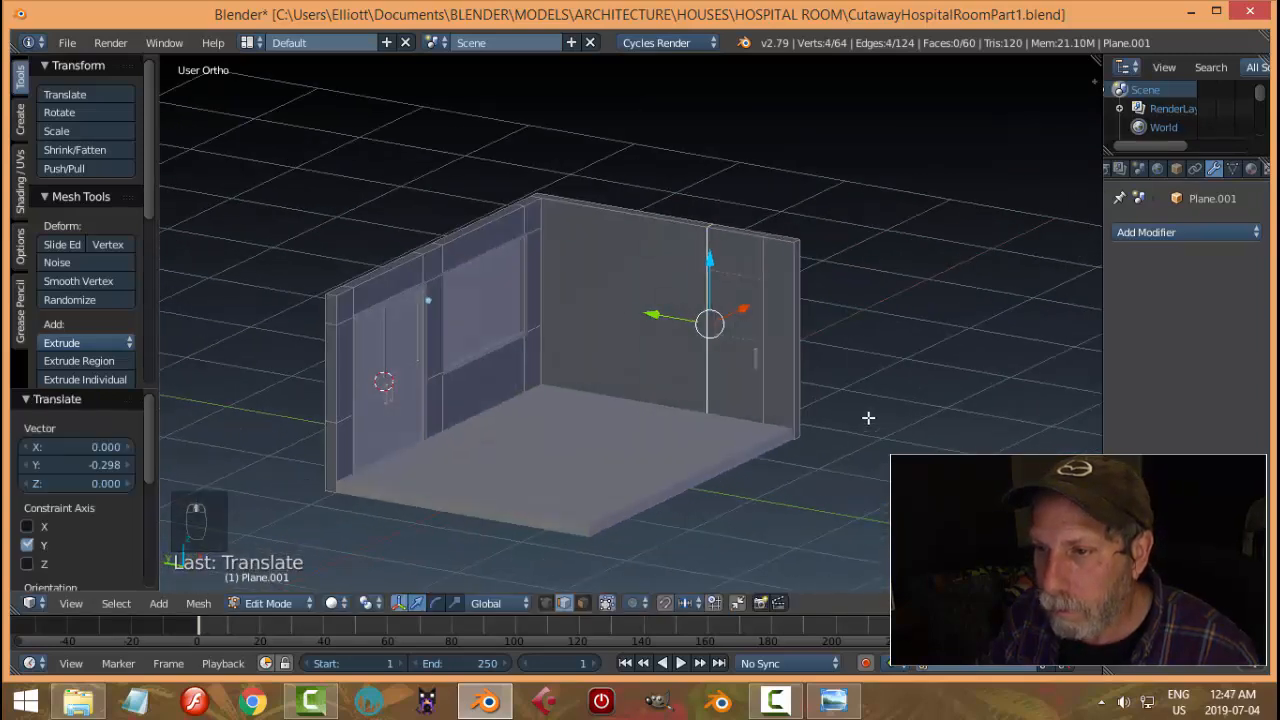
# Compare with the reference image and nudge the same vertical edge loop slightly away from the door along Y
pyautogui.click(834, 701)
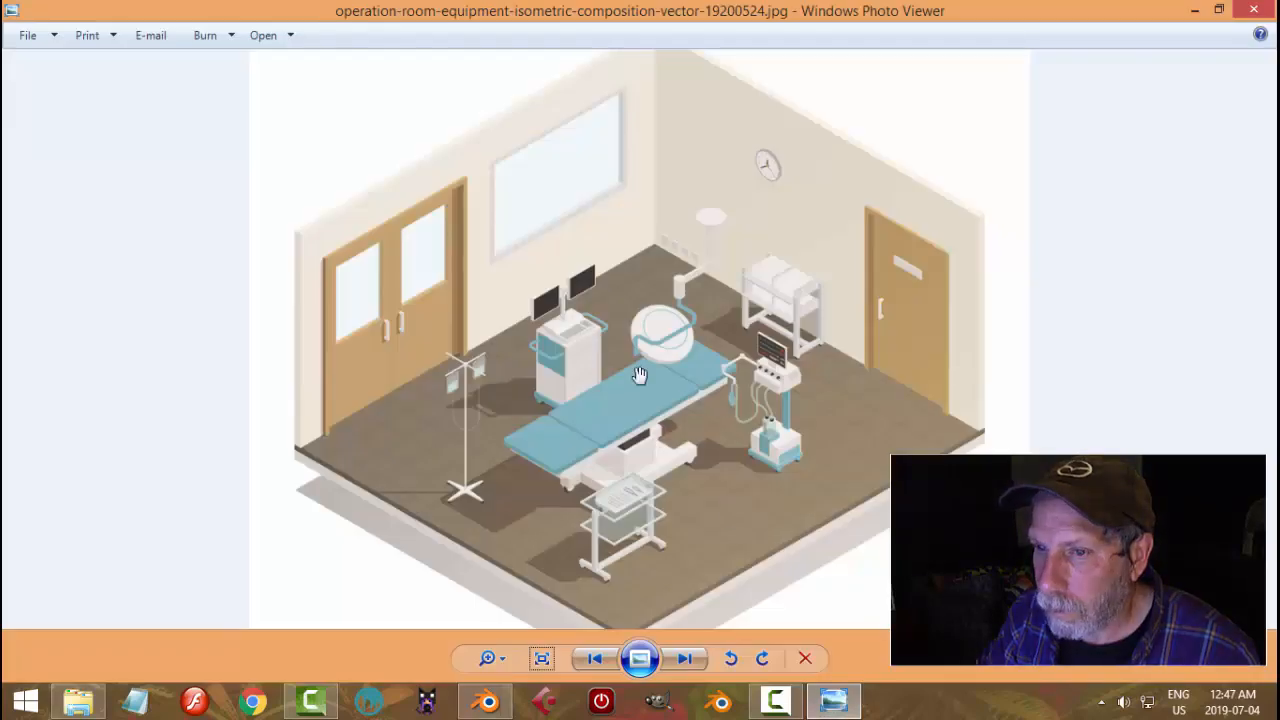
pyautogui.click(487, 701)
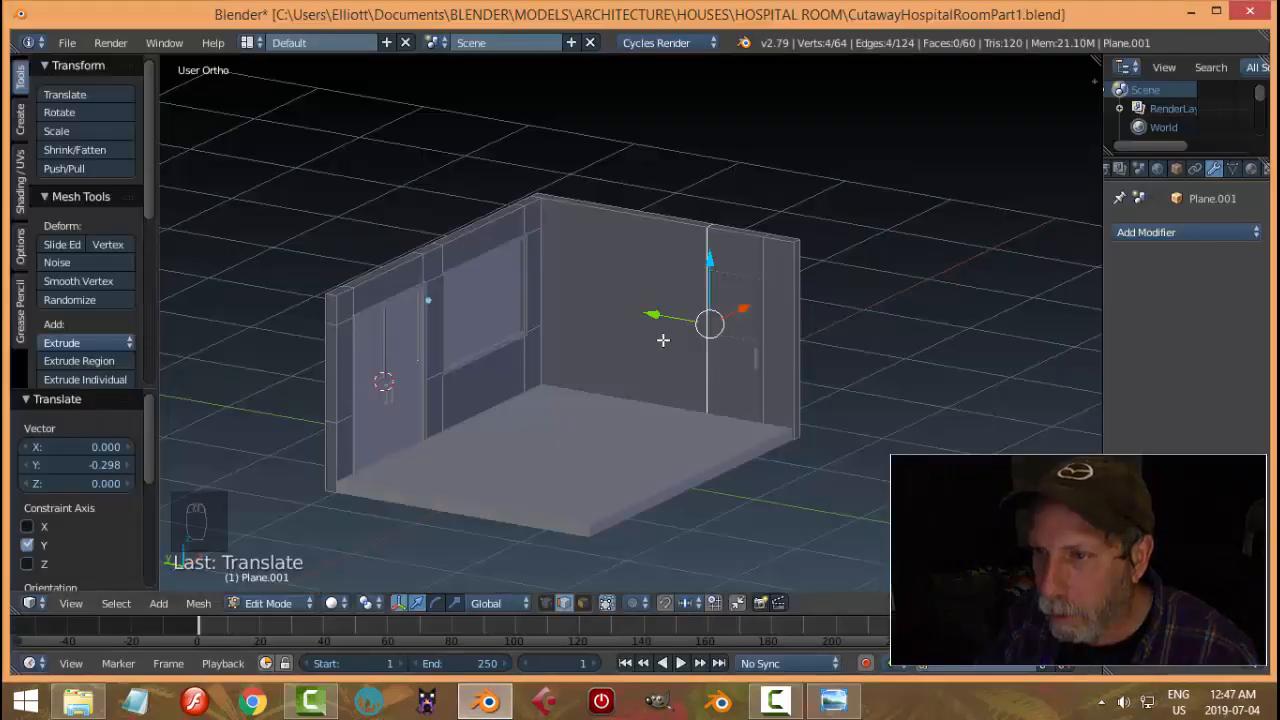
pyautogui.press('a')
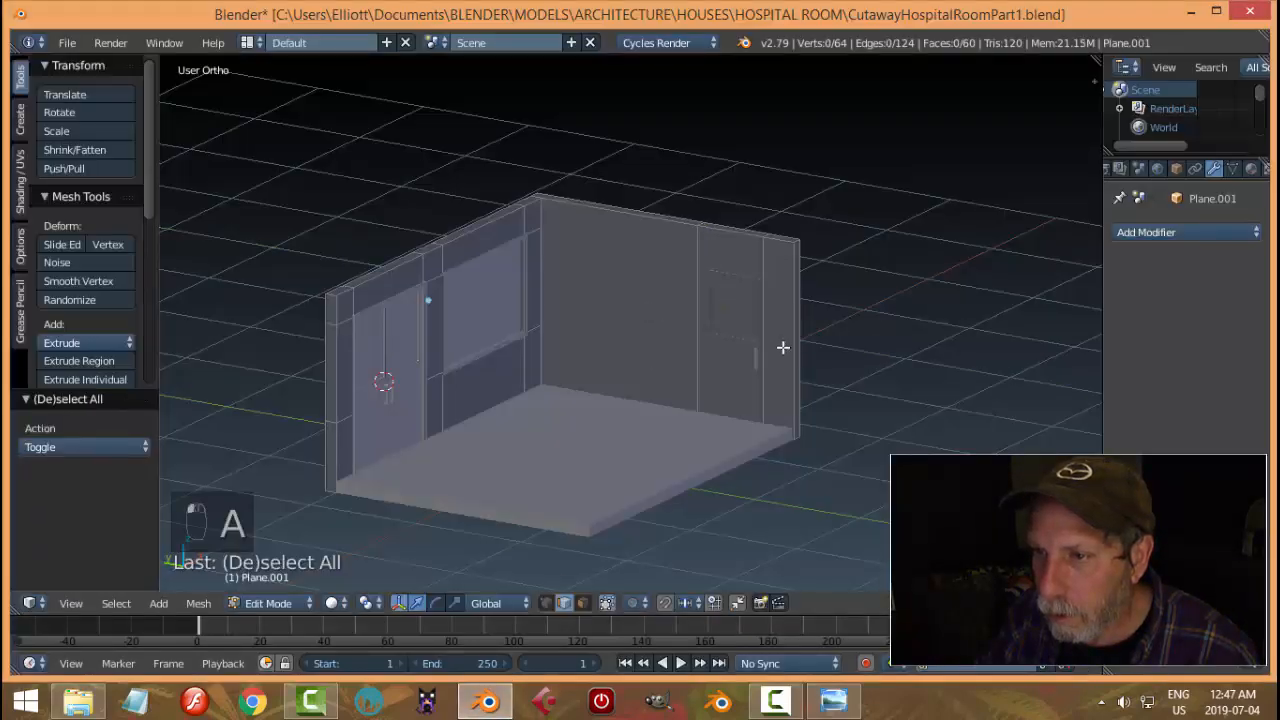
pyautogui.moveTo(783, 346); pyautogui.dragTo(736, 371, button='middle')
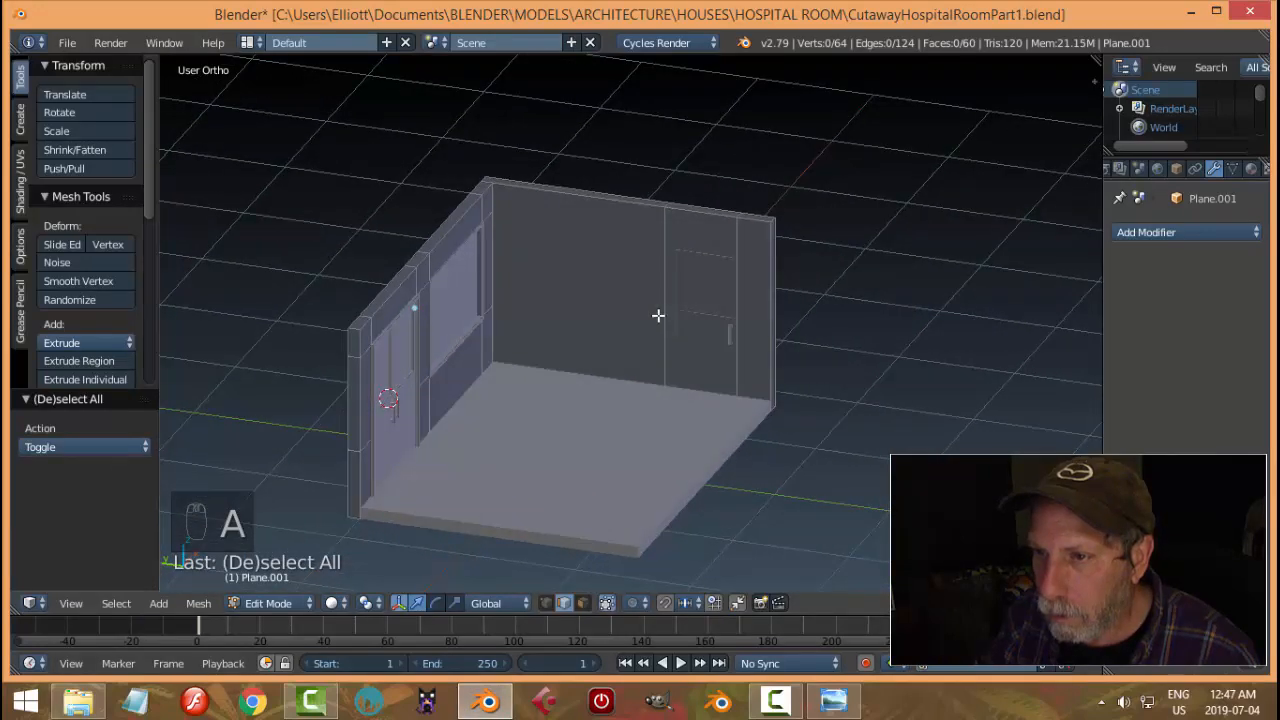
pyautogui.click(850, 706)
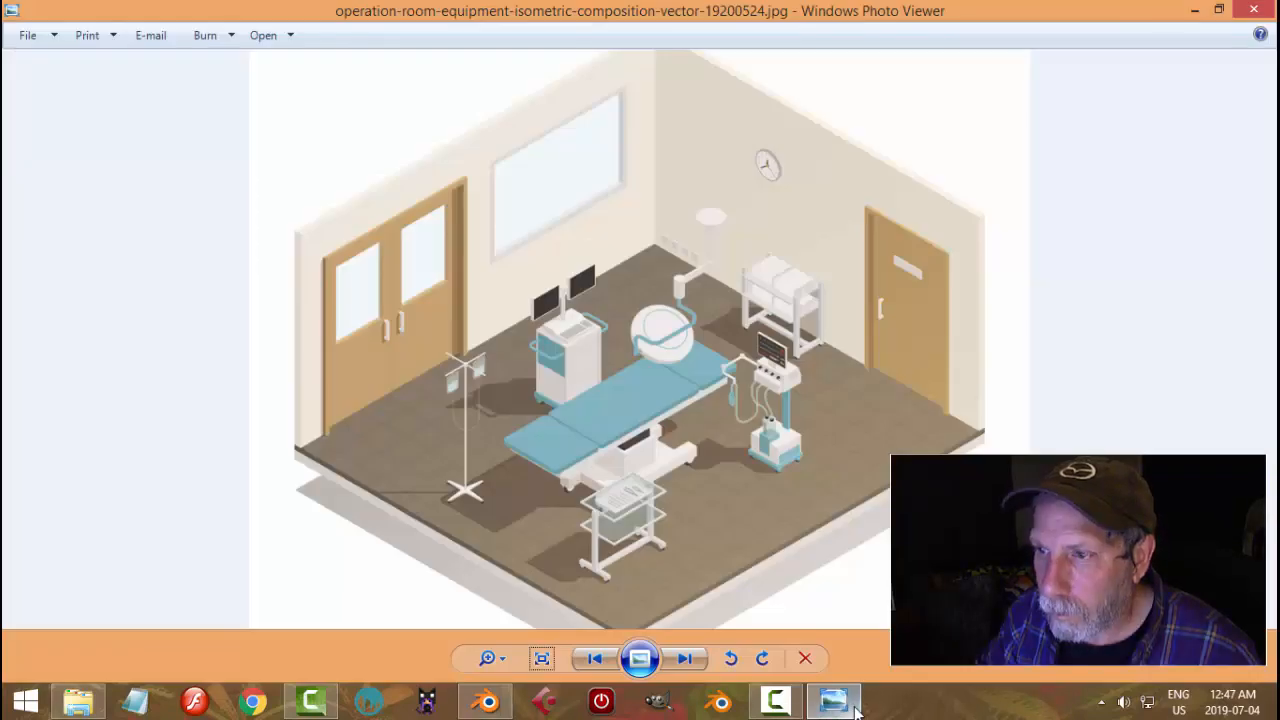
pyautogui.click(487, 702)
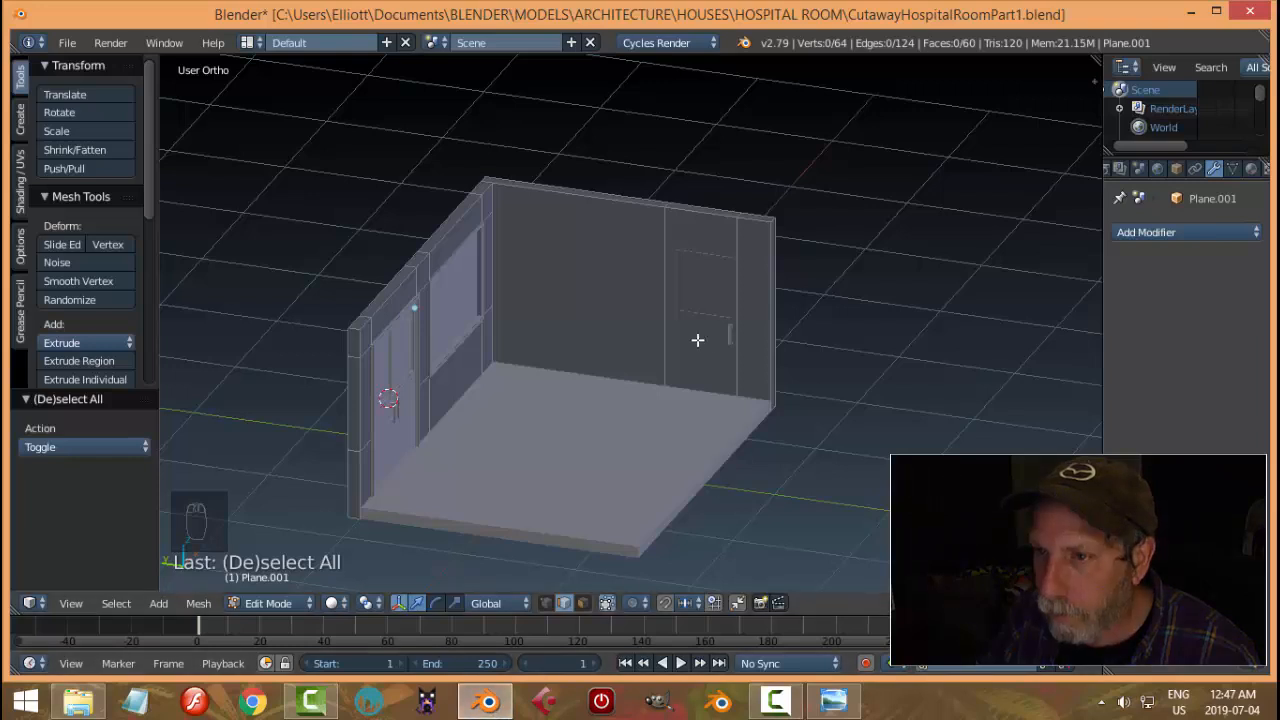
pyautogui.keyDown('alt'); pyautogui.rightClick(665, 314); pyautogui.keyUp('alt')
pyautogui.moveTo(608, 290); pyautogui.dragTo(600, 289)
pyautogui.press('a')
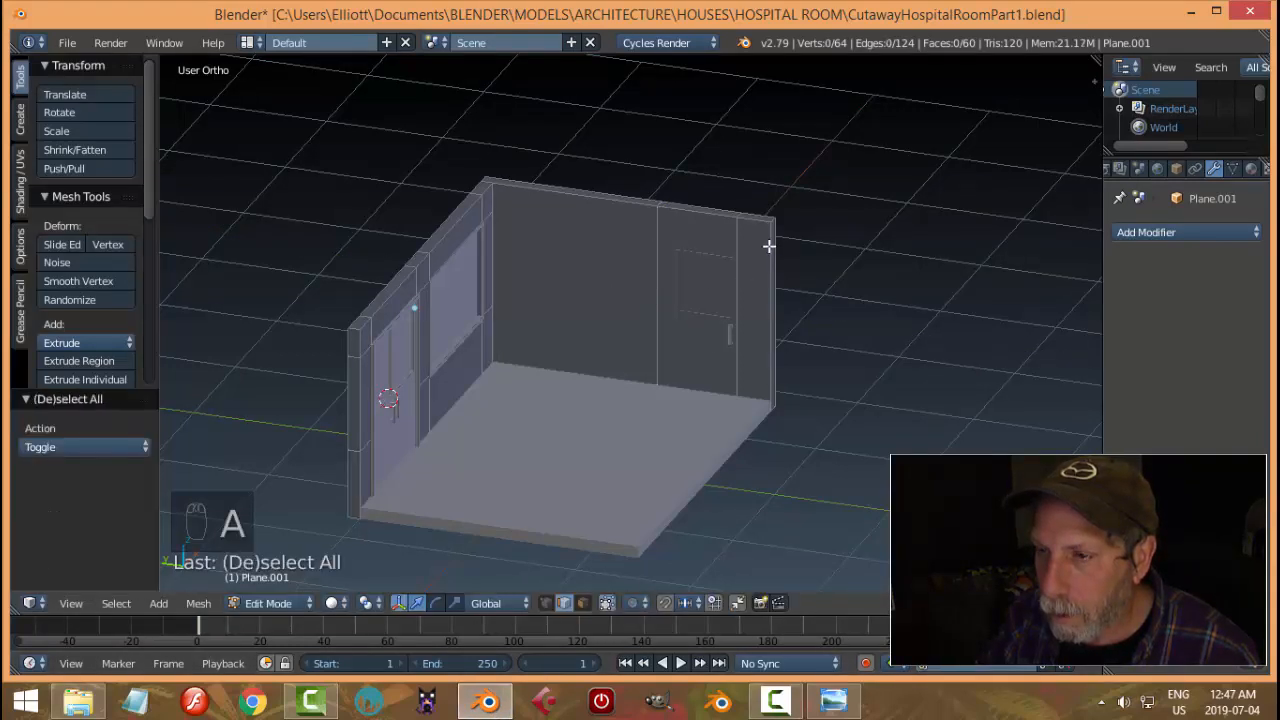
# Add one horizontal loop cut across the door wall near the door's top, slid to about 0.61, and check the reference image
pyautogui.hotkey('ctrl', 'r')
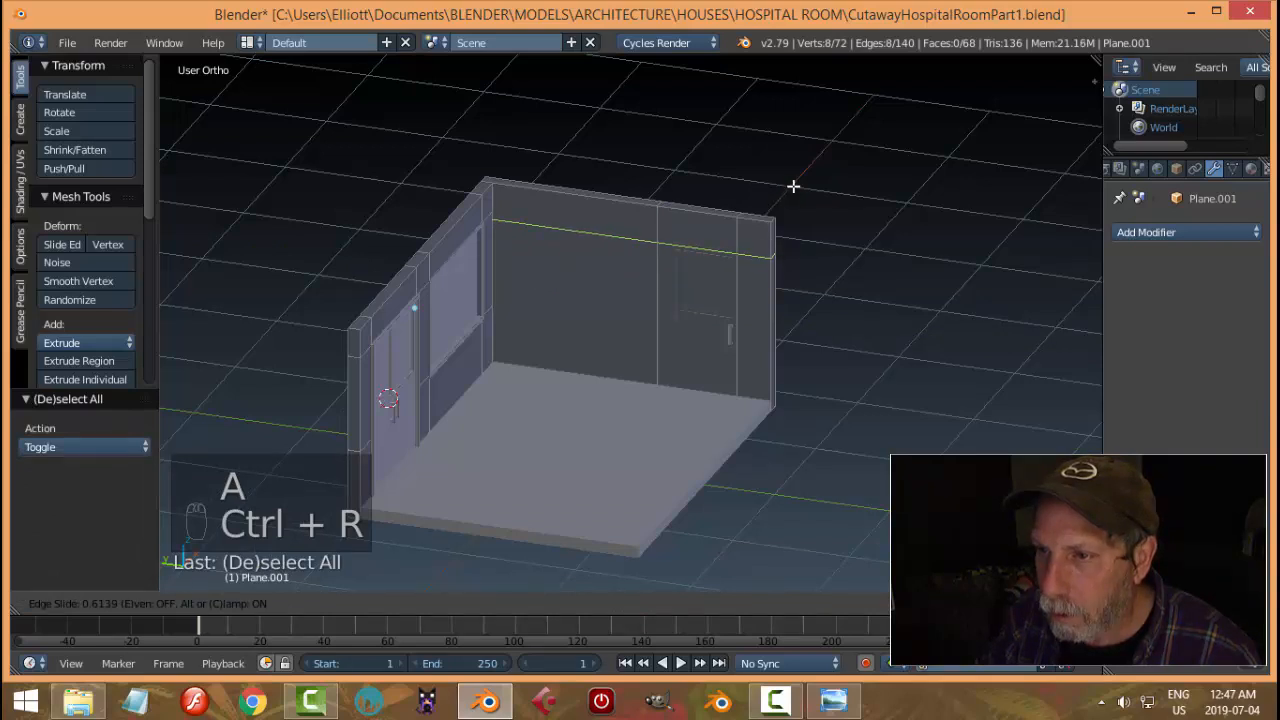
pyautogui.click(792, 189)
pyautogui.click(793, 187)
pyautogui.click(836, 703)
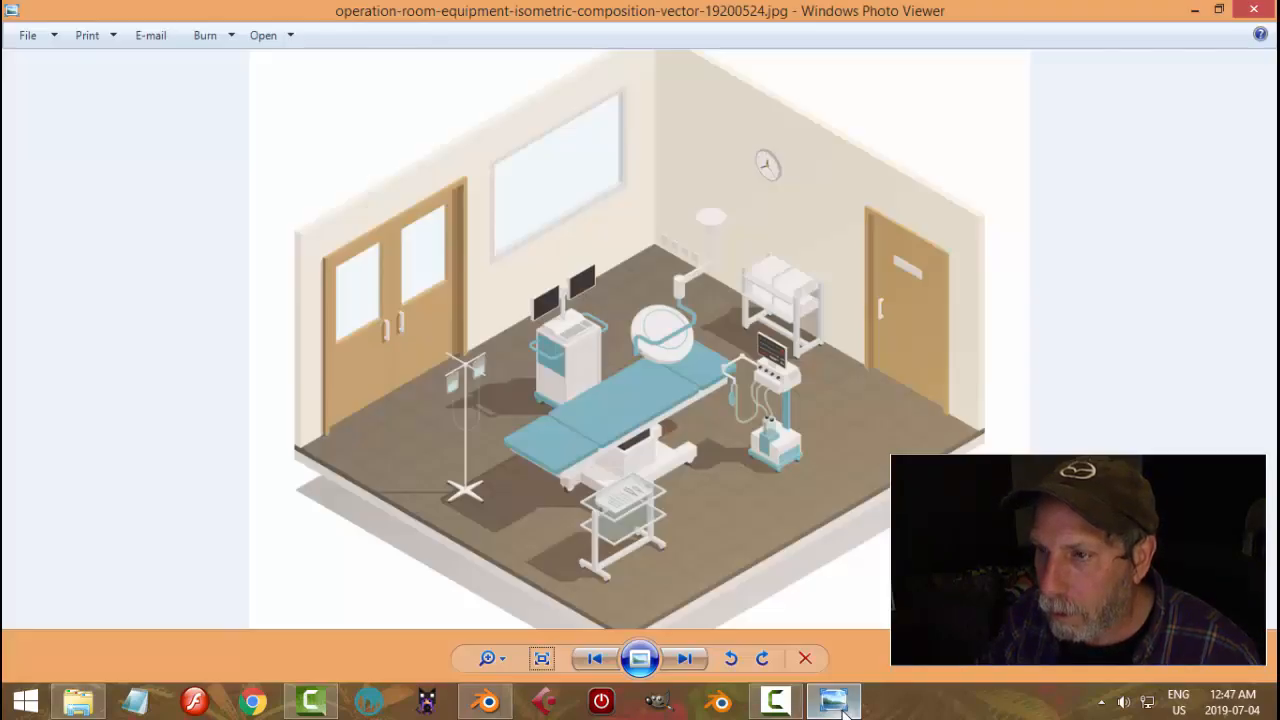
pyautogui.click(503, 703)
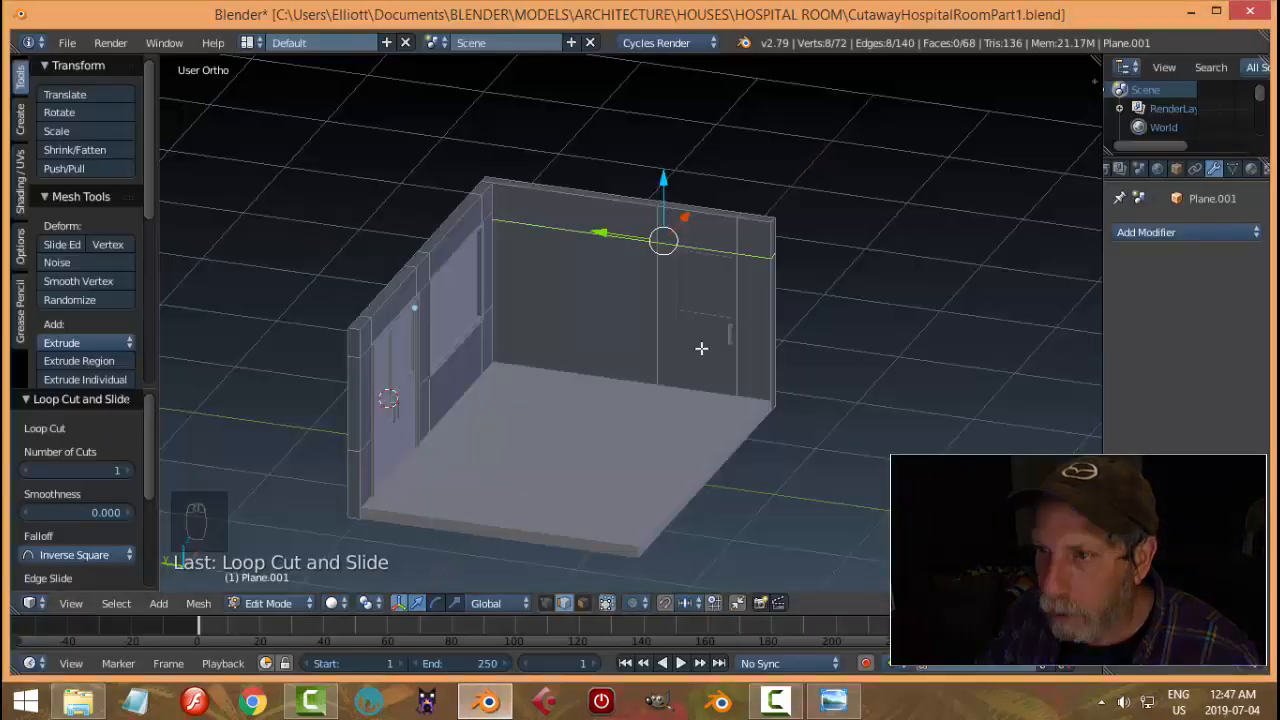
# Select the matching inner and outer wall faces at the single door and cut the opening with Bridge Edge Loops
pyautogui.moveTo(619, 216); pyautogui.dragTo(623, 222)
pyautogui.press('a')
pyautogui.moveTo(697, 249); pyautogui.dragTo(817, 366, button='middle')
pyautogui.hotkey('ctrl', 'Tab')
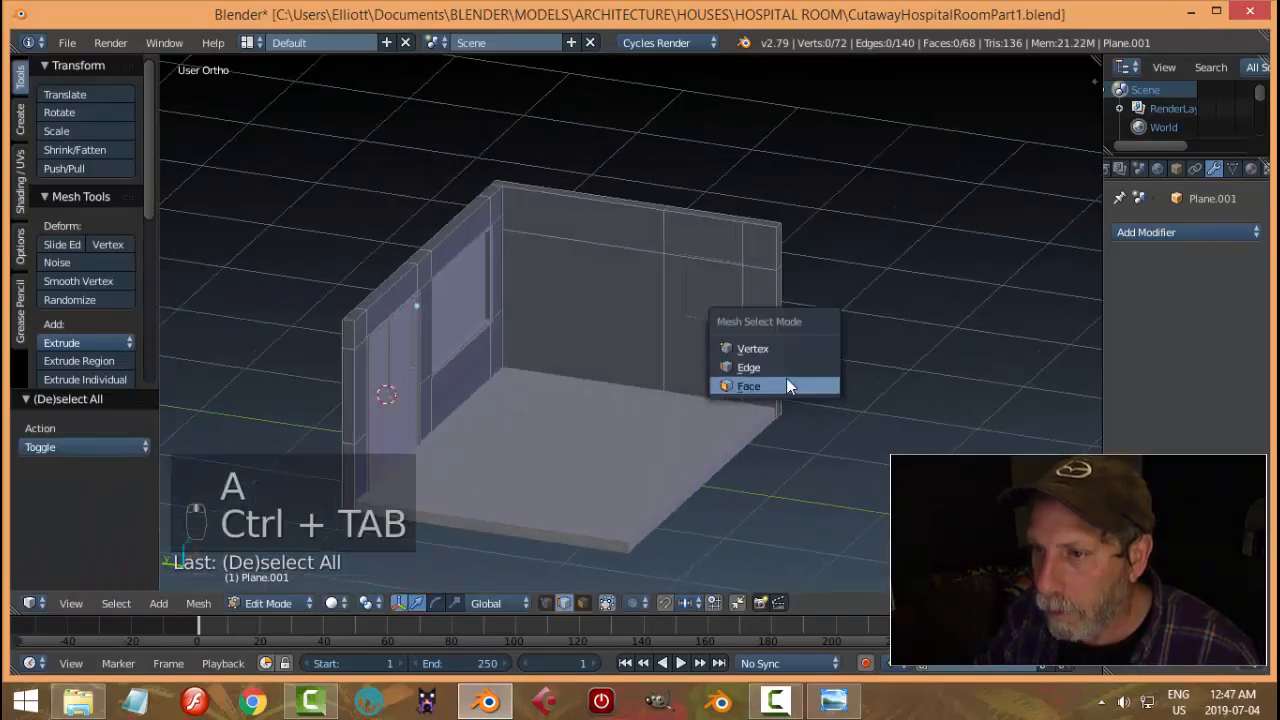
pyautogui.click(786, 380)
pyautogui.rightClick(712, 315)
pyautogui.moveTo(712, 315); pyautogui.dragTo(758, 424, button='middle')
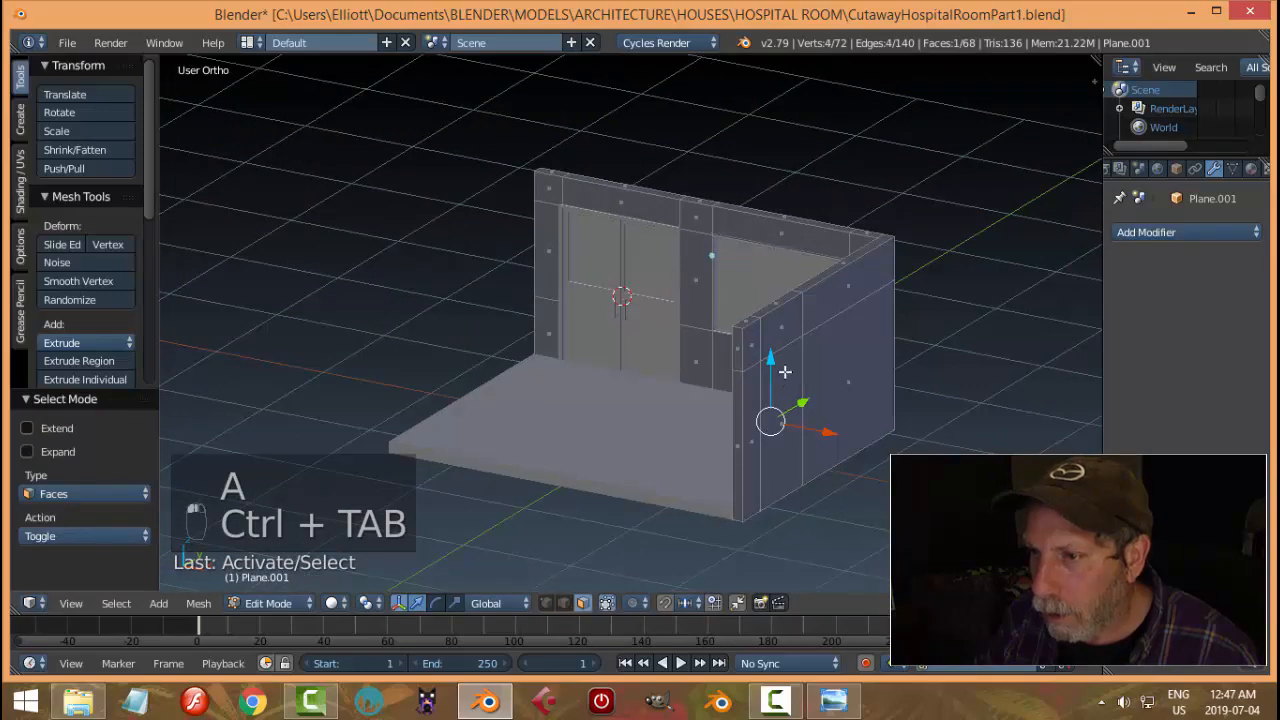
pyautogui.hotkey('ctrl', 'e')
pyautogui.click(770, 429)
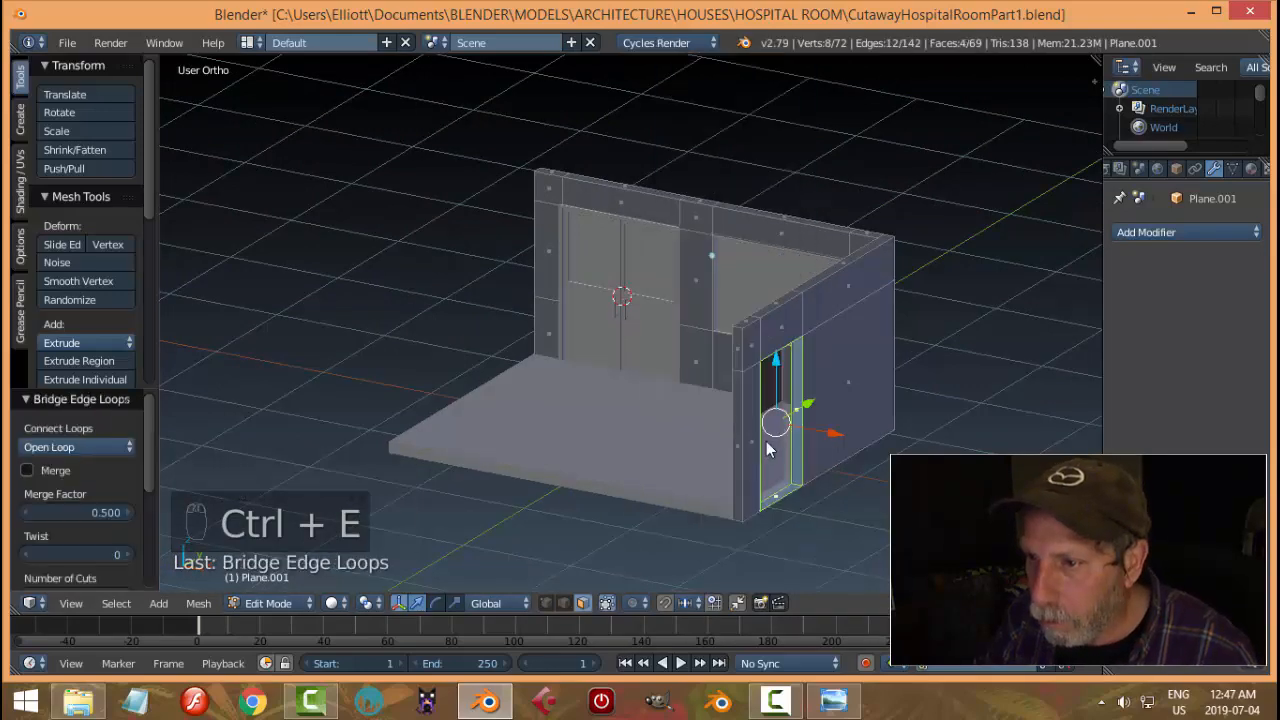
pyautogui.press('a')
pyautogui.moveTo(768, 449); pyautogui.dragTo(837, 429, button='middle')
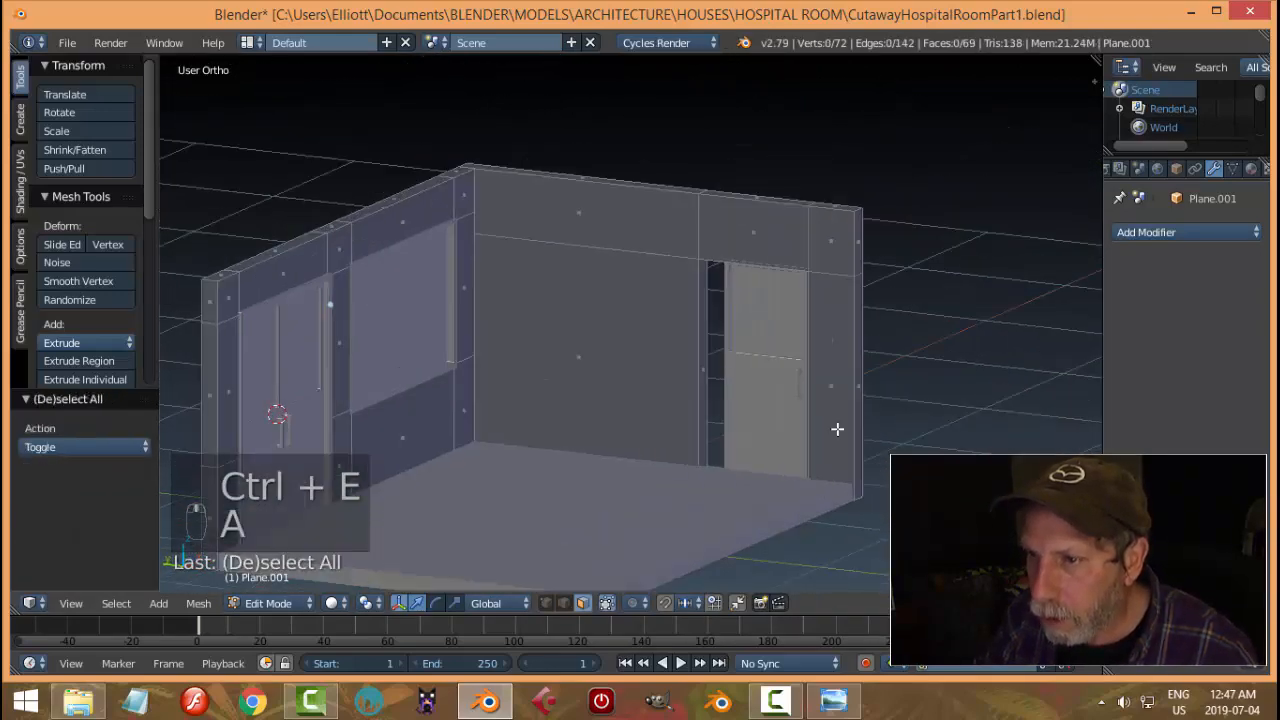
# Return the walls to Object Mode and move the single door -0.034 along X and 0.063 along Y in its opening
pyautogui.press('Tab')
pyautogui.click(732, 443)
pyautogui.rightClick(774, 396)
pyautogui.moveTo(776, 396); pyautogui.dragTo(920, 387, button='middle')
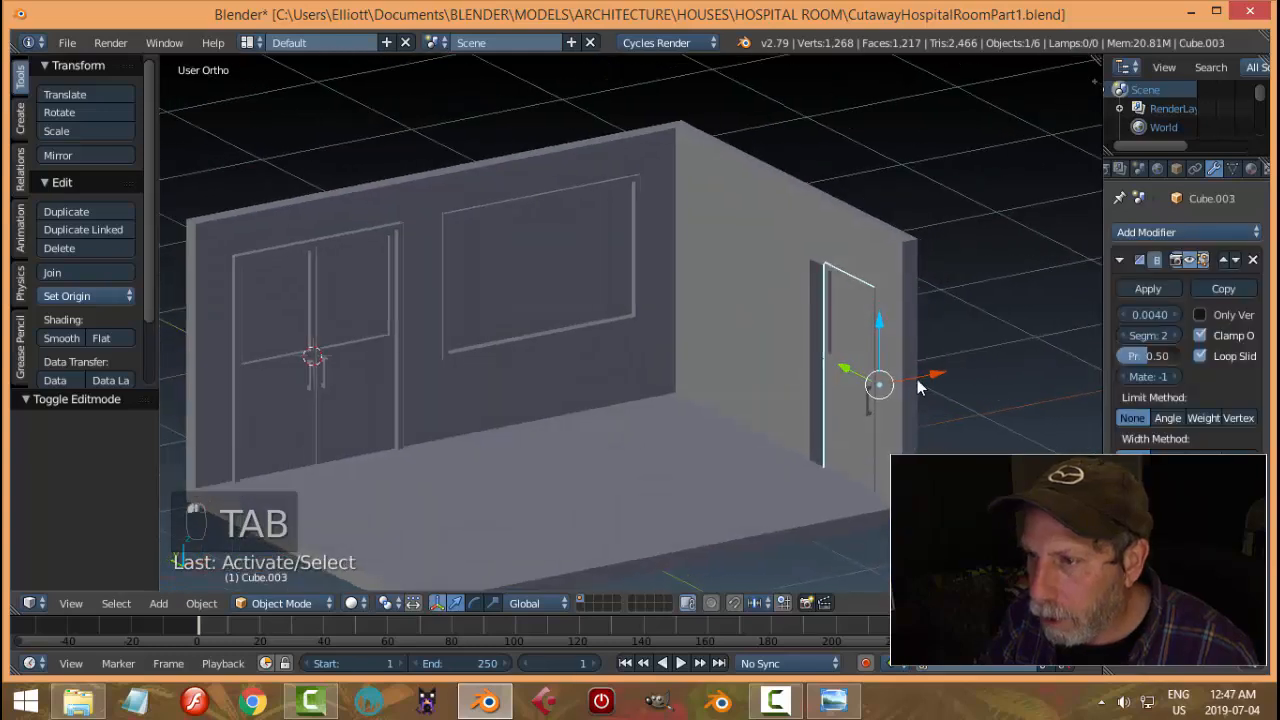
pyautogui.moveTo(929, 376); pyautogui.dragTo(922, 377)
pyautogui.moveTo(922, 377); pyautogui.dragTo(742, 440, button='middle')
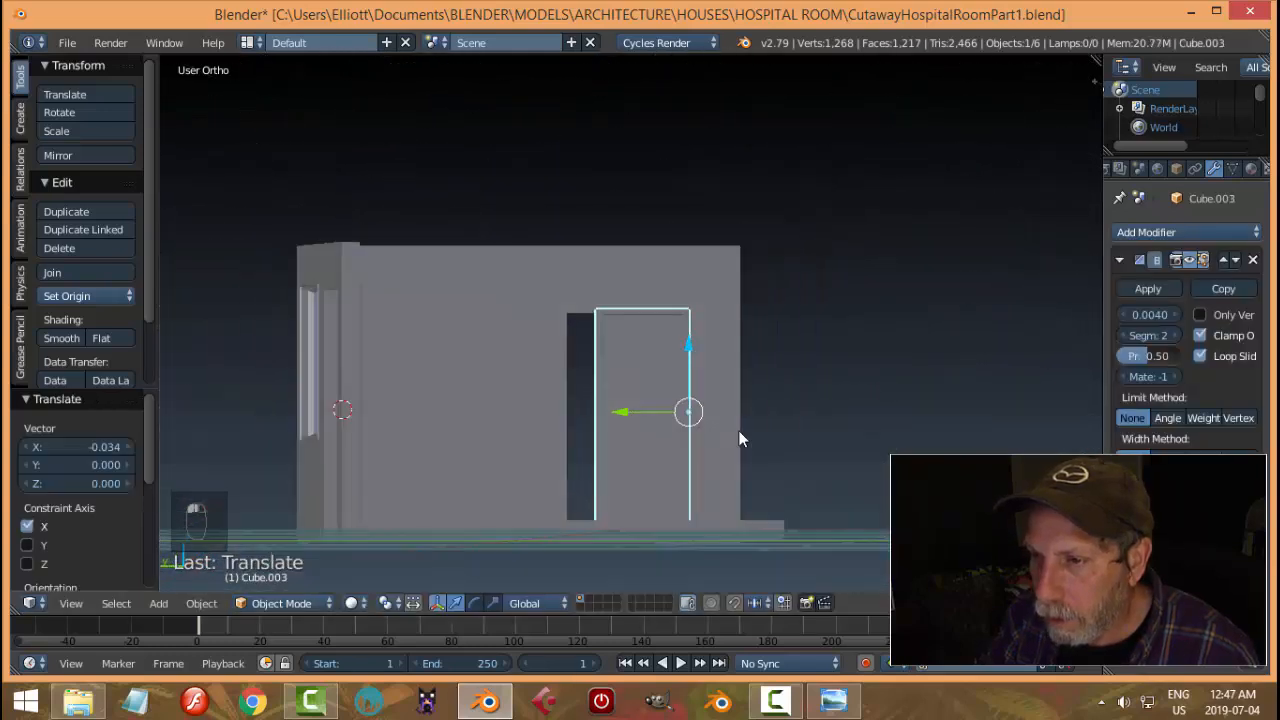
pyautogui.scroll(2, 899, 381)
pyautogui.moveTo(872, 386); pyautogui.dragTo(853, 375)
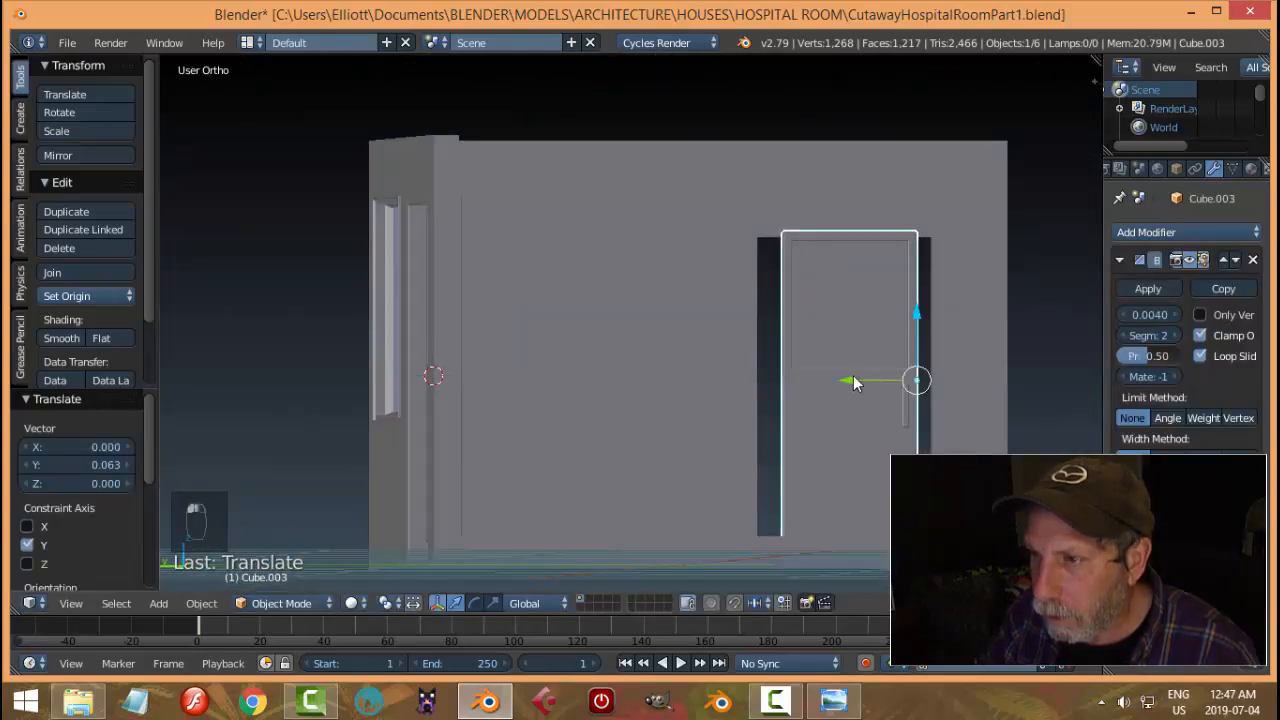
# Compare the door with the reference image and edit the door mesh in wireframe from the left view
pyautogui.press('ctrl+KP_3')
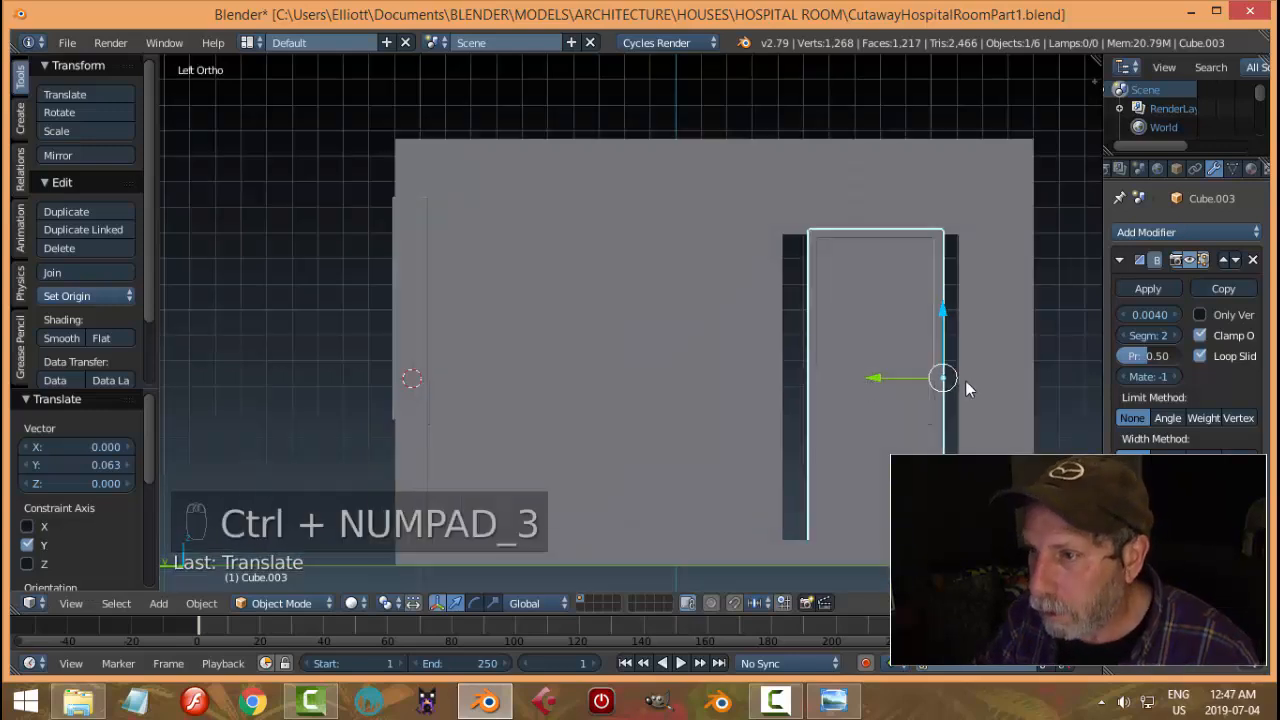
pyautogui.keyDown('shift'); pyautogui.moveTo(965, 380); pyautogui.dragTo(834, 341, button='middle'); pyautogui.keyUp('shift')
pyautogui.scroll(1, 876, 403)
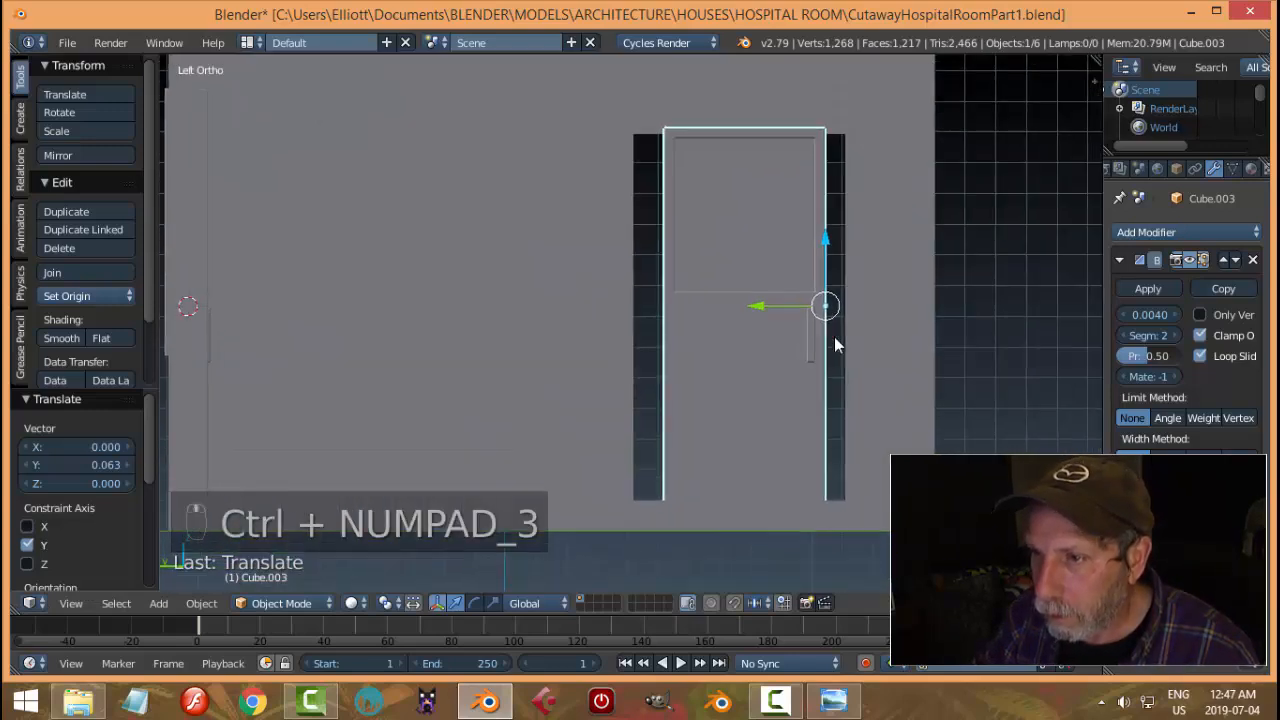
pyautogui.click(833, 700)
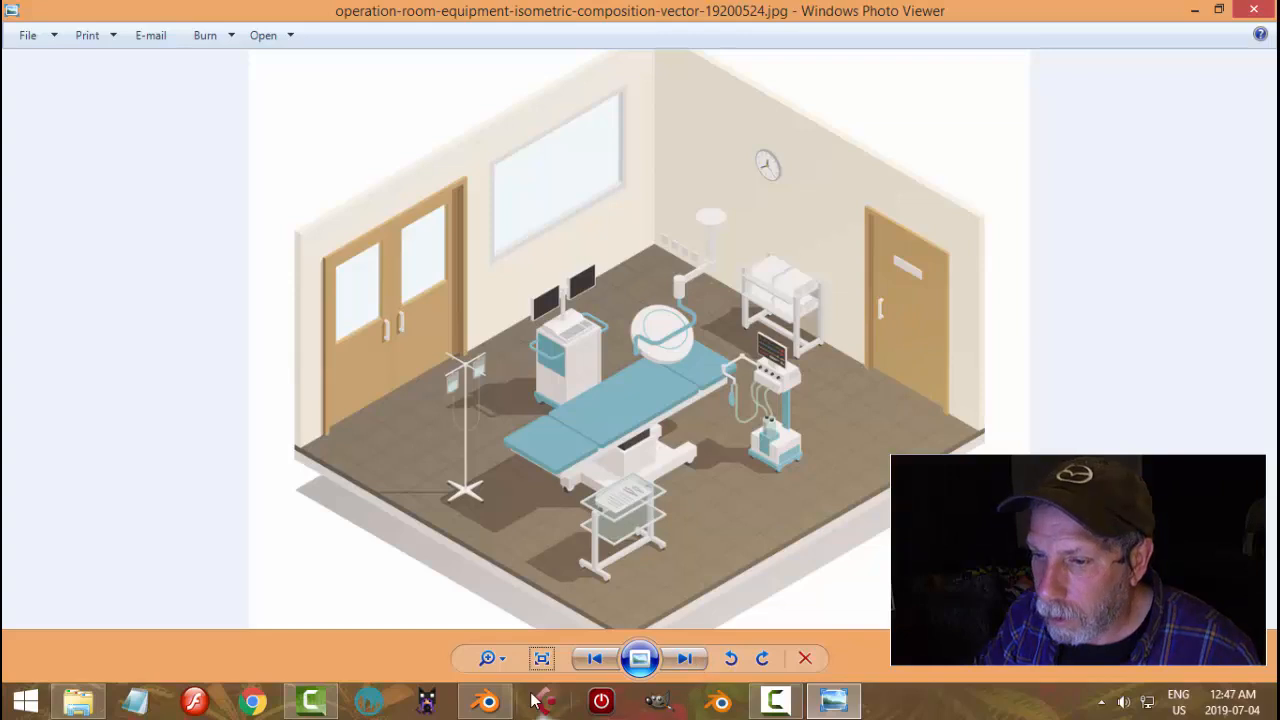
pyautogui.click(487, 700)
pyautogui.press('Tab')
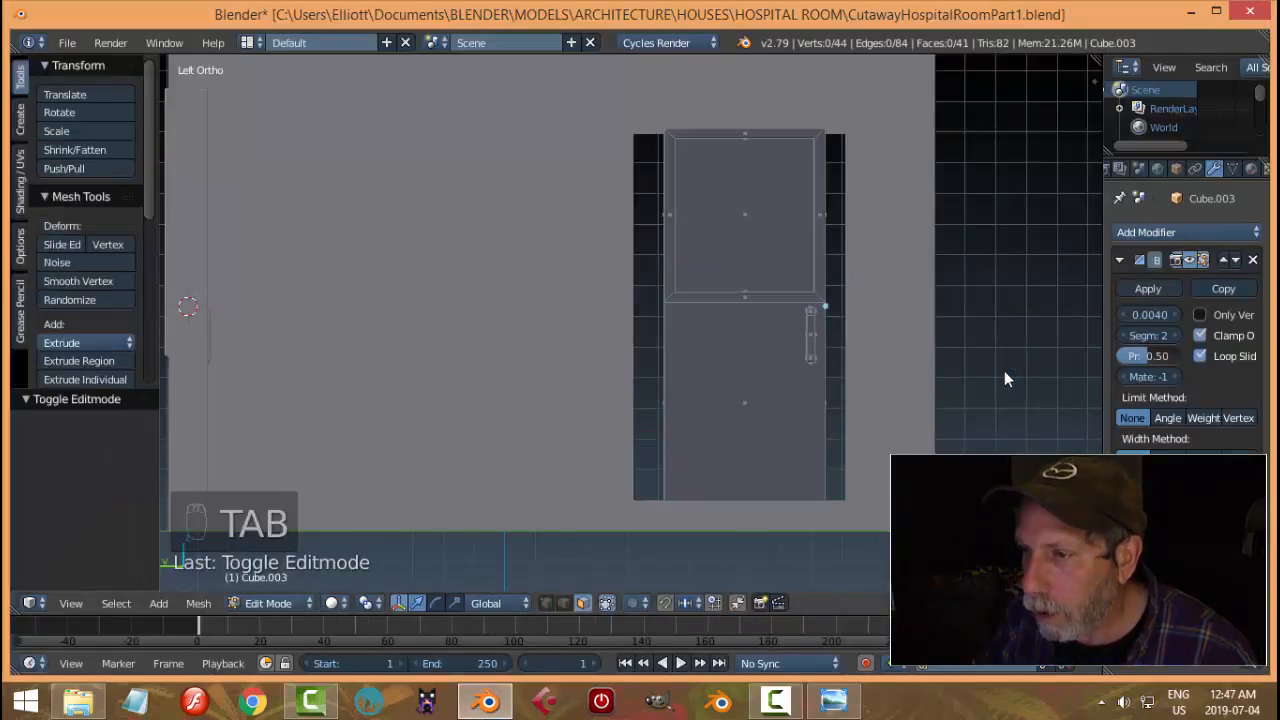
pyautogui.press('z')
pyautogui.click(984, 376)
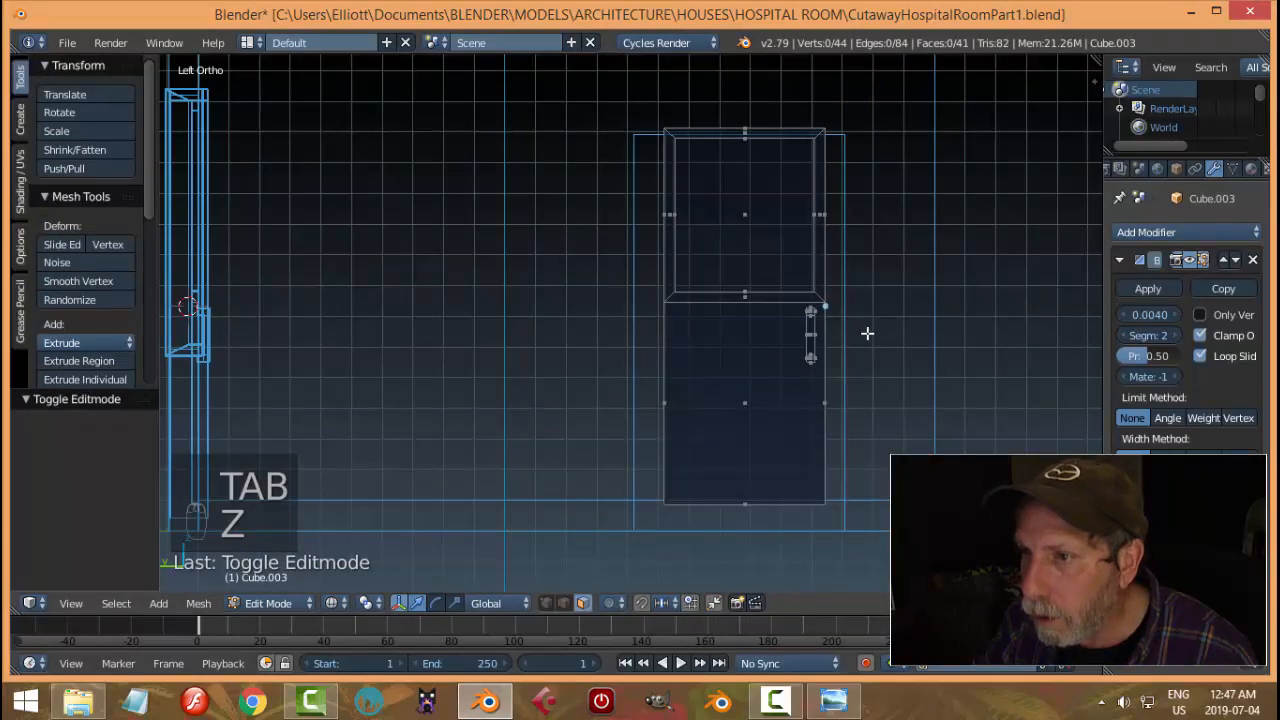
pyautogui.moveTo(866, 334); pyautogui.dragTo(880, 335, button='middle')
pyautogui.press('ctrl+KP_3')
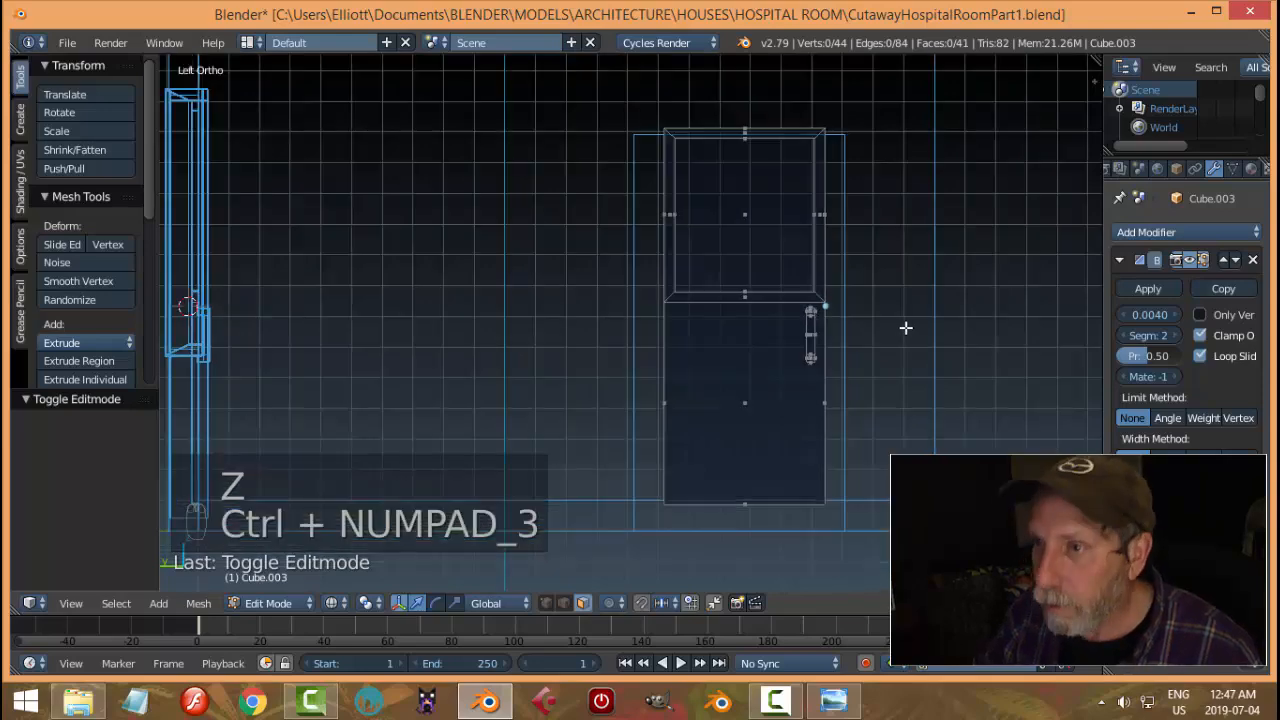
pyautogui.press('n')
pyautogui.moveTo(616, 83); pyautogui.dragTo(647, 198)
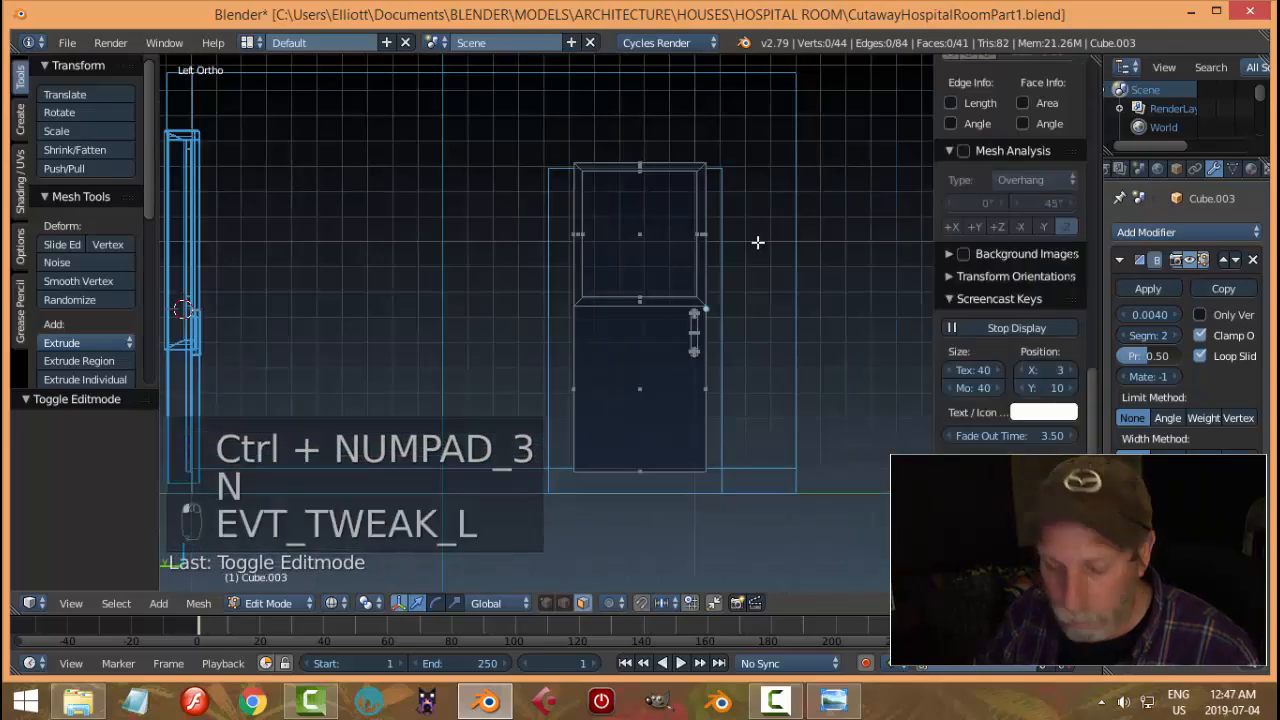
pyautogui.press('n')
pyautogui.press('n')
pyautogui.press('n')
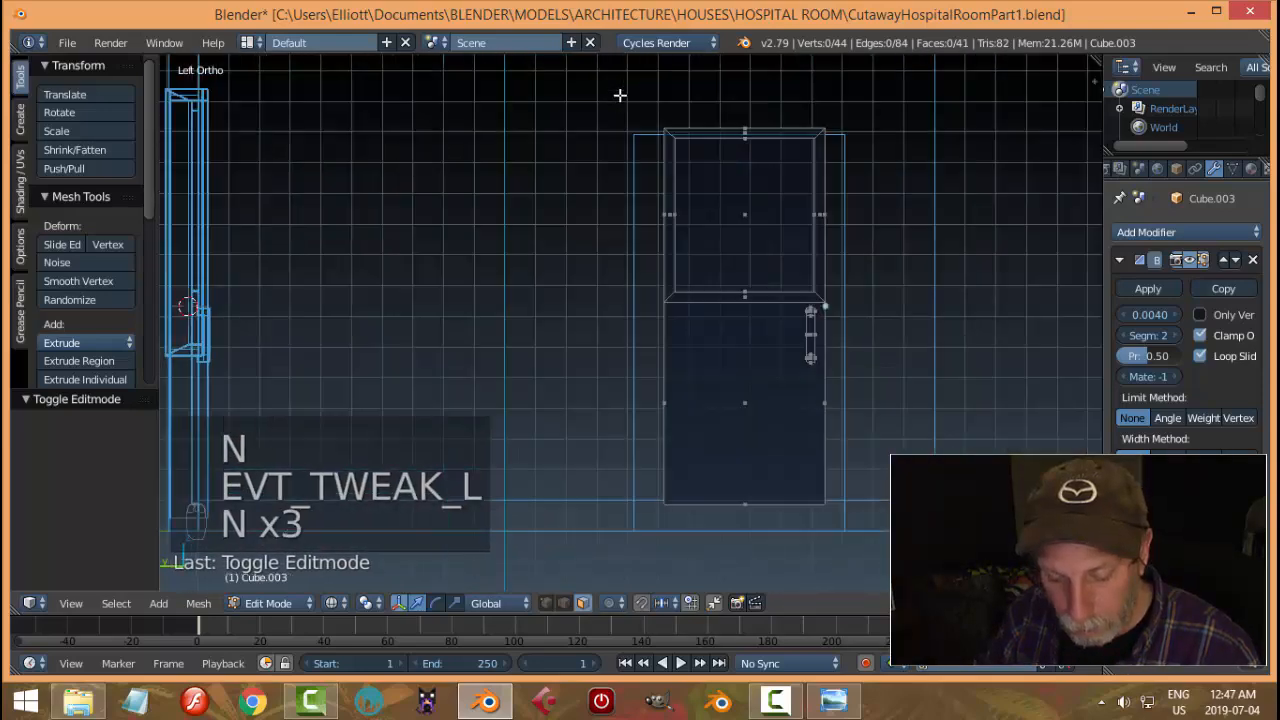
pyautogui.press('b')
pyautogui.moveTo(618, 86); pyautogui.dragTo(704, 544)
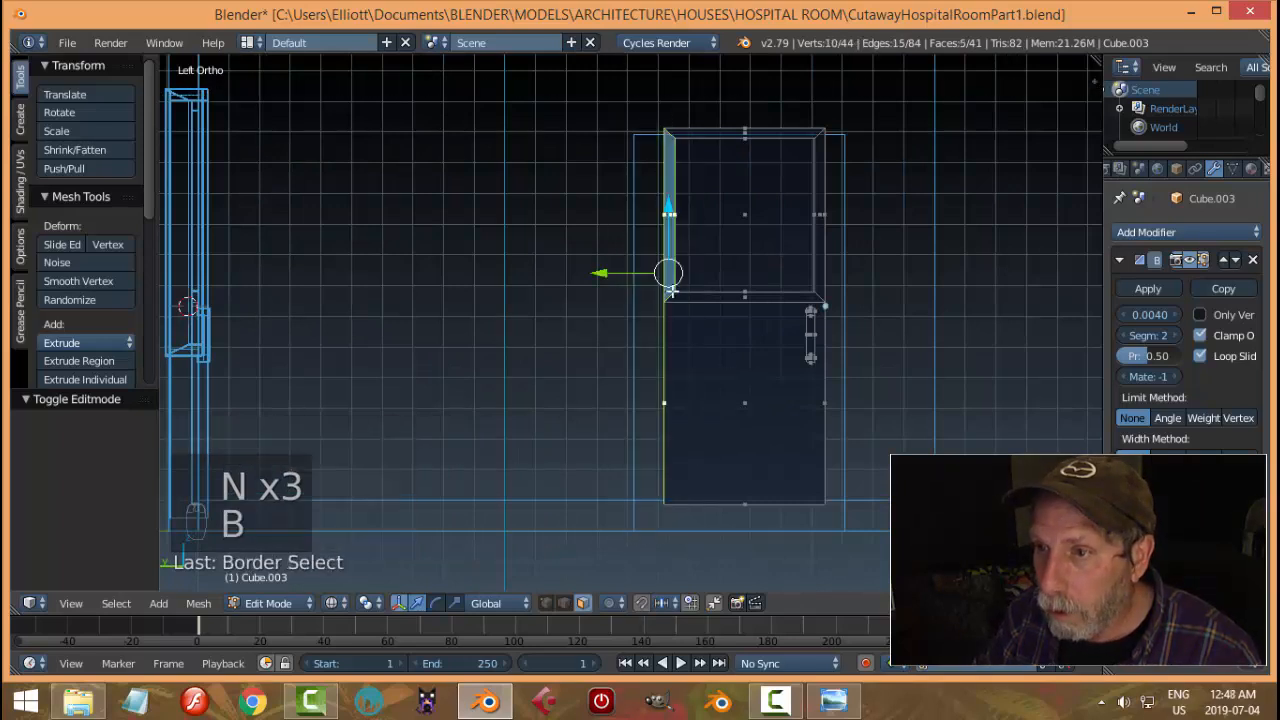
pyautogui.press('a')
# In vertex select mode, move the vertices of the door's corner-side edge along Y to meet the opening's edge
pyautogui.hotkey('ctrl', 'Tab')
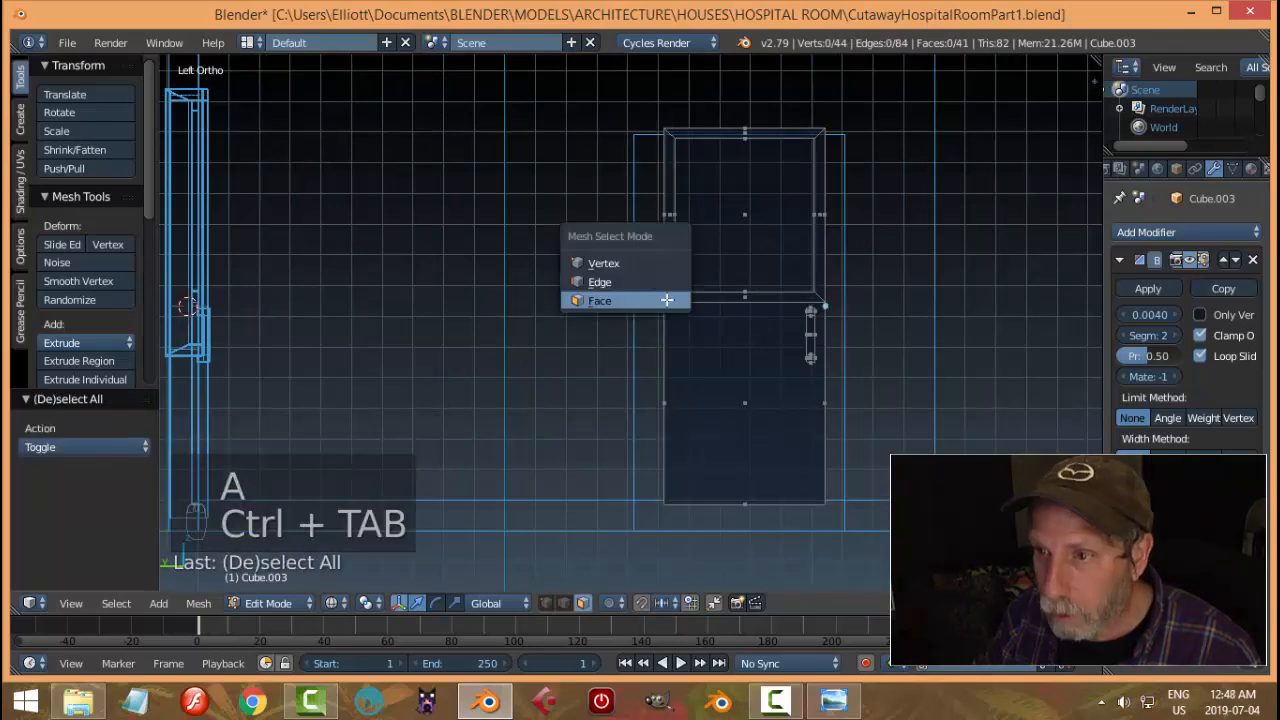
pyautogui.click(643, 263)
pyautogui.press('n')
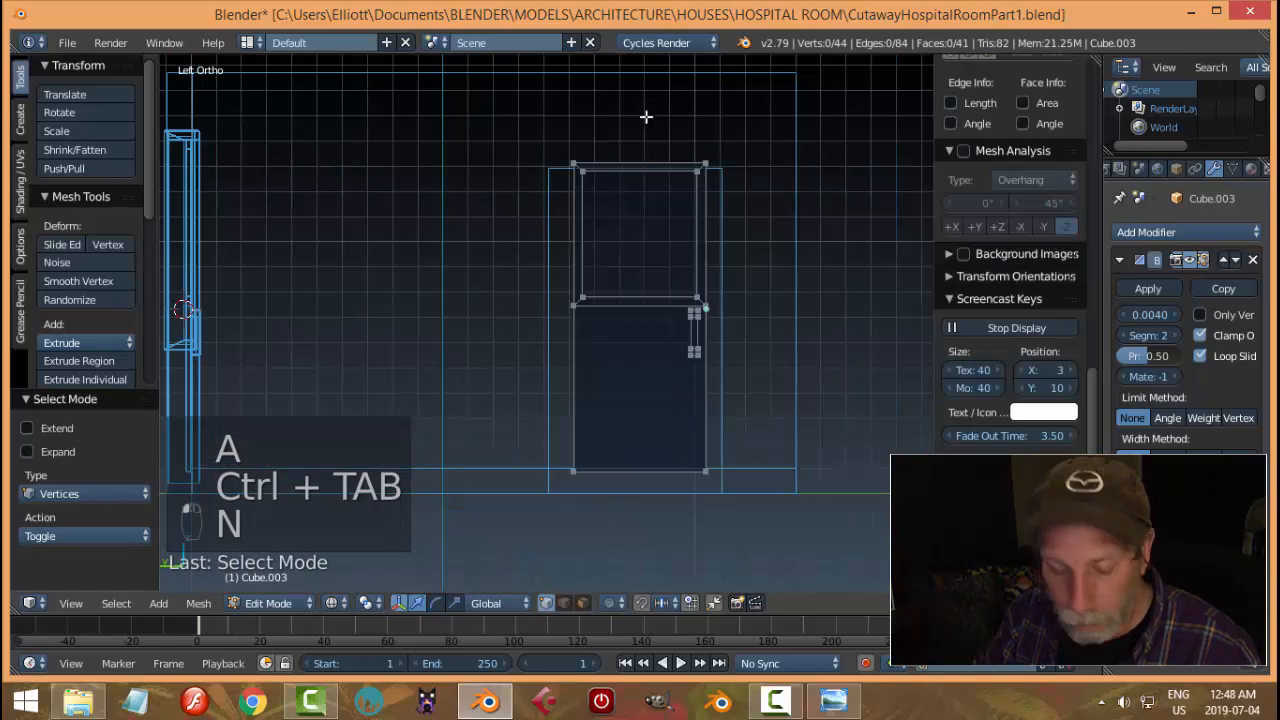
pyautogui.press('n')
pyautogui.press('b')
pyautogui.moveTo(617, 100); pyautogui.dragTo(702, 556)
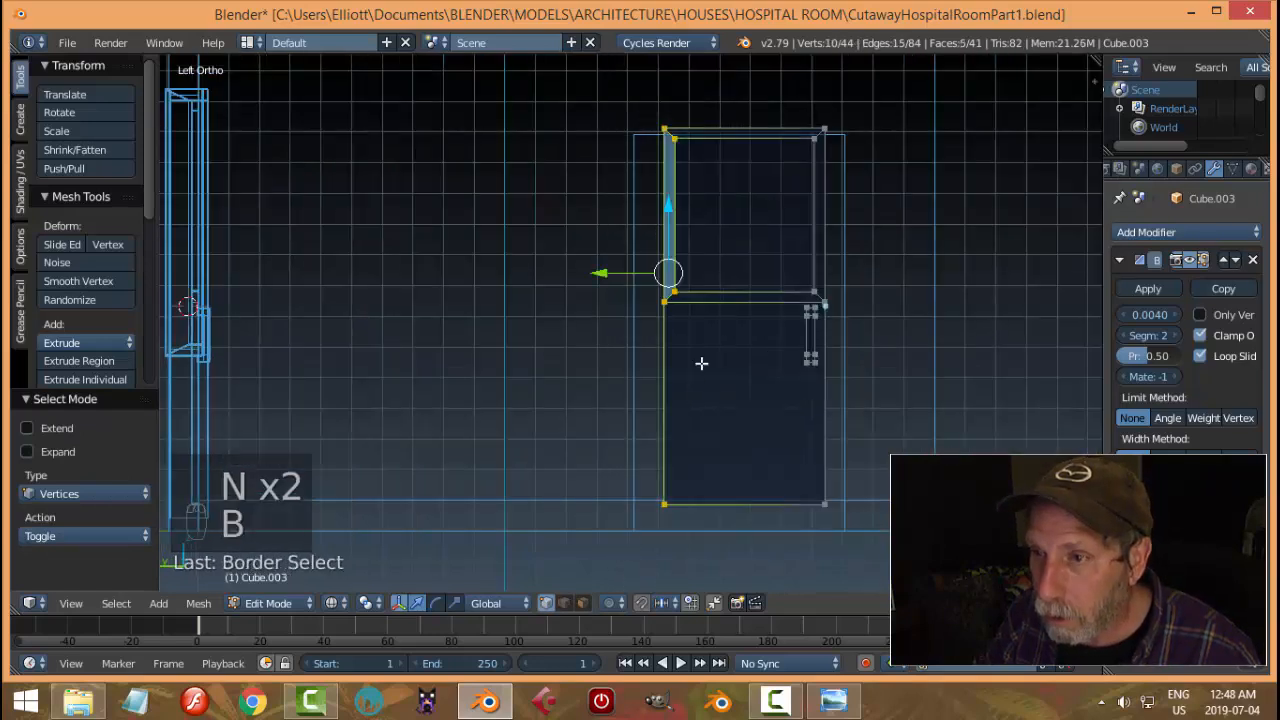
pyautogui.moveTo(590, 274); pyautogui.dragTo(571, 271)
pyautogui.press('a')
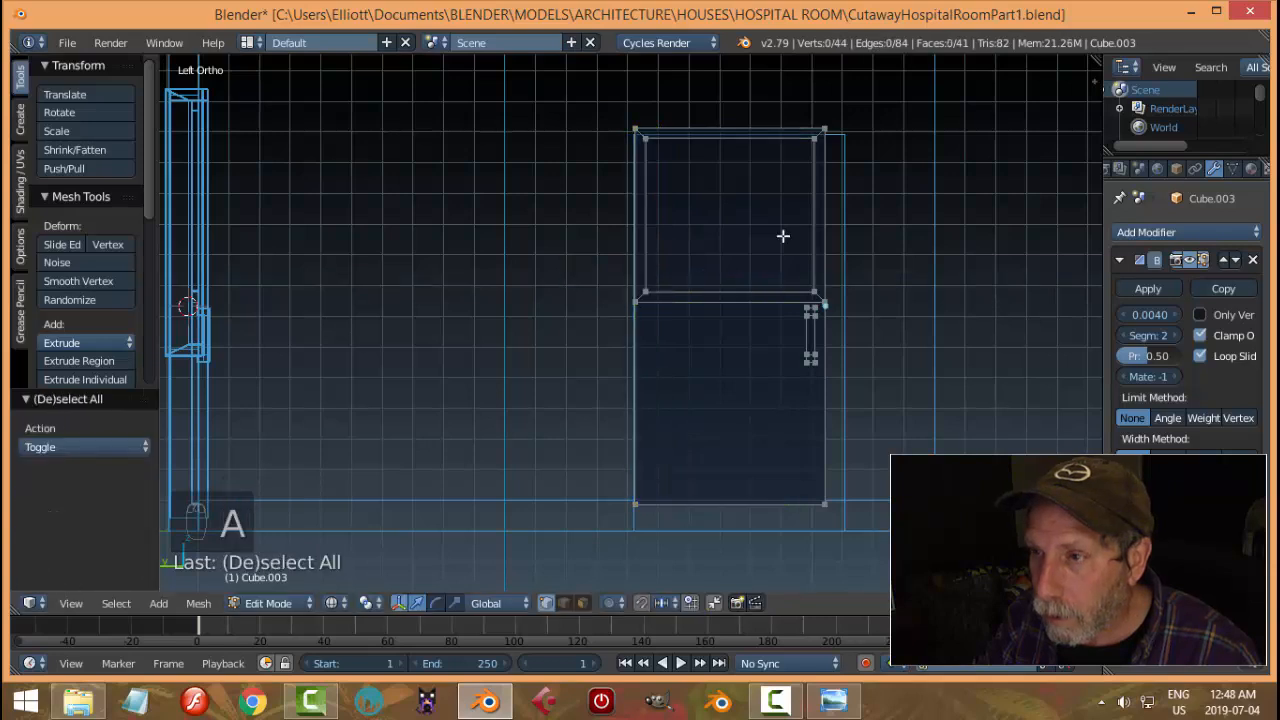
# Move the door's handle-side vertices, including the handle, about -0.079 along Y to the opening's edge, and restore solid shading
pyautogui.press('b')
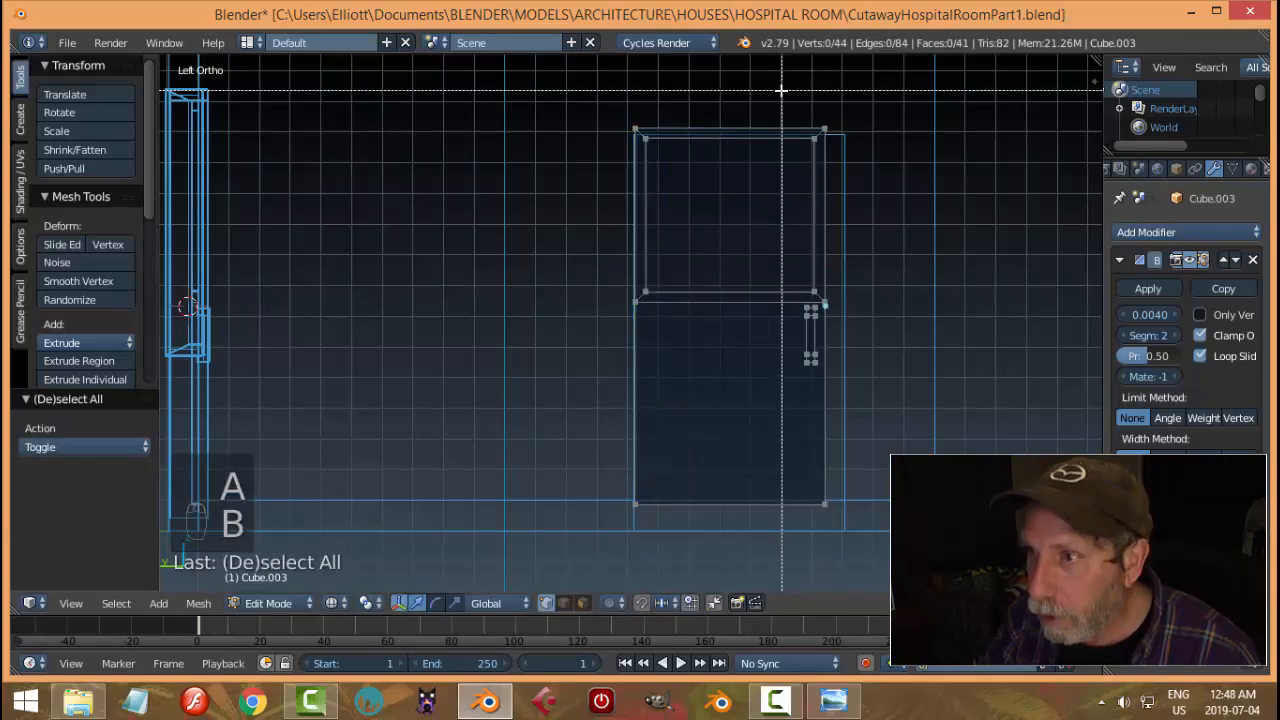
pyautogui.moveTo(782, 90); pyautogui.dragTo(878, 546)
pyautogui.moveTo(771, 318)
pyautogui.mouseDown()
pyautogui.moveTo(760, 320)
pyautogui.moveTo(781, 329)
pyautogui.mouseUp()
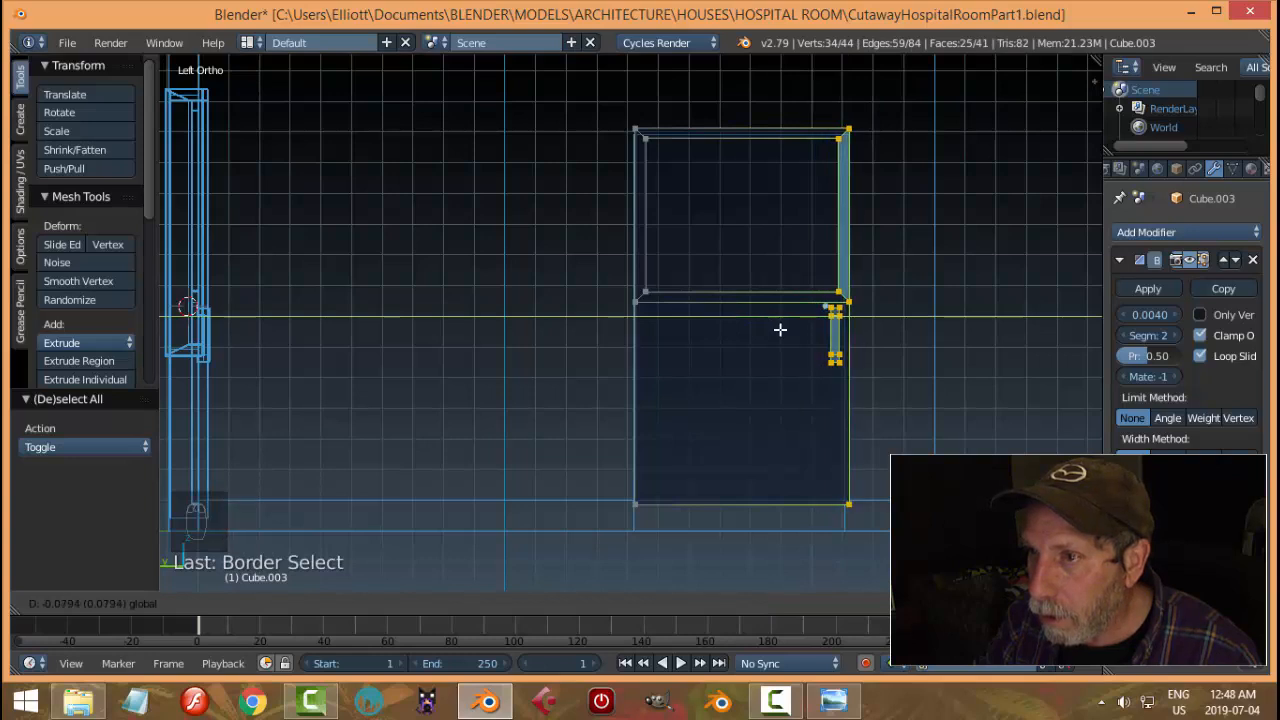
pyautogui.press('a')
pyautogui.press('s')
pyautogui.press('z')
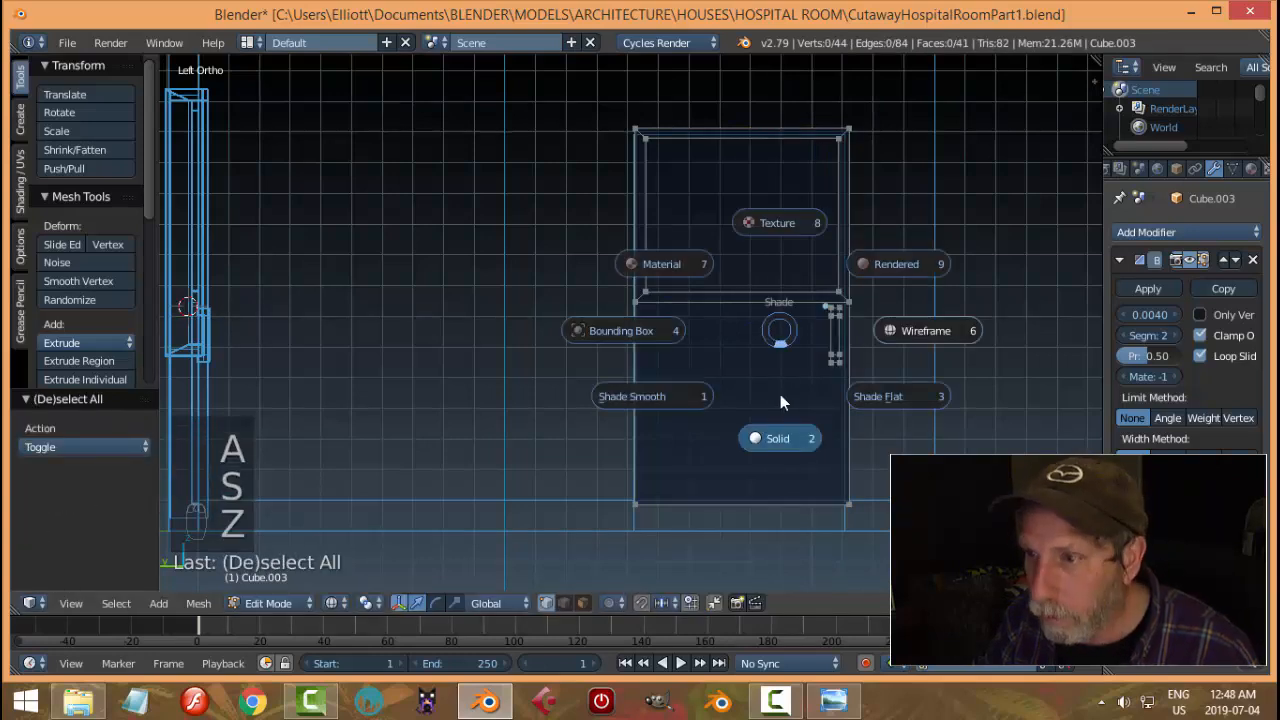
pyautogui.click(776, 436)
# Compare the widened door with the reference image and return the door to Object Mode
pyautogui.click(833, 700)
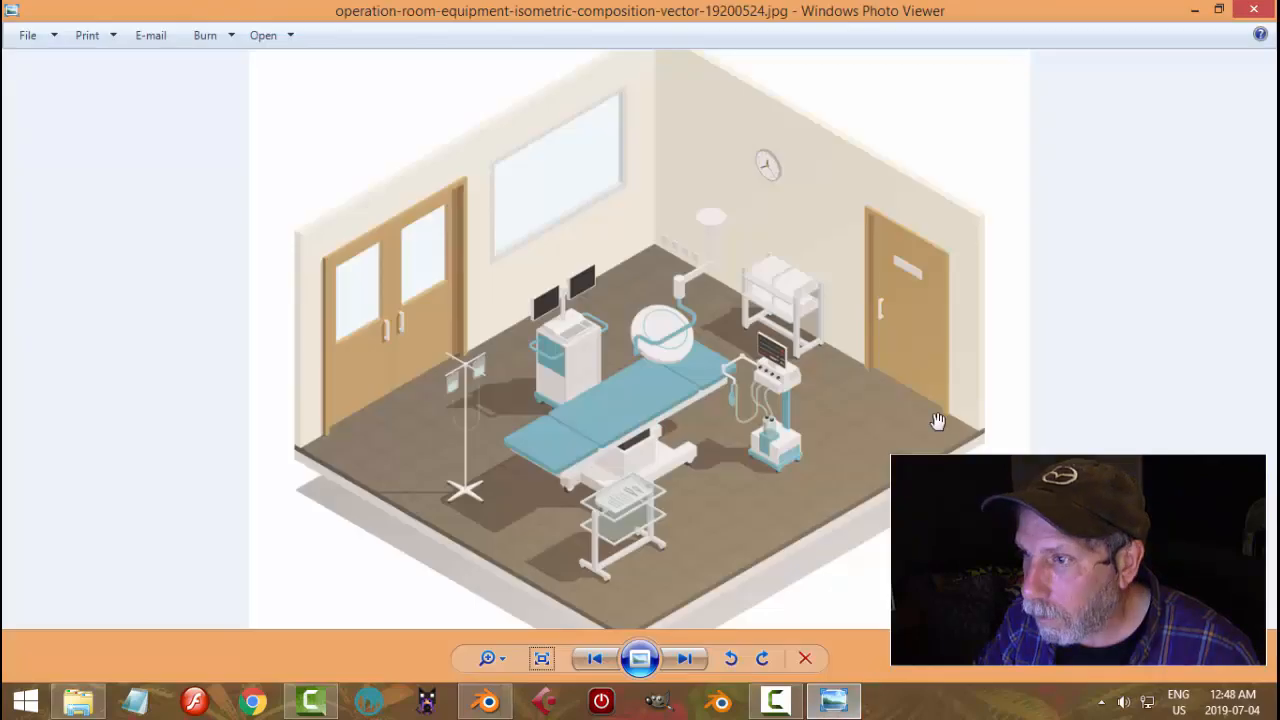
pyautogui.click(485, 701)
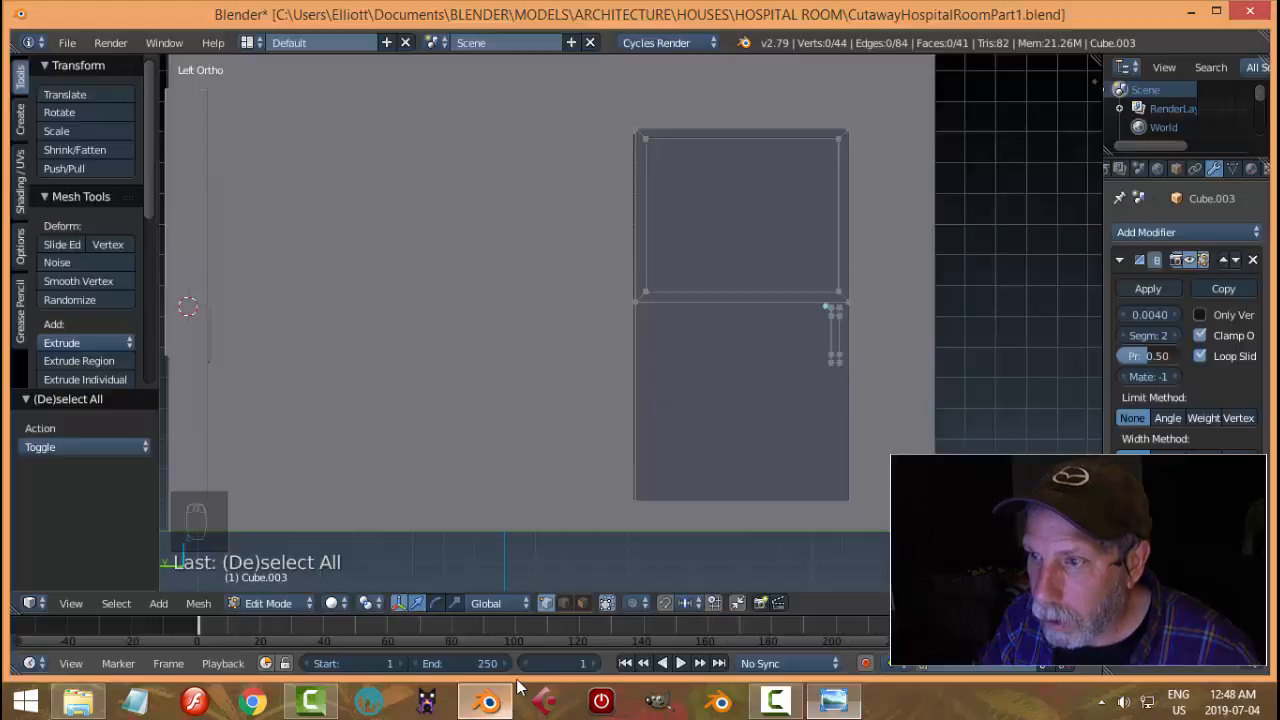
pyautogui.moveTo(775, 300); pyautogui.dragTo(717, 330, button='middle')
pyautogui.press('Tab')
pyautogui.click(519, 334)
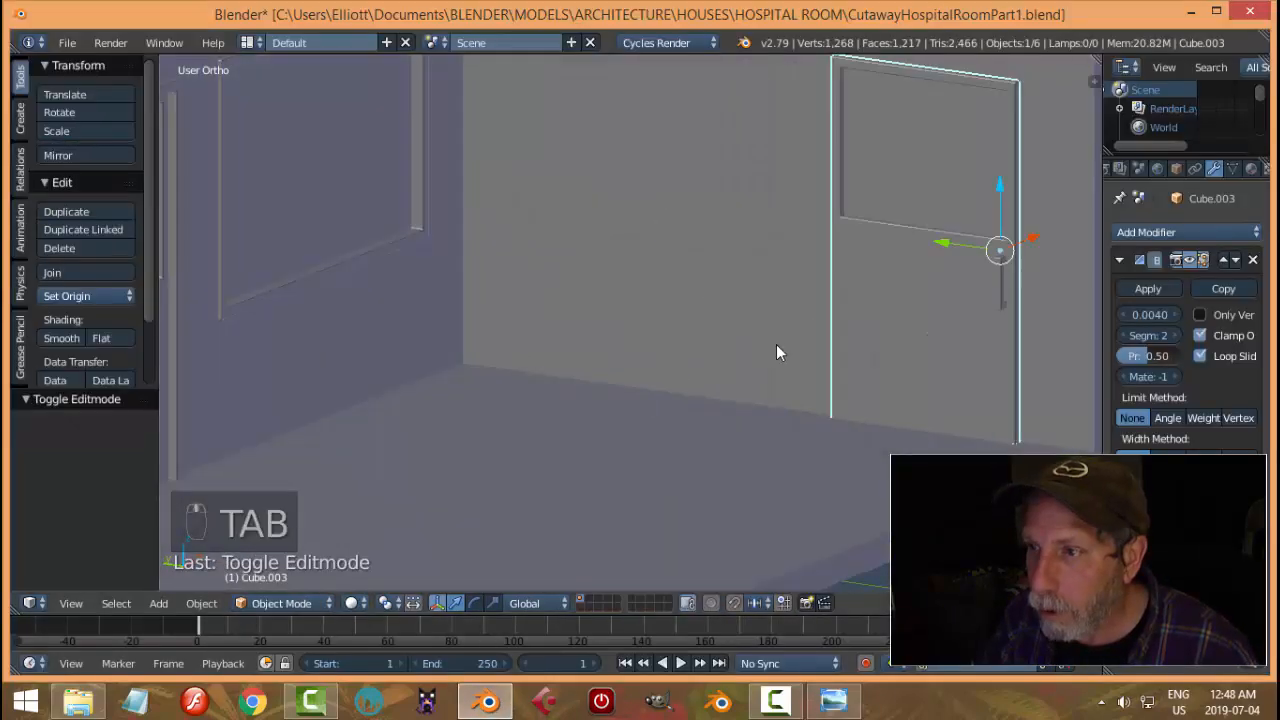
# Nudge the single door slightly along X in its wall opening, deselect it, and inspect the fit
pyautogui.scroll(-5, 776, 344)
pyautogui.press('a')
pyautogui.press('a')
pyautogui.moveTo(887, 326); pyautogui.dragTo(817, 357, button='middle')
pyautogui.rightClick(824, 336)
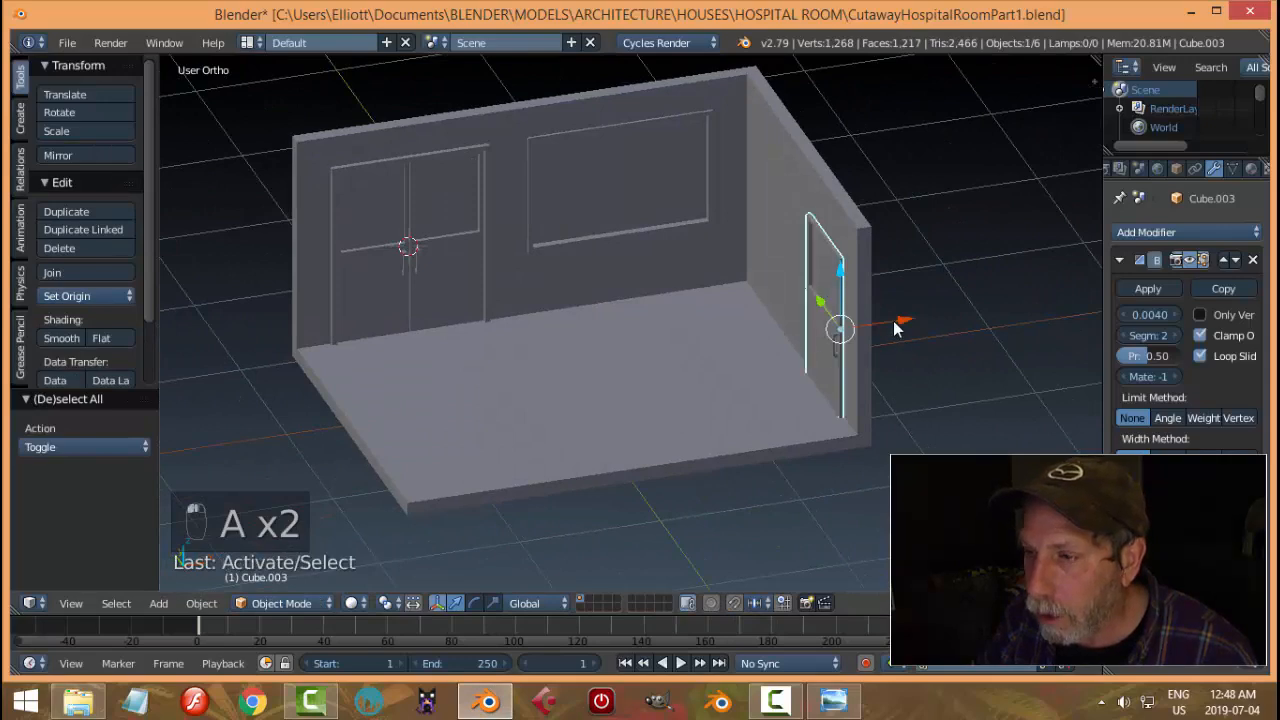
pyautogui.moveTo(899, 320); pyautogui.dragTo(902, 321)
pyautogui.press('a')
pyautogui.moveTo(823, 378); pyautogui.dragTo(909, 362, button='middle')
pyautogui.scroll(2, 843, 287)
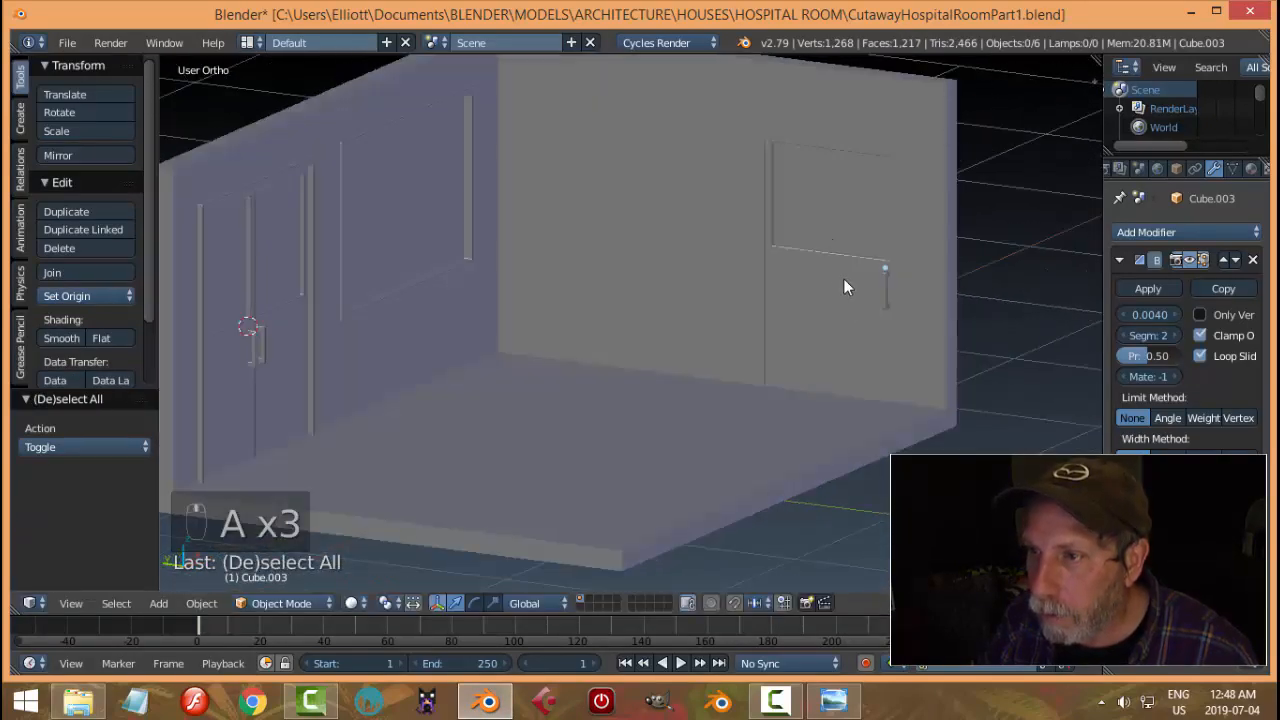
# Duplicate the double door's frame and move the copy -0.813 along Y into the room
pyautogui.scroll(-4, 843, 287)
pyautogui.moveTo(843, 287); pyautogui.dragTo(600, 252, button='middle')
pyautogui.rightClick(521, 210)
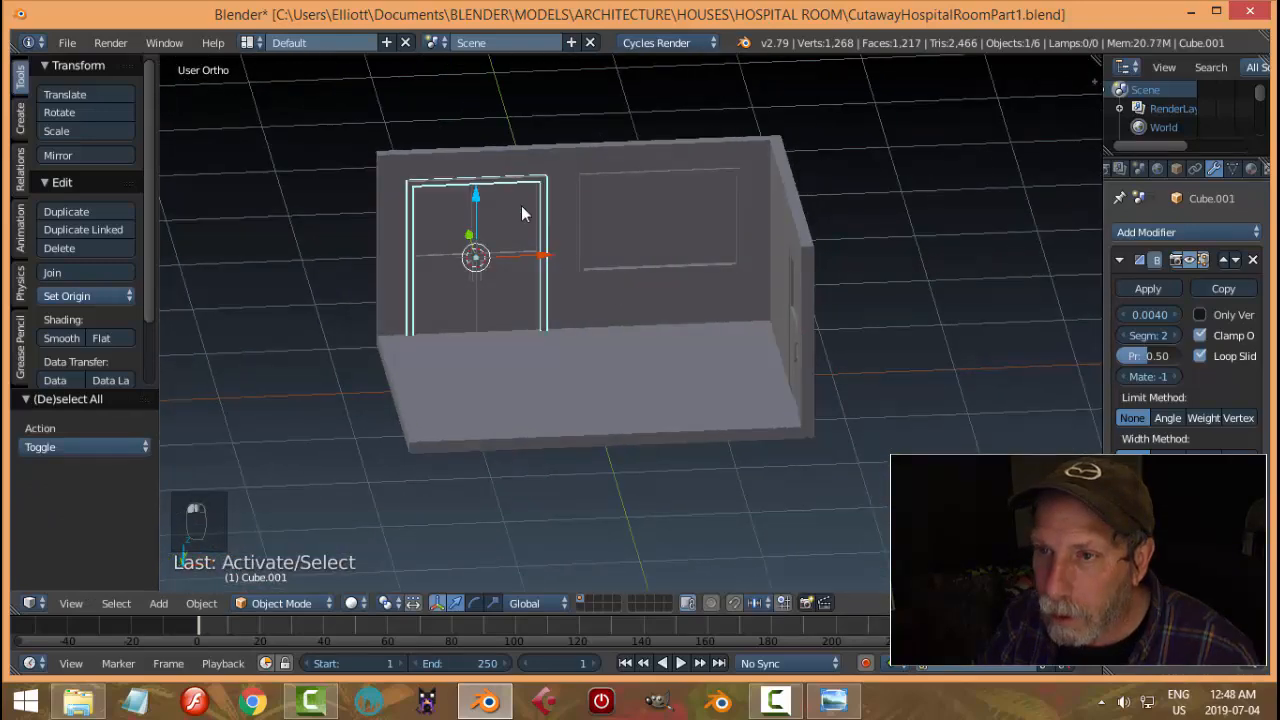
pyautogui.moveTo(521, 213); pyautogui.dragTo(611, 240, button='middle')
pyautogui.hotkey('shift', 'd')
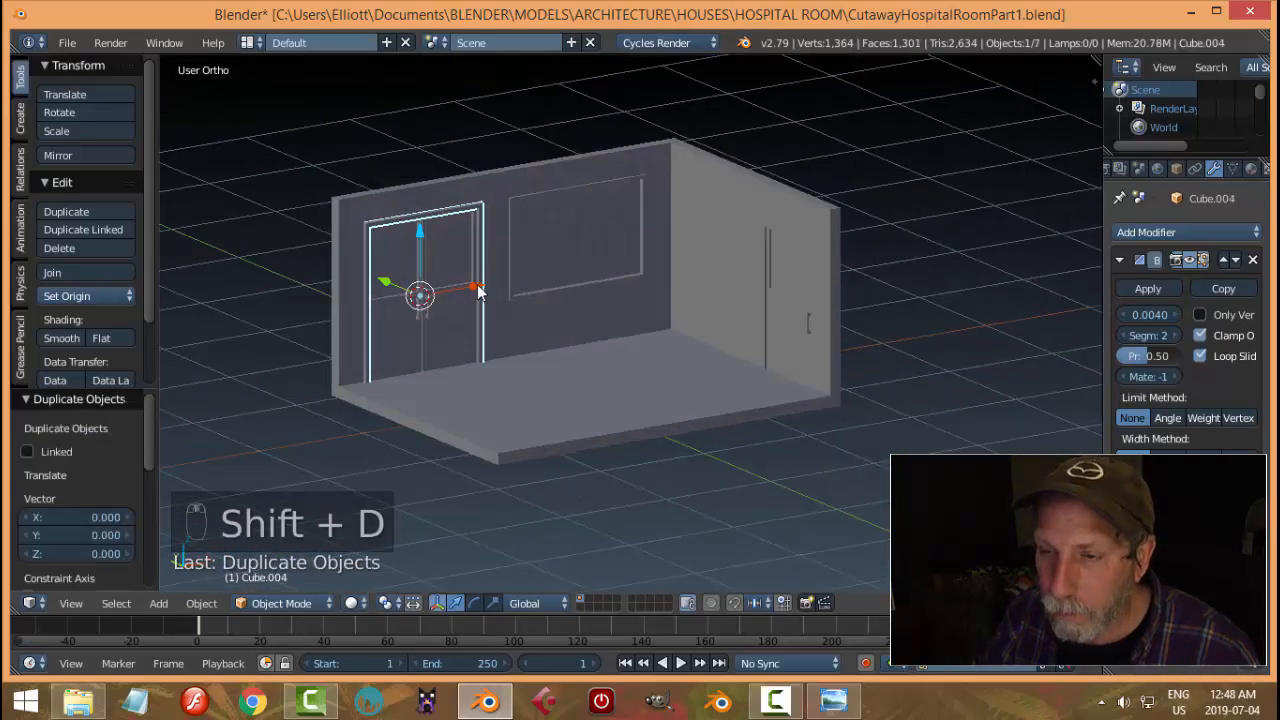
pyautogui.moveTo(393, 283); pyautogui.dragTo(447, 319)
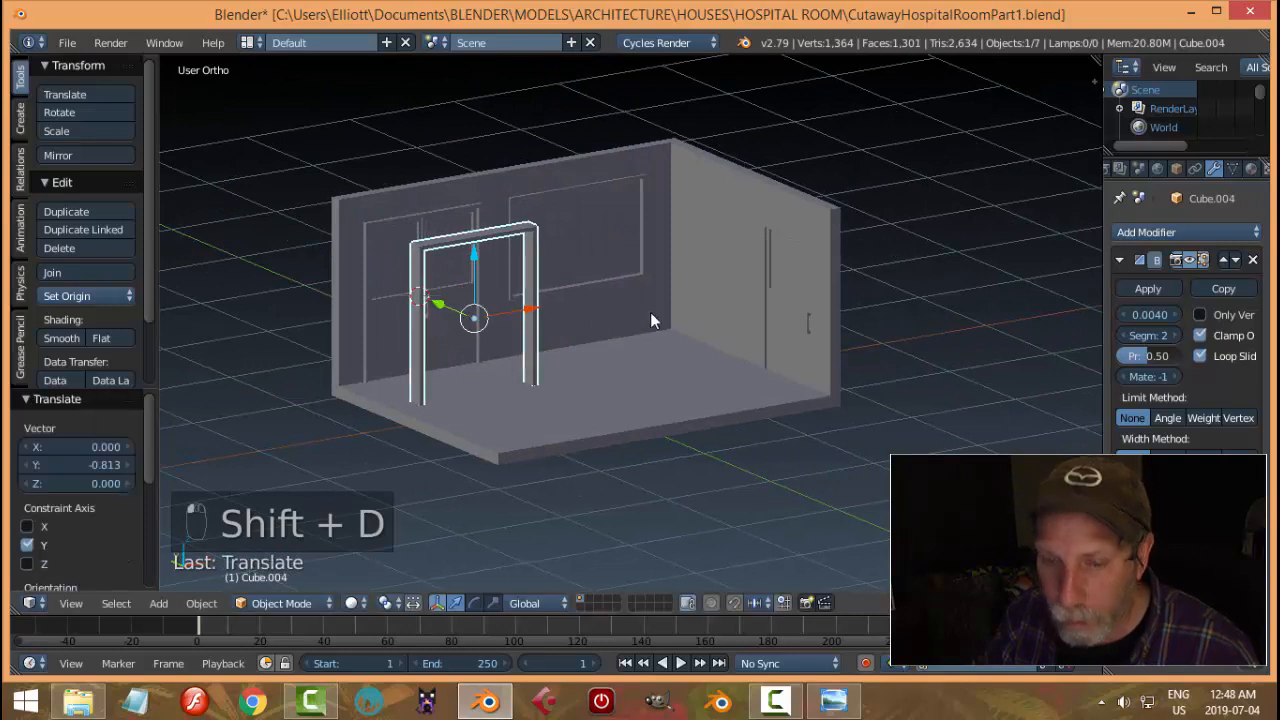
# Rotate the duplicated door frame 90 degrees about the Z axis
pyautogui.write('rz')
pyautogui.write('90')
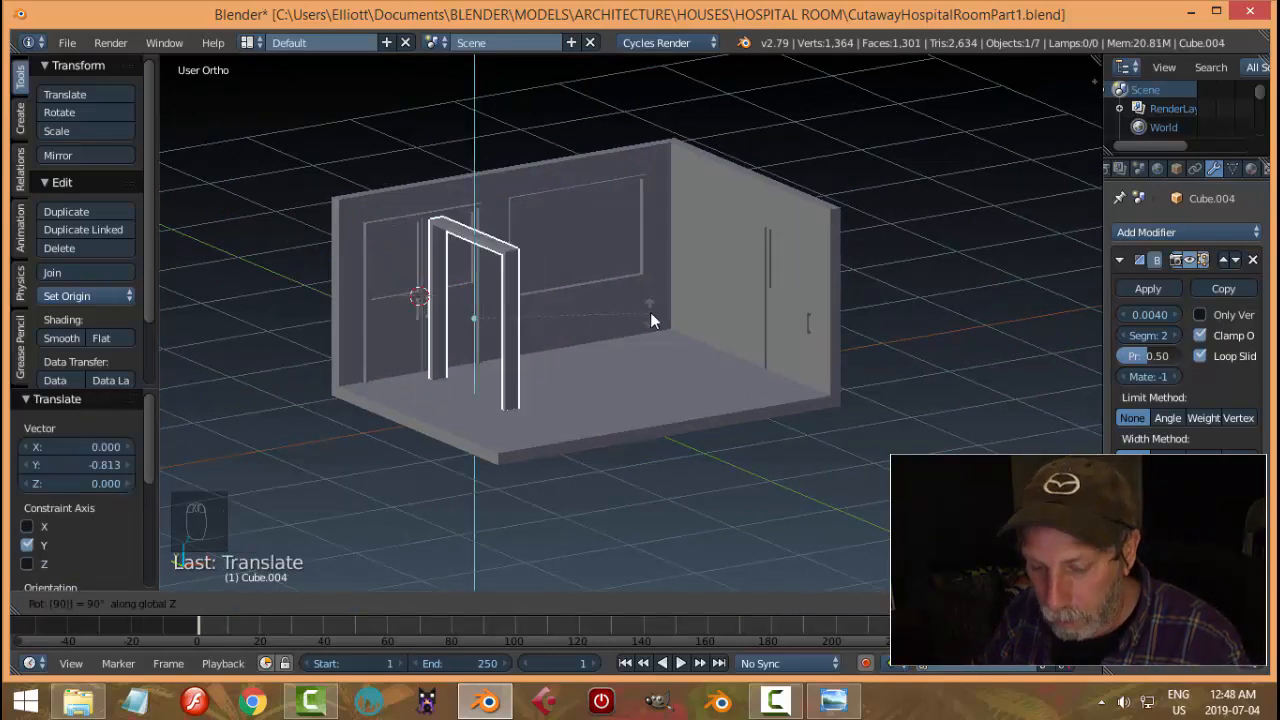
pyautogui.press('Return')
# Move the rotated door frame 2.431 along X and -0.951 along Y onto the single door's wall
pyautogui.press('g')
pyautogui.press('x')
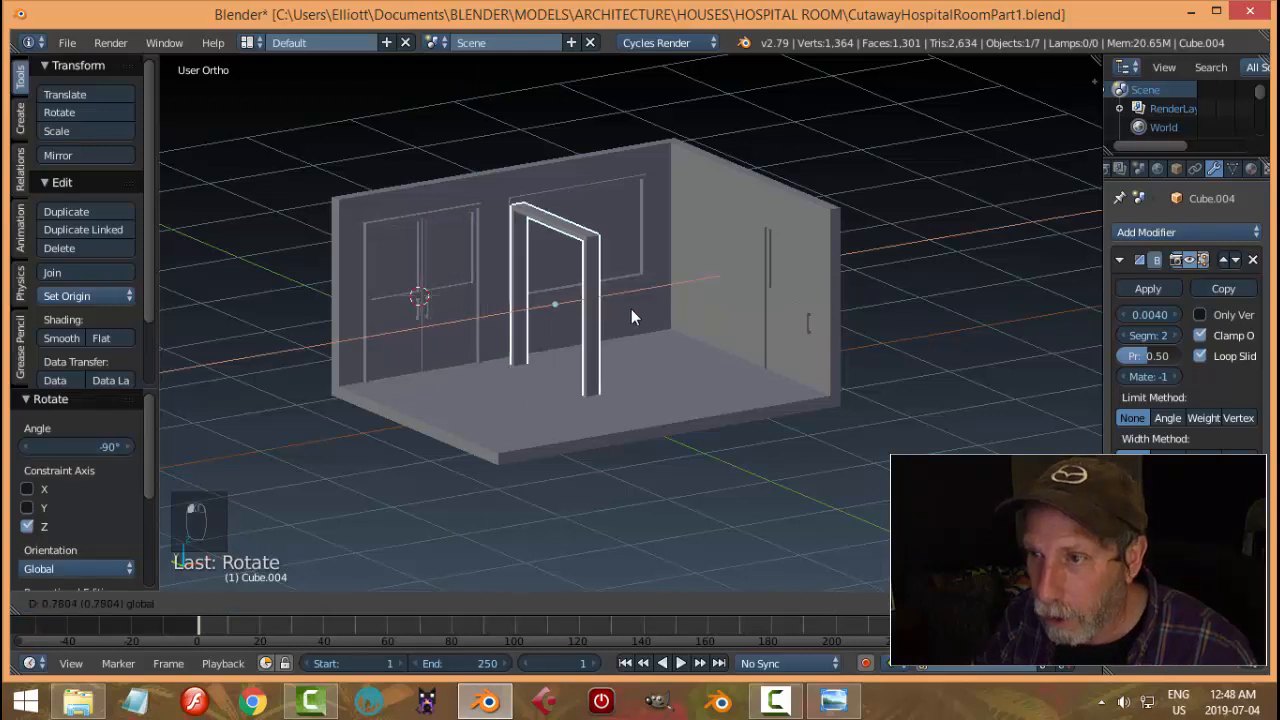
pyautogui.click(787, 322)
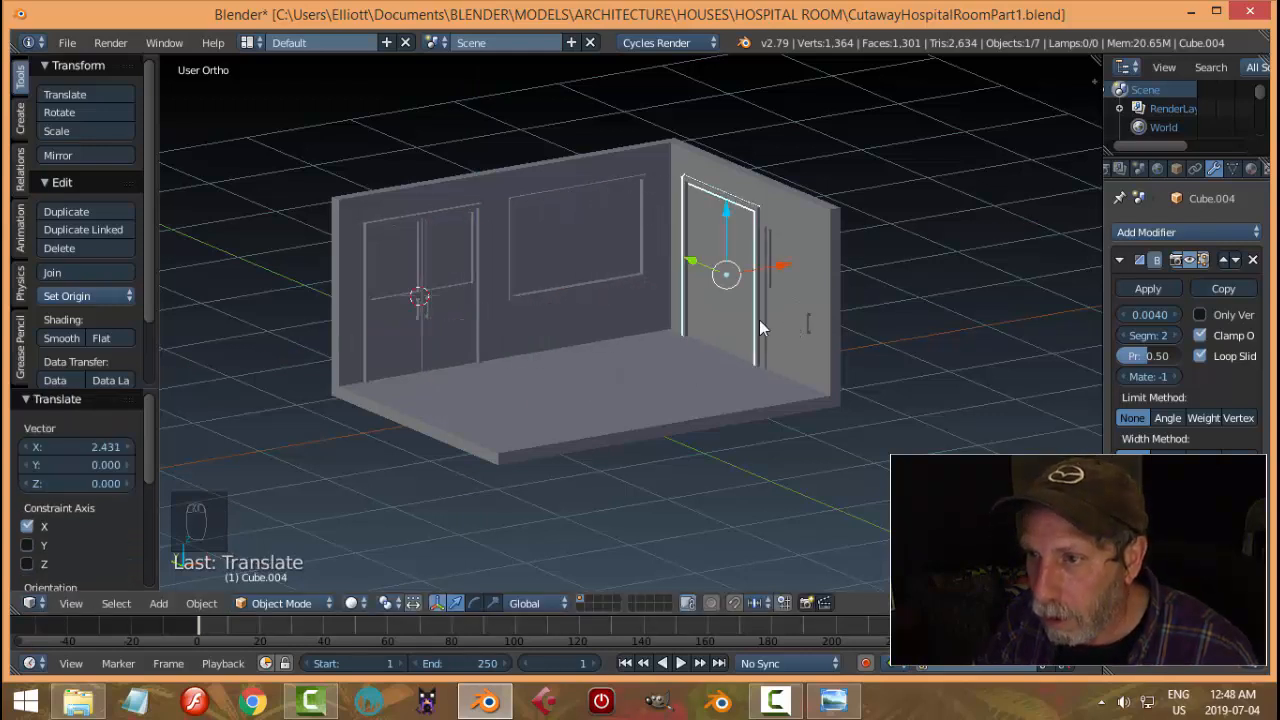
pyautogui.press('g')
pyautogui.press('y')
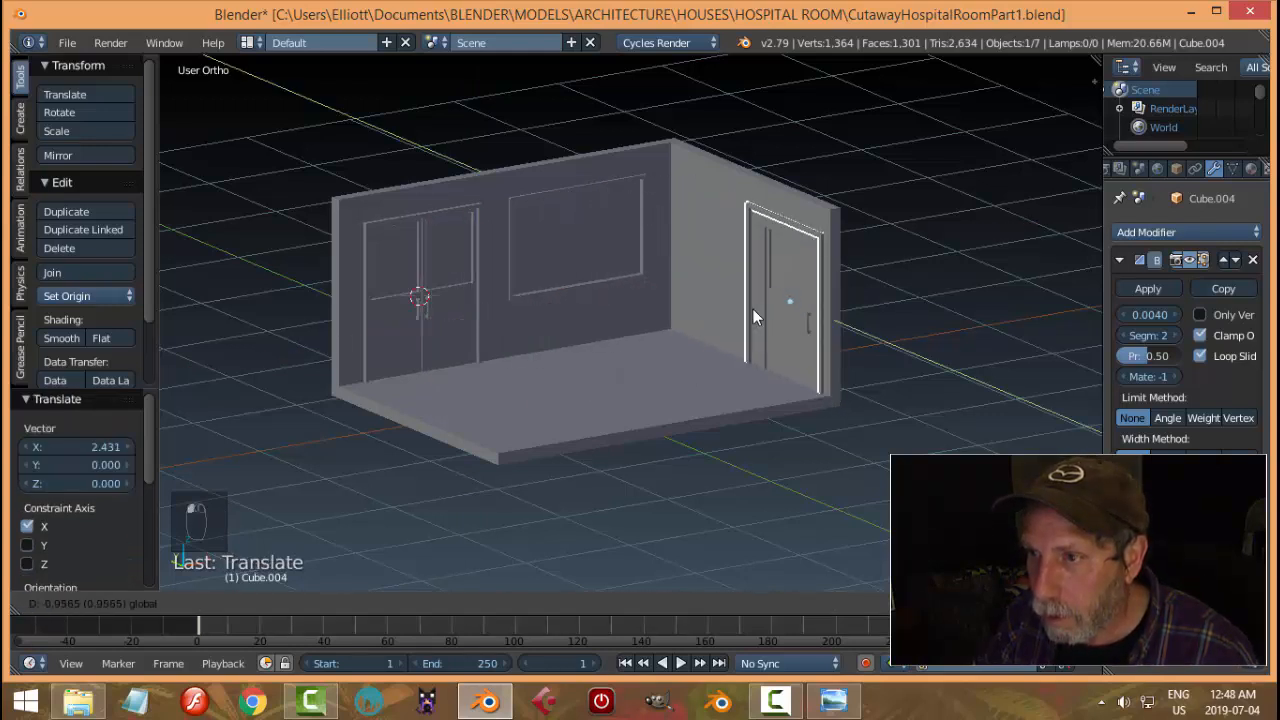
pyautogui.click(753, 316)
# In the left wireframe view, edit the frame copy and shift its post opposite the handle along Y up to the door's edge
pyautogui.press('ctrl+KP_3')
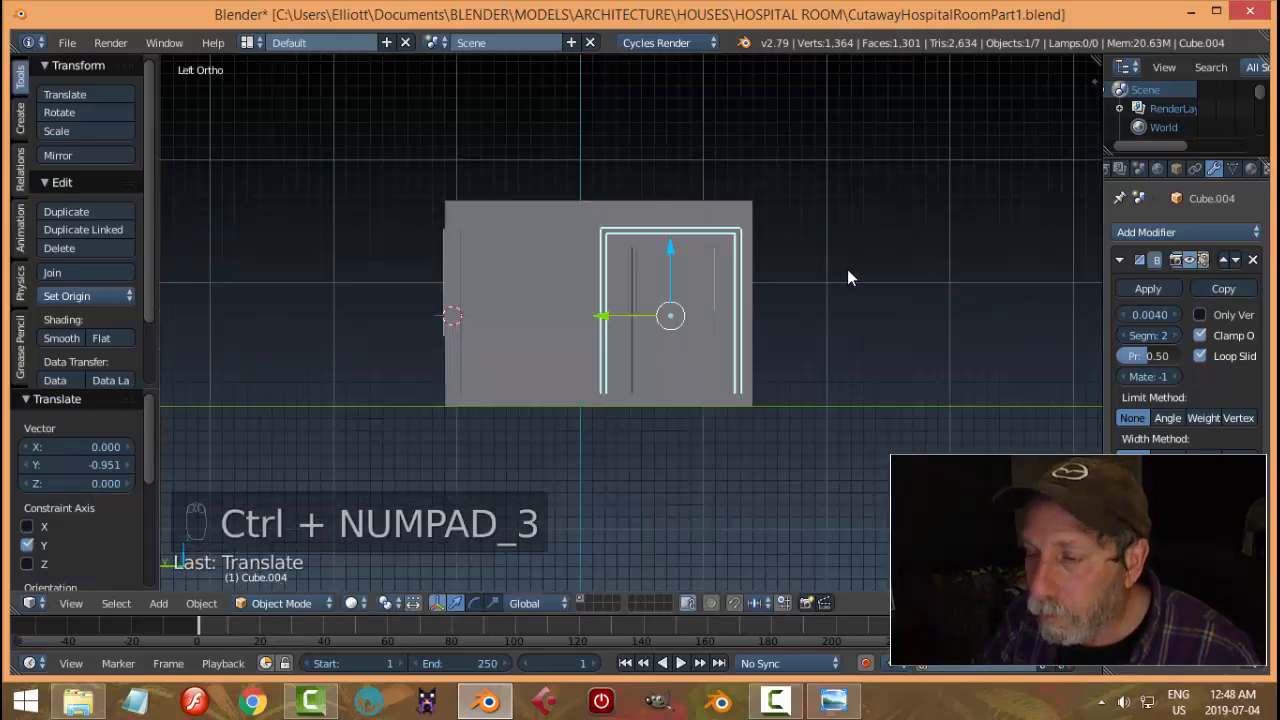
pyautogui.press('Tab')
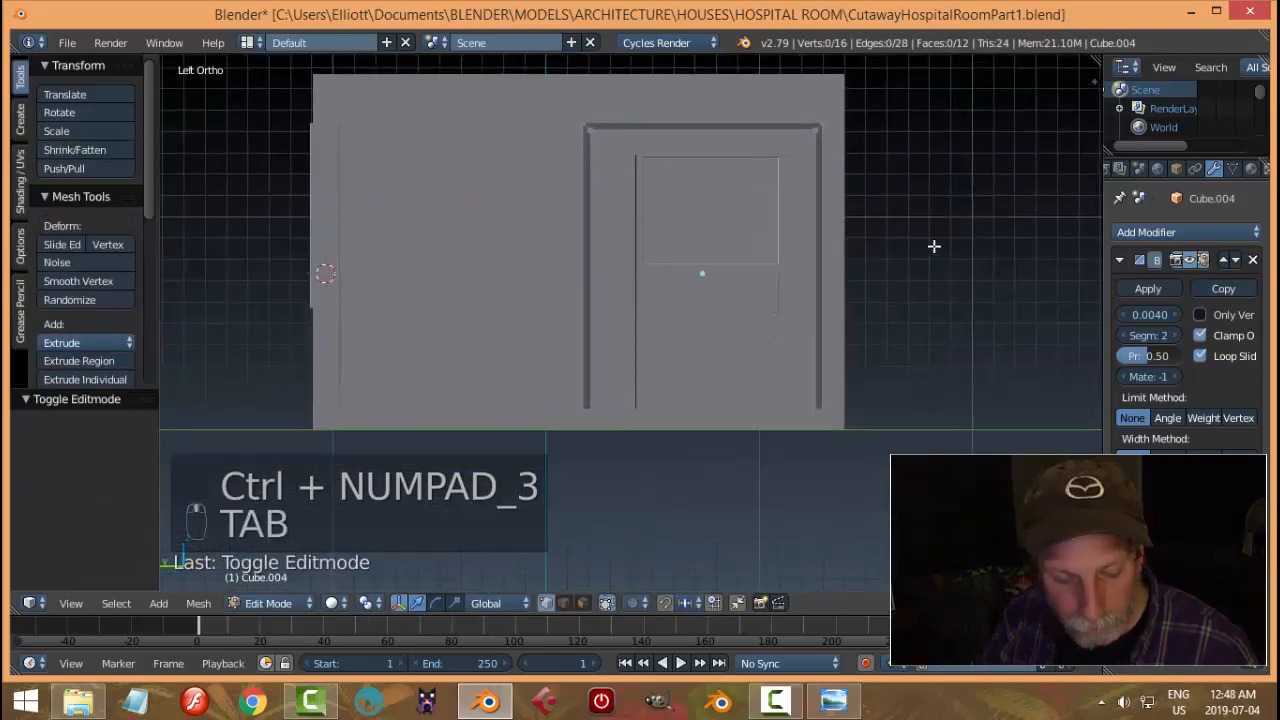
pyautogui.press('z')
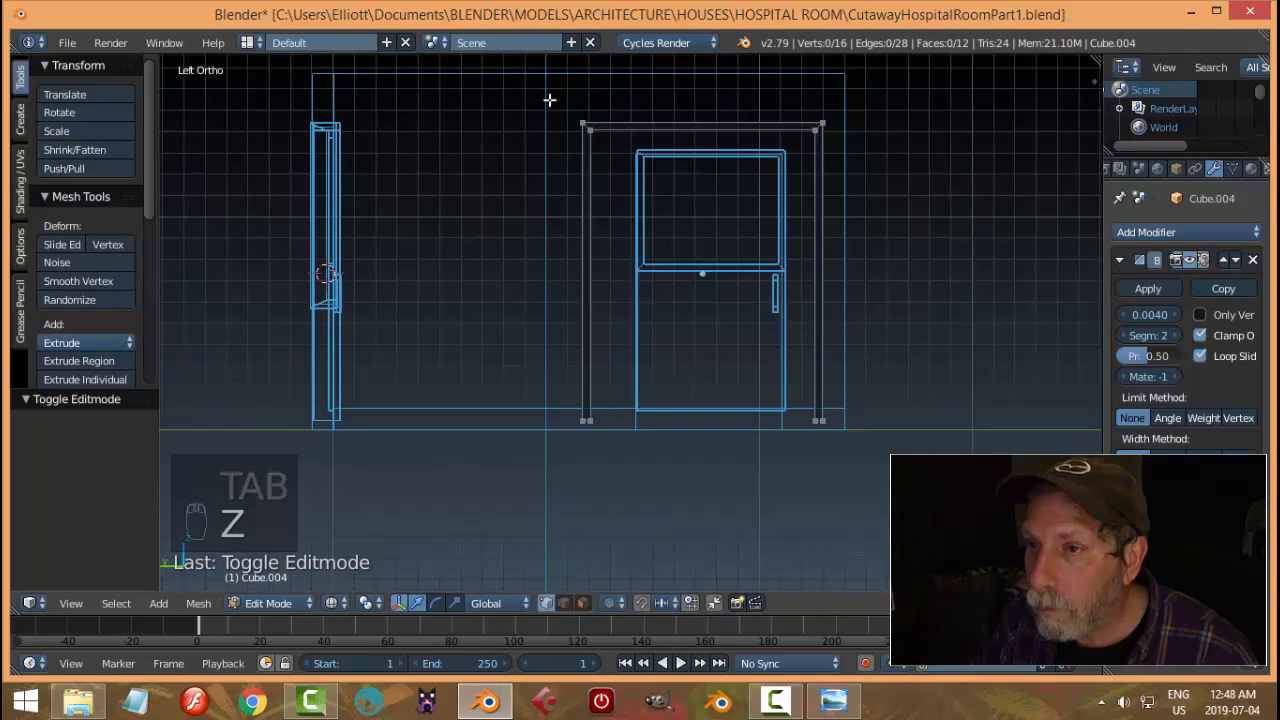
pyautogui.press('b')
pyautogui.moveTo(551, 100); pyautogui.dragTo(614, 392)
pyautogui.moveTo(520, 279); pyautogui.dragTo(565, 305)
pyautogui.press('a')
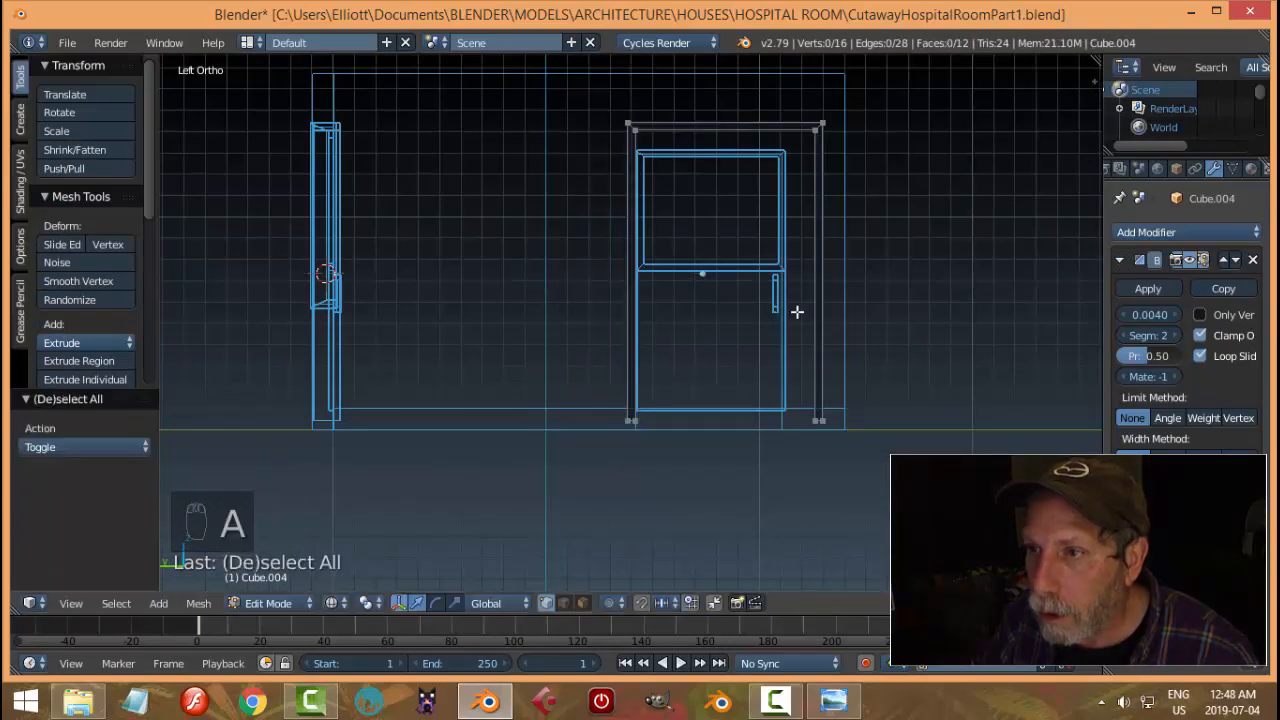
# Move the frame post on the door's handle side 0.176 along Y to the edge of the opening
pyautogui.press('b')
pyautogui.moveTo(791, 103); pyautogui.dragTo(851, 457)
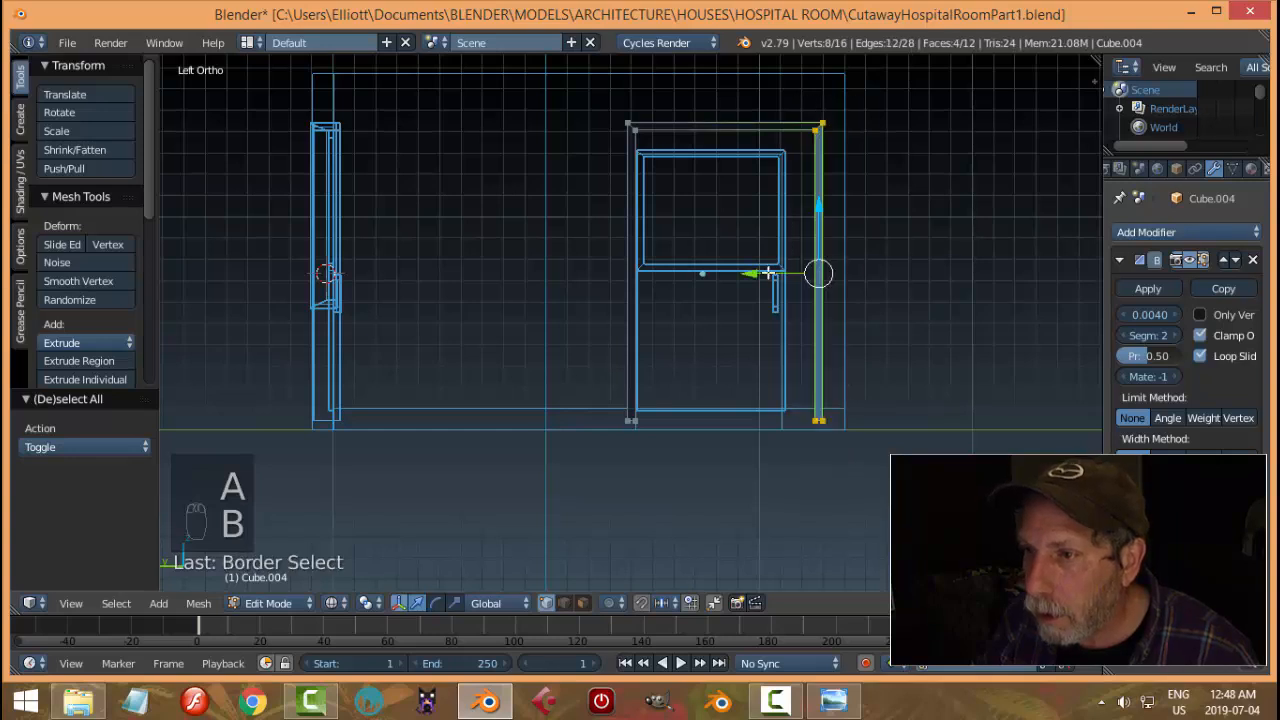
pyautogui.moveTo(768, 273); pyautogui.dragTo(731, 271)
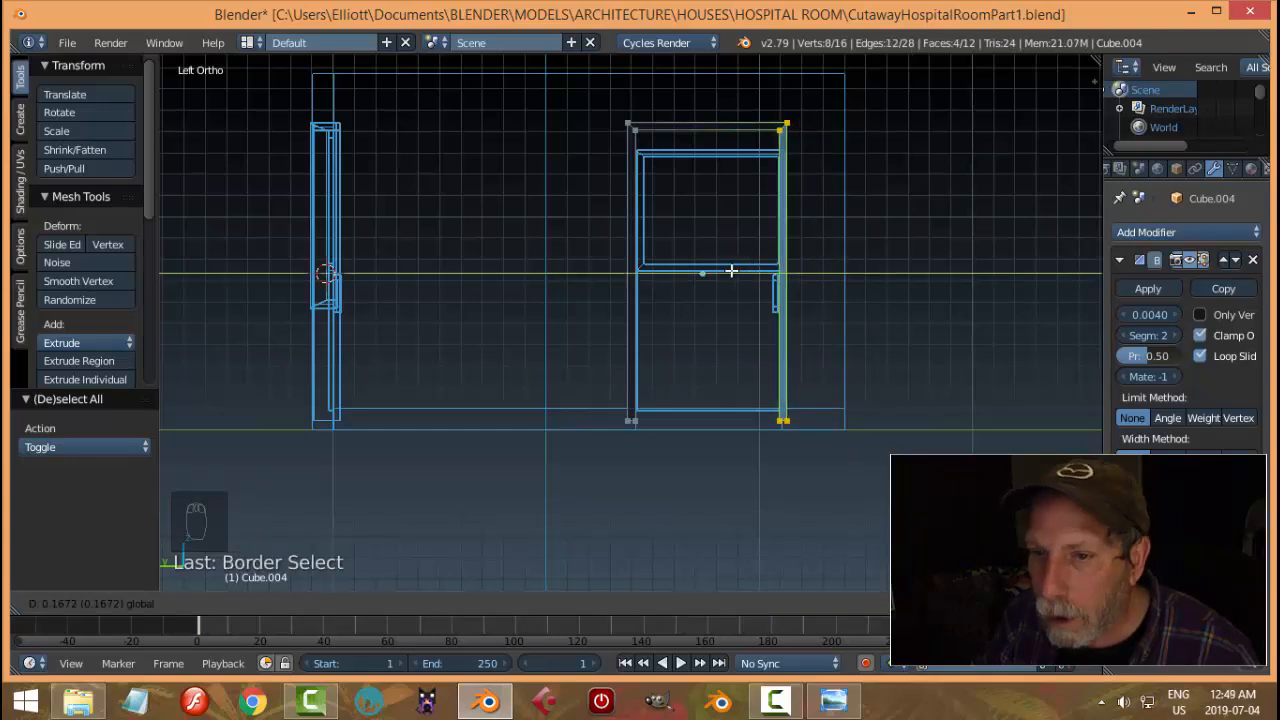
pyautogui.moveTo(731, 271); pyautogui.dragTo(729, 270)
pyautogui.scroll(4, 880, 400)
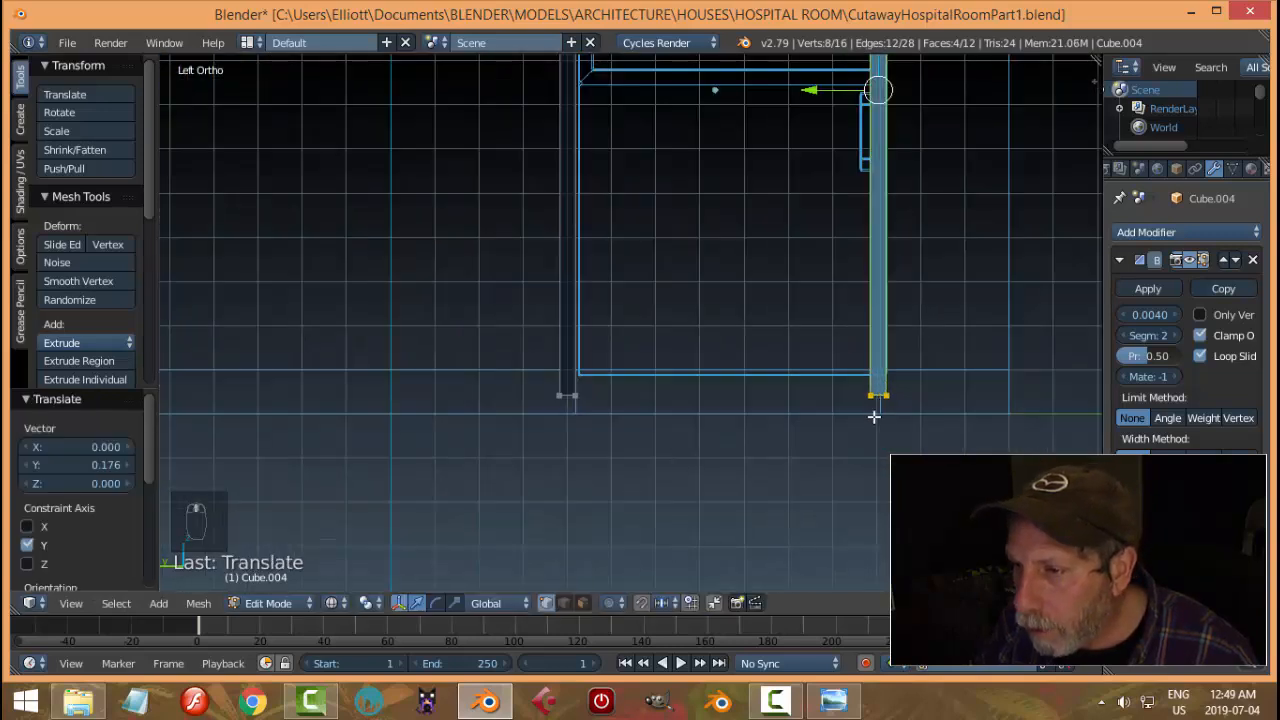
pyautogui.press('a')
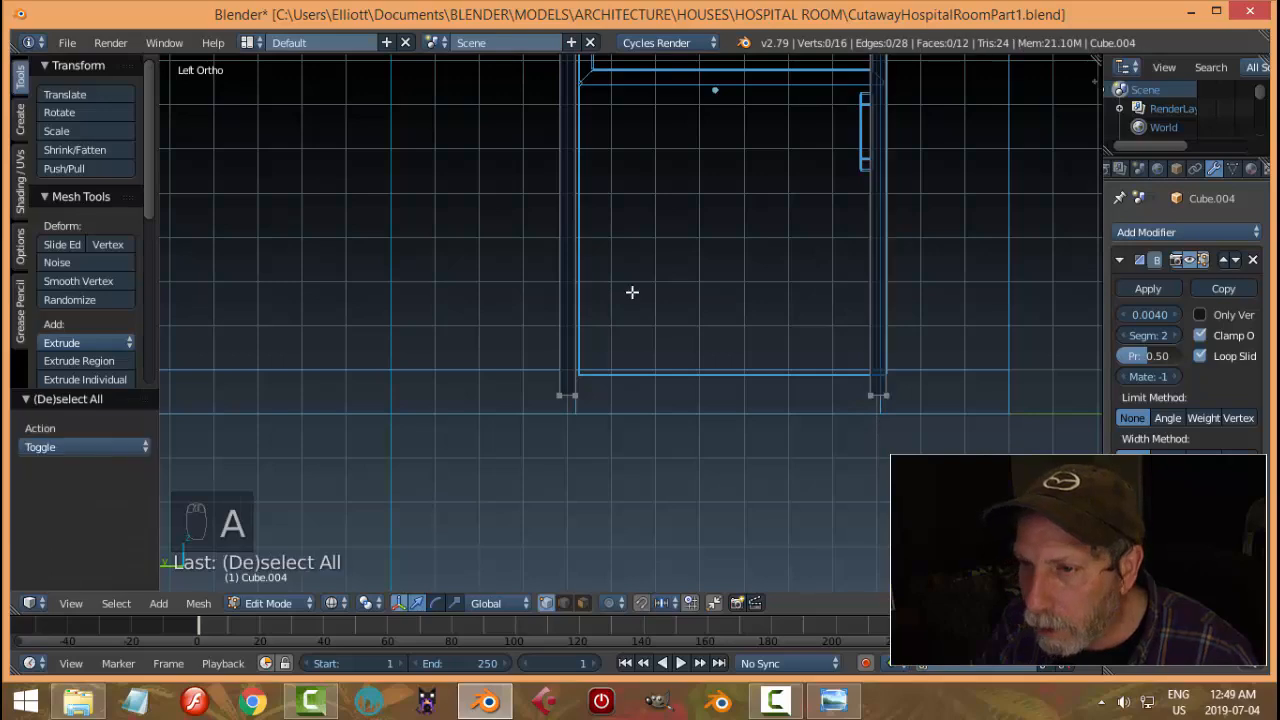
# Nudge the frame post opposite the handle about -0.02 along Y so it centers on the wall opening's edge
pyautogui.scroll(-4, 631, 289)
pyautogui.press('b')
pyautogui.moveTo(578, 83); pyautogui.dragTo(620, 440)
pyautogui.scroll(5, 665, 370)
pyautogui.scroll(2, 652, 243)
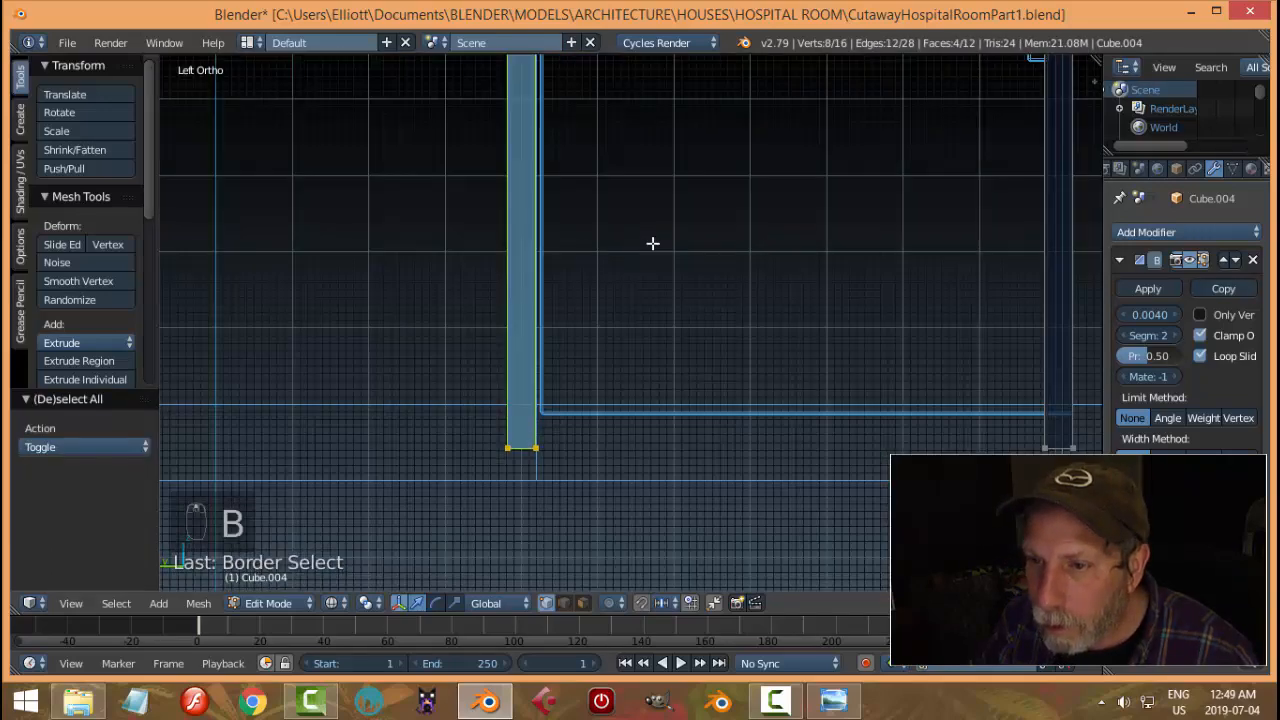
pyautogui.press('g')
pyautogui.press('y')
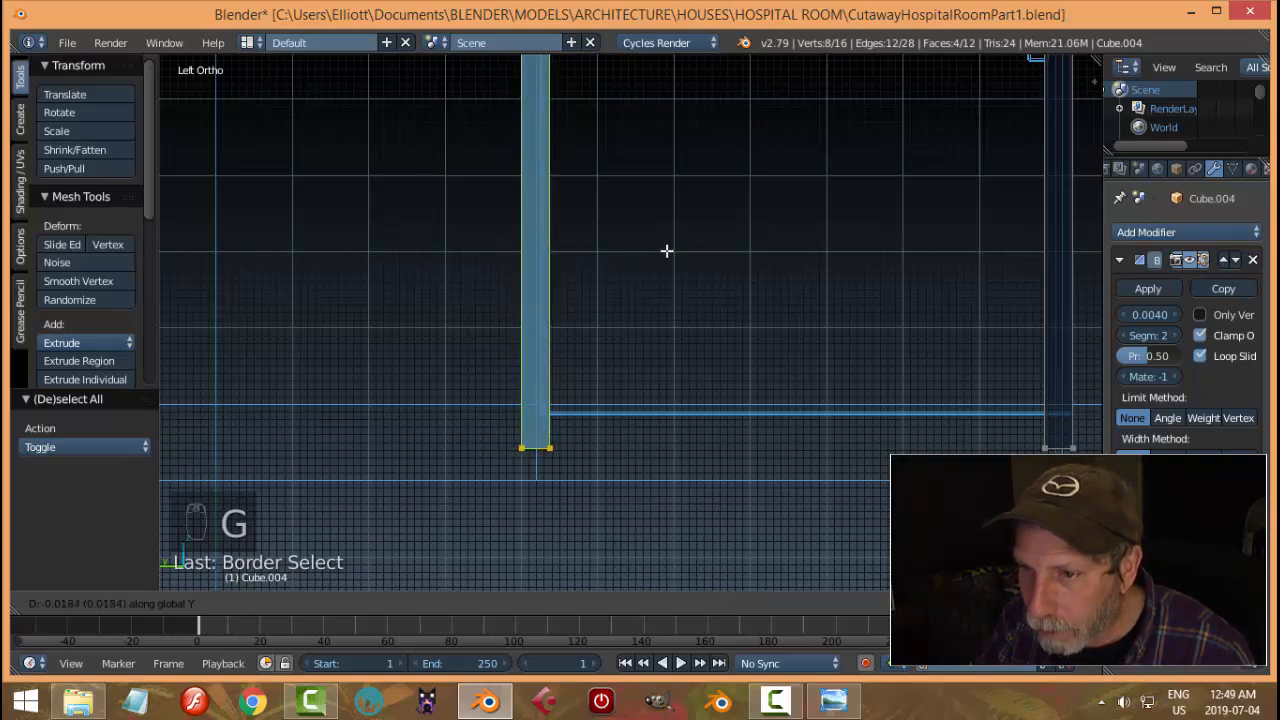
pyautogui.click(671, 251)
pyautogui.press('a')
pyautogui.scroll(-3, 753, 379)
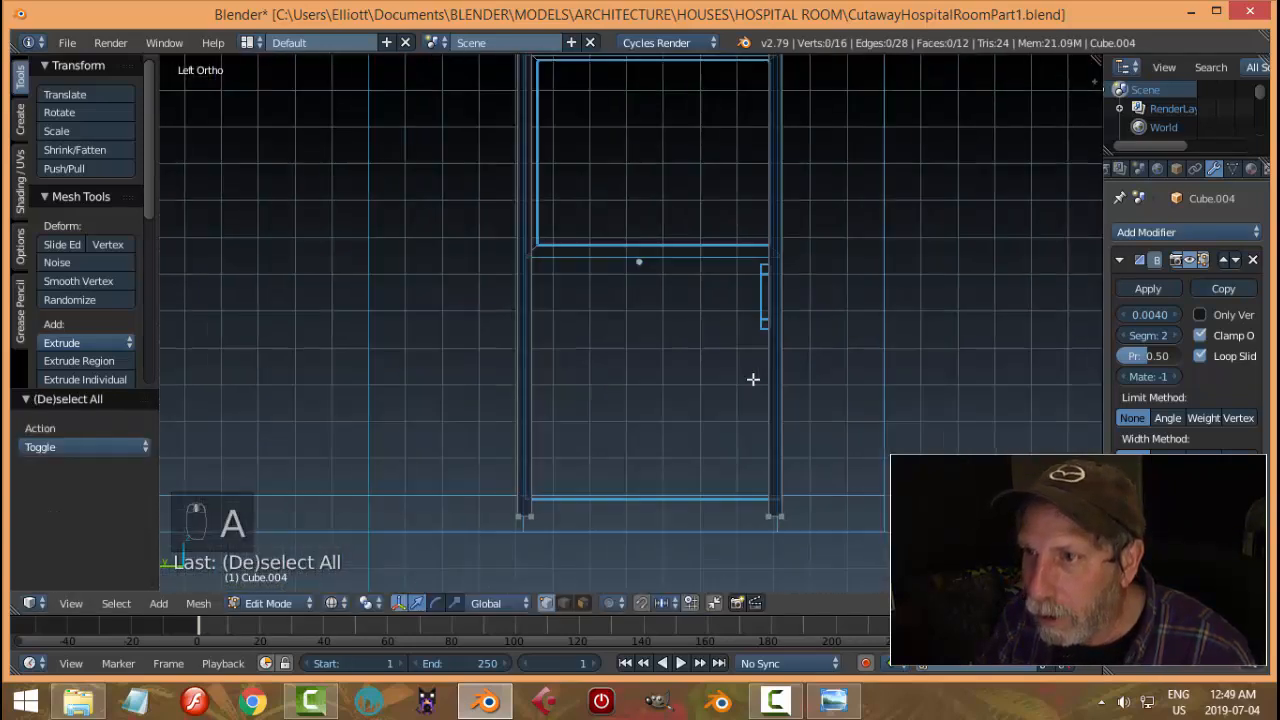
# Lower the top bar of the single door's frame by 0.141 along Z to meet the top of the door
pyautogui.scroll(1, 750, 365)
pyautogui.keyDown('shift'); pyautogui.moveTo(726, 233); pyautogui.dragTo(680, 438, button='middle'); pyautogui.keyUp('shift')
pyautogui.scroll(2, 630, 390)
pyautogui.keyDown('shift'); pyautogui.moveTo(534, 288); pyautogui.dragTo(571, 373, button='middle'); pyautogui.keyUp('shift')
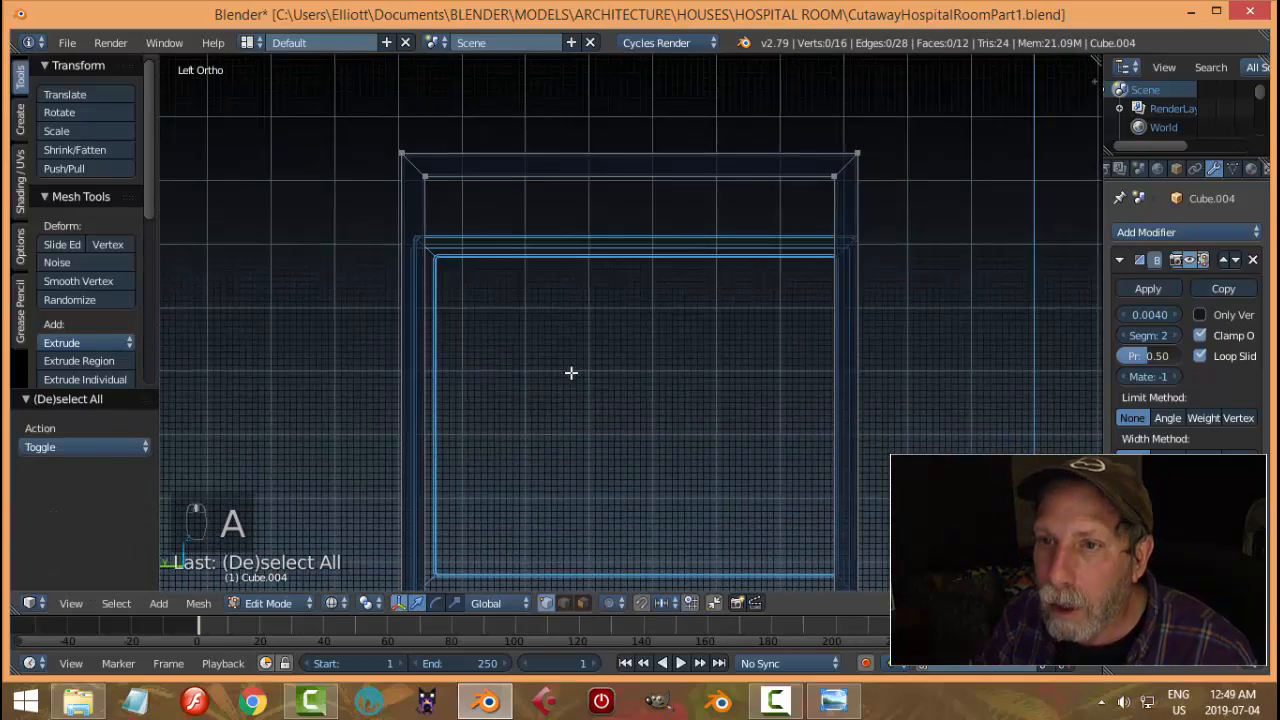
pyautogui.press('b')
pyautogui.moveTo(323, 100); pyautogui.dragTo(1006, 266)
pyautogui.press('g')
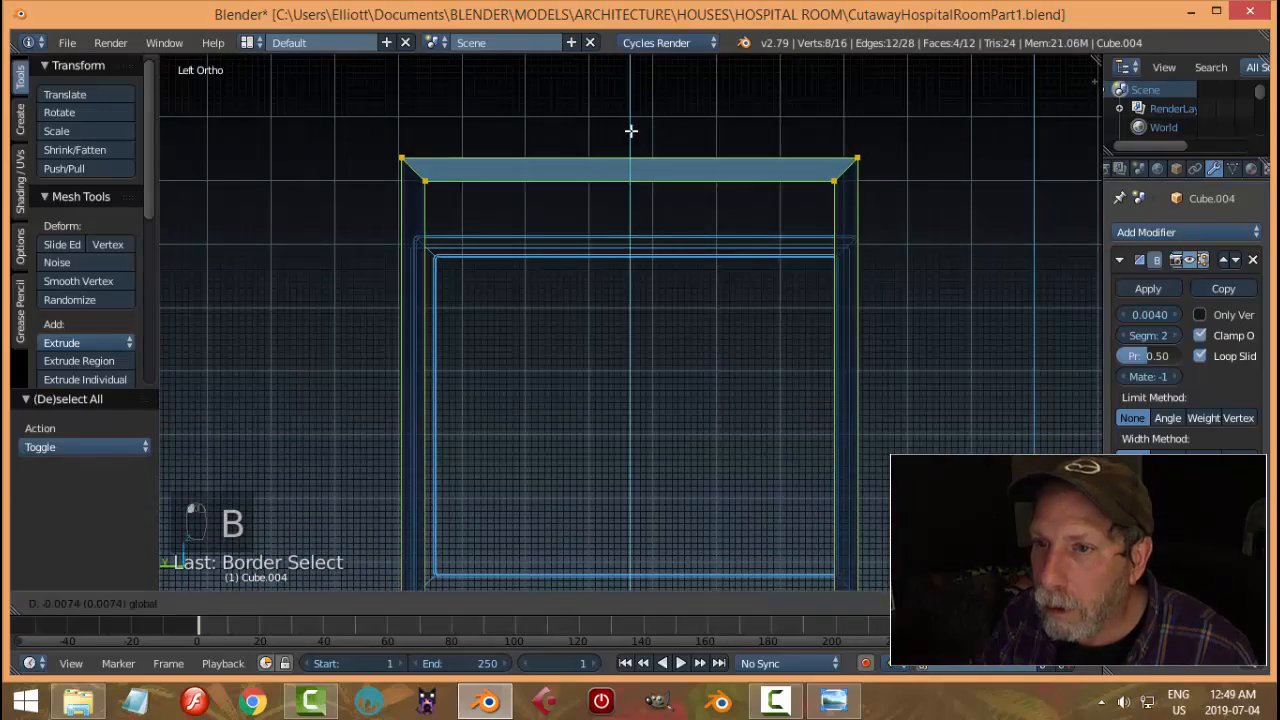
pyautogui.press('z')
pyautogui.click(629, 190)
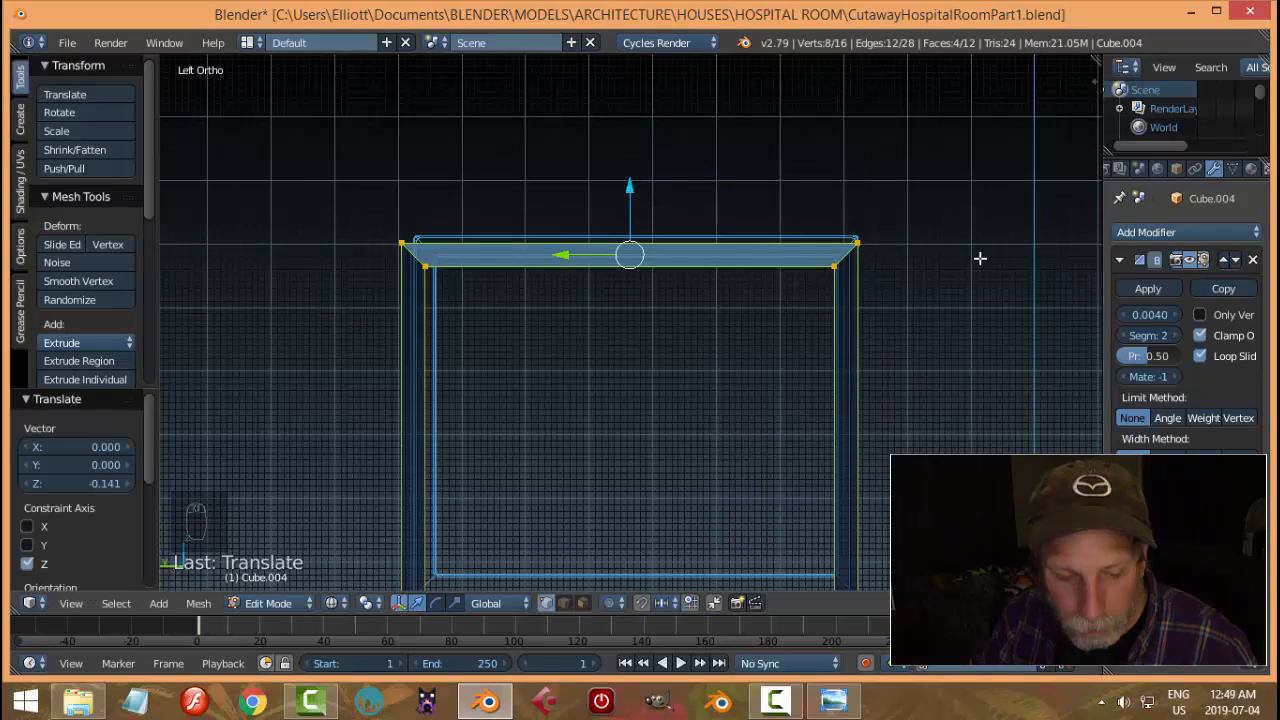
# Deselect the frame's geometry, restore solid shading, and return the frame to Object Mode
pyautogui.press('a')
pyautogui.press('z')
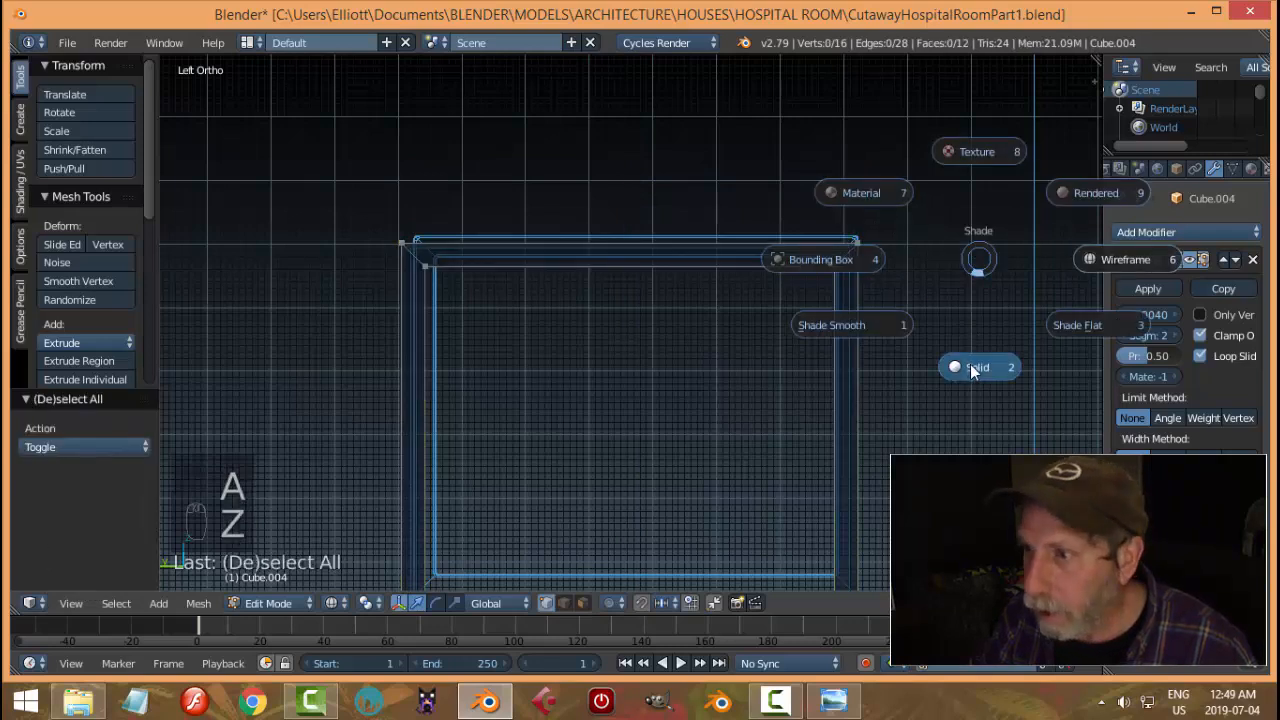
pyautogui.click(971, 364)
pyautogui.moveTo(952, 356); pyautogui.dragTo(857, 386, button='middle')
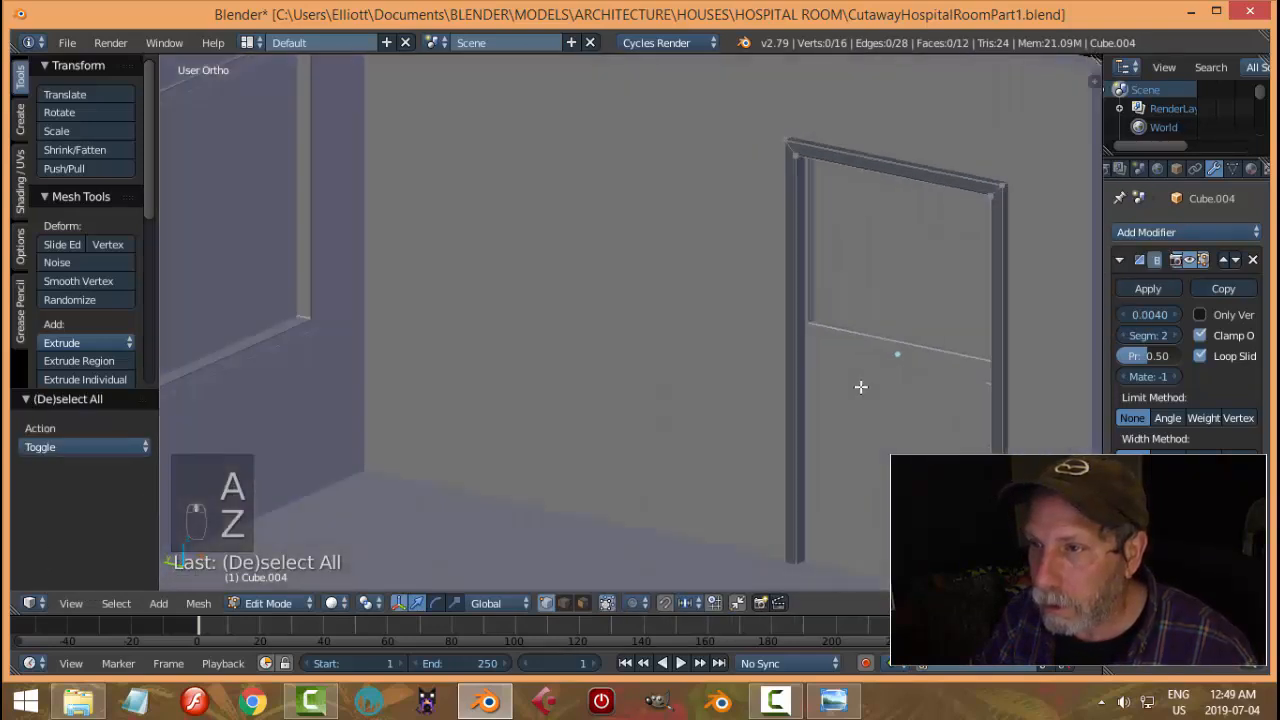
pyautogui.press('Tab')
# Temporarily hide the single door, inspect the frame around its opening against the reference image, and unhide the door
pyautogui.rightClick(880, 402)
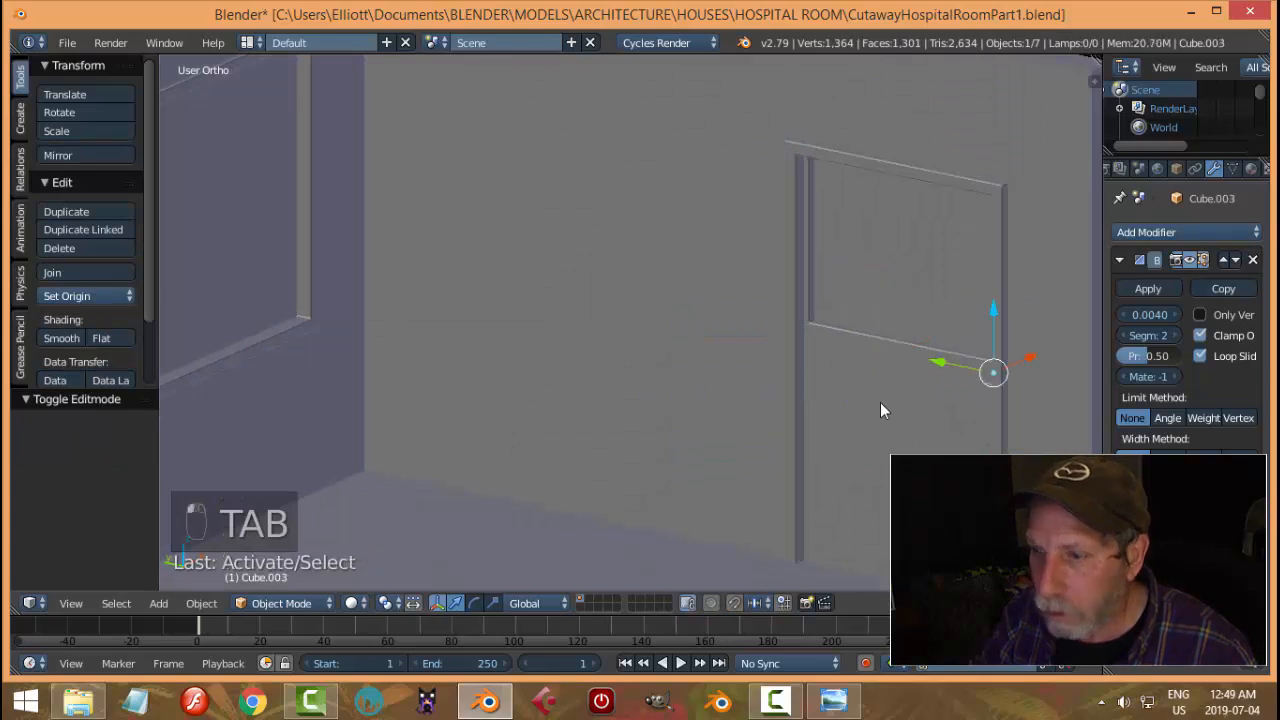
pyautogui.press('h')
pyautogui.moveTo(876, 404); pyautogui.dragTo(942, 403, button='middle')
pyautogui.scroll(-4, 862, 394)
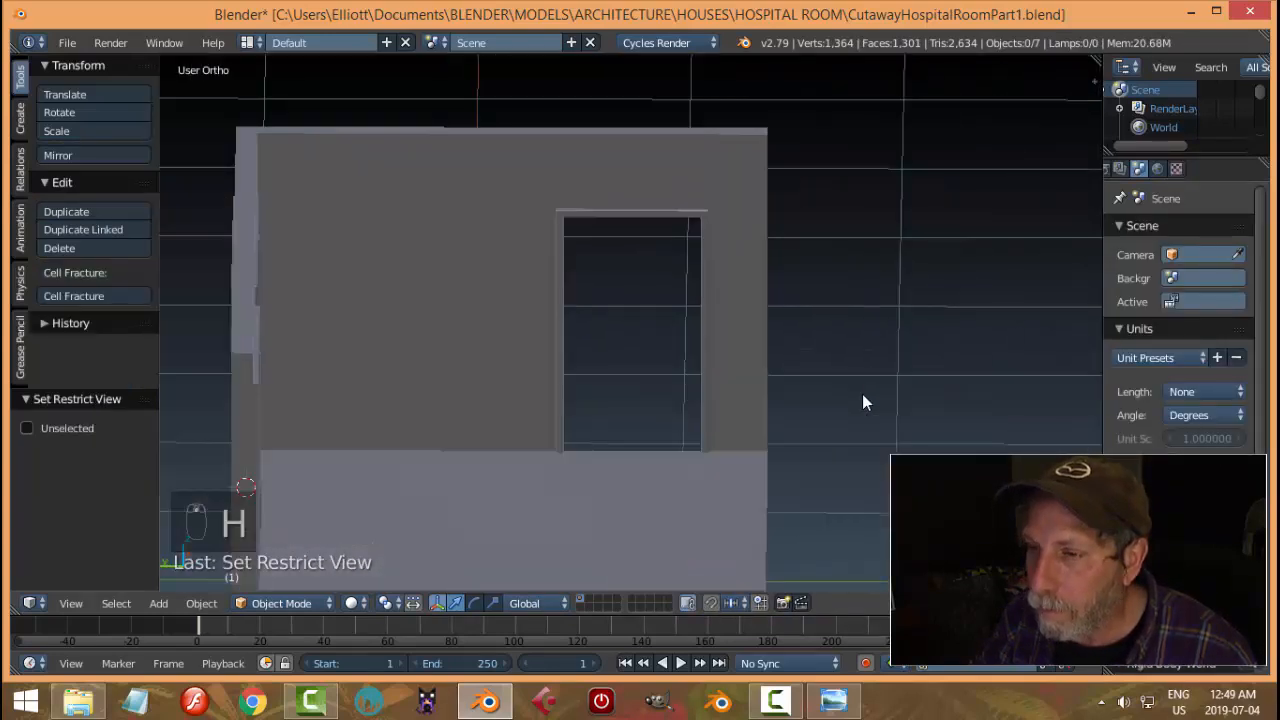
pyautogui.moveTo(862, 394); pyautogui.dragTo(812, 450, button='middle')
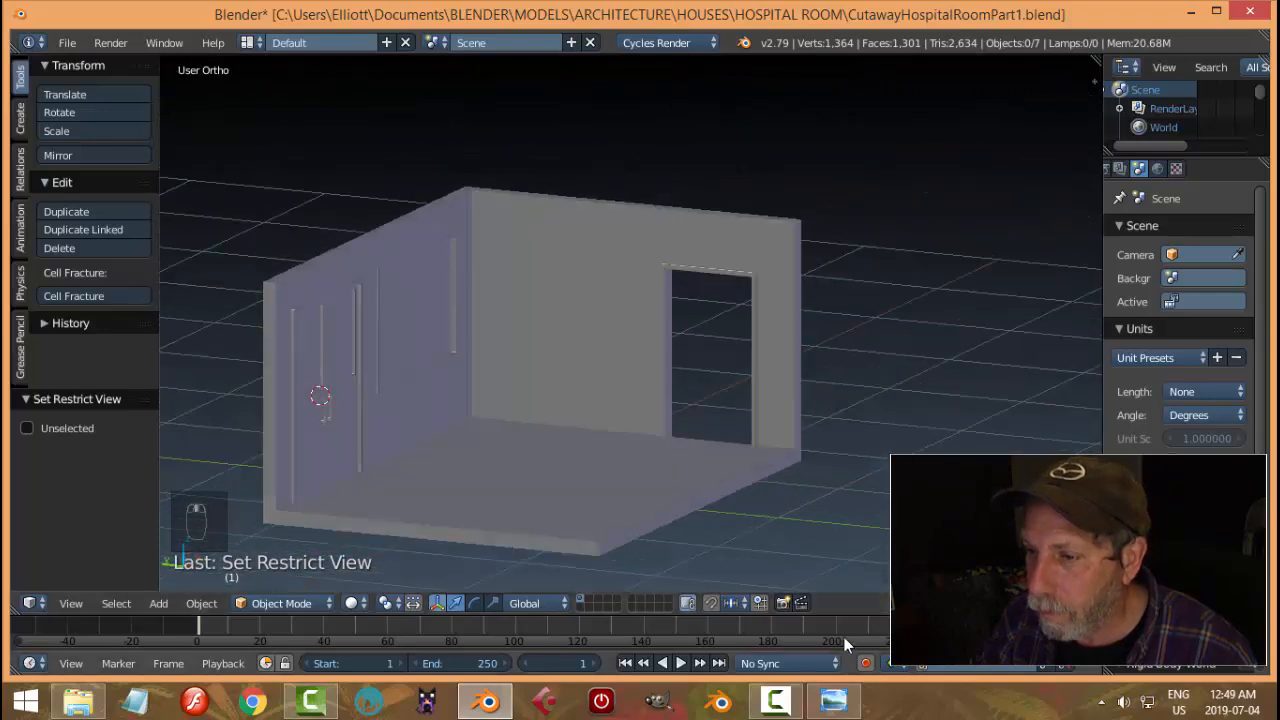
pyautogui.click(833, 700)
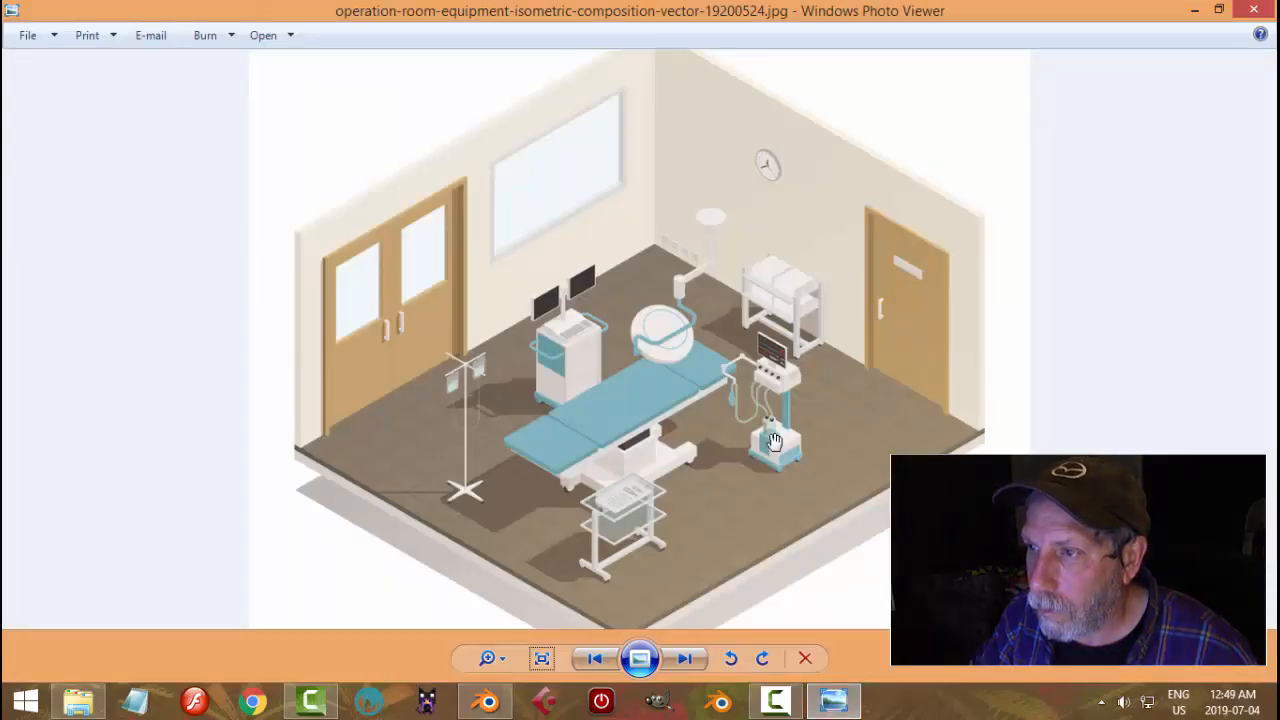
pyautogui.click(468, 704)
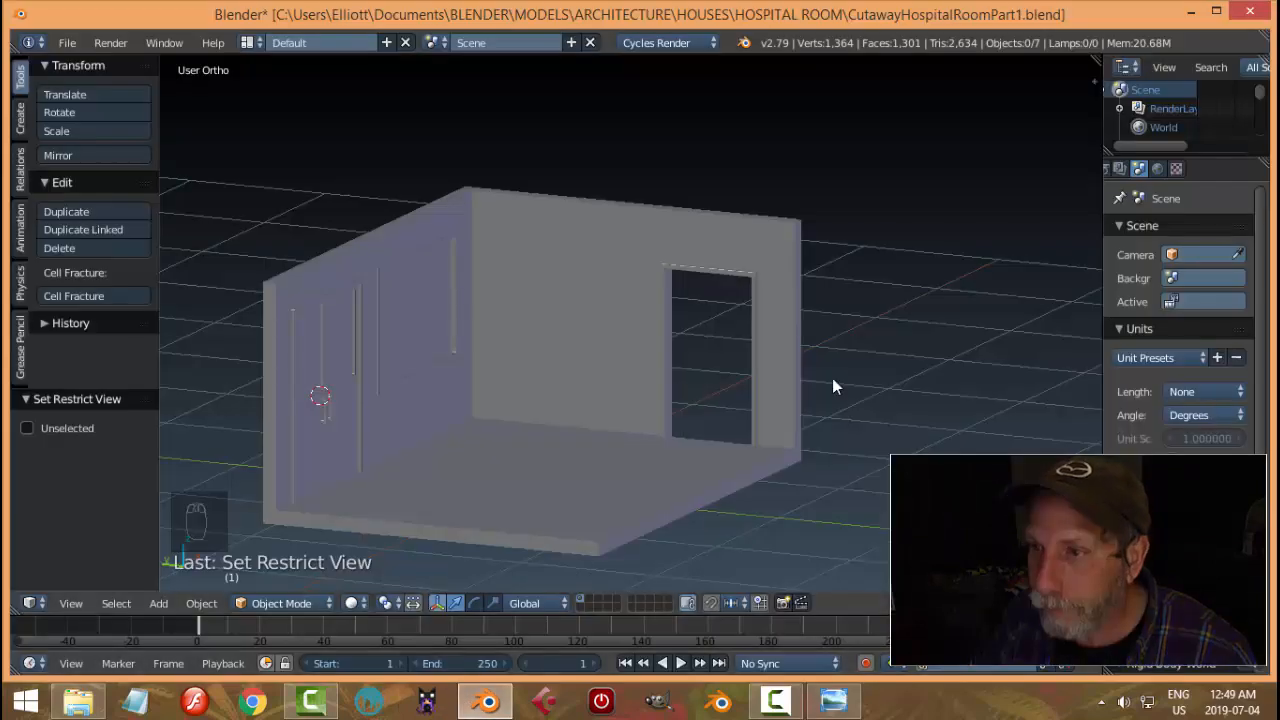
pyautogui.hotkey('alt', 'h')
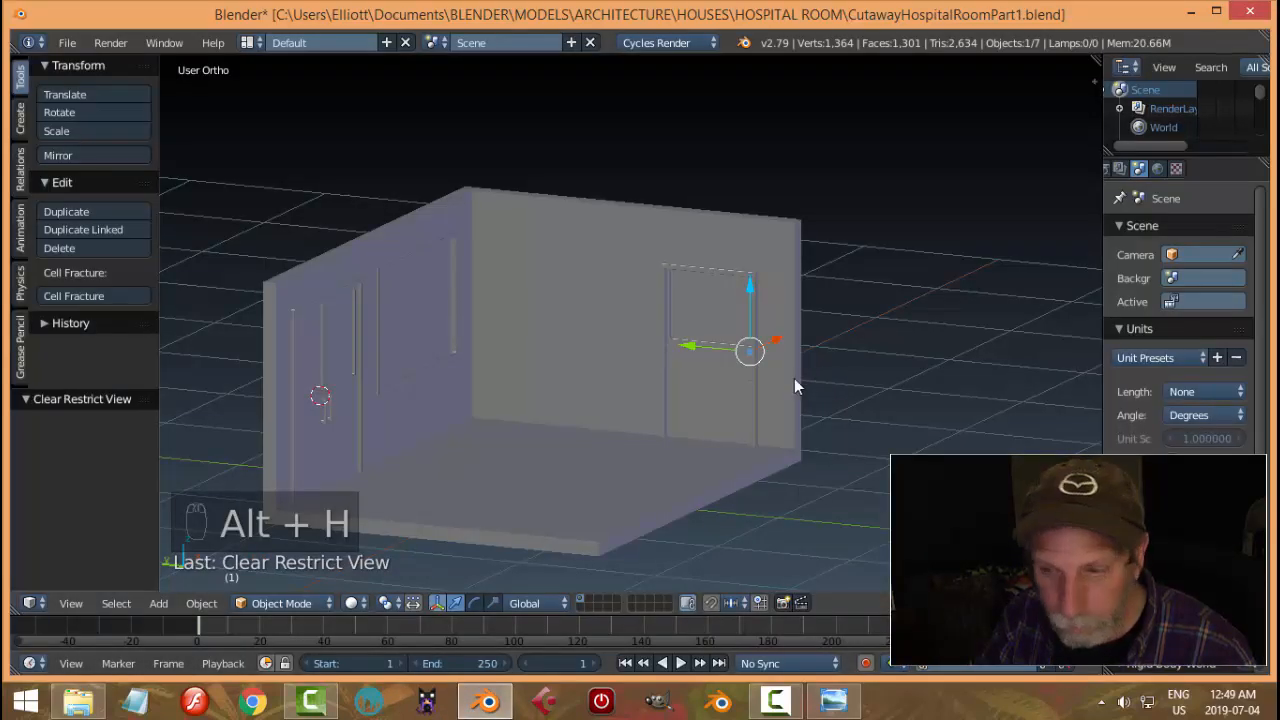
pyautogui.press('a')
# Open the single door in Edit Mode and align the view to its left side
pyautogui.scroll(3, 846, 391)
pyautogui.moveTo(846, 391); pyautogui.dragTo(766, 443, button='middle')
pyautogui.rightClick(743, 437)
pyautogui.press('Tab')
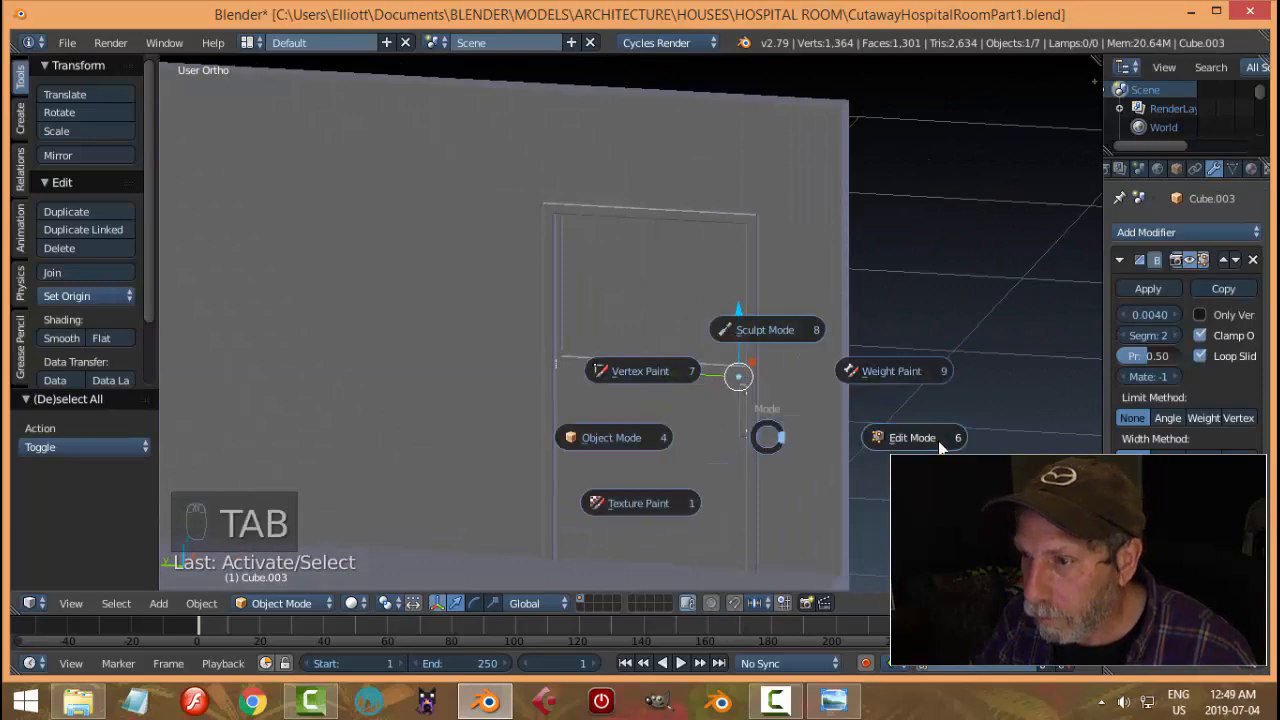
pyautogui.press('KP_1')
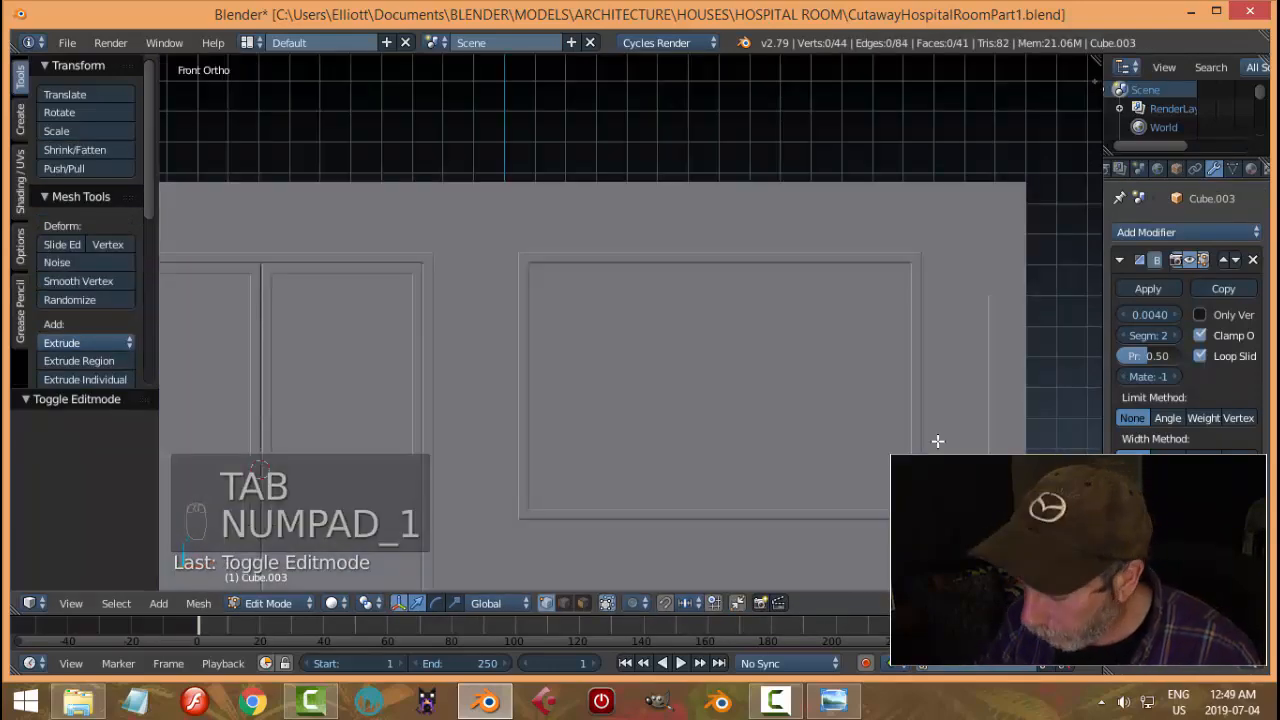
pyautogui.press('ctrl+KP_3')
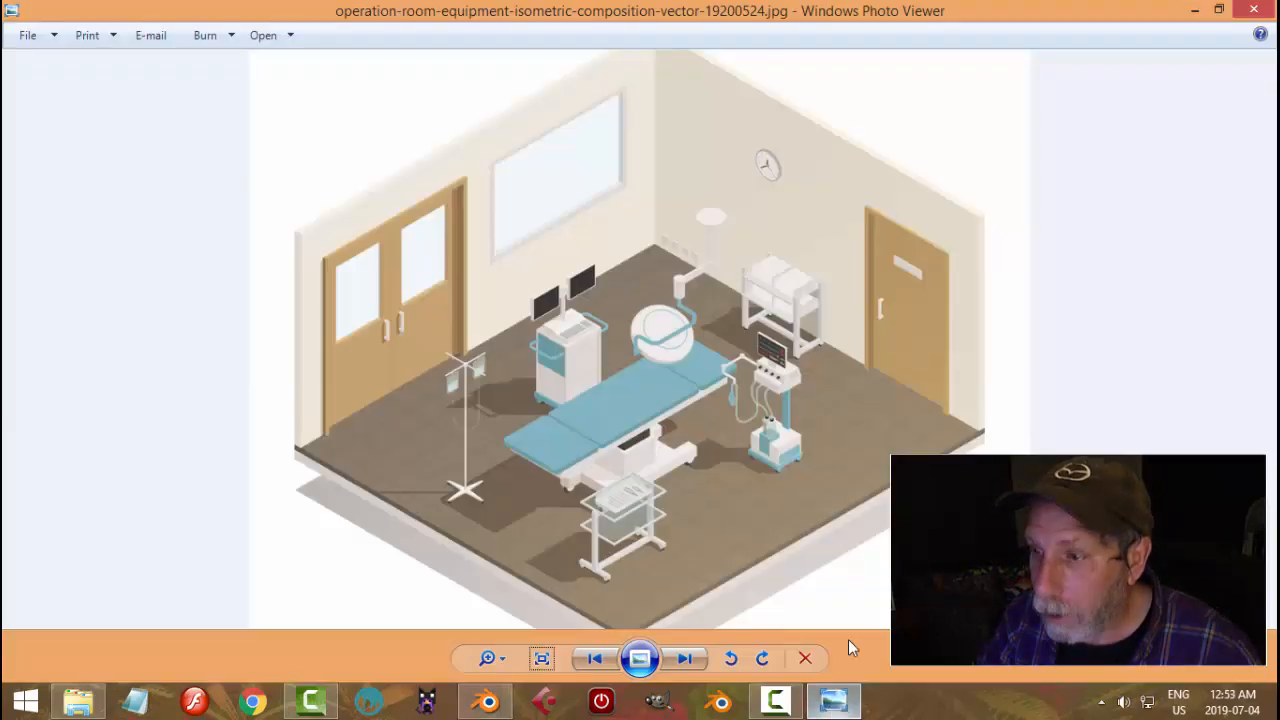
# Return to Blender, open the plain single door panel in Edit Mode, deselect its geometry, and enable face selection
pyautogui.click(487, 702)
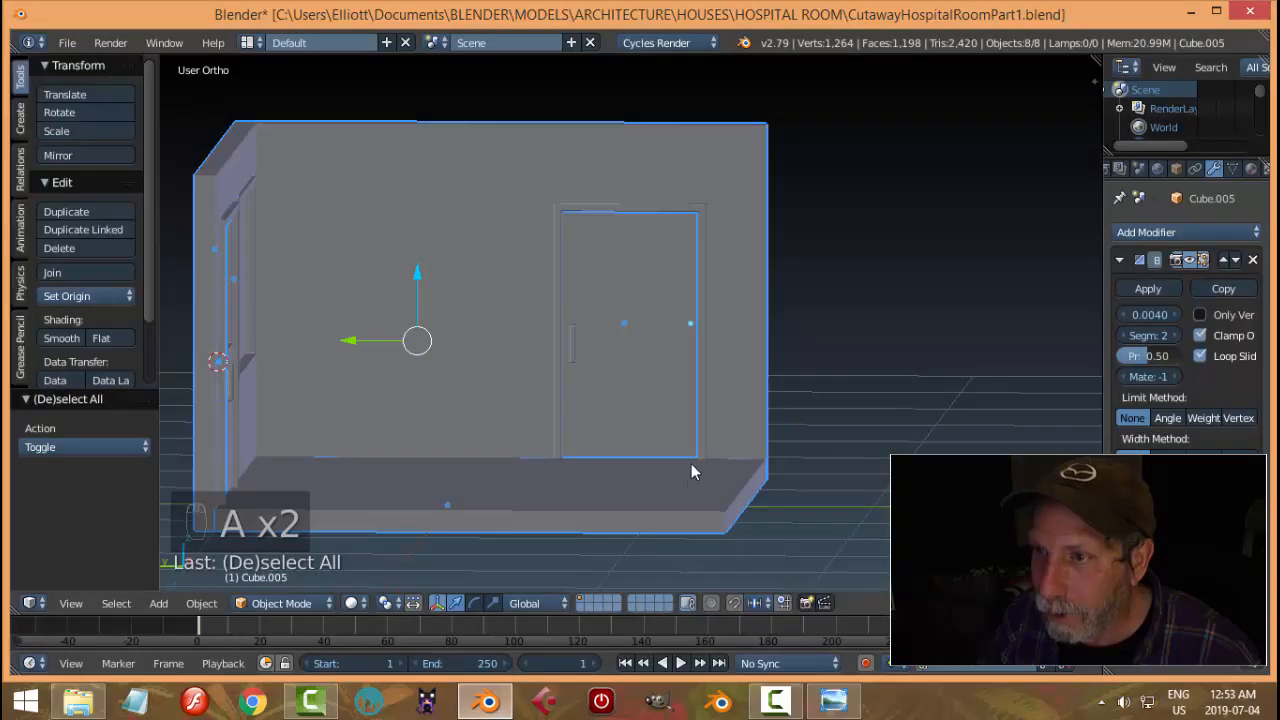
pyautogui.press('a')
pyautogui.moveTo(733, 395); pyautogui.dragTo(749, 362, button='middle')
pyautogui.rightClick(684, 318)
pyautogui.press('Tab')
pyautogui.click(850, 366)
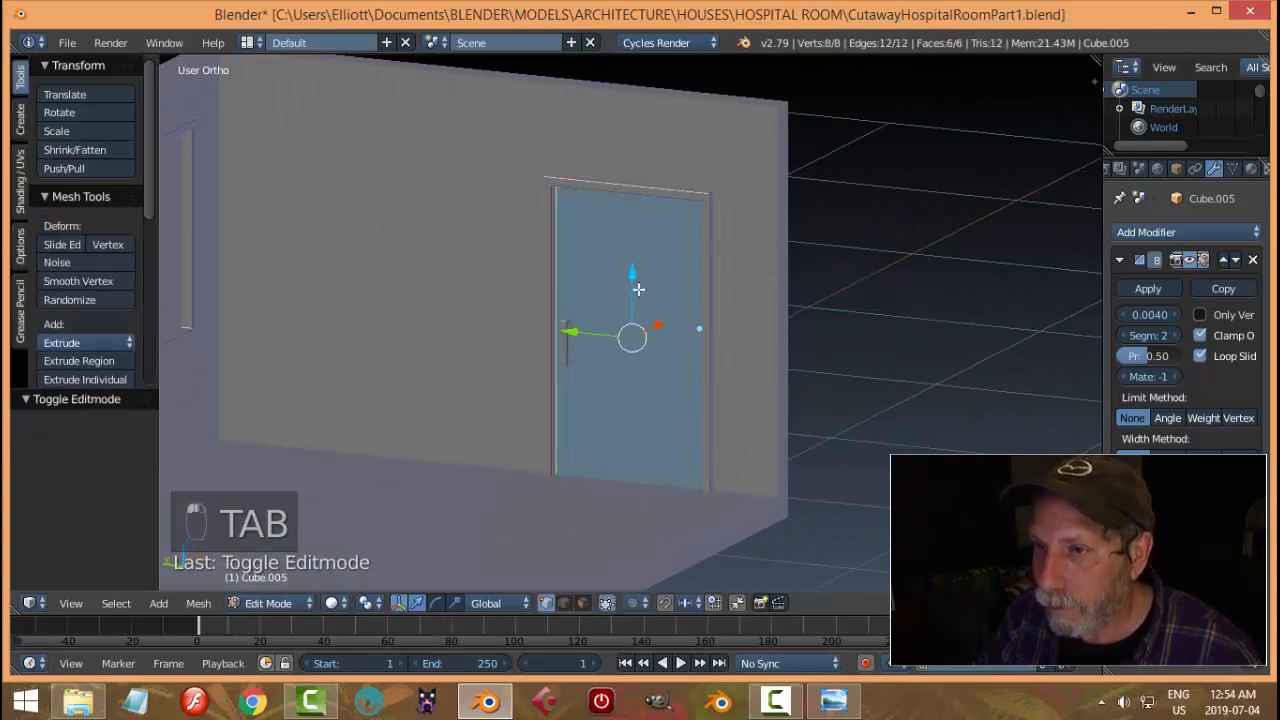
pyautogui.press('a')
pyautogui.press('a')
pyautogui.hotkey('ctrl', 'Tab')
pyautogui.click(688, 330)
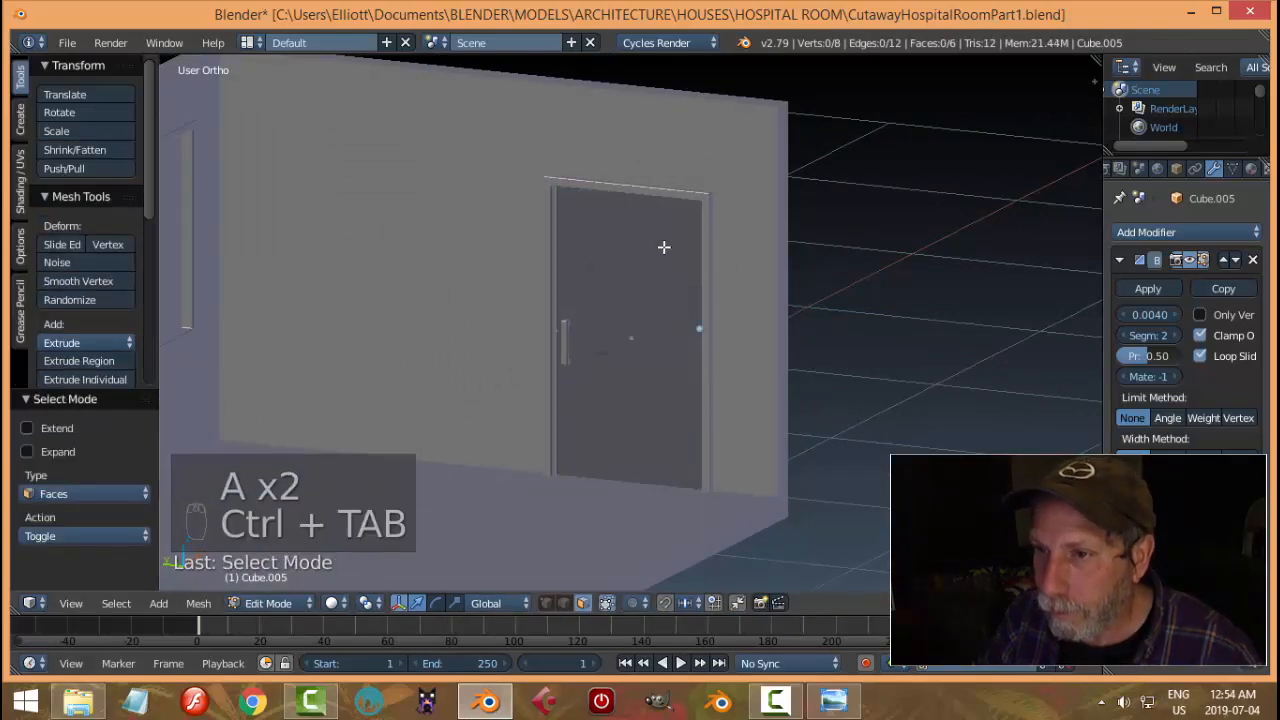
# Duplicate the door's front face in place and scale the copy uniformly to 0.518
pyautogui.rightClick(663, 250)
pyautogui.hotkey('shift', 'd')
pyautogui.rightClick(803, 364)
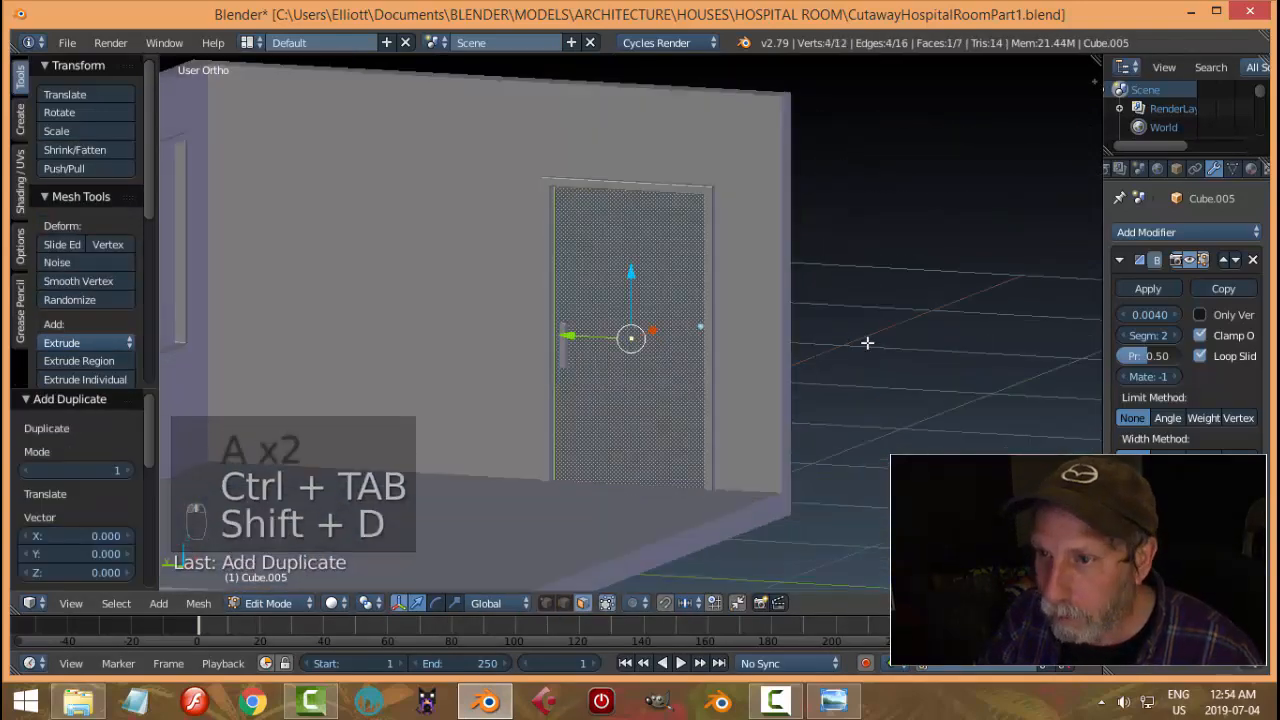
pyautogui.press('s')
pyautogui.click(786, 346)
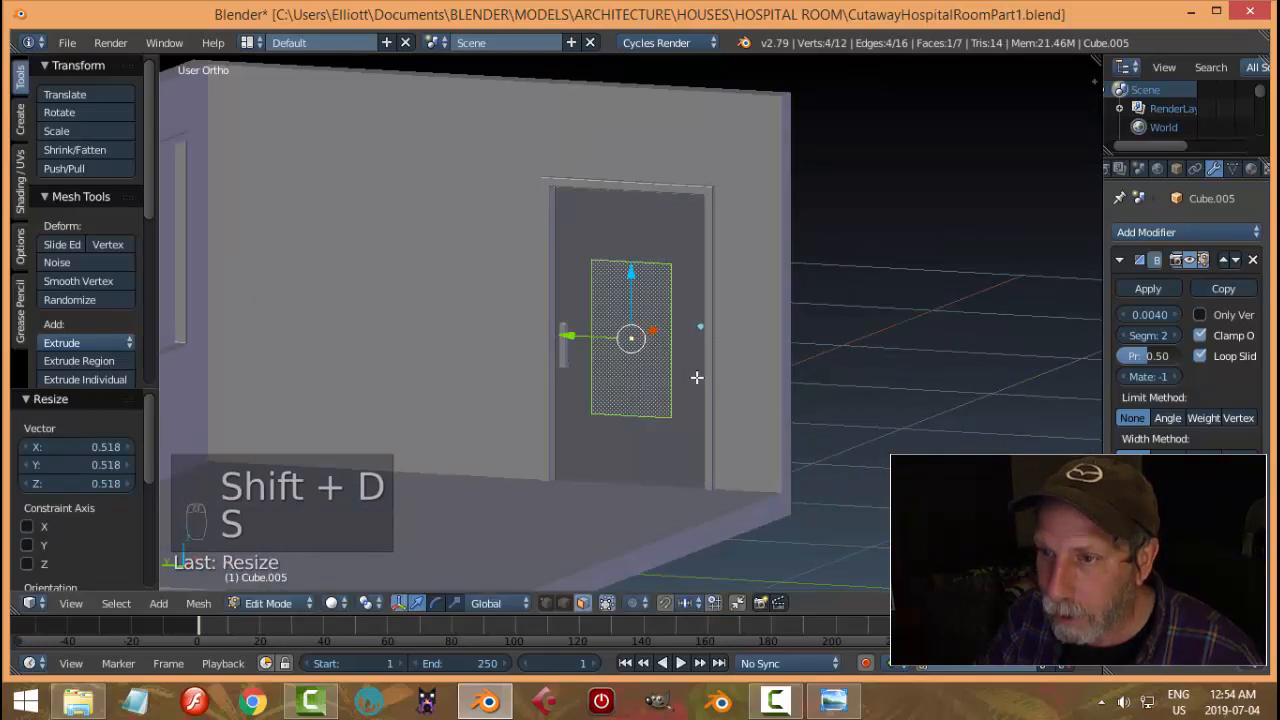
# Scale the copied door face to 0.154 along Z, and shrink the resulting strip slightly in all directions
pyautogui.press('s')
pyautogui.press('z')
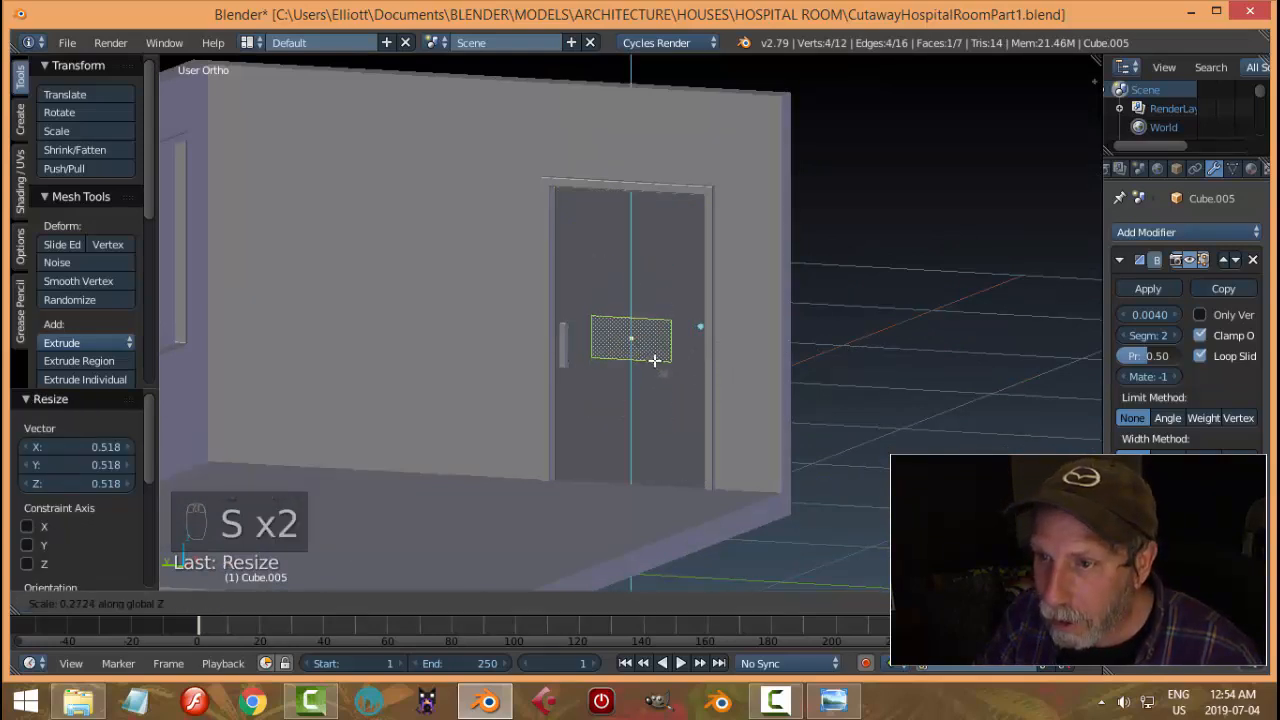
pyautogui.click(649, 351)
pyautogui.press('s')
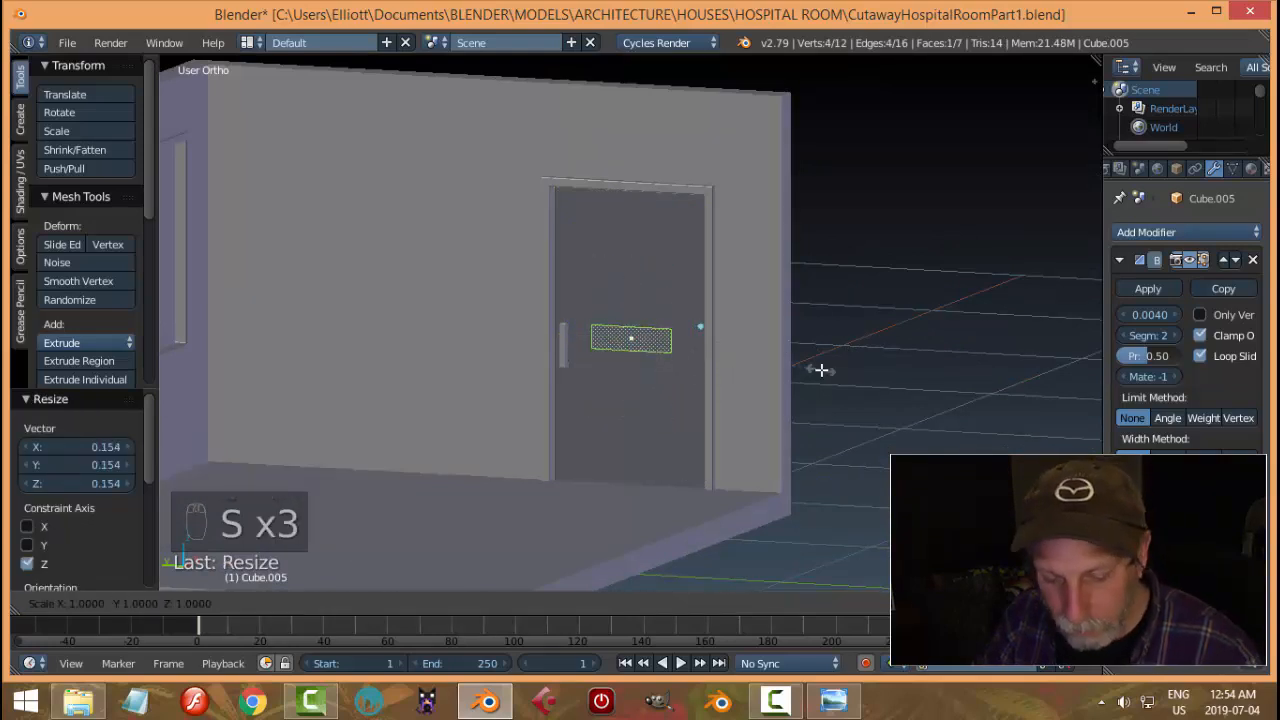
pyautogui.click(696, 337)
# Raise the strip 0.456 along Z, check the sign in the reference image, reduce its height slightly, and lower it 0.056
pyautogui.moveTo(637, 281); pyautogui.dragTo(658, 163)
pyautogui.click(833, 700)
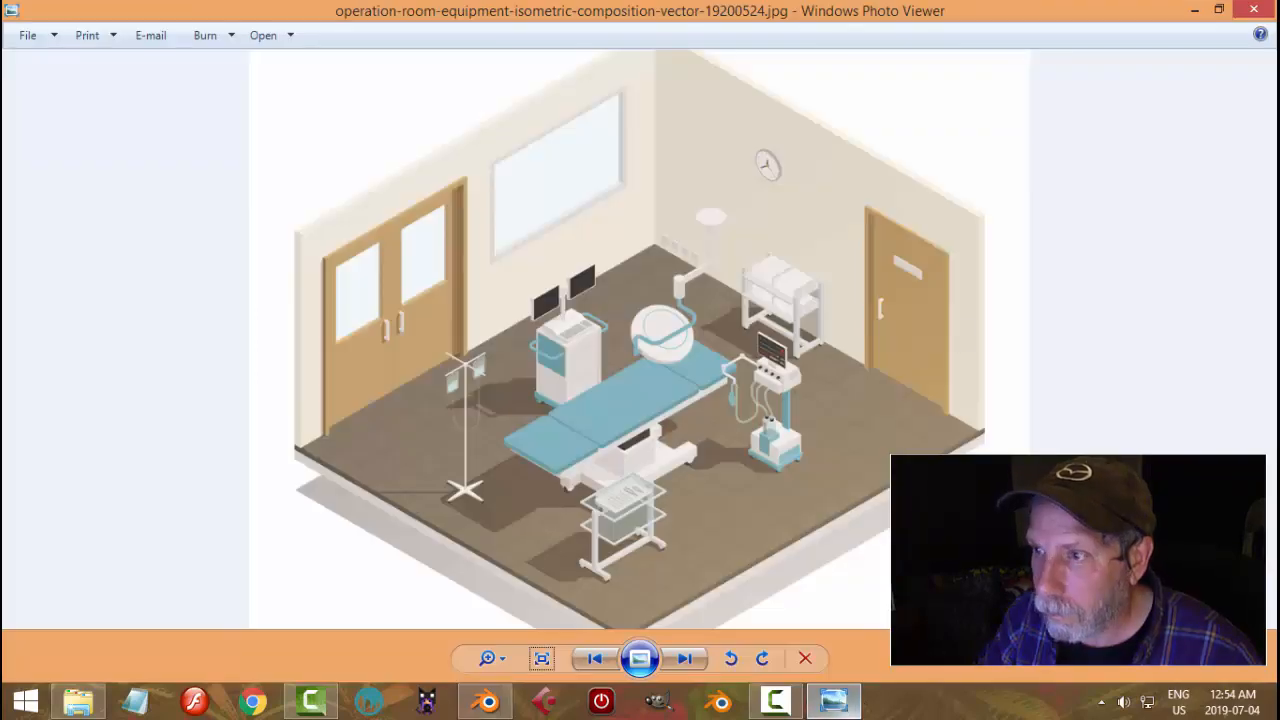
pyautogui.click(500, 702)
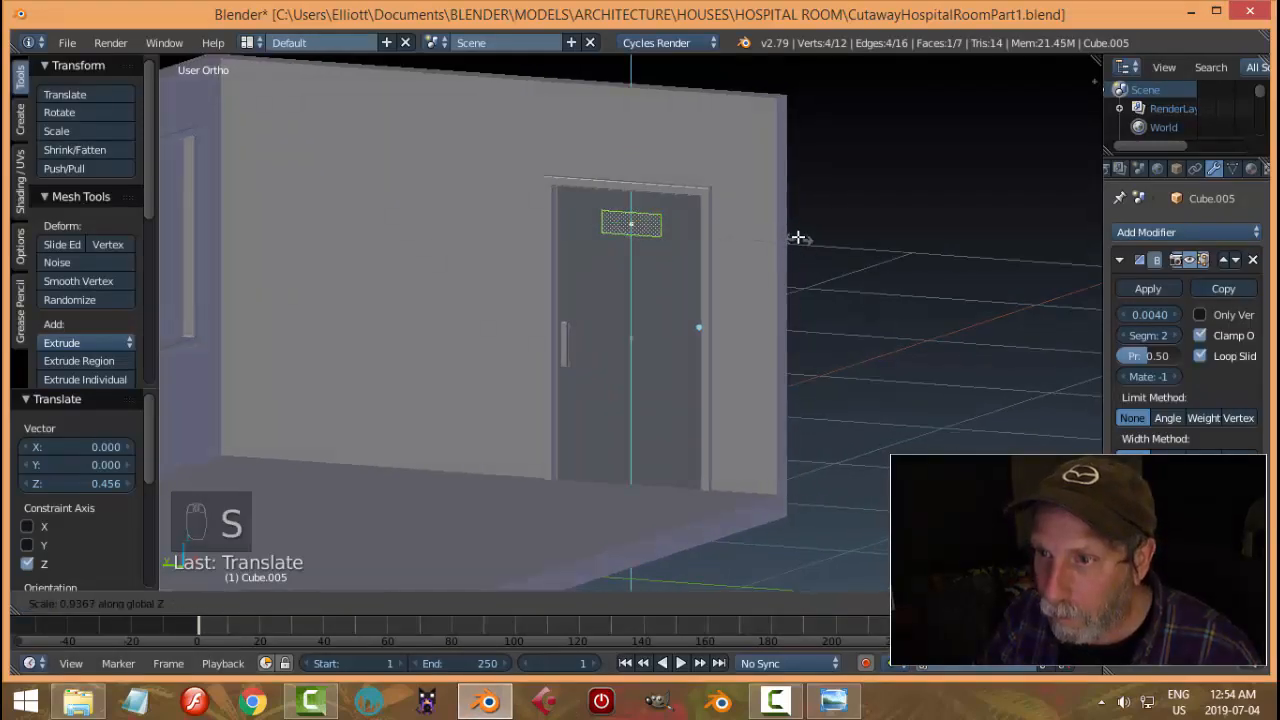
pyautogui.click(797, 238)
pyautogui.moveTo(640, 145); pyautogui.dragTo(632, 166)
# Extrude the sign plate's face 0.011 outward from the door
pyautogui.moveTo(940, 262); pyautogui.dragTo(827, 290, button='middle')
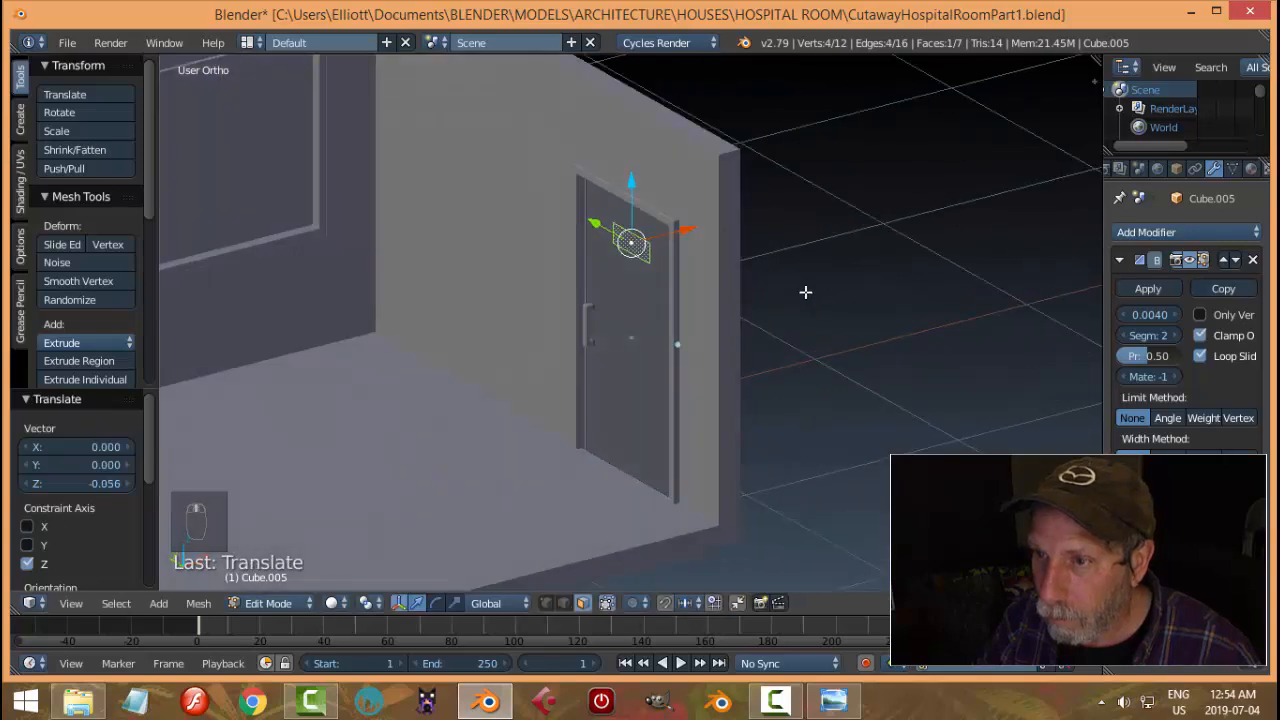
pyautogui.scroll(5, 806, 291)
pyautogui.keyDown('shift'); pyautogui.moveTo(839, 215); pyautogui.dragTo(817, 400, button='middle'); pyautogui.keyUp('shift')
pyautogui.press('e')
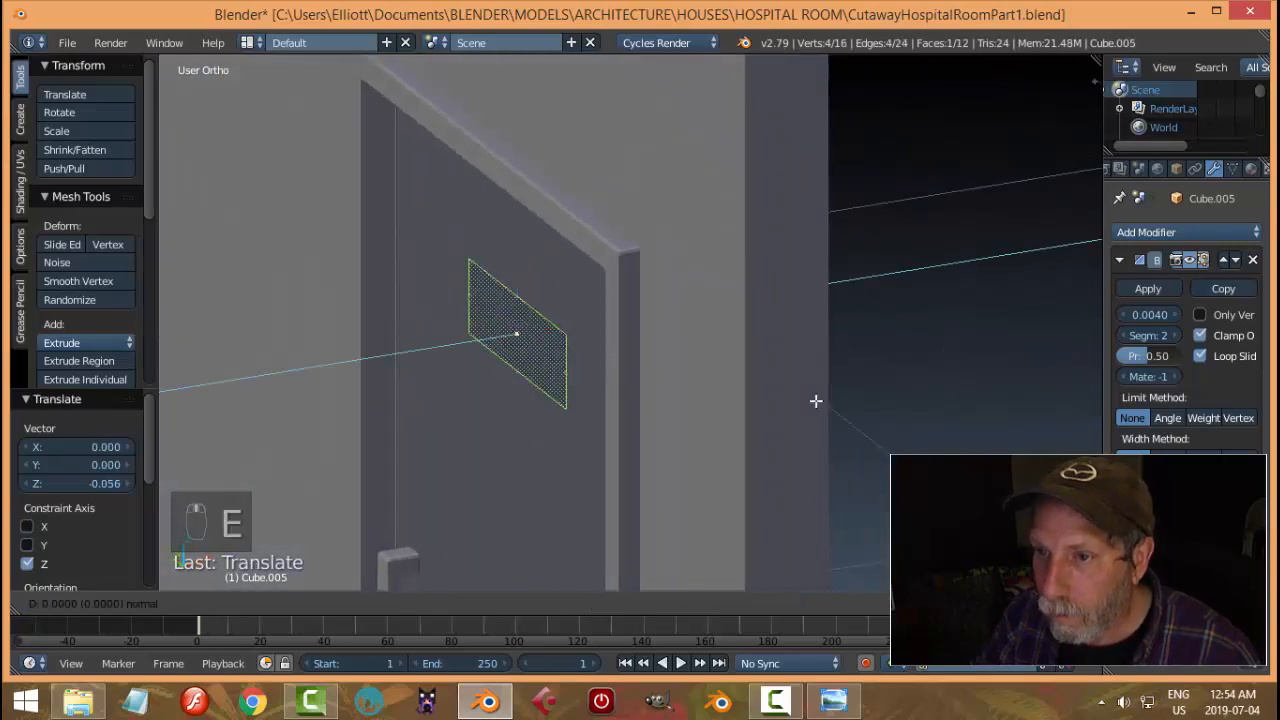
pyautogui.click(806, 401)
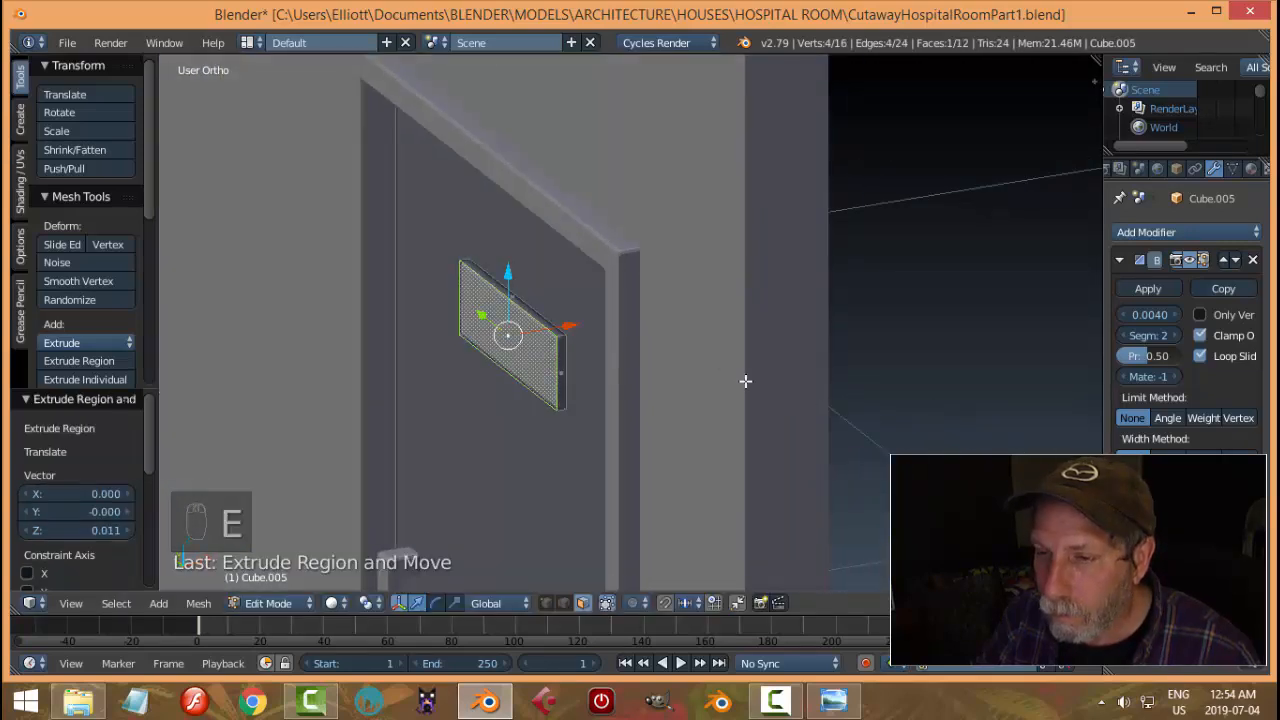
# Delete the plate's front face, and rotate the remaining linked geometry 180° about Y so its closed side faces outward
pyautogui.press('x')
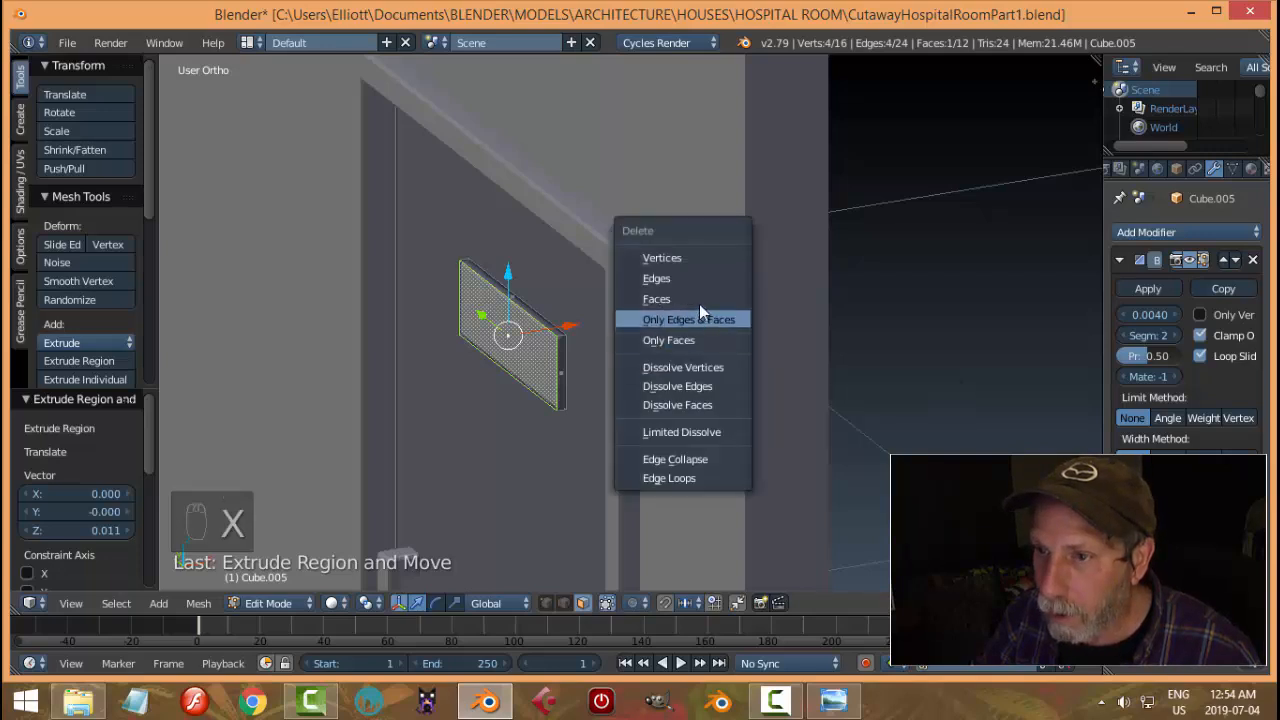
pyautogui.click(645, 298)
pyautogui.rightClick(554, 348)
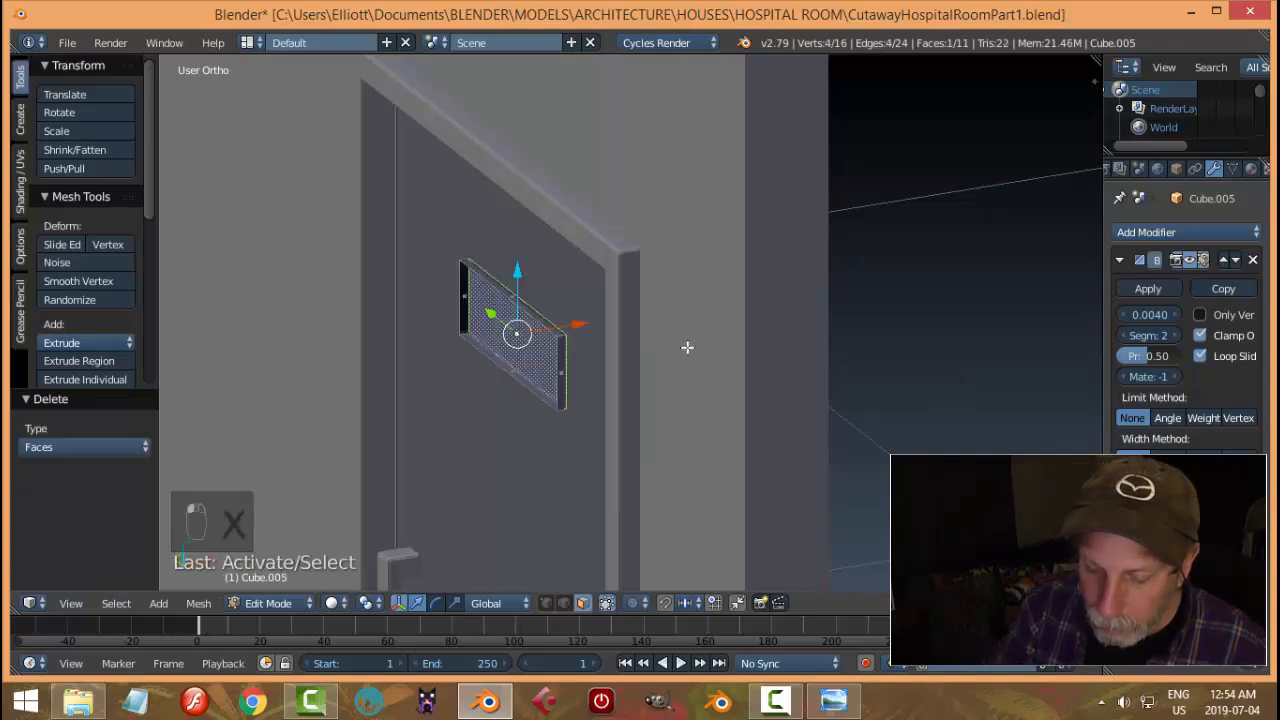
pyautogui.hotkey('ctrl', 'l')
pyautogui.write('r')
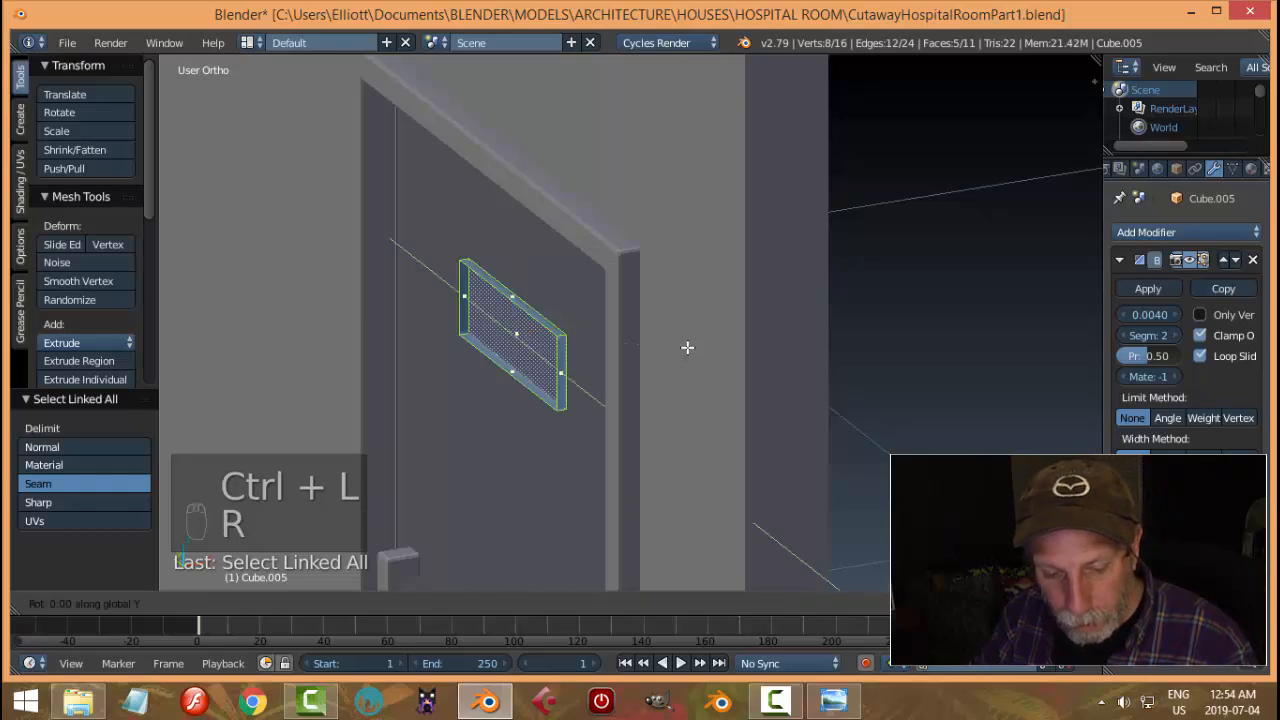
pyautogui.write('180')
pyautogui.press('Return')
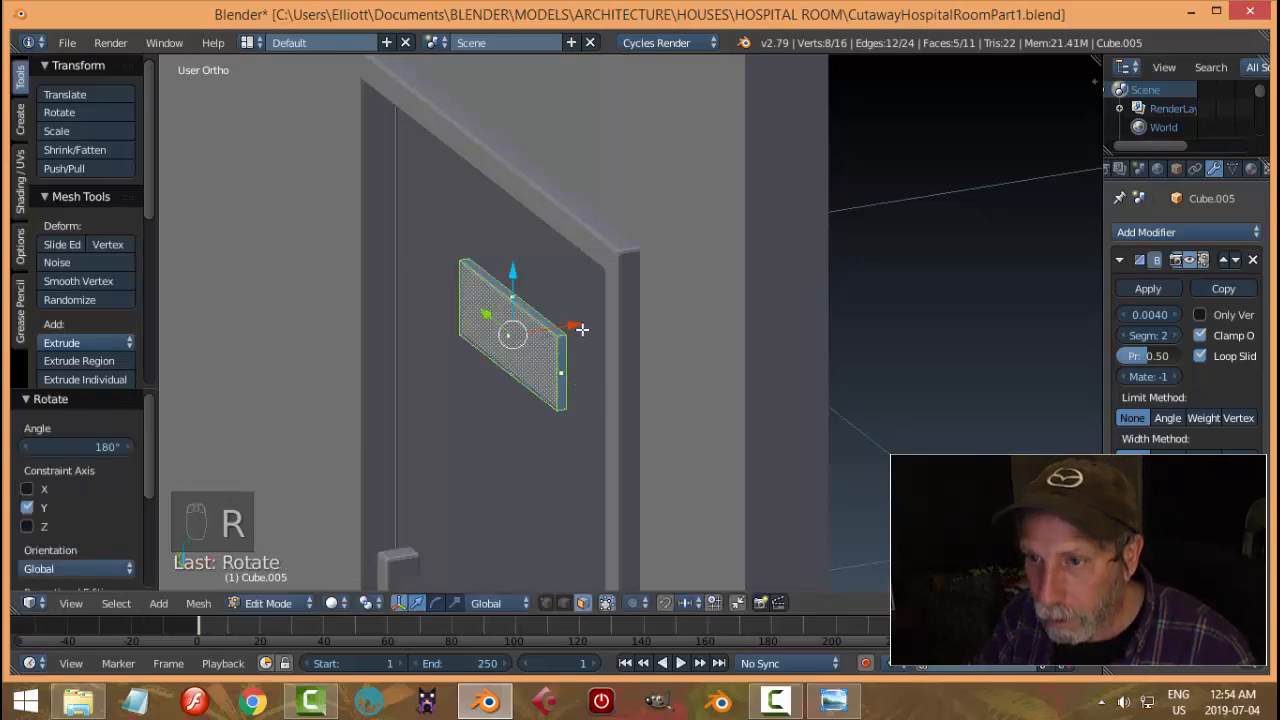
# Thin the sign plate by moving its front face 0.003 along X toward the door, and return to Object Mode with nothing selected
pyautogui.press('g')
pyautogui.press('x')
pyautogui.press('a')
pyautogui.moveTo(570, 330); pyautogui.dragTo(606, 331)
pyautogui.rightClick(546, 351)
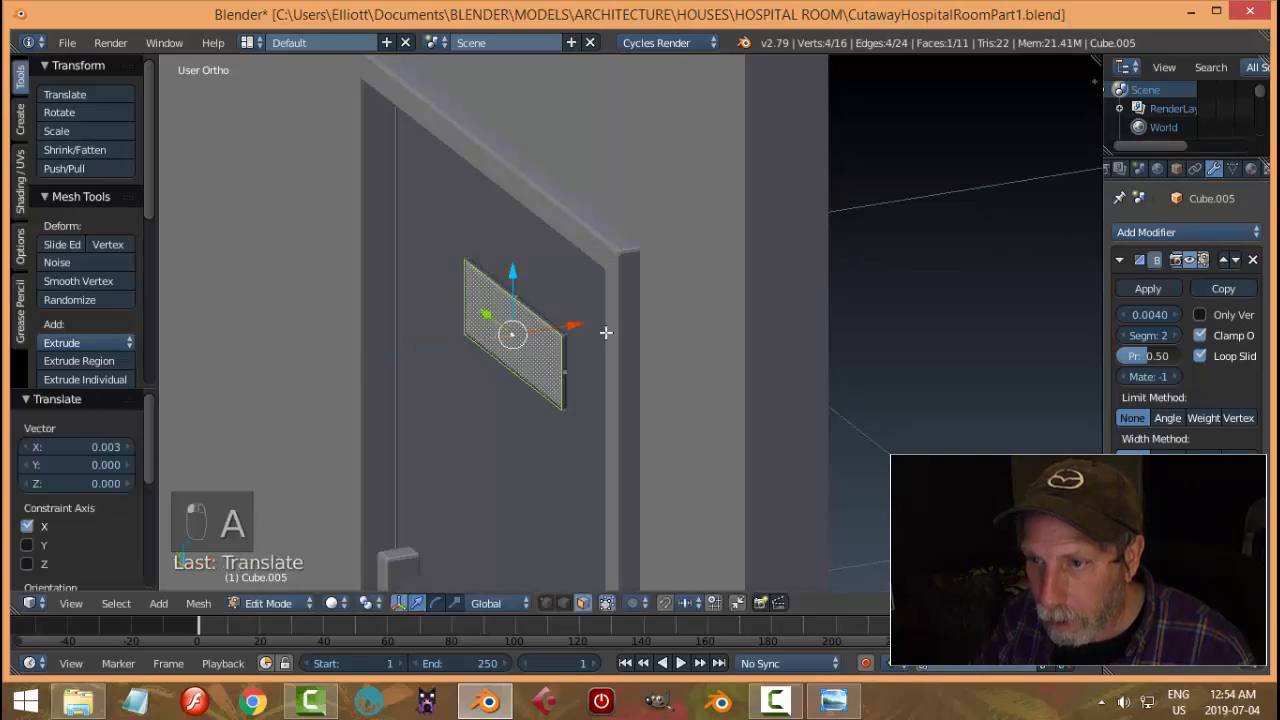
pyautogui.press('a')
pyautogui.scroll(-3, 651, 386)
pyautogui.press('Tab')
pyautogui.press('a')
pyautogui.press('a')
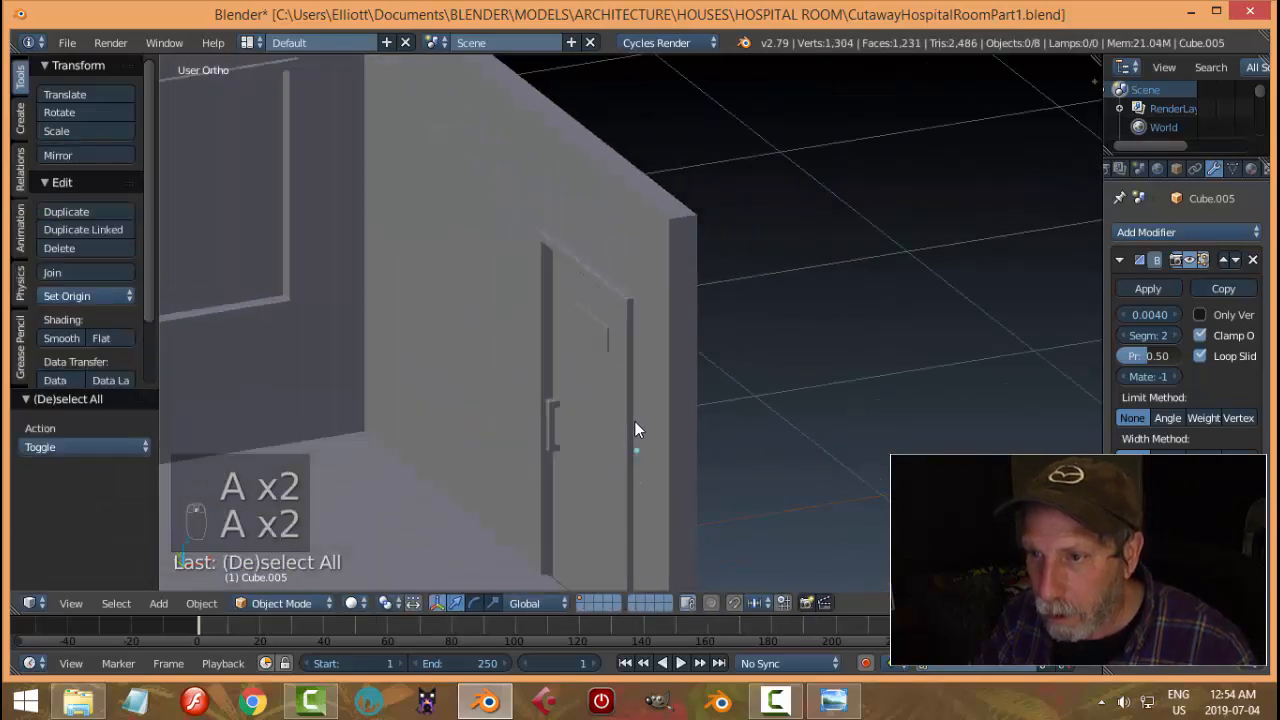
# Compare the door's sign plate with the reference image, and save the room over CutawayHospitalRoomPart1.blend
pyautogui.moveTo(634, 421); pyautogui.dragTo(674, 392, button='middle')
pyautogui.click(833, 700)
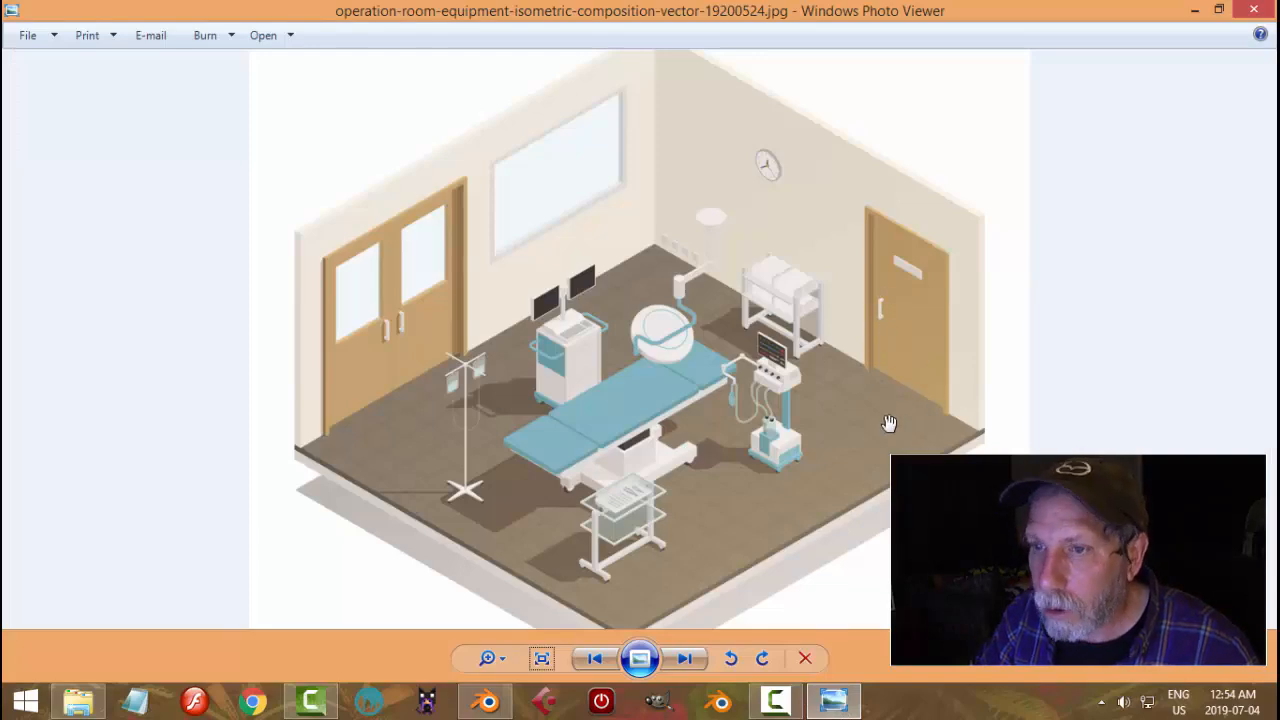
pyautogui.click(489, 700)
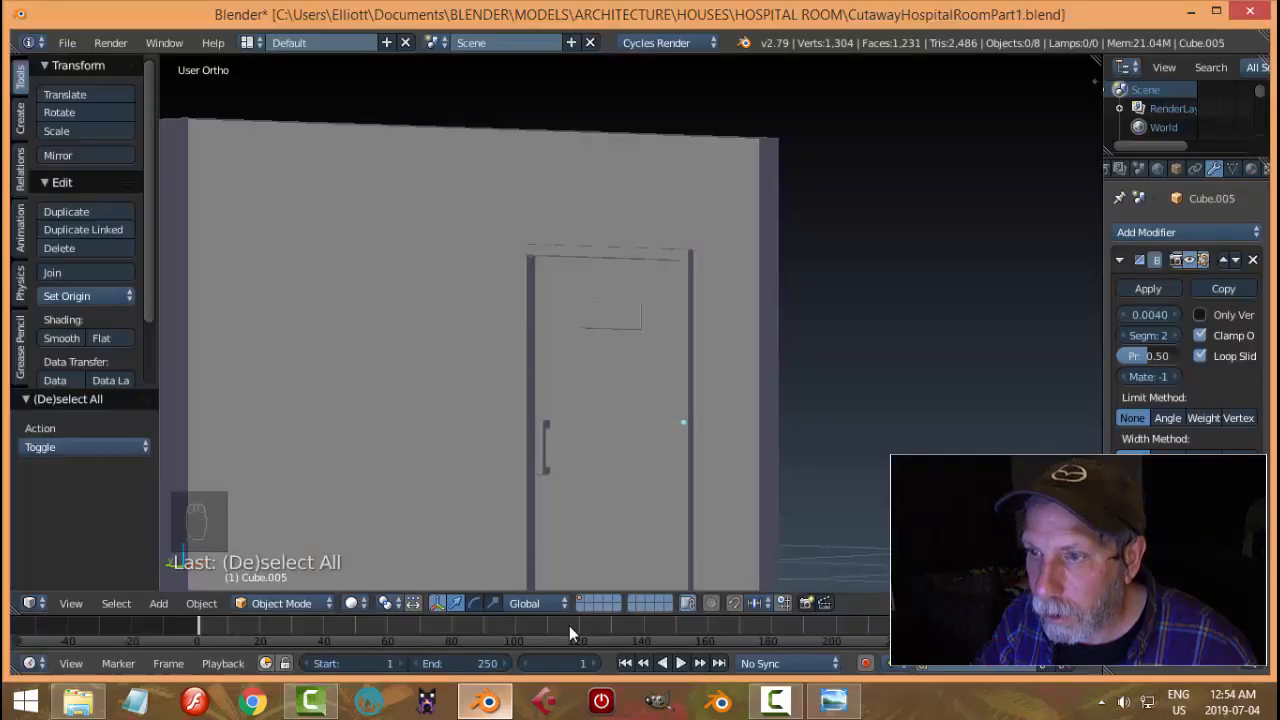
pyautogui.moveTo(690, 420); pyautogui.dragTo(853, 392, button='middle')
pyautogui.hotkey('ctrl', 's')
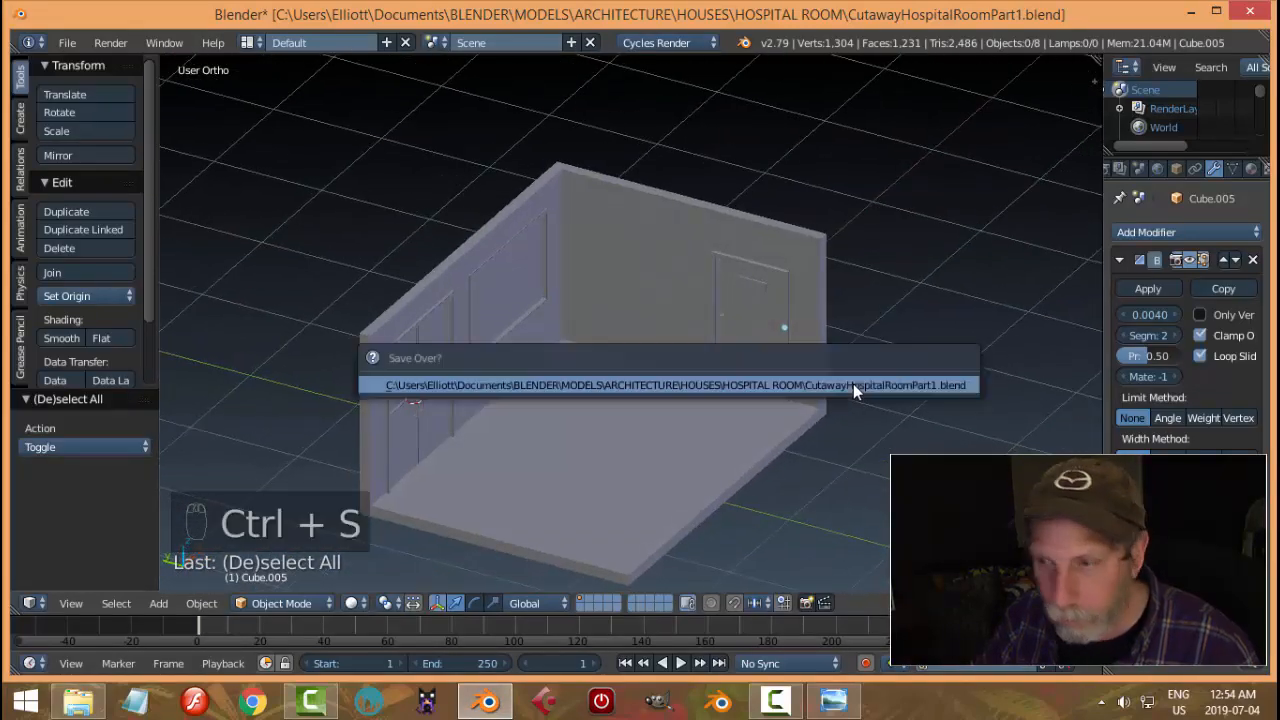
# Examine the whole room against the reference image, viewing the double door, window and single door from several angles
pyautogui.scroll(3, 909, 361)
pyautogui.scroll(-2, 915, 390)
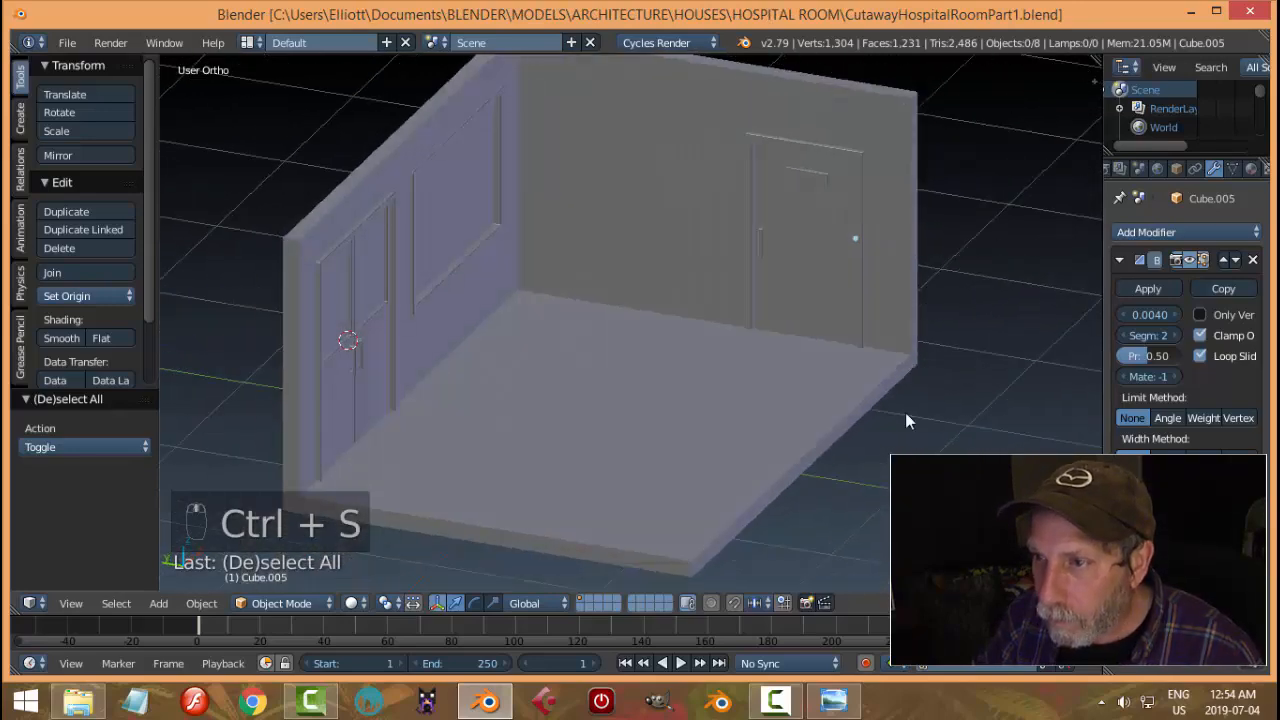
pyautogui.click(833, 700)
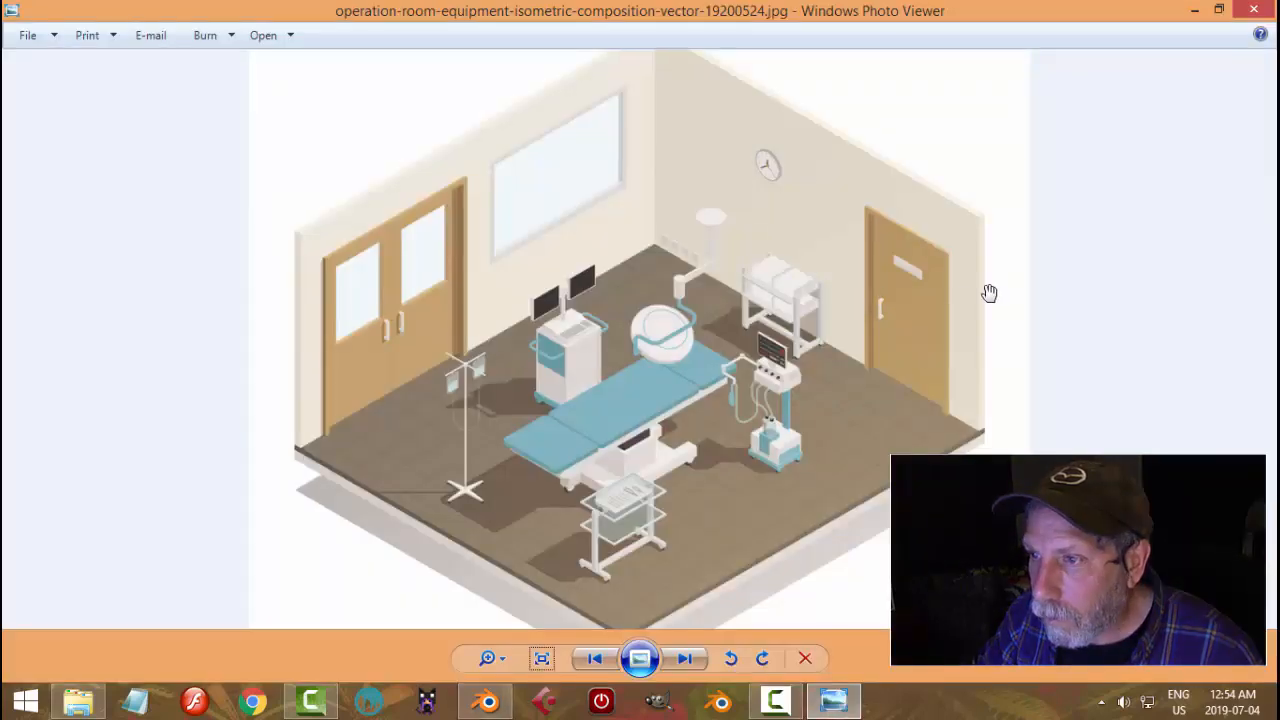
pyautogui.click(487, 701)
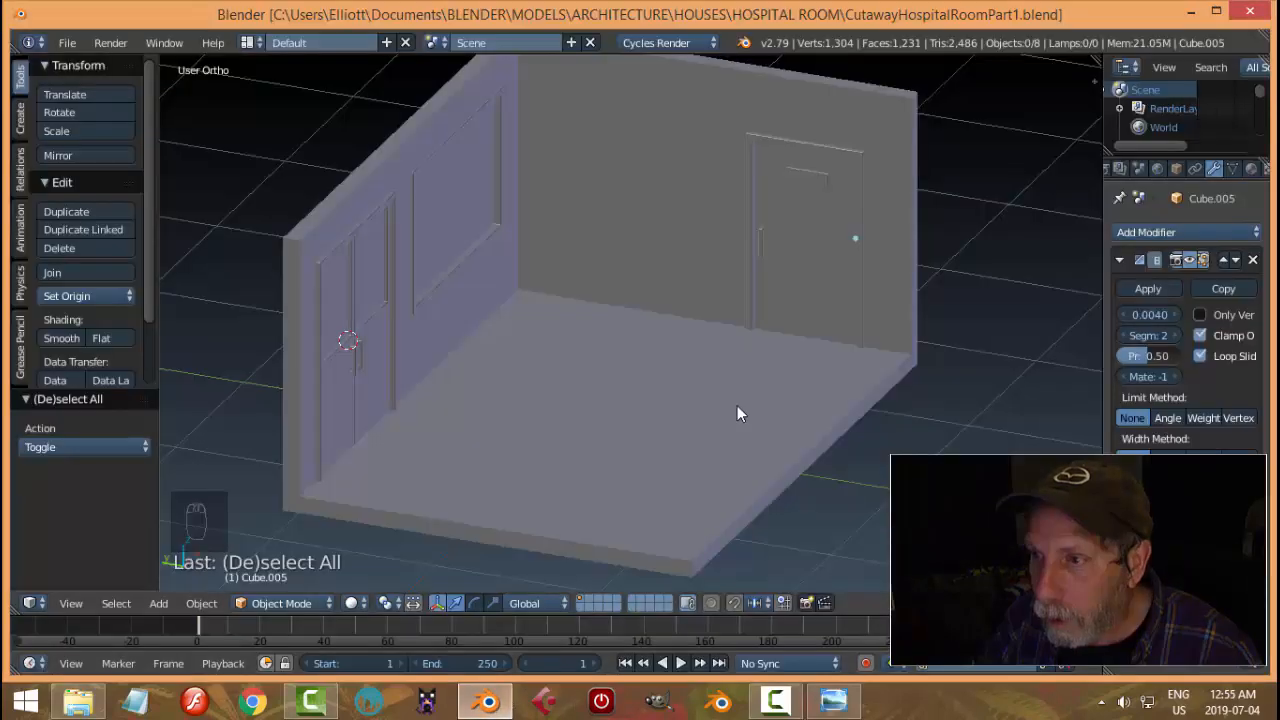
pyautogui.moveTo(874, 380); pyautogui.dragTo(797, 390, button='middle')
pyautogui.scroll(3, 790, 390)
pyautogui.scroll(-2, 806, 346)
pyautogui.scroll(2, 850, 387)
pyautogui.moveTo(821, 426); pyautogui.dragTo(825, 407, button='middle')
pyautogui.keyDown('shift'); pyautogui.moveTo(830, 362); pyautogui.dragTo(799, 403, button='middle'); pyautogui.keyUp('shift')
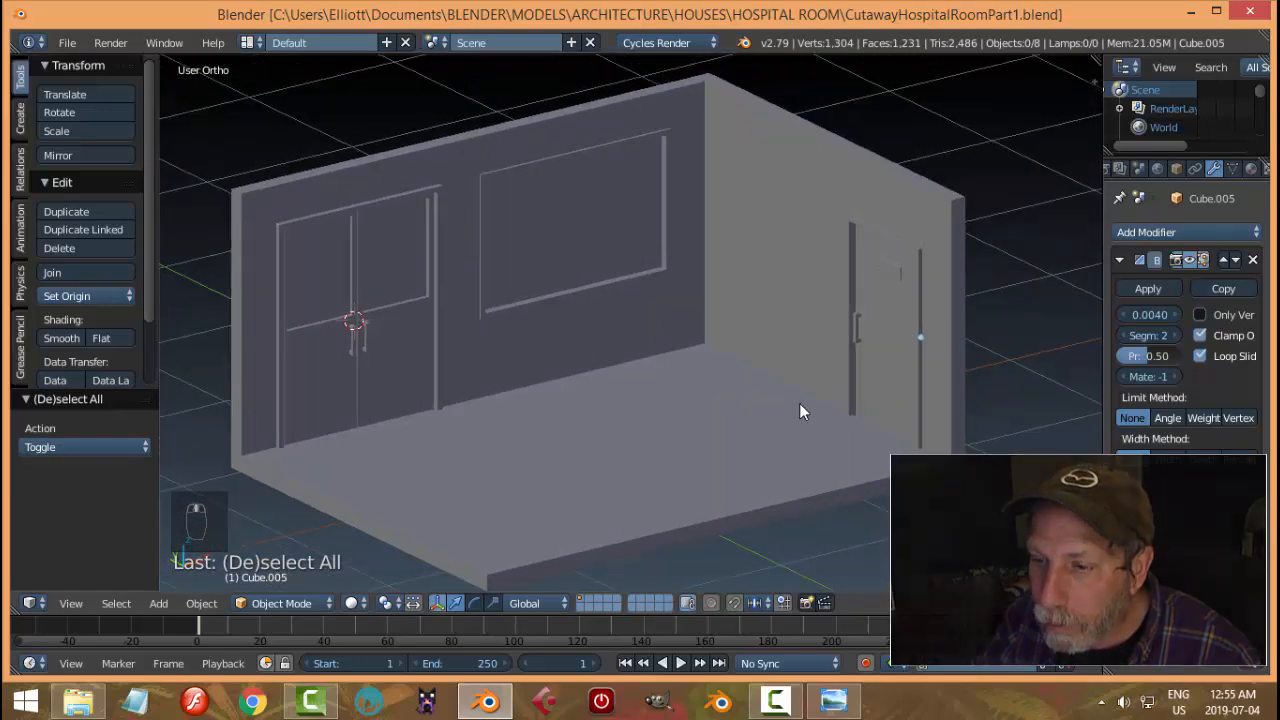